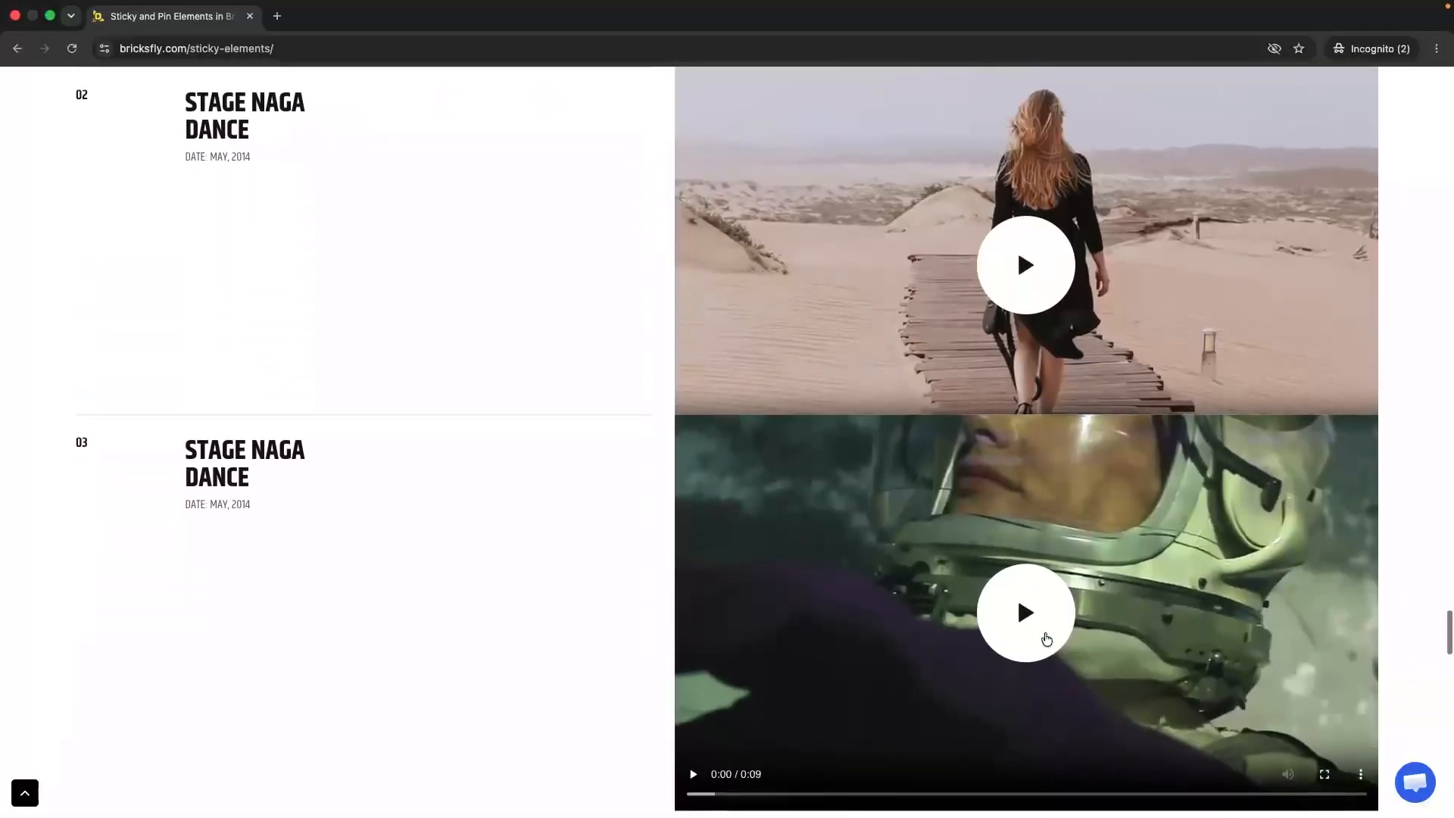
Look through the sticky and pin element demos on the BricksFly sticky elements page.
scroll(1045, 638, "down", 10)
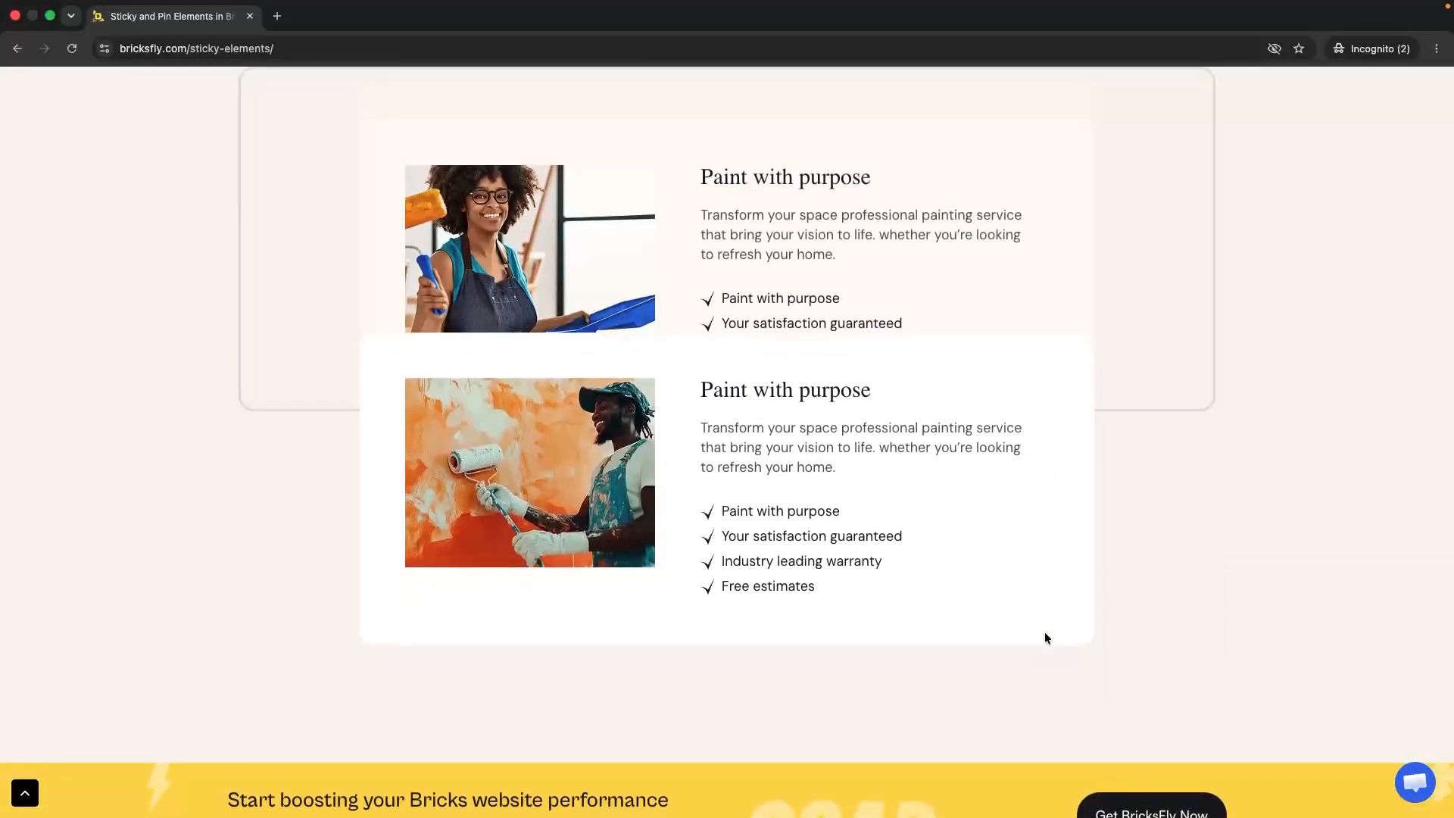
scroll(1045, 638, "down", 5)
scroll(1046, 637, "up", 20)
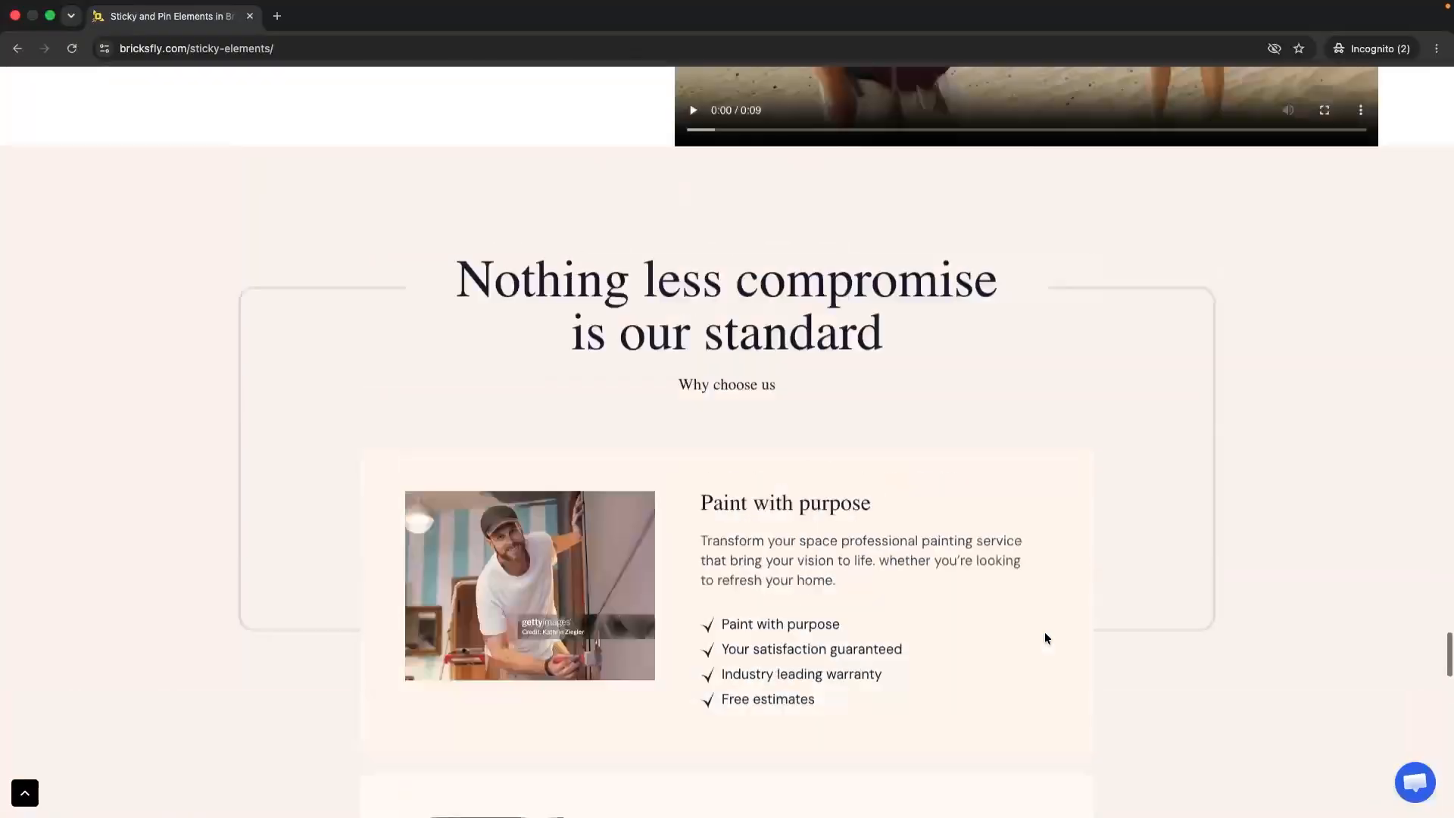
scroll(1046, 638, "up", 20)
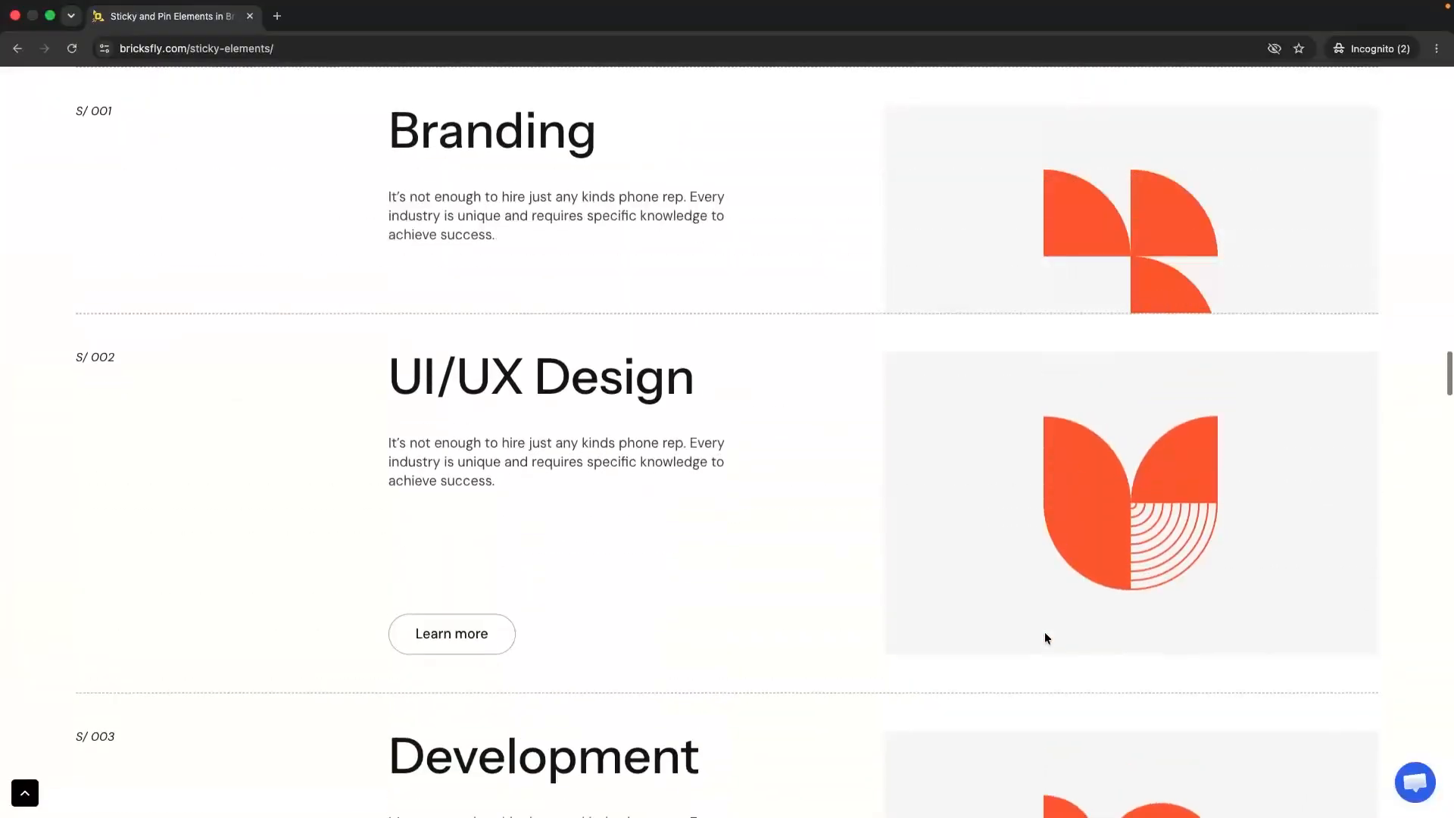
scroll(1046, 636, "up", 20)
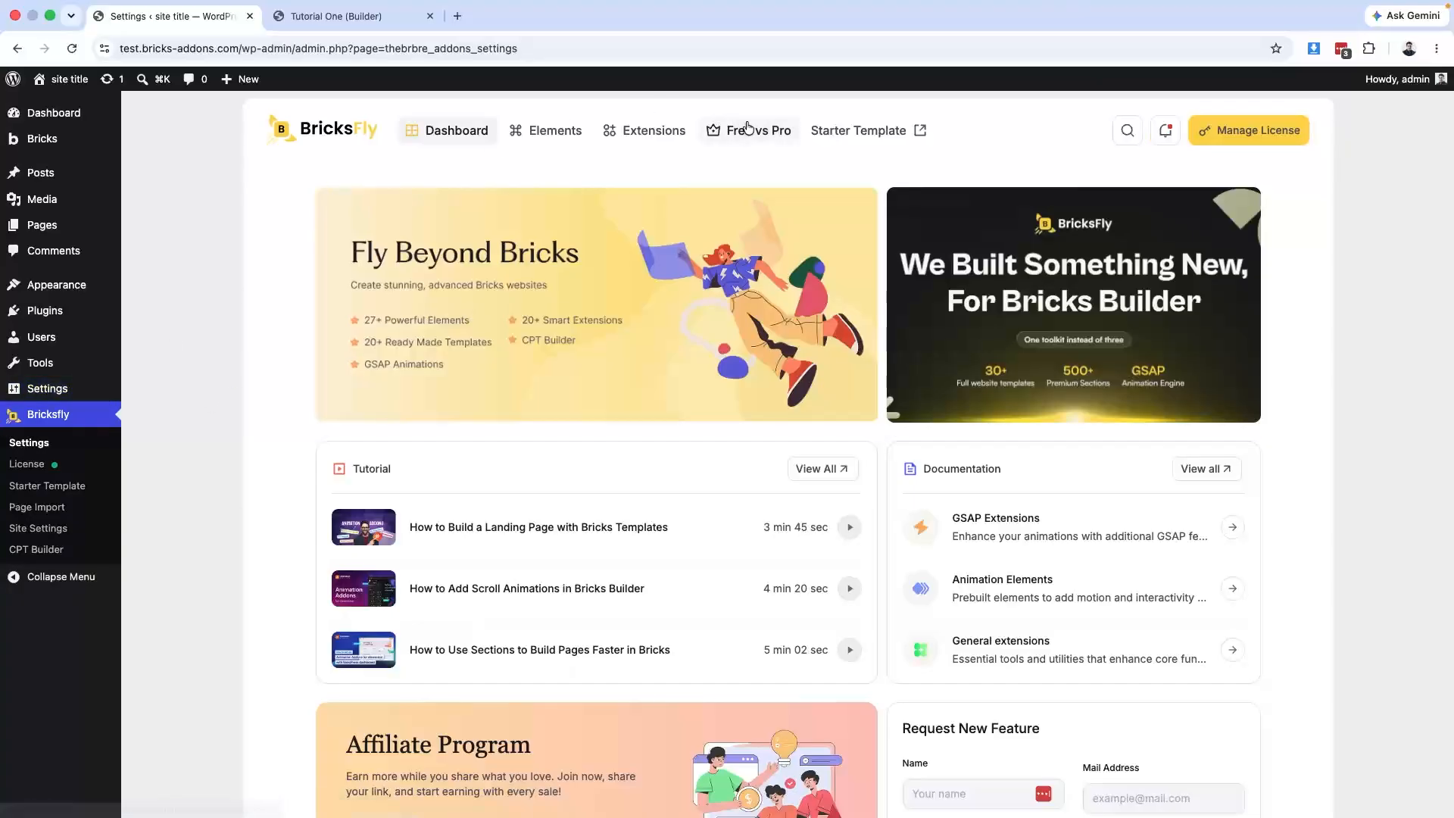
Display the Scroll Smoother group in BricksFly's GSAP extensions and check that Sticky/Pin Element is enabled.
left_click(640, 131)
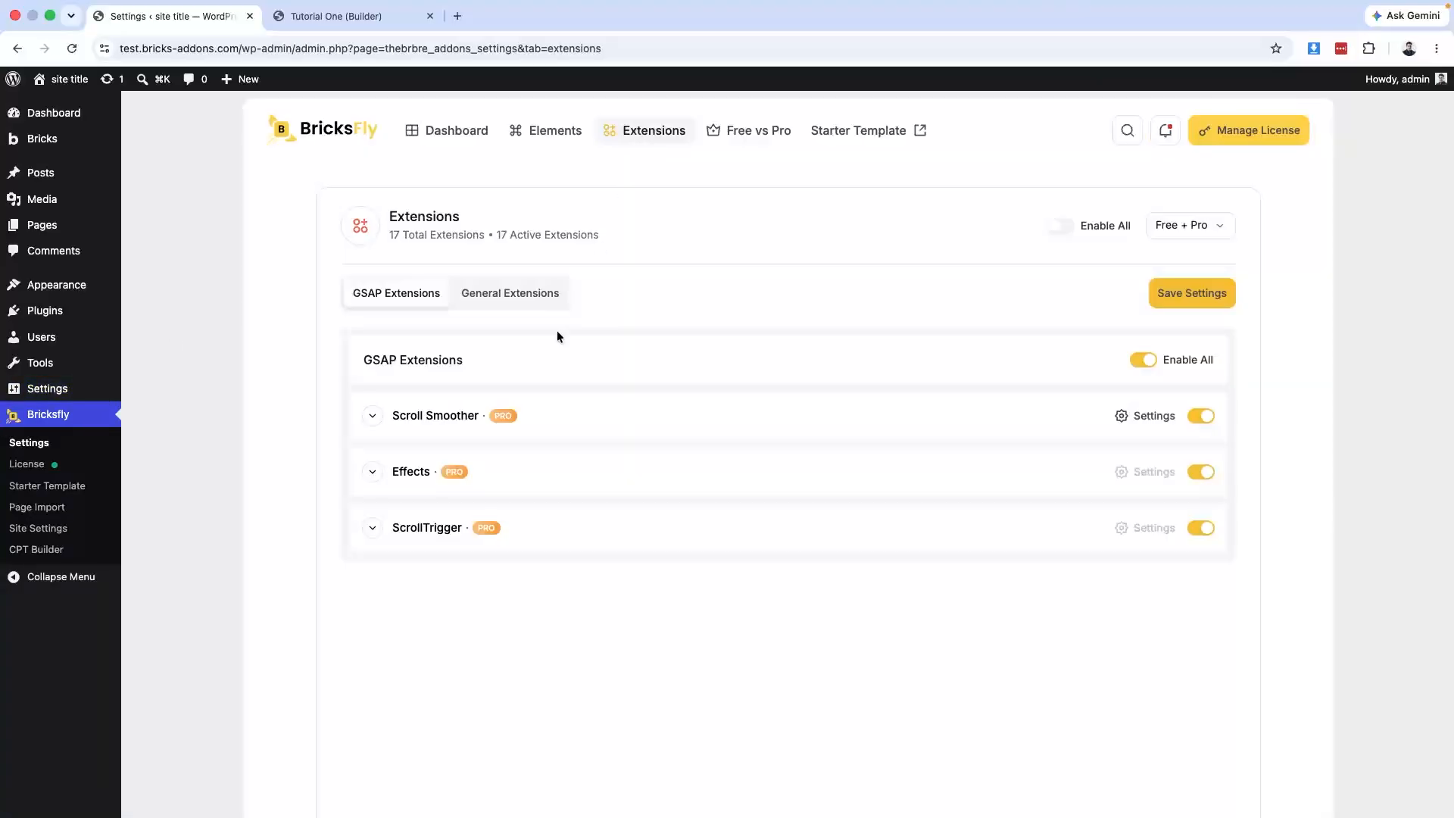
left_click(404, 418)
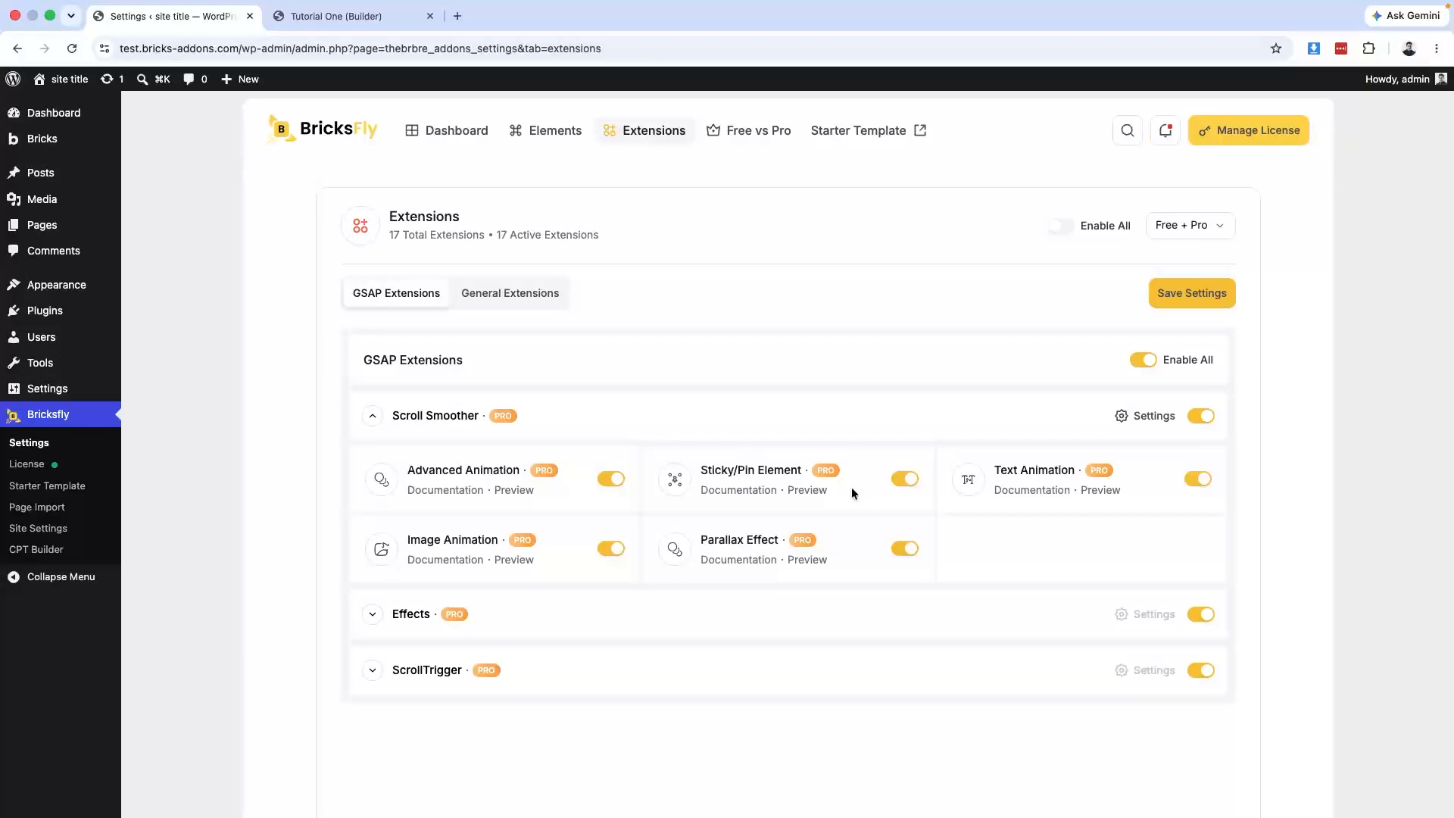
left_click_drag(701, 470, 801, 471)
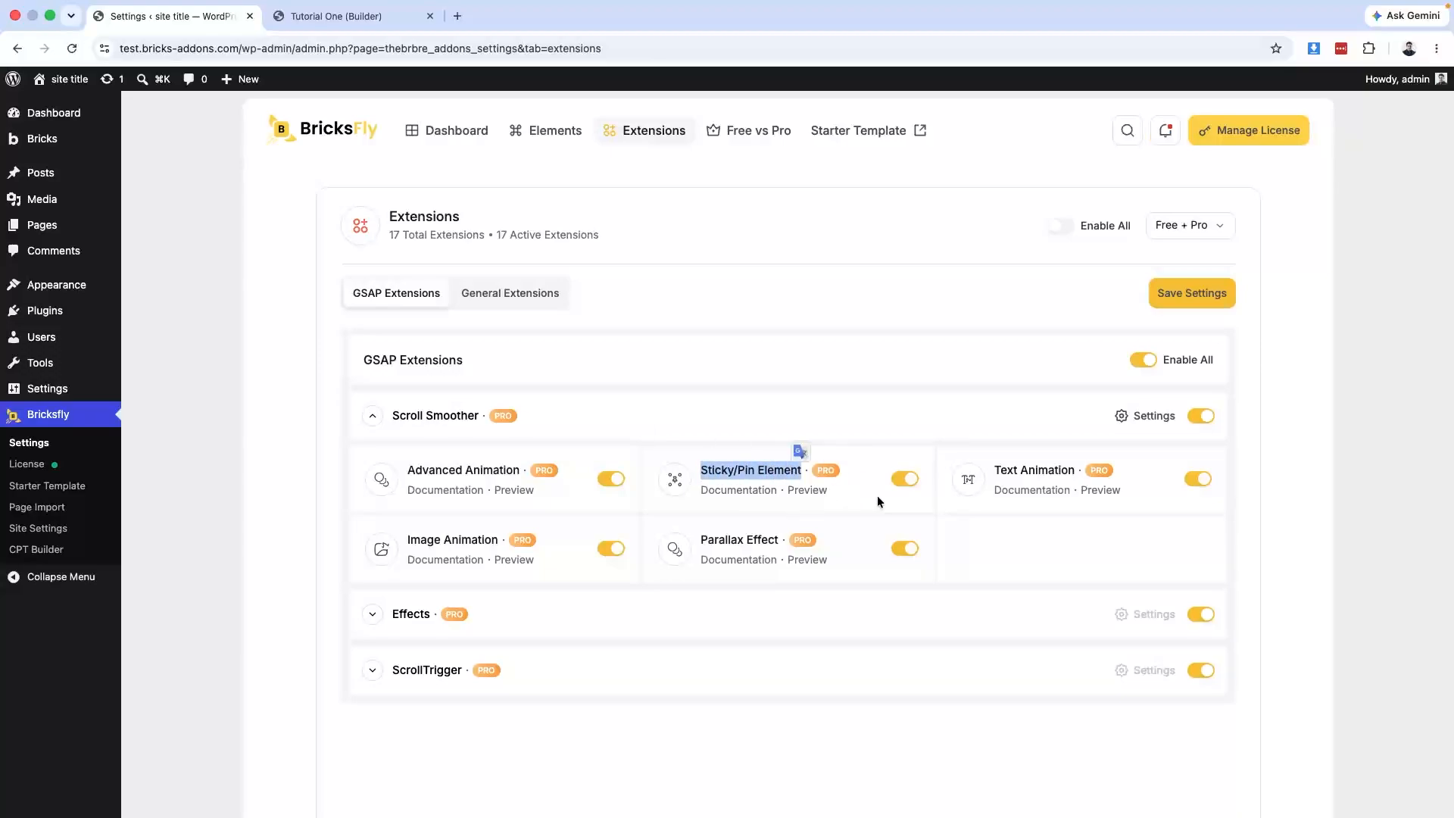
Switch to the Tutorial One page in the Bricks builder and collapse Block 02 through Block 05 in the structure.
left_click(347, 15)
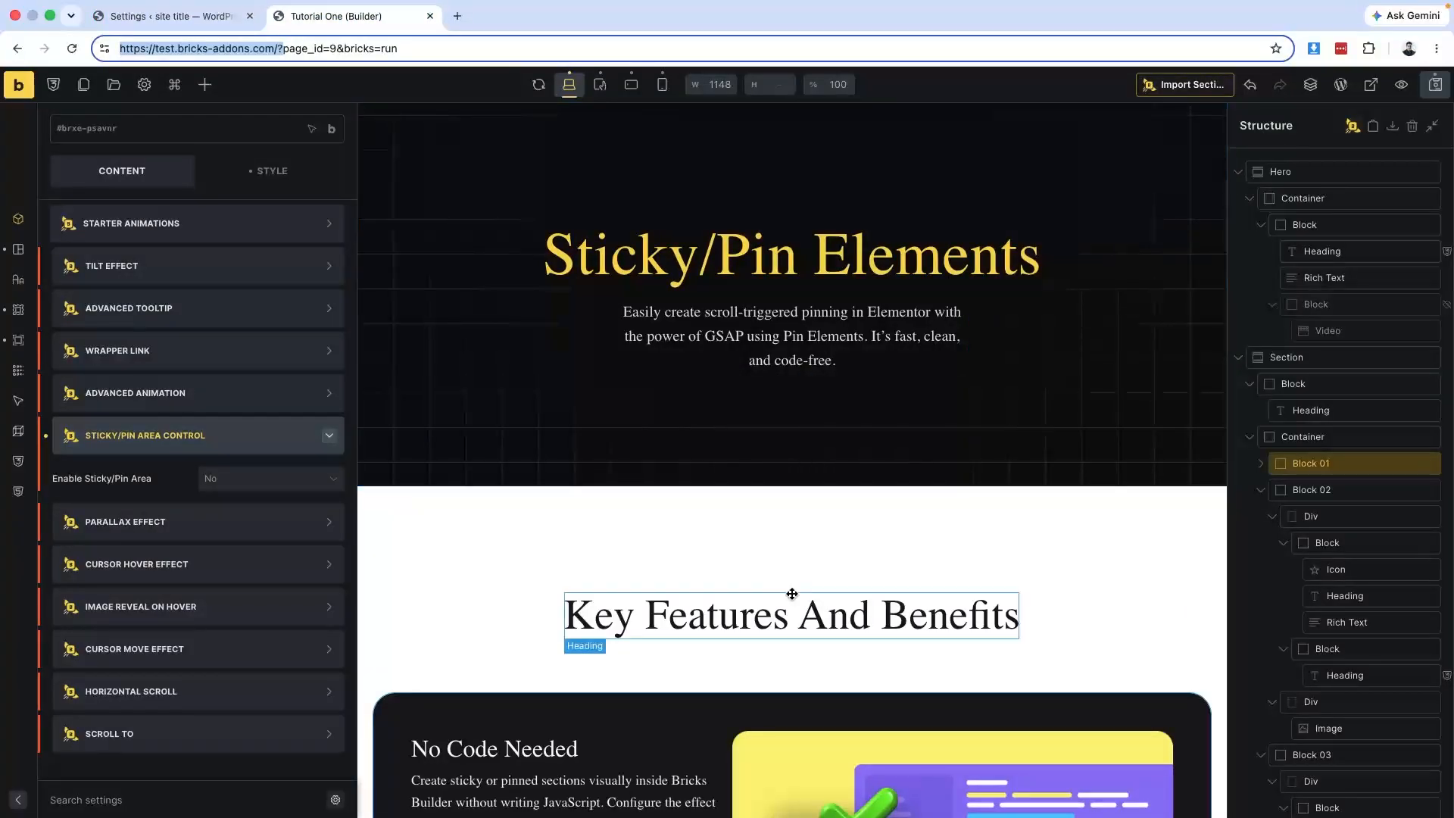
scroll(792, 594, "down", 5)
scroll(792, 594, "down", 1)
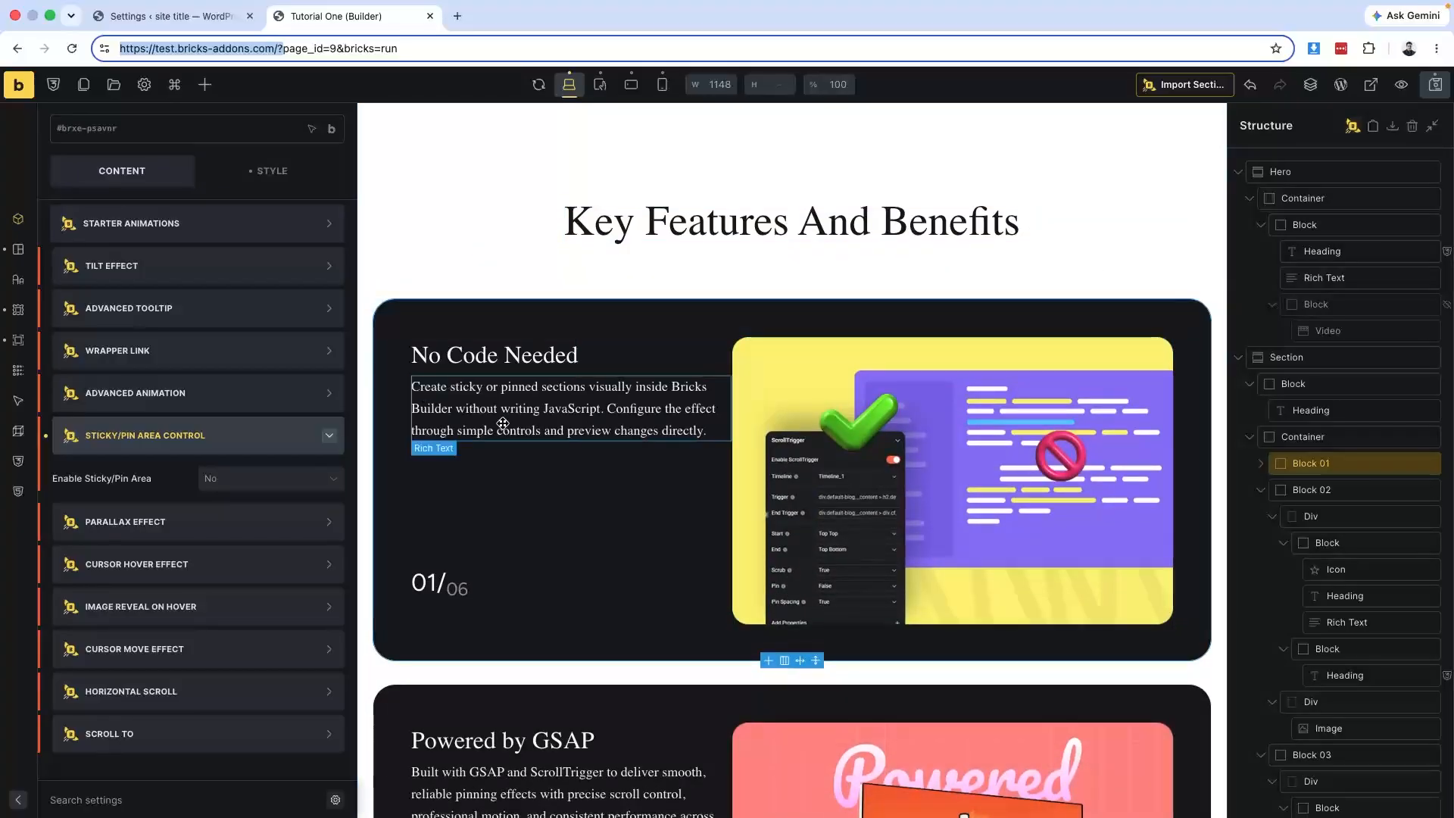
left_click(402, 297)
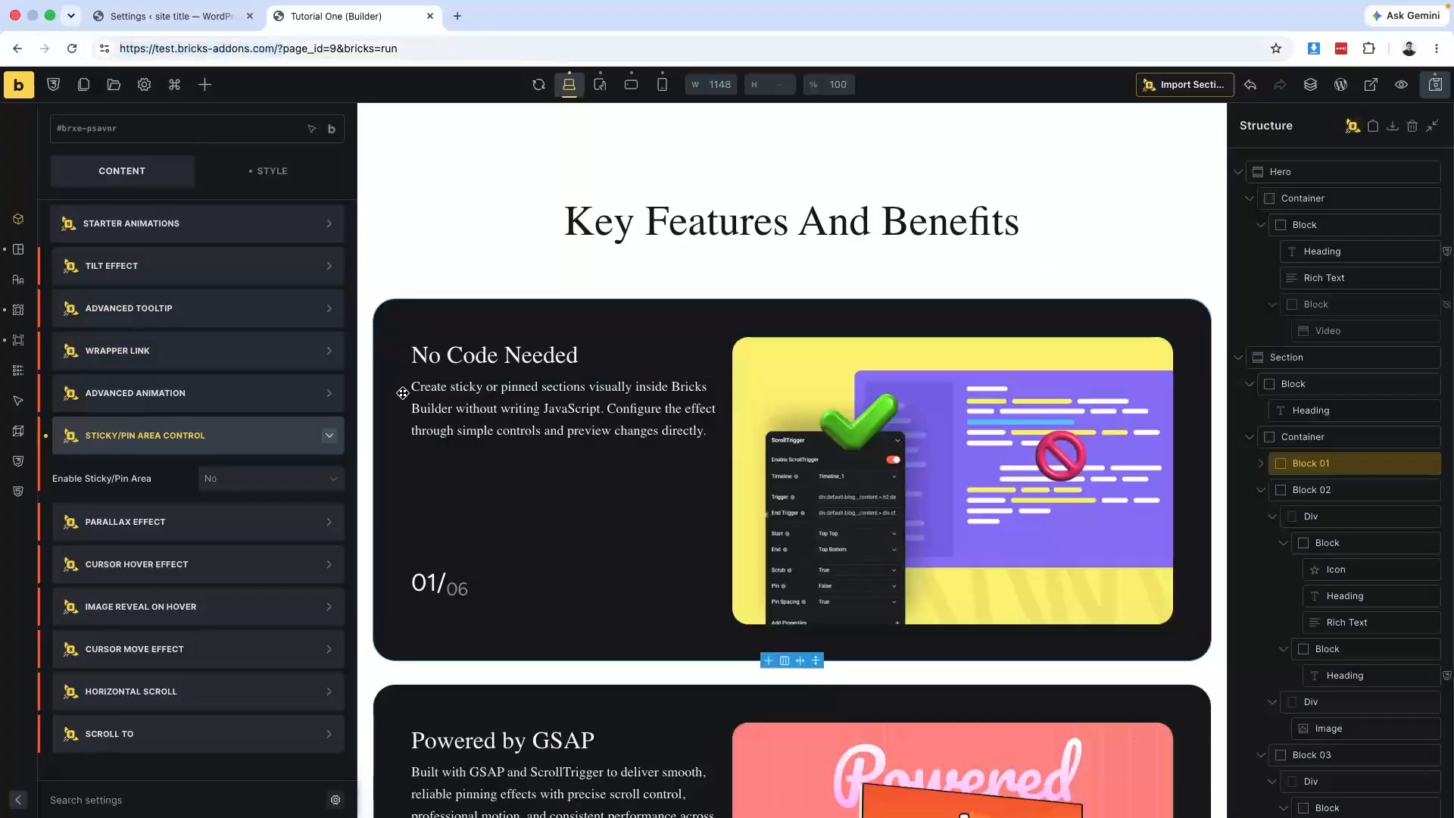
left_click(1271, 493)
left_click(1263, 517)
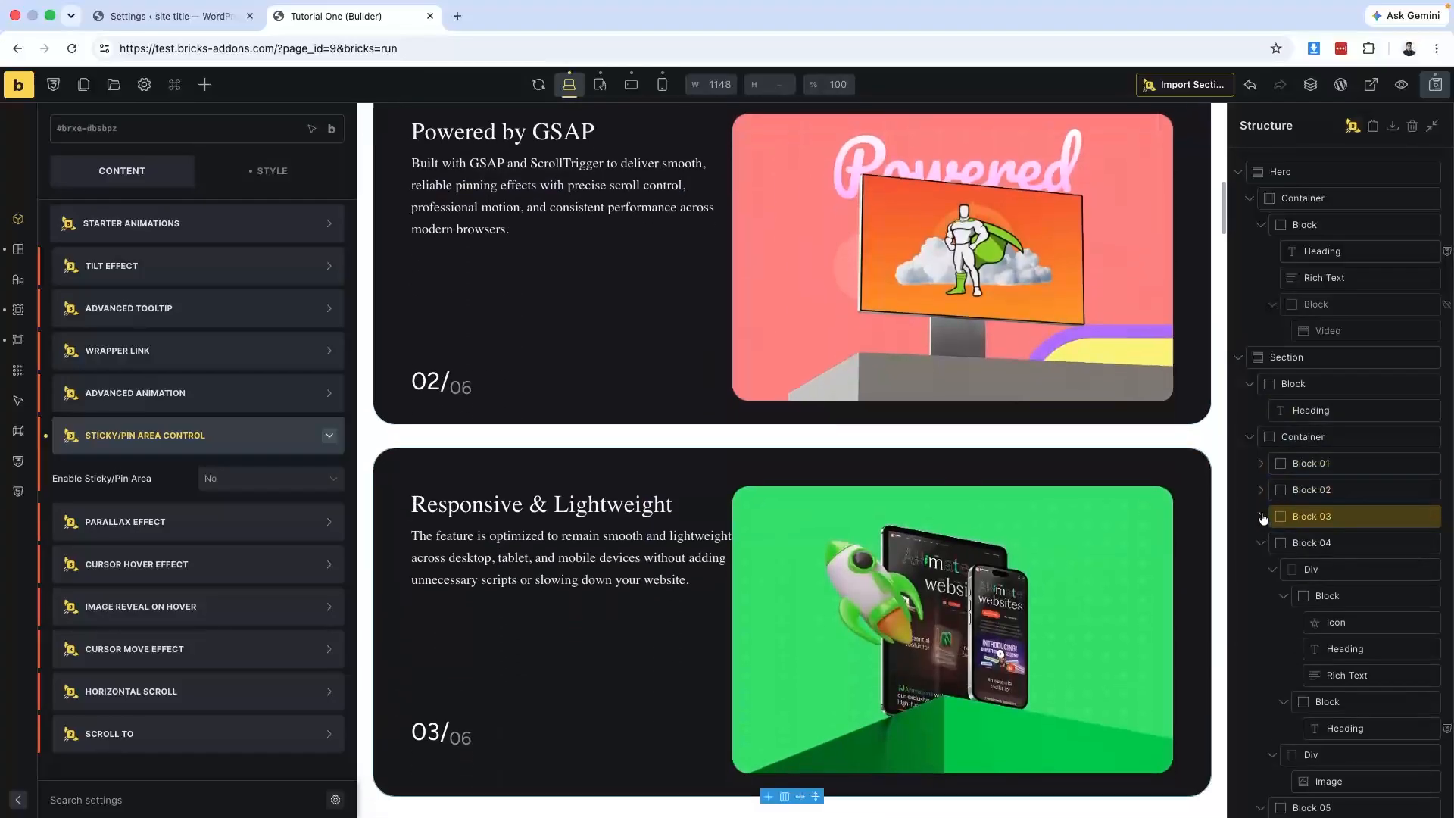
left_click(1262, 543)
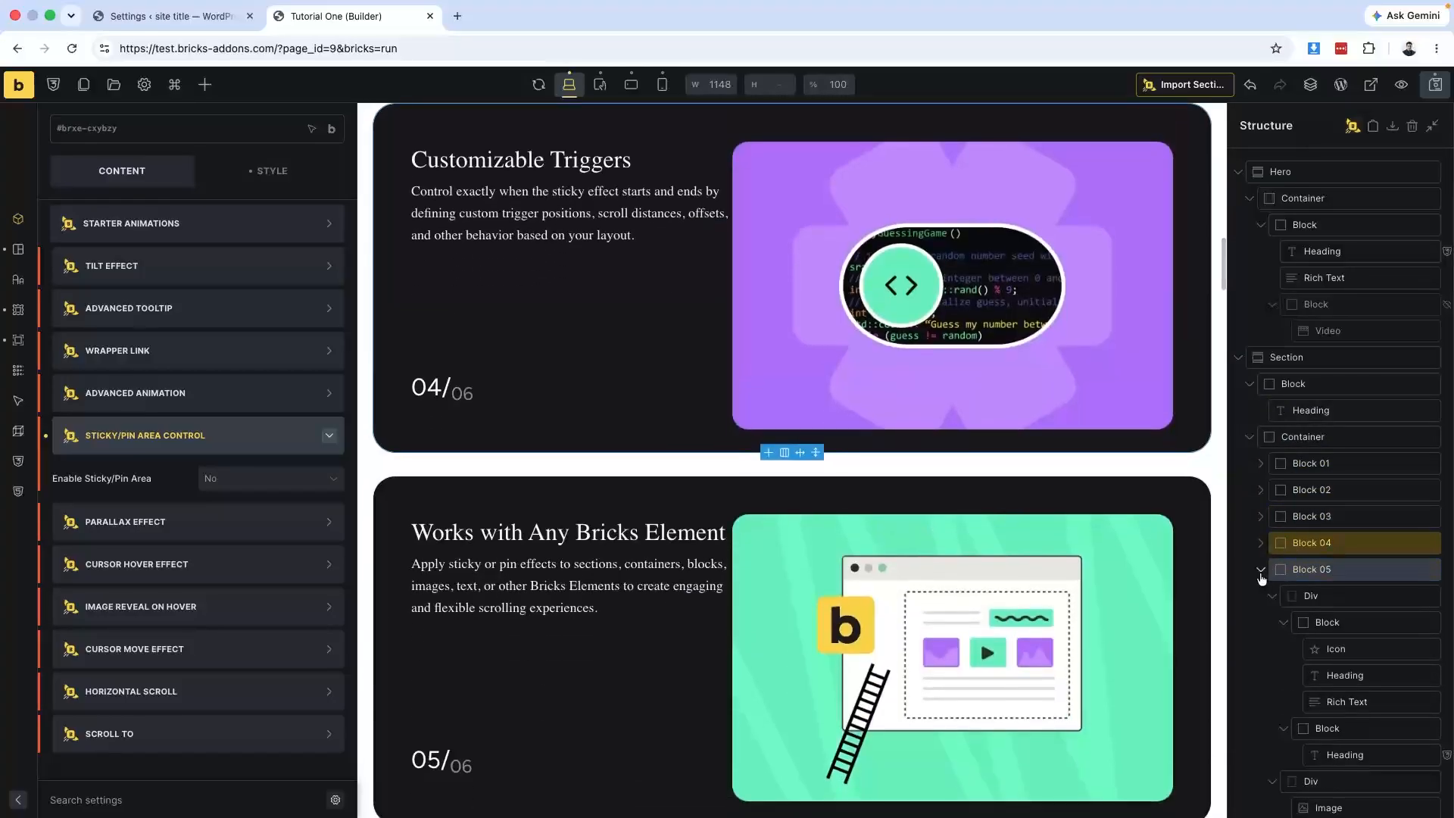
left_click(1261, 574)
Set Enable Sticky/Pin Area to Yes for Block 01 in its Sticky/Pin Area Control settings.
left_click(1303, 465)
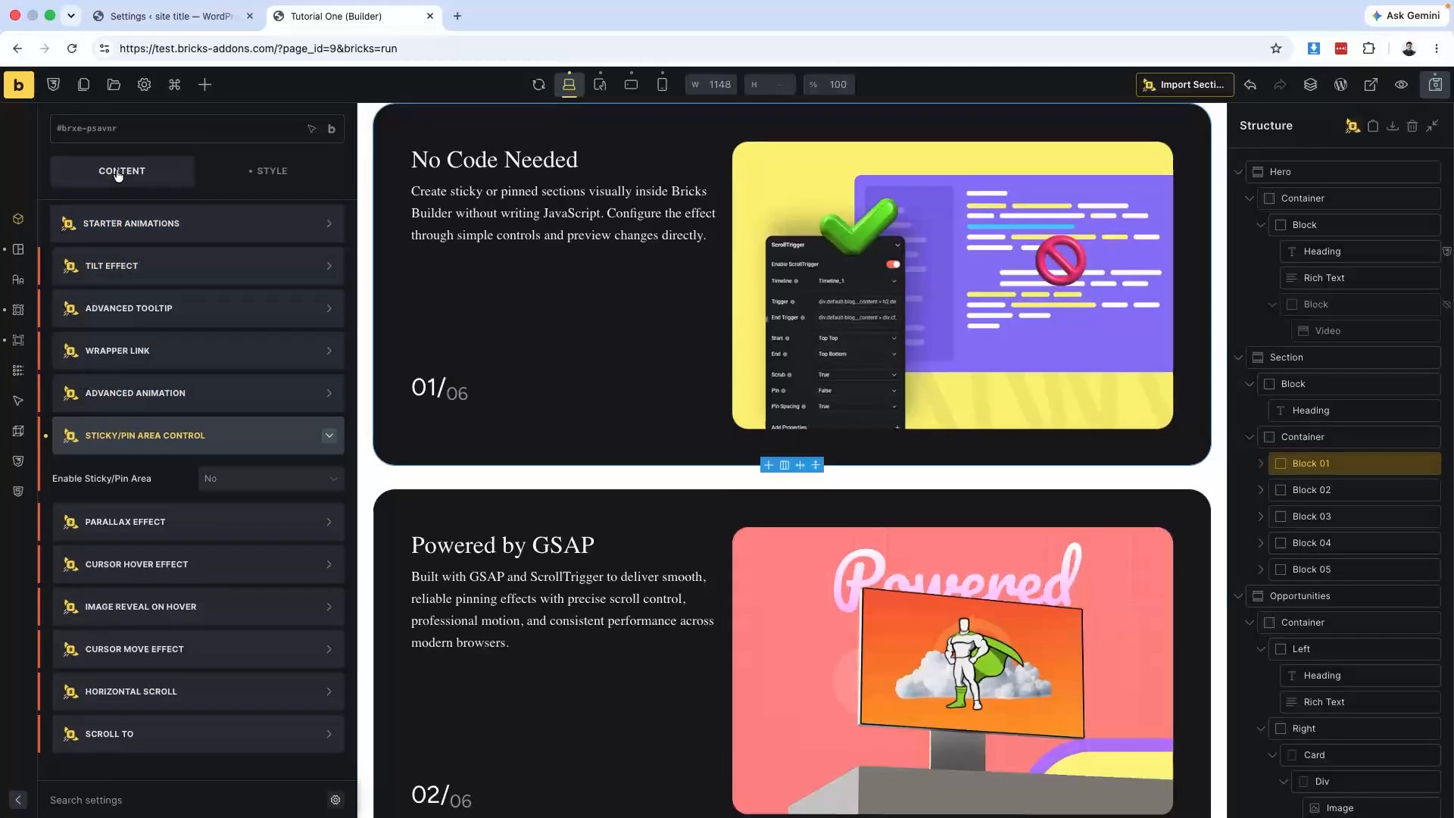
left_click(141, 448)
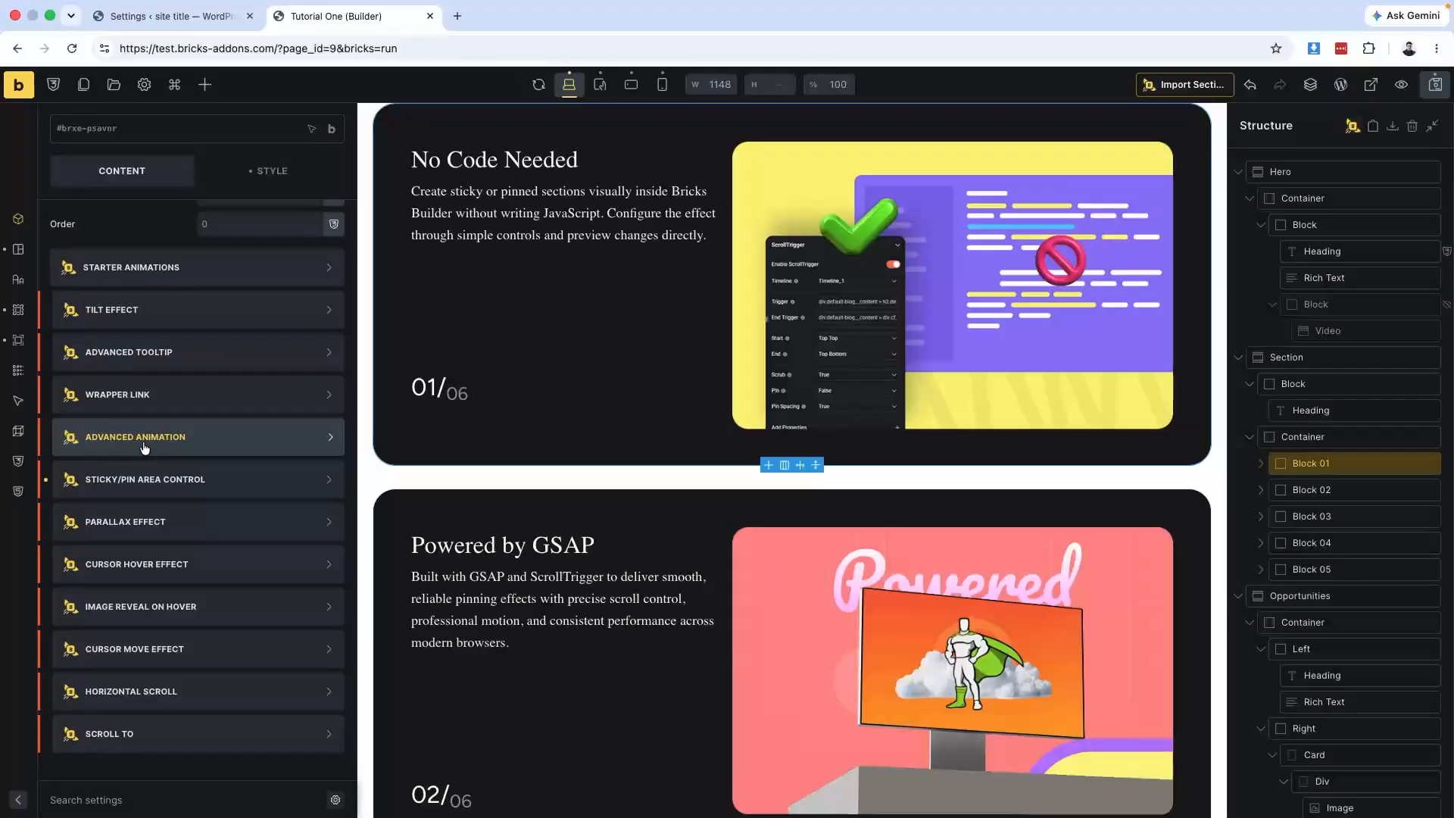
left_click(145, 448)
left_click(143, 482)
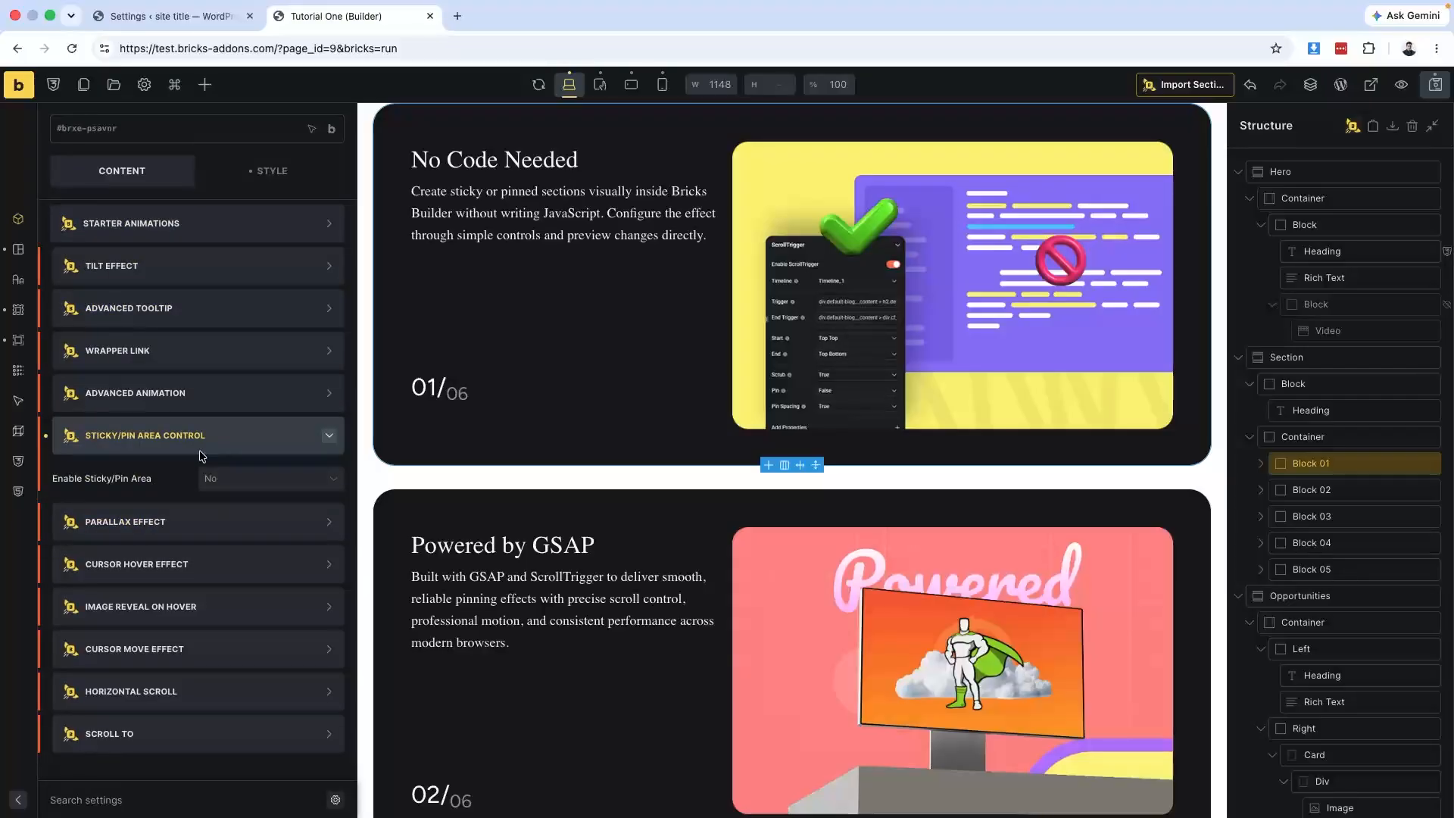
left_click(260, 480)
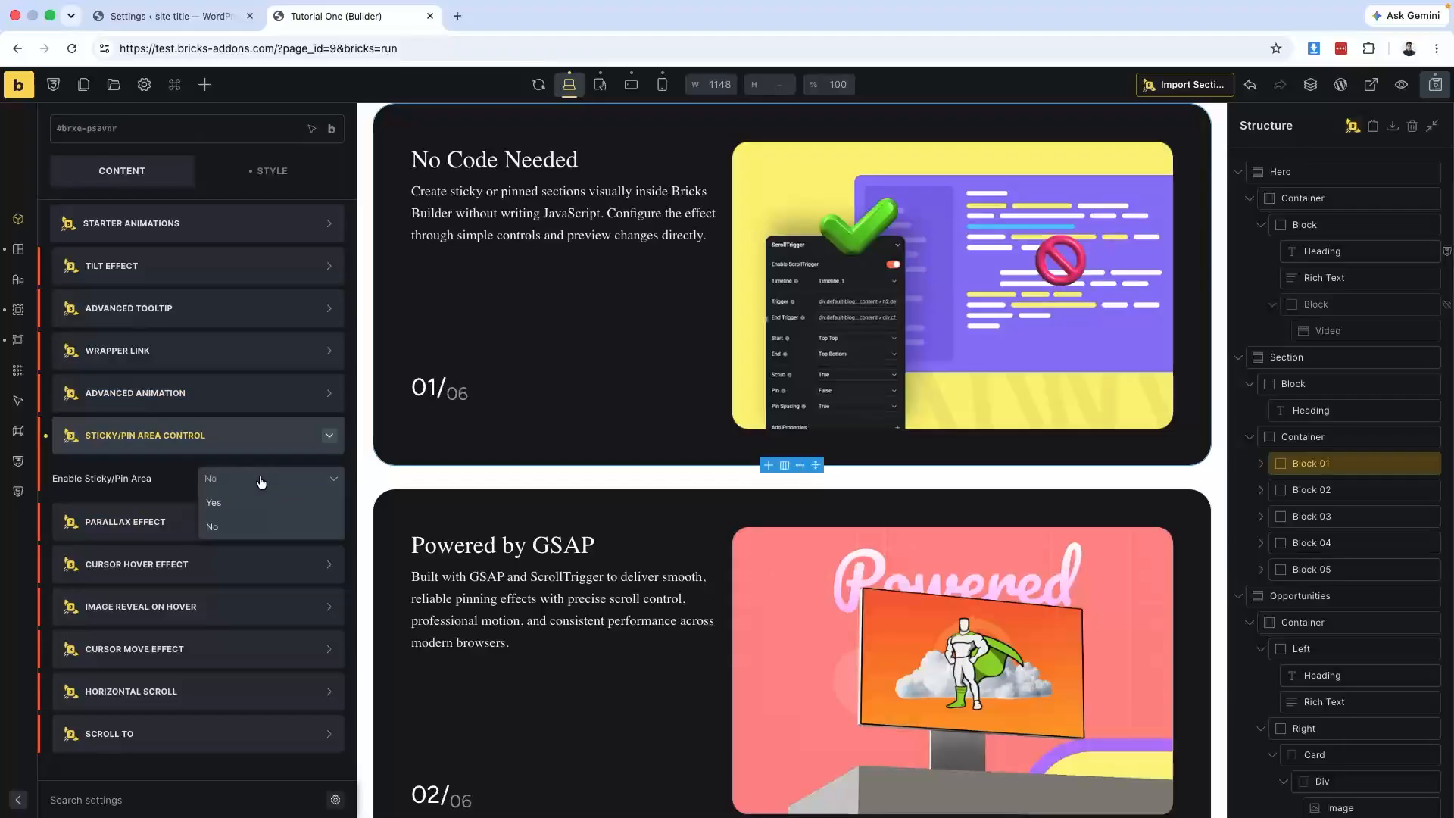
left_click(211, 503)
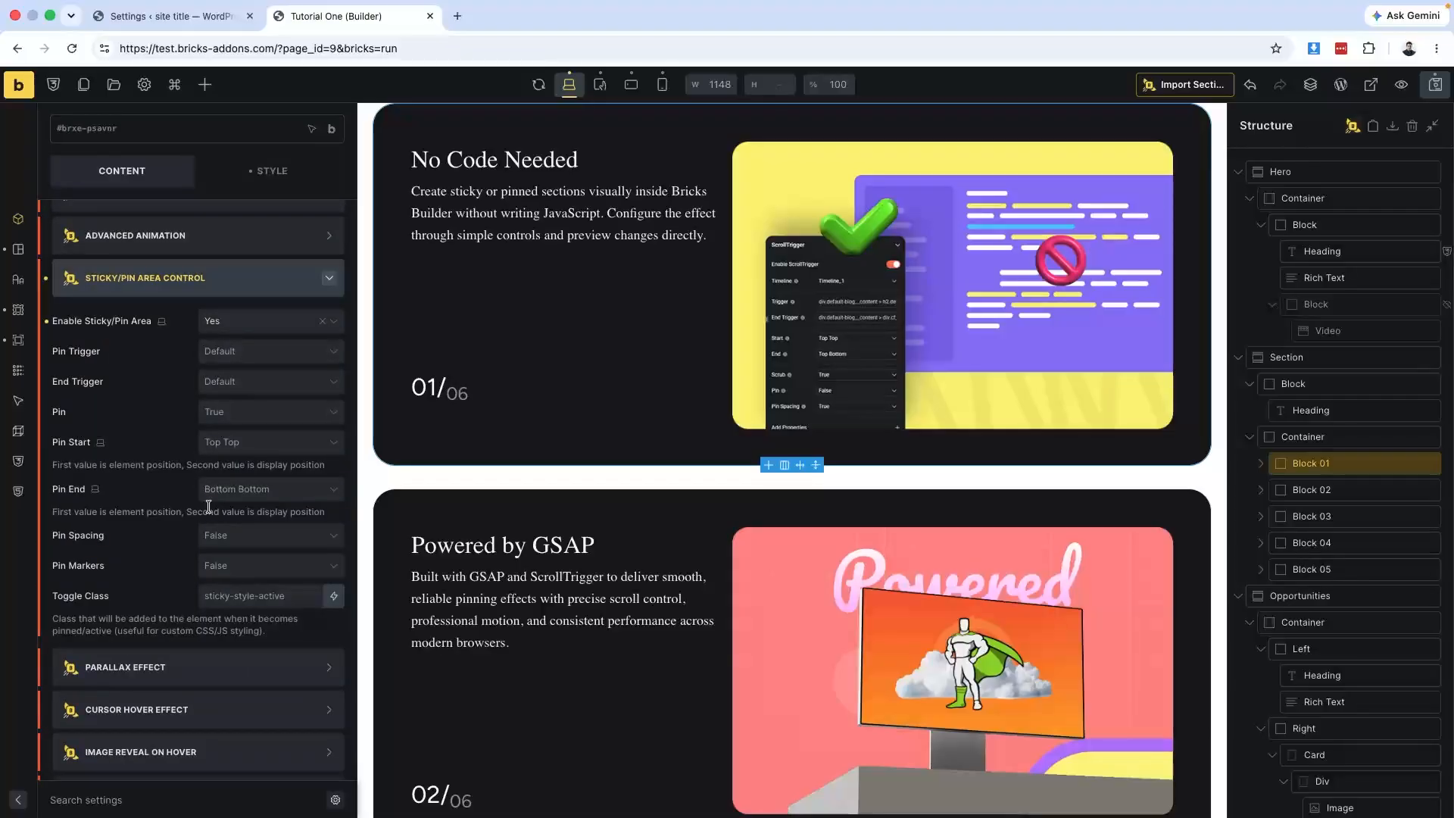
left_click(323, 321)
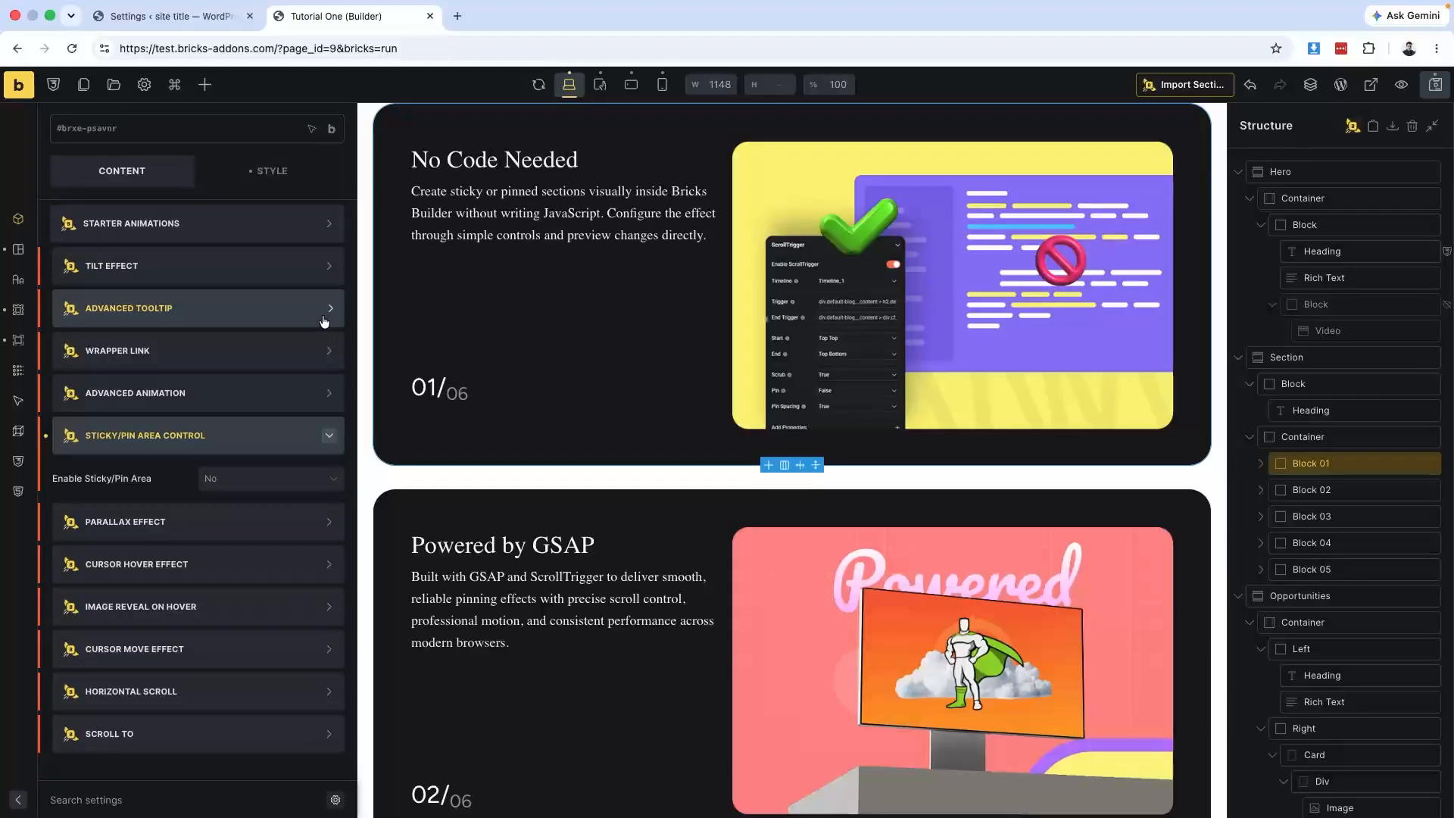
left_click(233, 484)
left_click(217, 505)
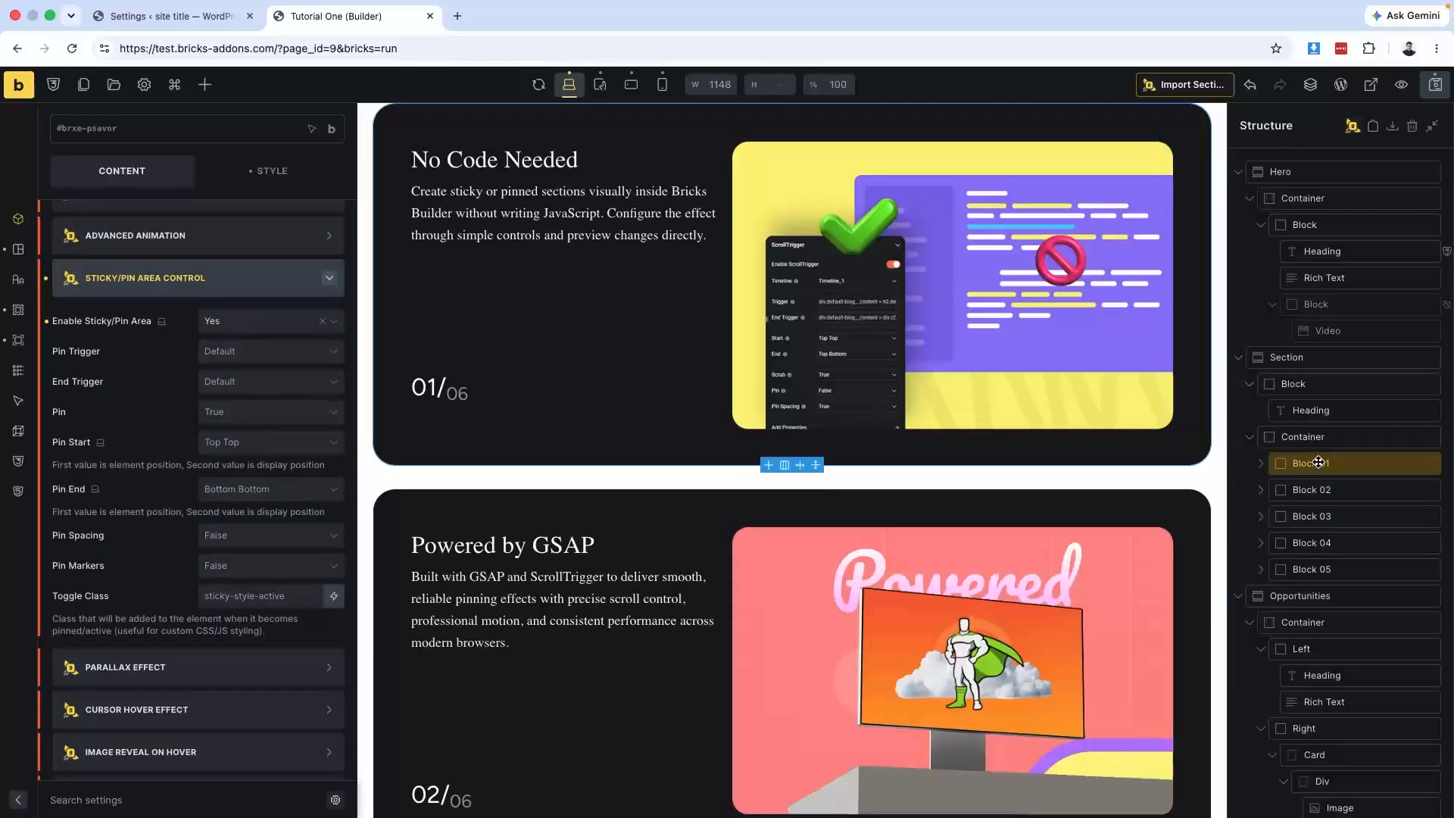
Set Block 01's Pin Trigger to Default.
scroll(757, 357, "up", 2)
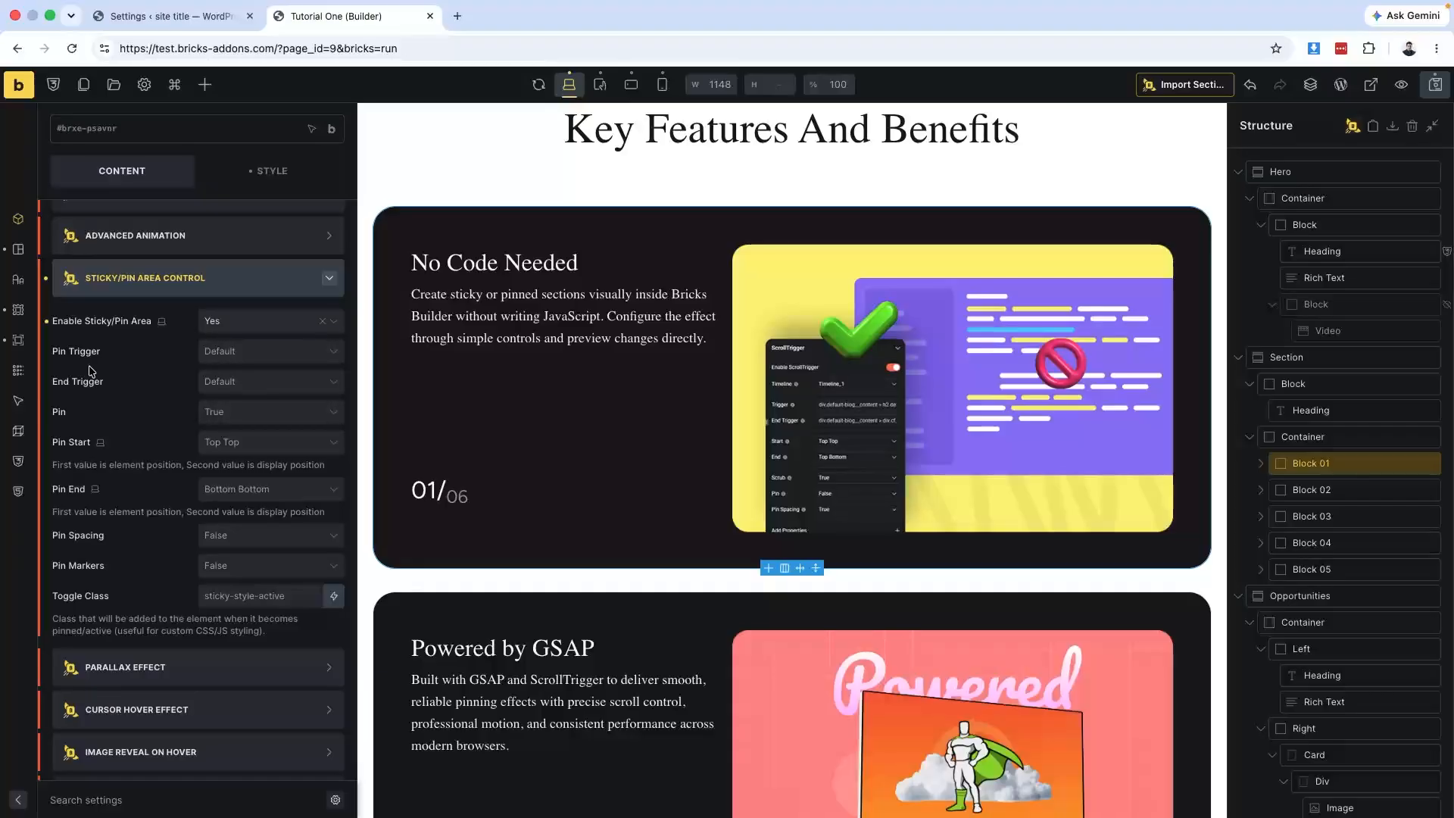
left_click_drag(58, 351, 126, 356)
left_click_drag(106, 384, 50, 390)
left_click(238, 352)
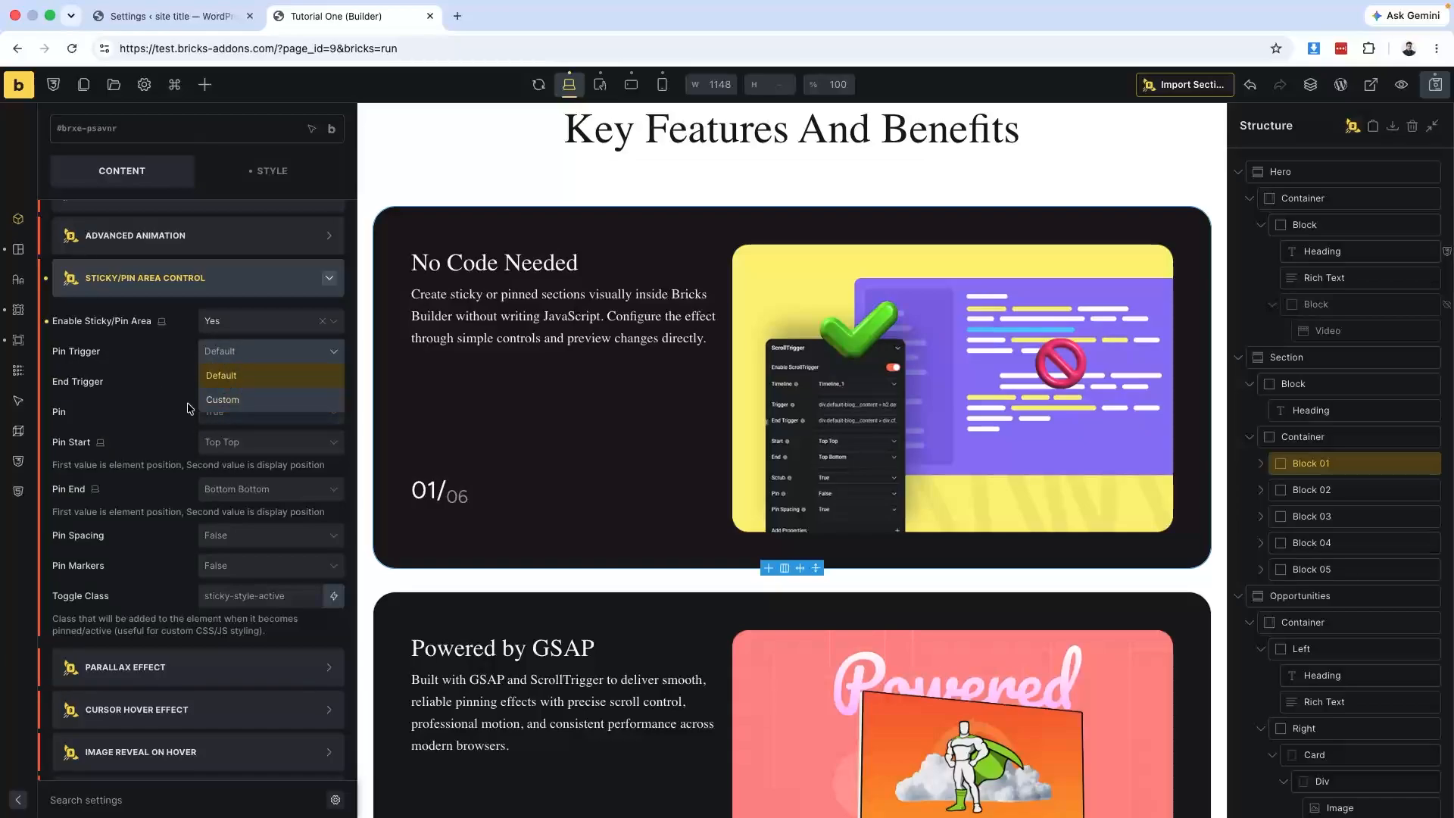
left_click(222, 376)
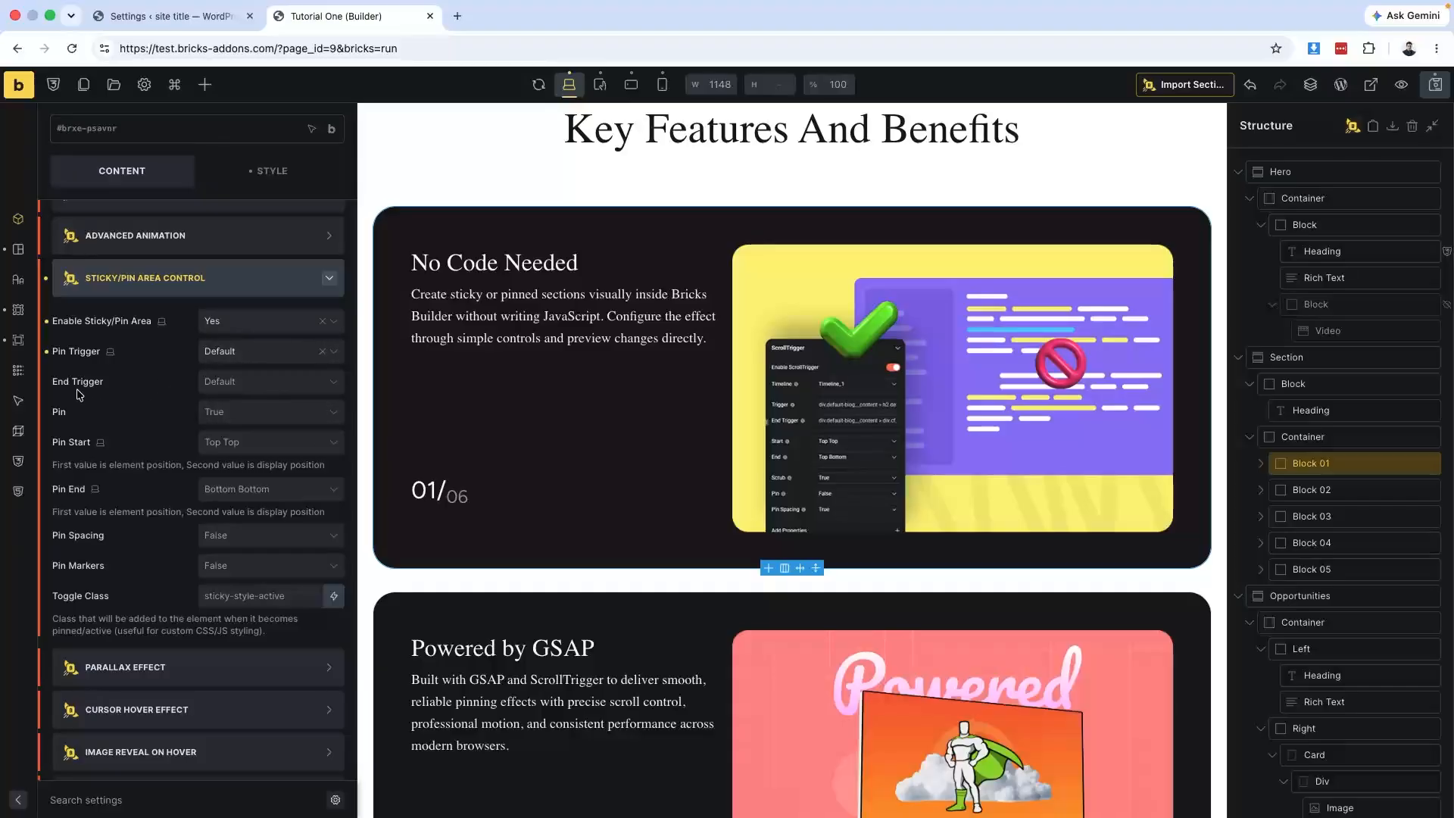
Set Block 01's End Trigger to Custom with .pin_section as the custom end trigger.
left_click(244, 382)
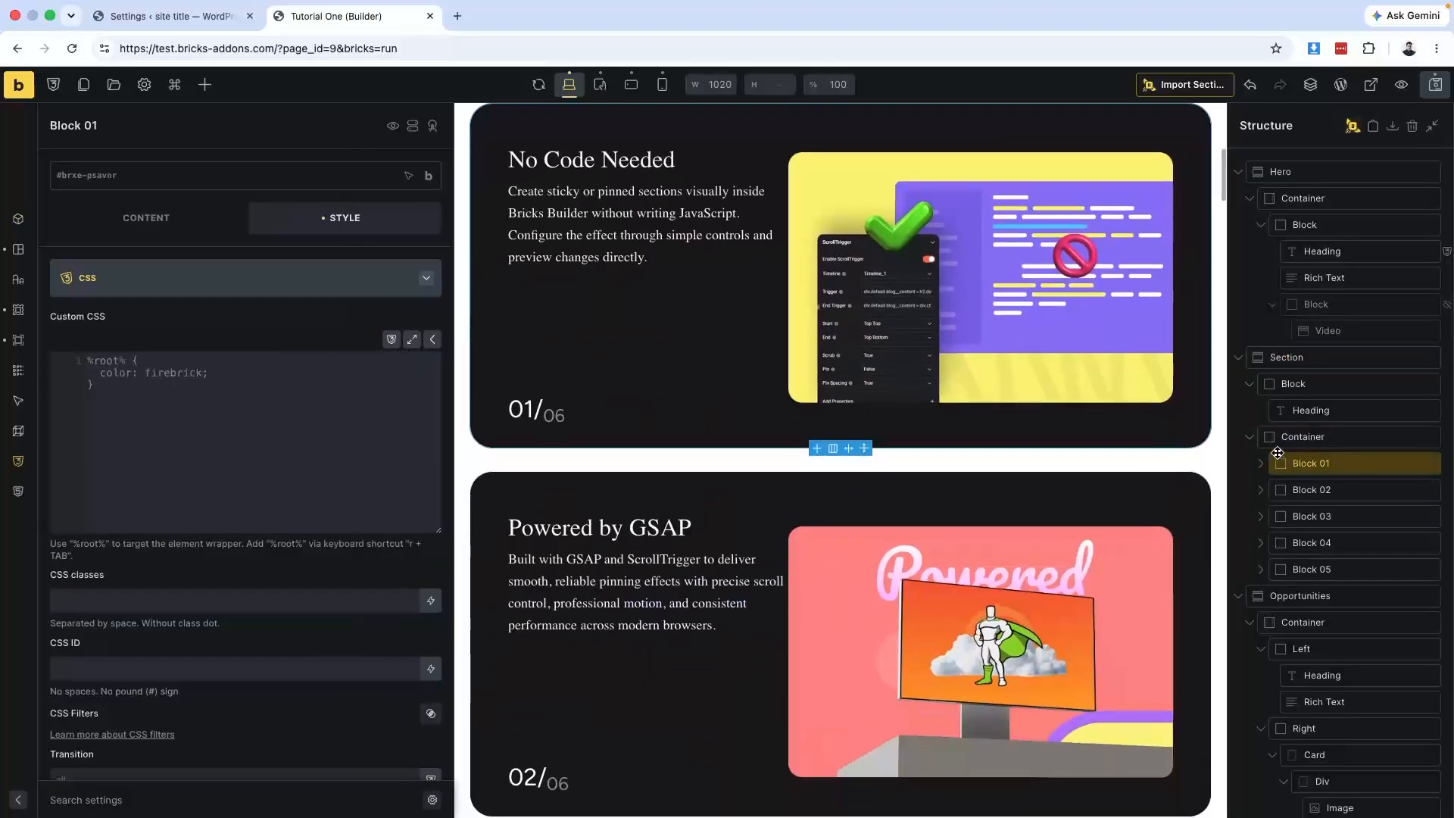
left_click(121, 208)
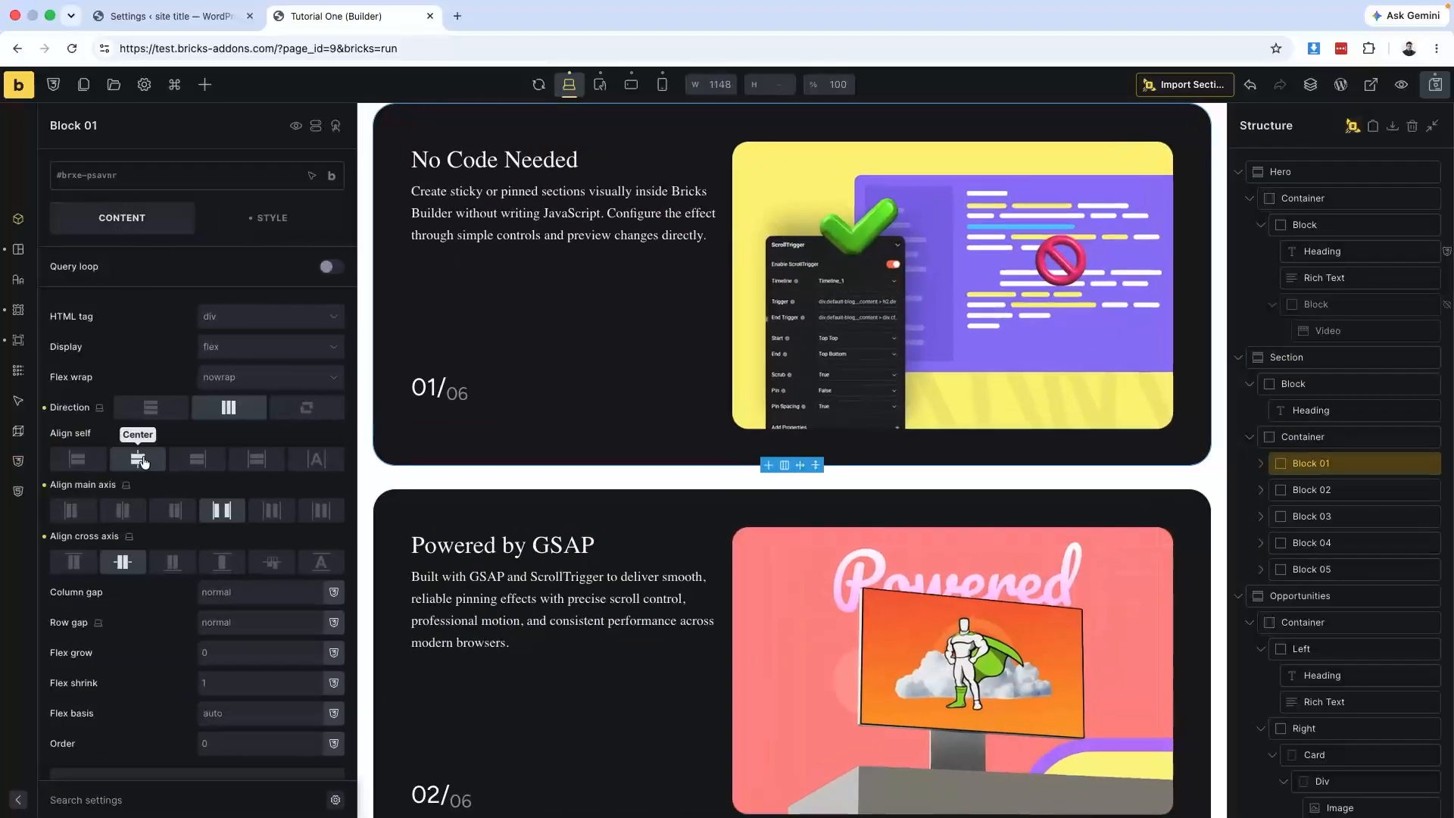
scroll(142, 459, "down", 7)
left_click(136, 478)
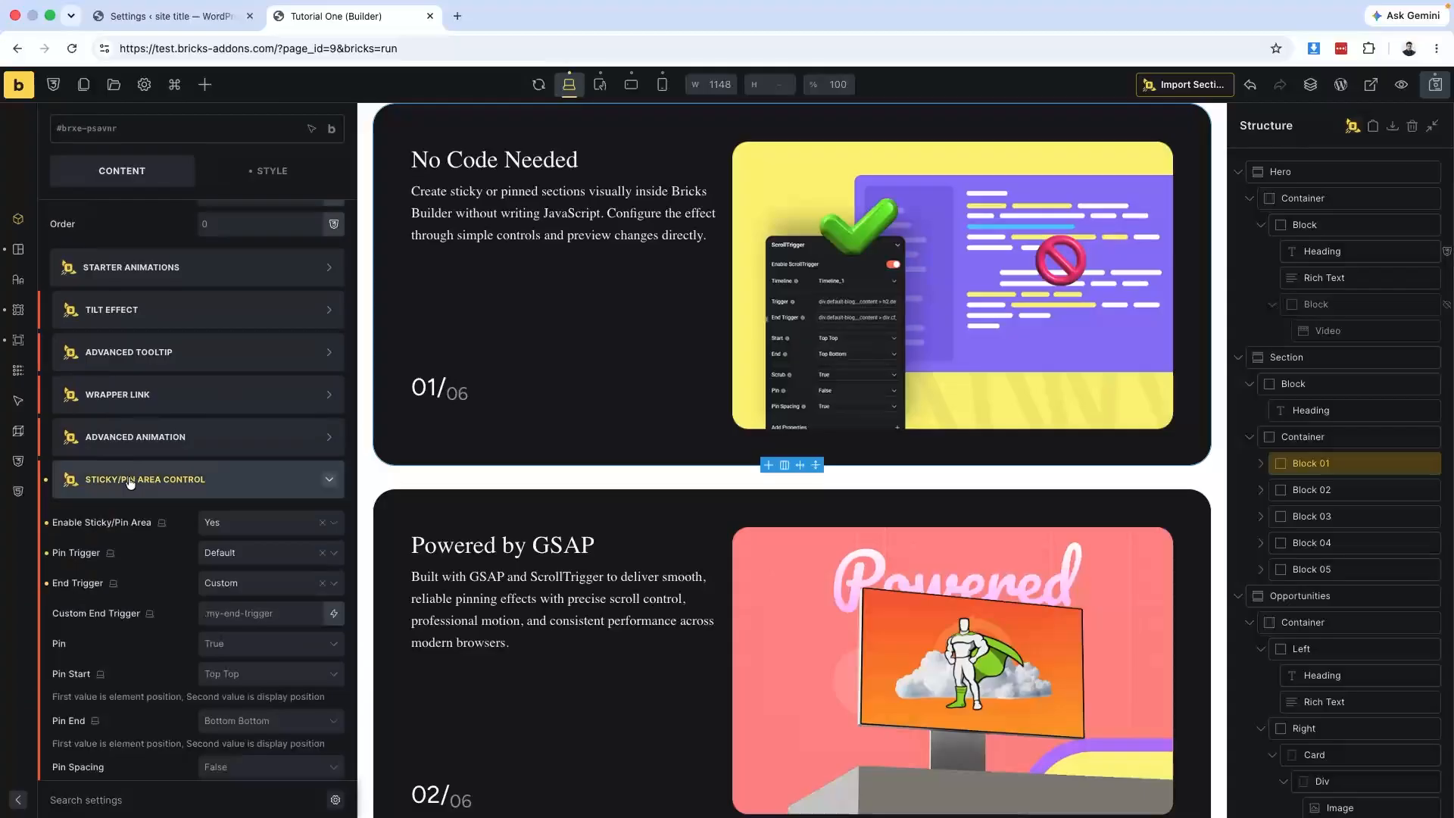
scroll(148, 561, "down", 1)
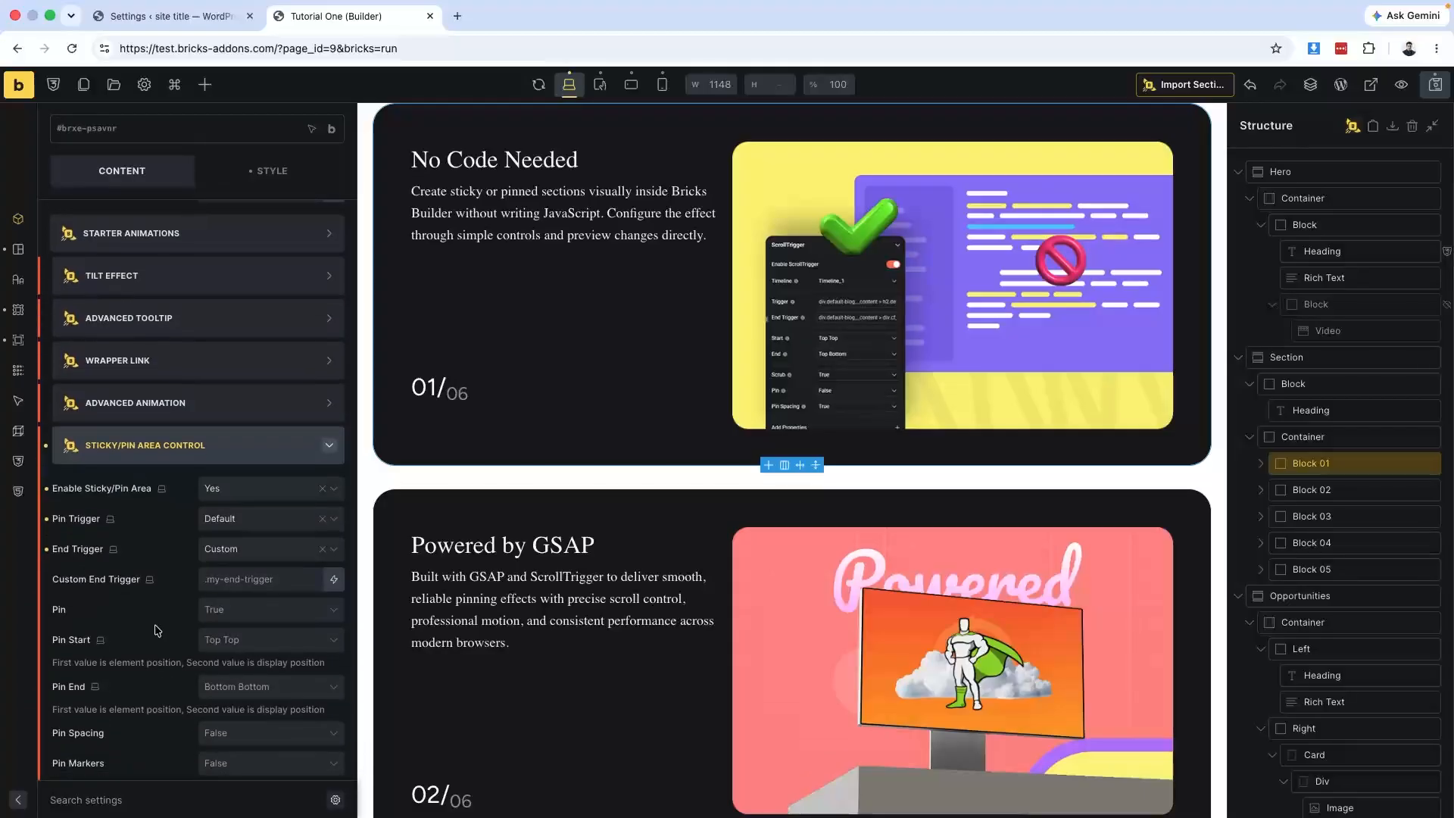
left_click(221, 581)
type(".pin_section")
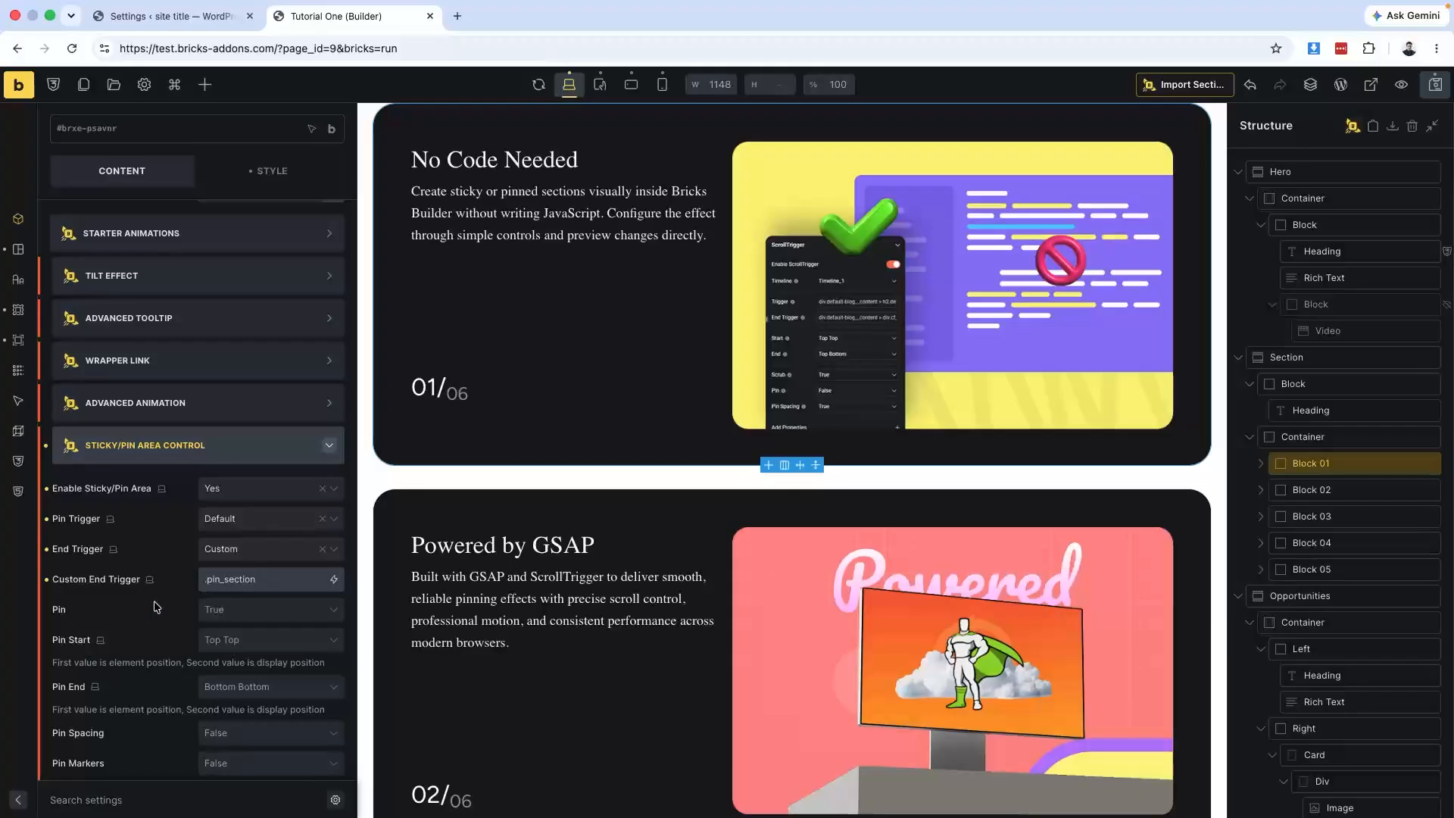
left_click(238, 609)
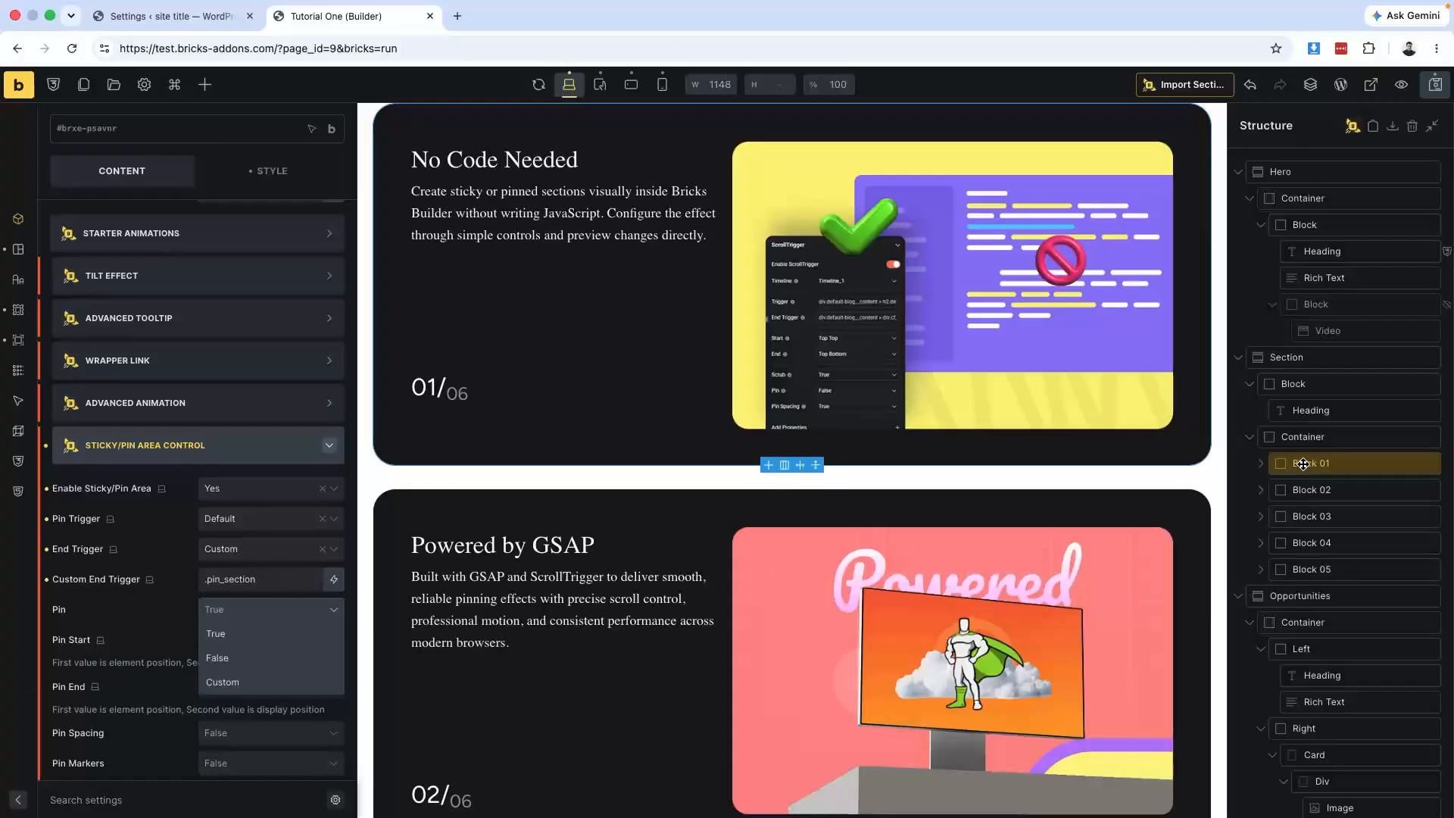
left_click(218, 684)
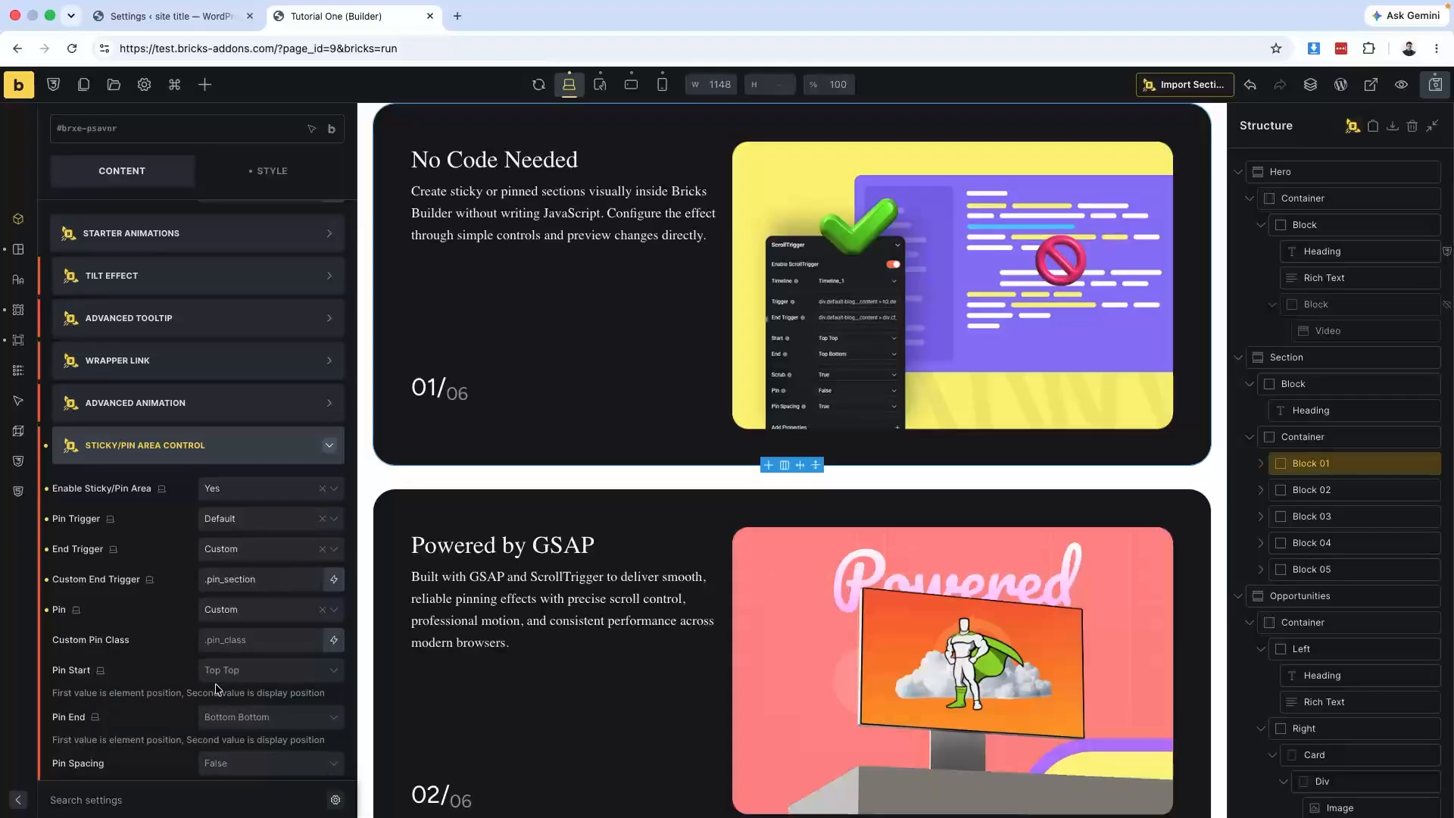
left_click(223, 638)
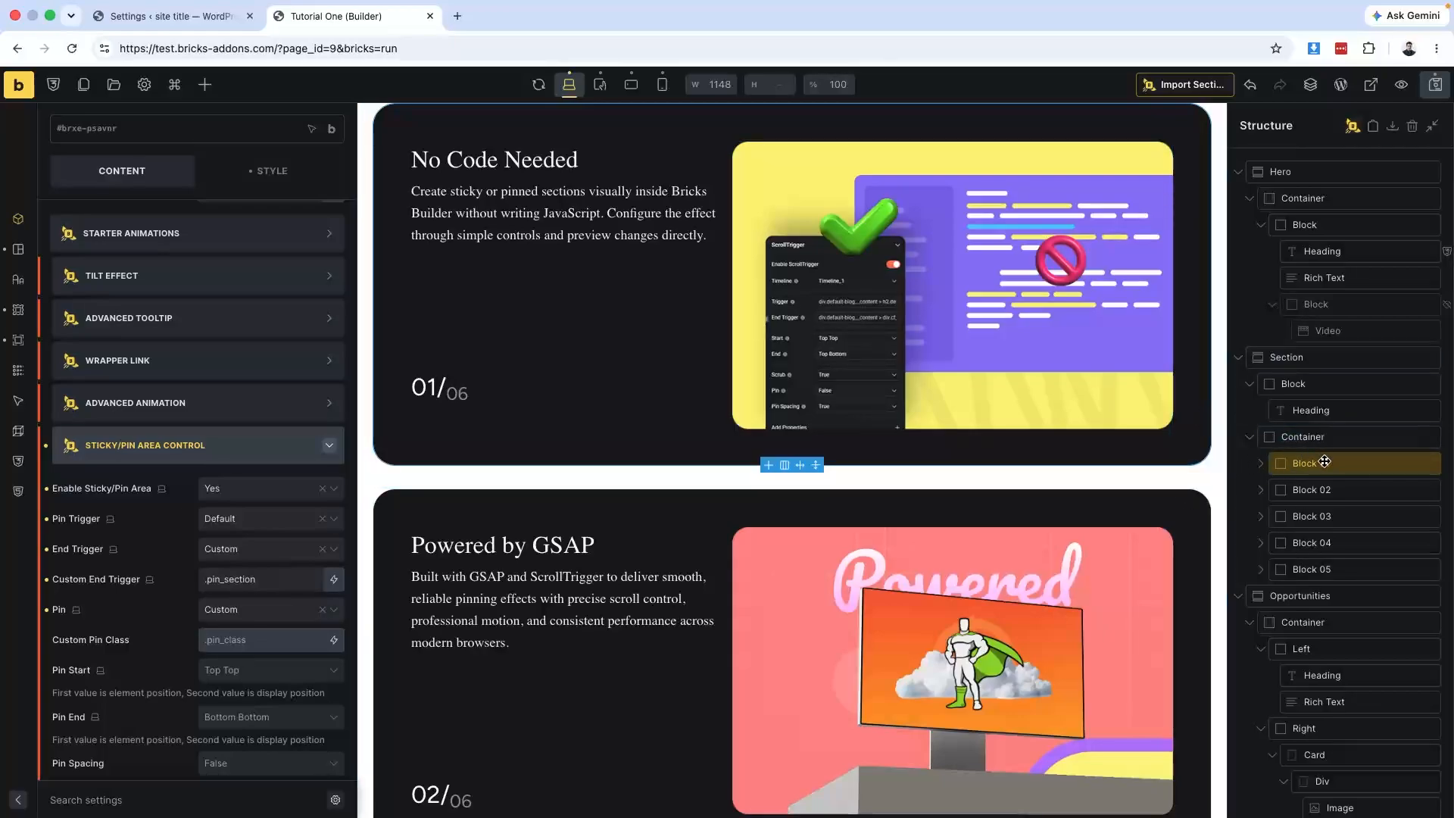
Set Block 01's Pin option to True and view the available Pin Start positions.
left_click(244, 612)
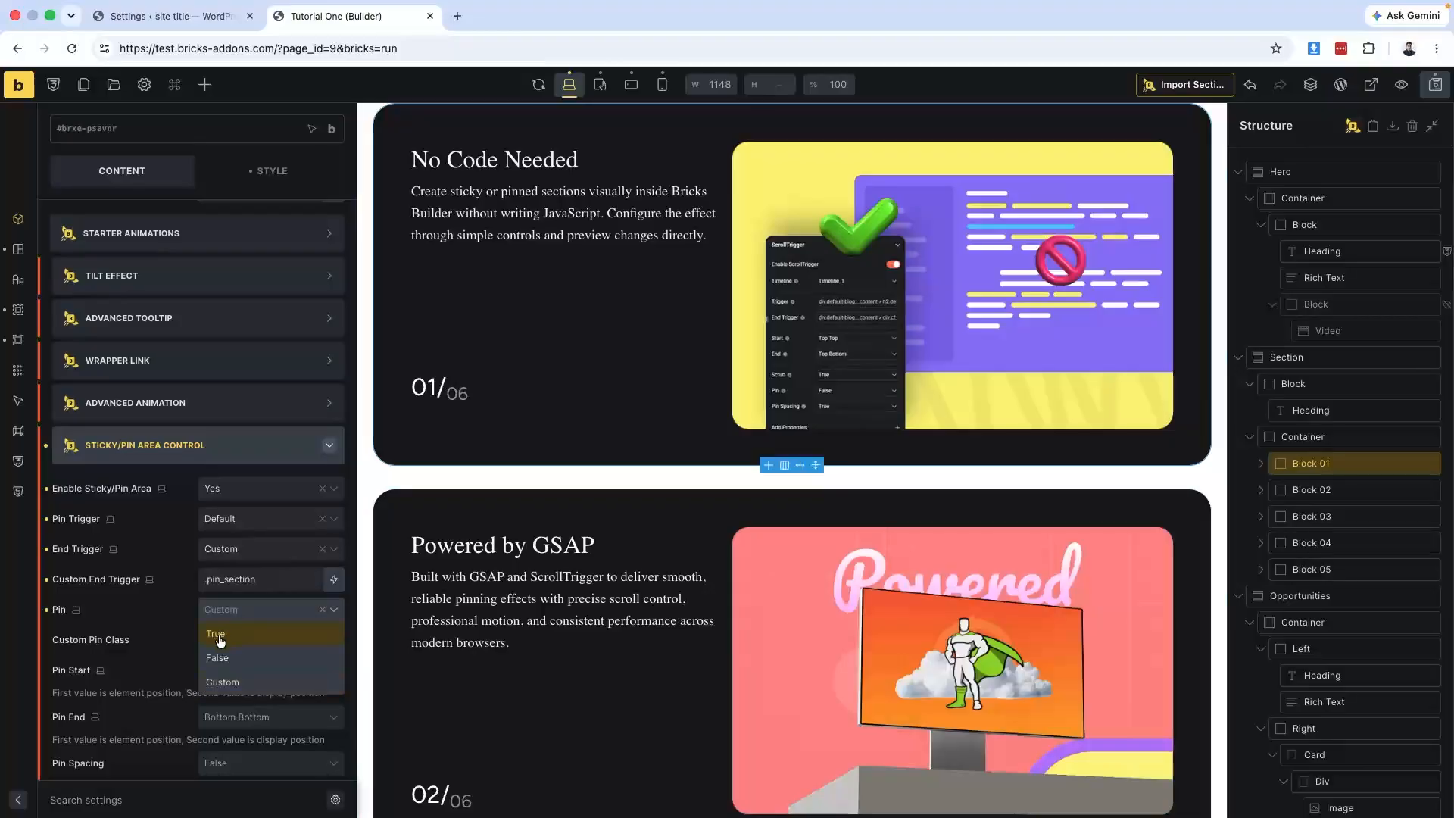
left_click(220, 641)
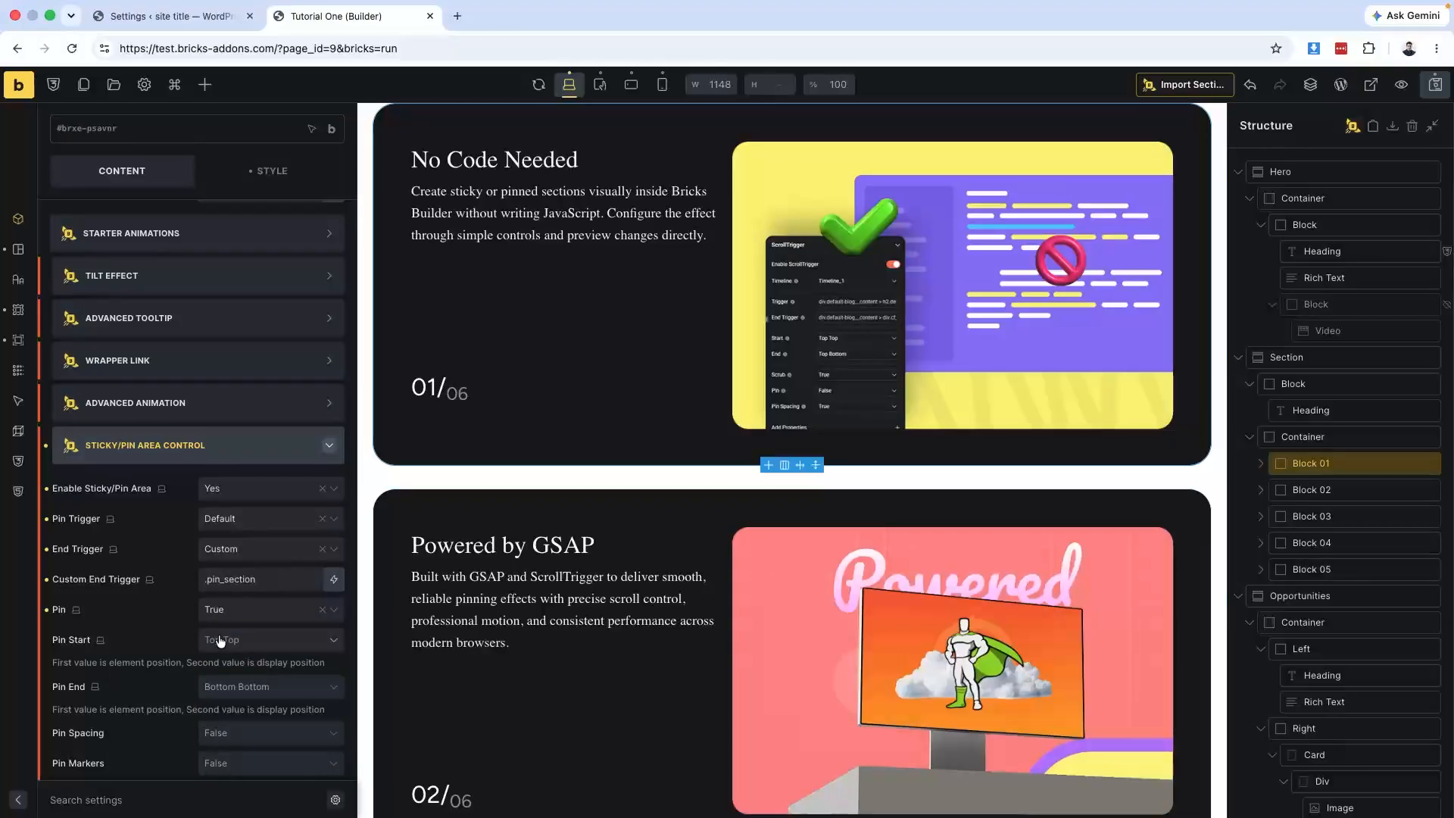
scroll(84, 650, "down", 1)
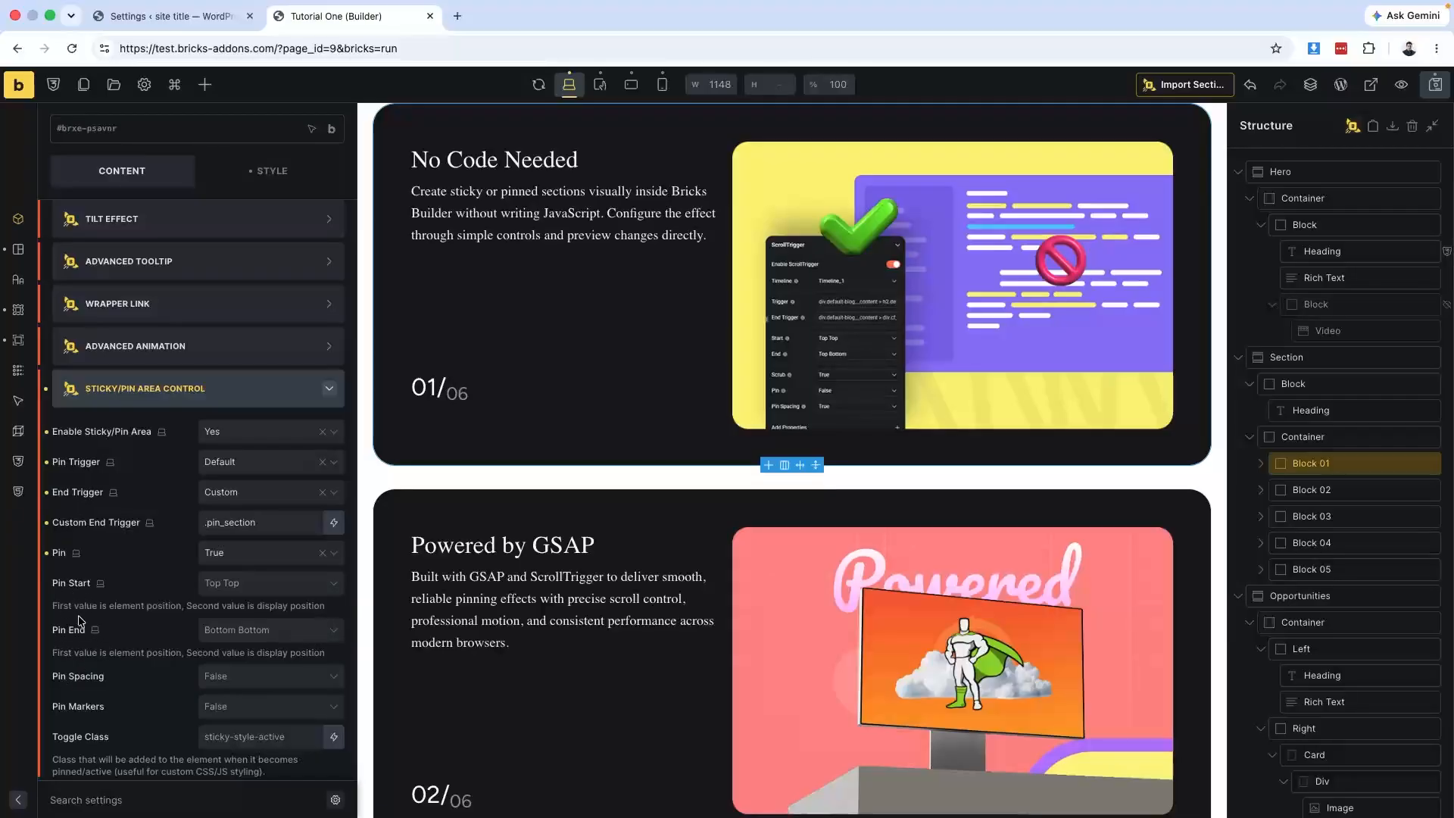
left_click(238, 584)
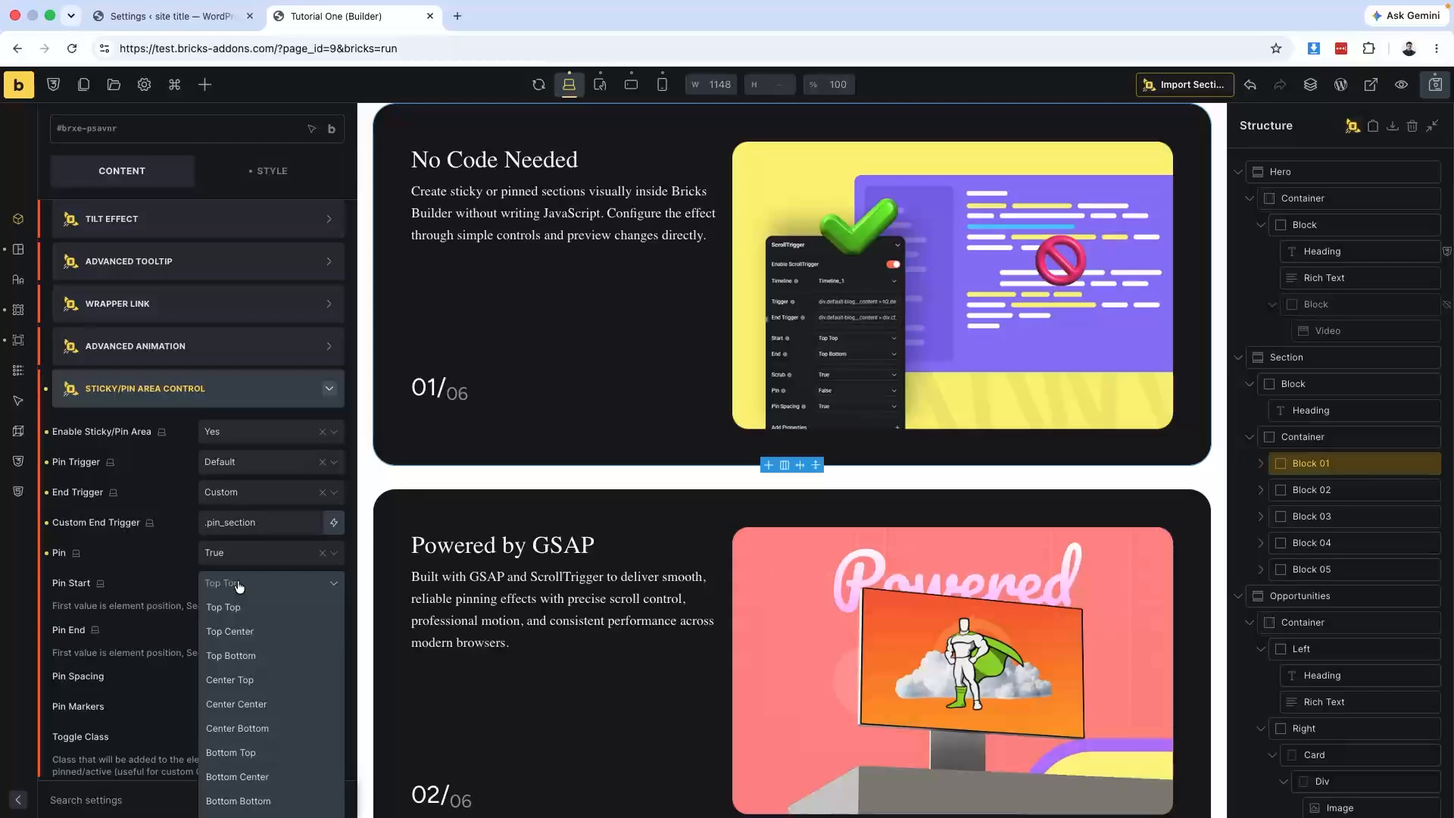
left_click(143, 593)
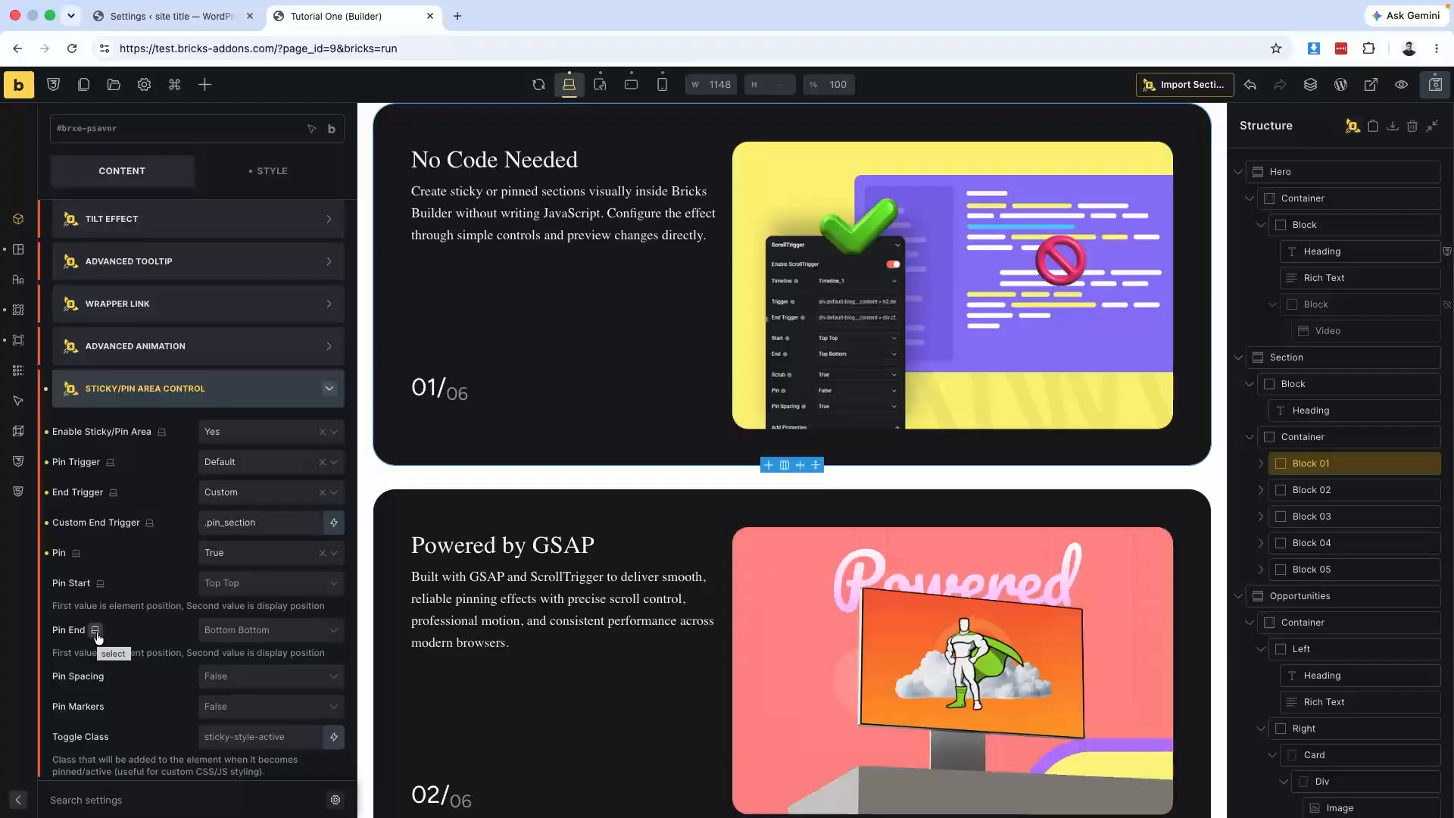
Review the Pin Start positions and their hint, set Block 01's Pin Start to Top Center, and save the page.
left_click(258, 584)
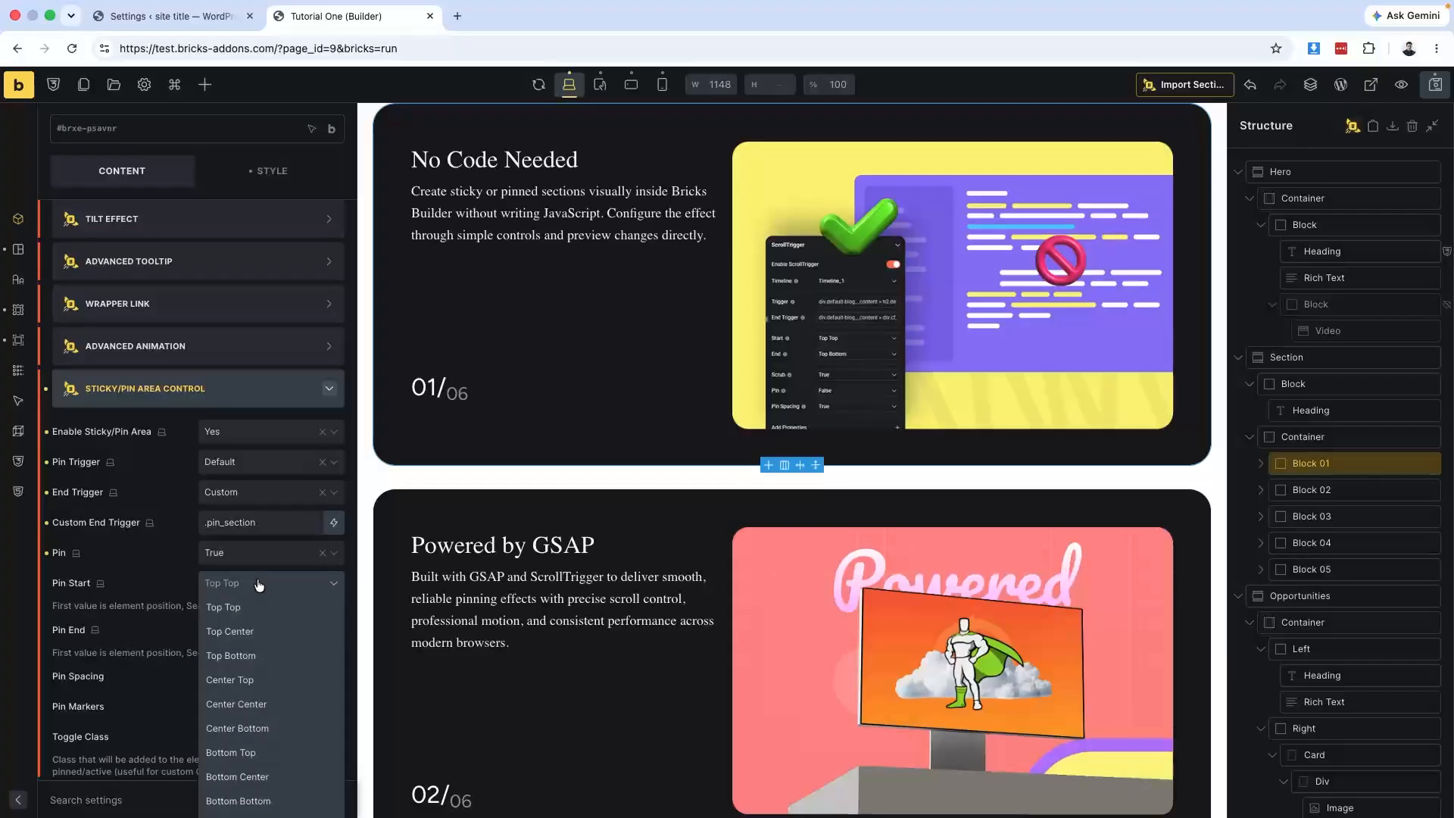
left_click(240, 588)
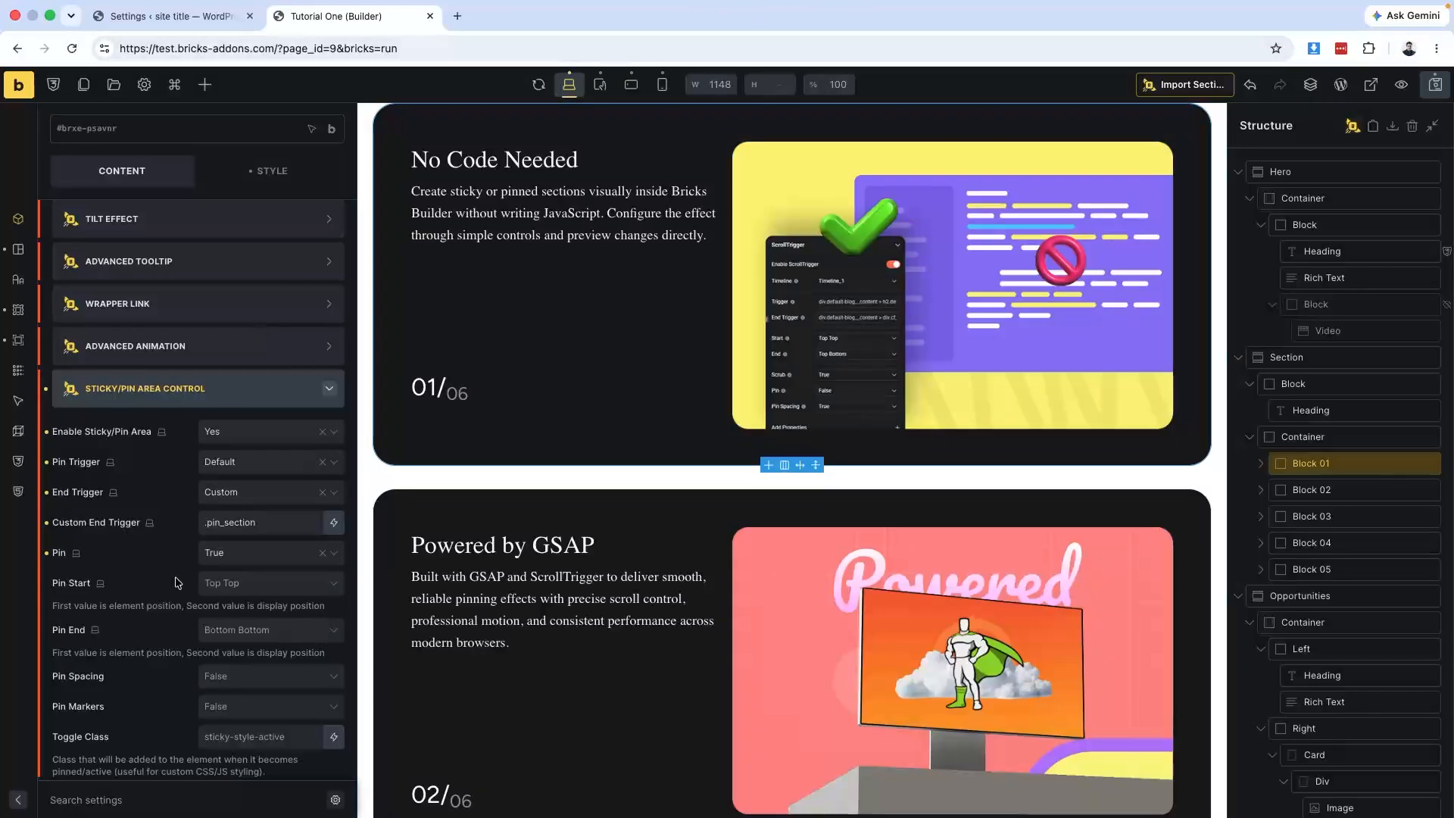
left_click_drag(53, 609, 180, 604)
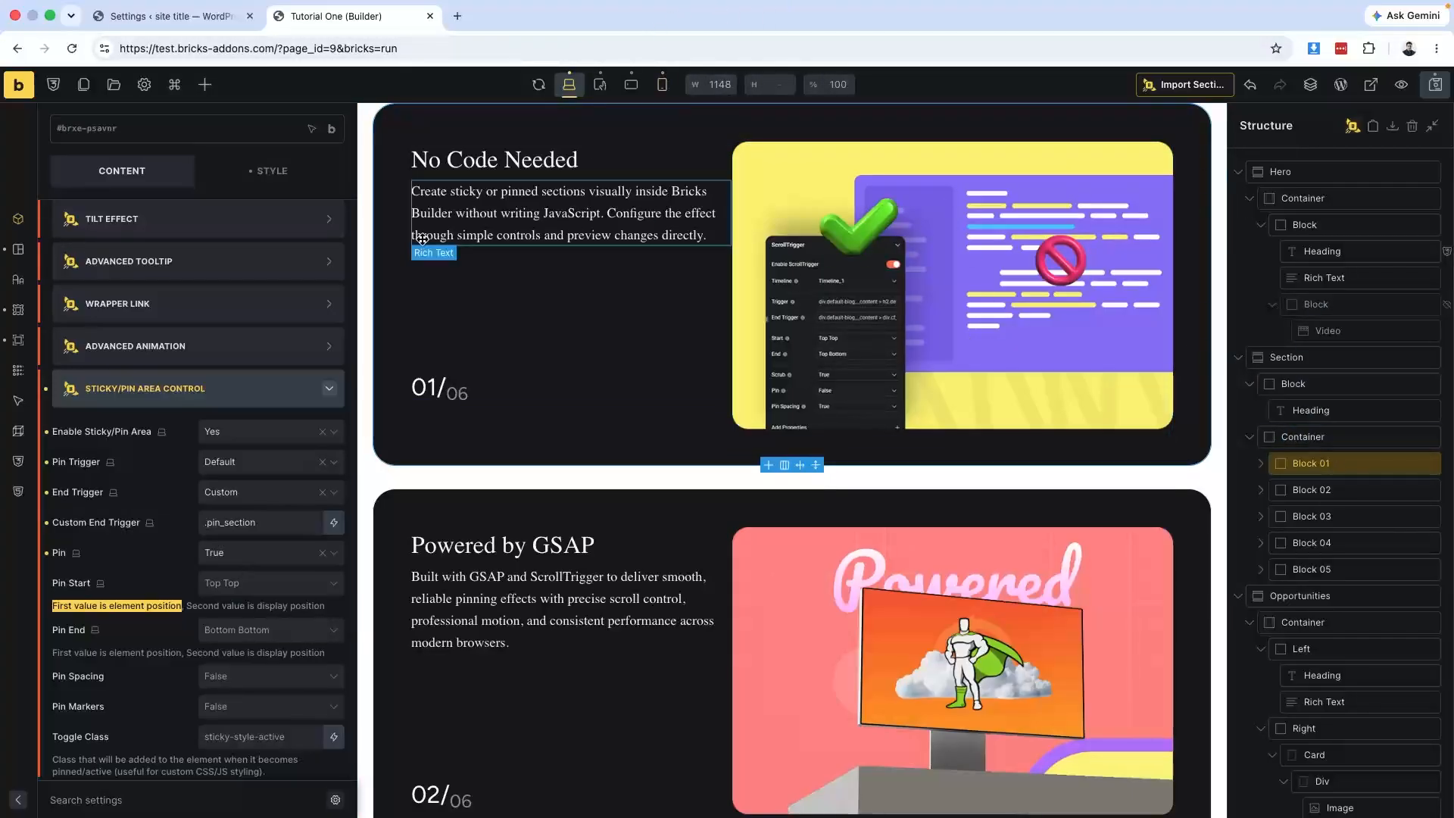
left_click(250, 586)
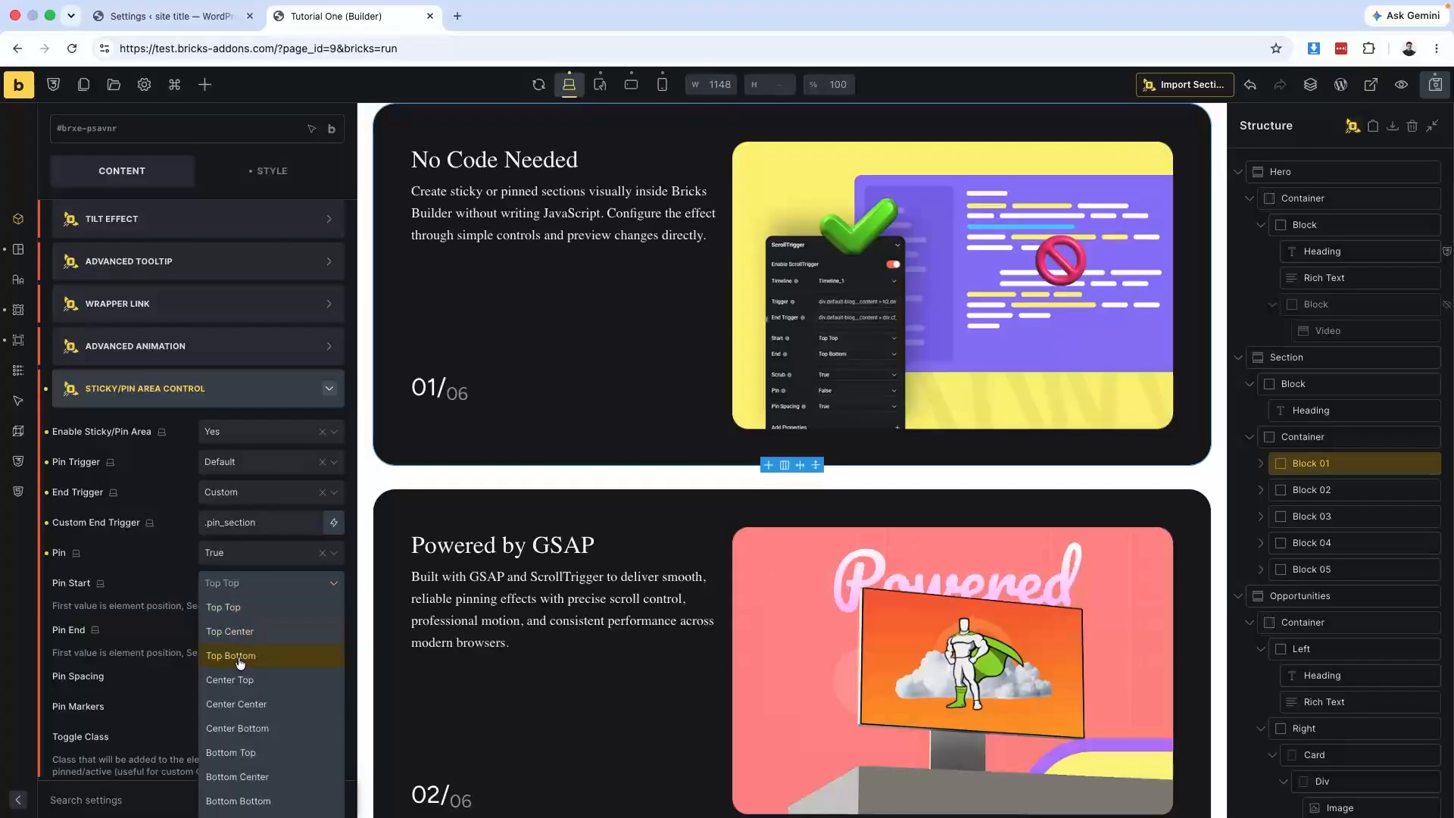
left_click(243, 631)
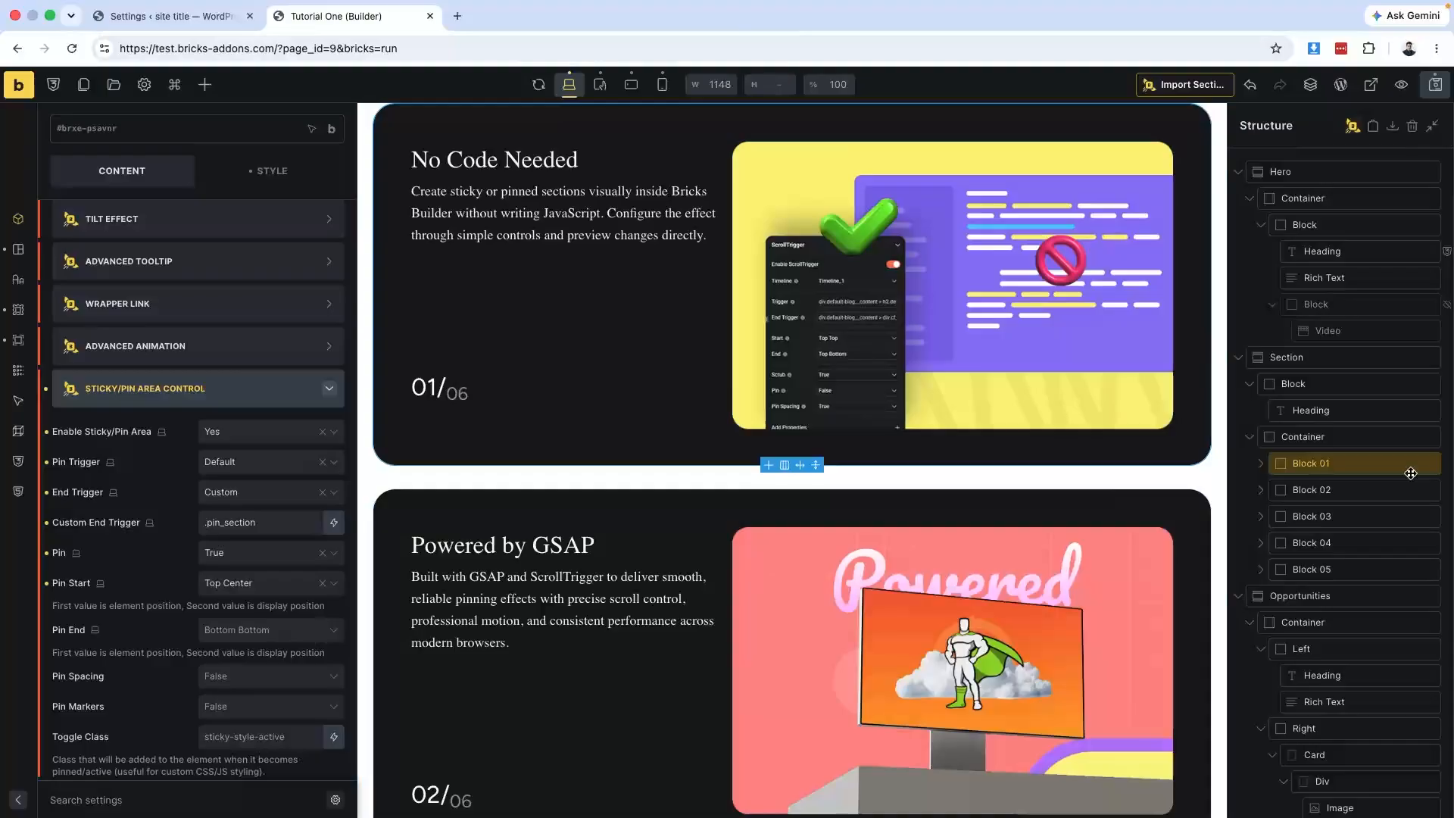
scroll(818, 406, "up", 3)
scroll(818, 406, "up", 1)
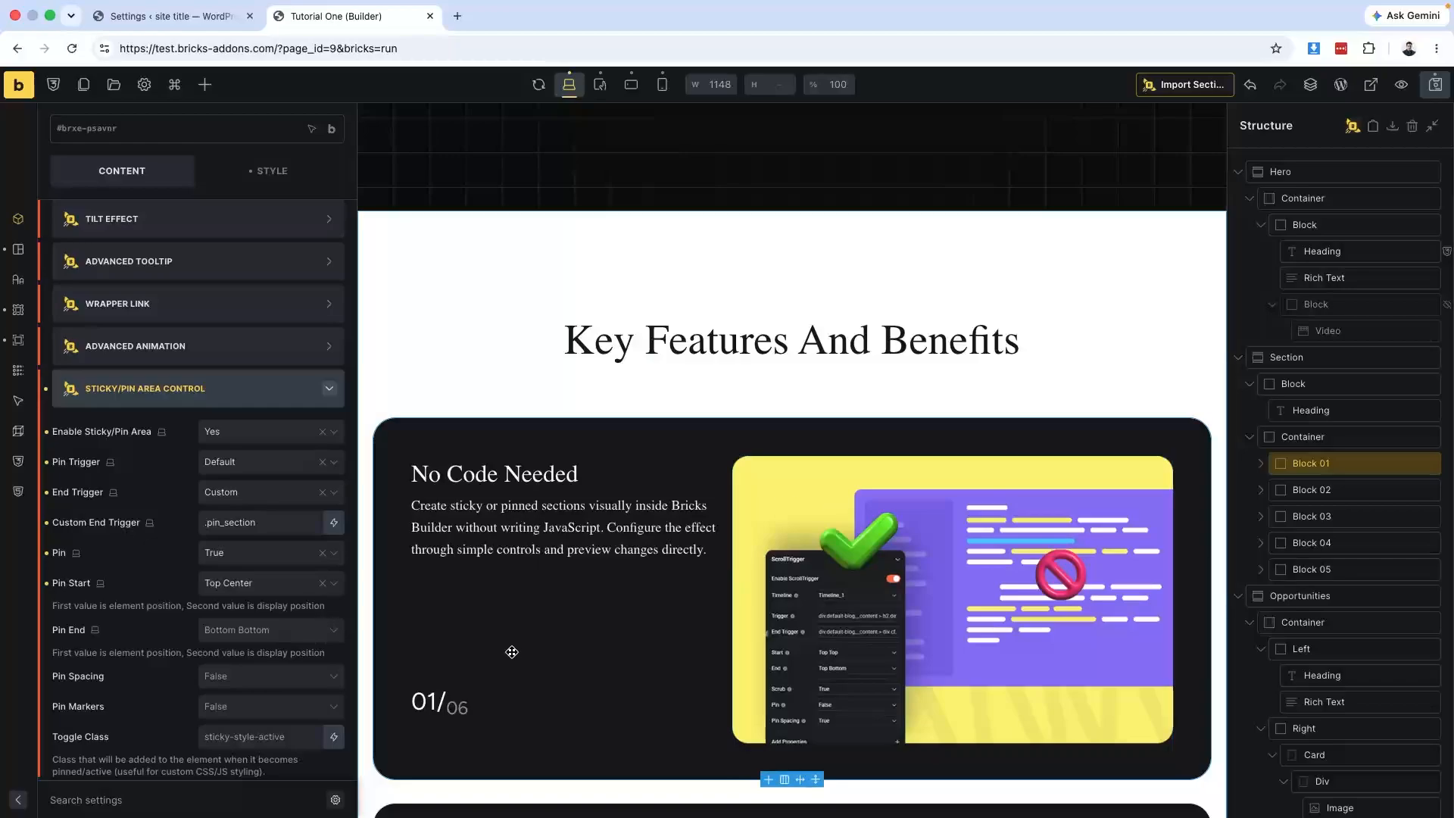
scroll(536, 562, "down", 1)
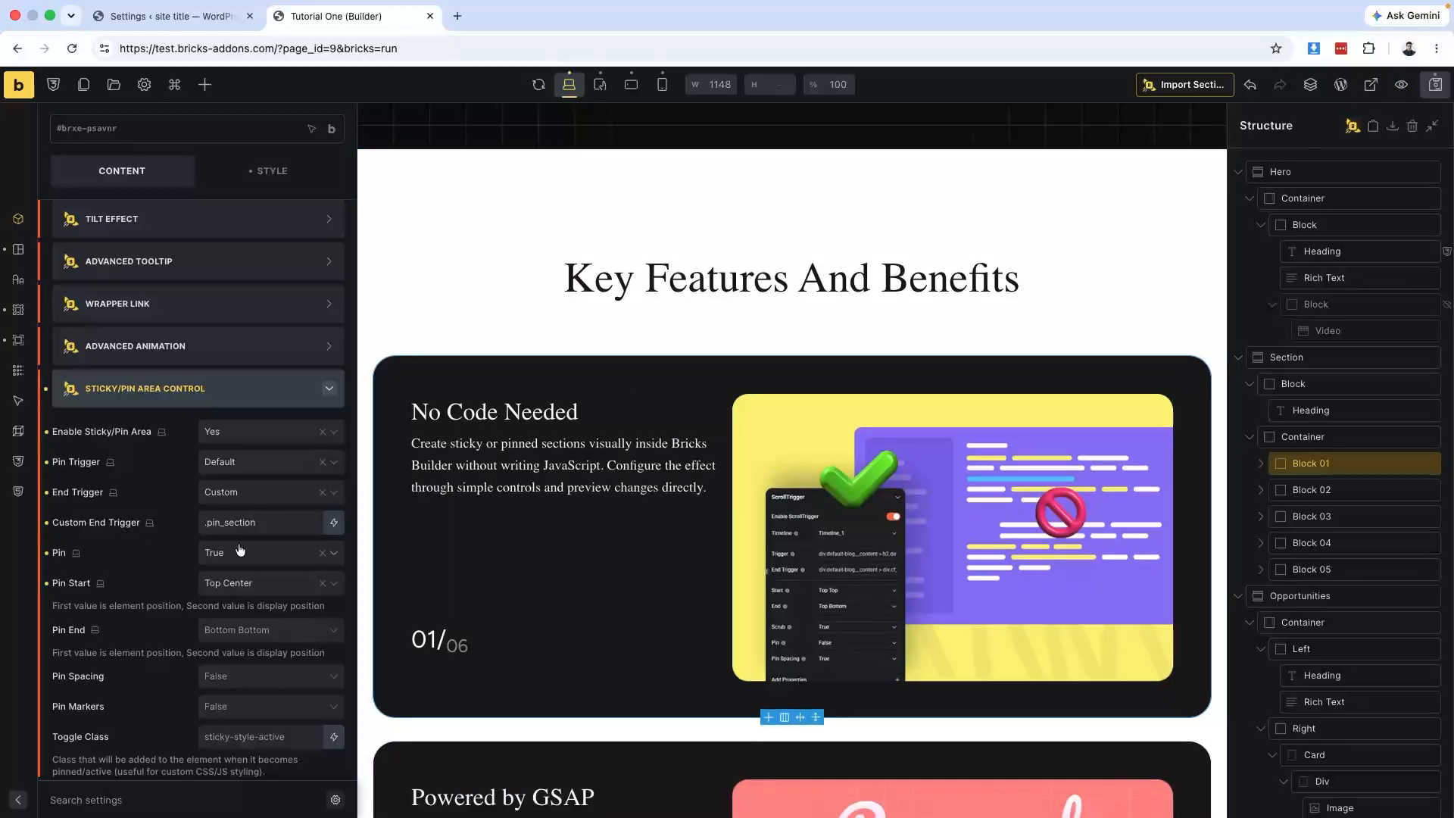
scroll(676, 460, "down", 1)
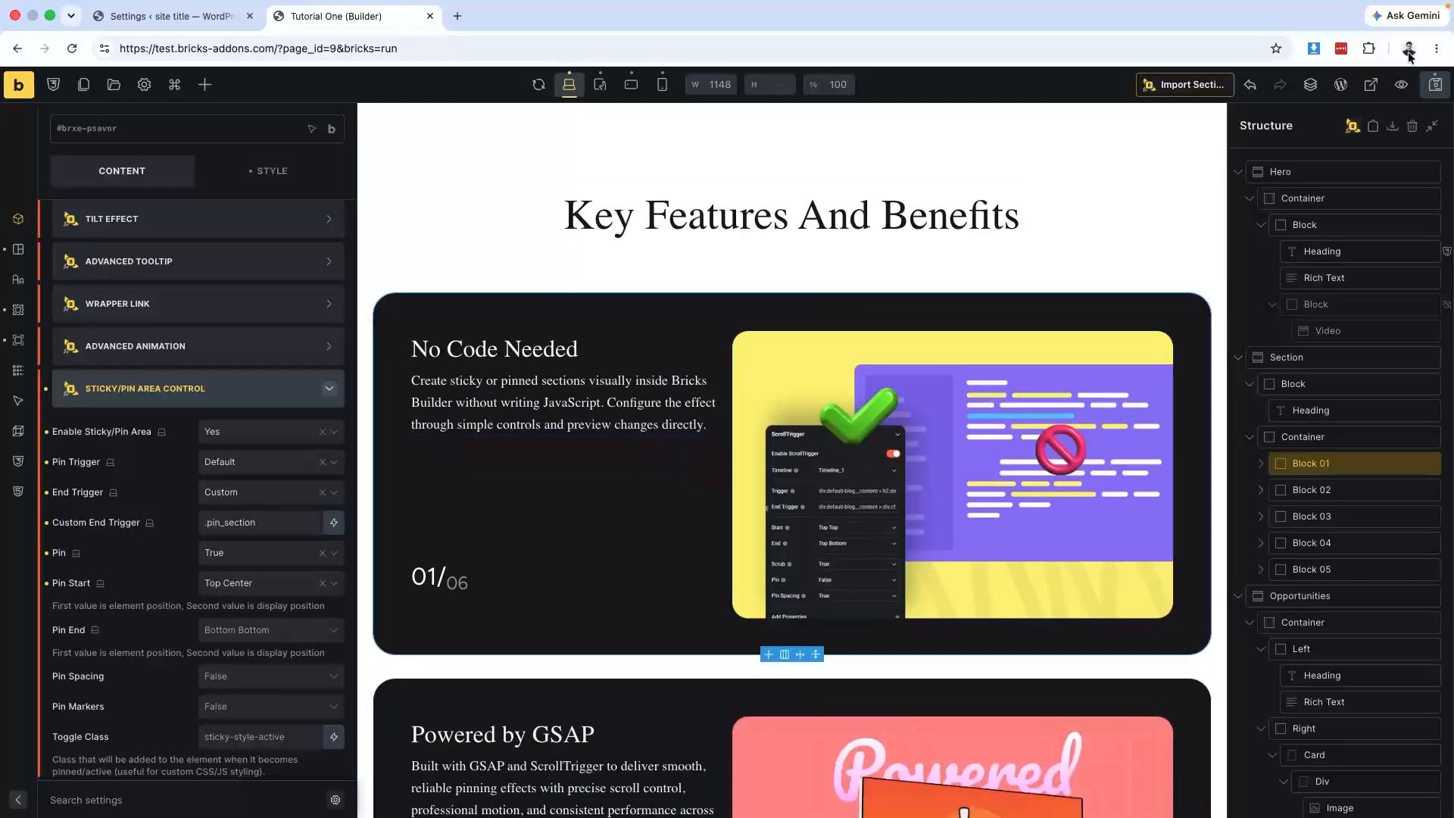
left_click(1432, 84)
Switch to the live page and check where Block 01 pins while scrolling the Key Features section.
key("ctrl+Right")
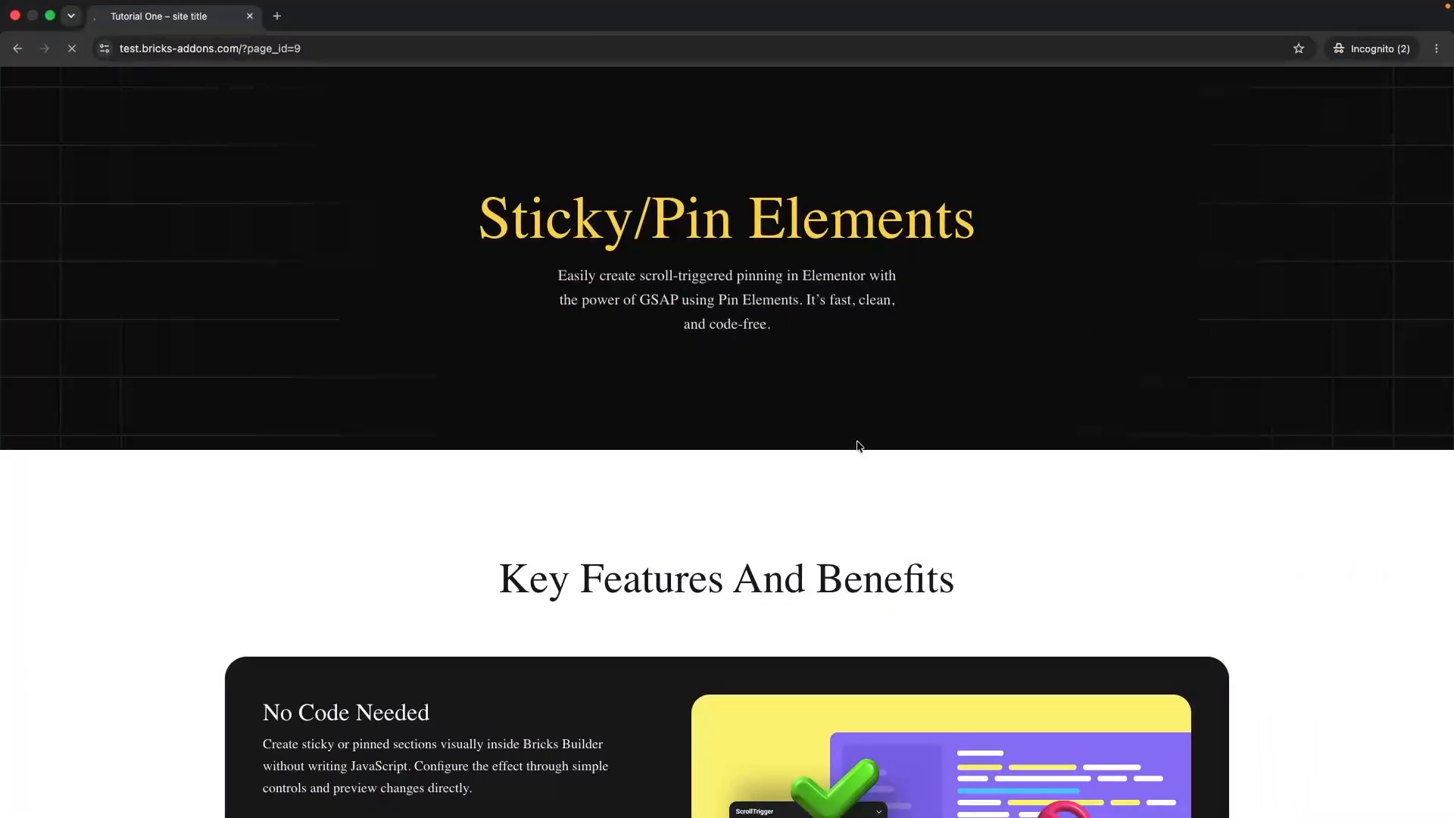
scroll(859, 447, "down", 5)
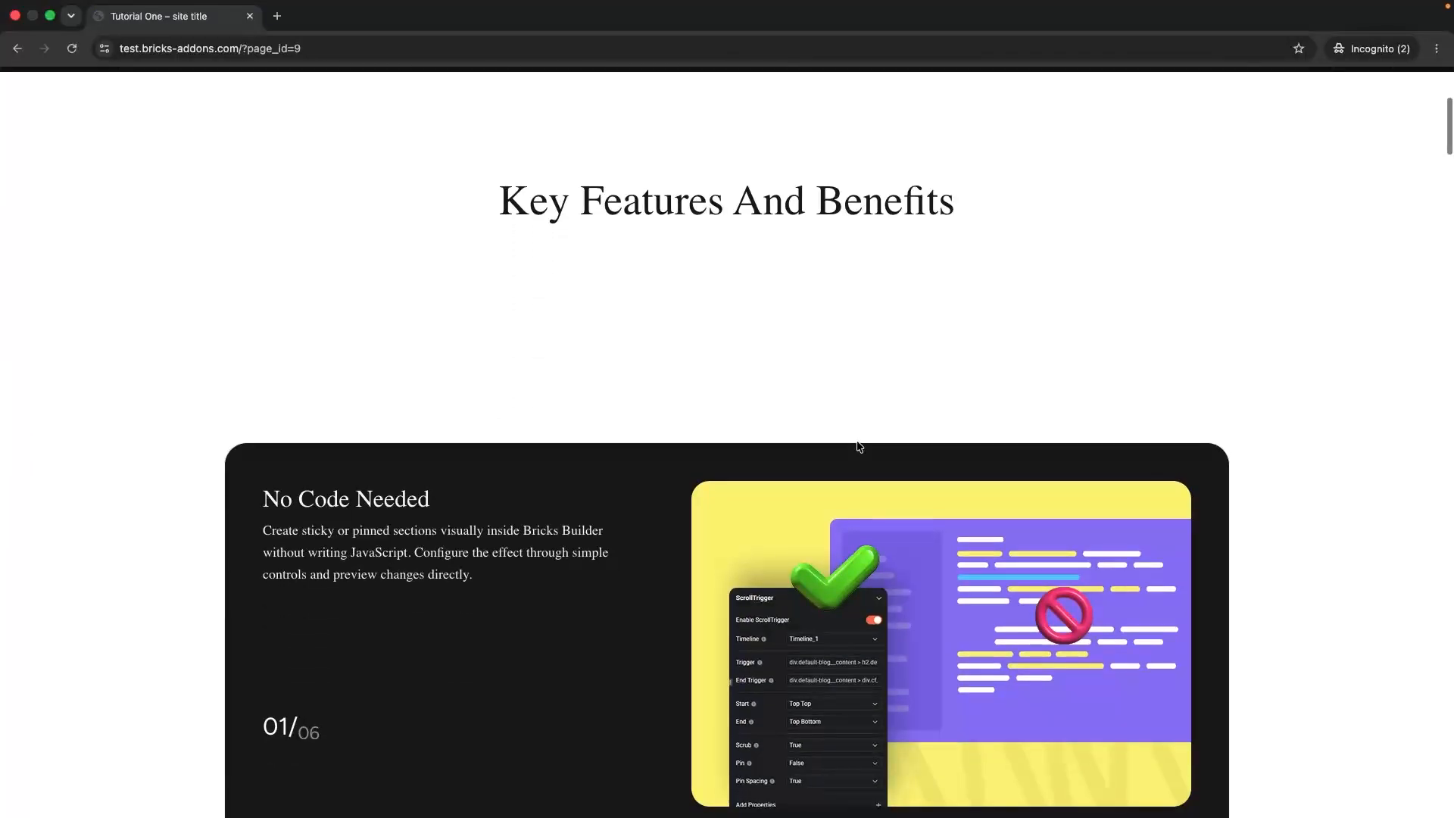
scroll(860, 447, "up", 3)
scroll(859, 447, "down", 4)
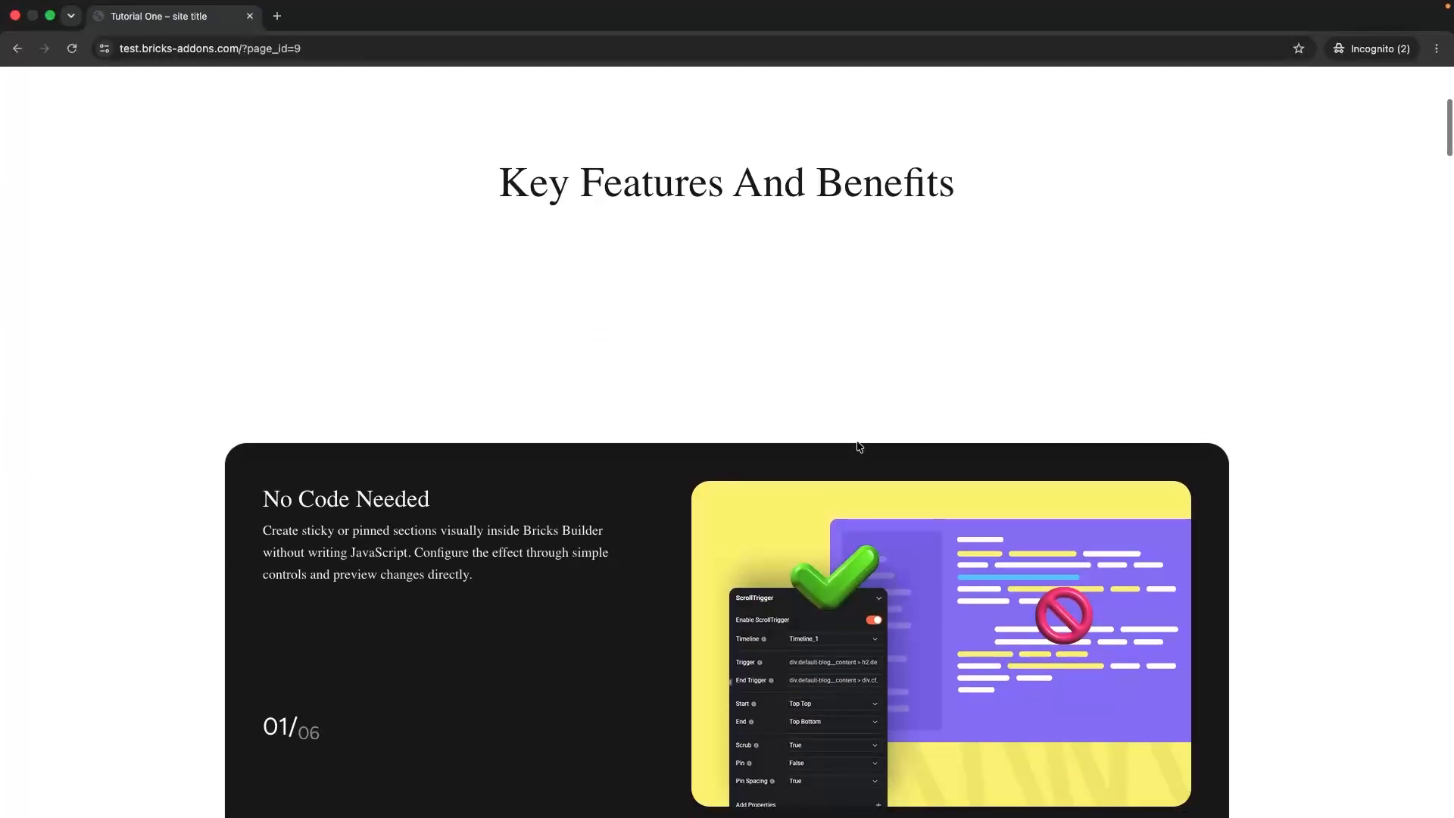
scroll(858, 447, "up", 2)
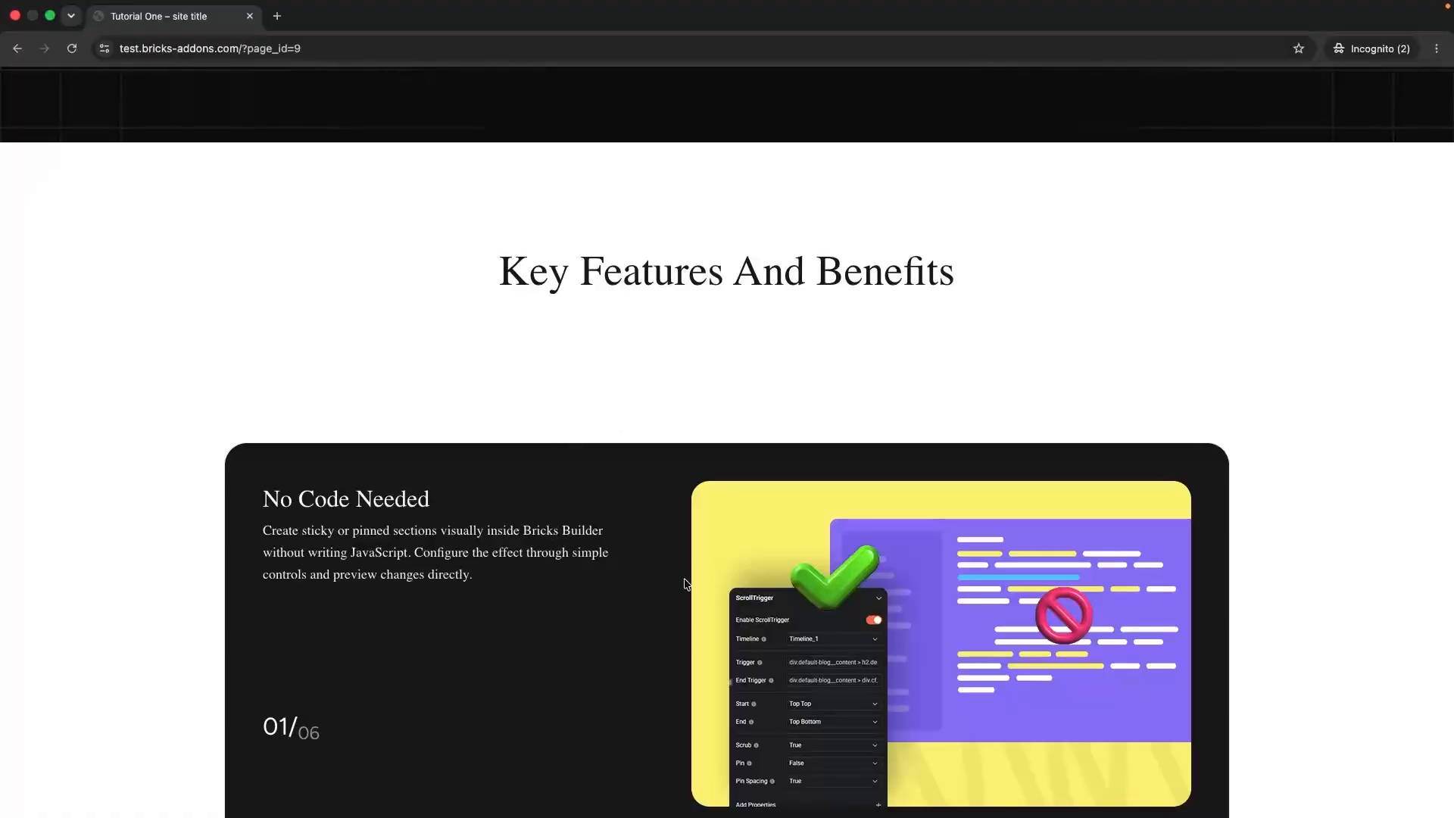
Return to the builder, set Block 01's Pin Start to Top Top, and save the page.
key("ctrl+Left")
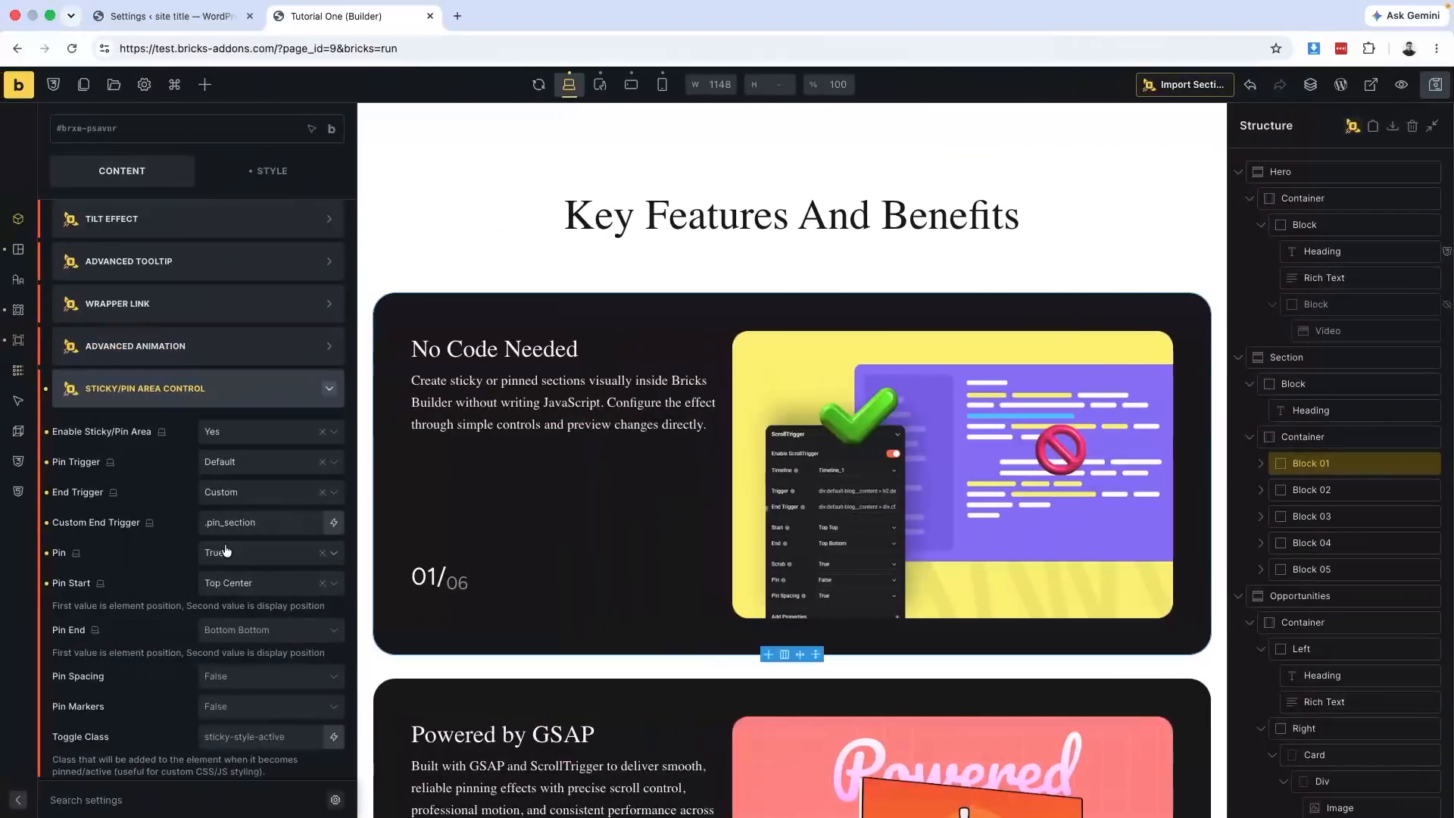
left_click(257, 585)
left_click(224, 609)
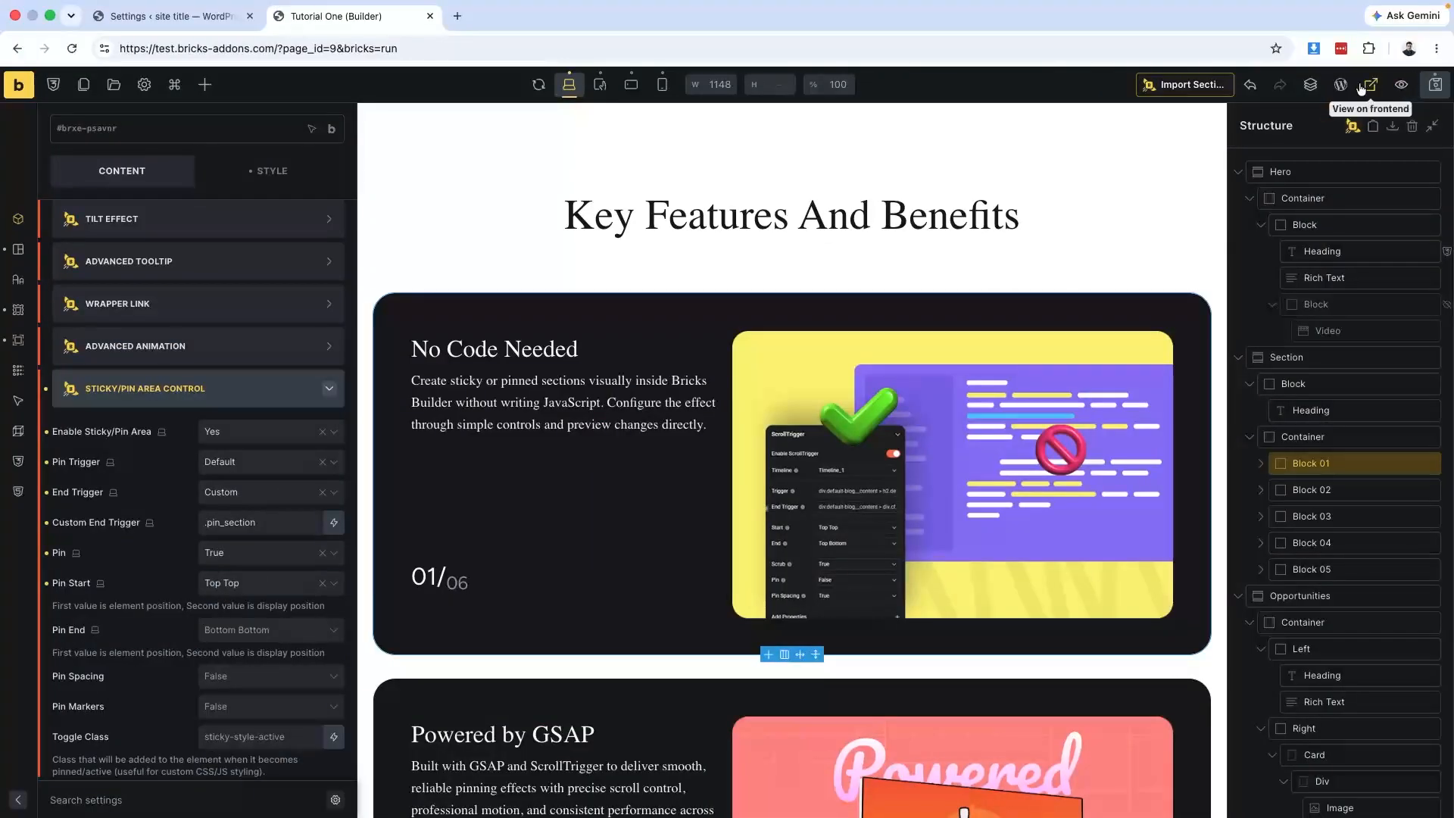
left_click(1435, 84)
Examine on the live page how Block 01 pins and releases while scrolling through all the feature blocks.
key("ctrl+Right")
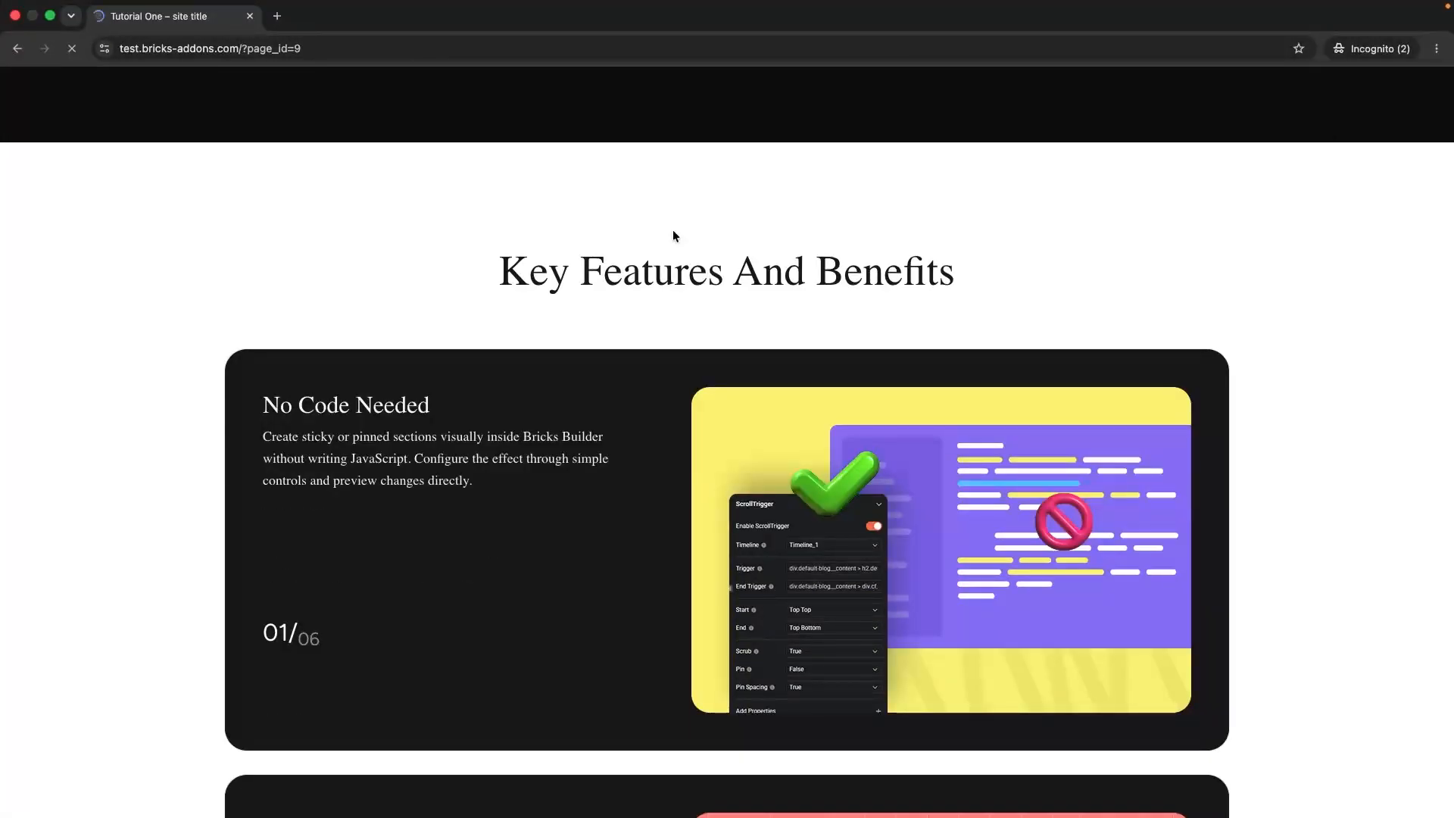
scroll(755, 506, "down", 2)
scroll(755, 506, "down", 6)
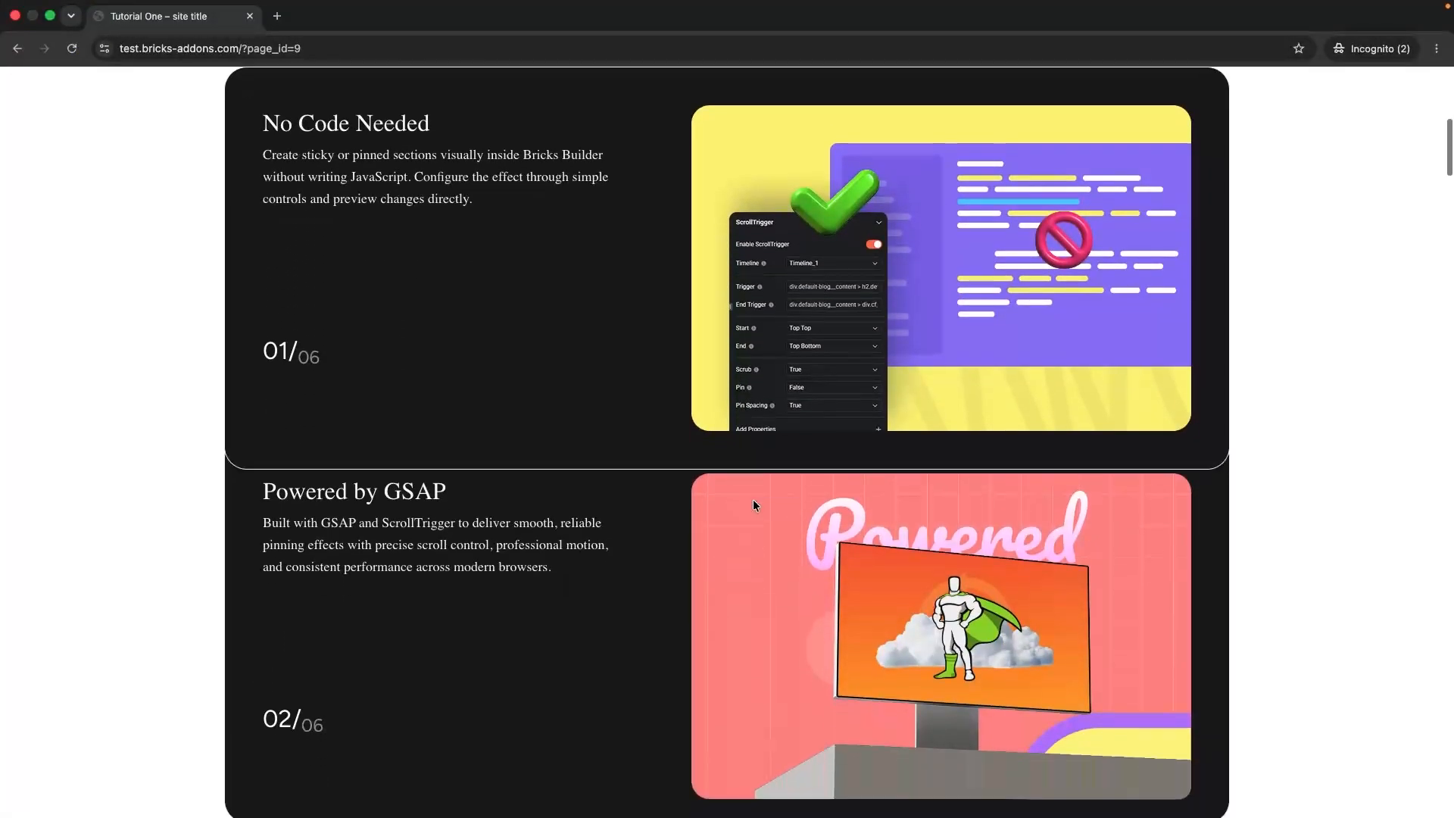
scroll(753, 504, "up", 6)
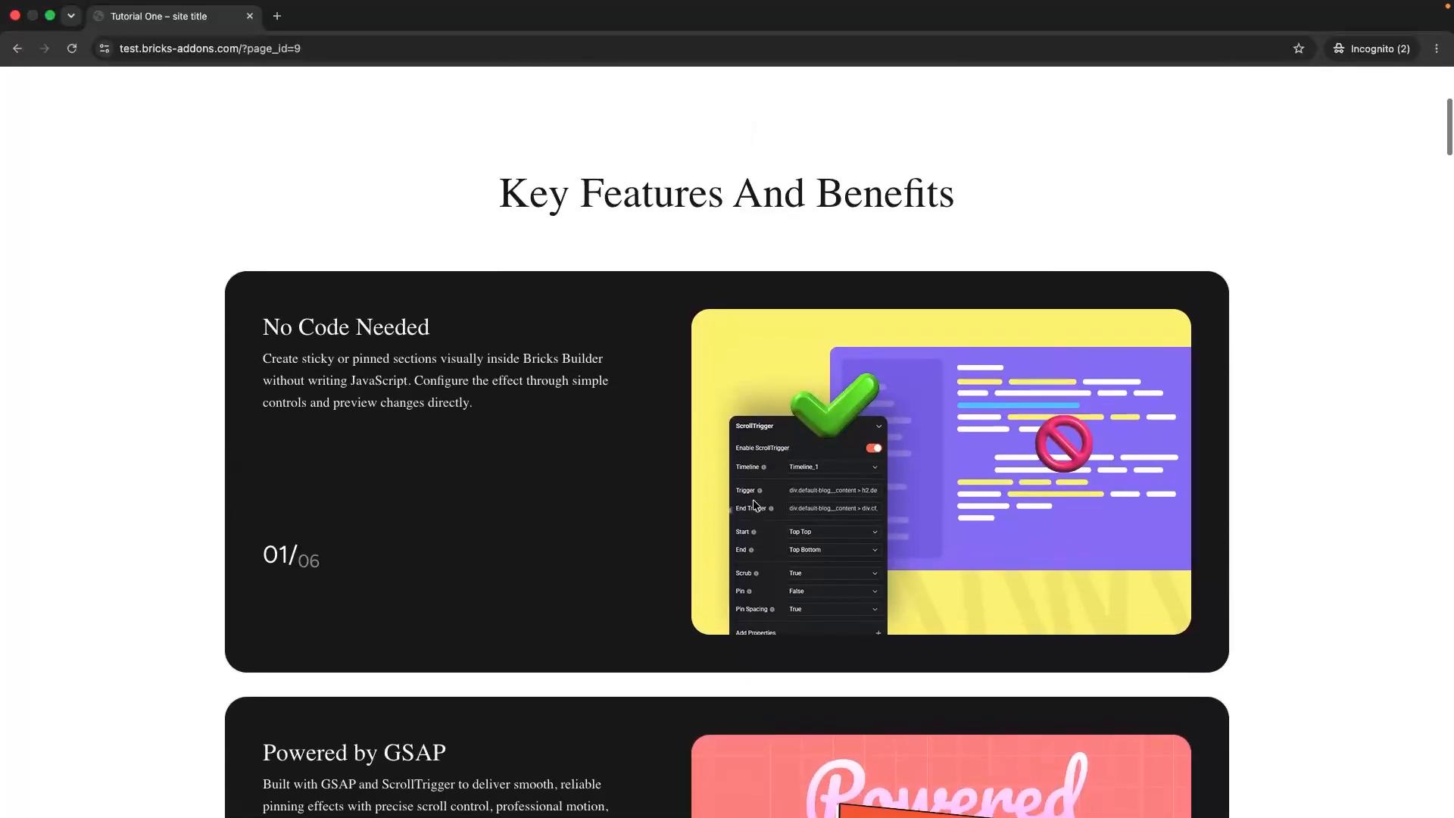
scroll(753, 504, "down", 3)
scroll(754, 506, "down", 5)
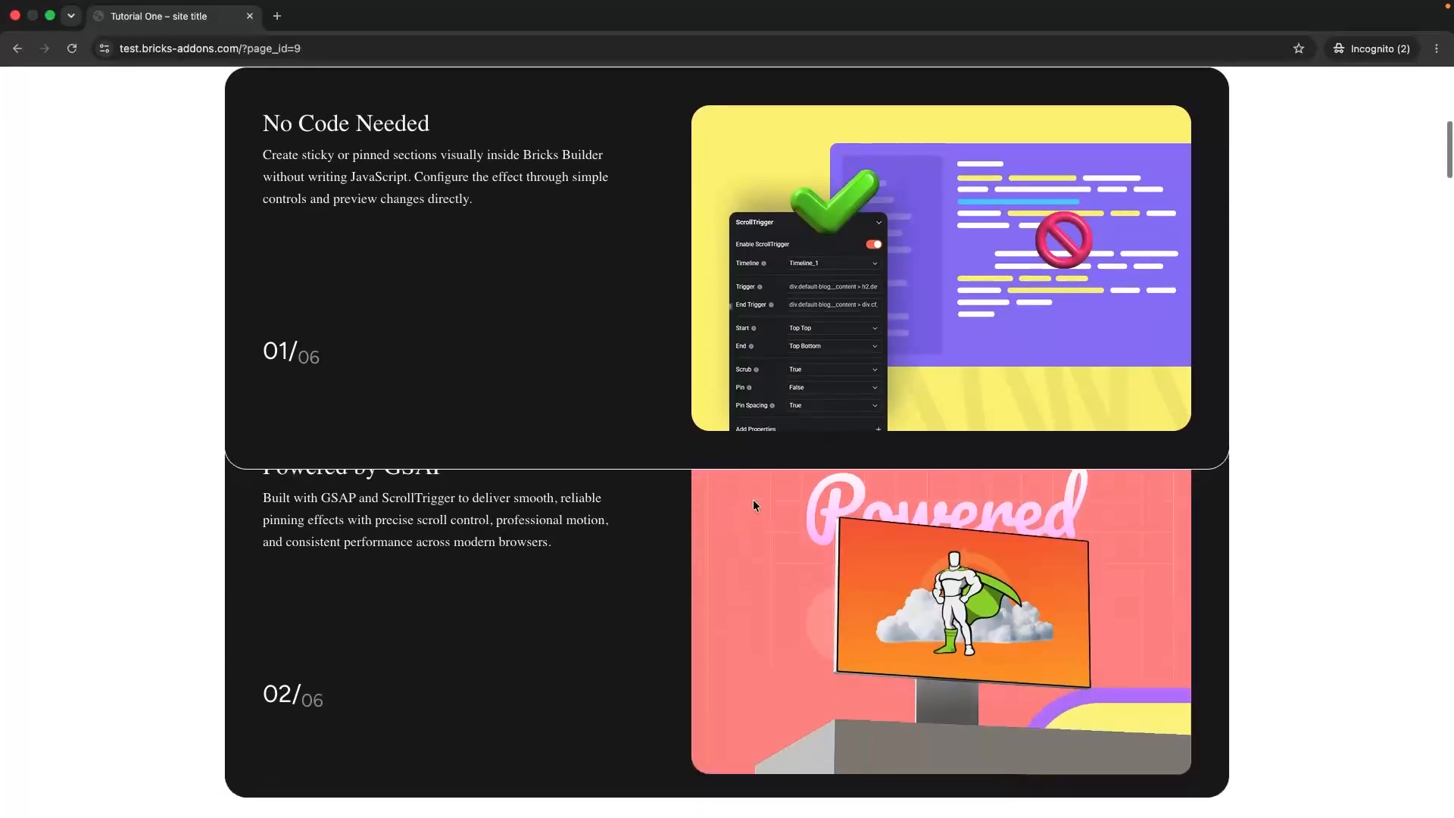
scroll(753, 504, "down", 6)
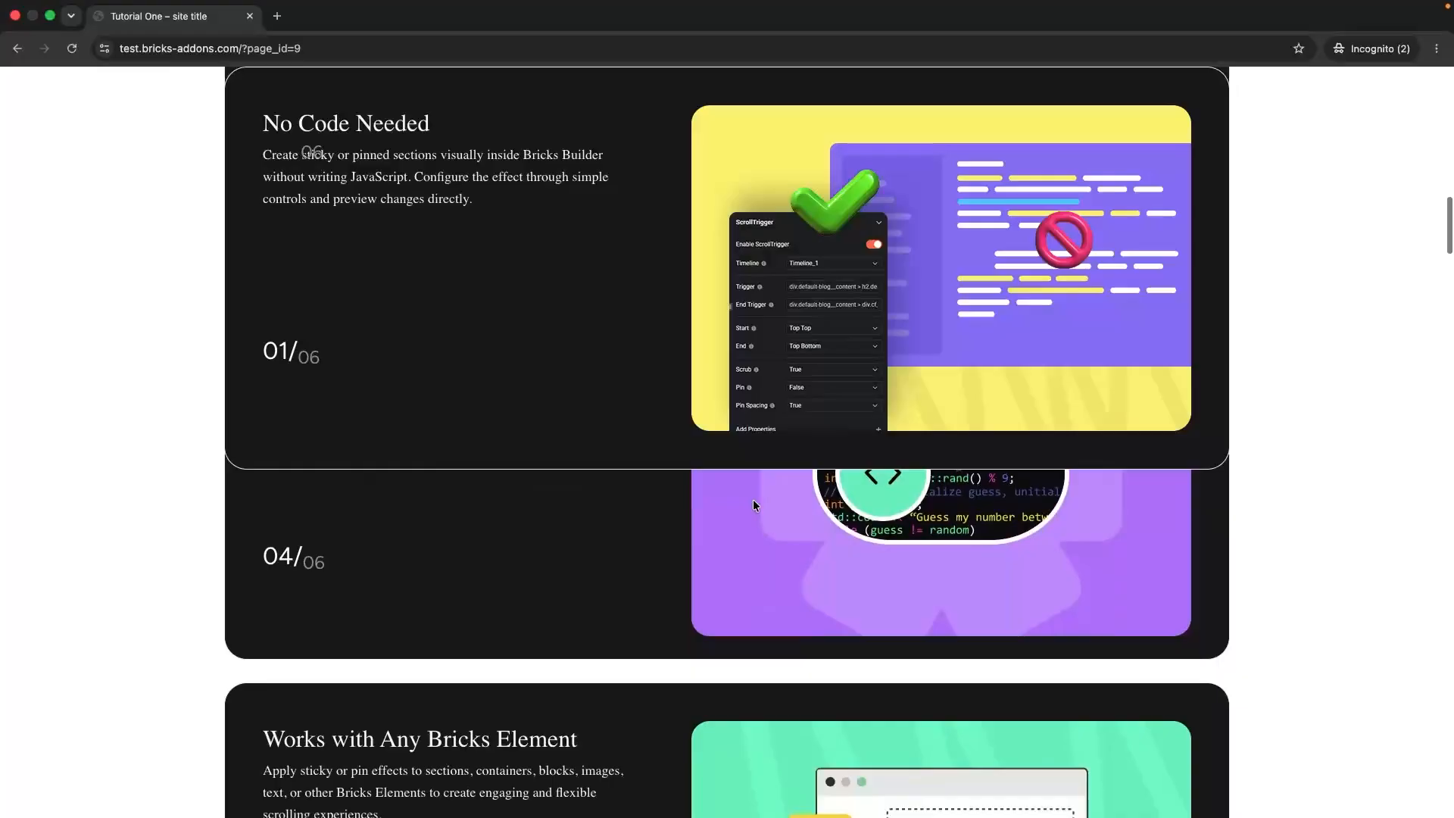
scroll(754, 503, "down", 4)
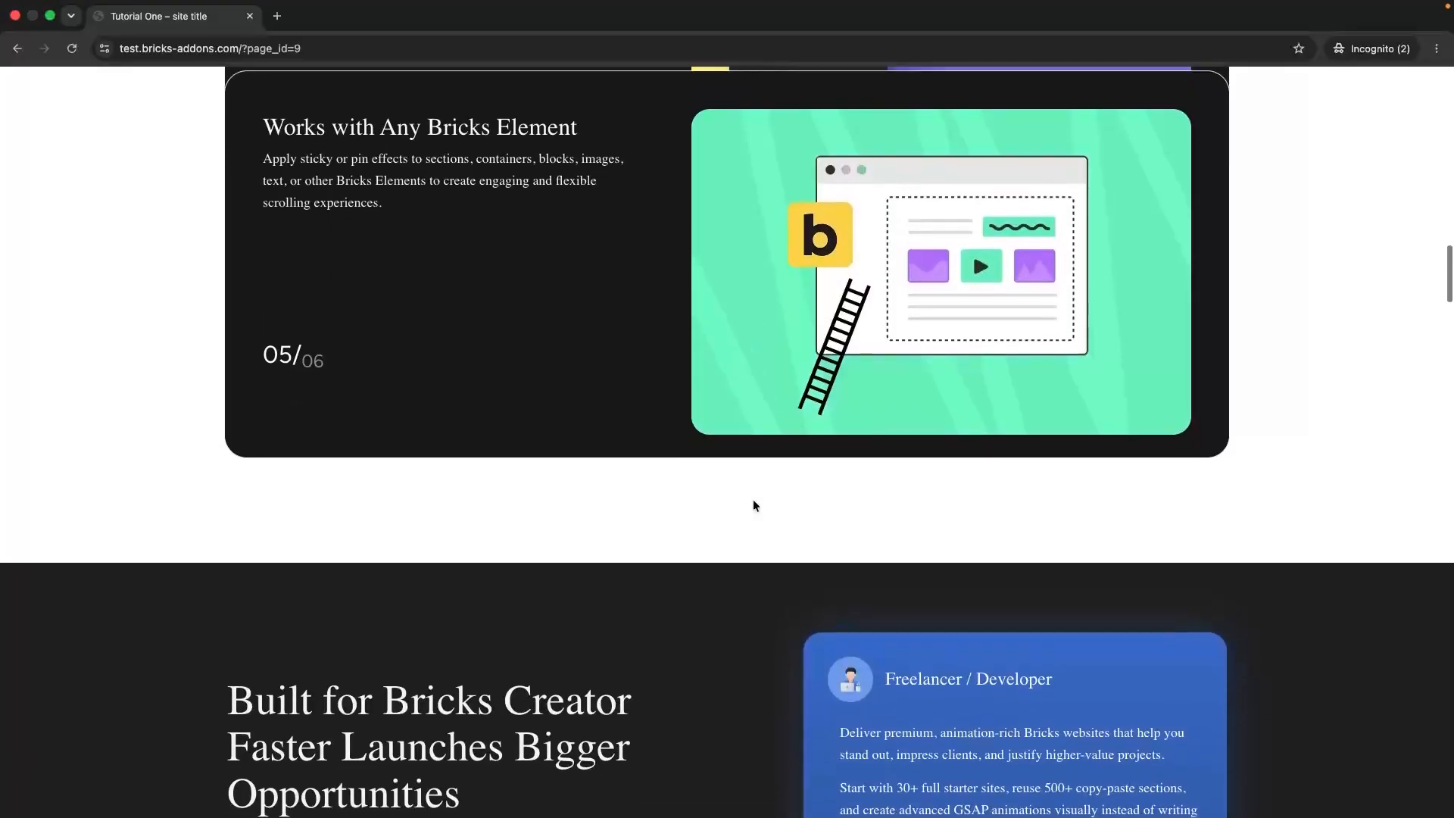
scroll(754, 503, "up", 6)
scroll(755, 505, "up", 3)
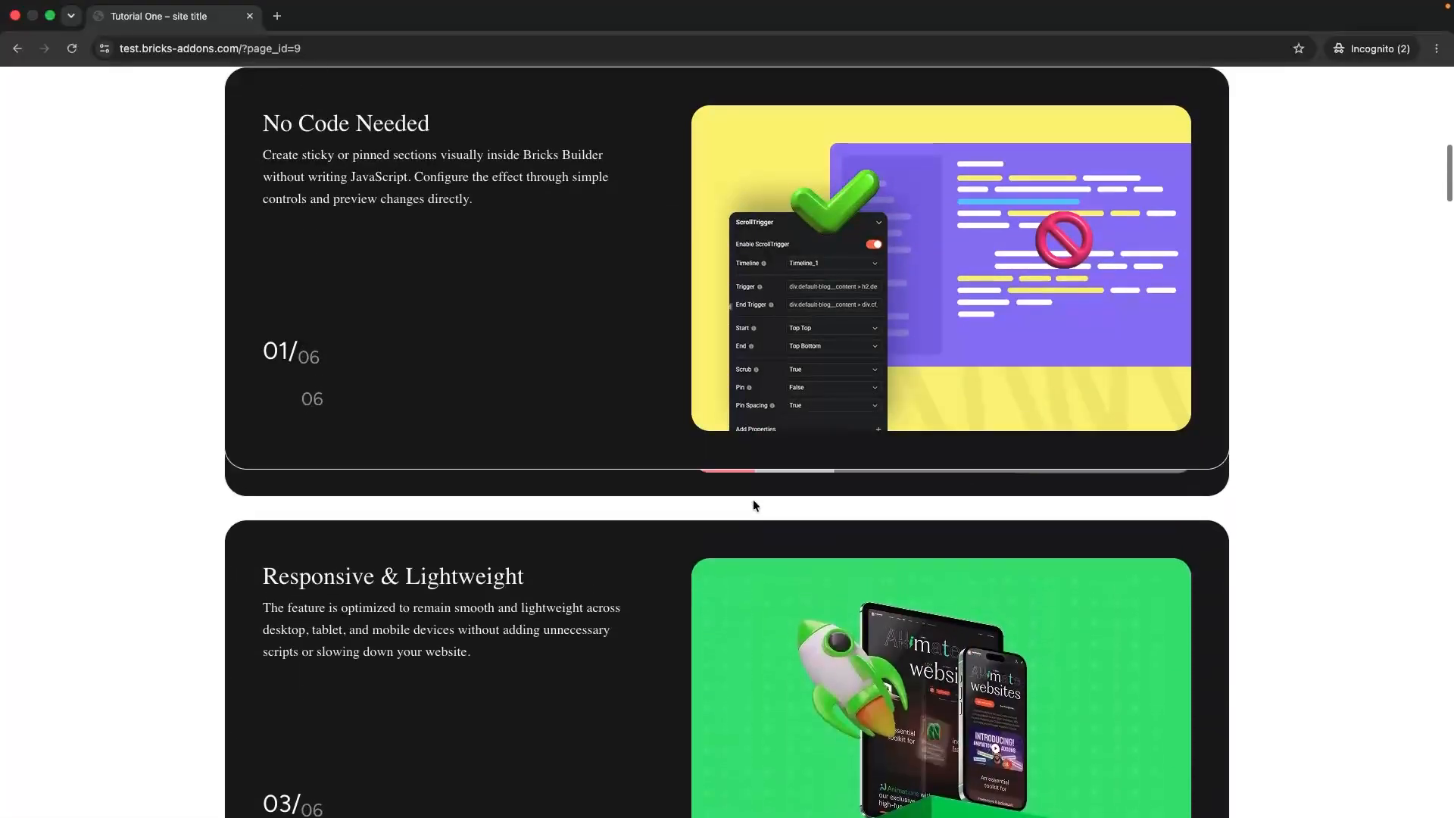
scroll(755, 505, "down", 3)
scroll(756, 505, "up", 5)
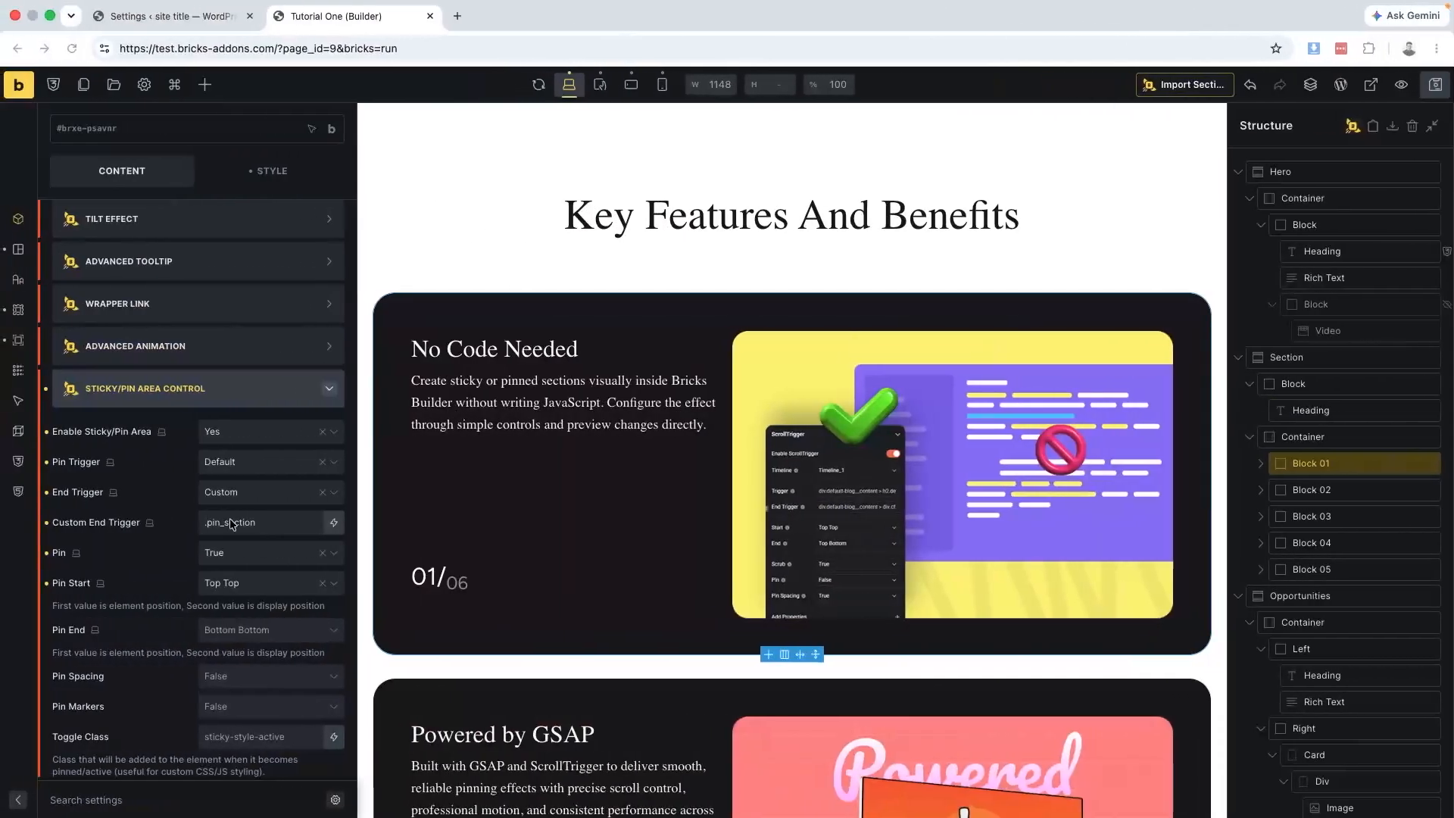
Set Block 01's Pin Start to Custom in the builder and examine the space above the block on the live page.
scroll(264, 581, "down", 1)
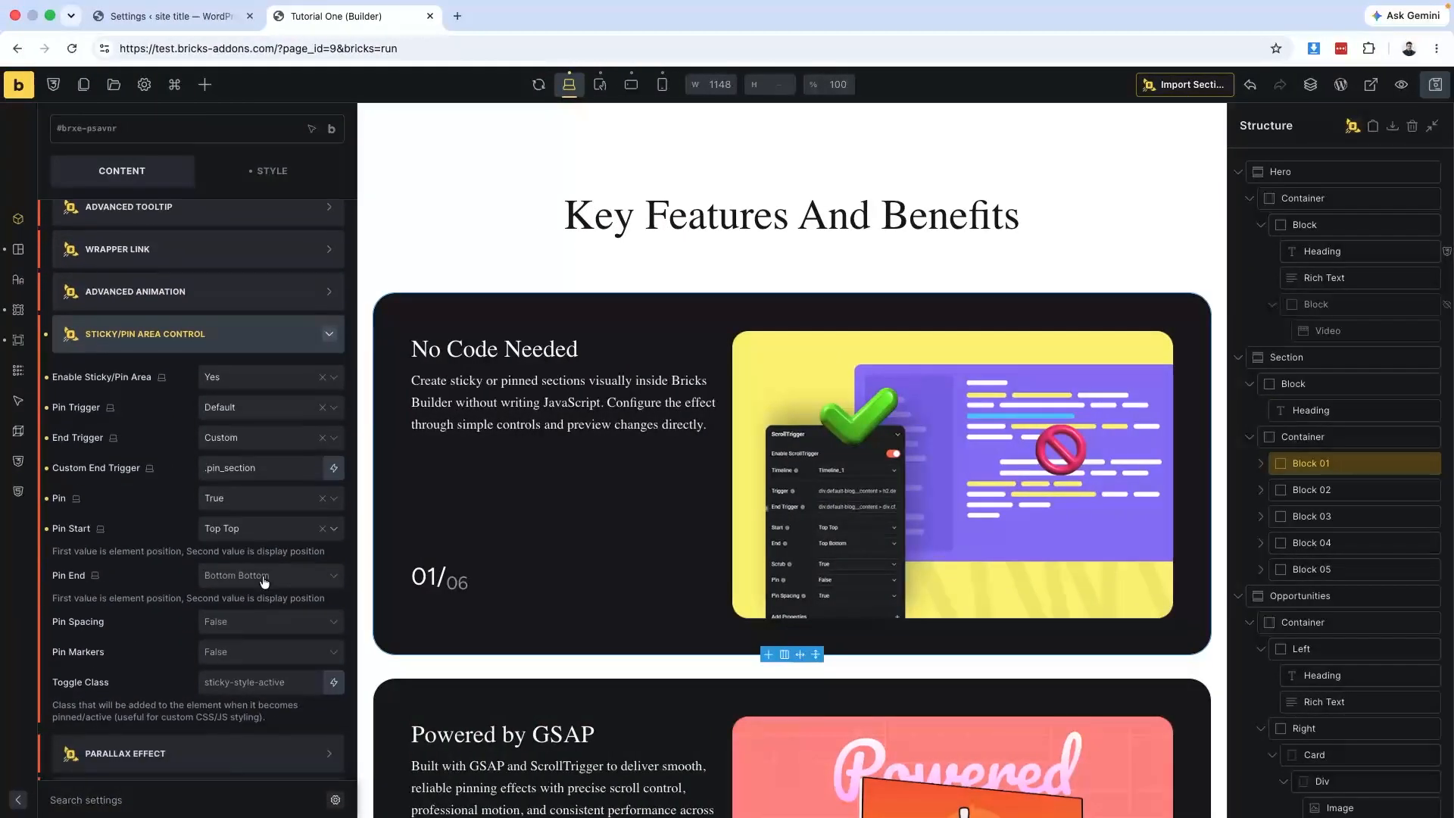
left_click(241, 534)
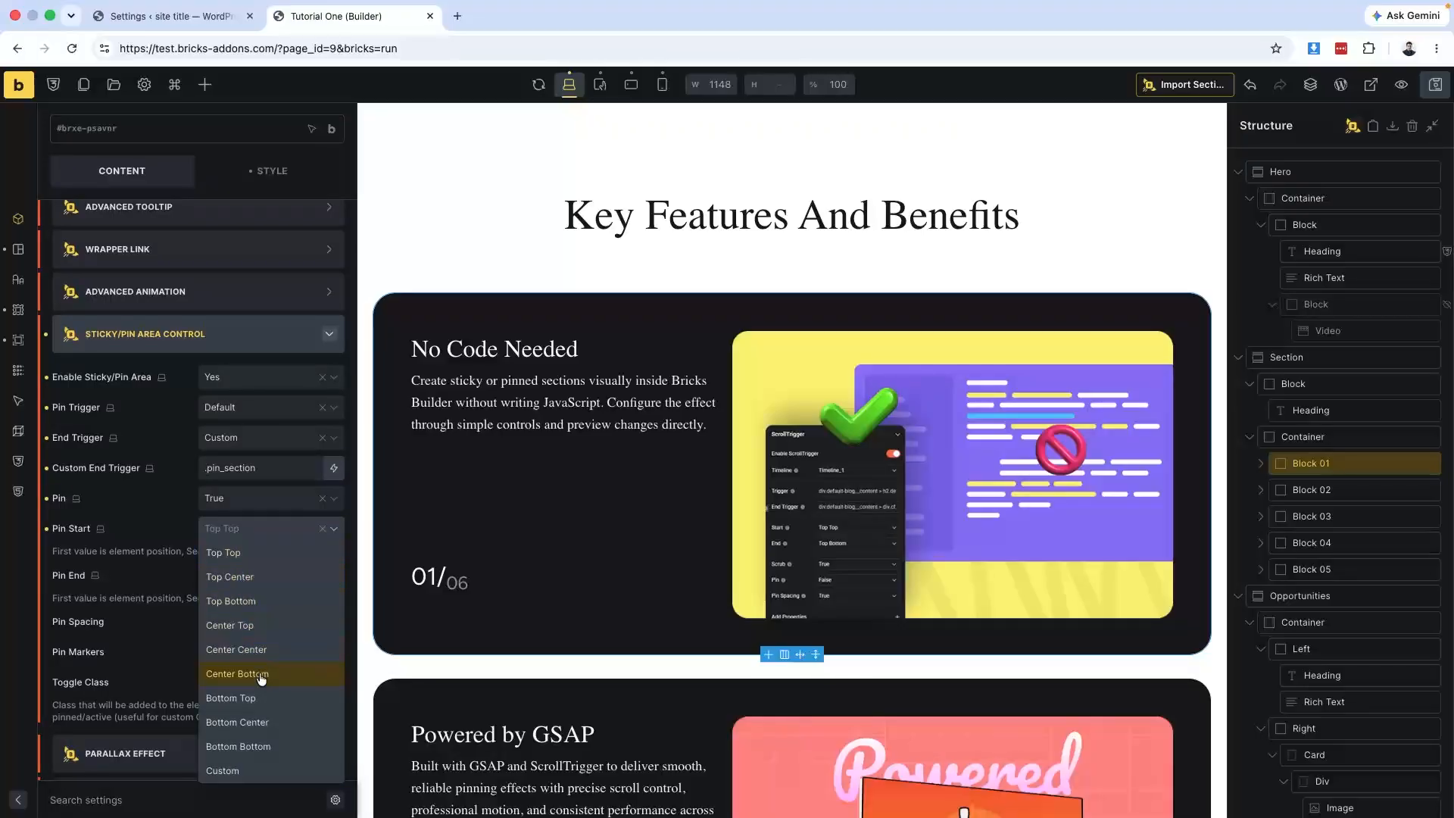
left_click(228, 771)
key("ctrl+Right")
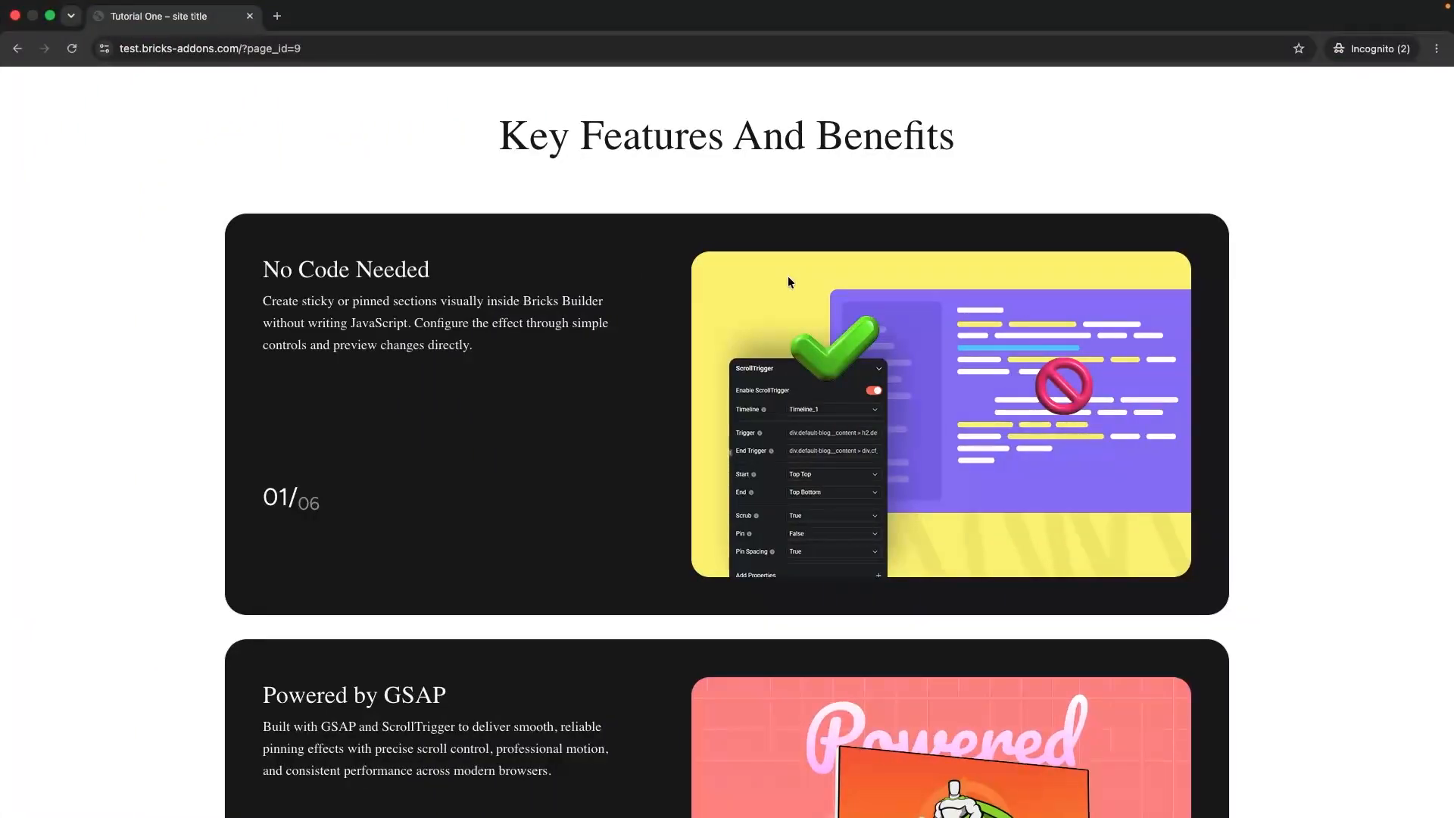
scroll(788, 282, "down", 3)
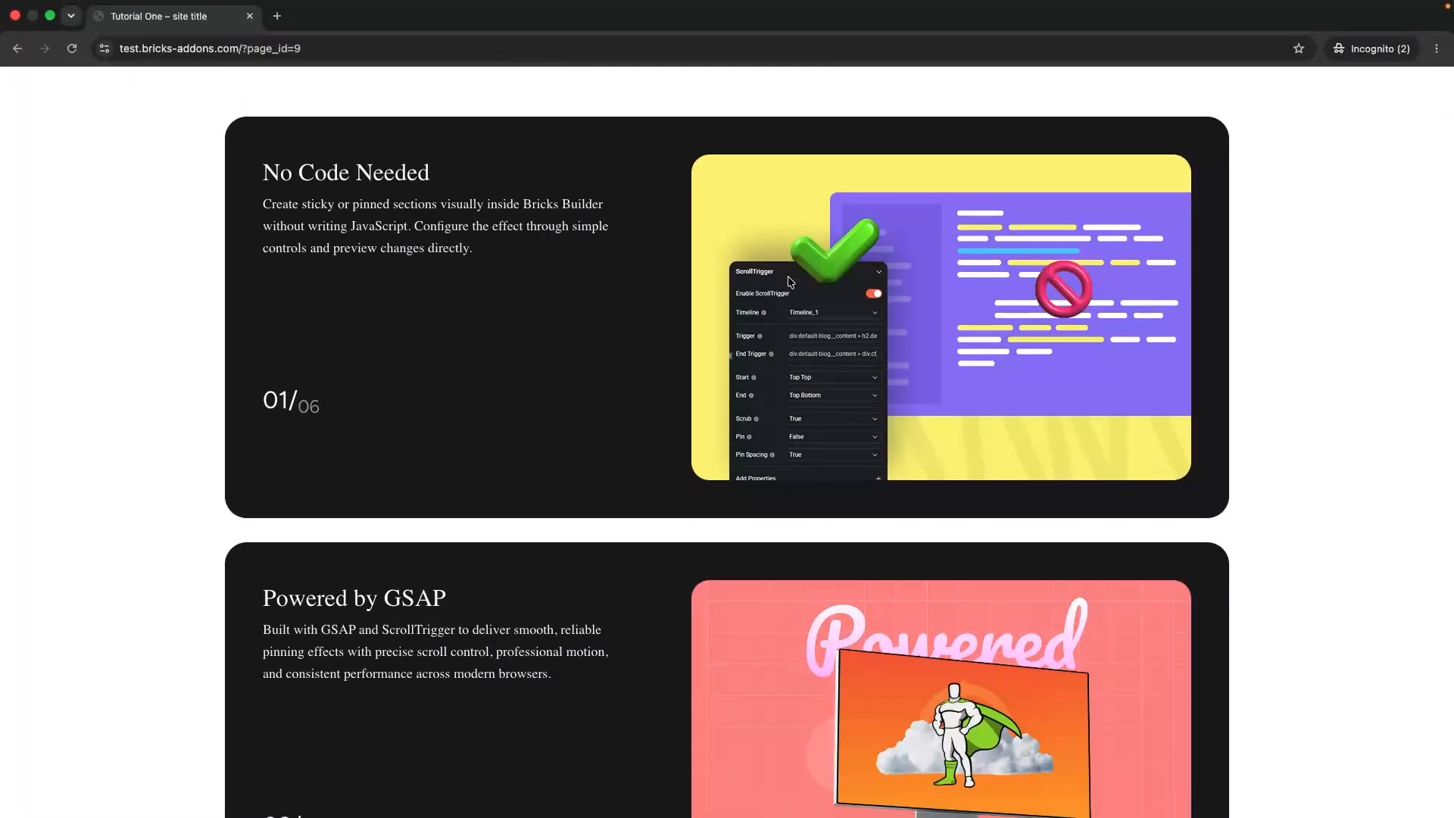
Back in the builder, set Block 01's Custom Pin Start to top top+=200 and save the page.
key("ctrl+Left")
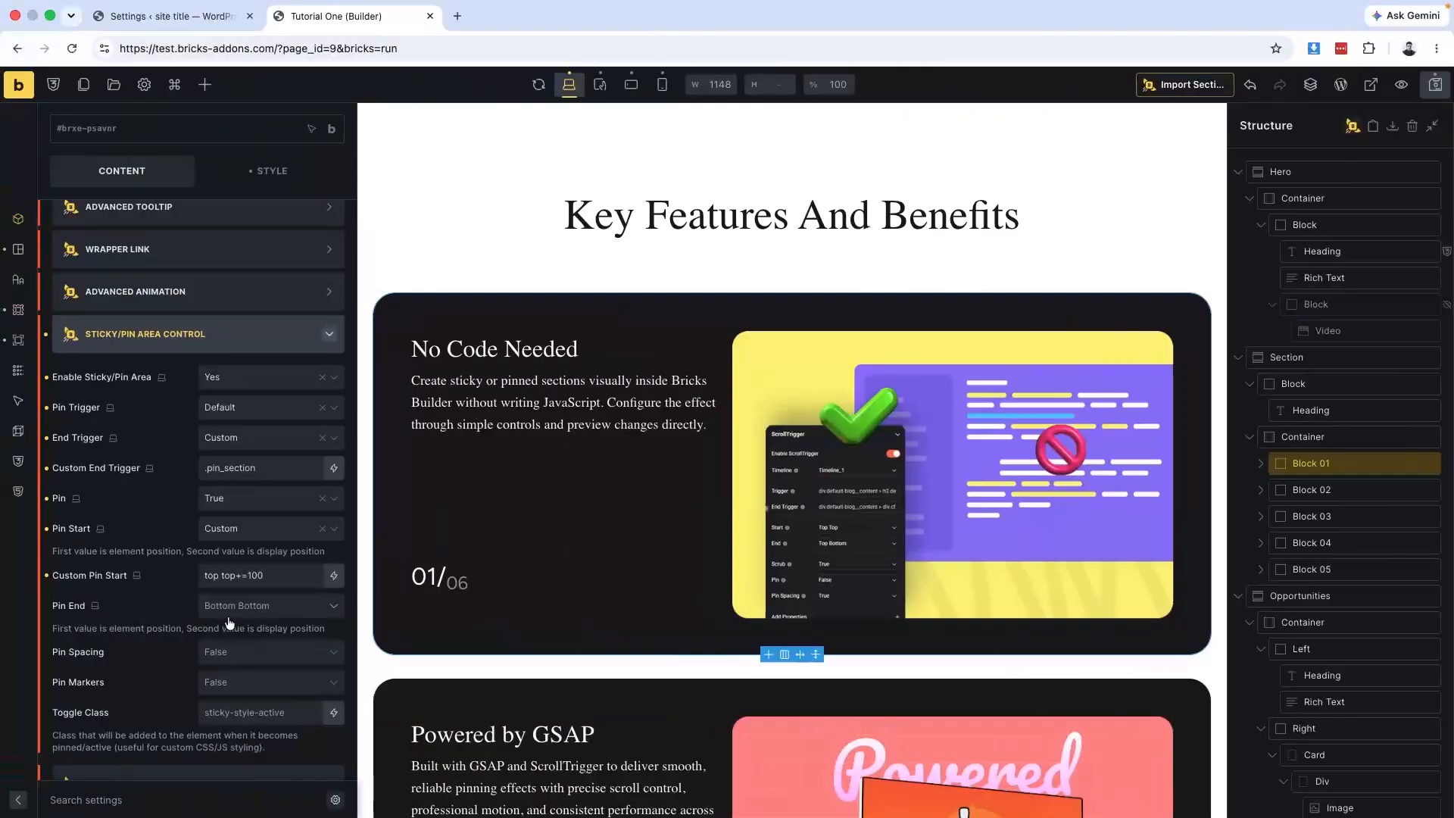
left_click(254, 575)
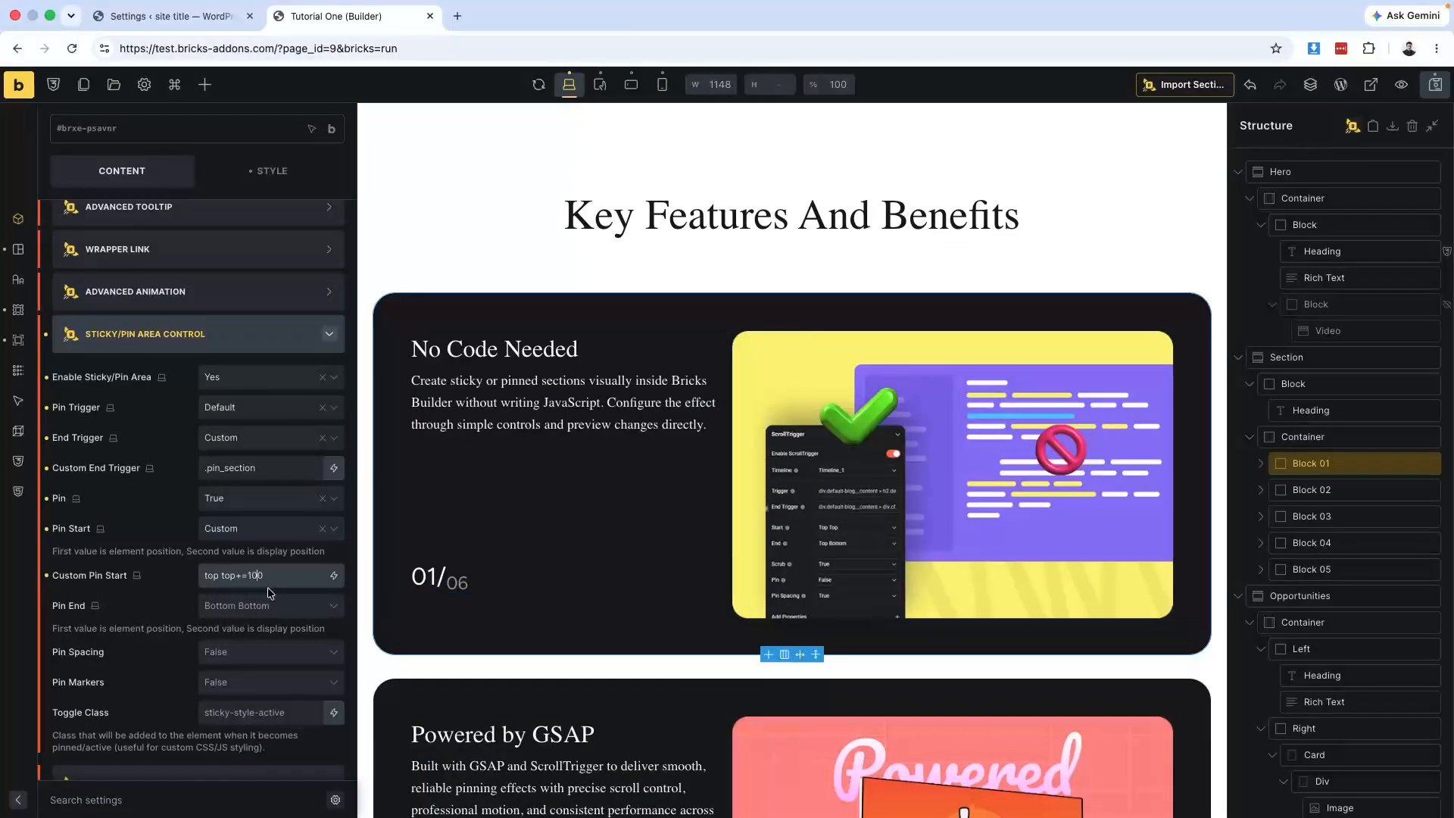
left_click(250, 576)
left_click(1431, 83)
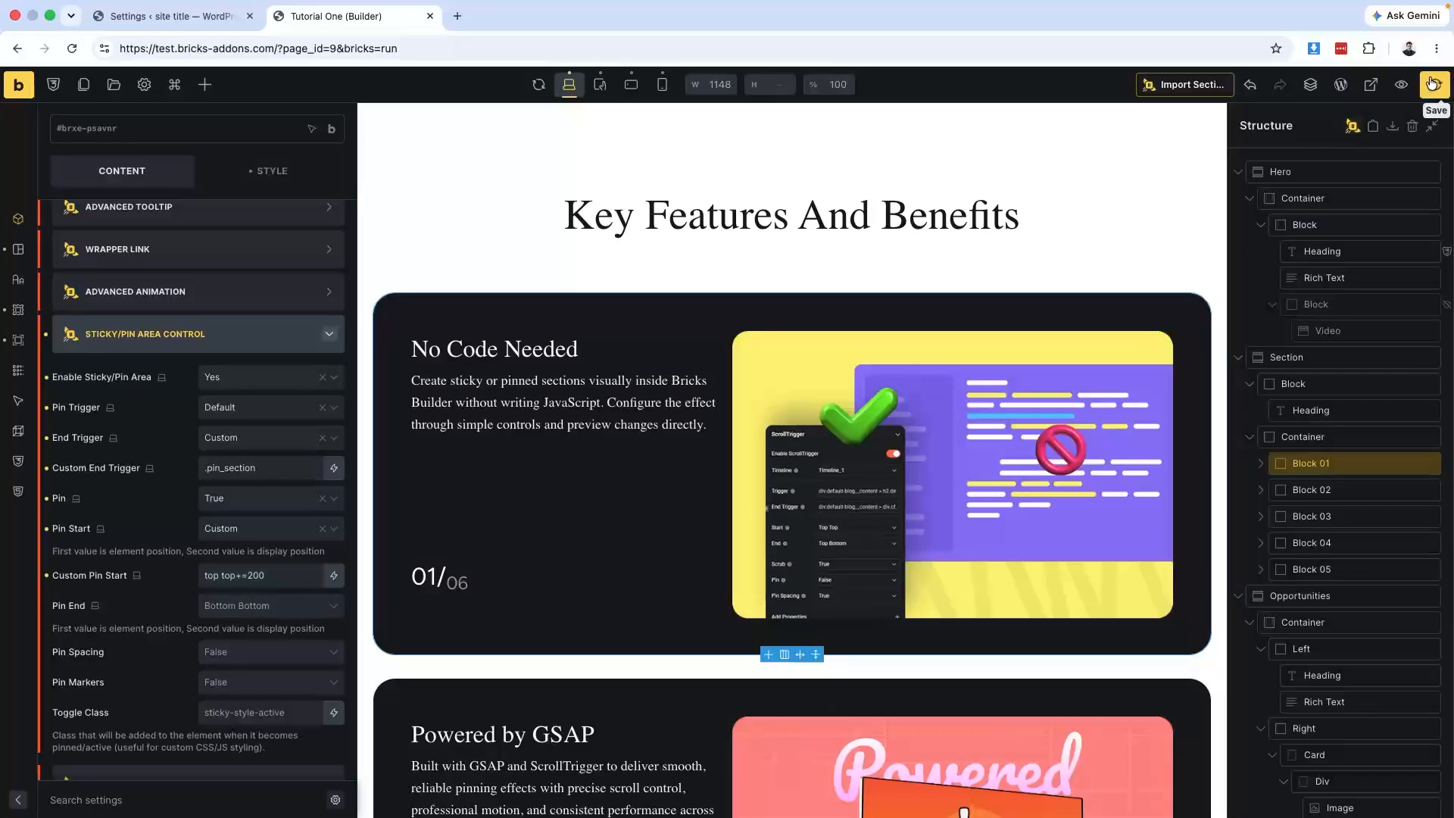
Check on the live page how far below the viewport top Block 01 pins with the 200 offset.
key("ctrl+Right")
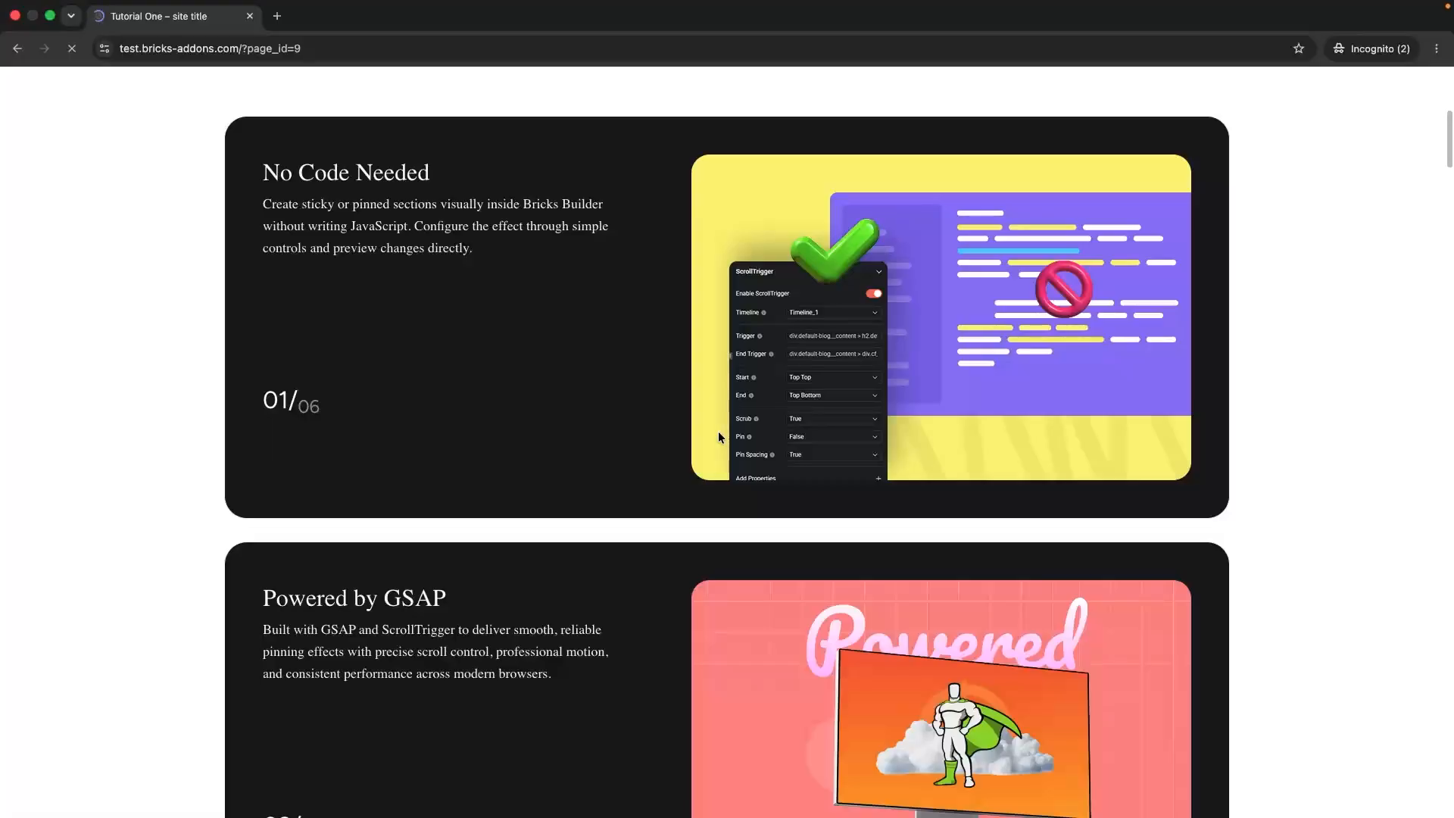
scroll(718, 430, "down", 10)
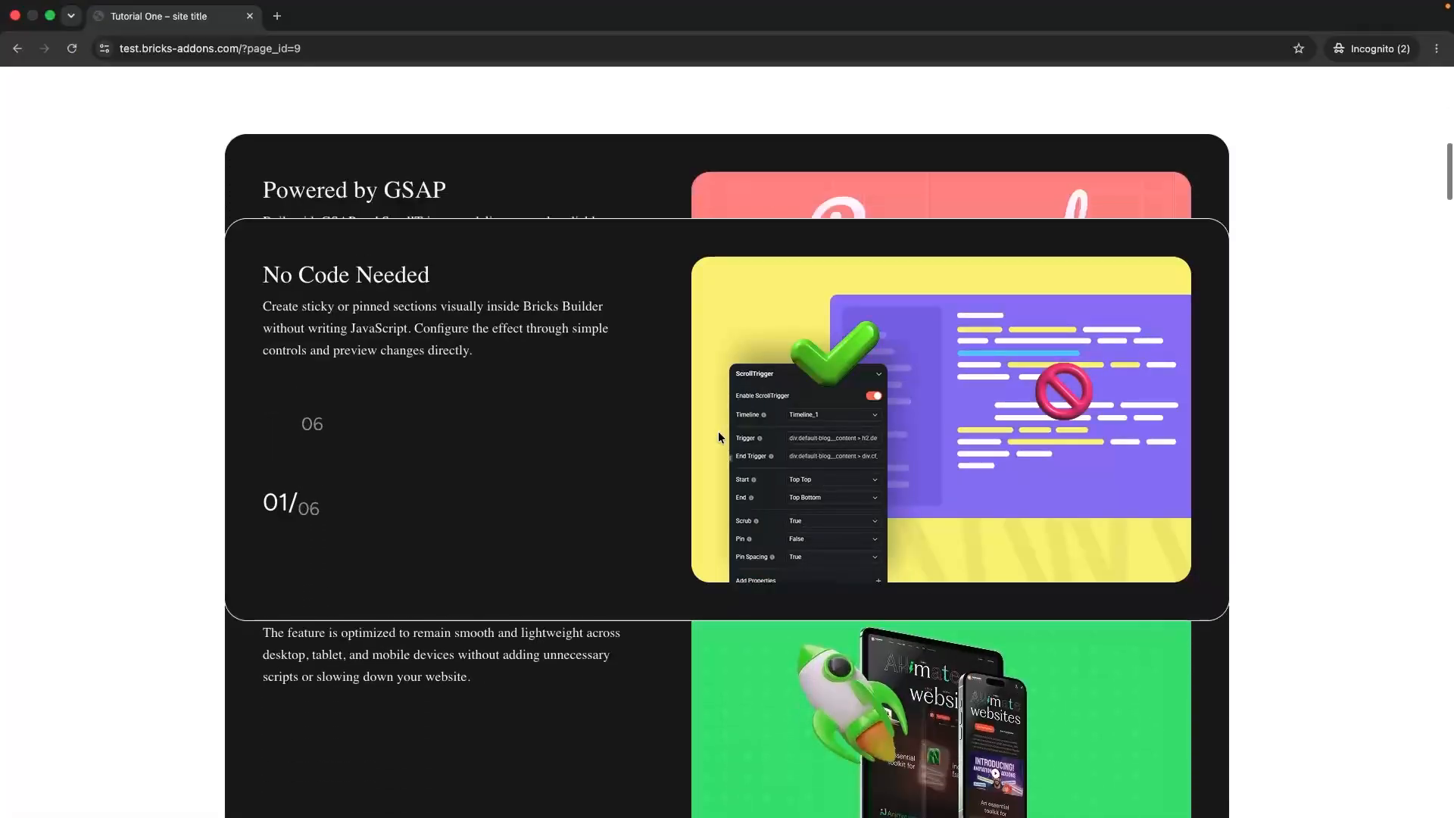
scroll(718, 430, "up", 15)
scroll(718, 437, "up", 4)
scroll(718, 437, "down", 7)
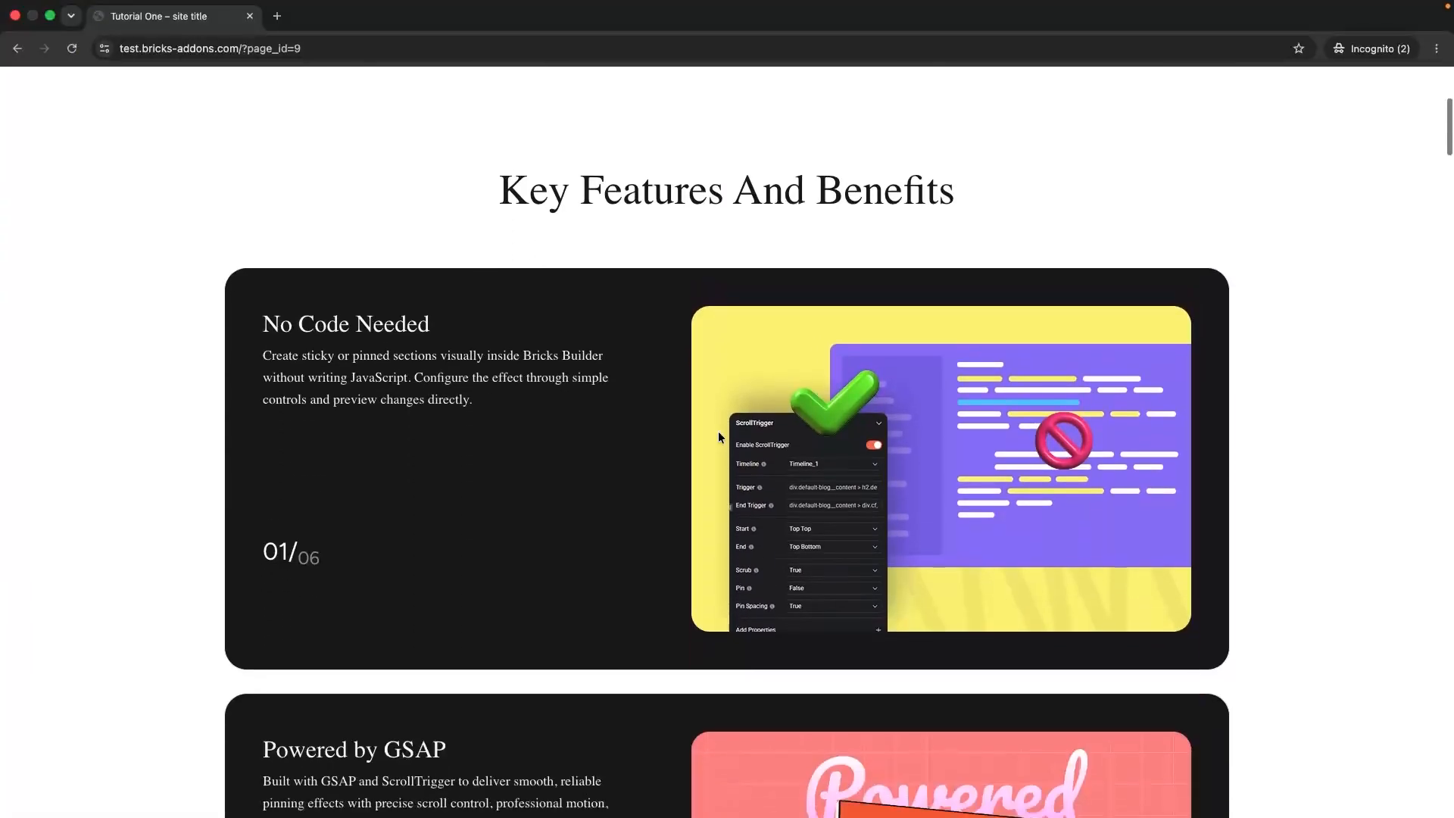
Return to the builder and set Block 01's Custom Pin Start to top top+=100.
key("super+grave")
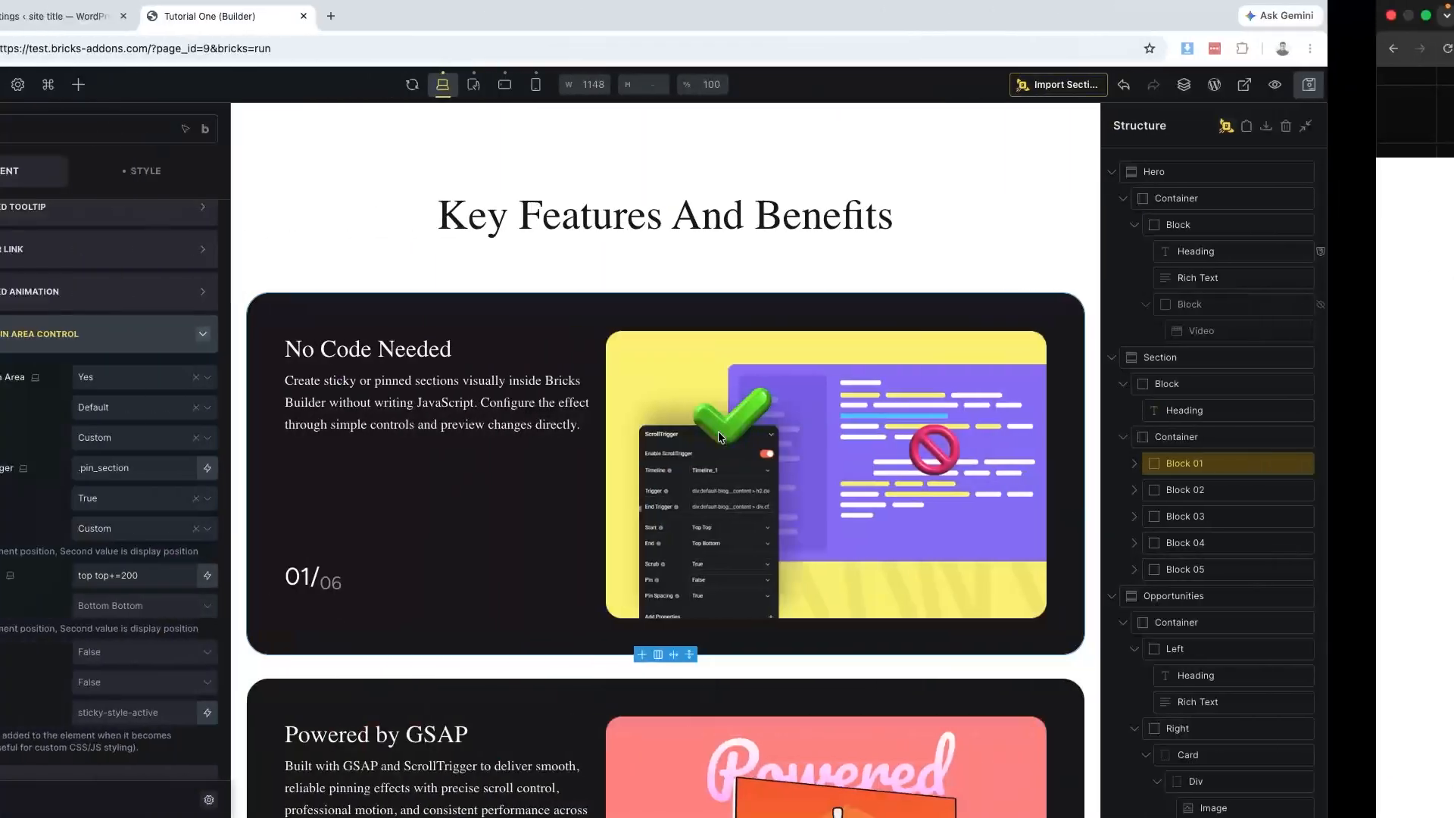
left_click(250, 577)
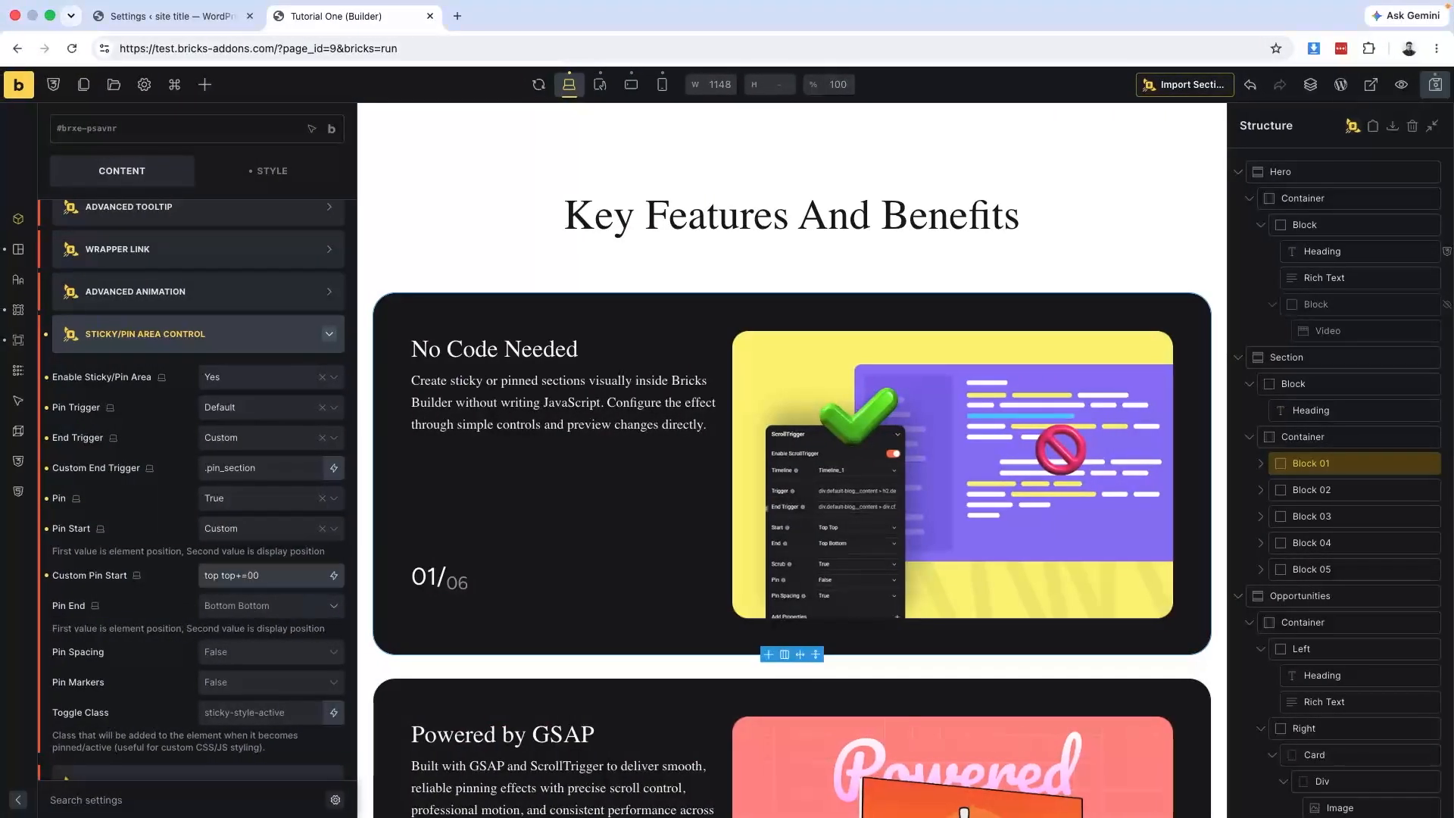
type("1")
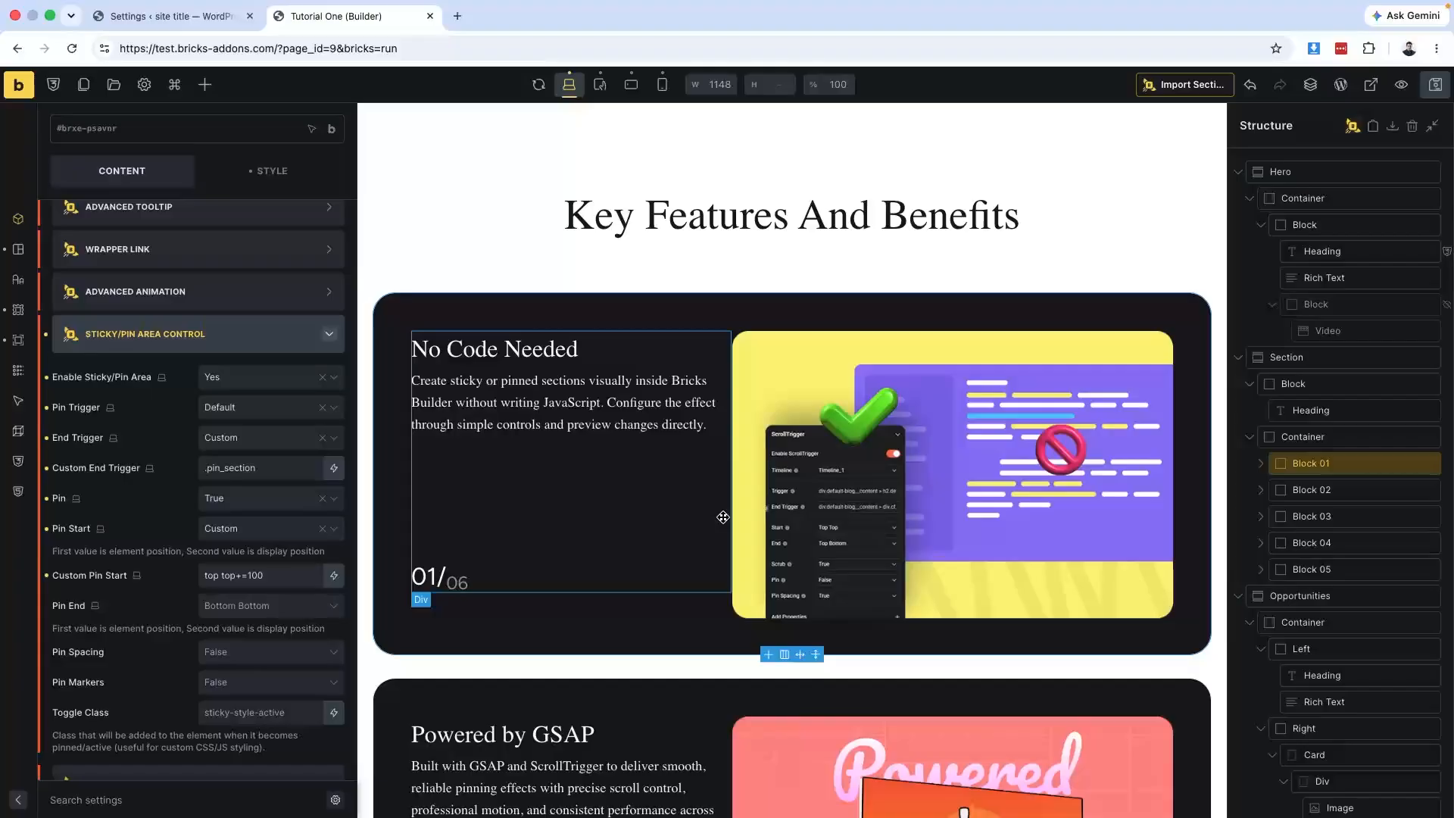
Check on the live page how far below the viewport top Block 01 pins with the 100 offset.
key("super+grave")
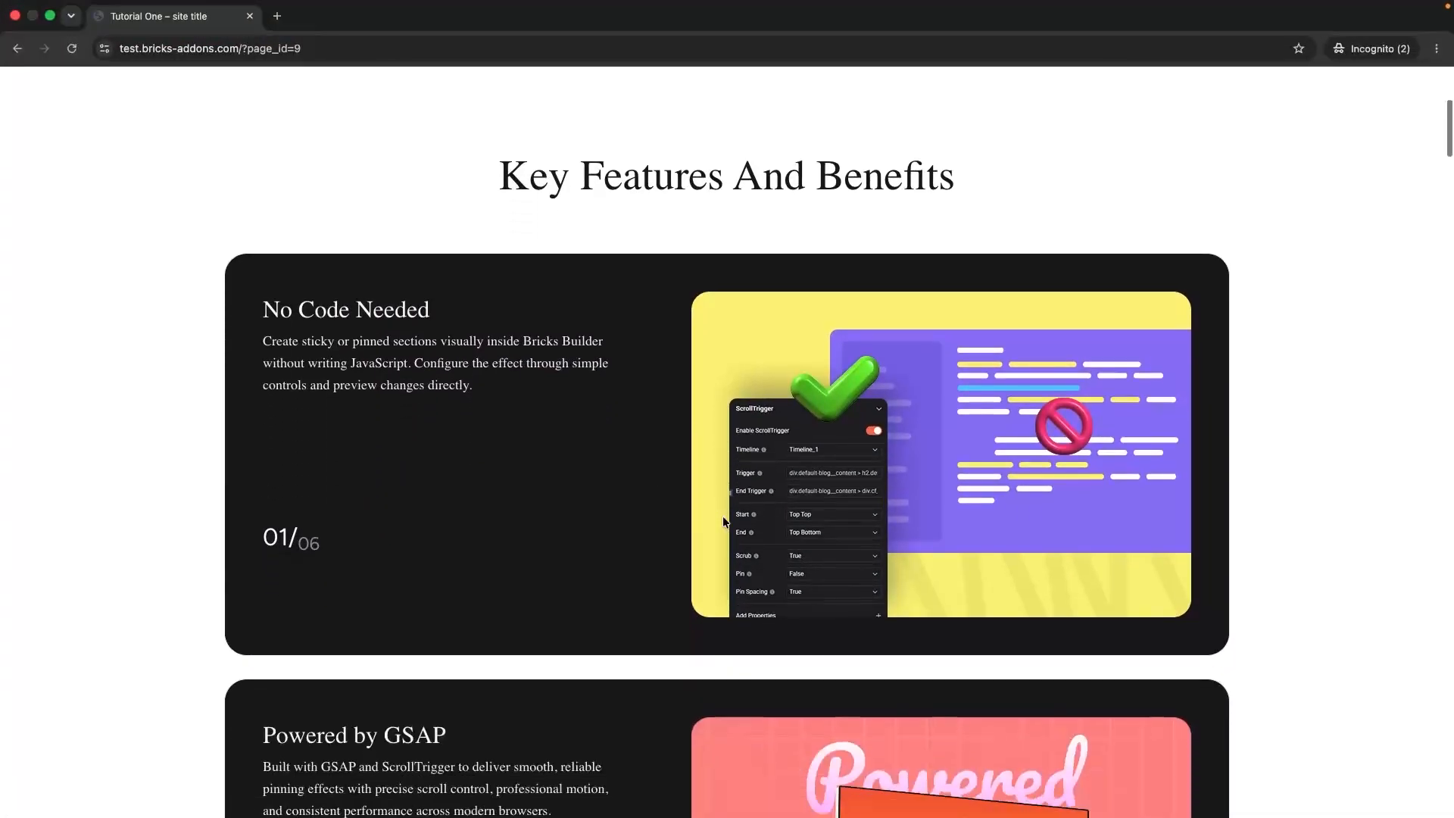
scroll(723, 521, "down", 6)
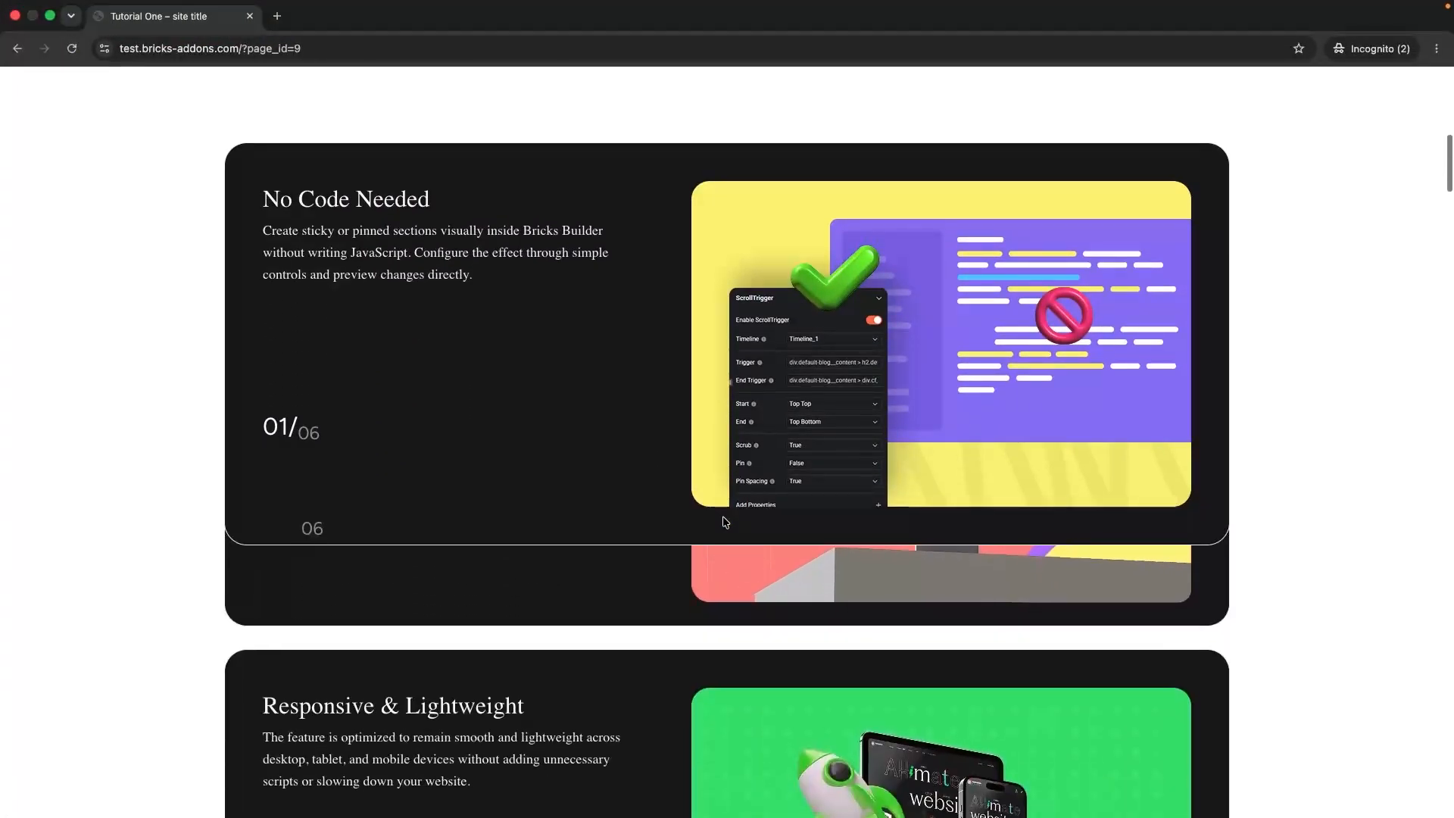
scroll(725, 522, "down", 2)
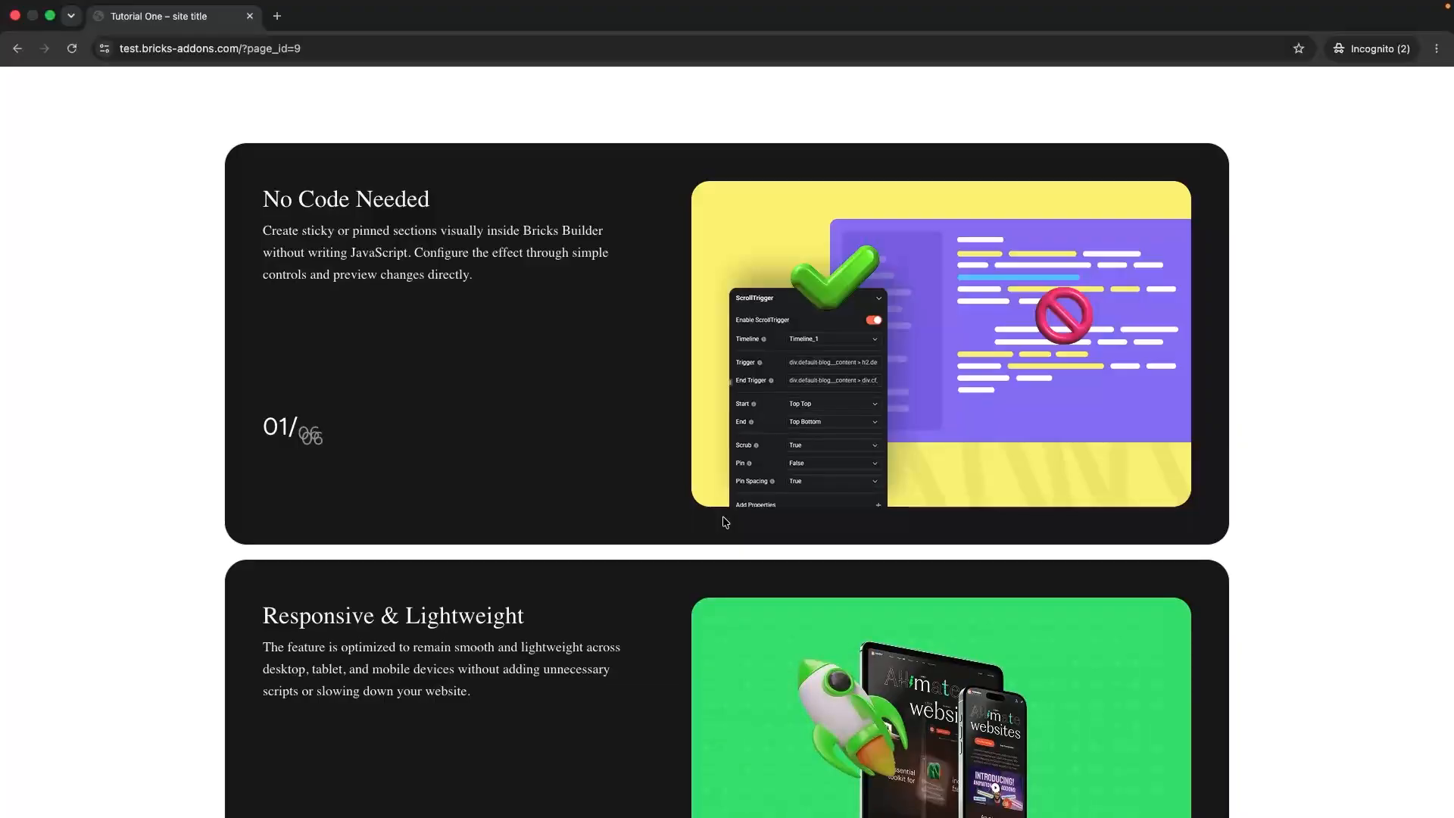
scroll(724, 519, "up", 5)
Return to the builder and bring up Block 01's Sticky/Pin Area Control settings.
key("super+grave")
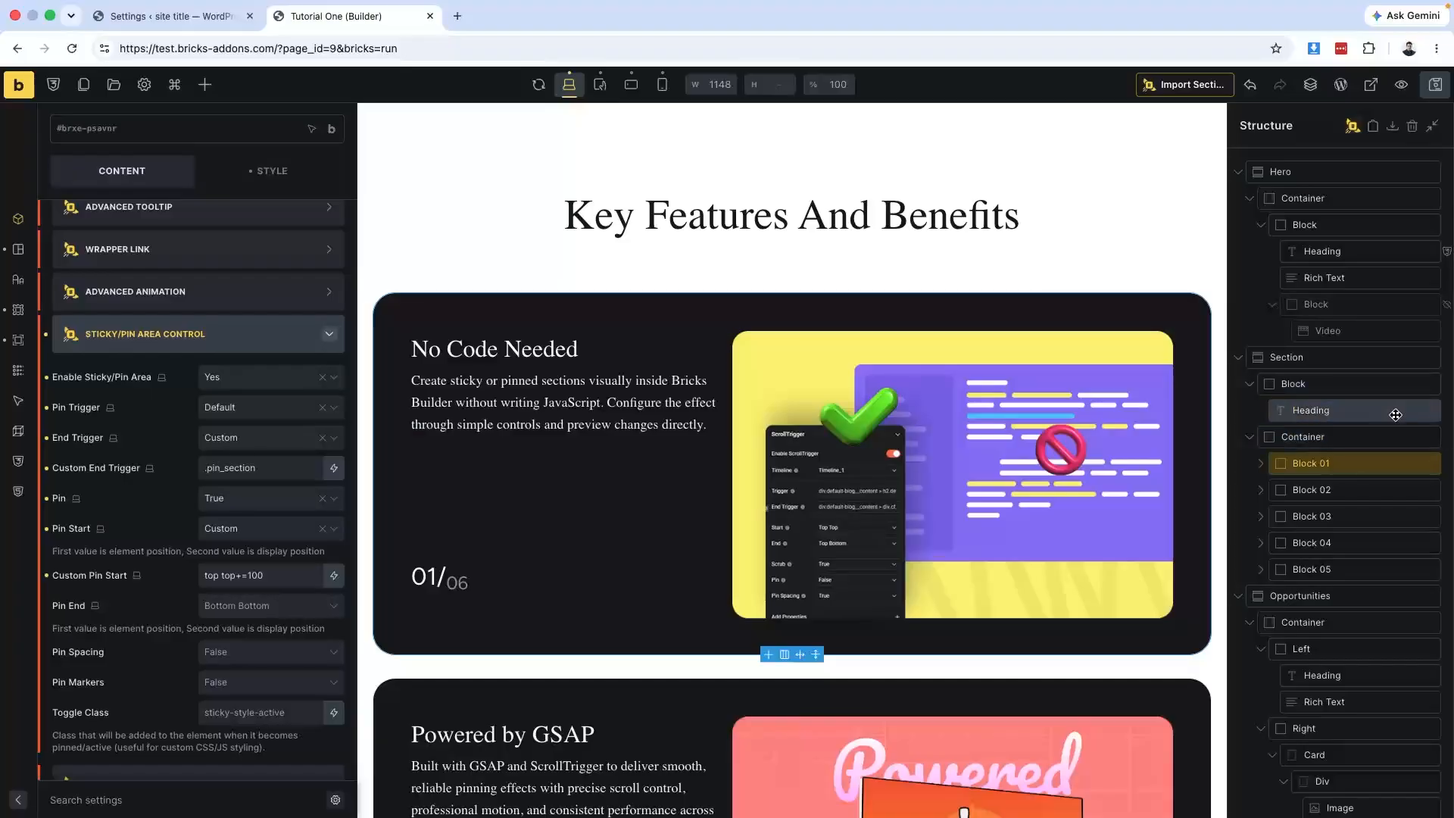
left_click(1281, 359)
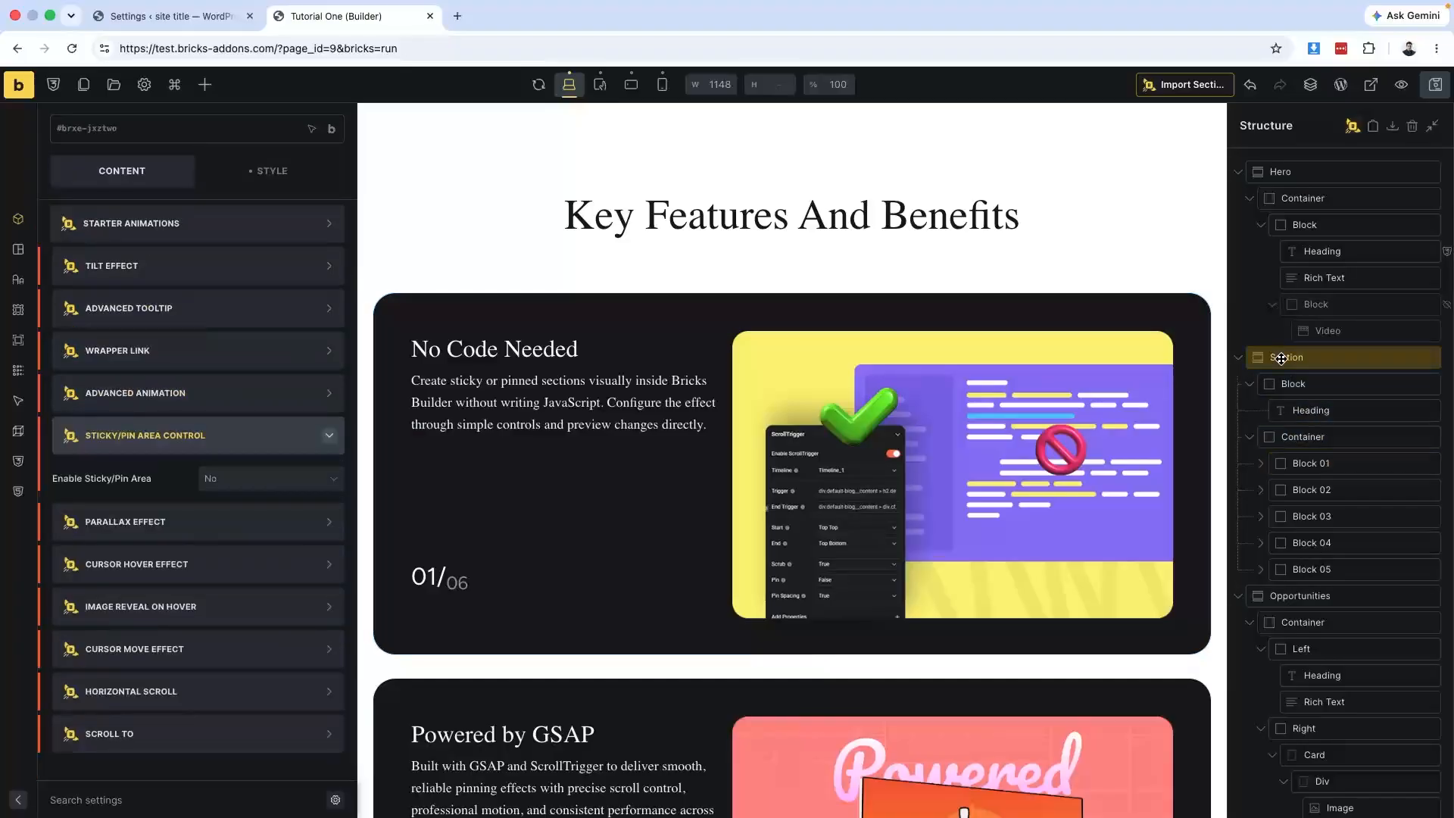
left_click(1311, 462)
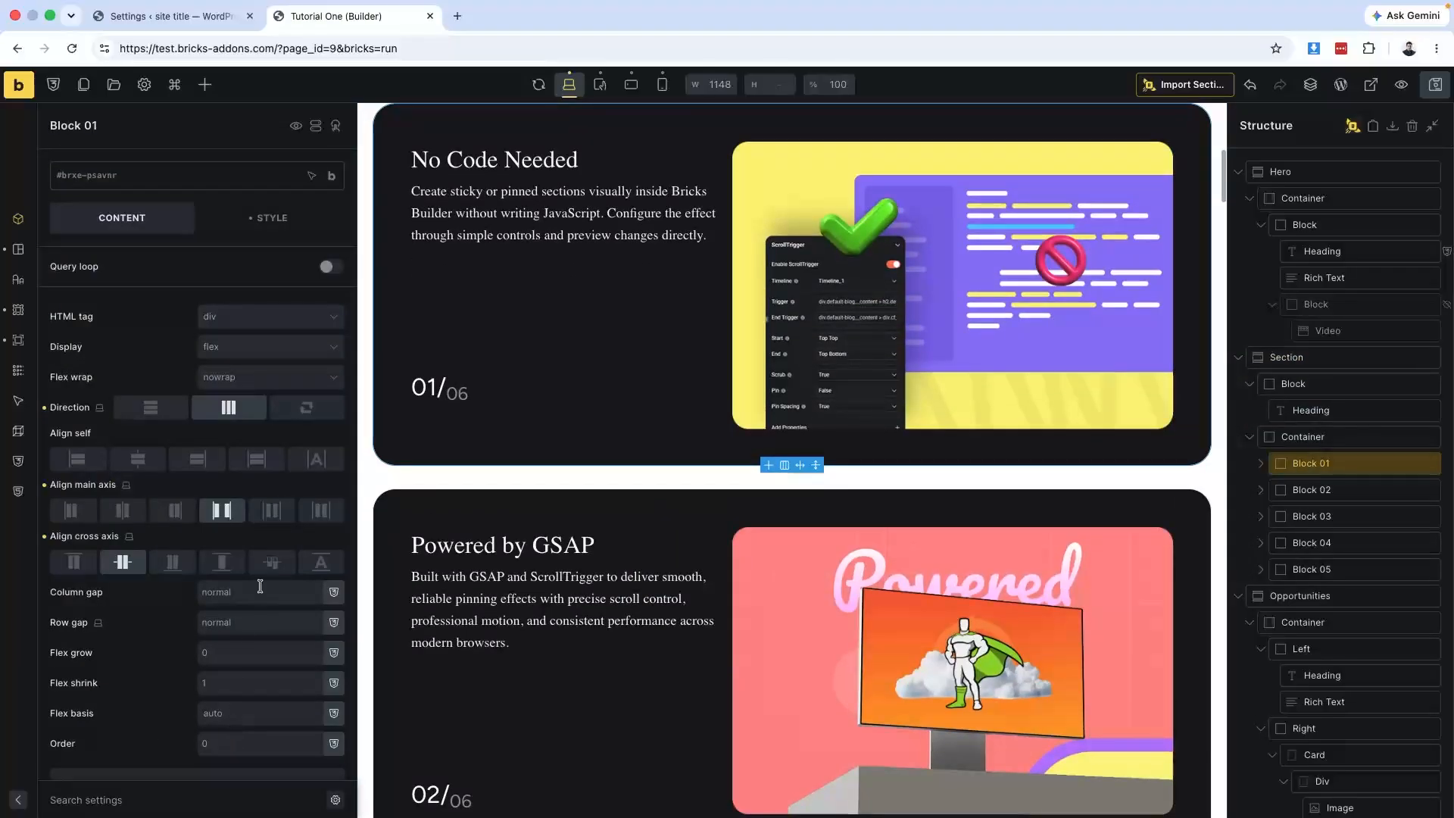
scroll(260, 588, "down", 10)
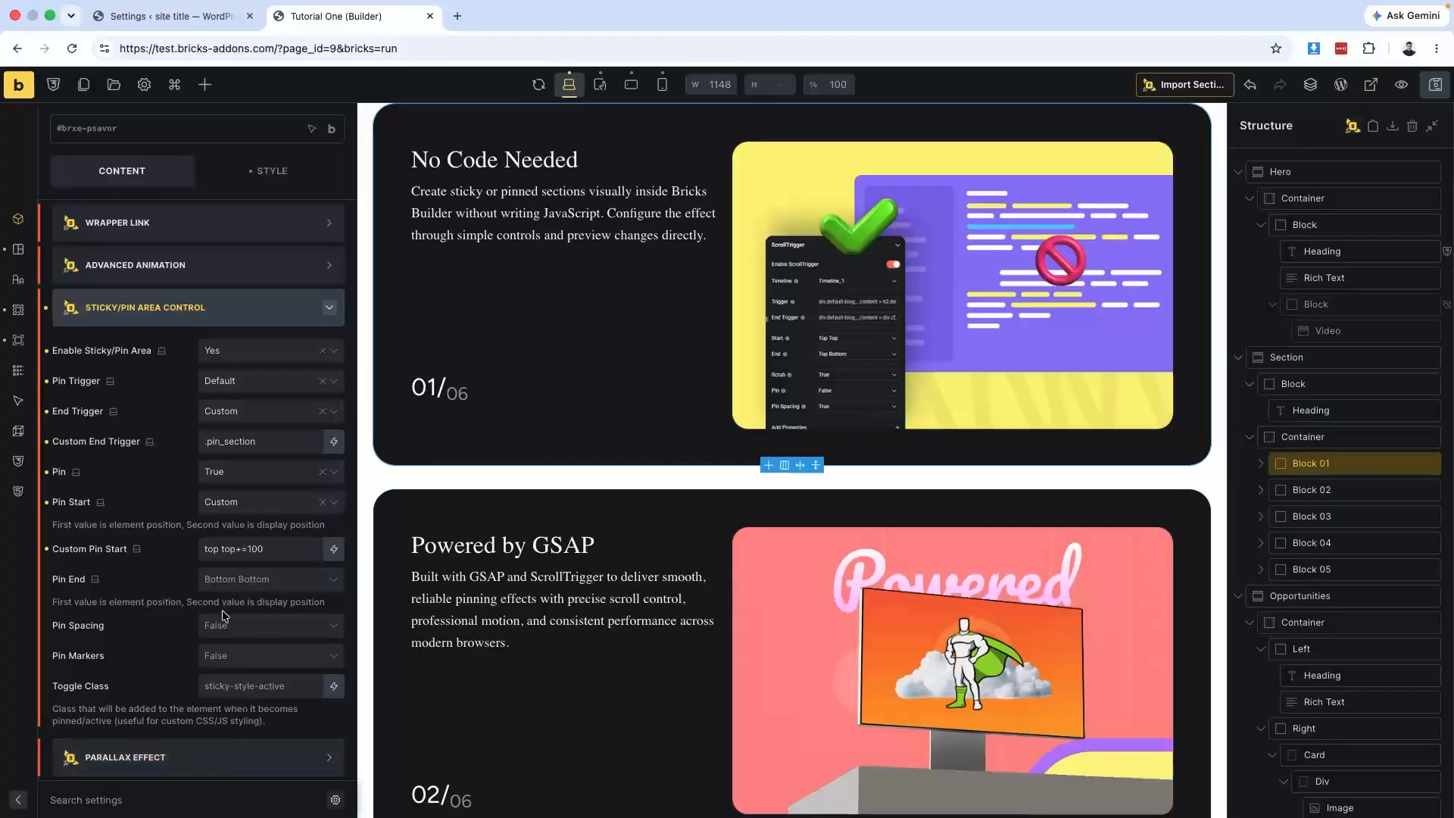
Examine on the live page where Block 01 stays pinned and where it releases near the end of the Key Features section.
mouse_move(824, 816)
key("ctrl+Right")
scroll(596, 577, "down", 3)
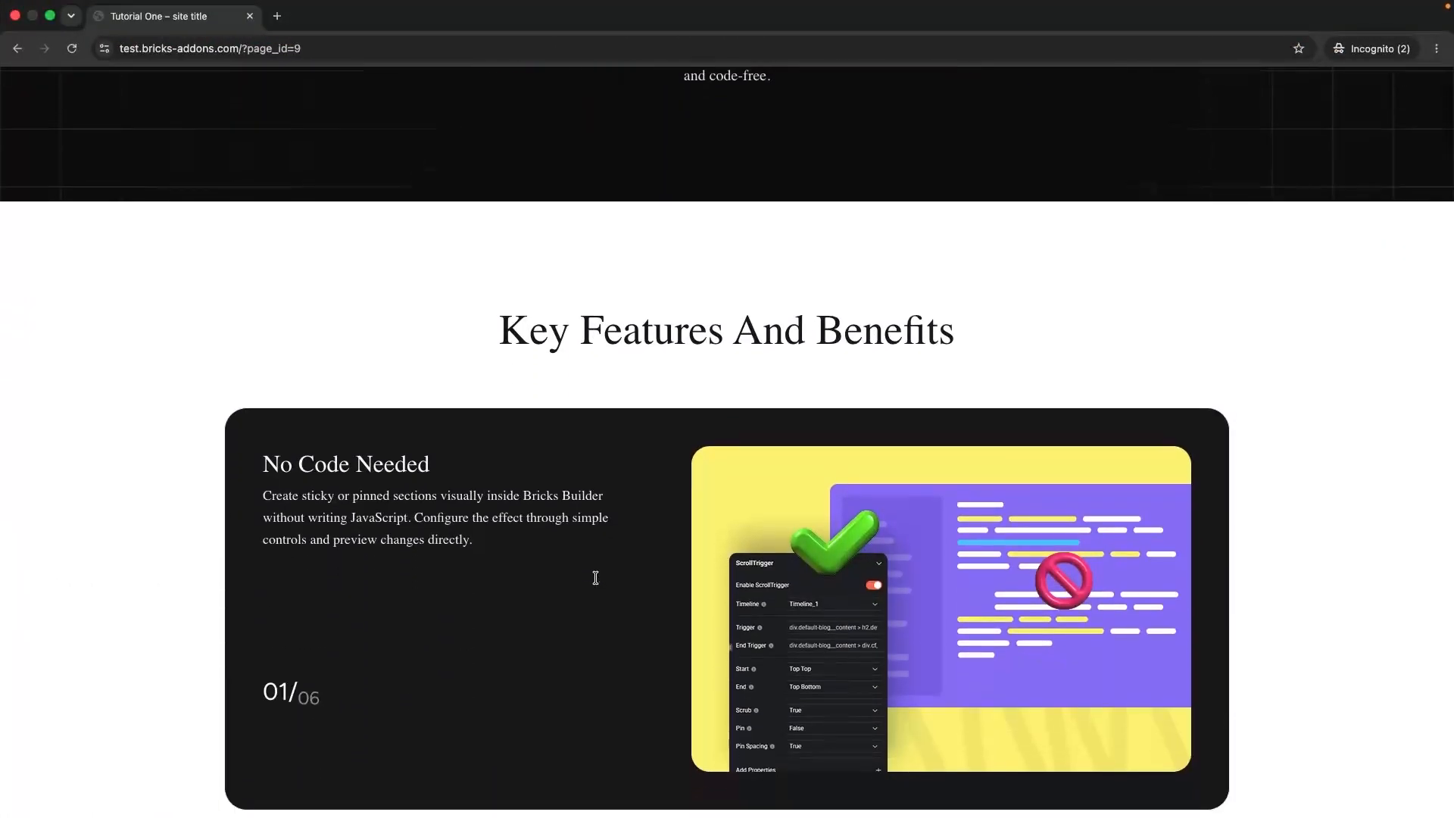
scroll(595, 577, "down", 5)
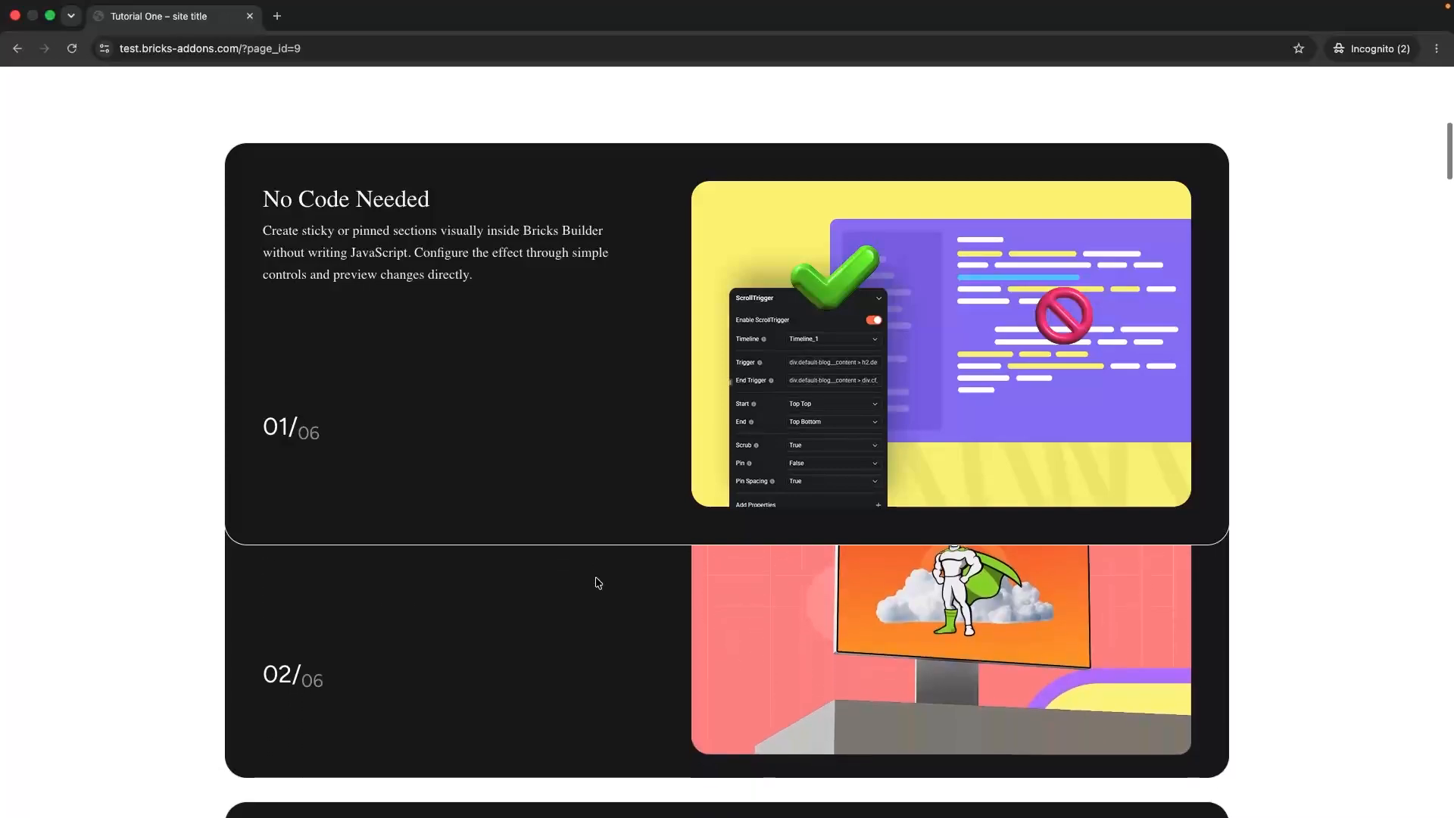
scroll(597, 579, "down", 5)
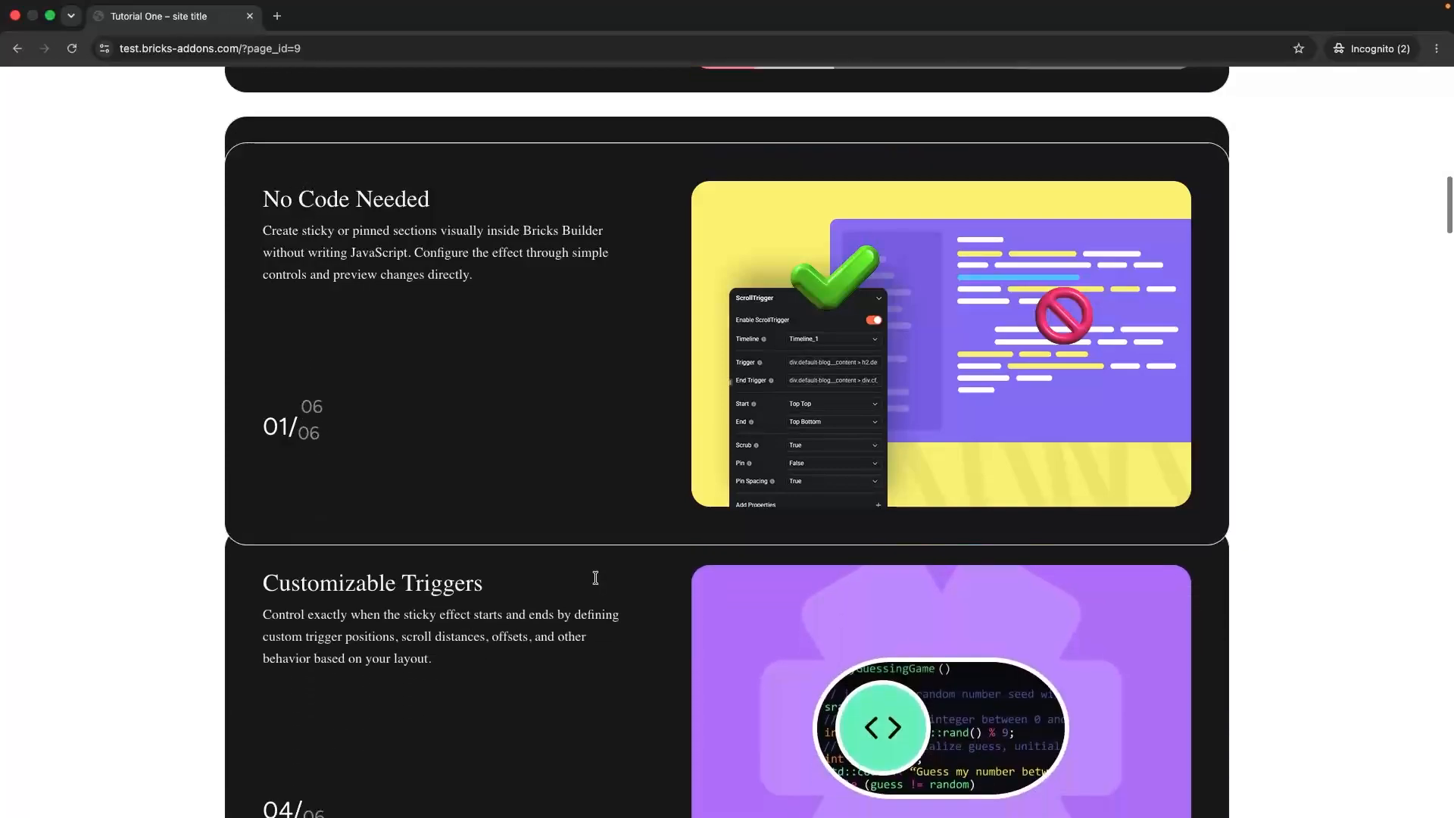
scroll(595, 577, "down", 2)
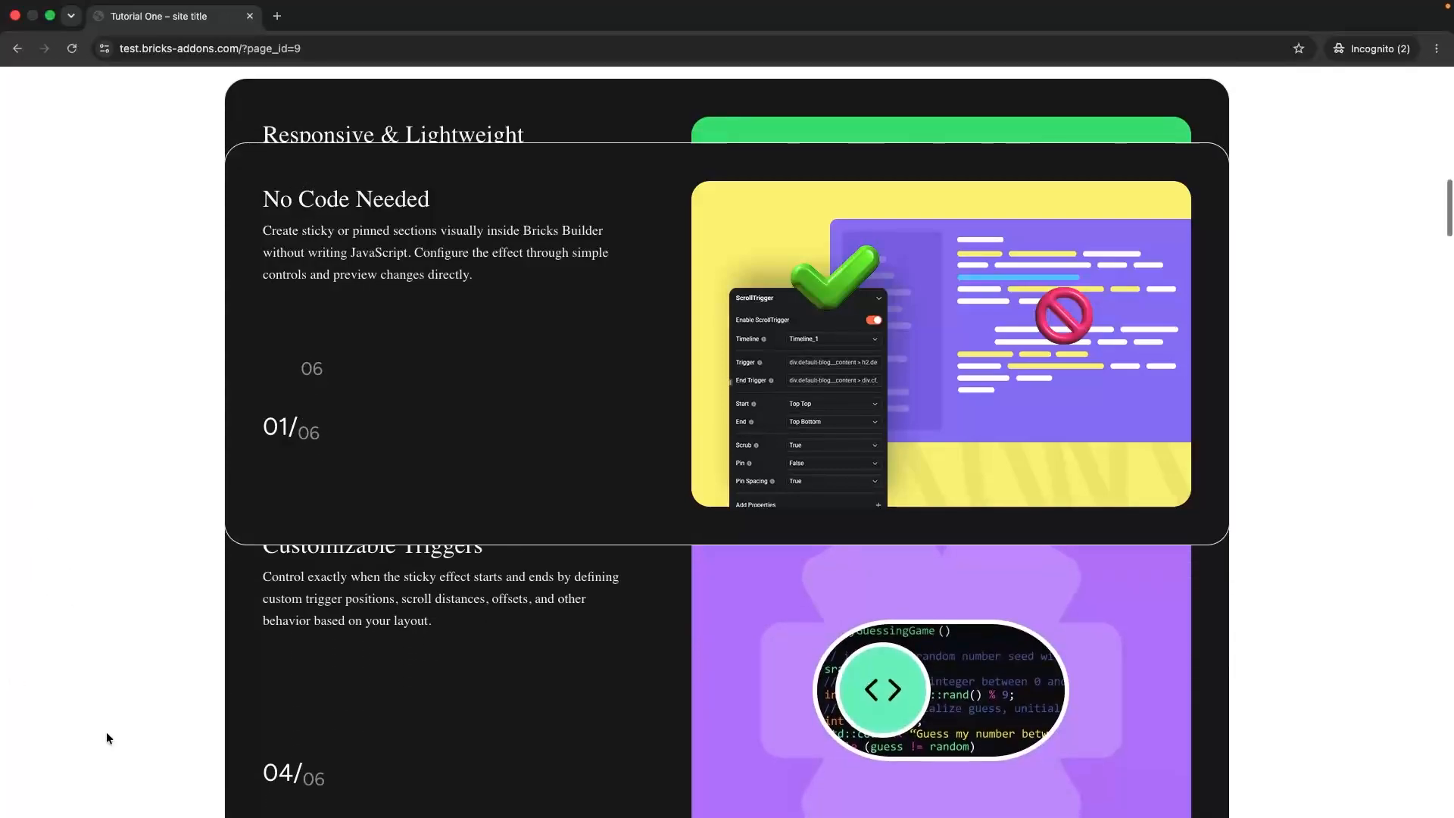
scroll(106, 733, "down", 3)
scroll(107, 734, "down", 3)
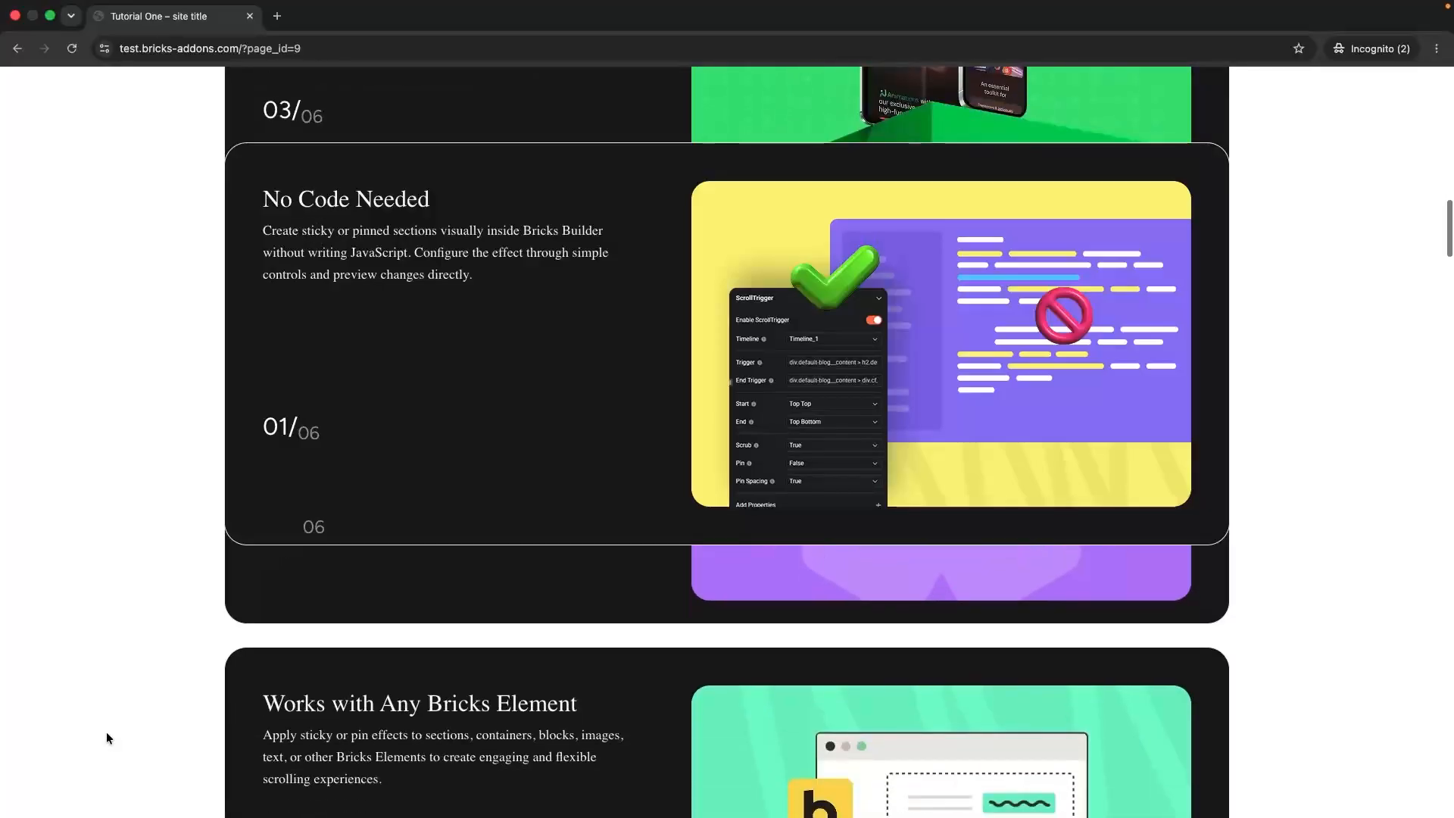
scroll(107, 735, "down", 5)
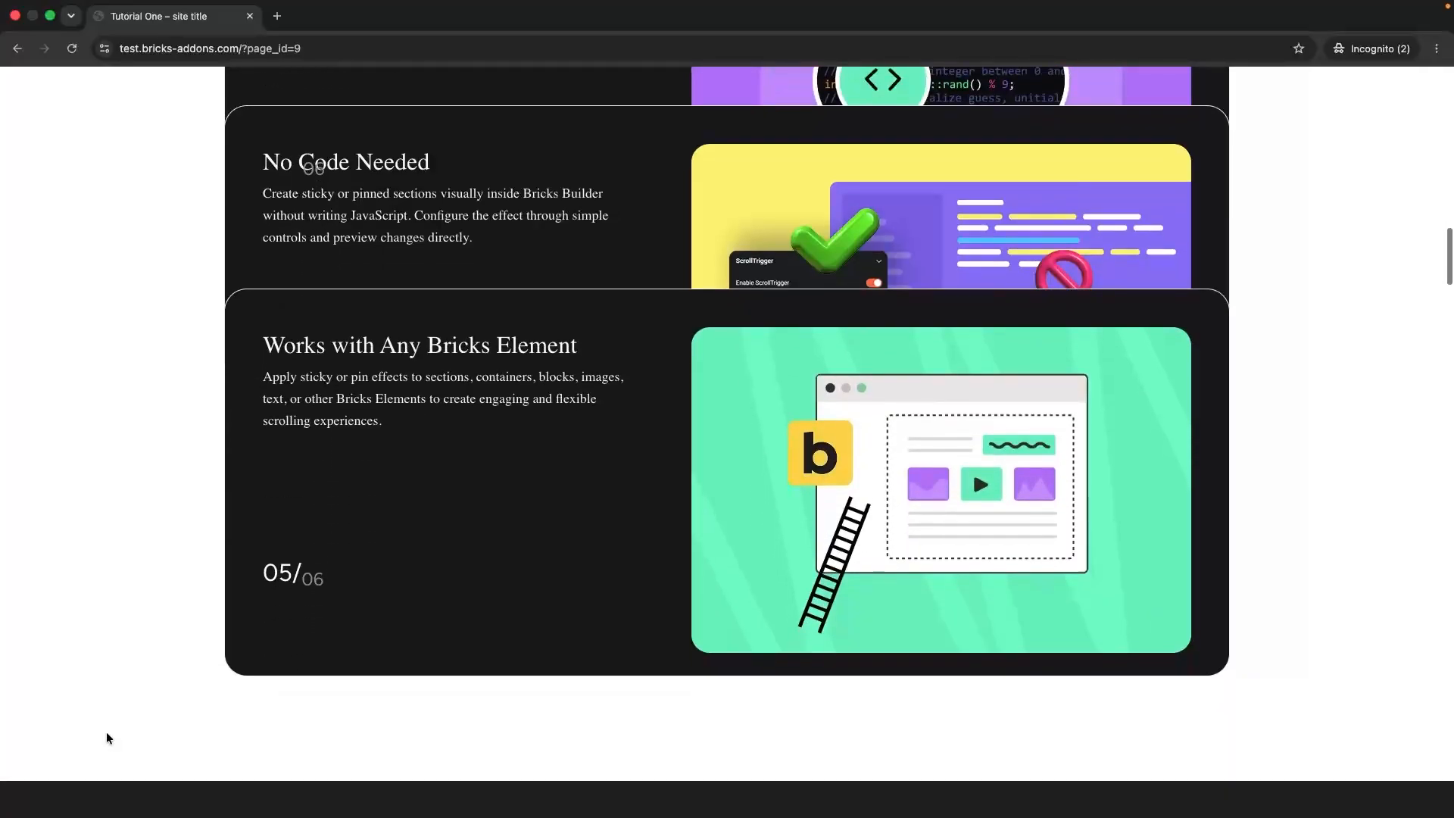
scroll(106, 734, "up", 2)
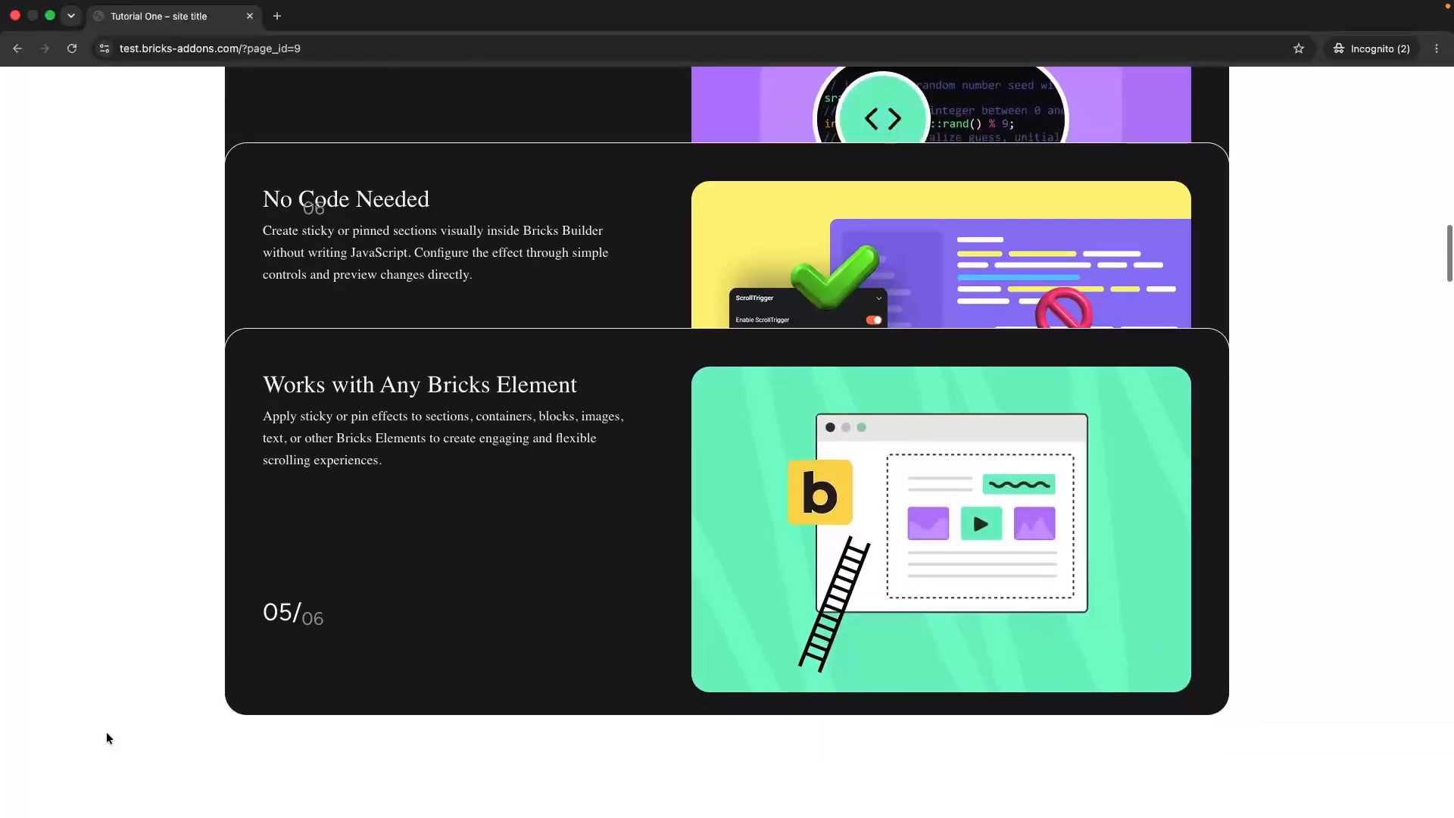
scroll(106, 733, "down", 1)
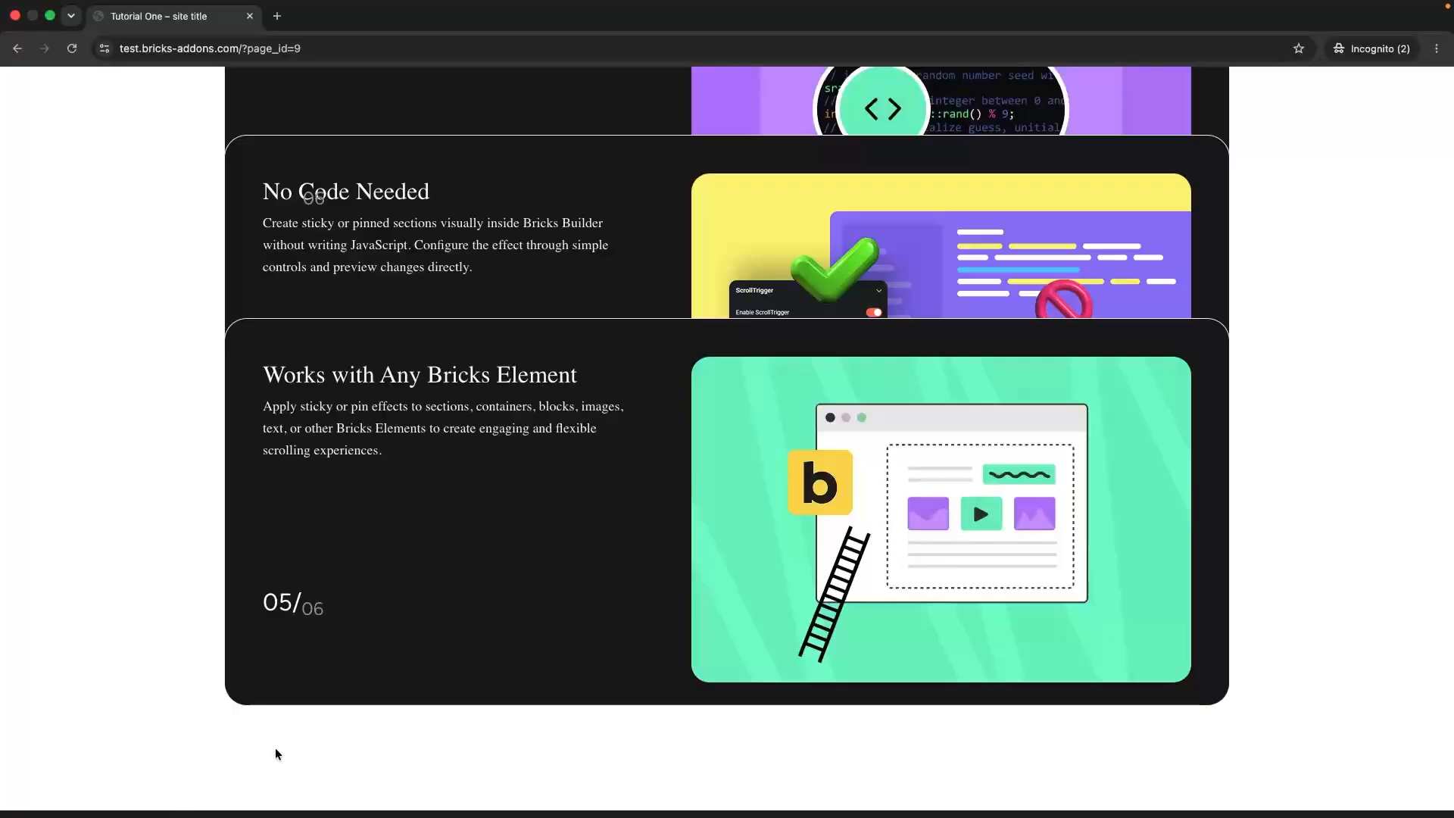
scroll(297, 688, "down", 3)
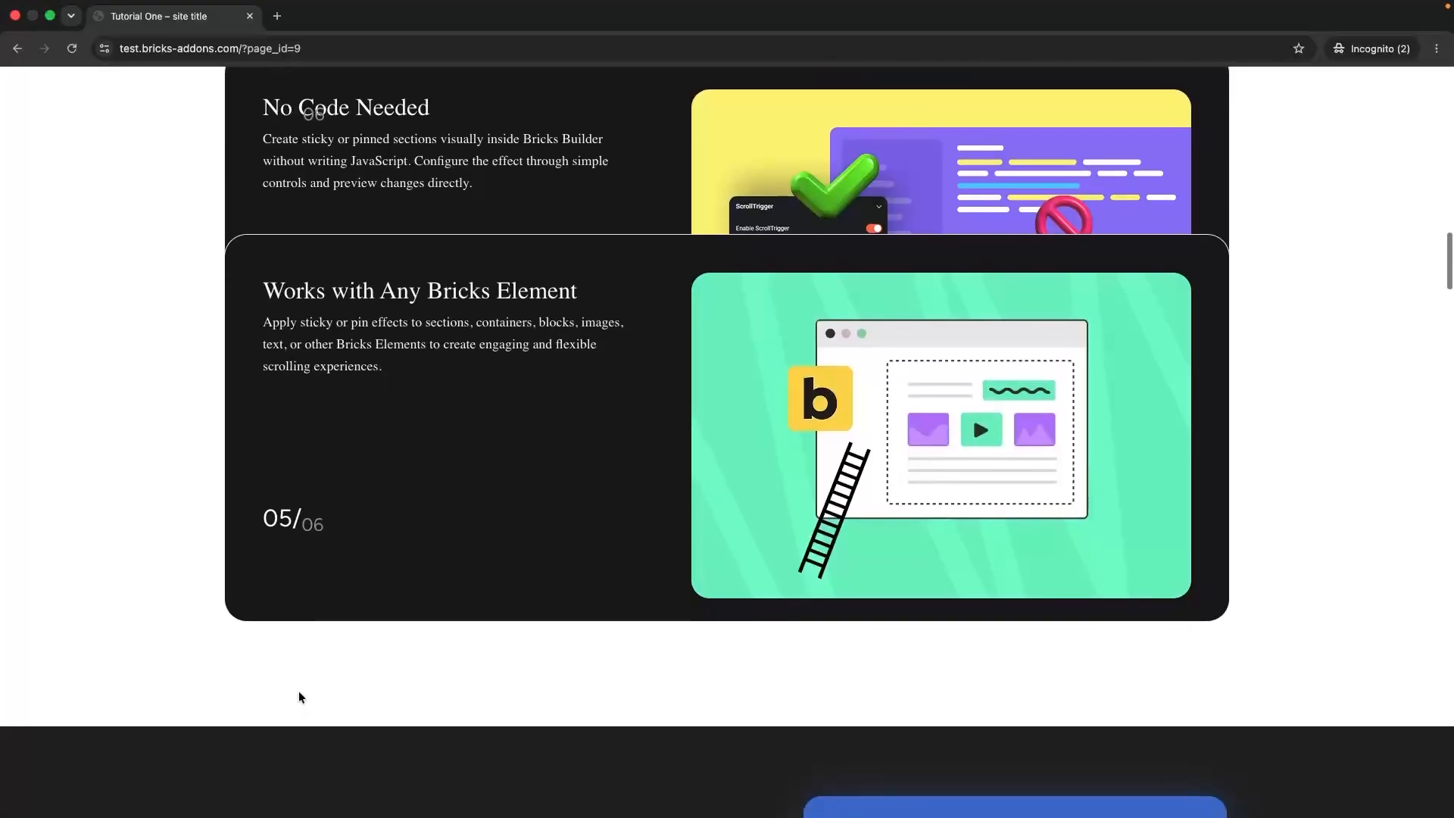
scroll(301, 697, "up", 5)
scroll(301, 697, "down", 4)
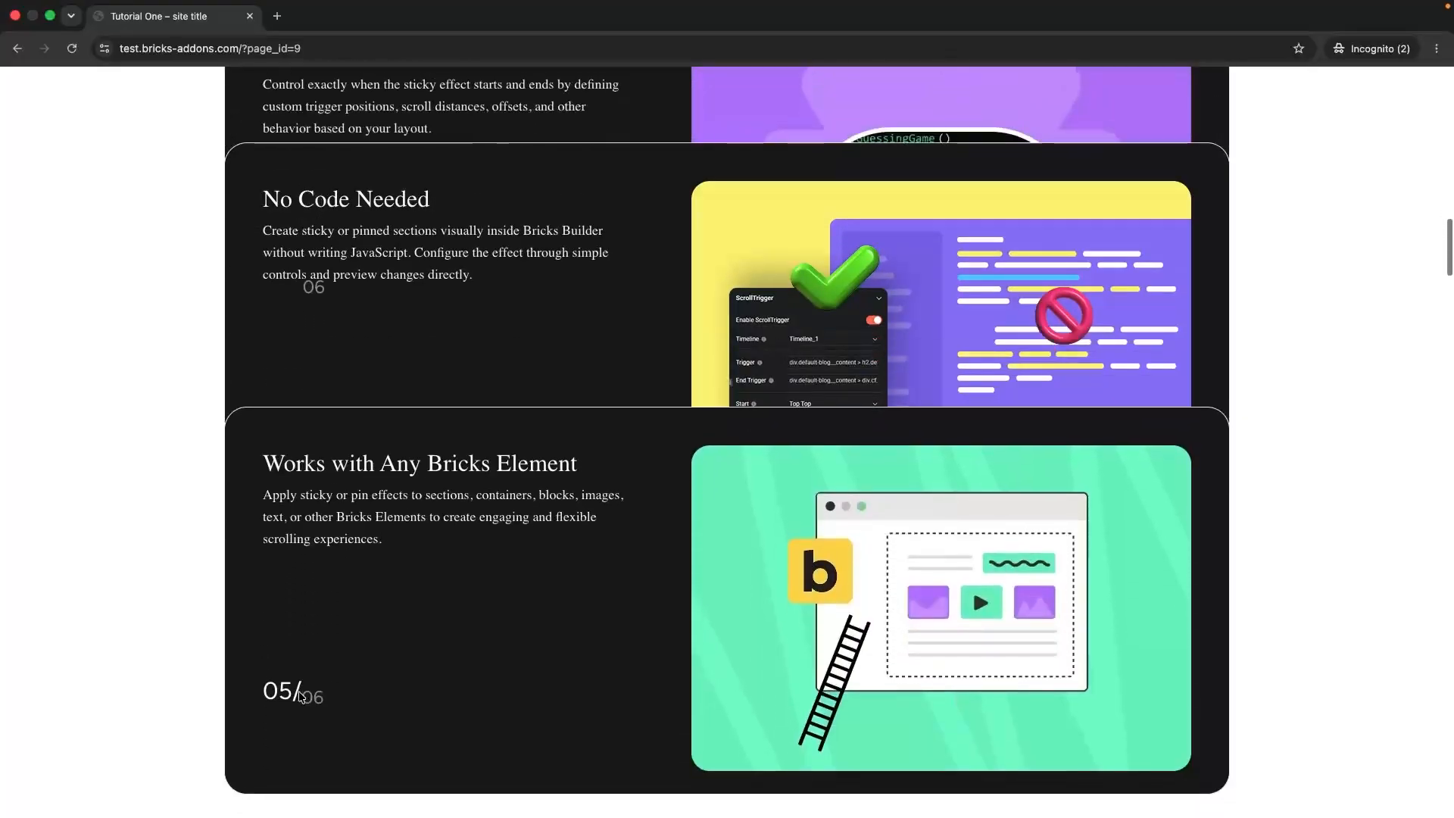
scroll(300, 697, "down", 5)
scroll(301, 696, "up", 6)
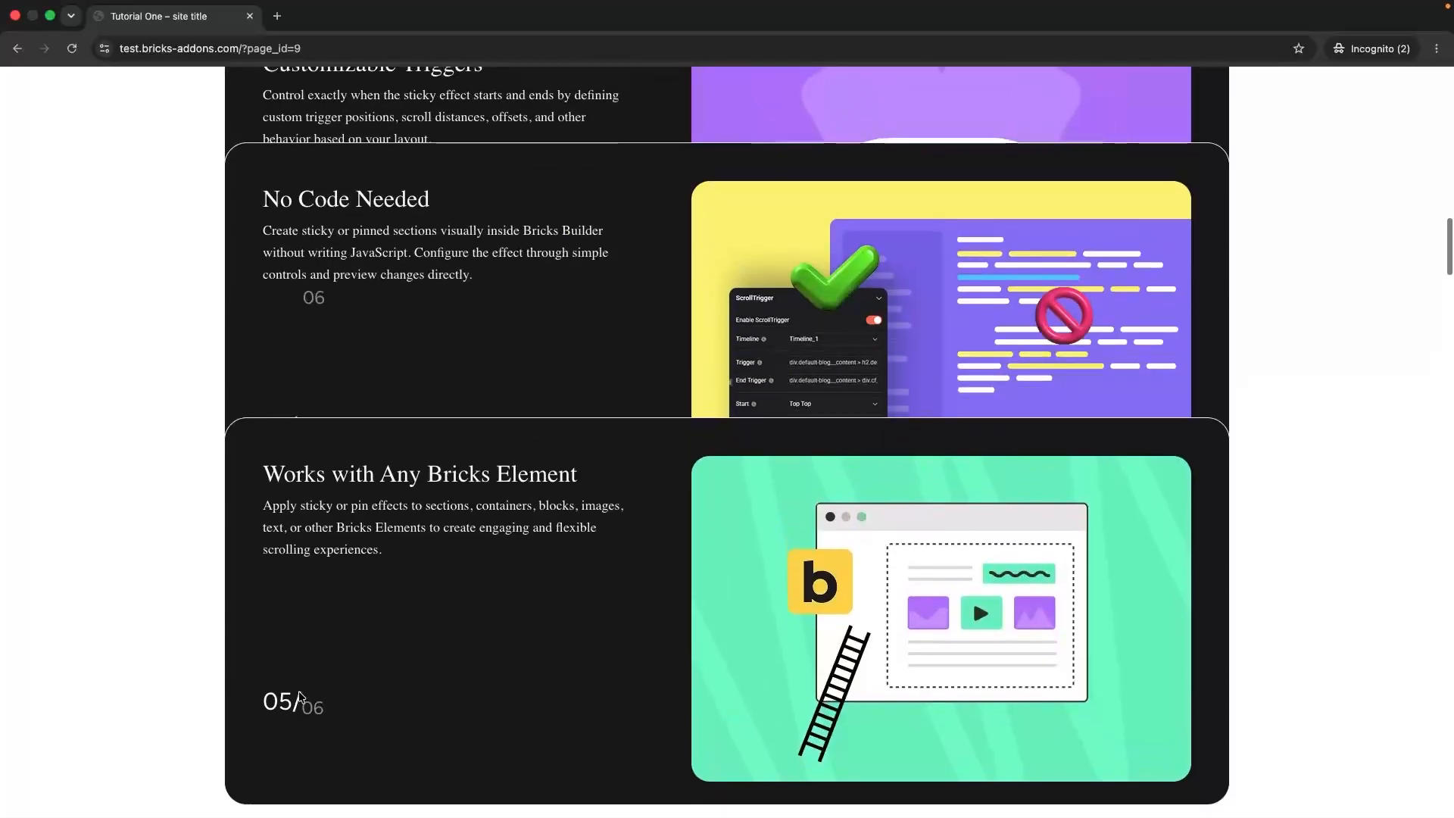
scroll(300, 697, "down", 4)
scroll(300, 697, "up", 5)
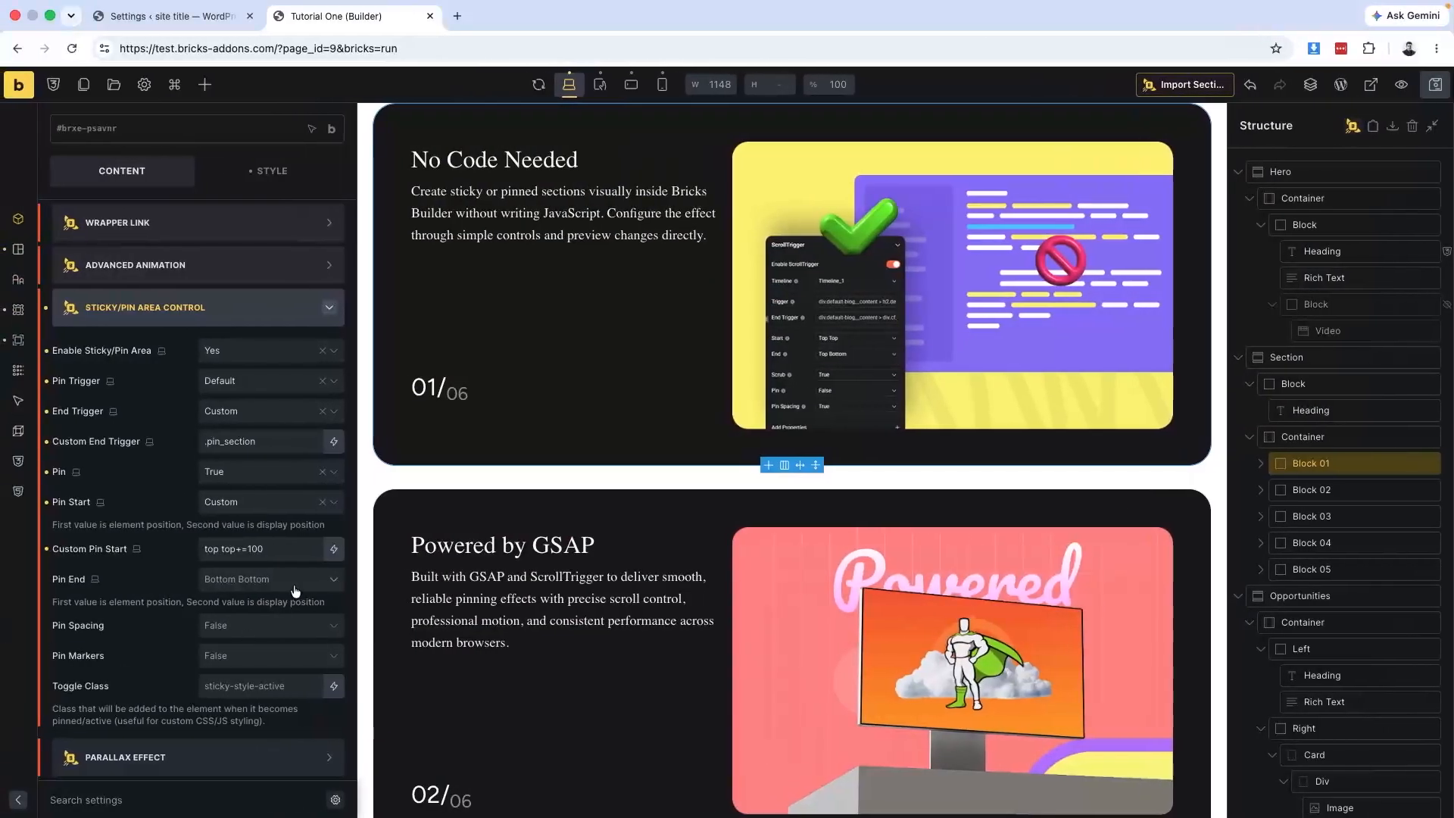
Set Block 01's Pin End to Center Center and check on the live page where the block releases.
left_click(239, 579)
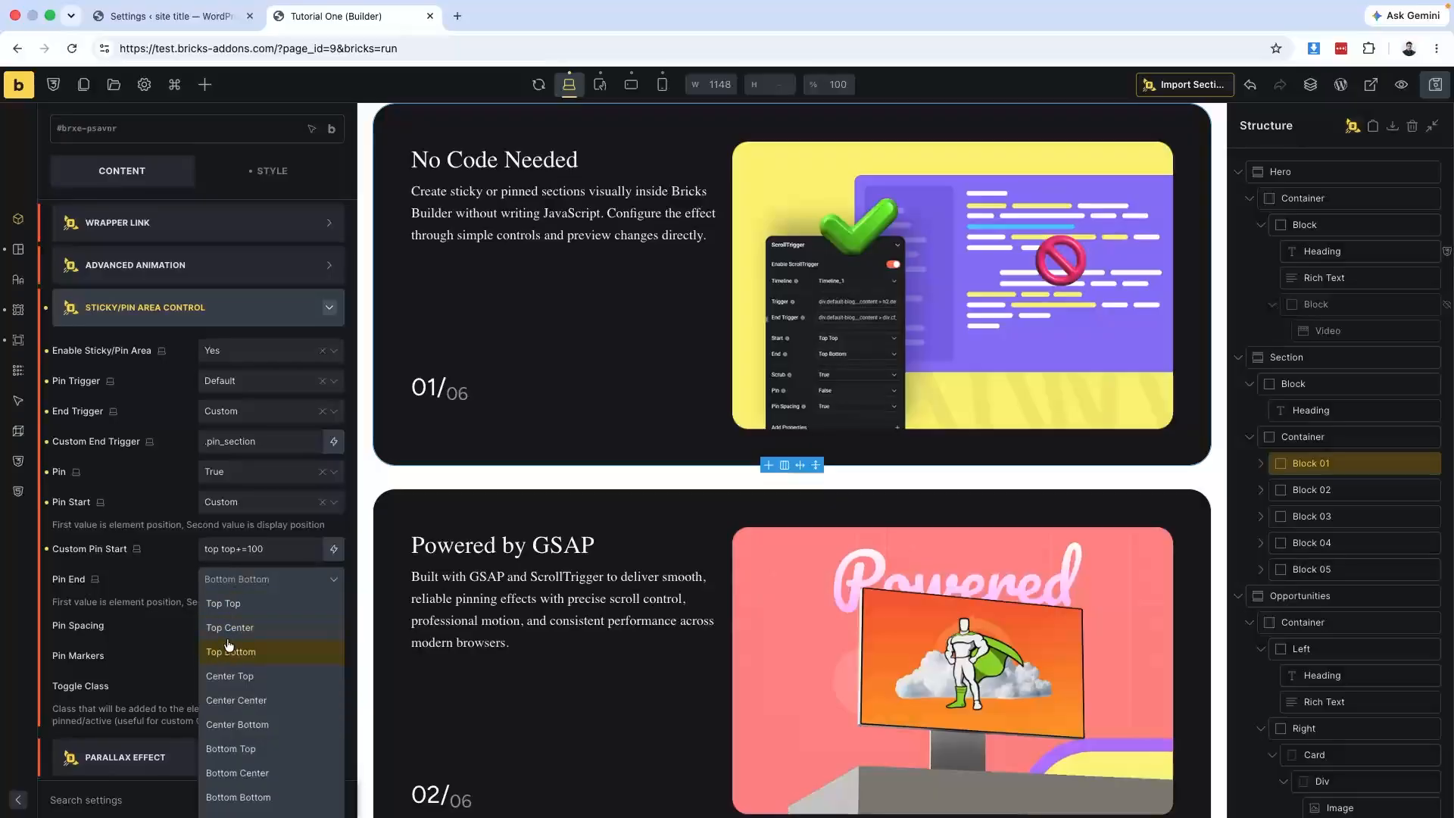
left_click(240, 700)
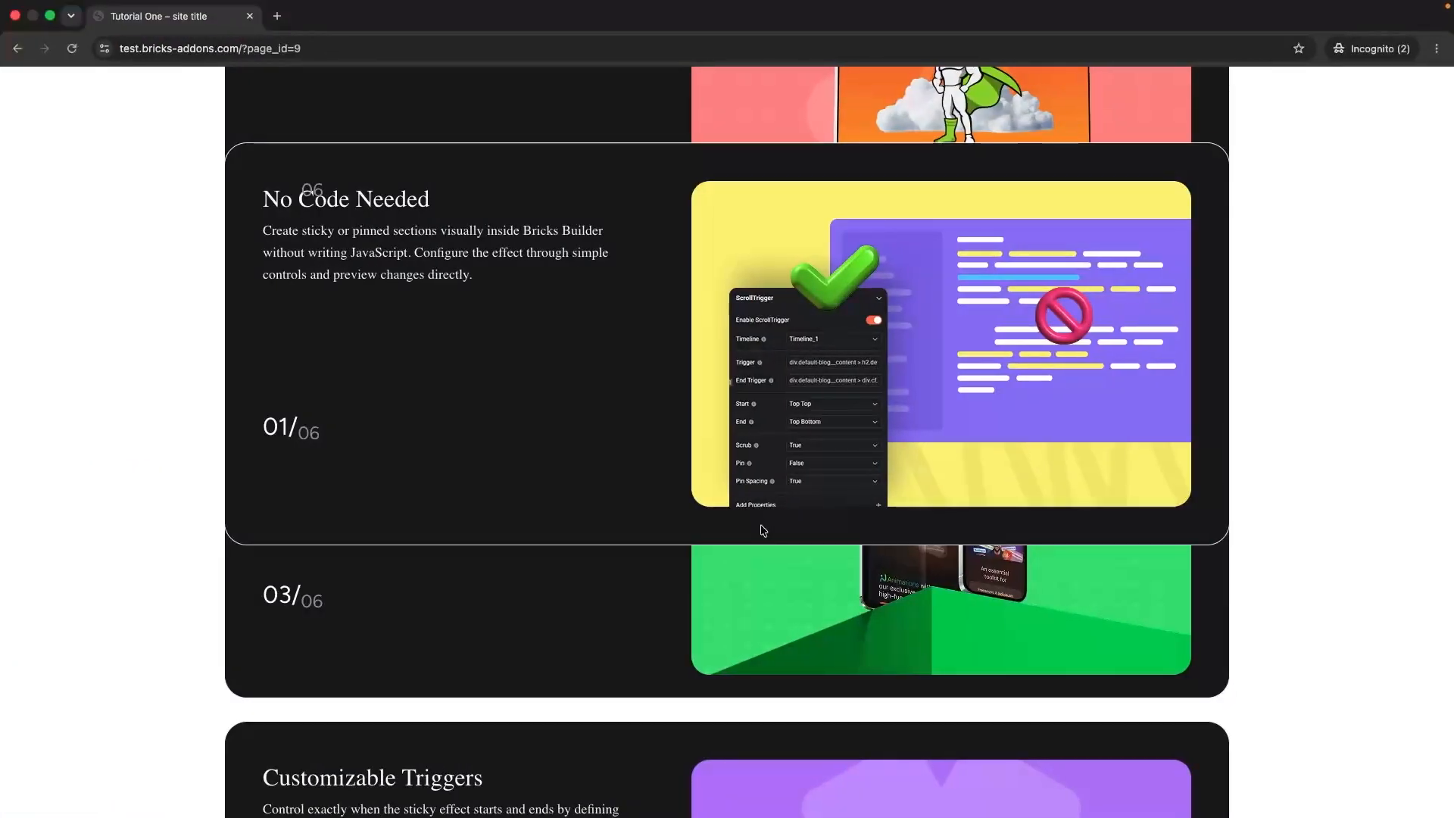
scroll(762, 530, "up", 15)
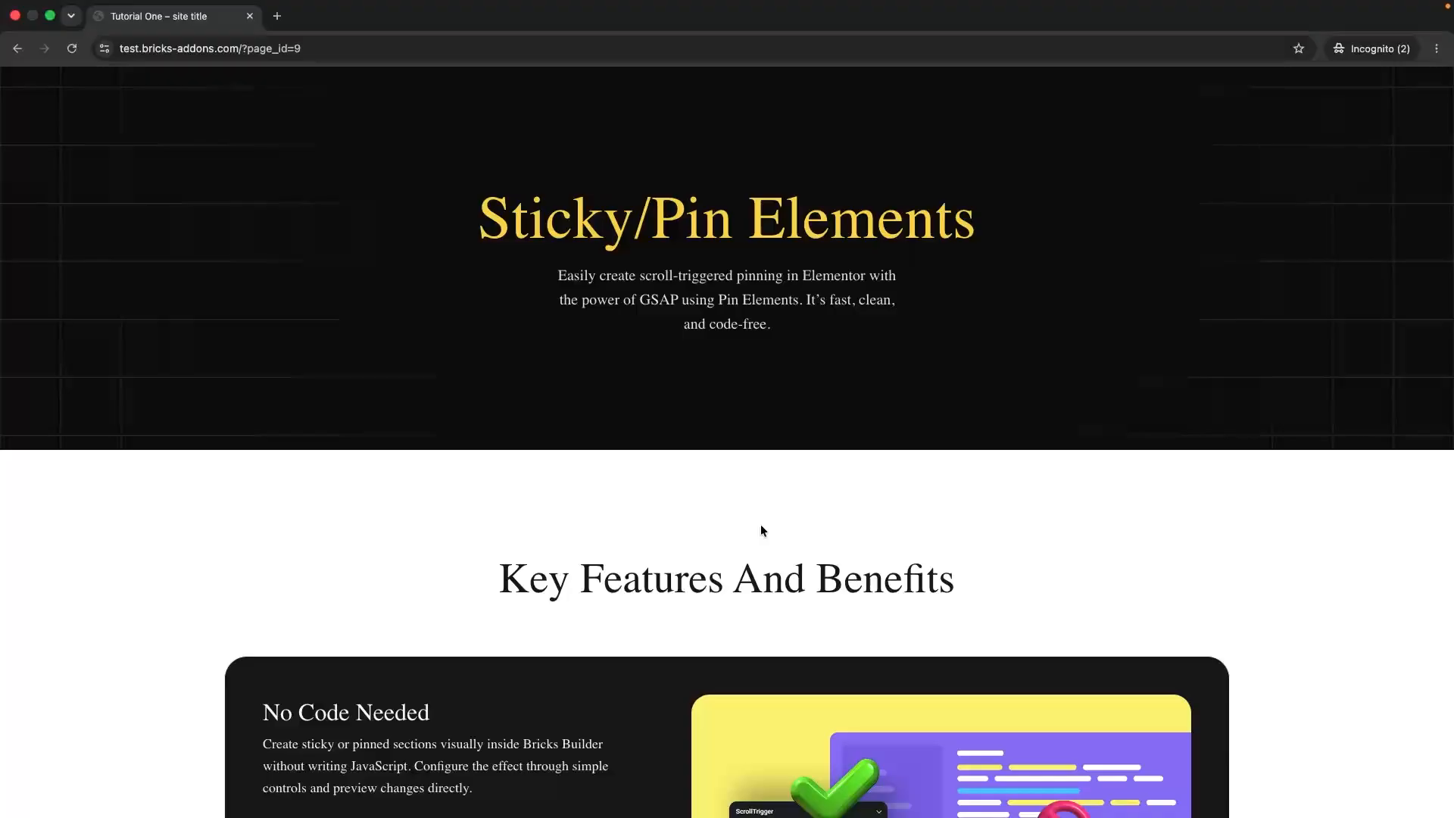
scroll(762, 530, "down", 3)
scroll(761, 530, "down", 10)
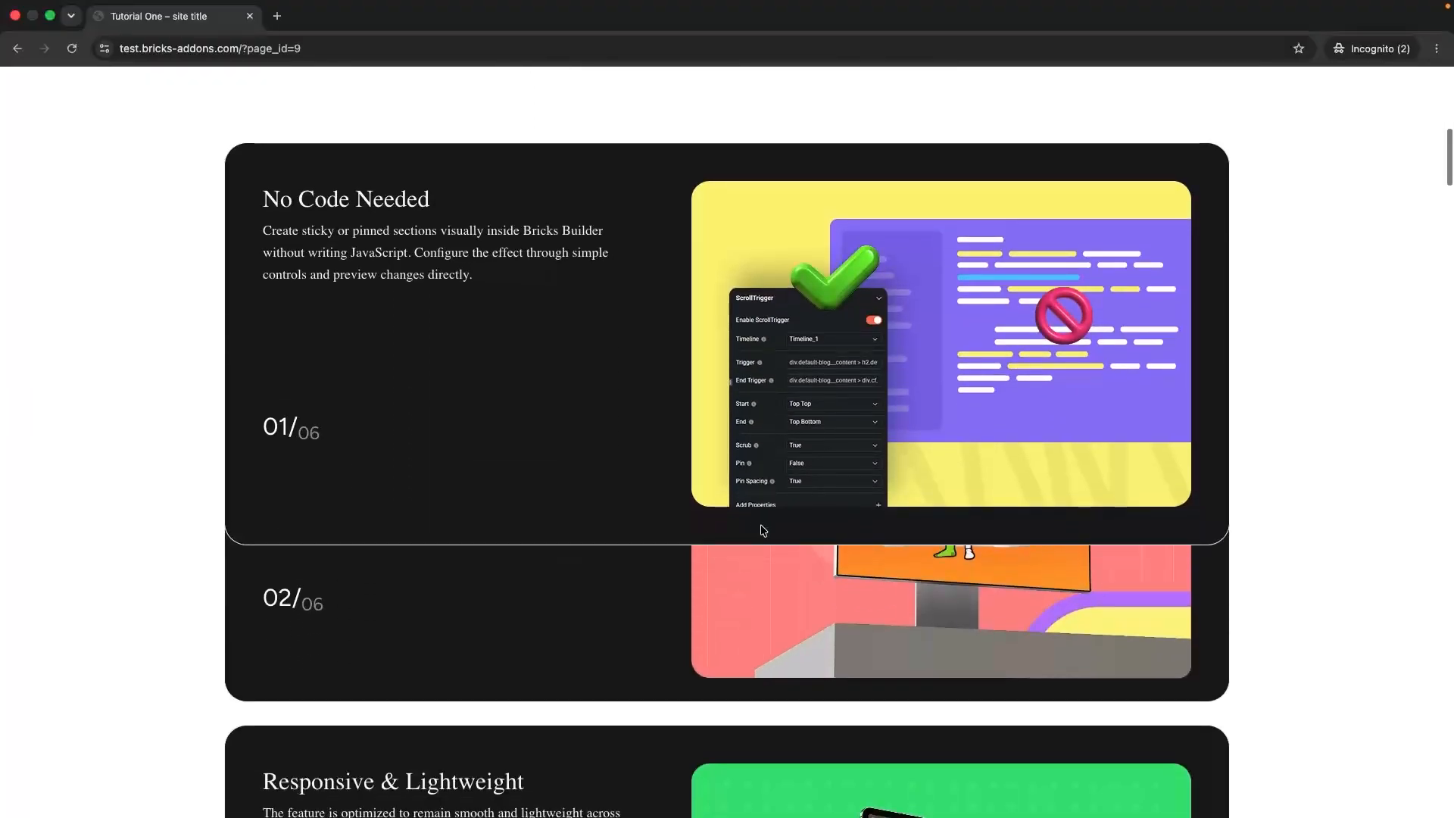
scroll(762, 530, "down", 10)
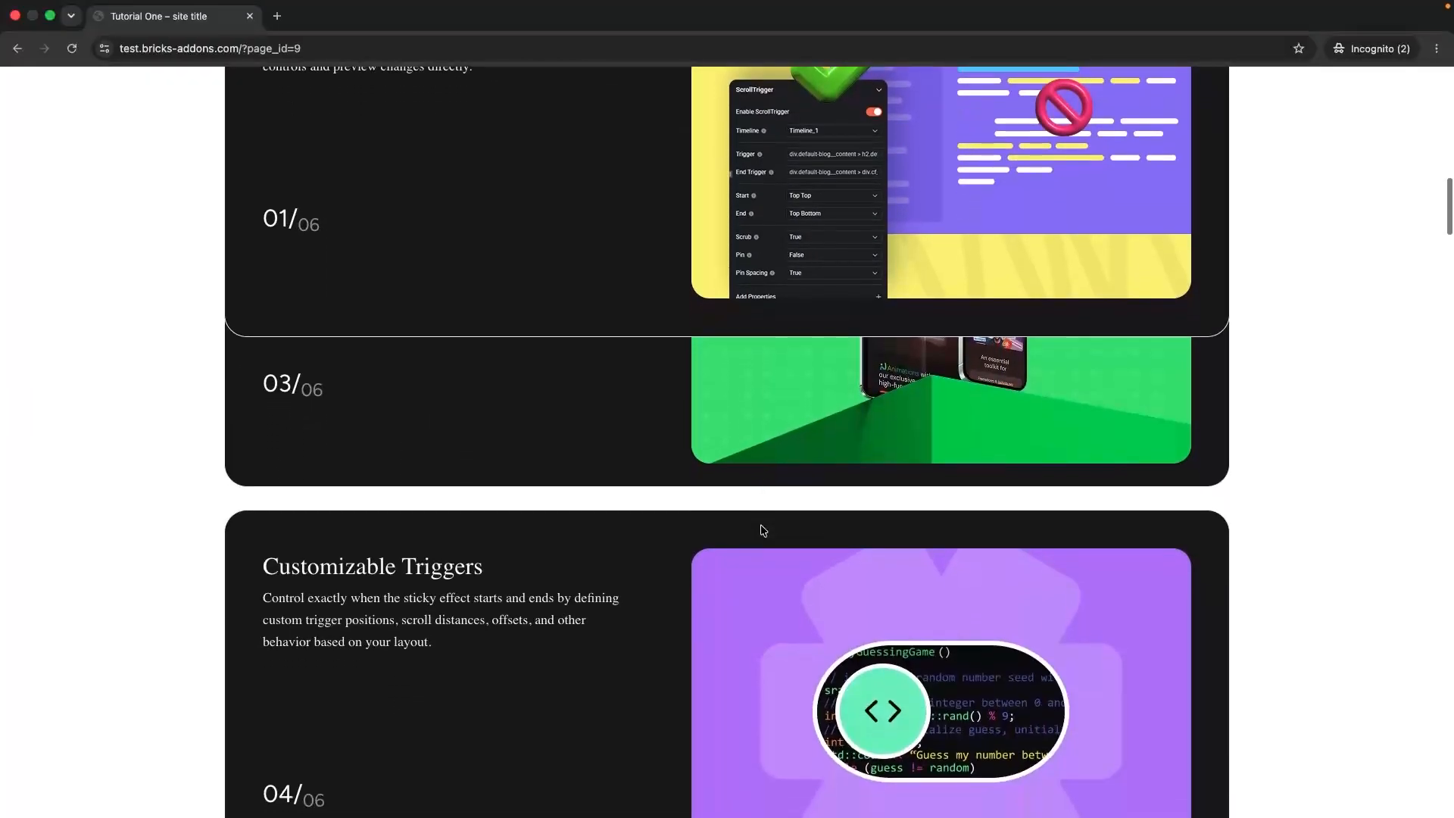
Back in the builder, try Top Top as Block 01's Pin End, and set it to Bottom Bottom.
key("ctrl+Left")
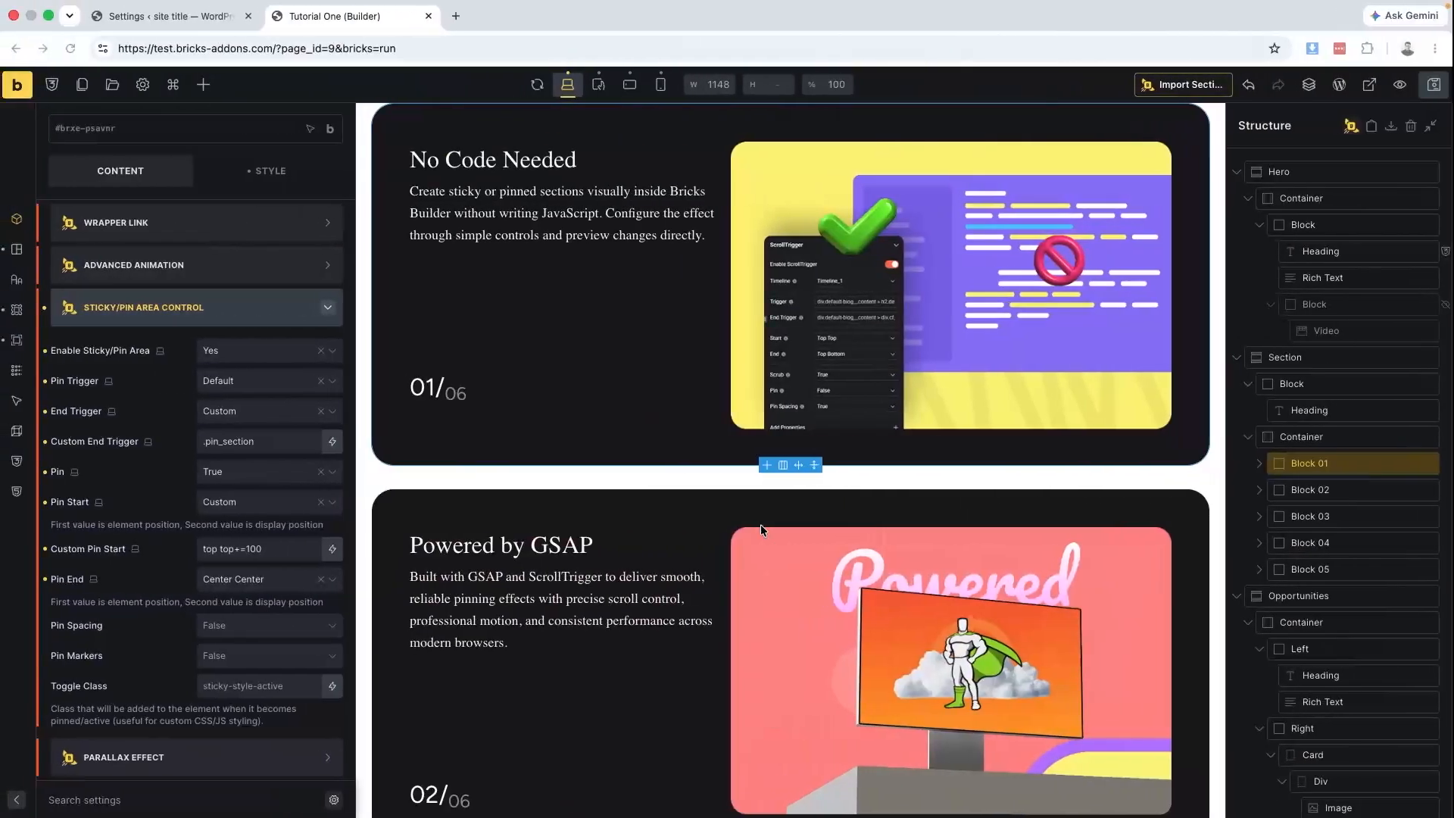
left_click(258, 580)
left_click(221, 603)
left_click(284, 580)
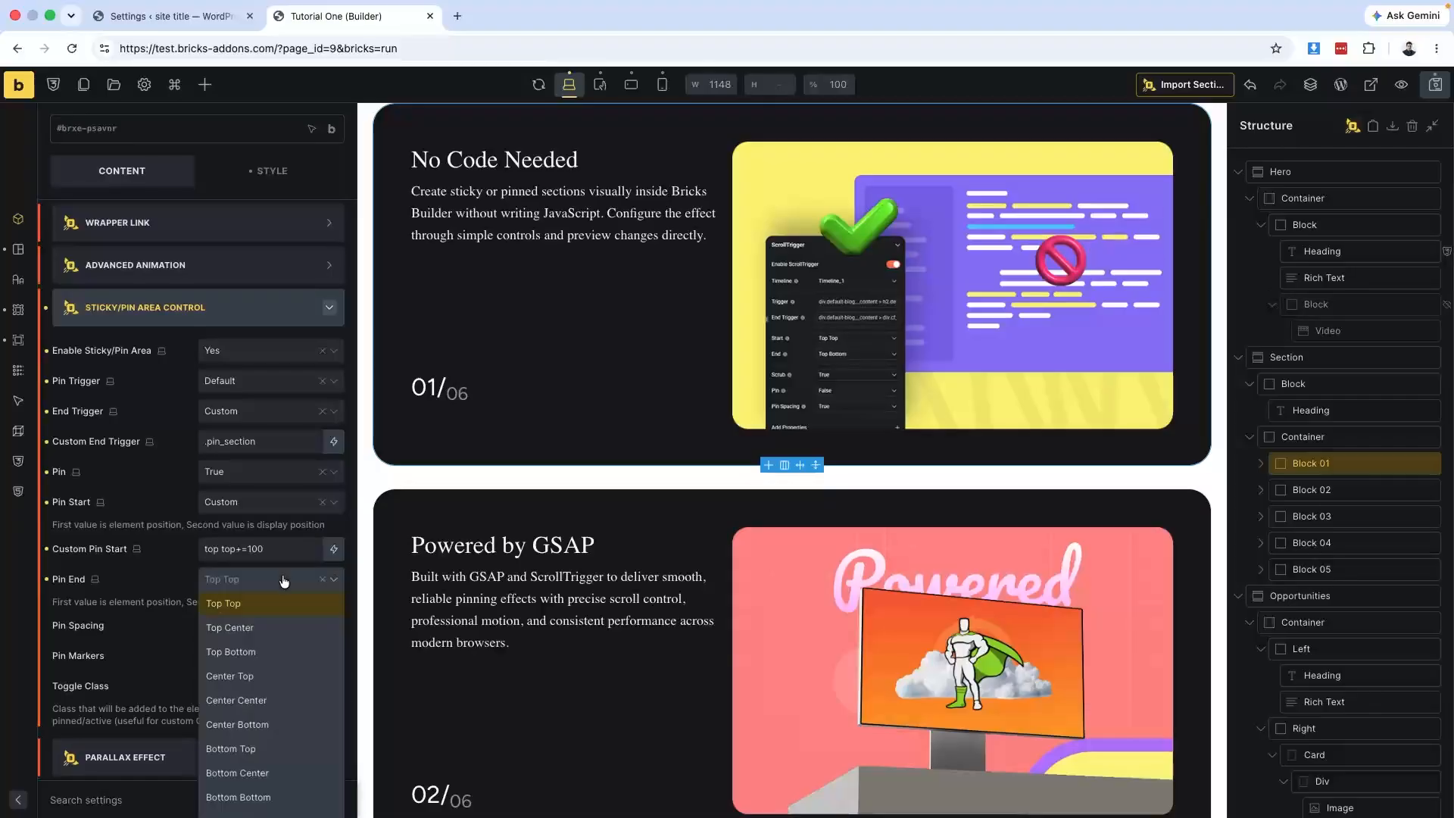
left_click(241, 805)
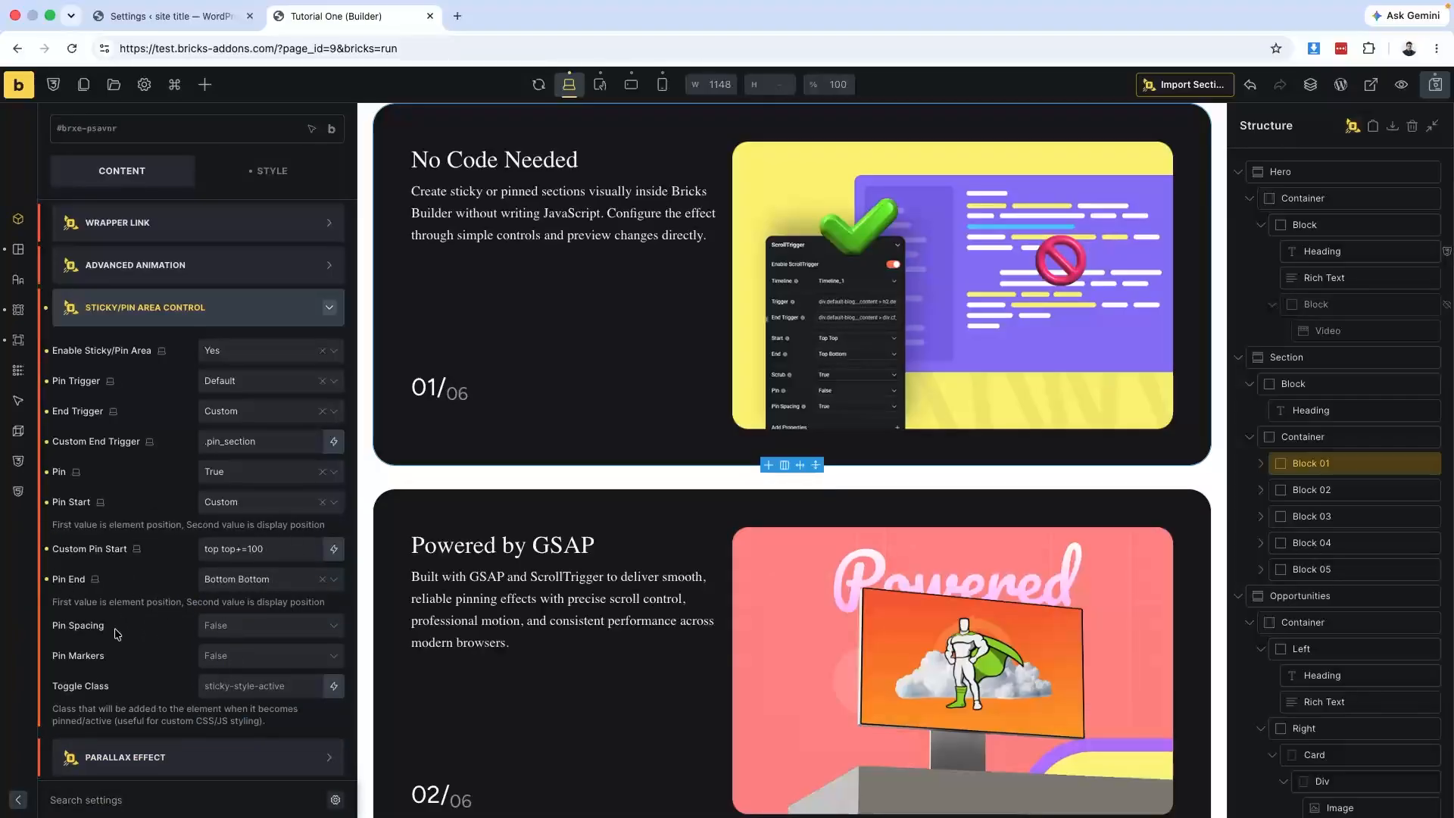
Set Block 01's Pin Spacing to True and check on the live page how the following blocks are spaced while it is pinned.
left_click(249, 632)
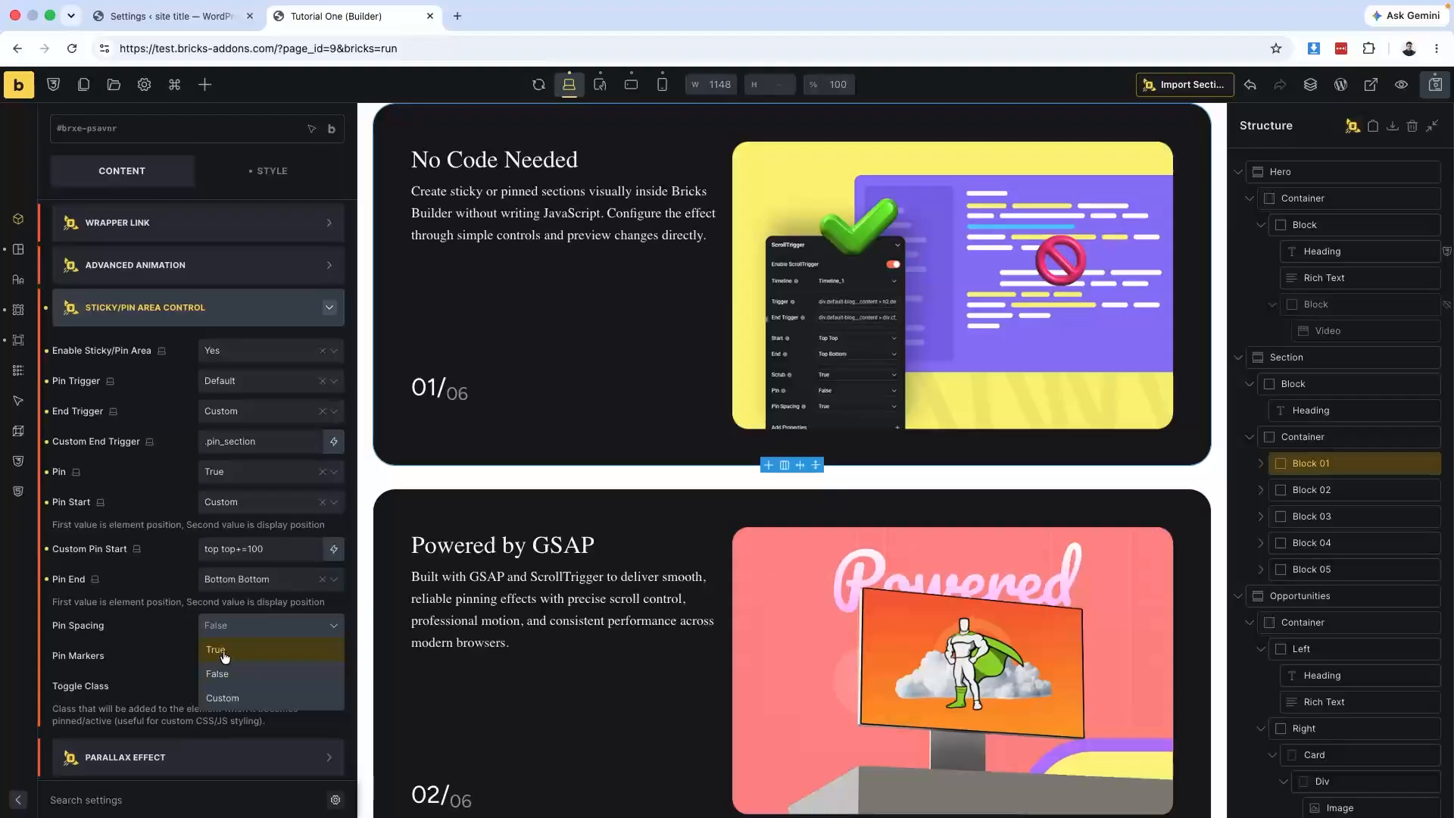
left_click(226, 661)
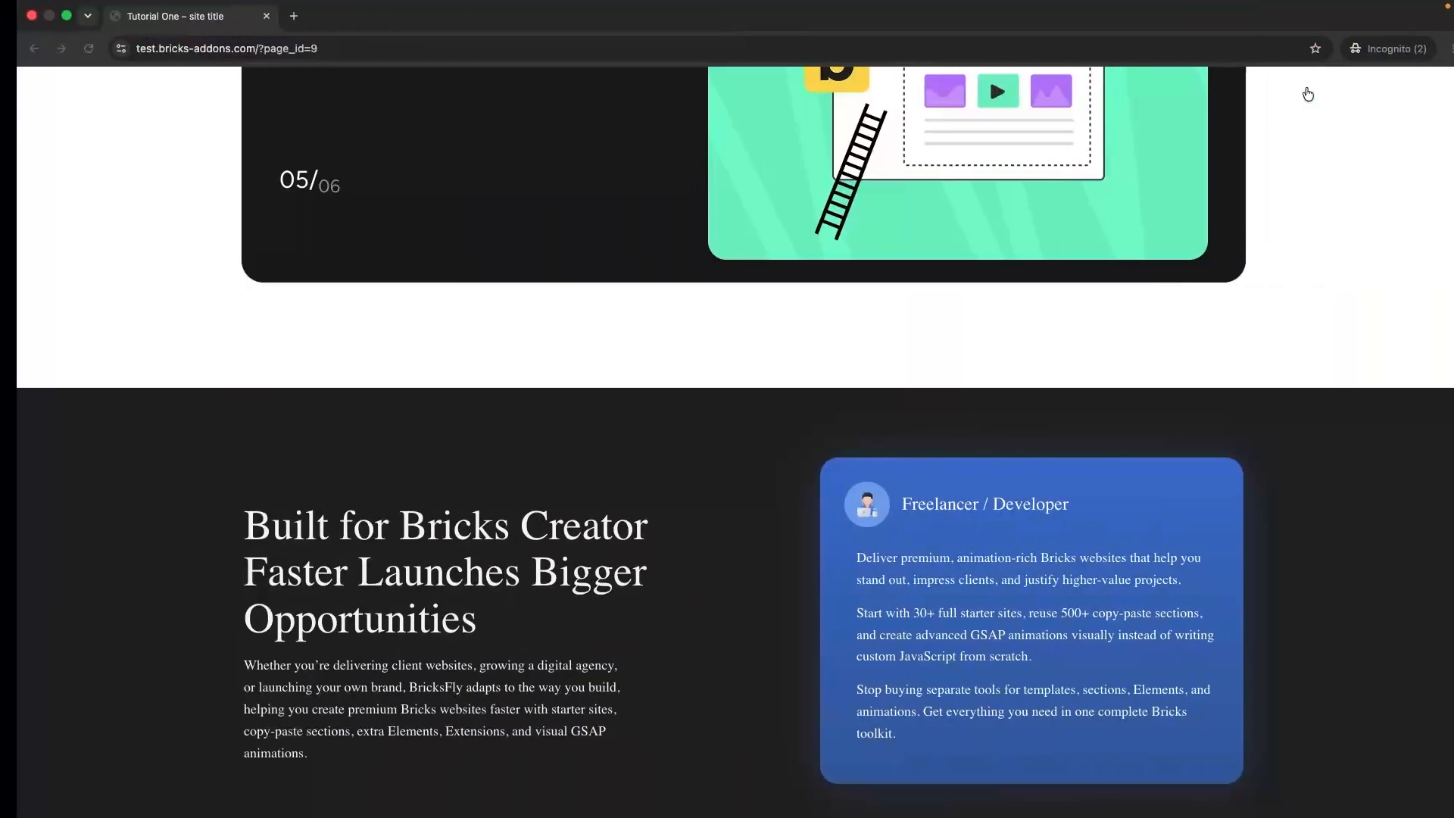
scroll(779, 454, "up", 15)
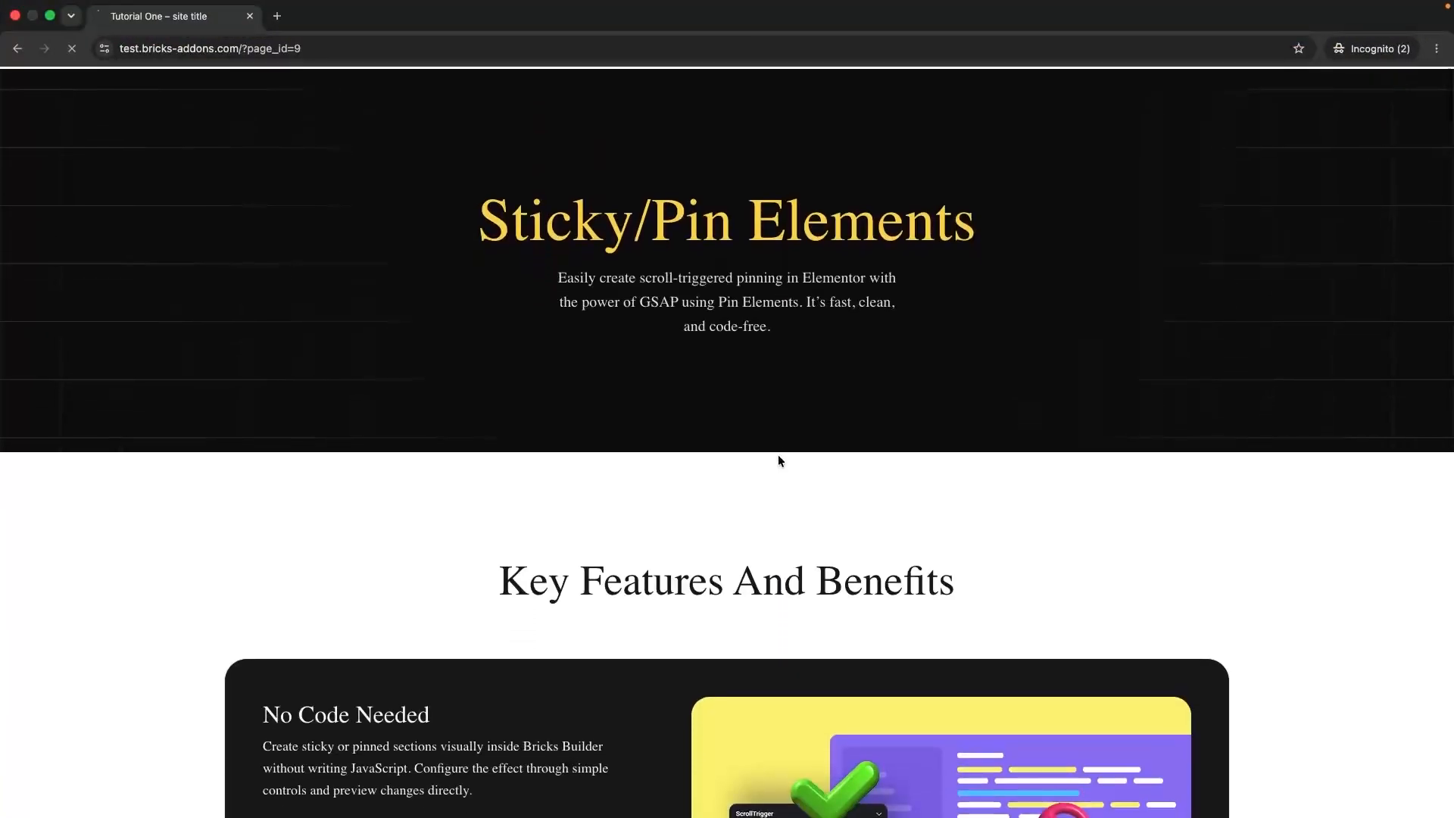
scroll(778, 456, "down", 7)
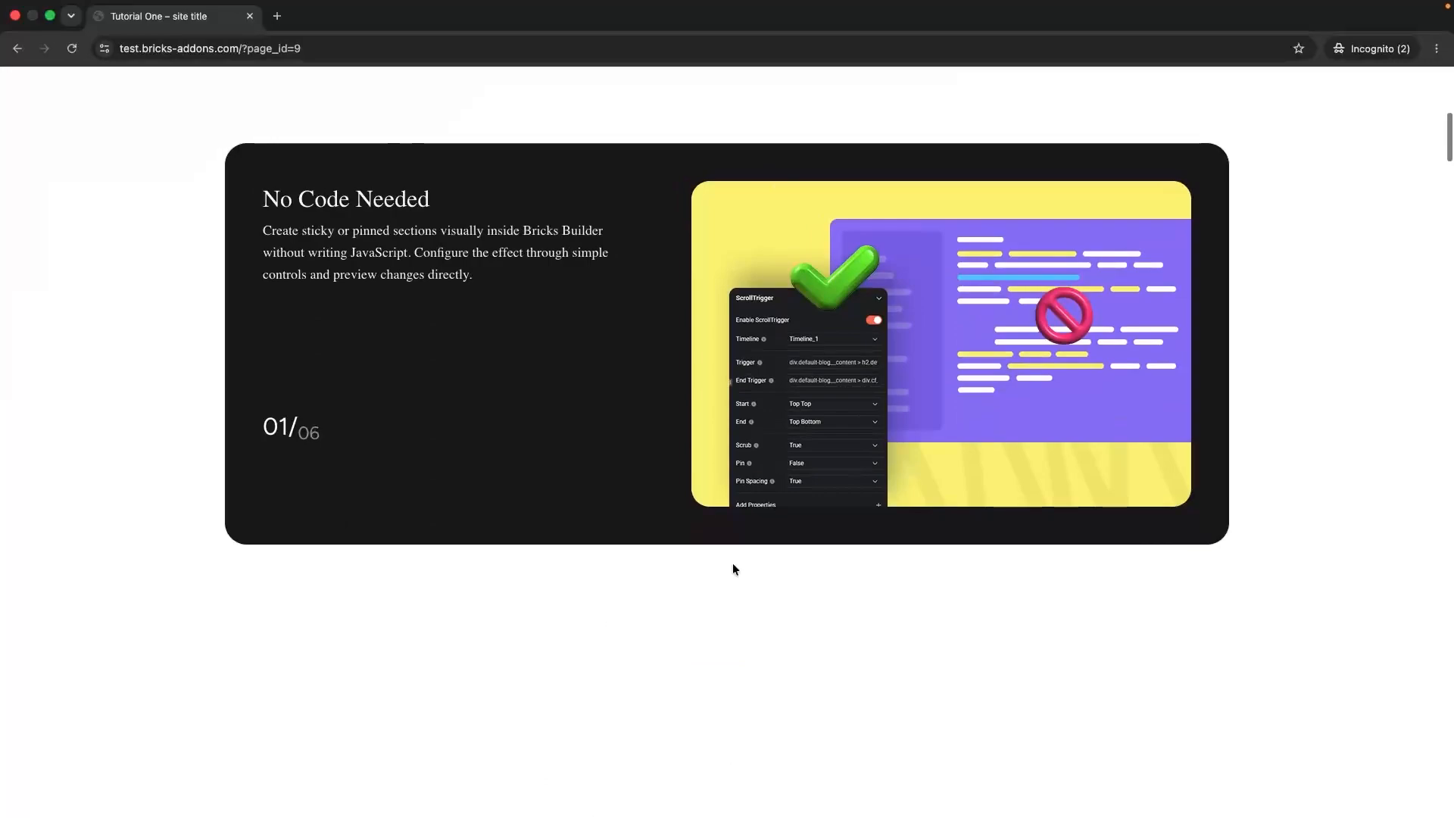
scroll(733, 564, "down", 3)
scroll(697, 691, "down", 10)
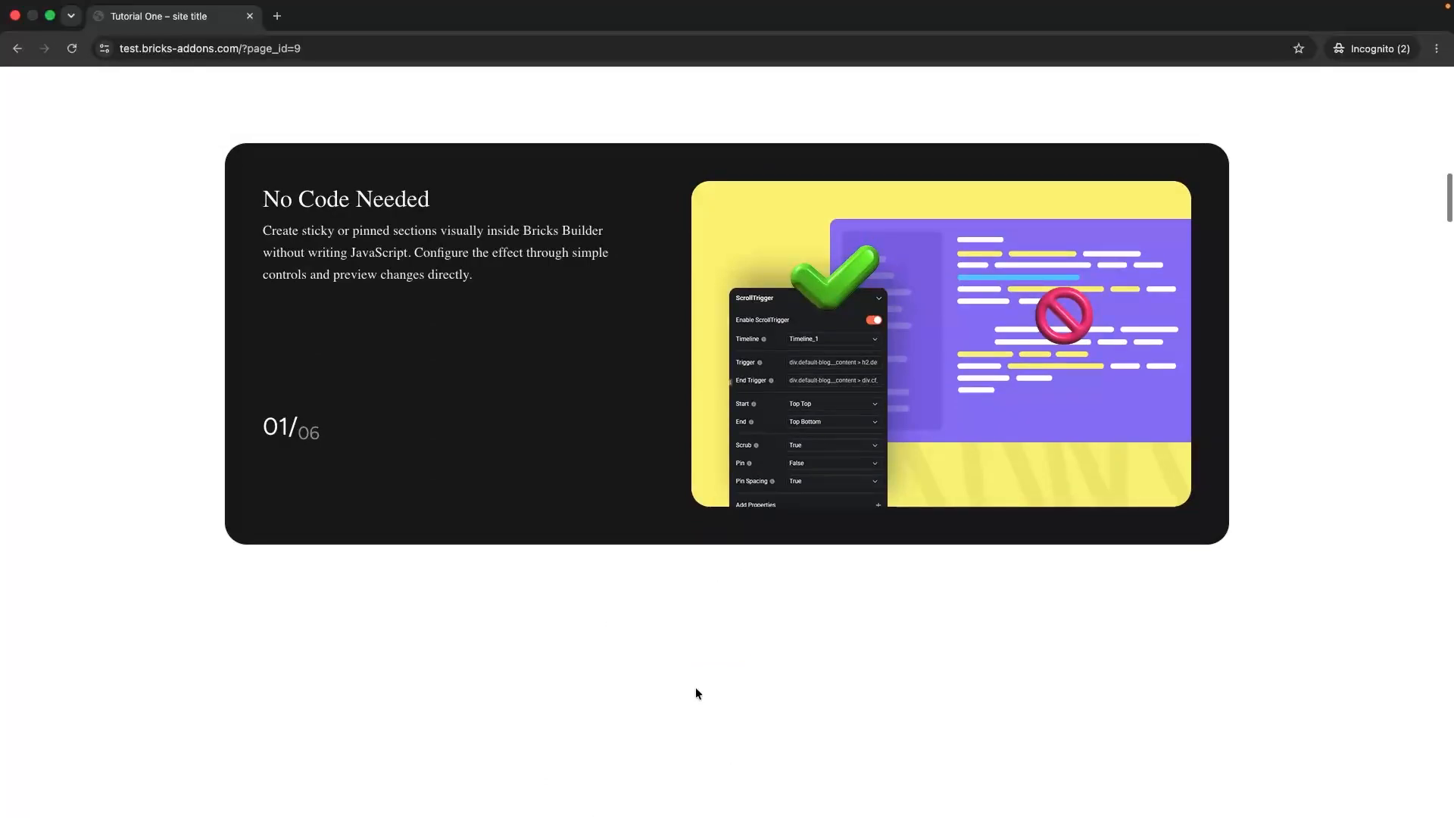
scroll(695, 687, "down", 5)
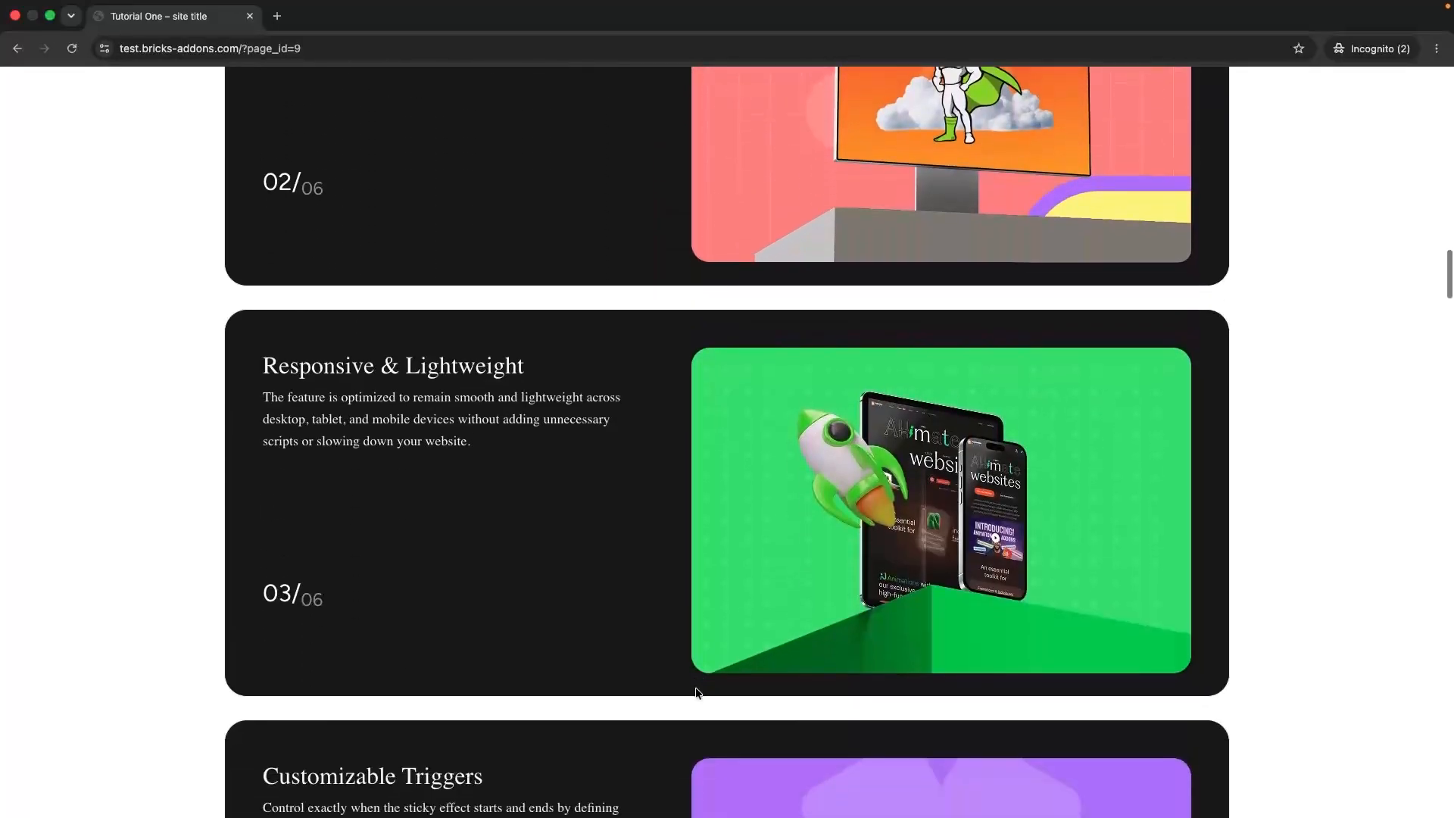
scroll(695, 688, "up", 10)
Back in the builder, set Block 01's Pin Spacing to False and its Pin Markers to True.
key("ctrl+Left")
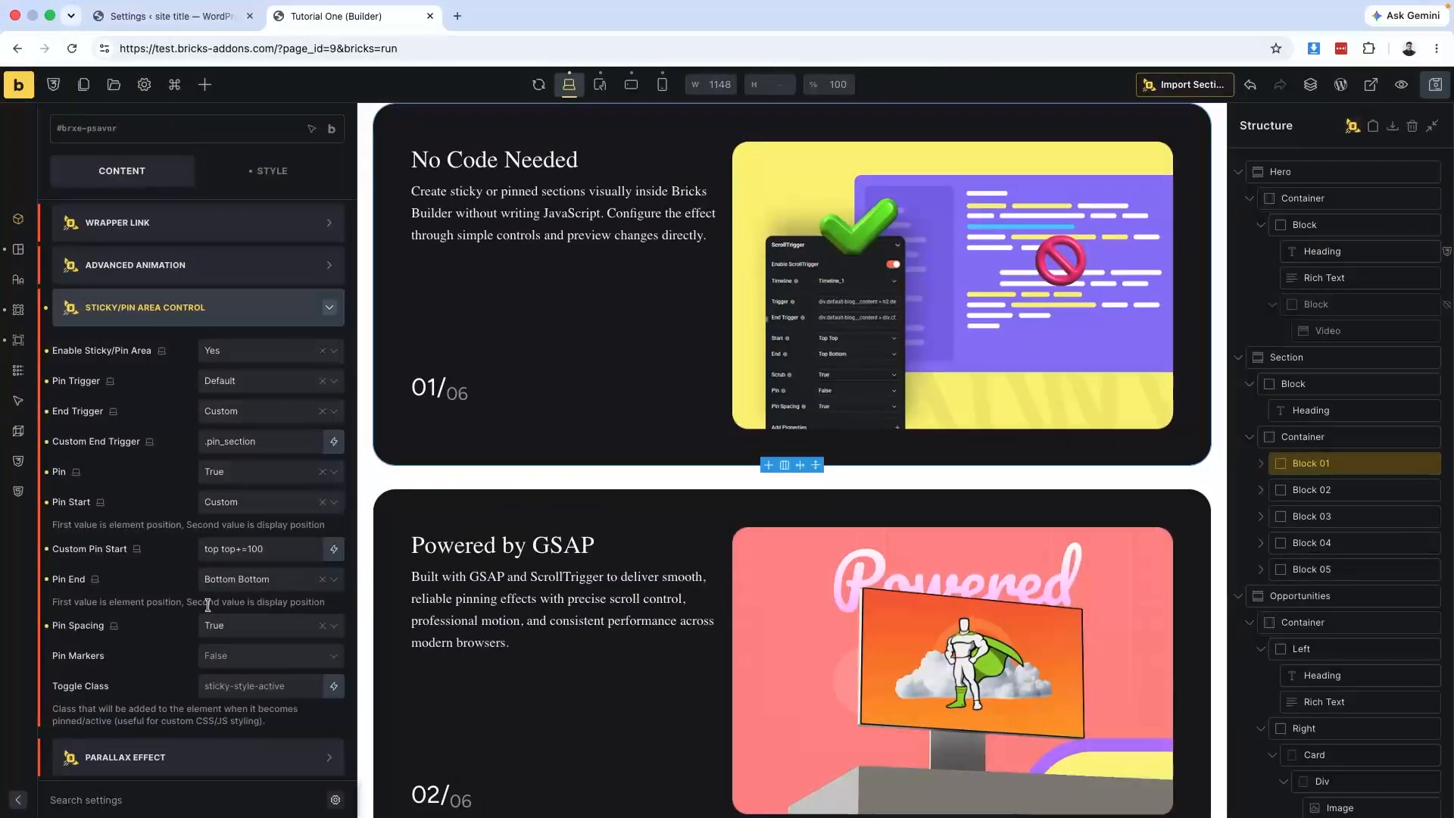
left_click(244, 656)
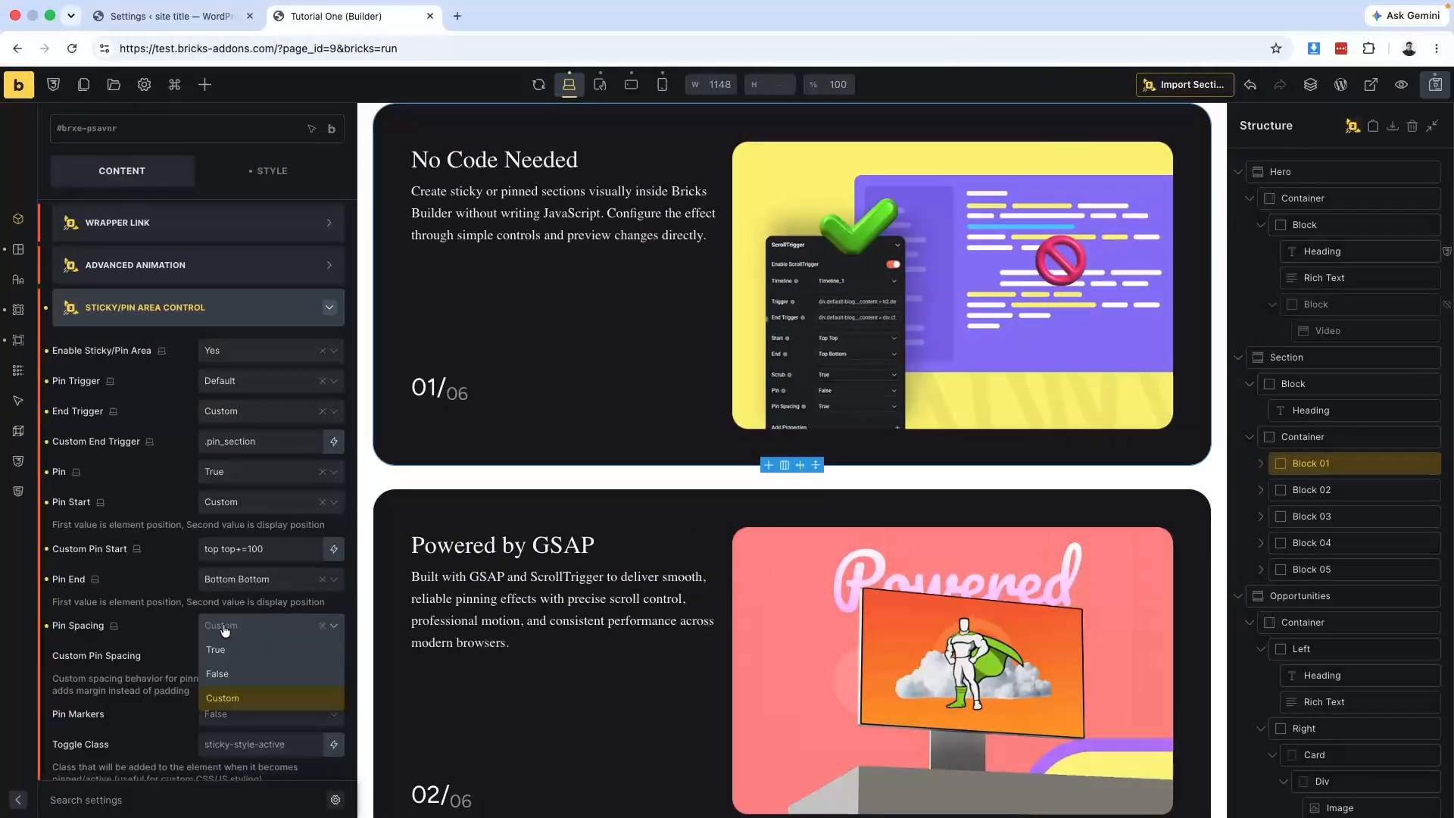
left_click(217, 651)
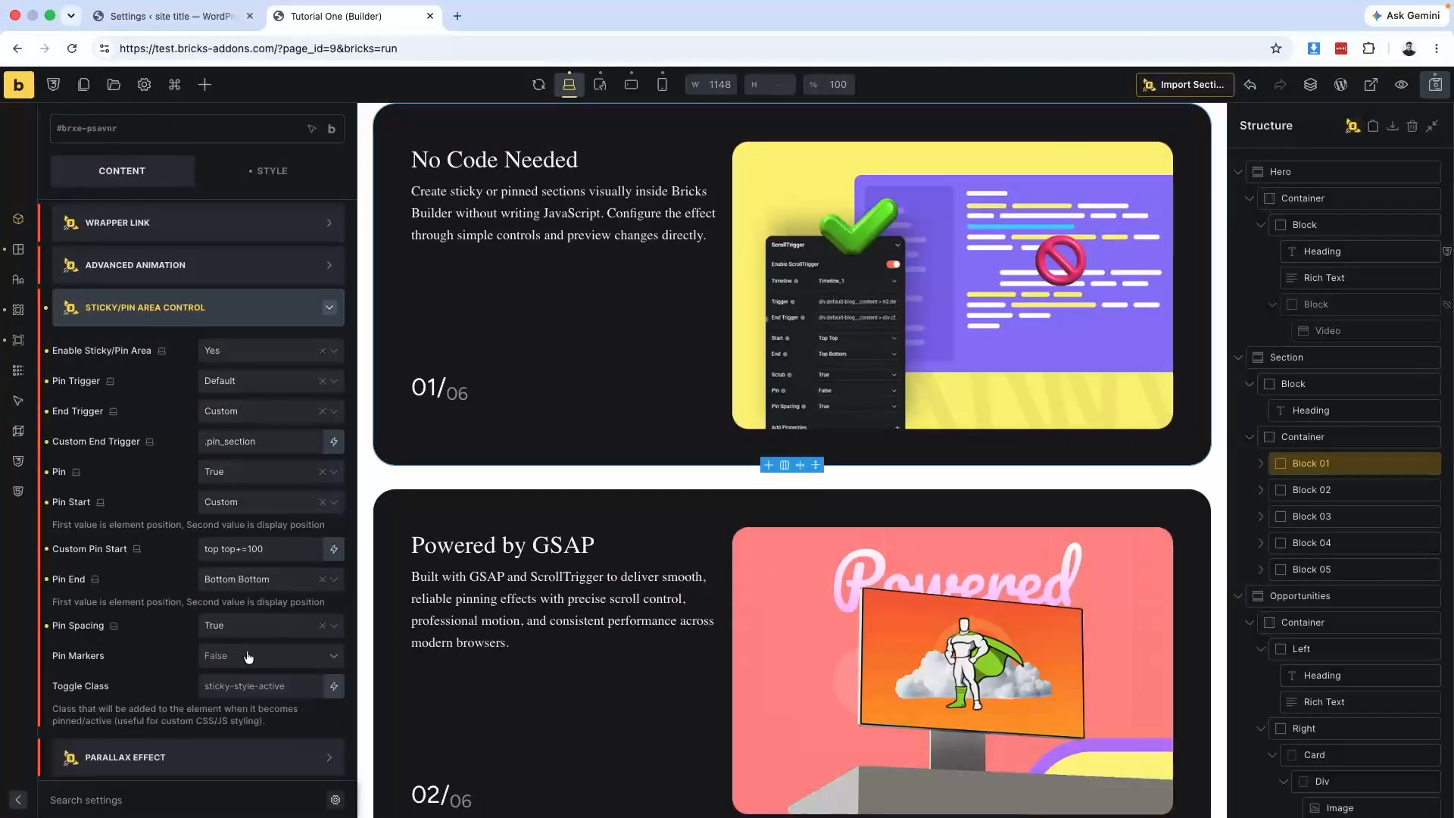
left_click(248, 655)
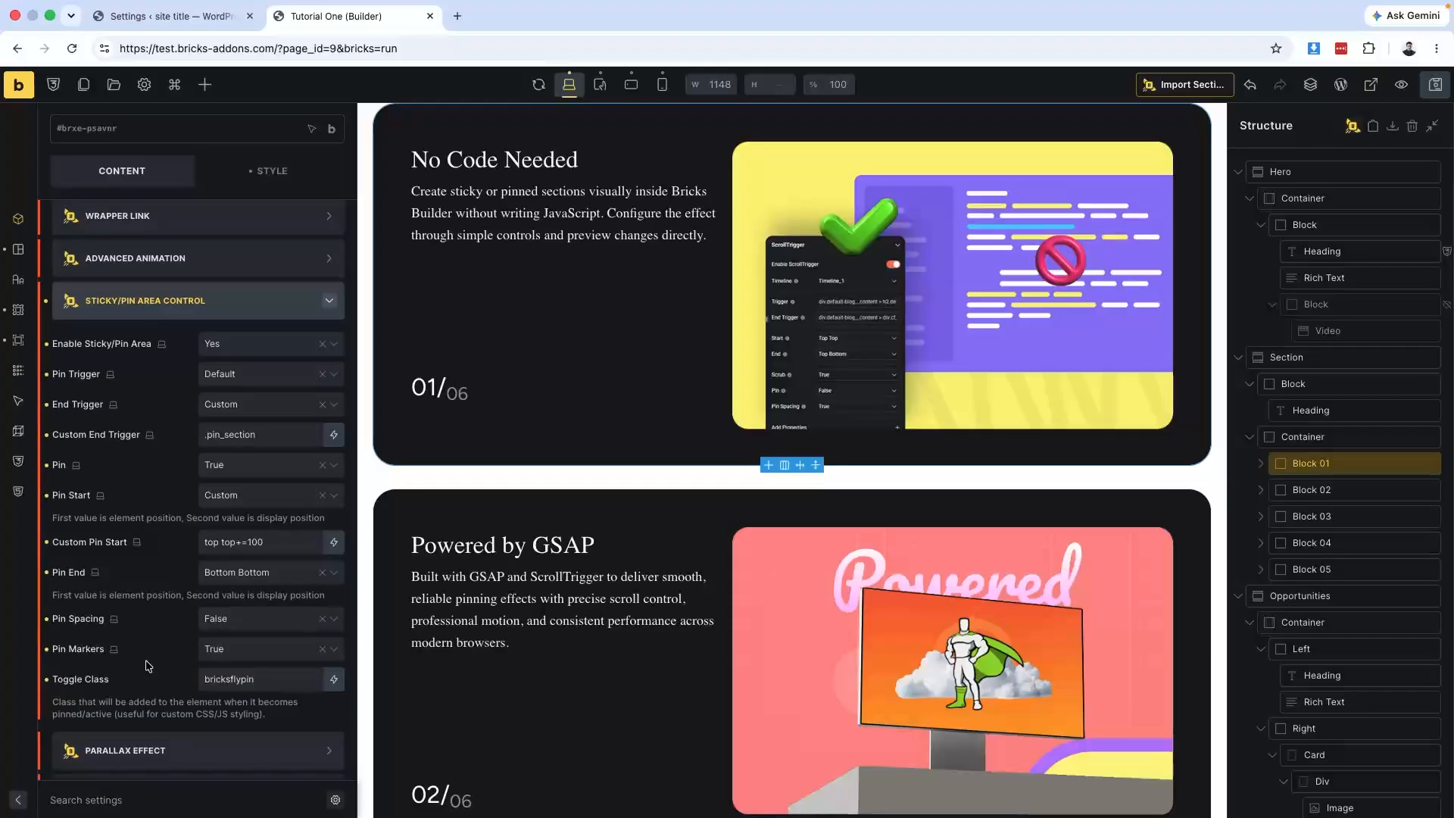
Clear the custom class name from Block 01's Toggle Class.
double_click(268, 683)
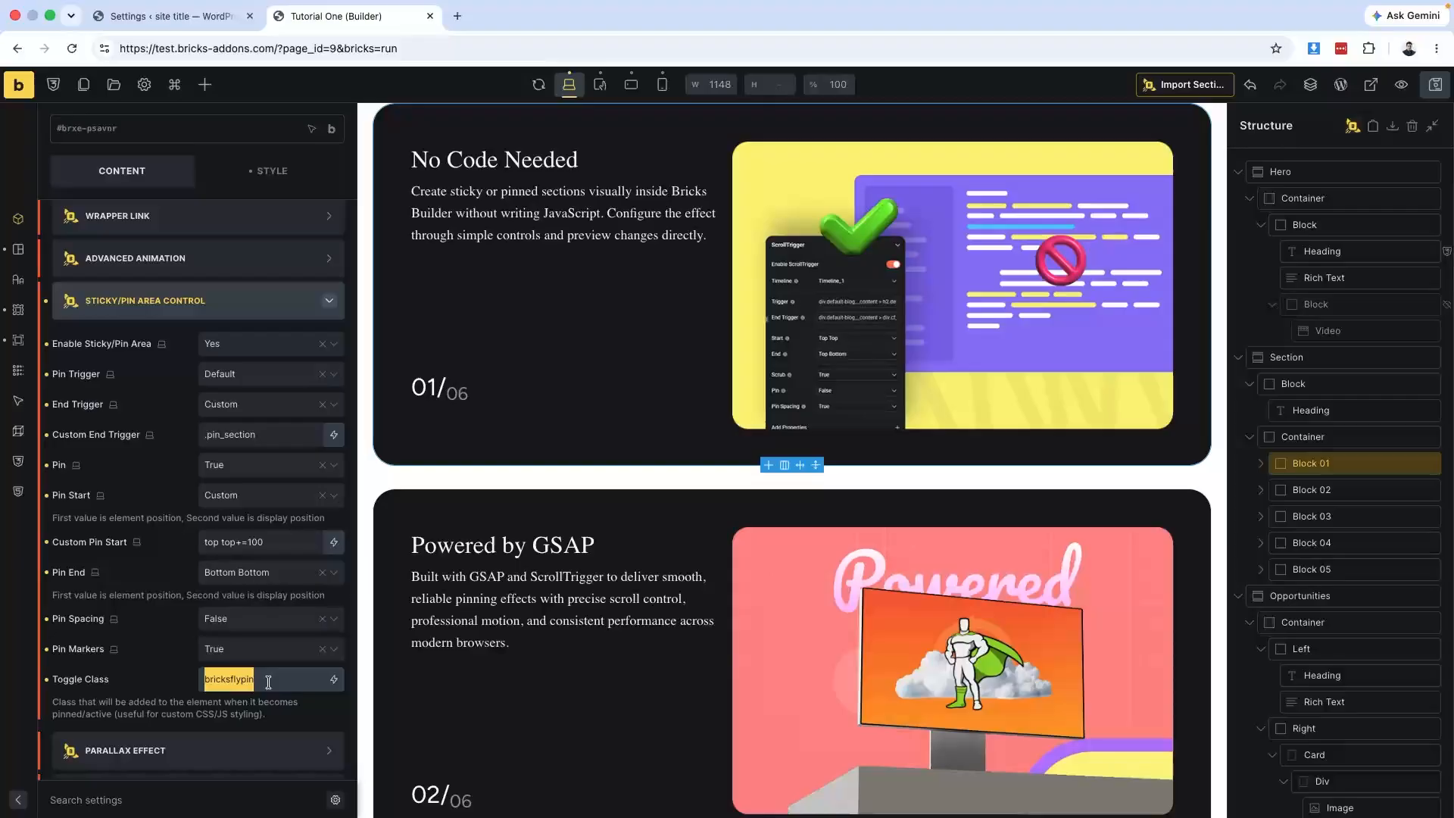
key("BackSpace")
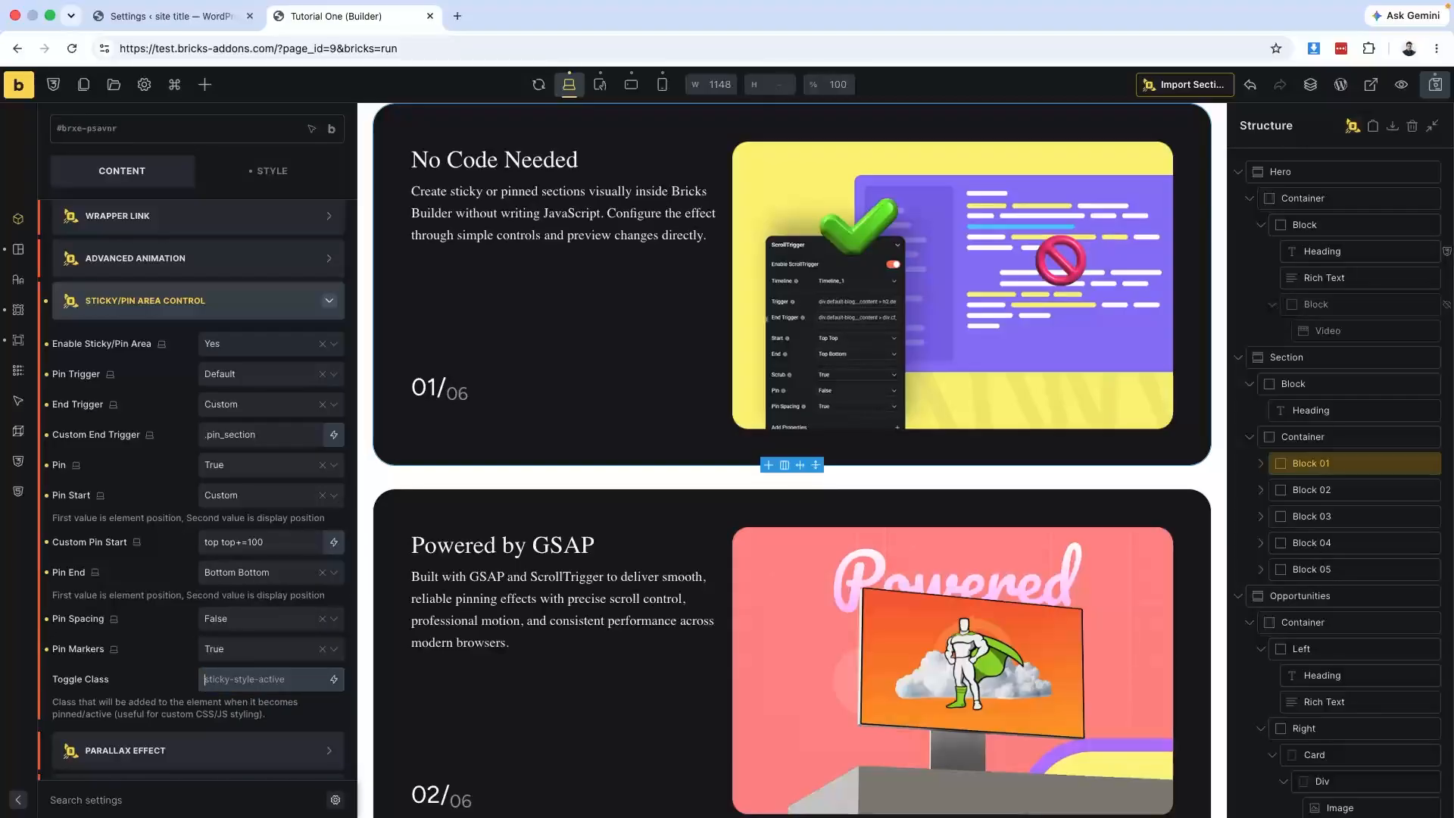
scroll(534, 457, "up", 3)
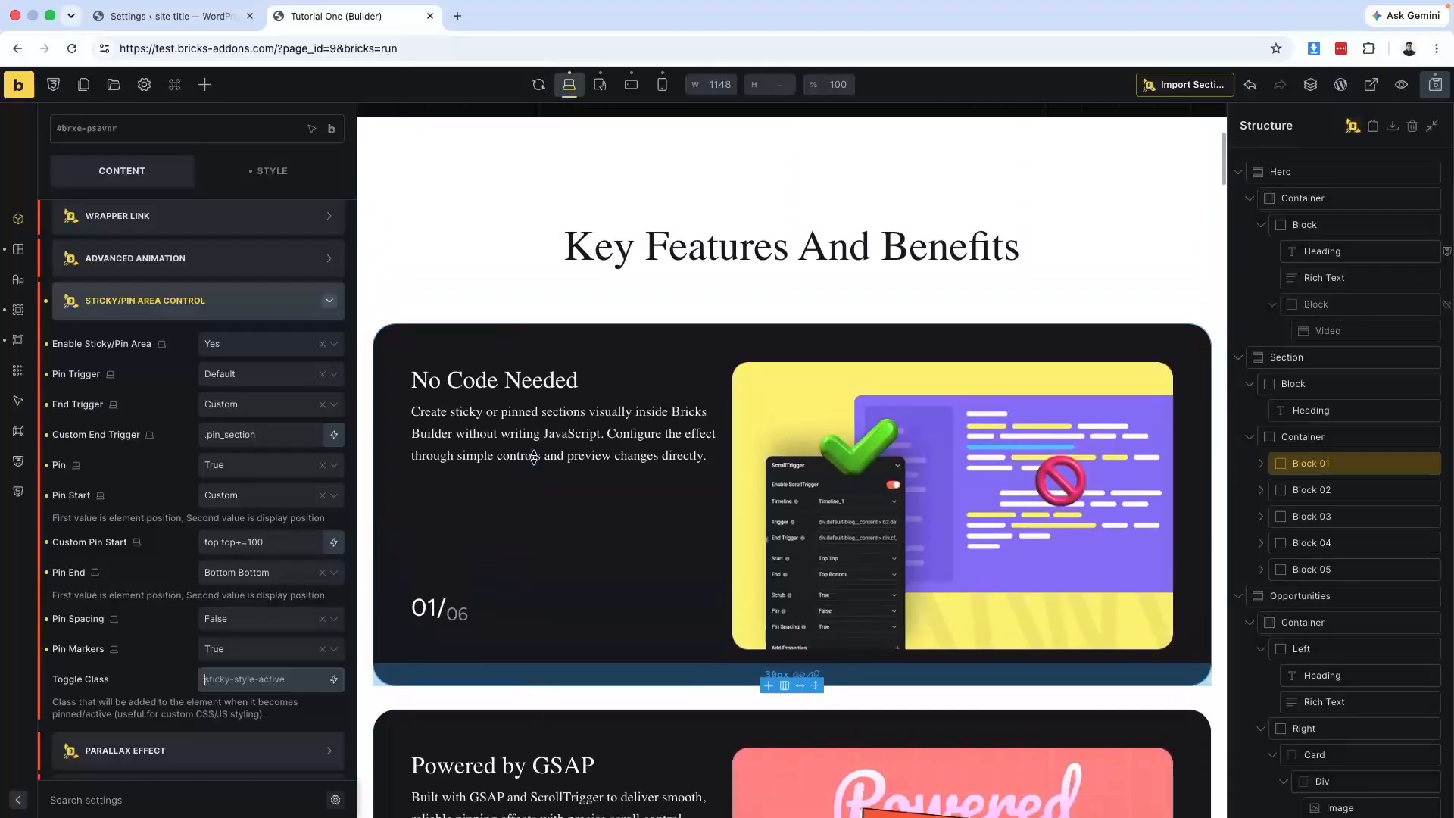
scroll(534, 457, "down", 3)
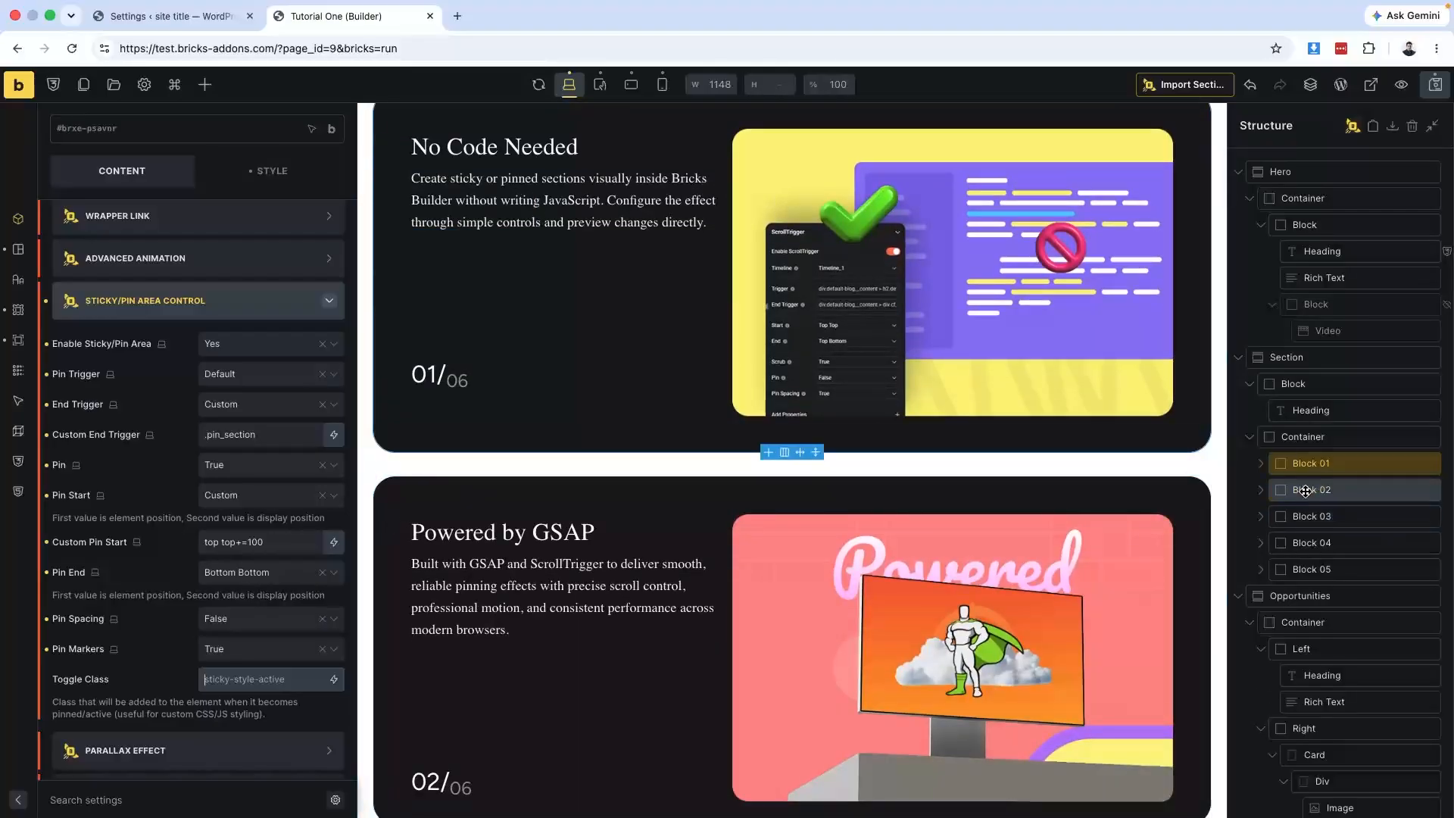
Enable Sticky/Pin Area on Block 02.
left_click(1306, 491)
left_click(243, 475)
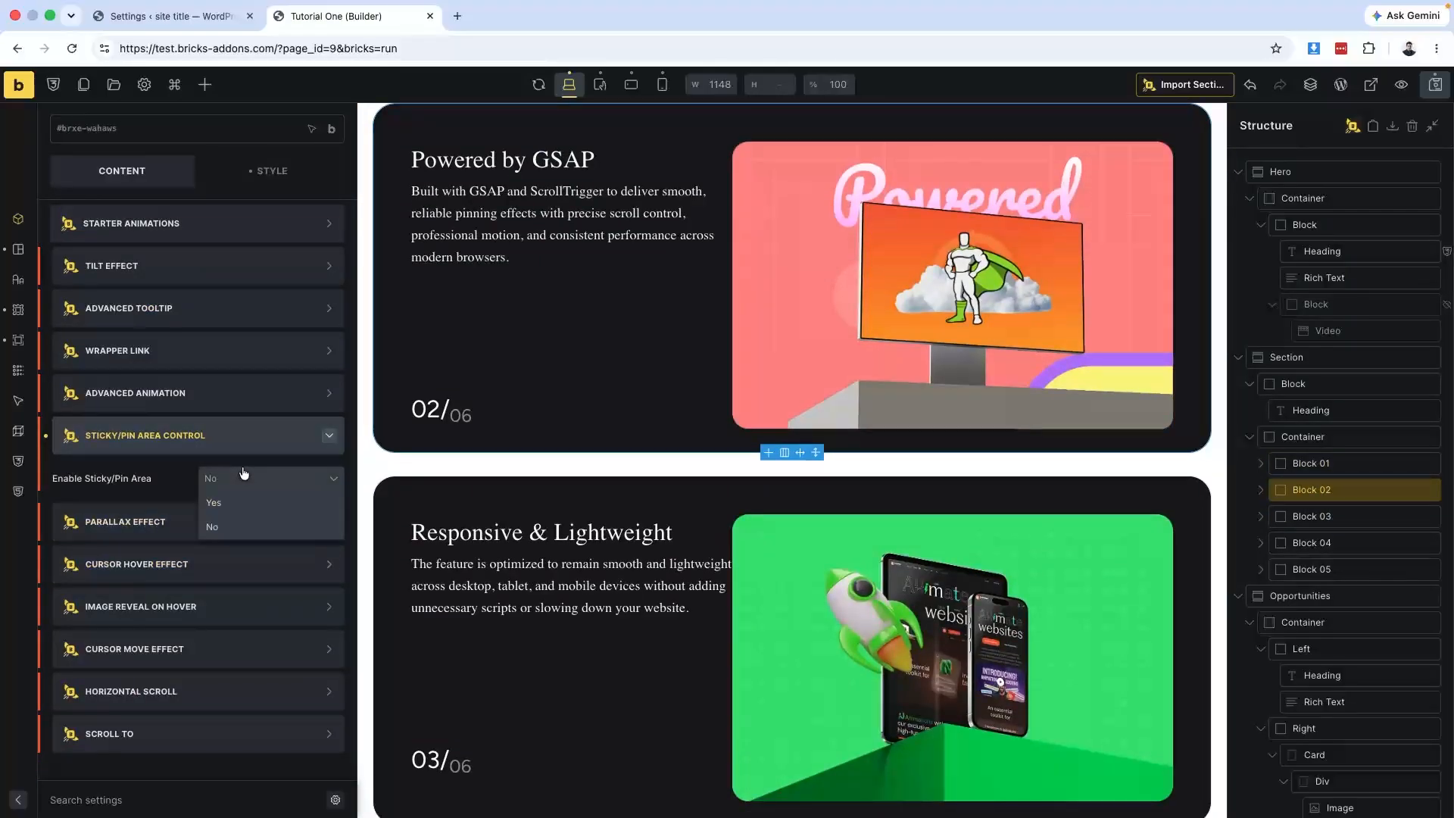
left_click(215, 503)
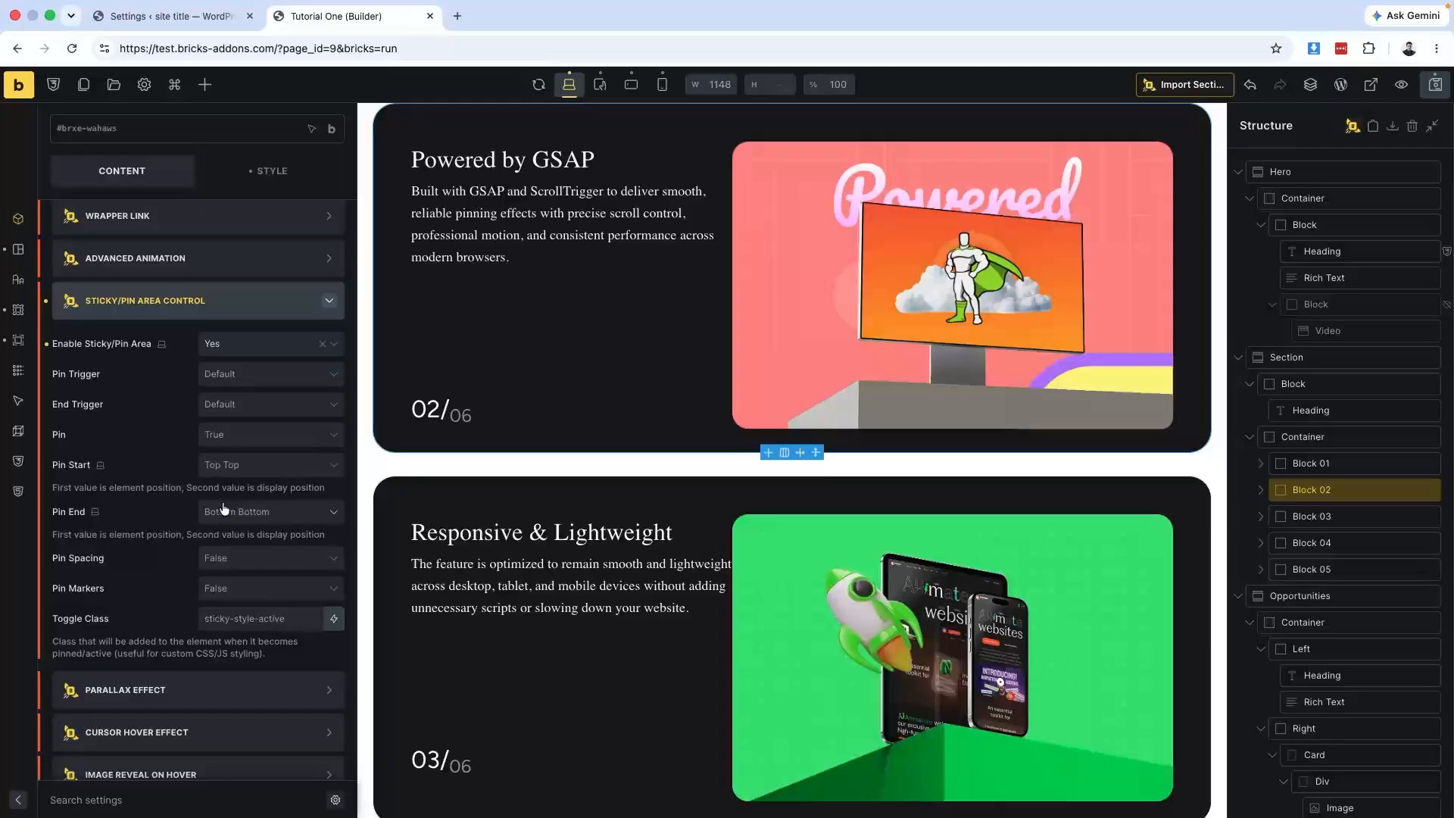
Set Block 02's End Trigger to Custom, using the .pin_section selector copied from Block 01's Custom End Trigger.
left_click(1332, 465)
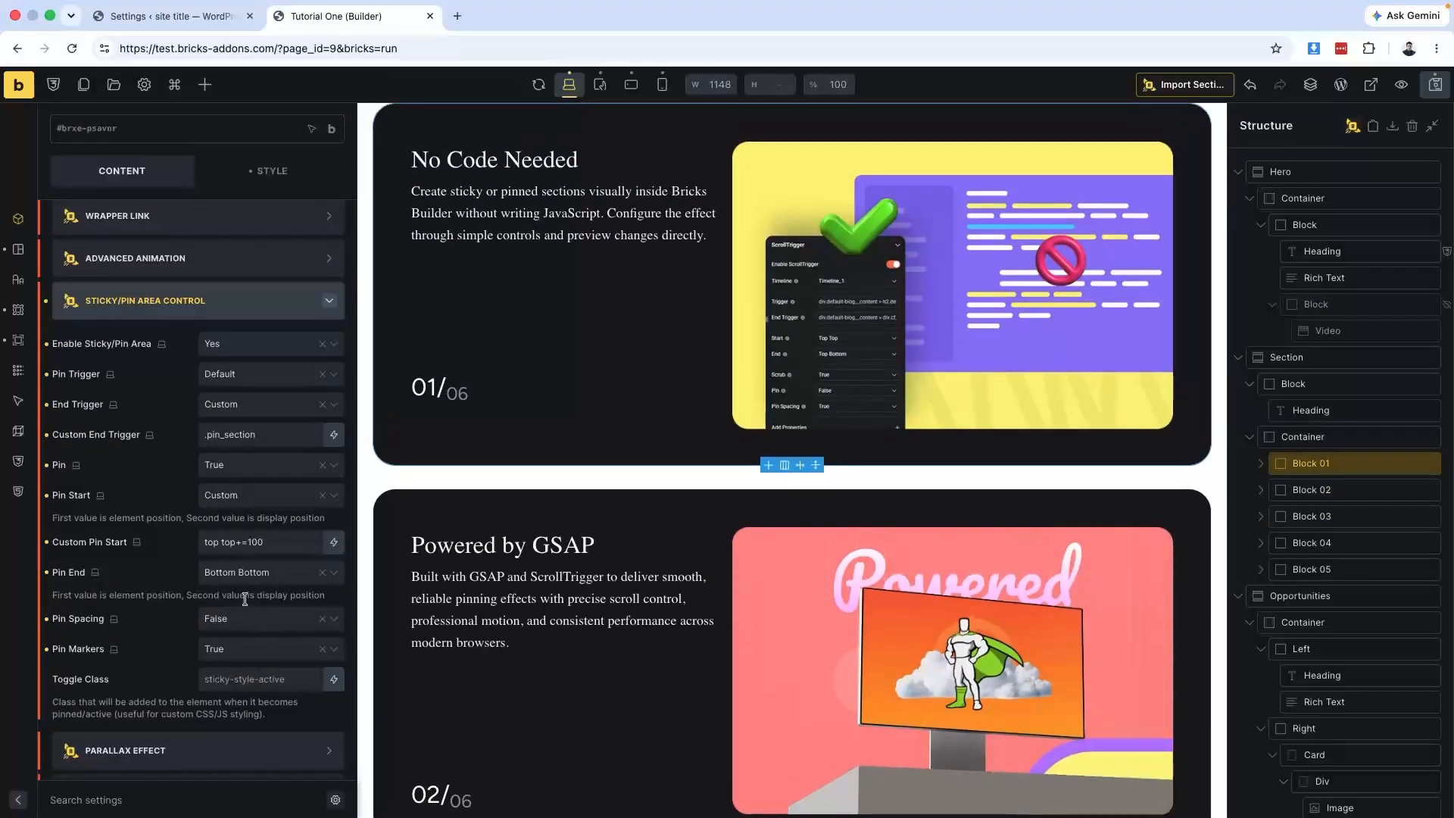
triple_click(247, 433)
key("ctrl+c")
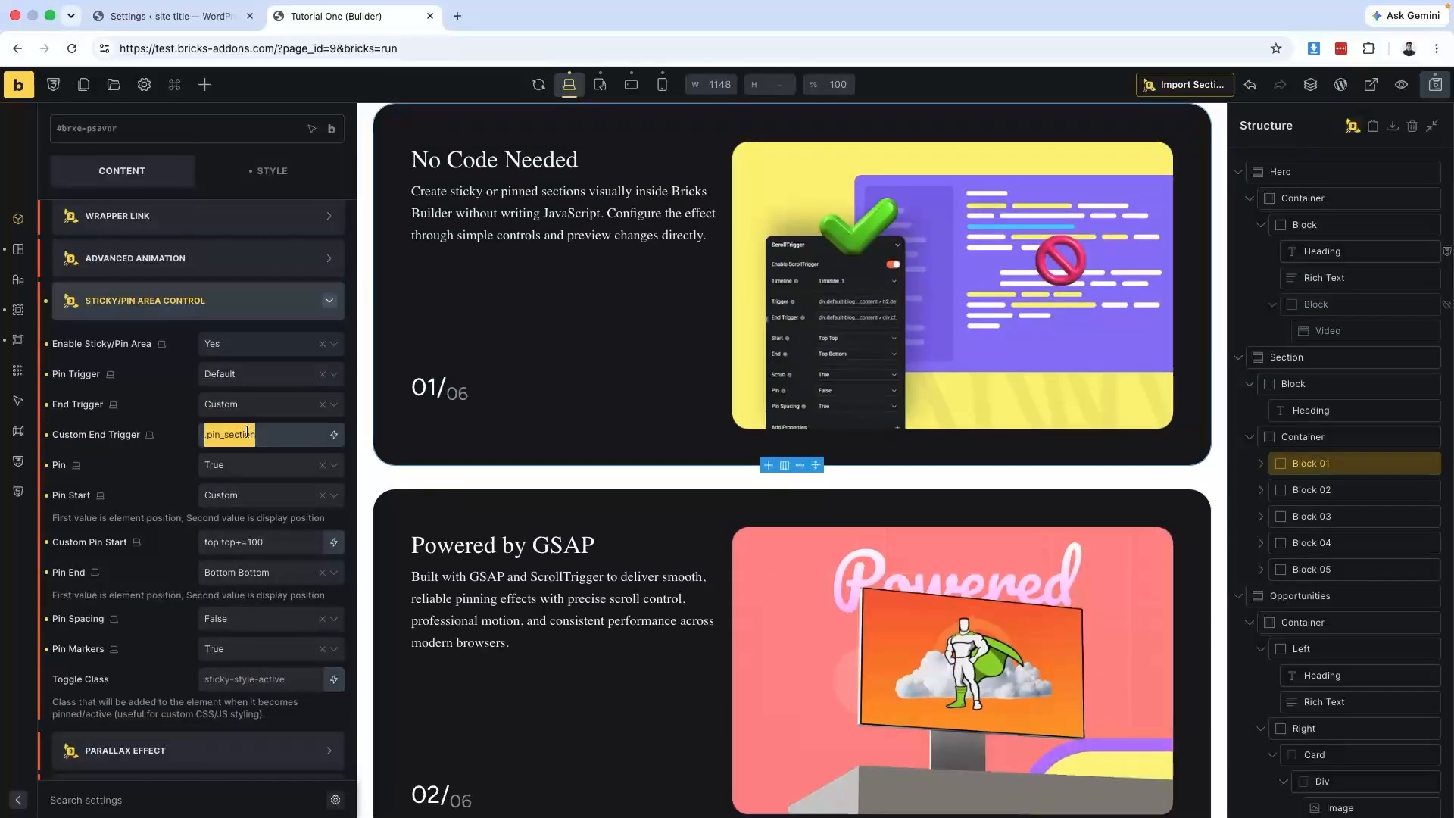
left_click(1312, 489)
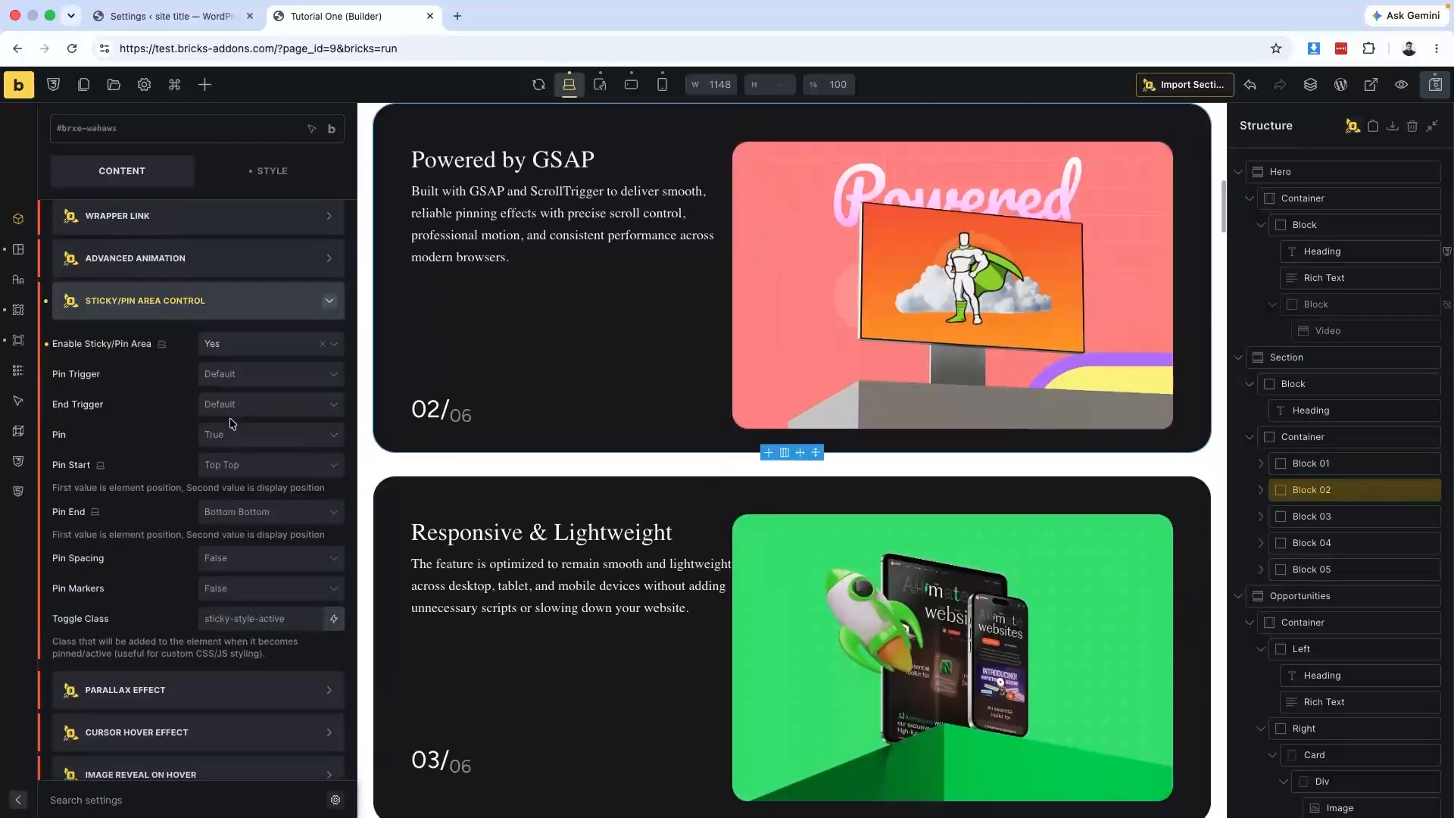
left_click(254, 372)
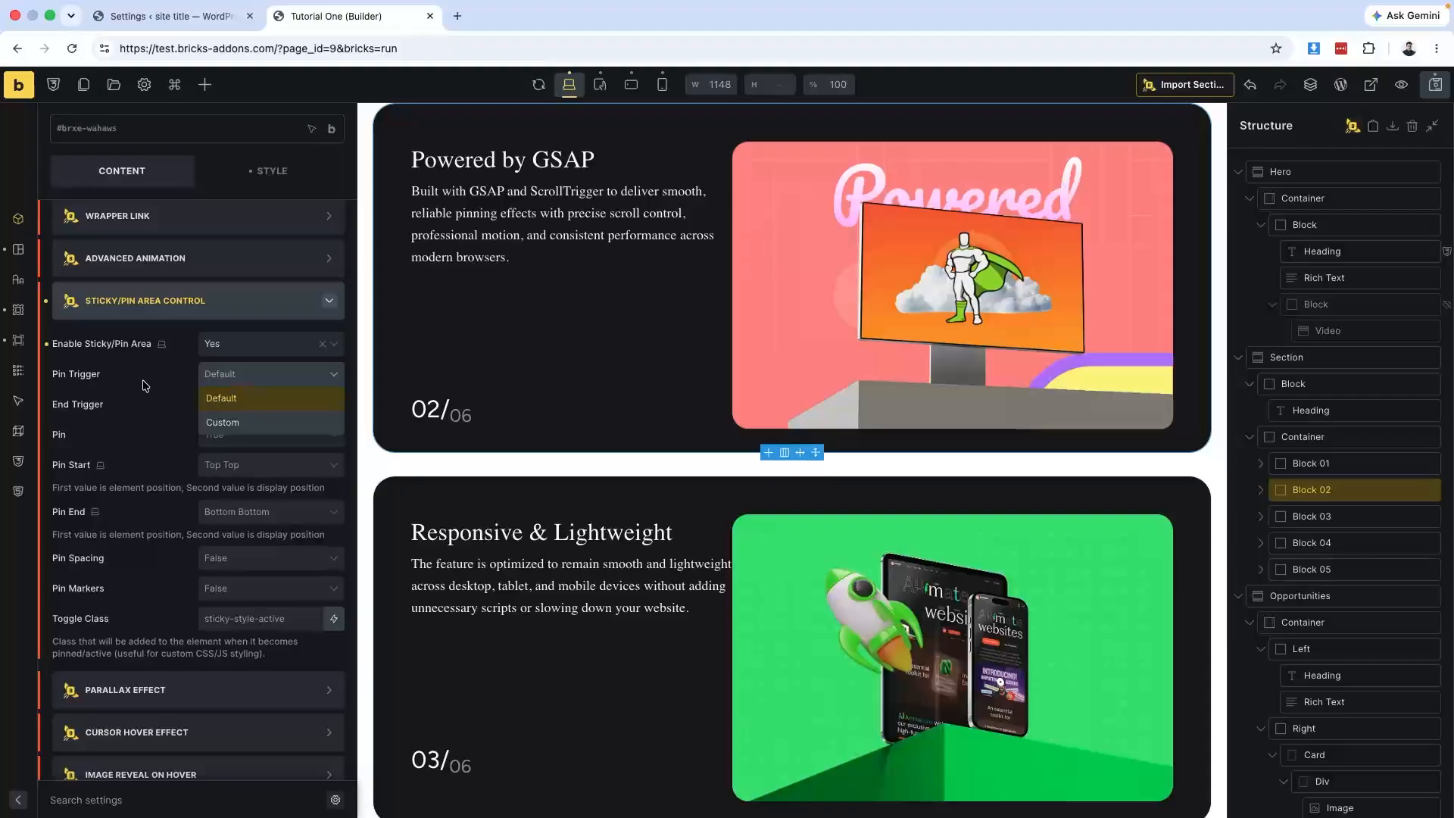
left_click(145, 385)
left_click(260, 406)
left_click(227, 453)
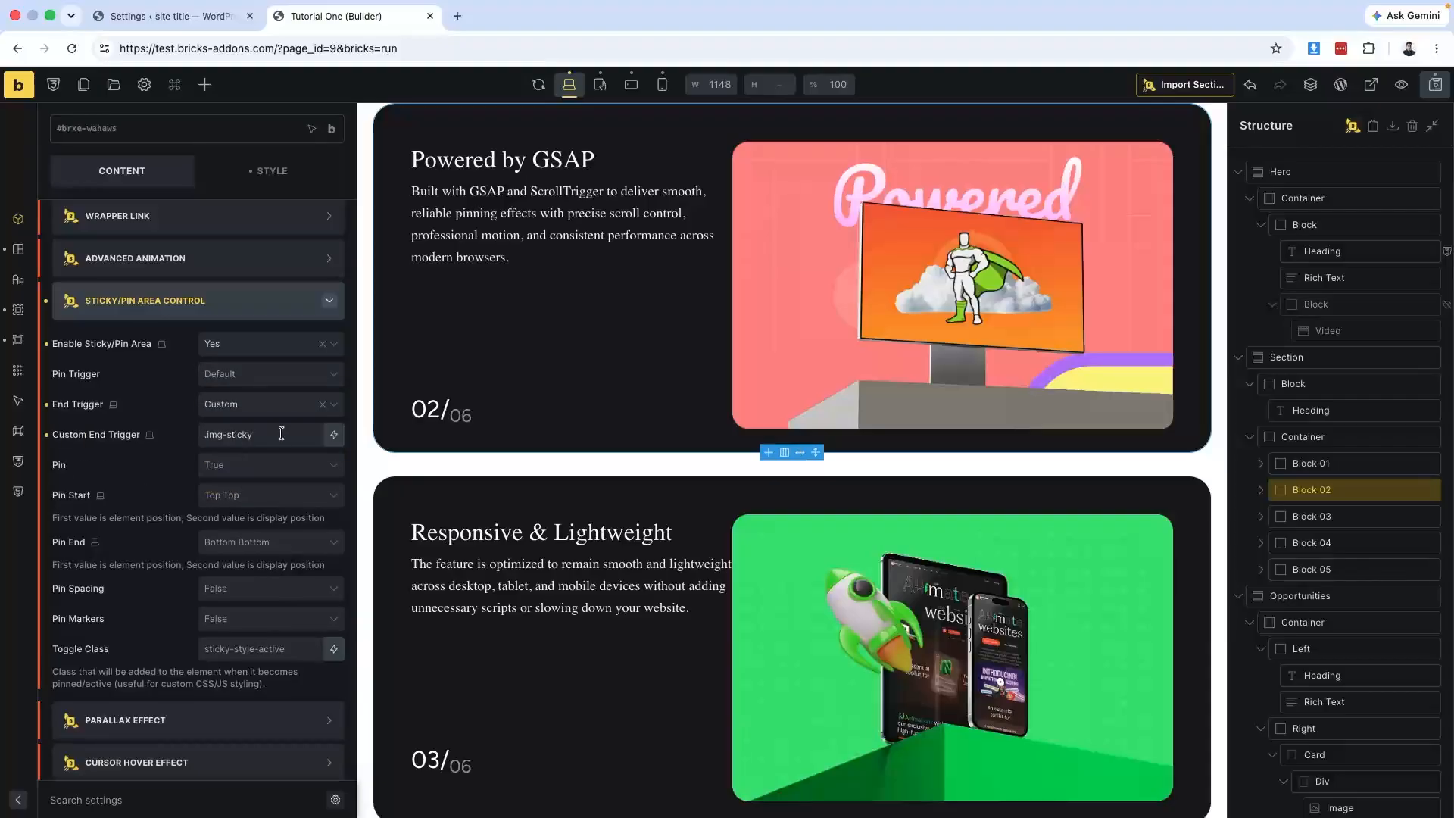
left_click(257, 435)
key("ctrl+v")
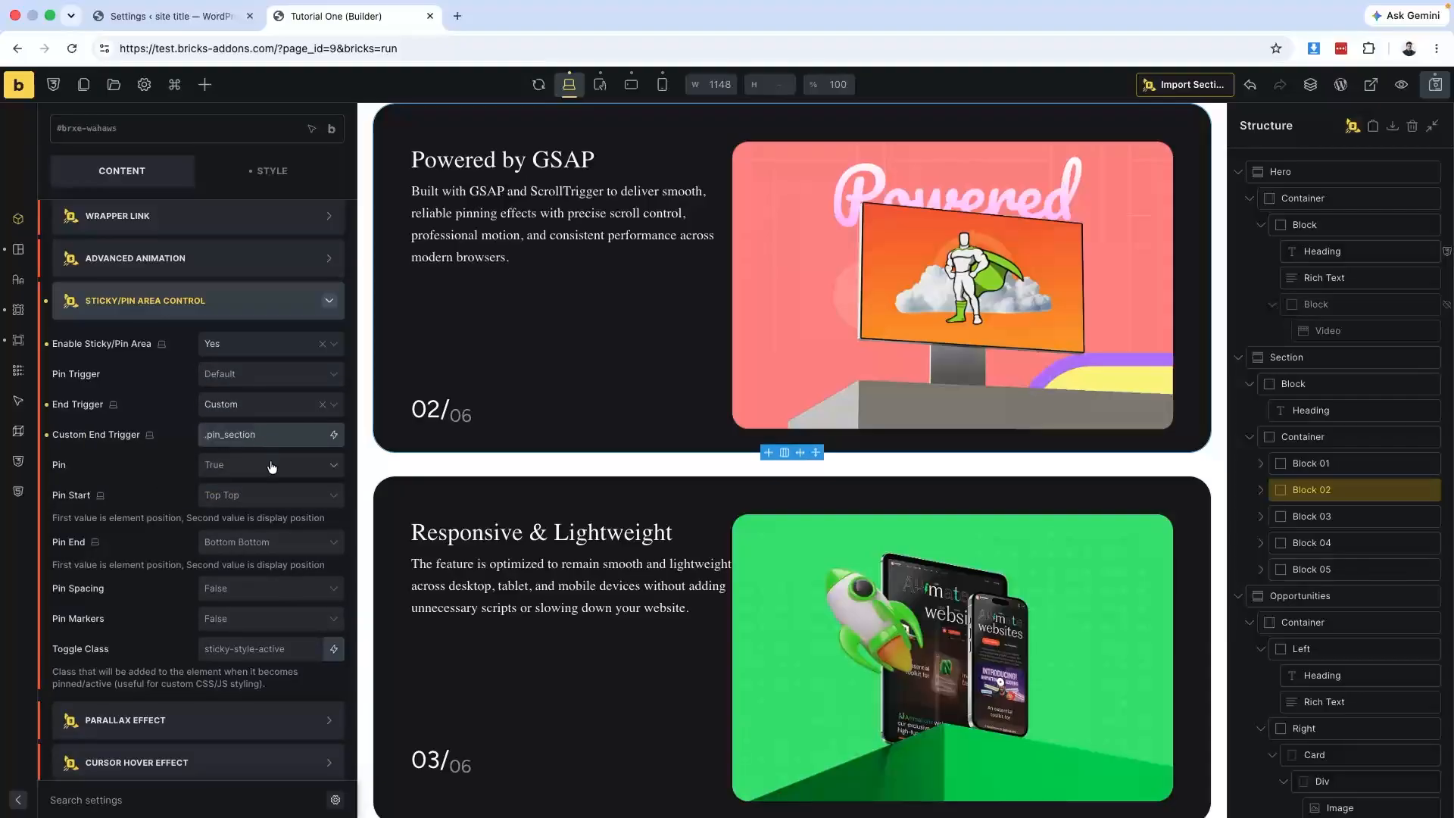
Set Block 02's Pin Start to Custom with the value top top+=120 and save the page.
left_click(251, 472)
left_click(132, 473)
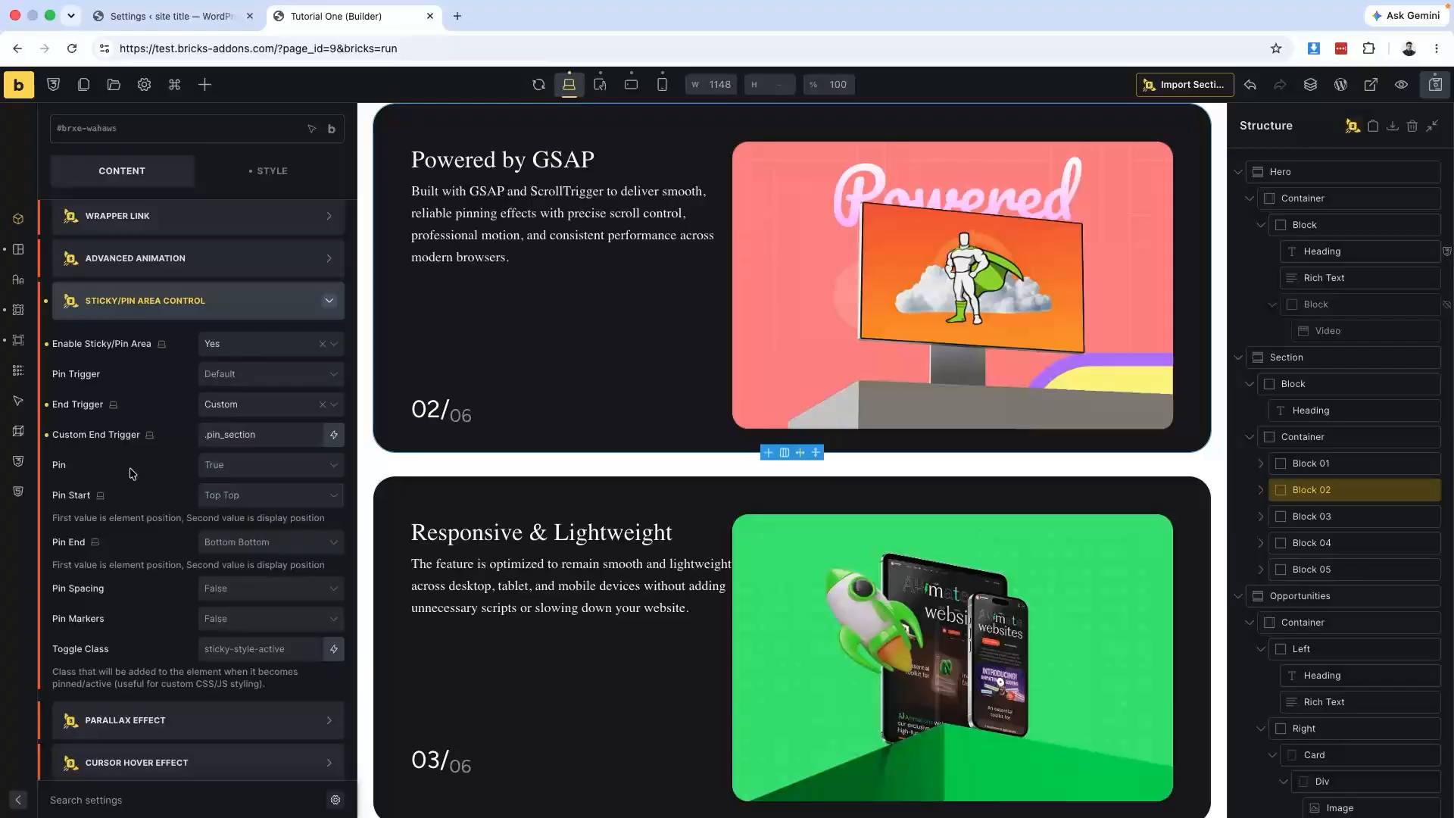
left_click(250, 496)
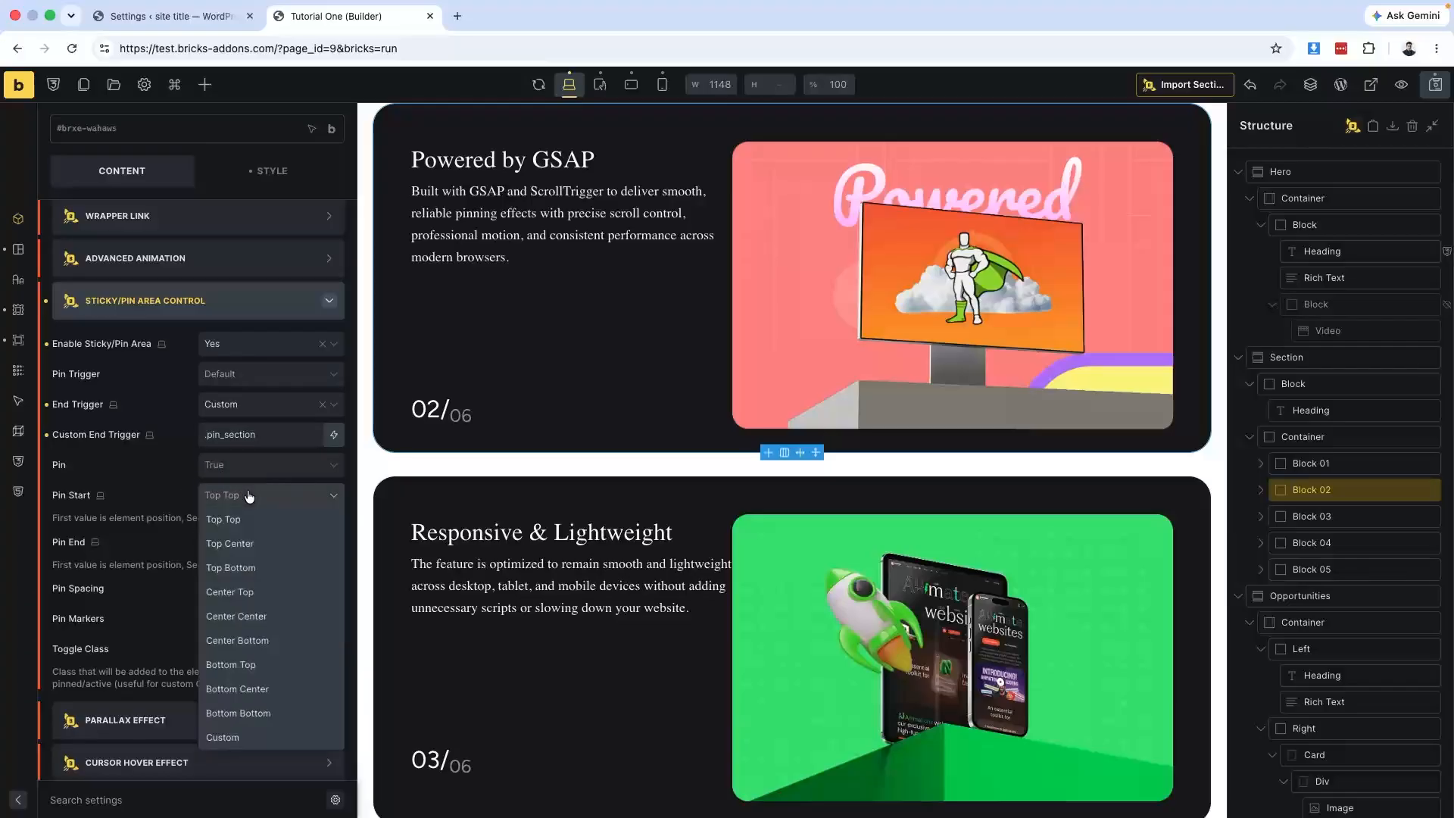
left_click(225, 739)
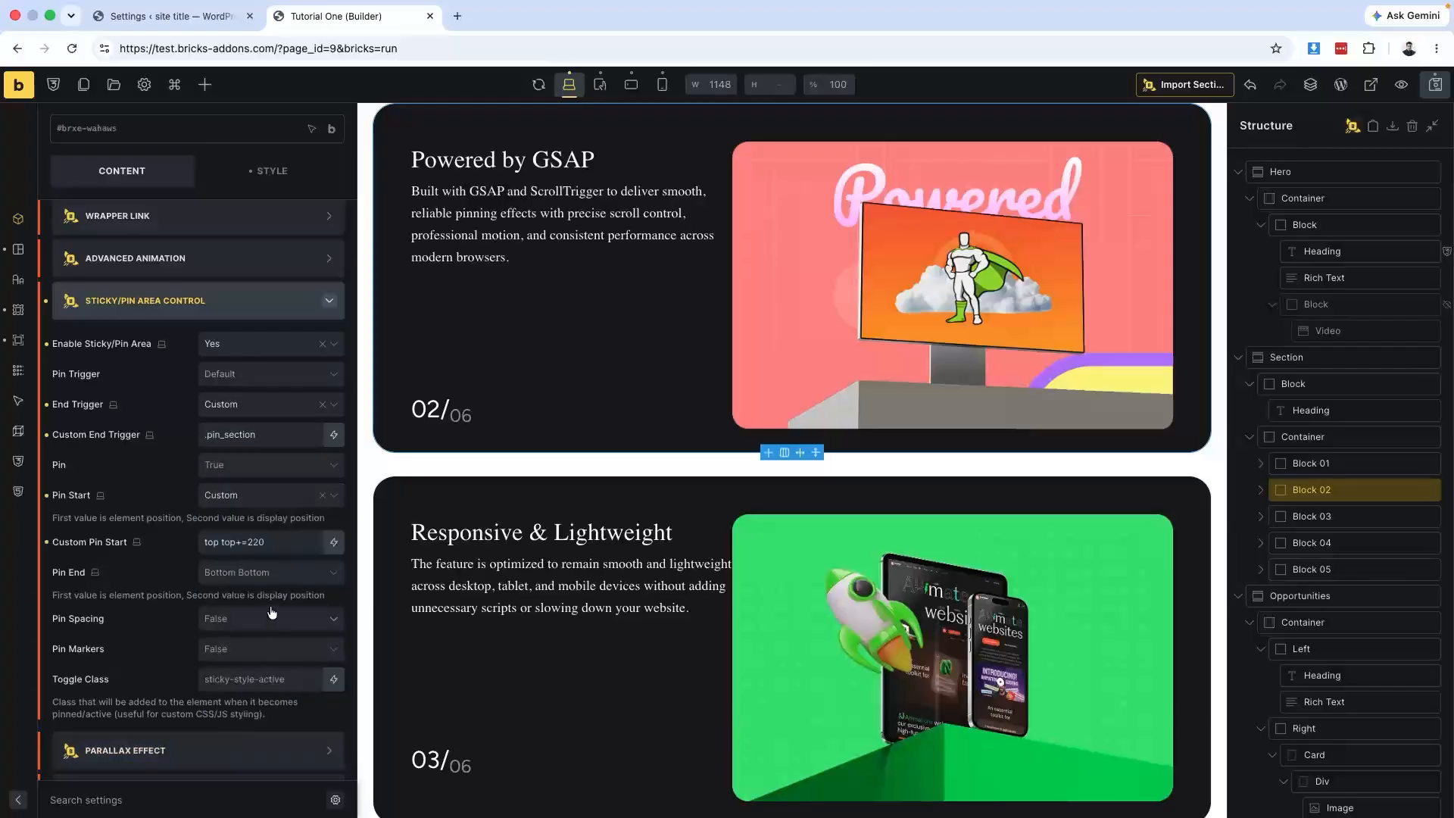
left_click(255, 542)
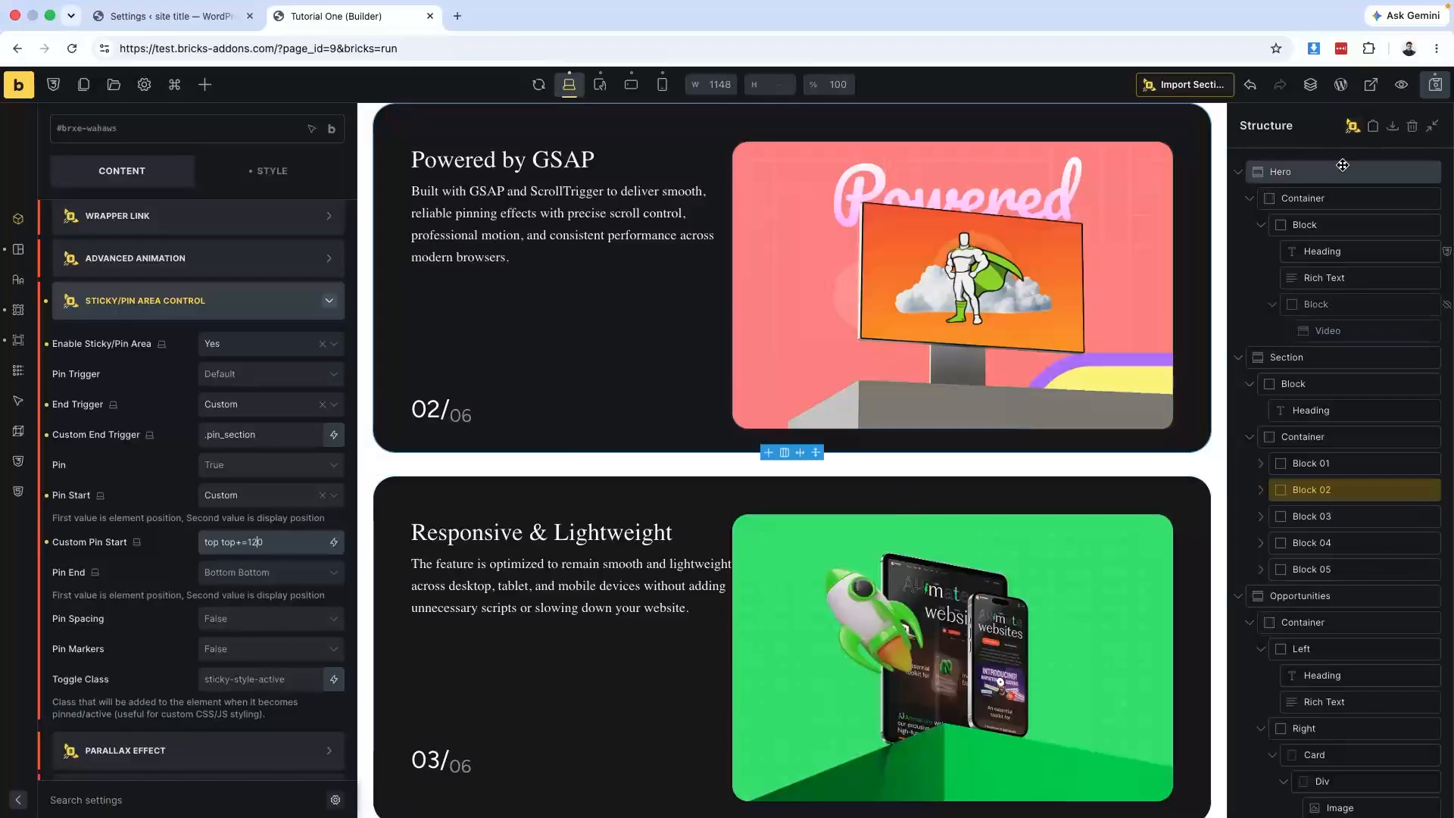
left_click(1435, 84)
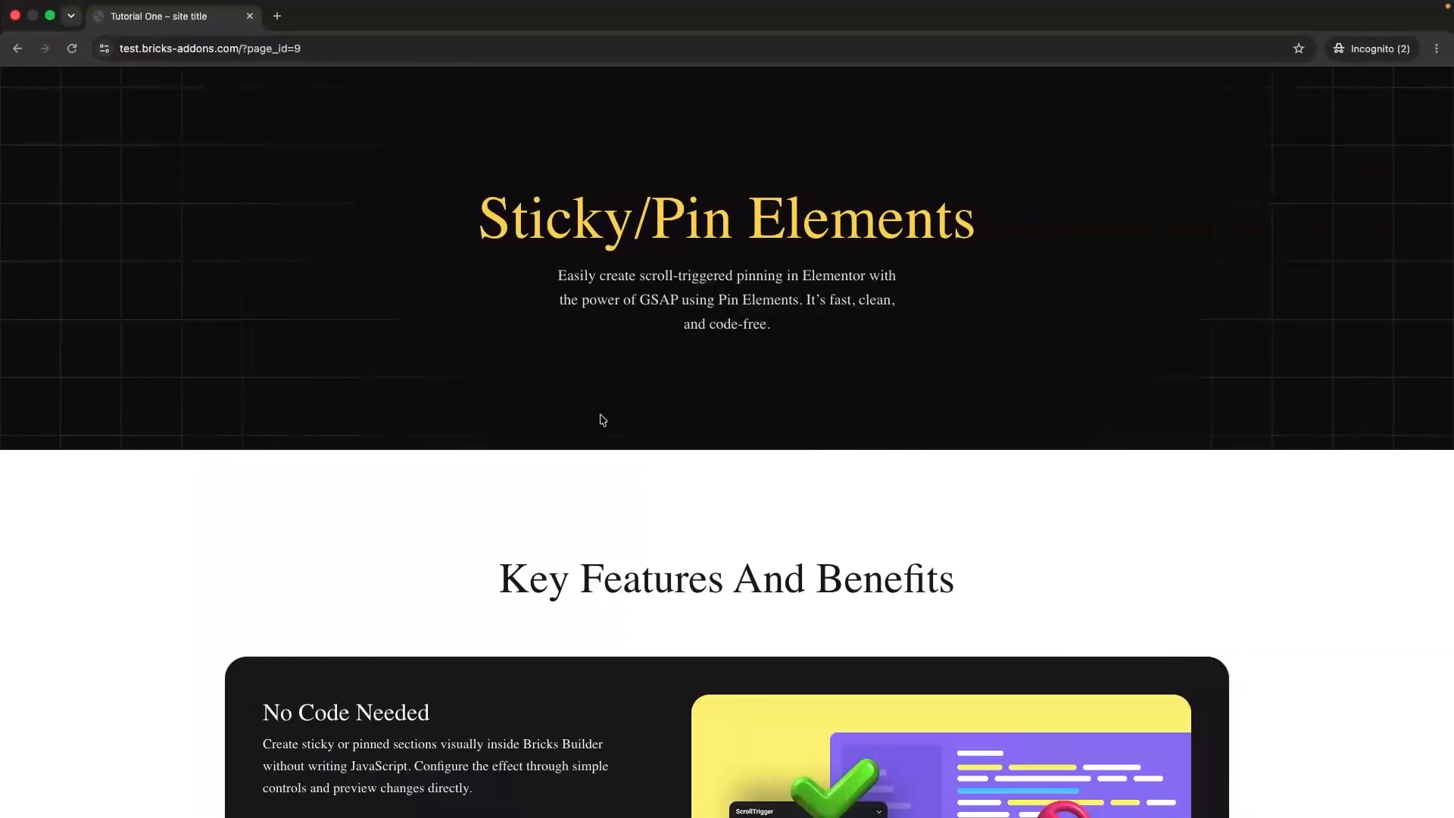
Check on the live page how Block 02 pins over Block 01 in the Key Features section.
scroll(602, 419, "down", 3)
scroll(602, 419, "down", 6)
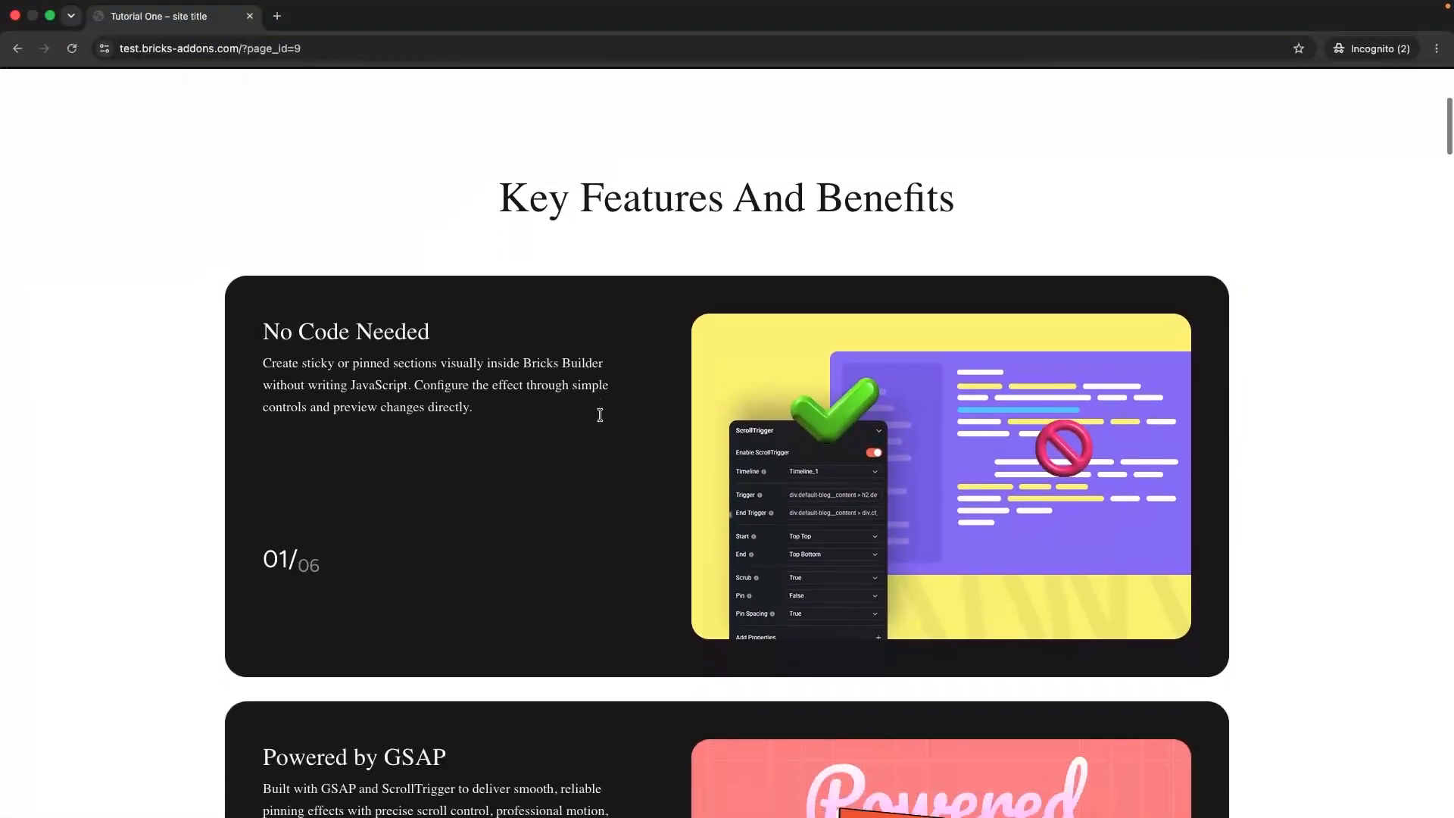
scroll(601, 415, "down", 5)
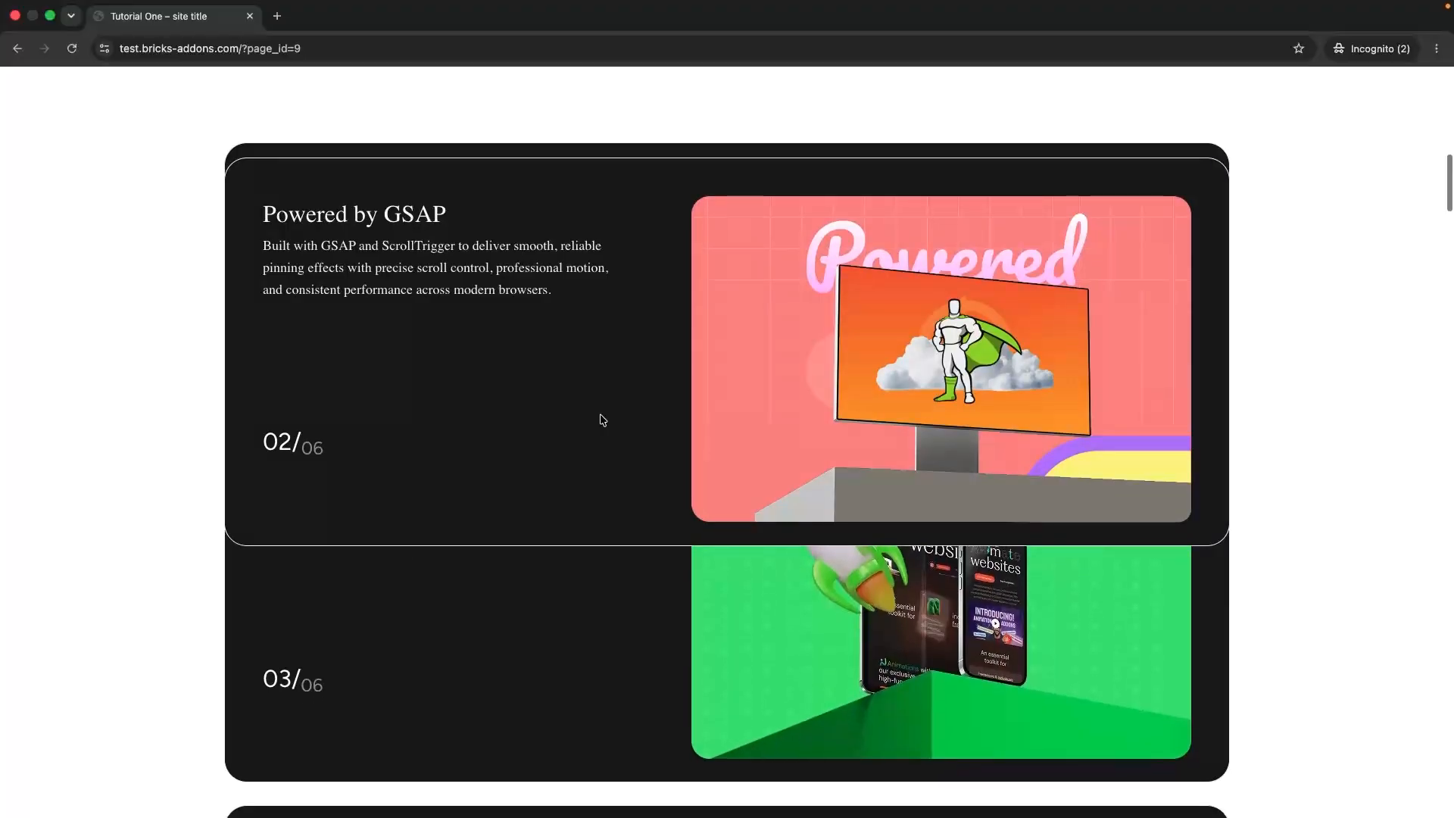
Back in the builder, enable Sticky/Pin Area on Block 03.
key("ctrl+Left")
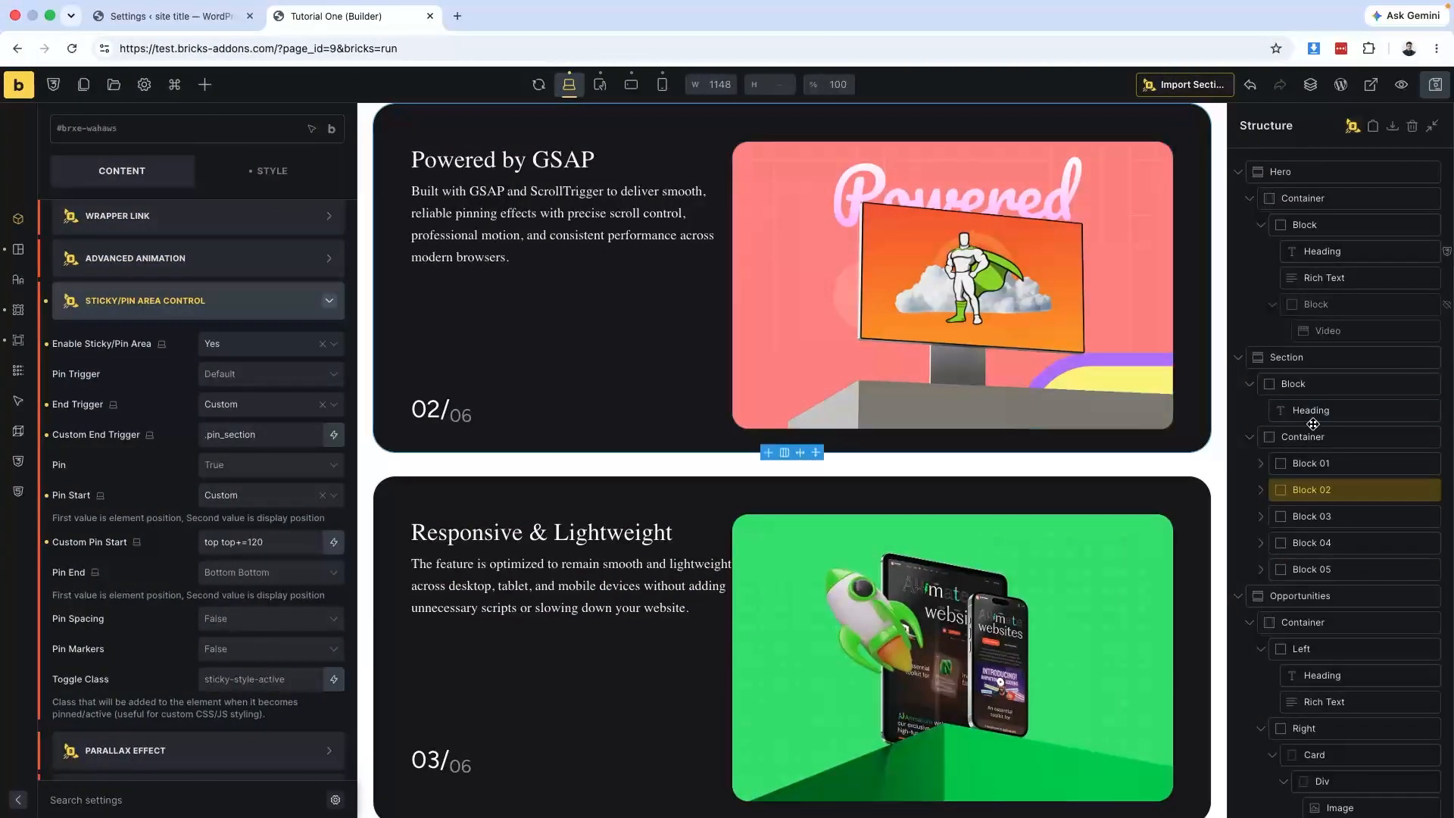
left_click(1312, 515)
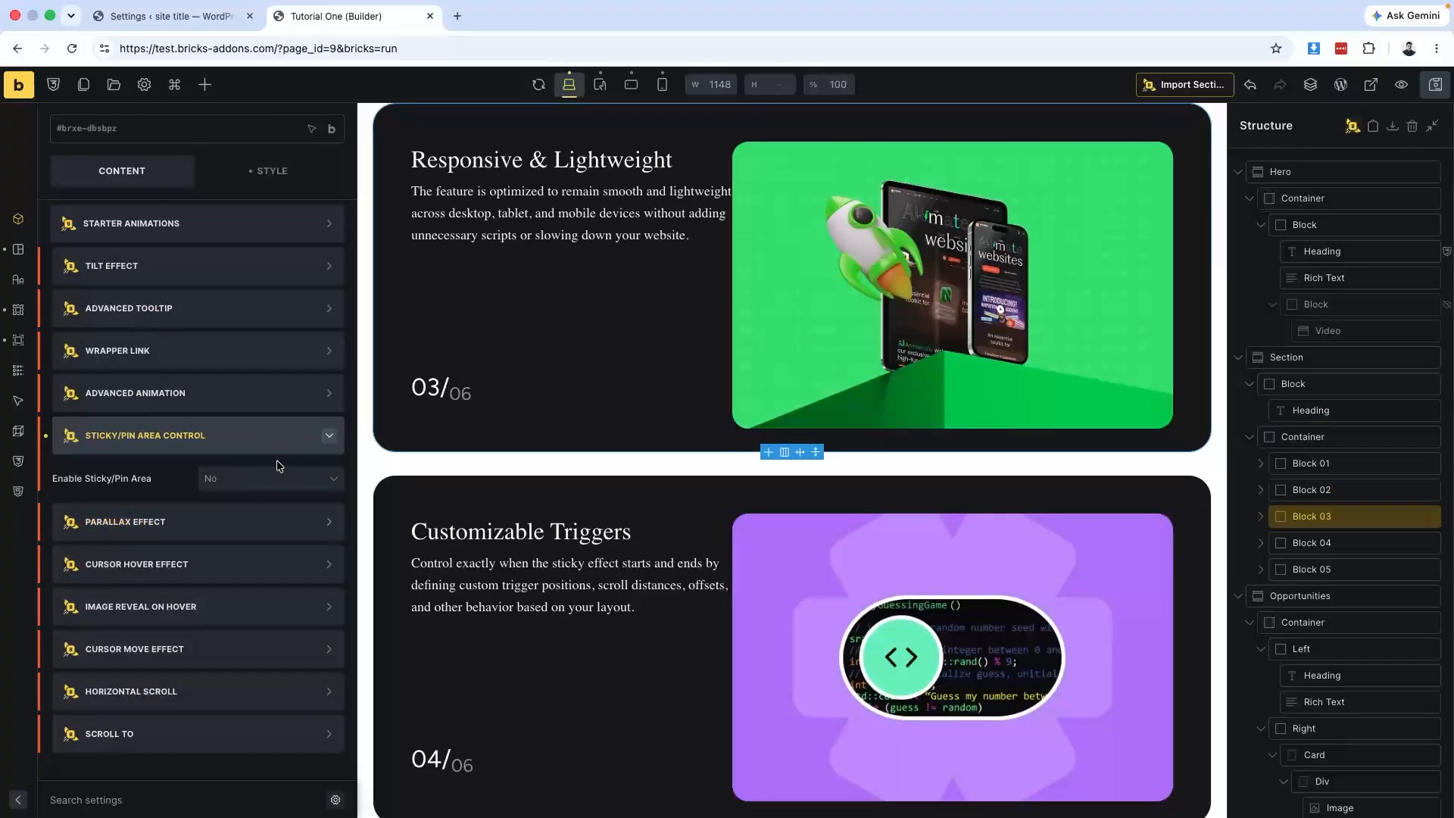
left_click(256, 479)
left_click(215, 504)
scroll(215, 504, "down", 2)
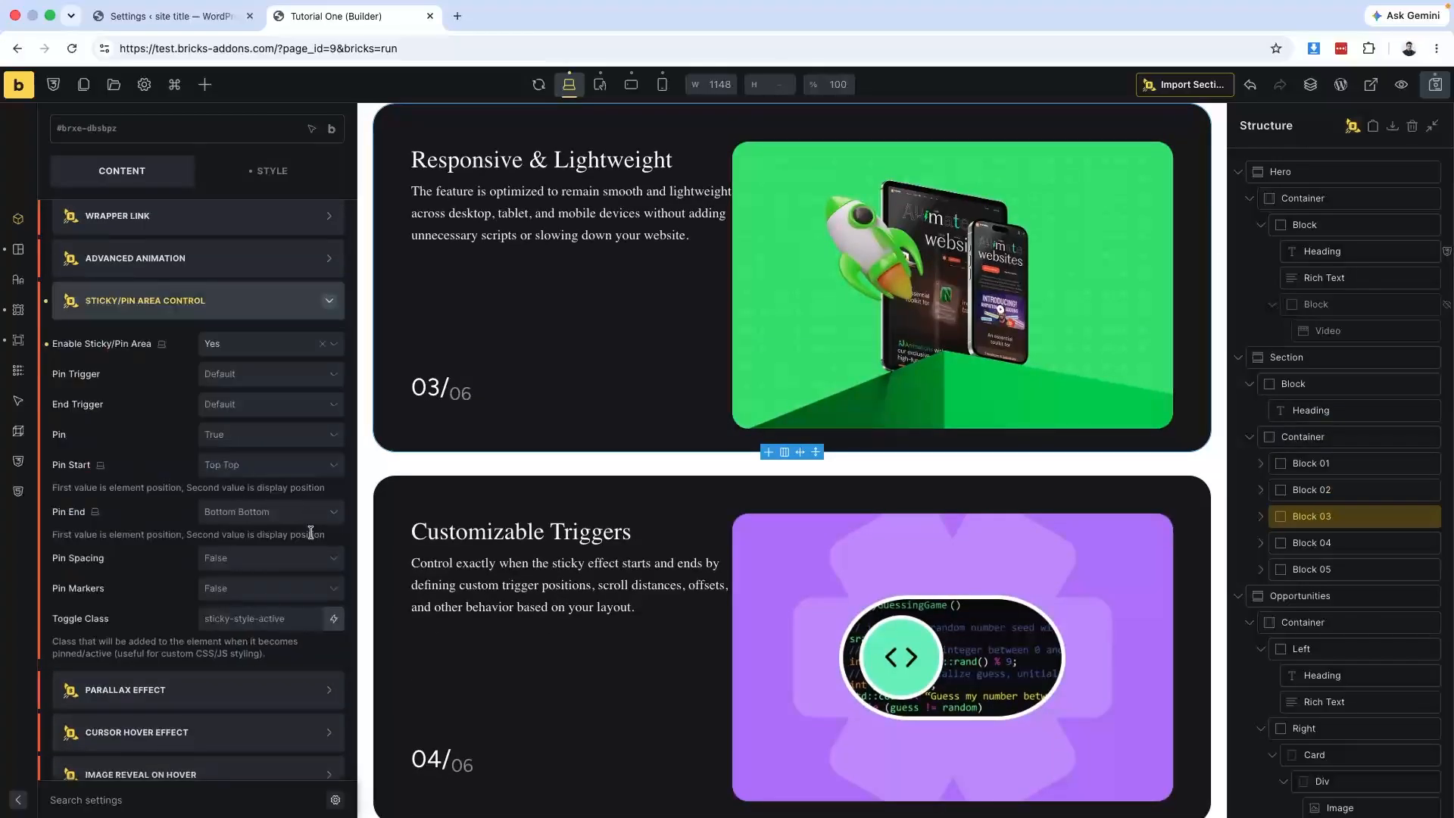
Set Block 03's End Trigger to Custom with the .pin_section selector.
left_click(251, 375)
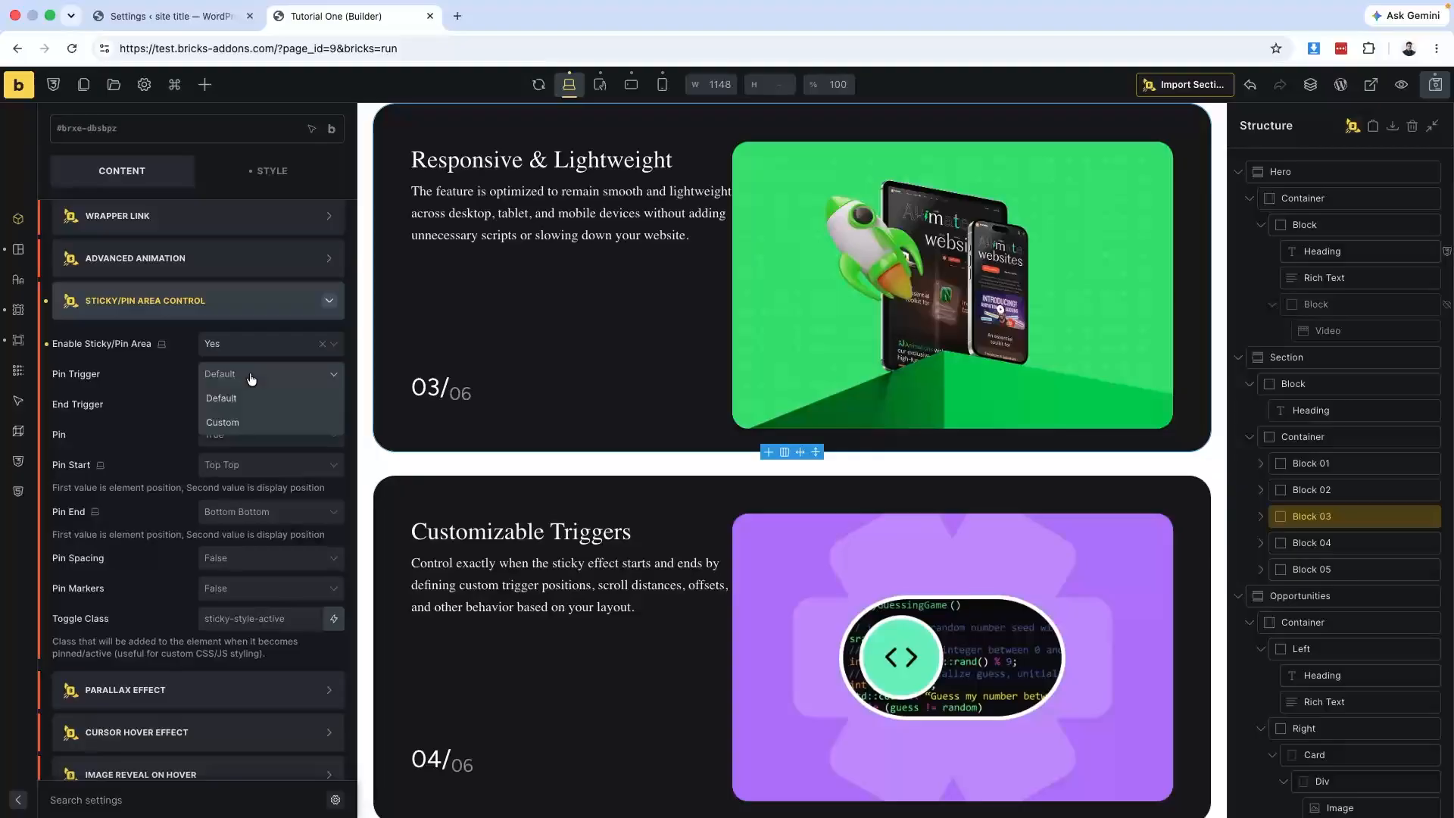
left_click(250, 403)
left_click(231, 452)
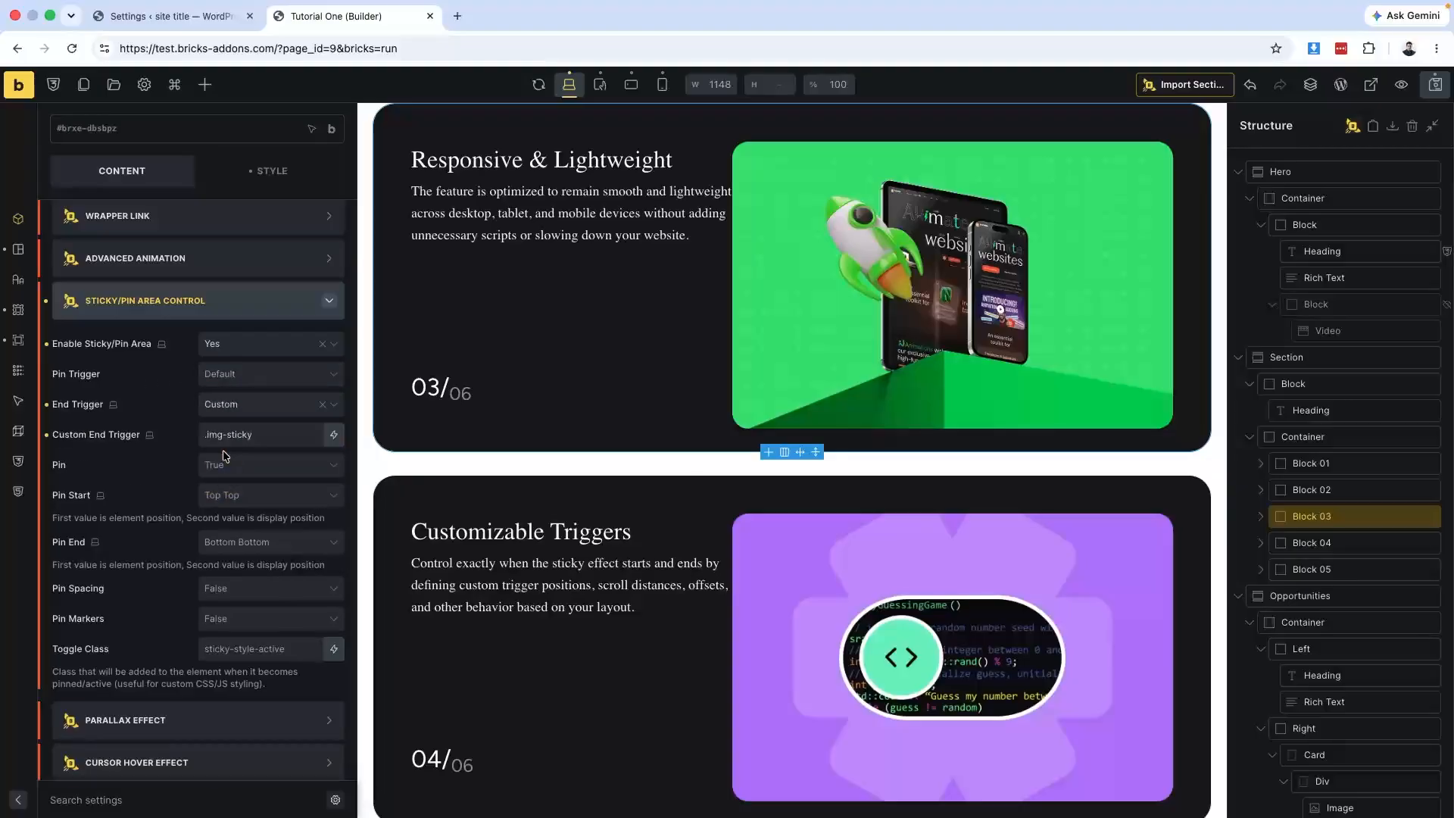
left_click(254, 425)
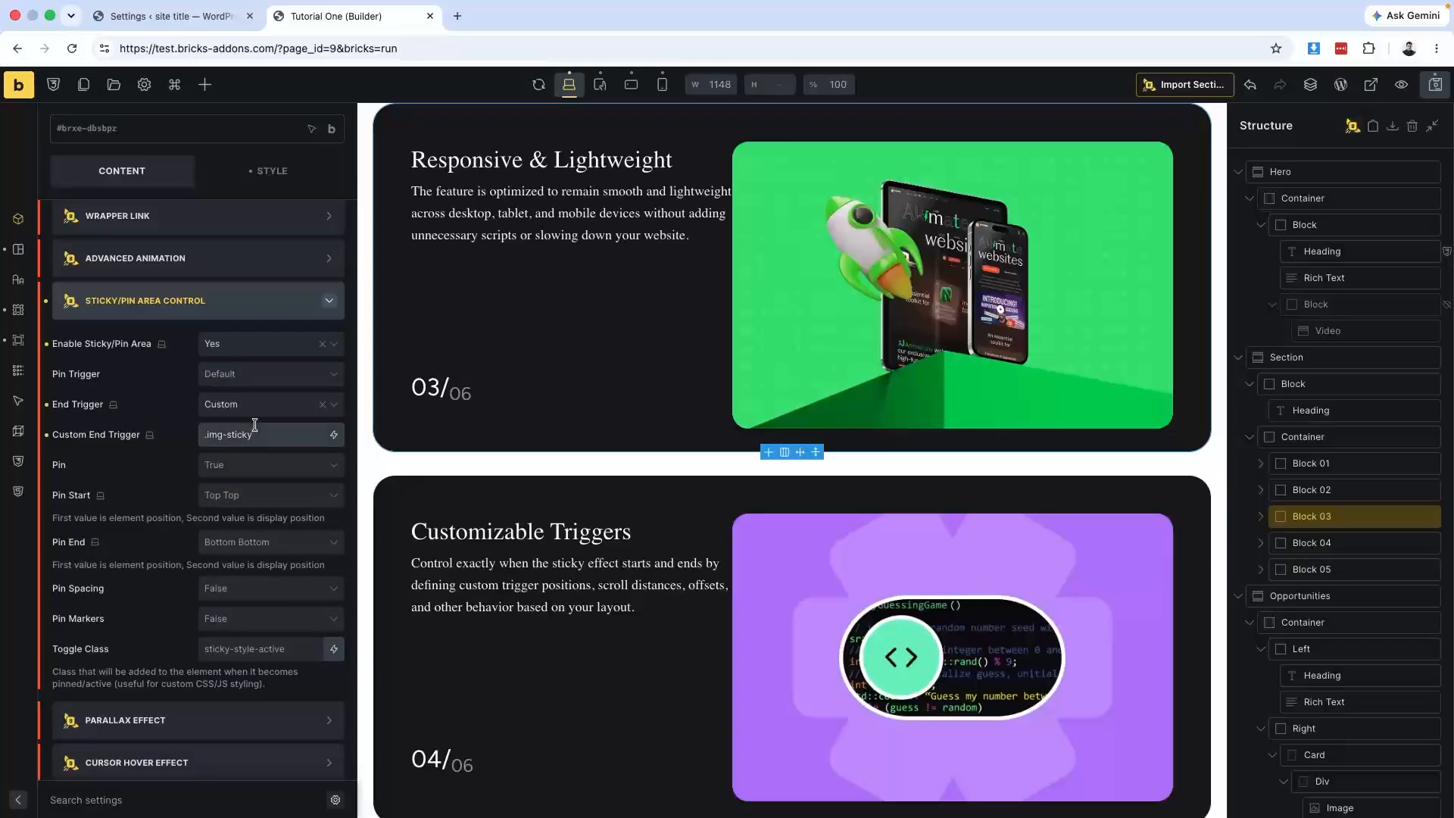
key("super+v")
key("super+a")
key("super+v")
Set Block 03's Pin Start to Custom with the value top top+=140.
left_click(254, 498)
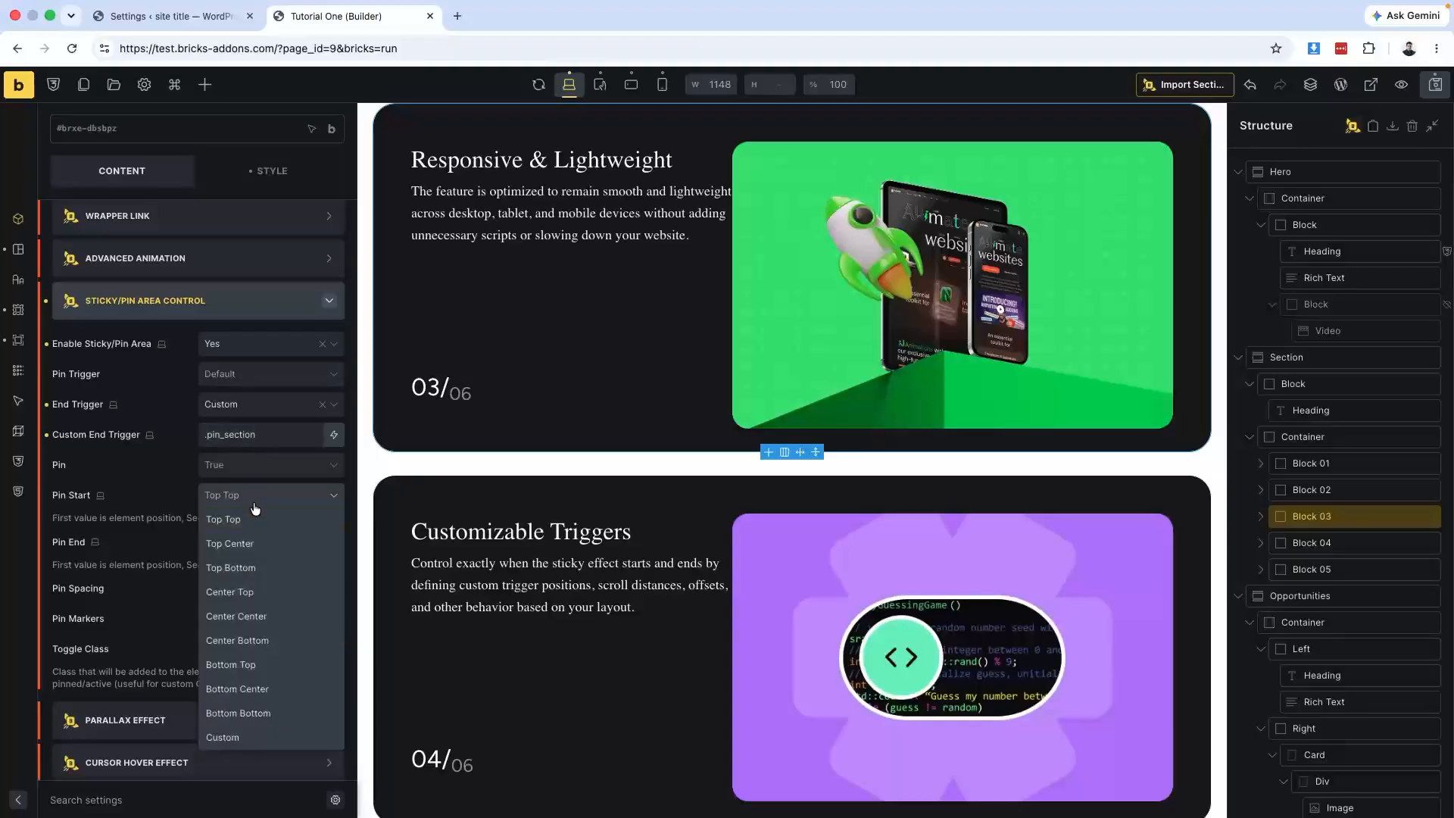
left_click(232, 745)
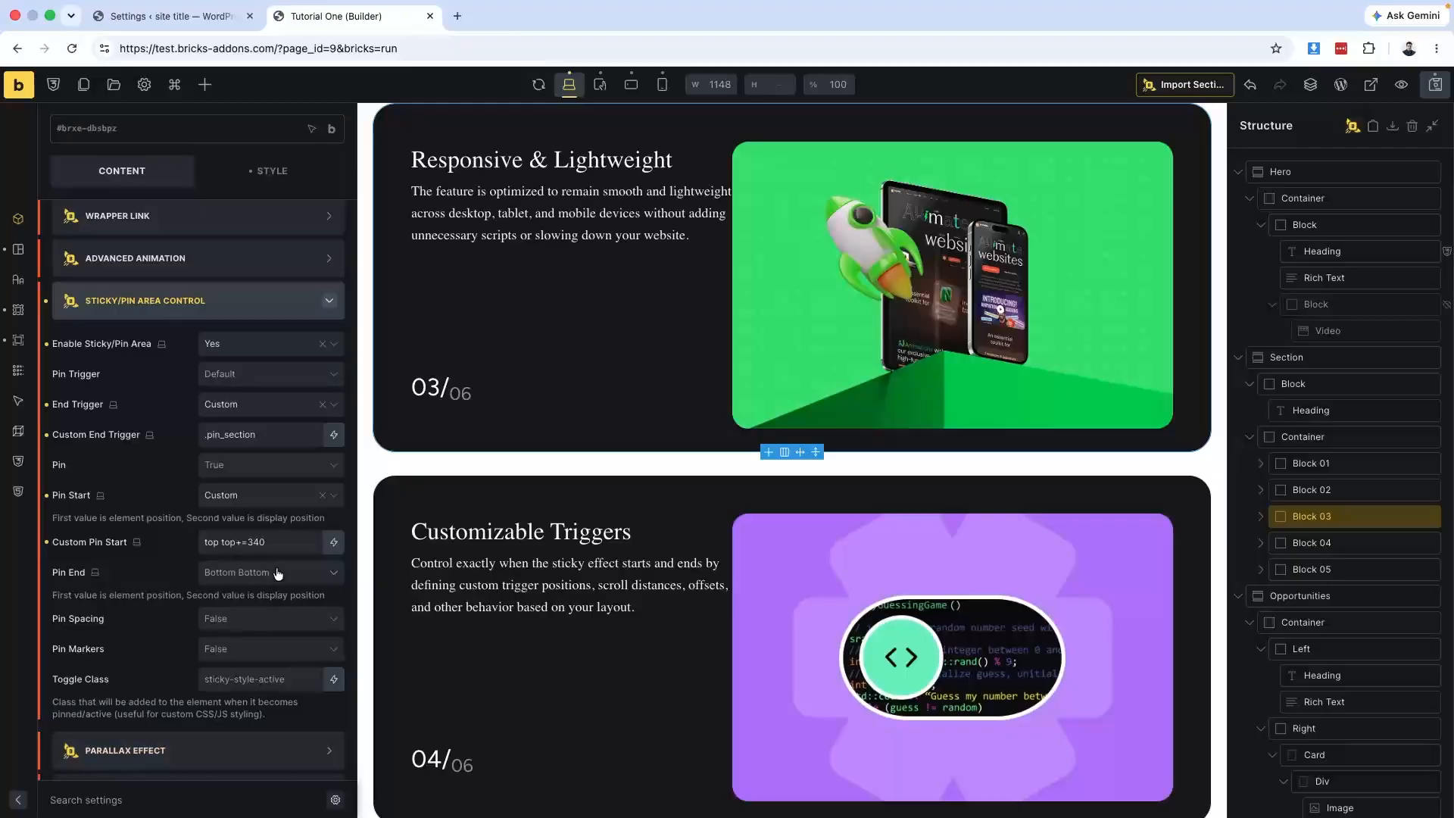
left_click(247, 542)
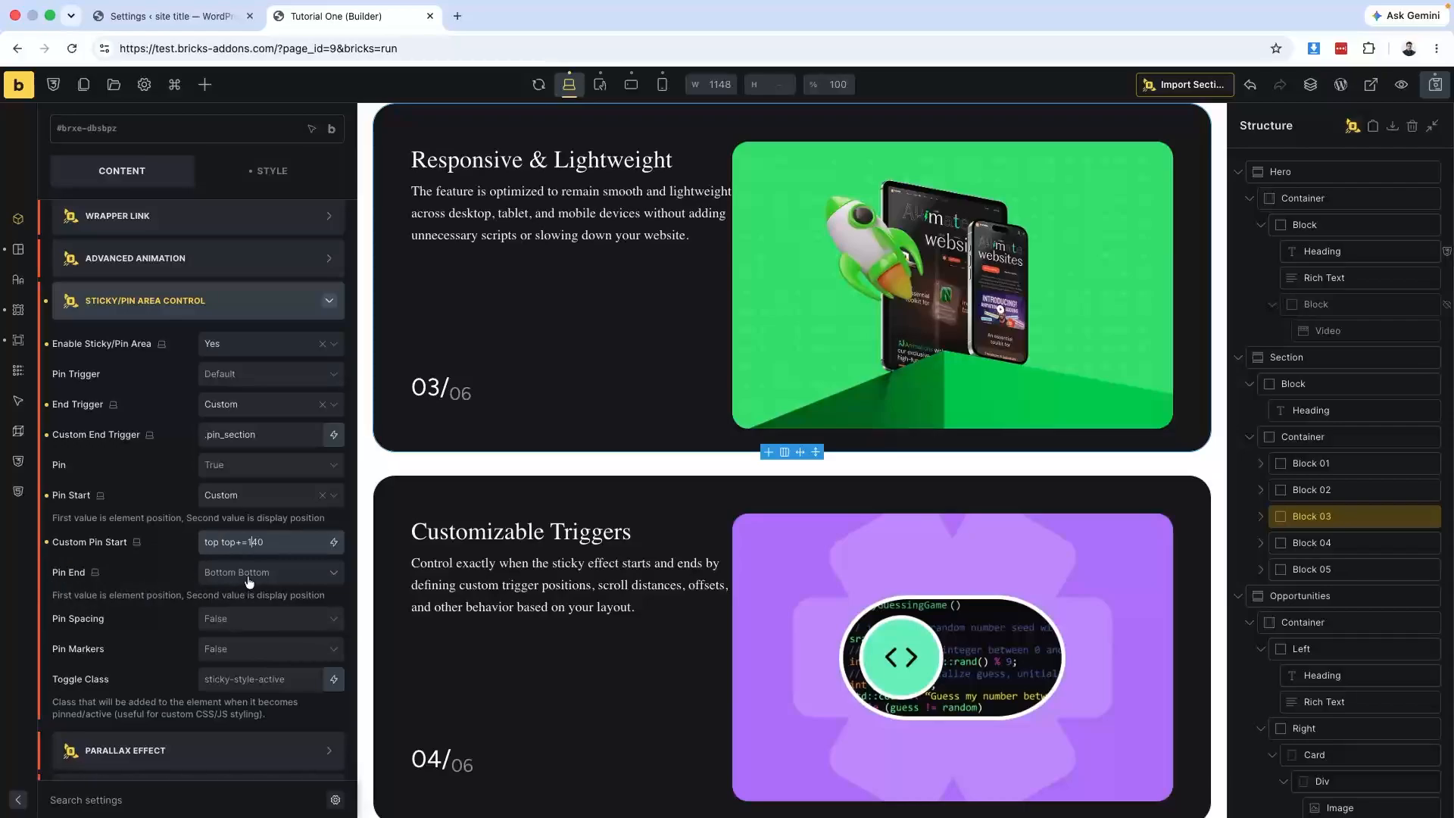
Enable Sticky/Pin Area on Block 04.
left_click(1301, 544)
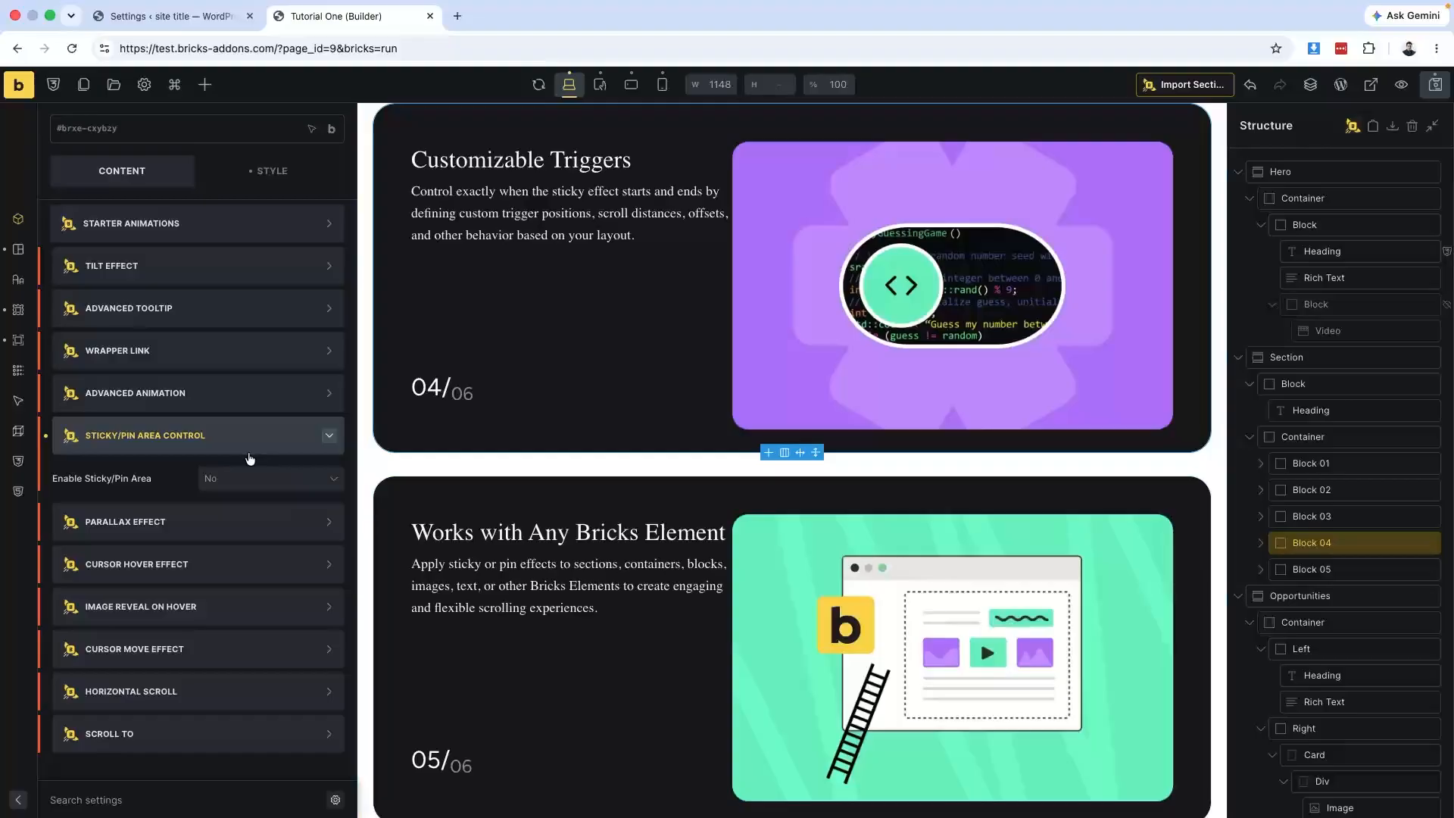
left_click(266, 482)
left_click(228, 504)
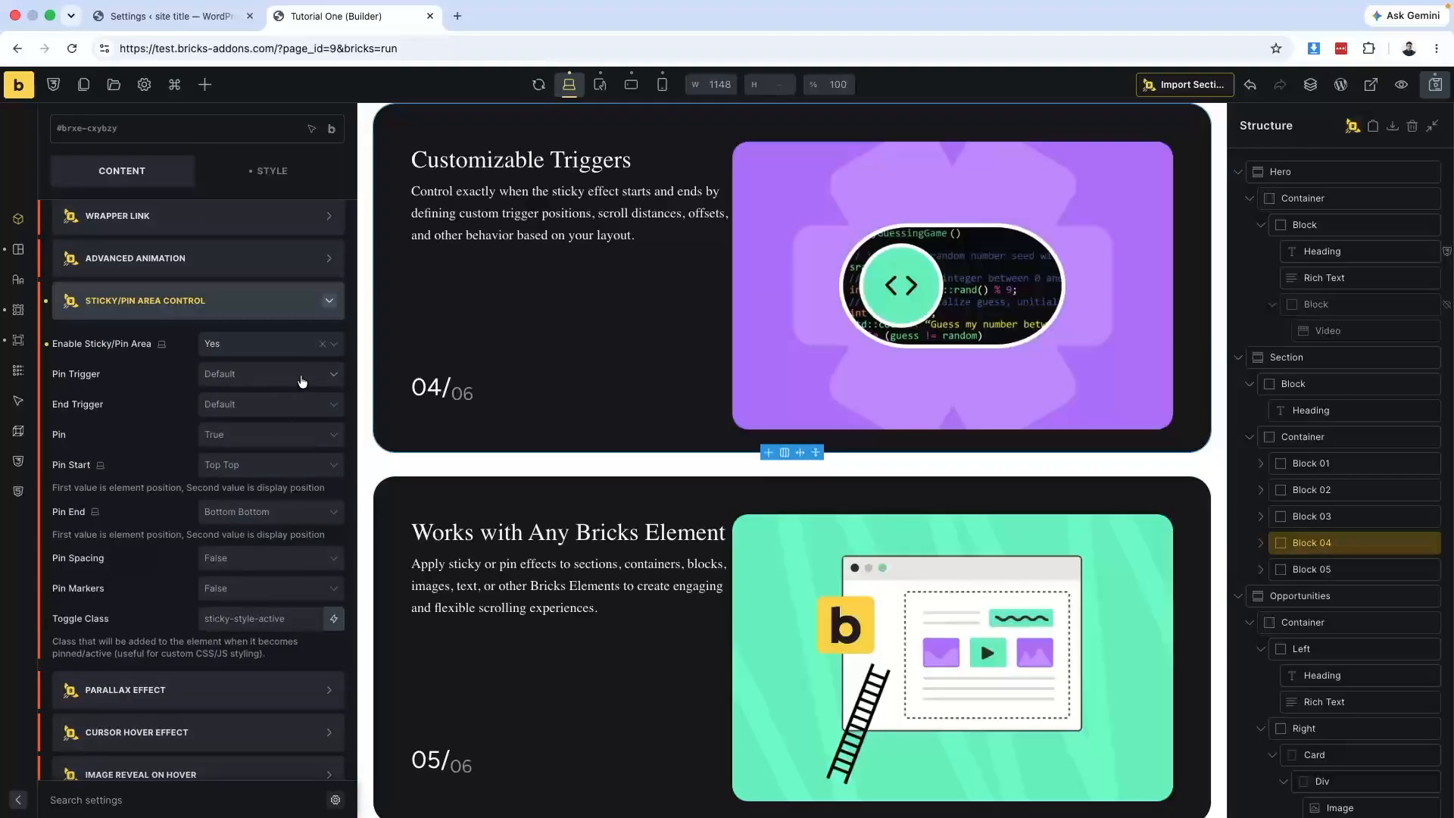
Set Block 04's End Trigger to Custom with the .pin_section selector.
left_click(290, 407)
left_click(236, 458)
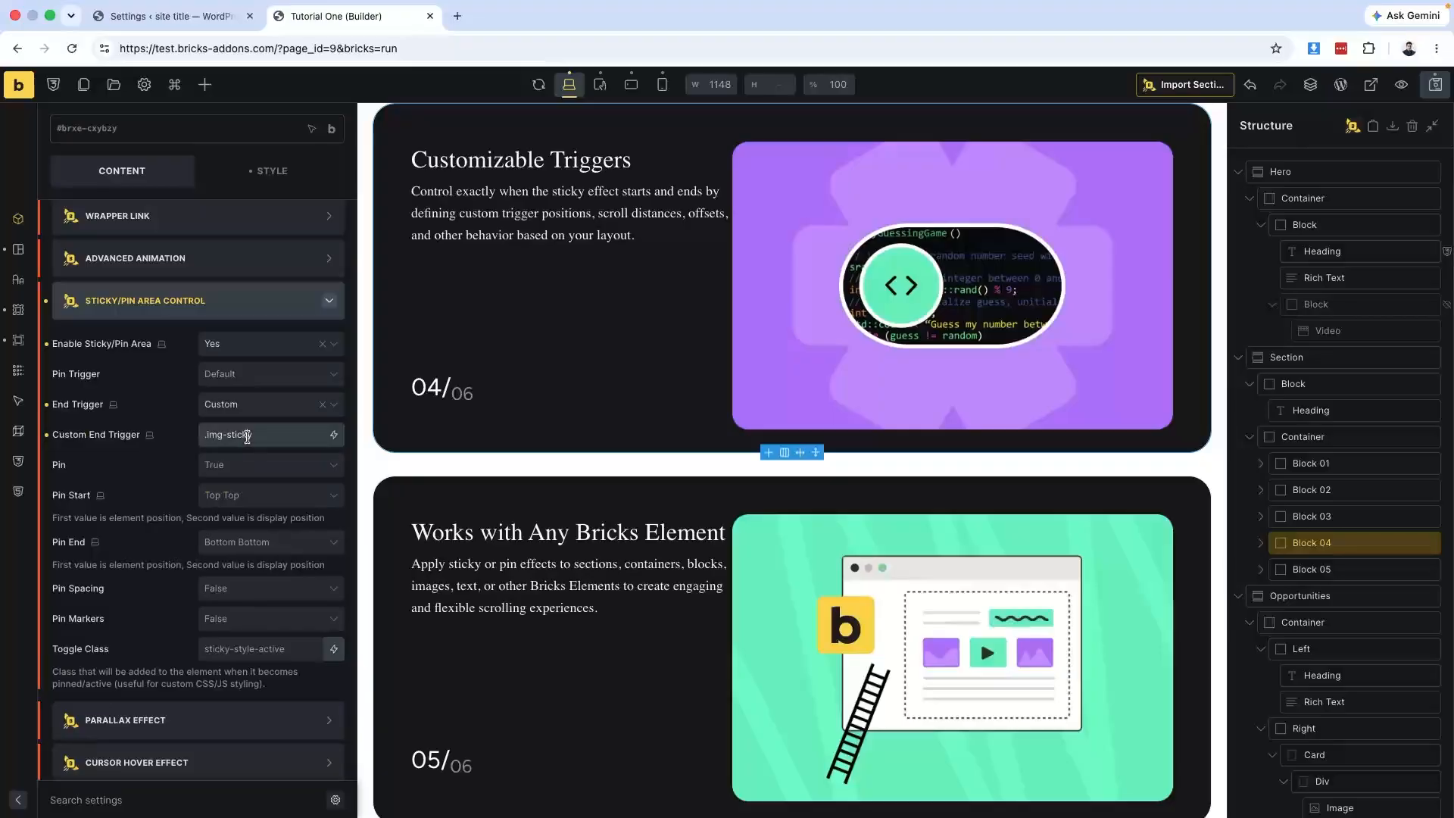
triple_click(247, 437)
type(".pin_section")
Set Block 04's Pin Start to Custom with the value top top+=160.
left_click(243, 501)
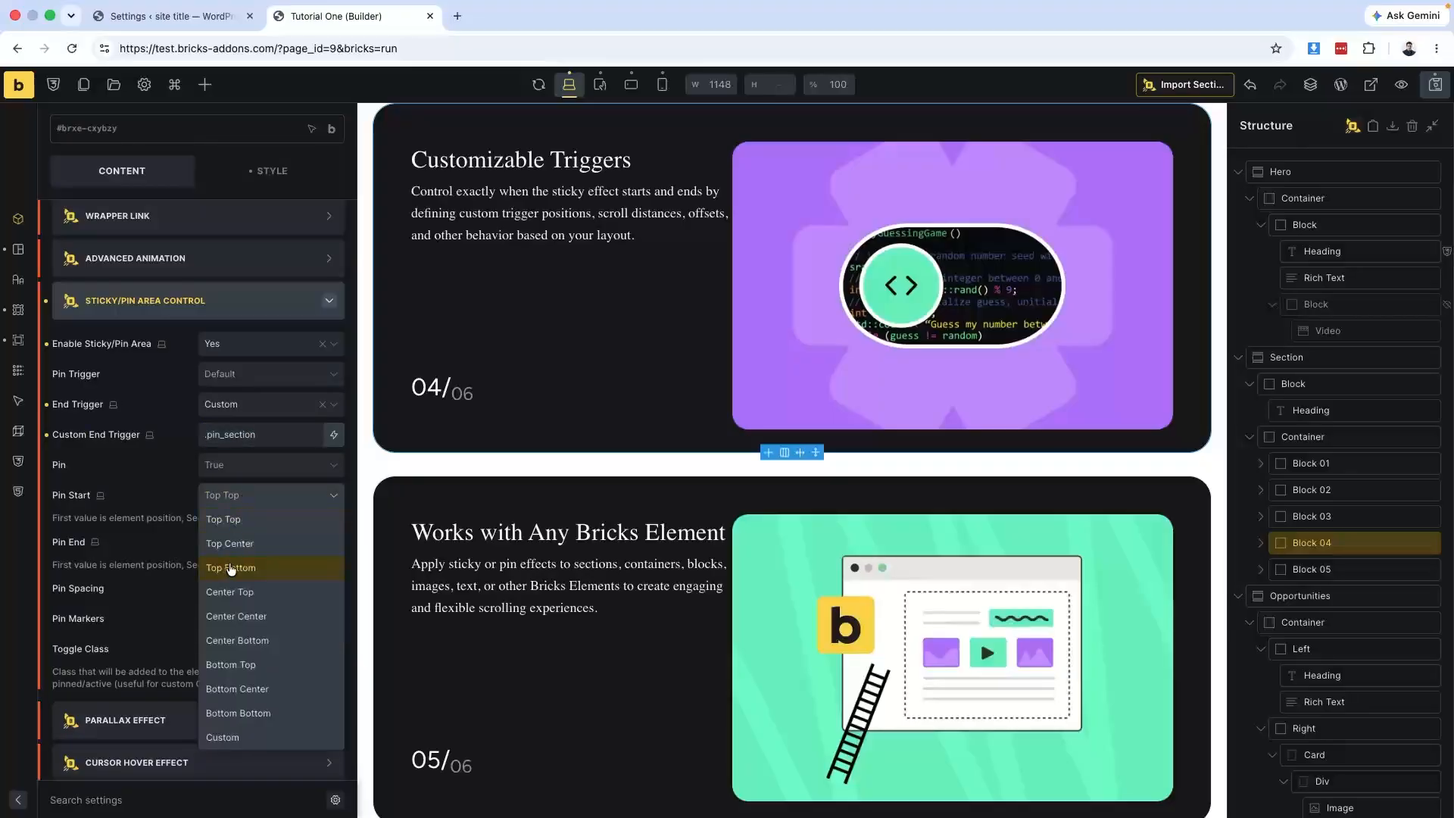
left_click(233, 733)
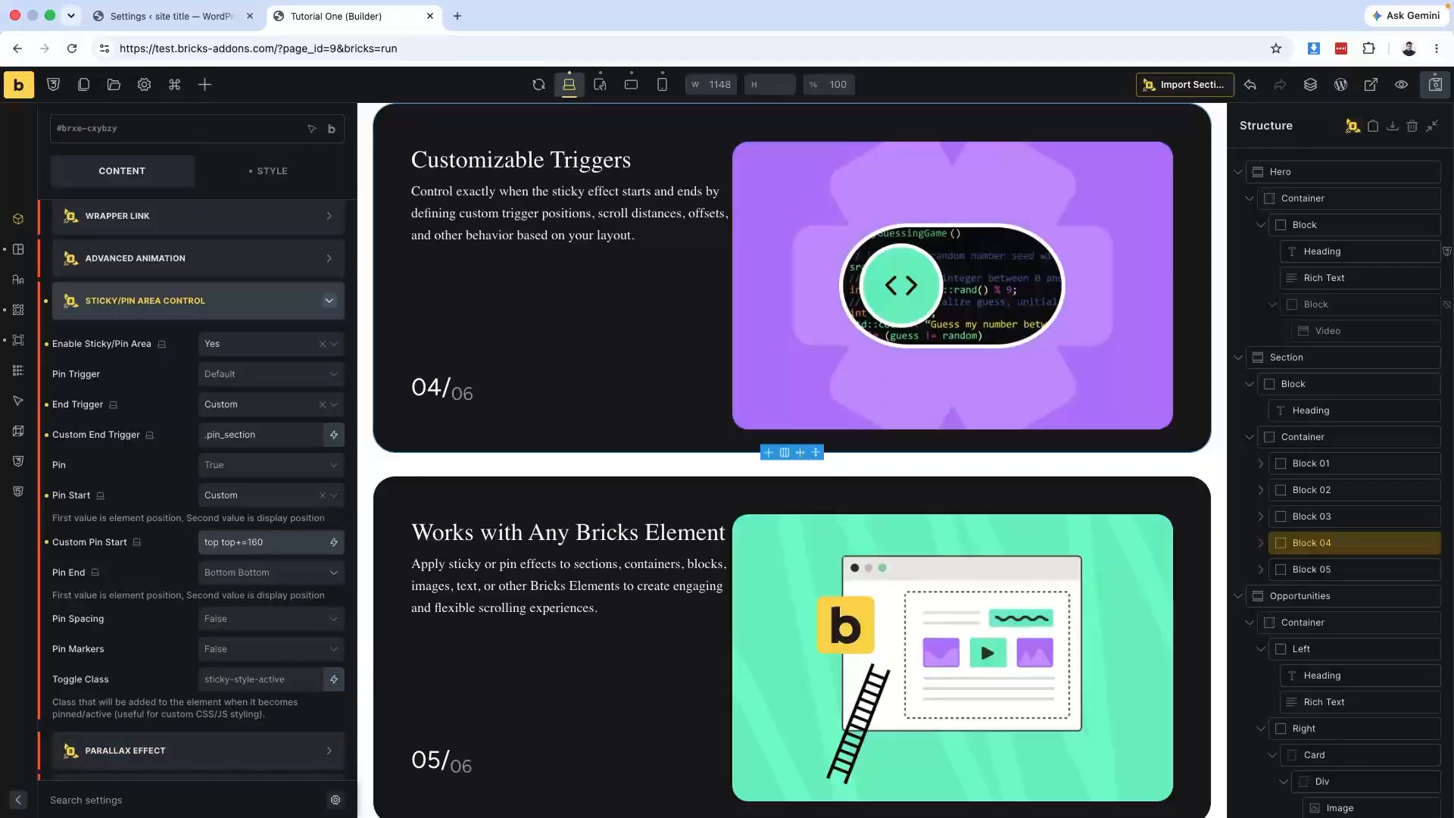
left_click(307, 578)
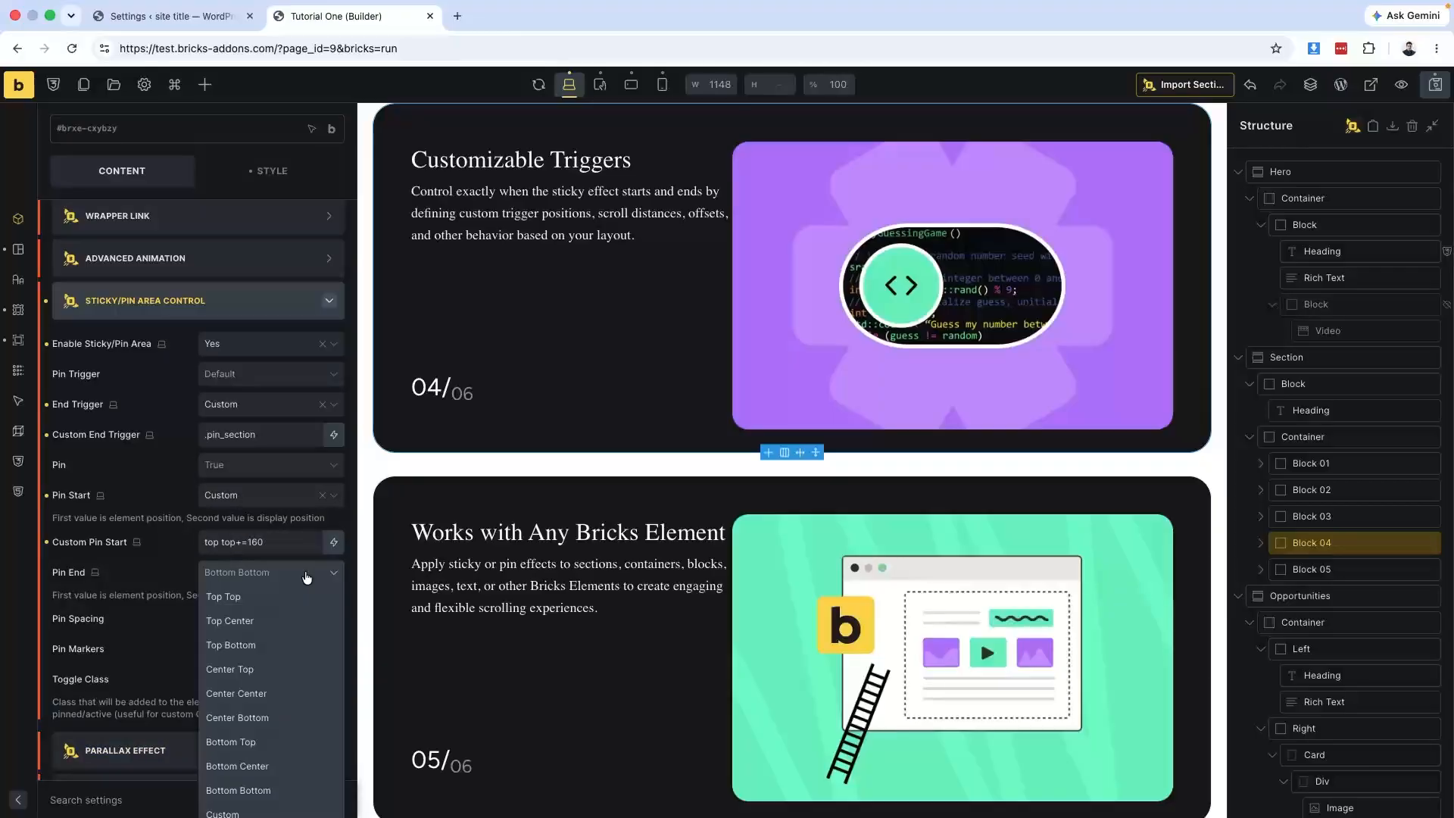
left_click(307, 578)
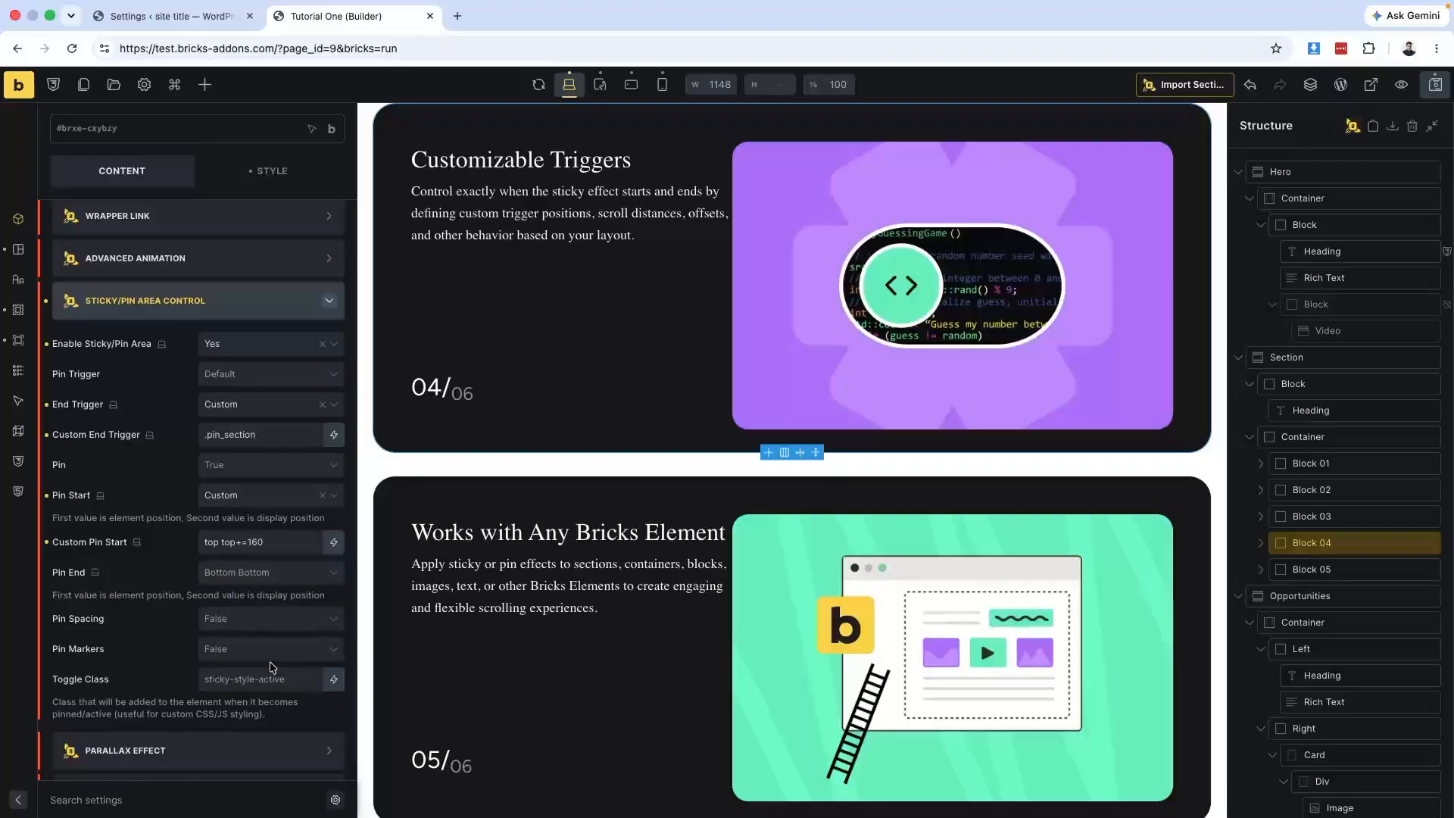
Enable Sticky/Pin Area on Block 05 with a Custom End Trigger and a Custom Pin Start of top top+=180.
left_click(1314, 569)
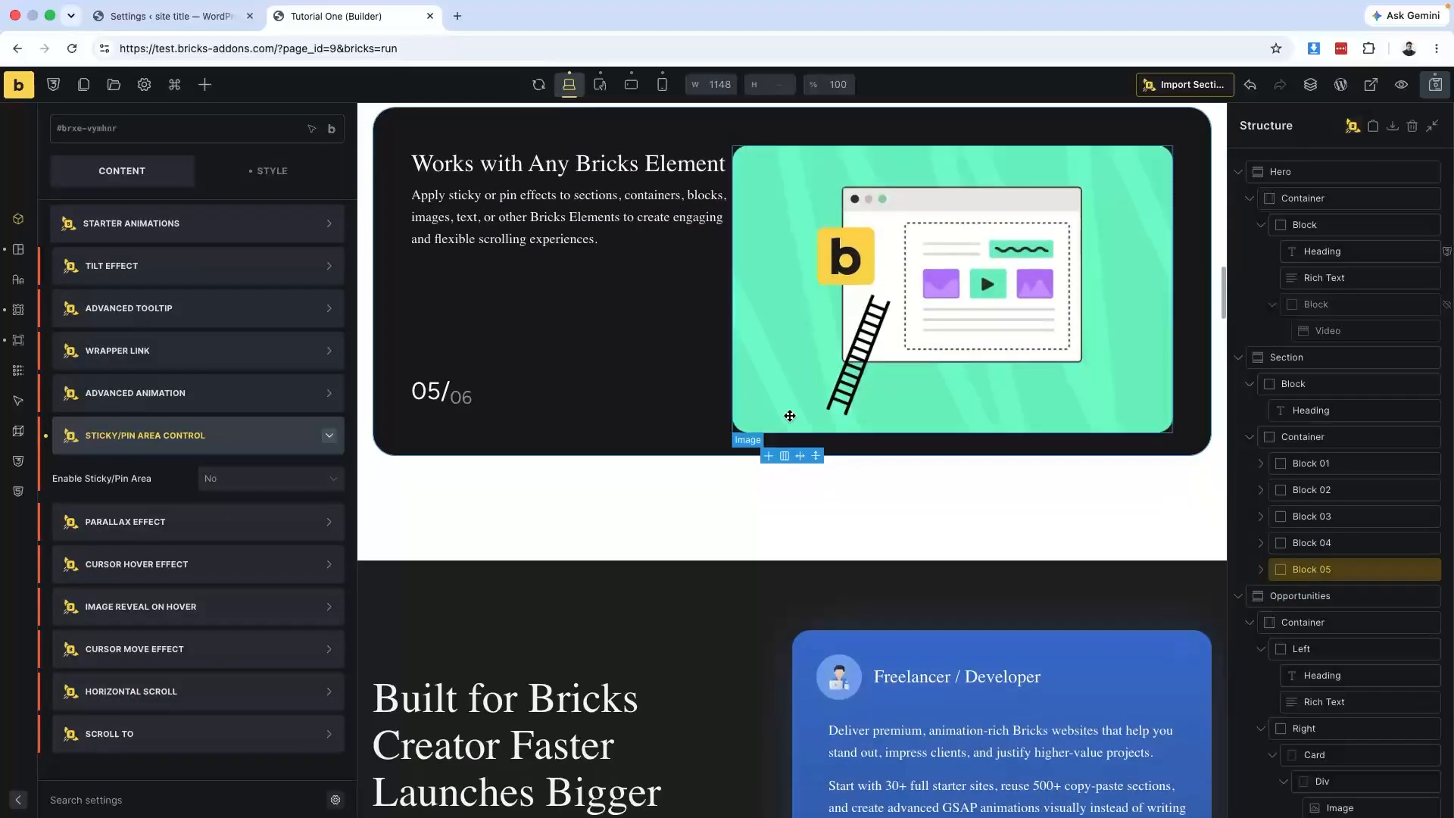
left_click(293, 480)
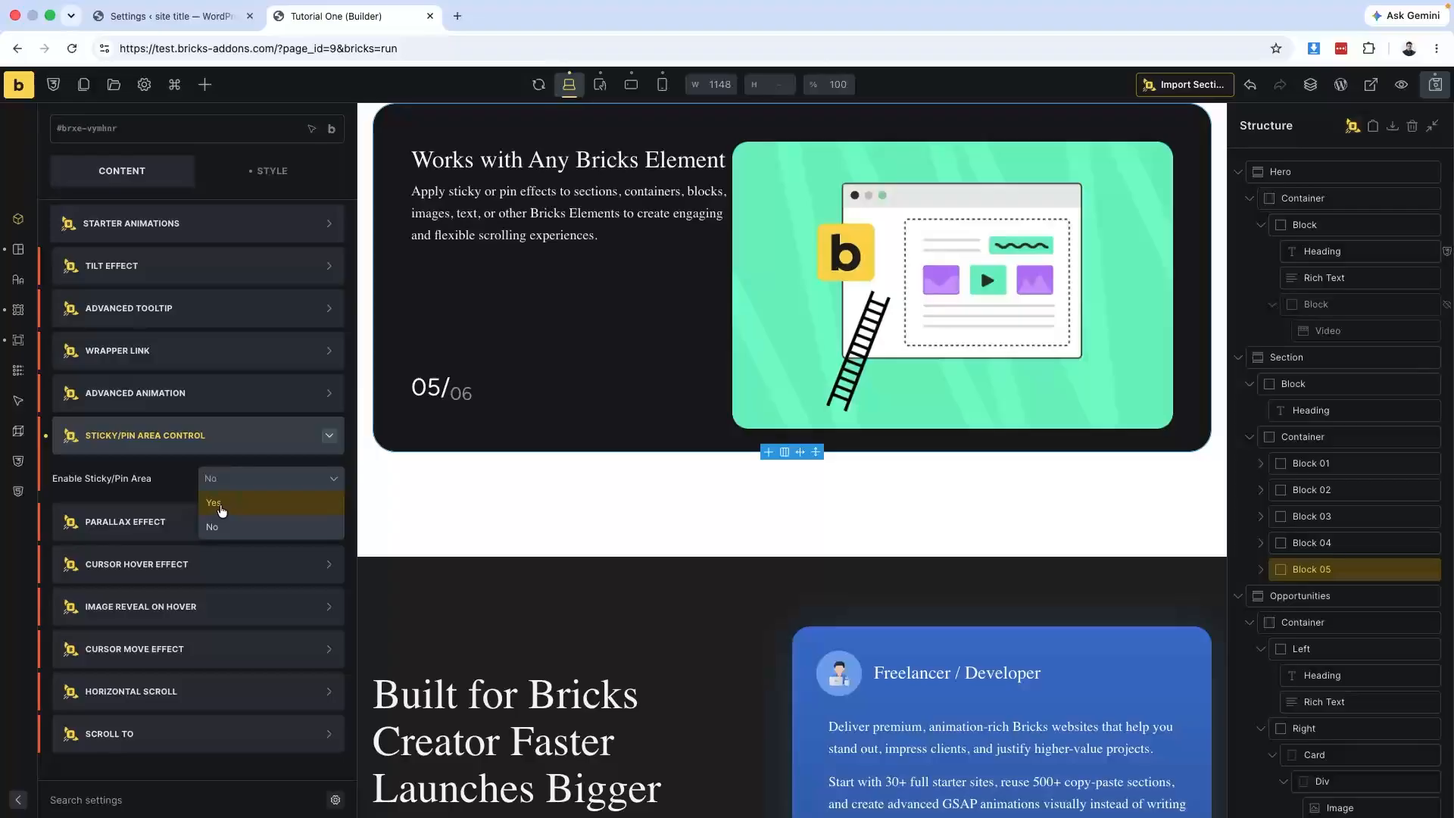
left_click(222, 503)
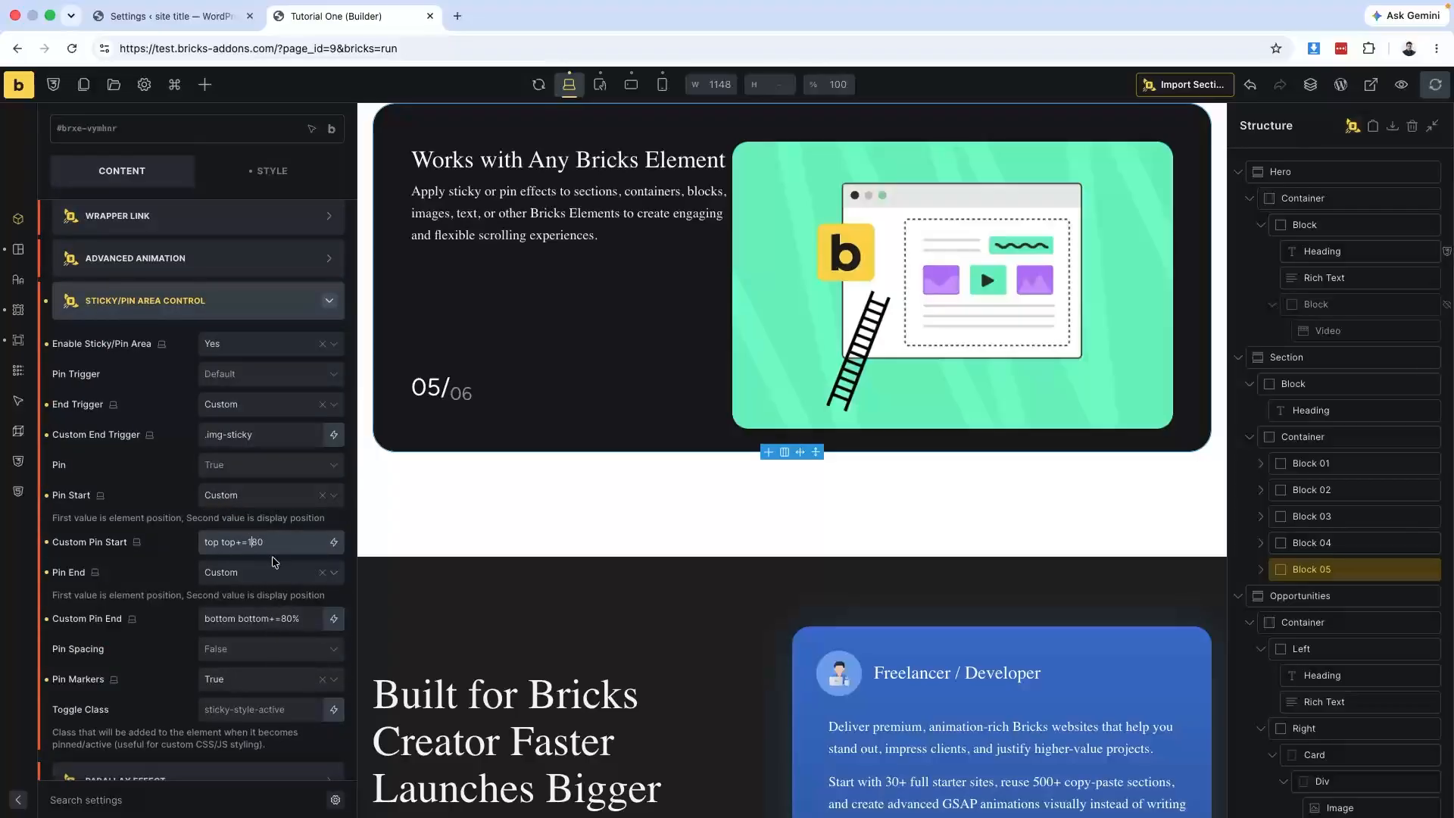
Set Block 05's Custom End Trigger to .pin_section and clear its custom Pin End back to the default.
left_click(252, 435)
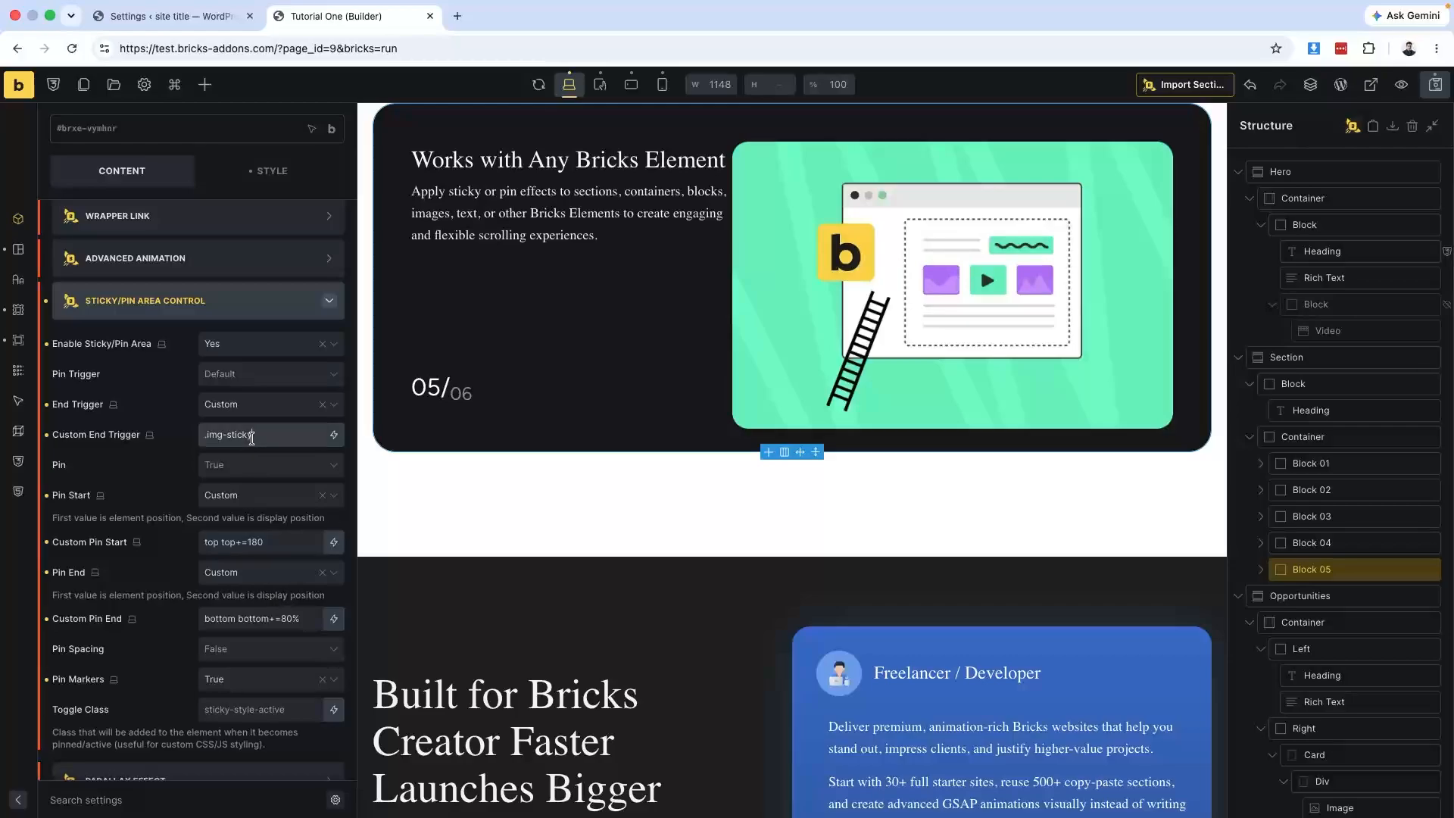
key("ctrl+a")
type(".pin_section")
left_click(323, 574)
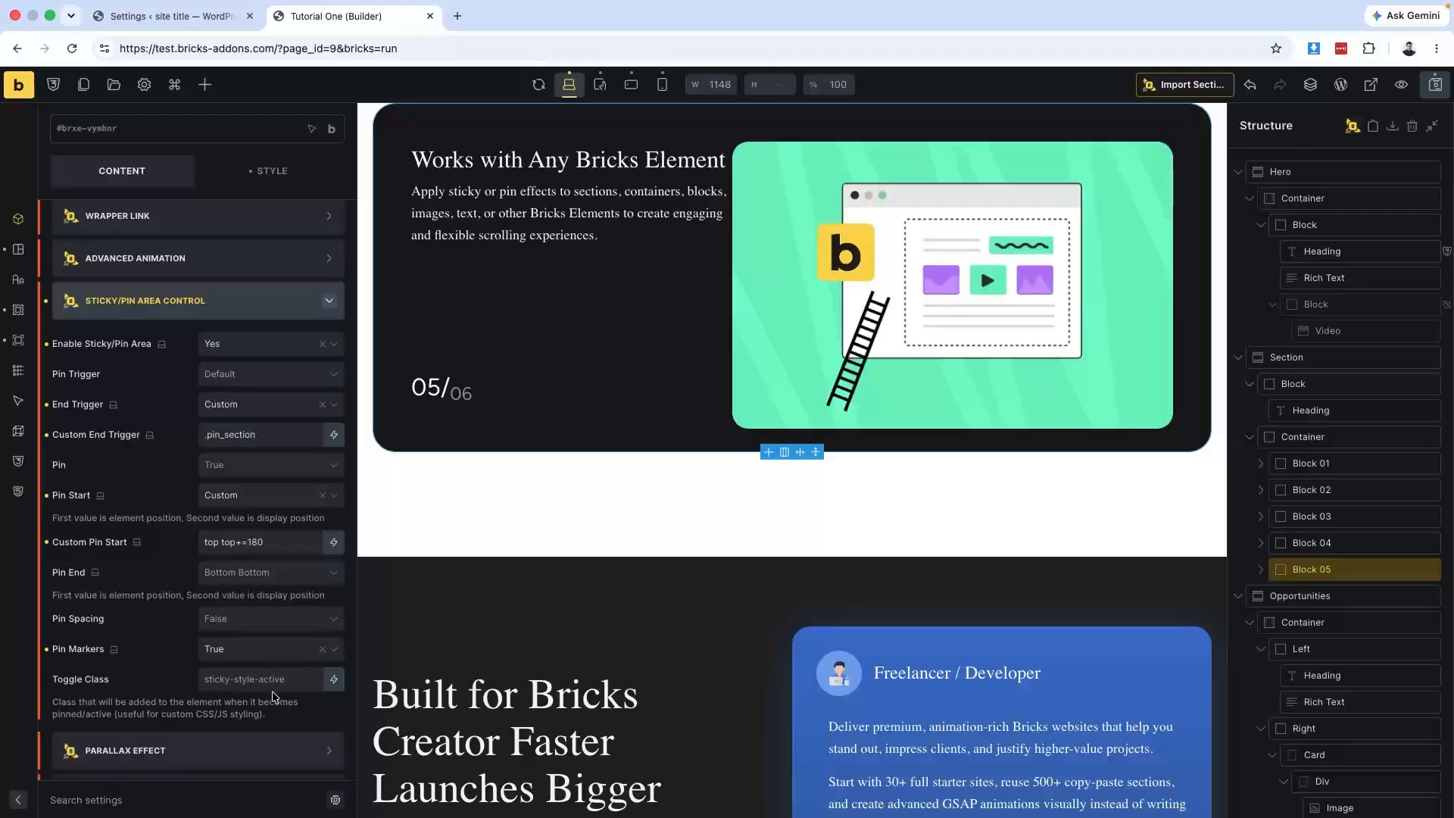
Reload the live page and check how Blocks 01 to 05 stack while scrolling through the Key Features section.
key("ctrl+Right")
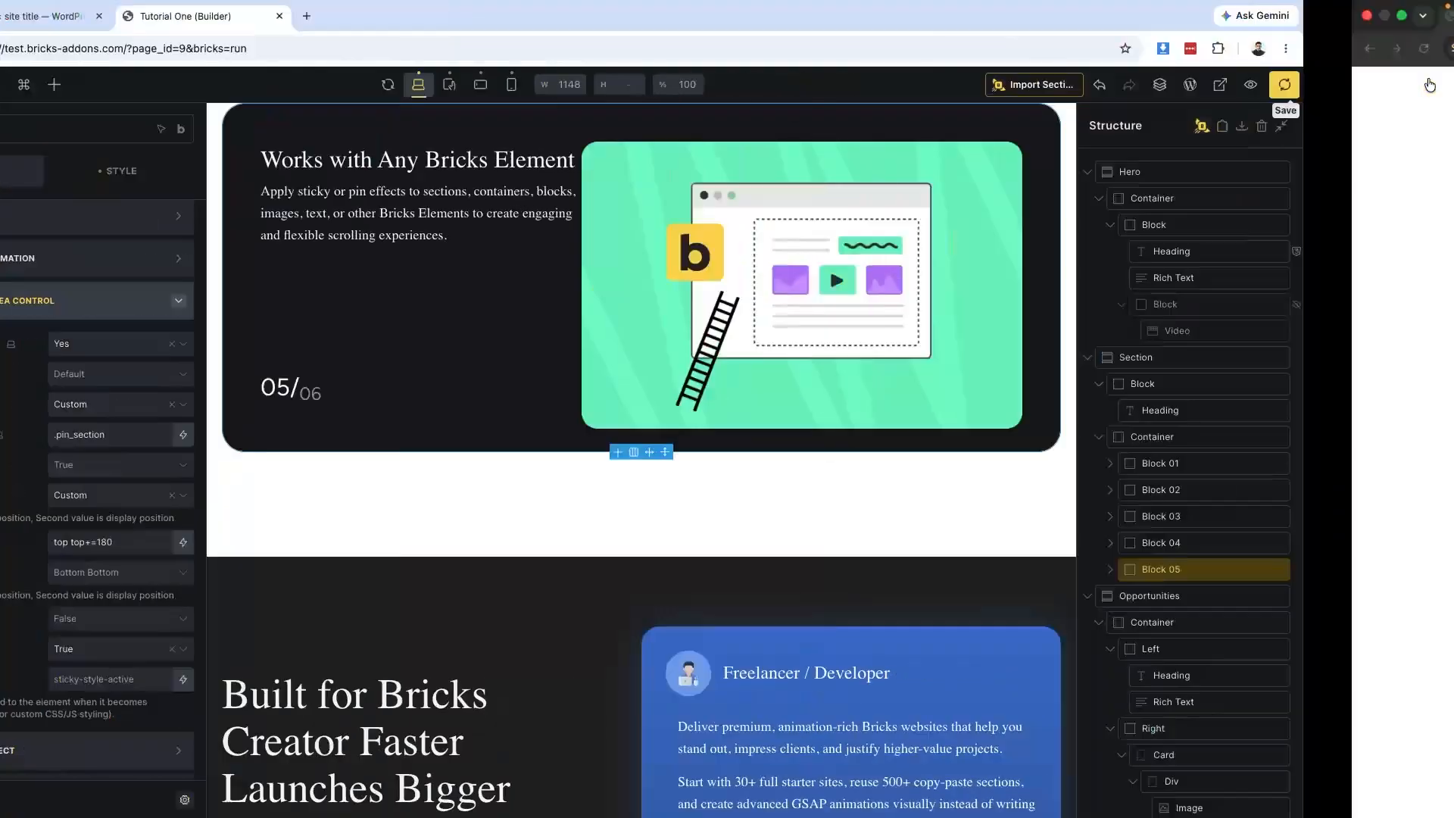
key("super+r")
scroll(707, 340, "down", 5)
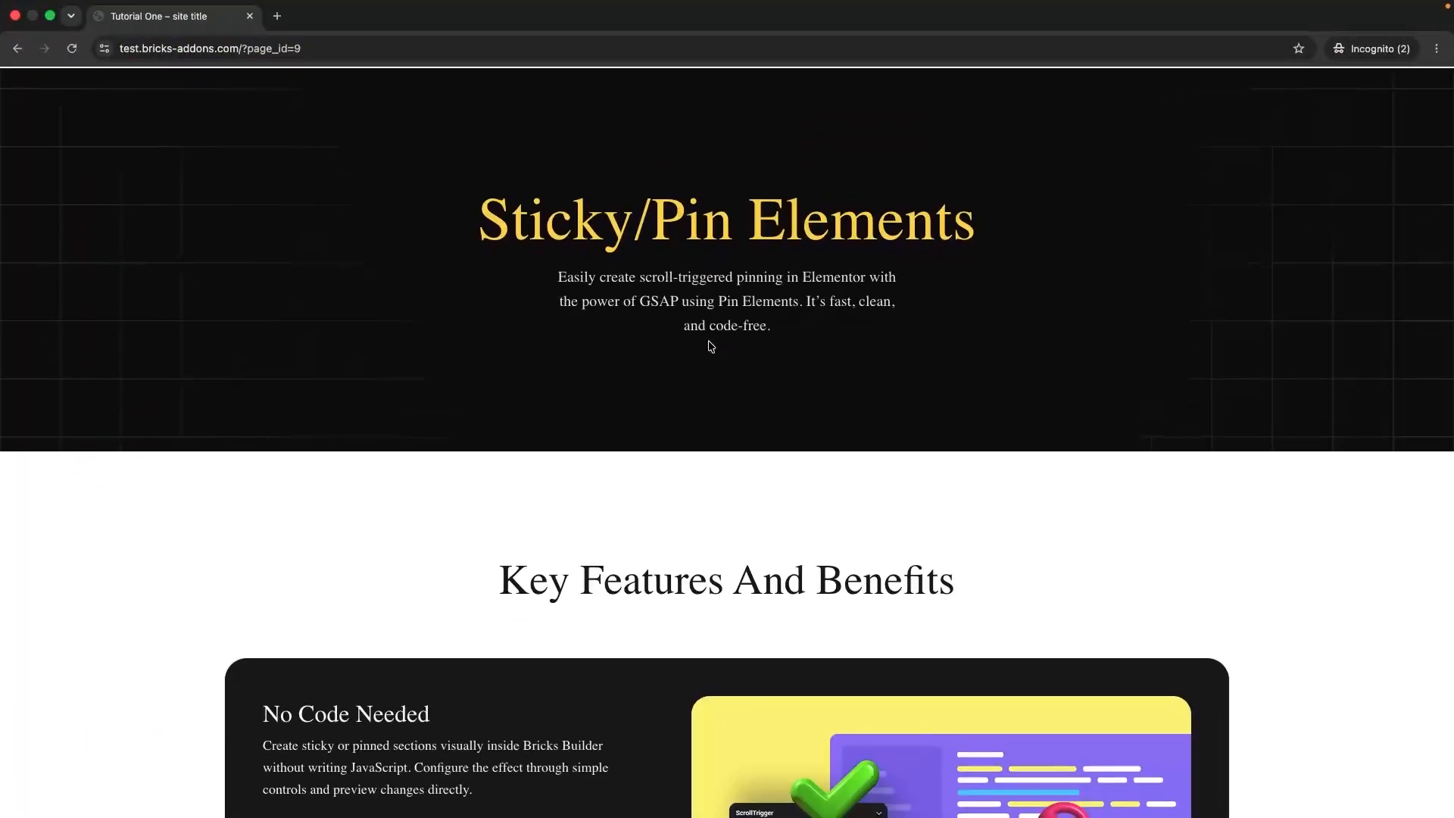
scroll(709, 346, "down", 10)
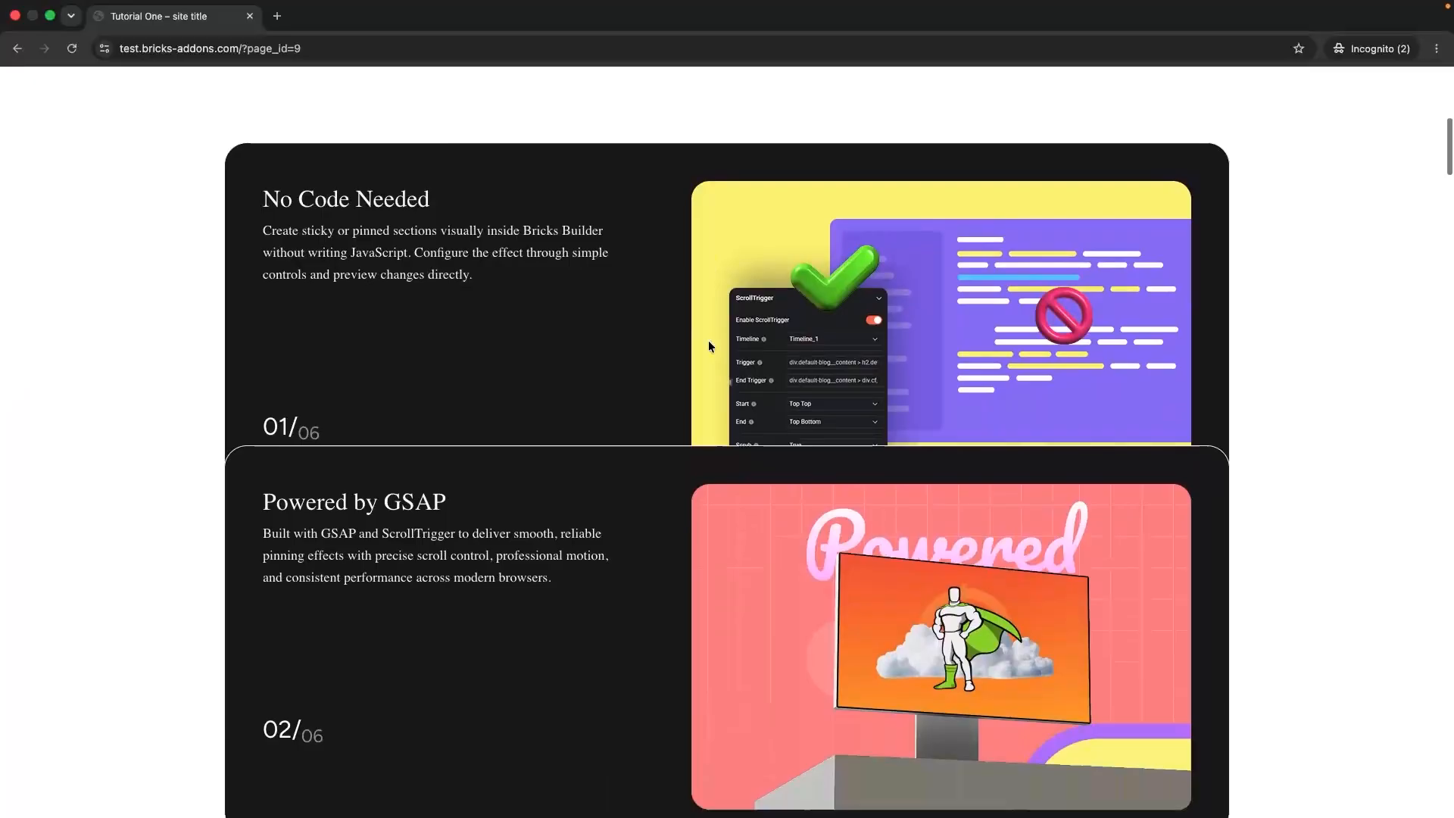
scroll(710, 346, "down", 10)
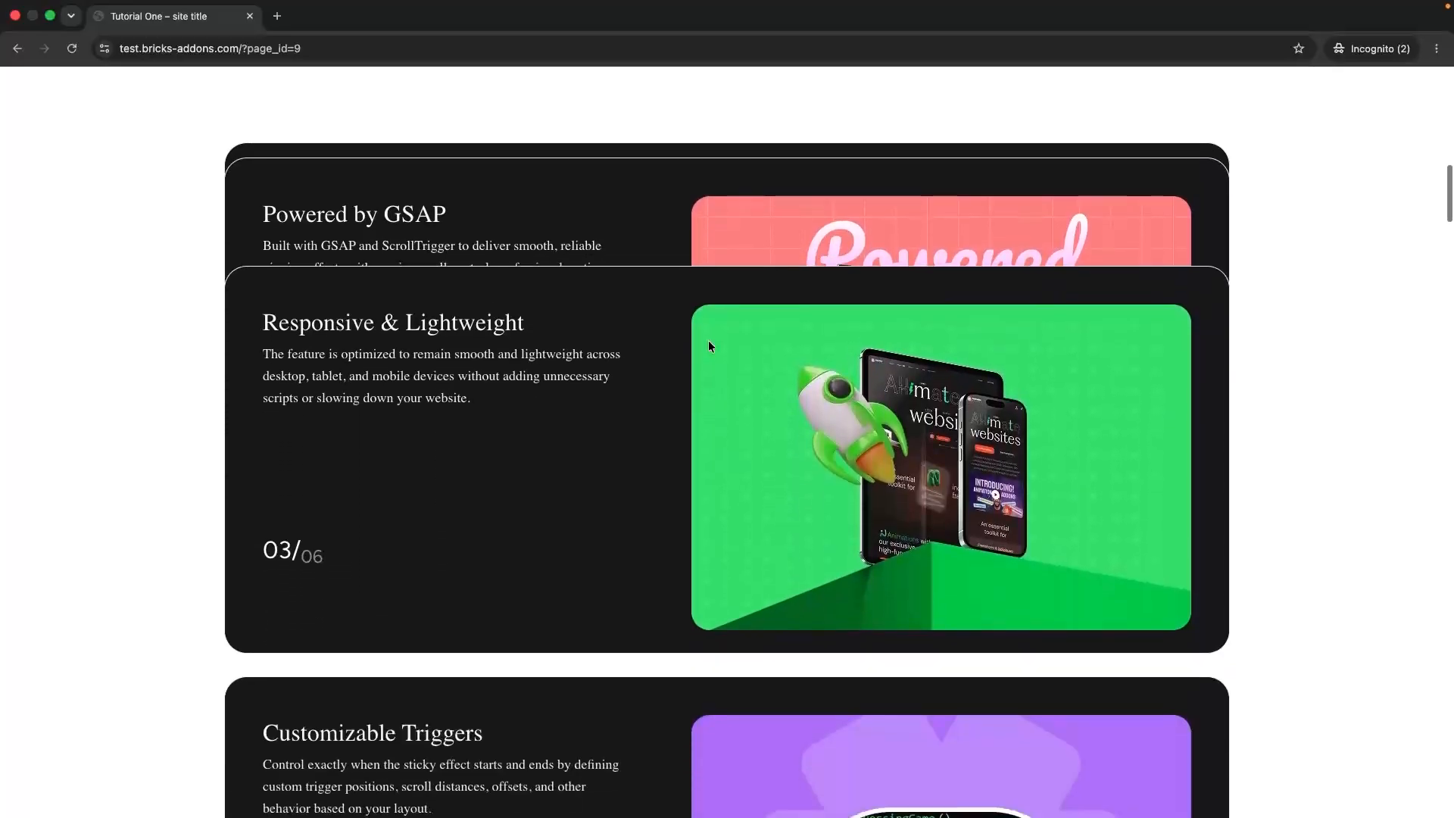
scroll(710, 346, "down", 10)
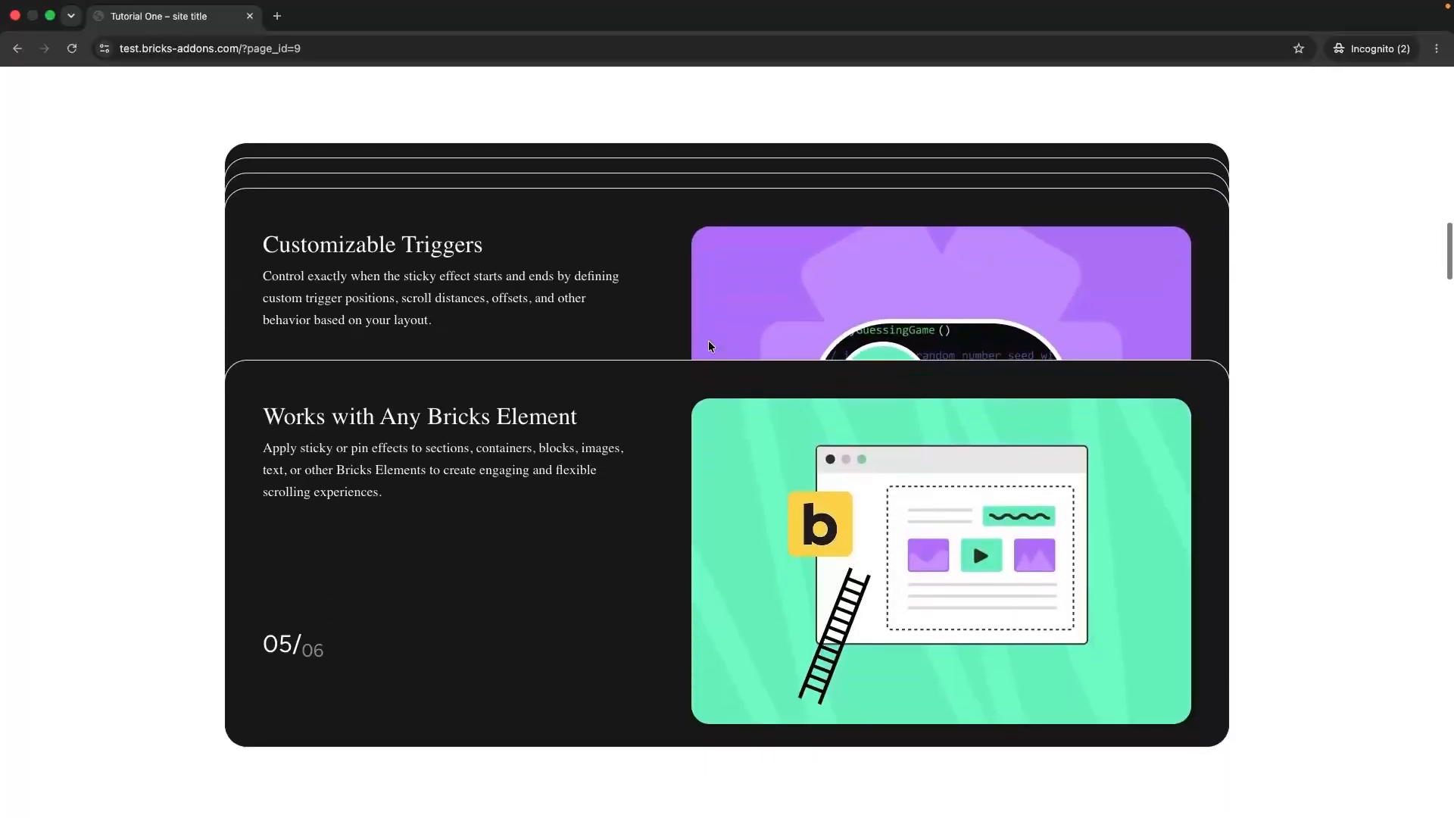
scroll(709, 346, "up", 5)
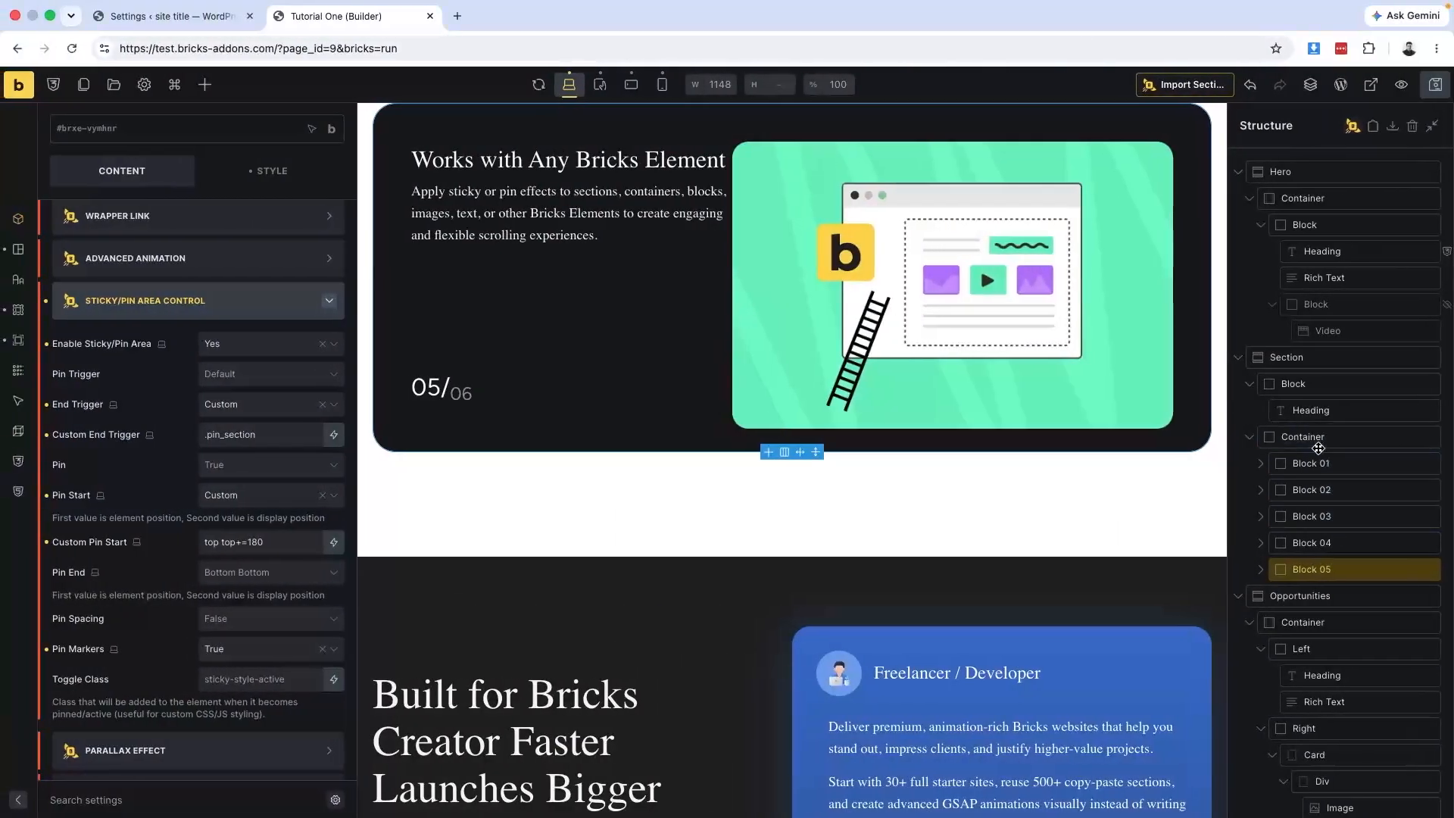
Back in the builder, set the Custom Pin Start to top top+=140 on Block 02 and top top+=180 on Block 03.
left_click(1311, 463)
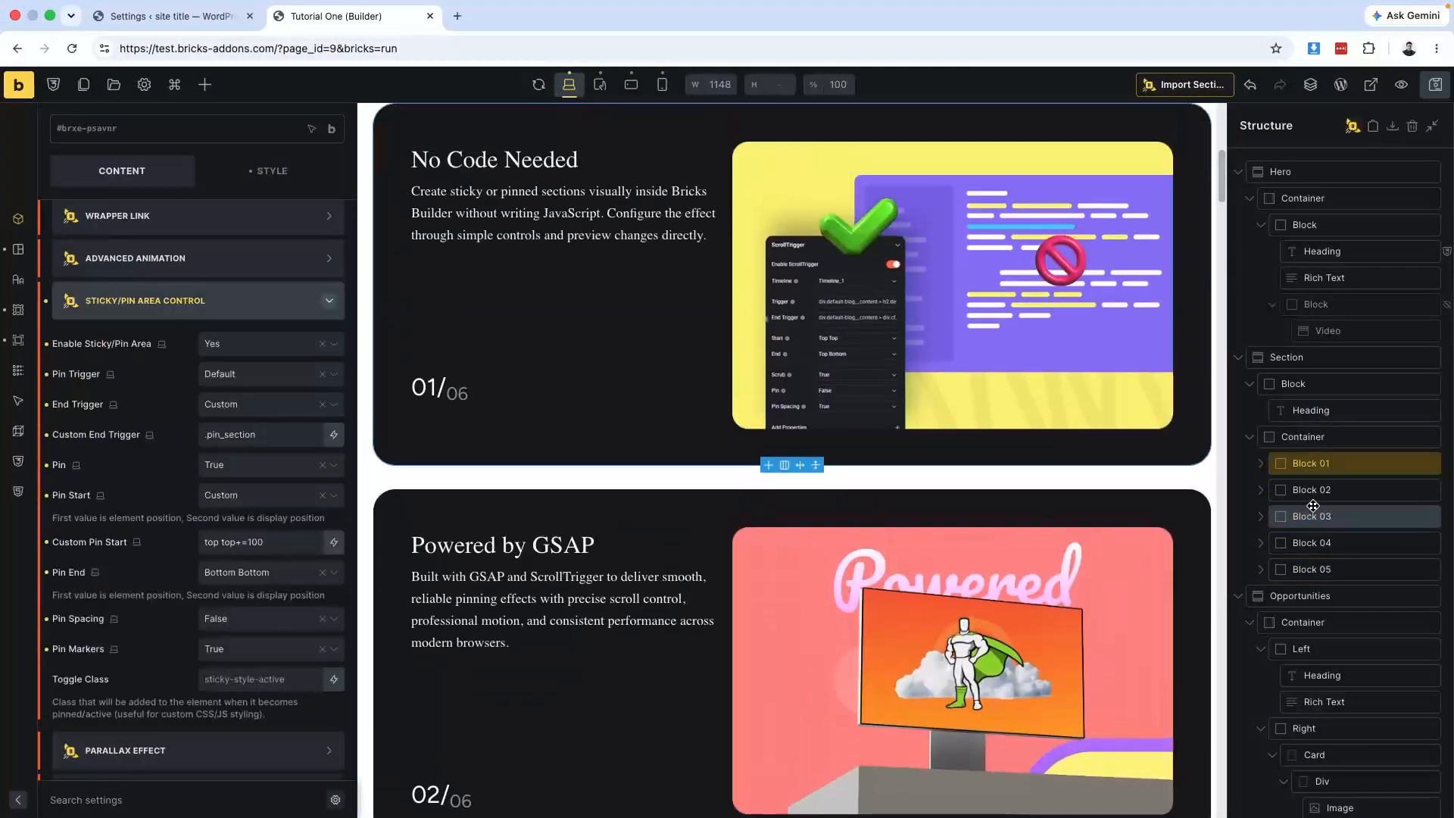
left_click(424, 608)
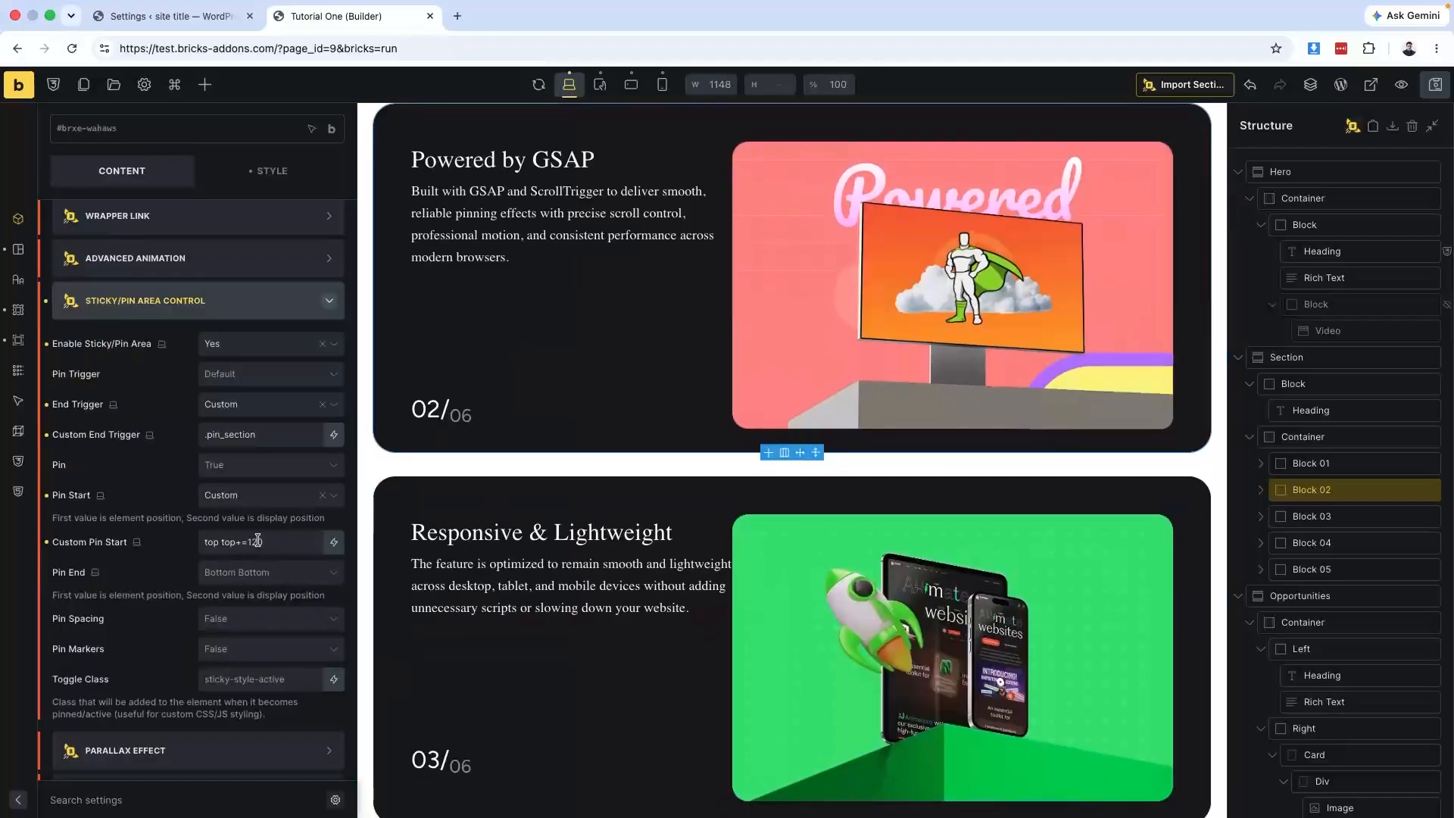
left_click(258, 542)
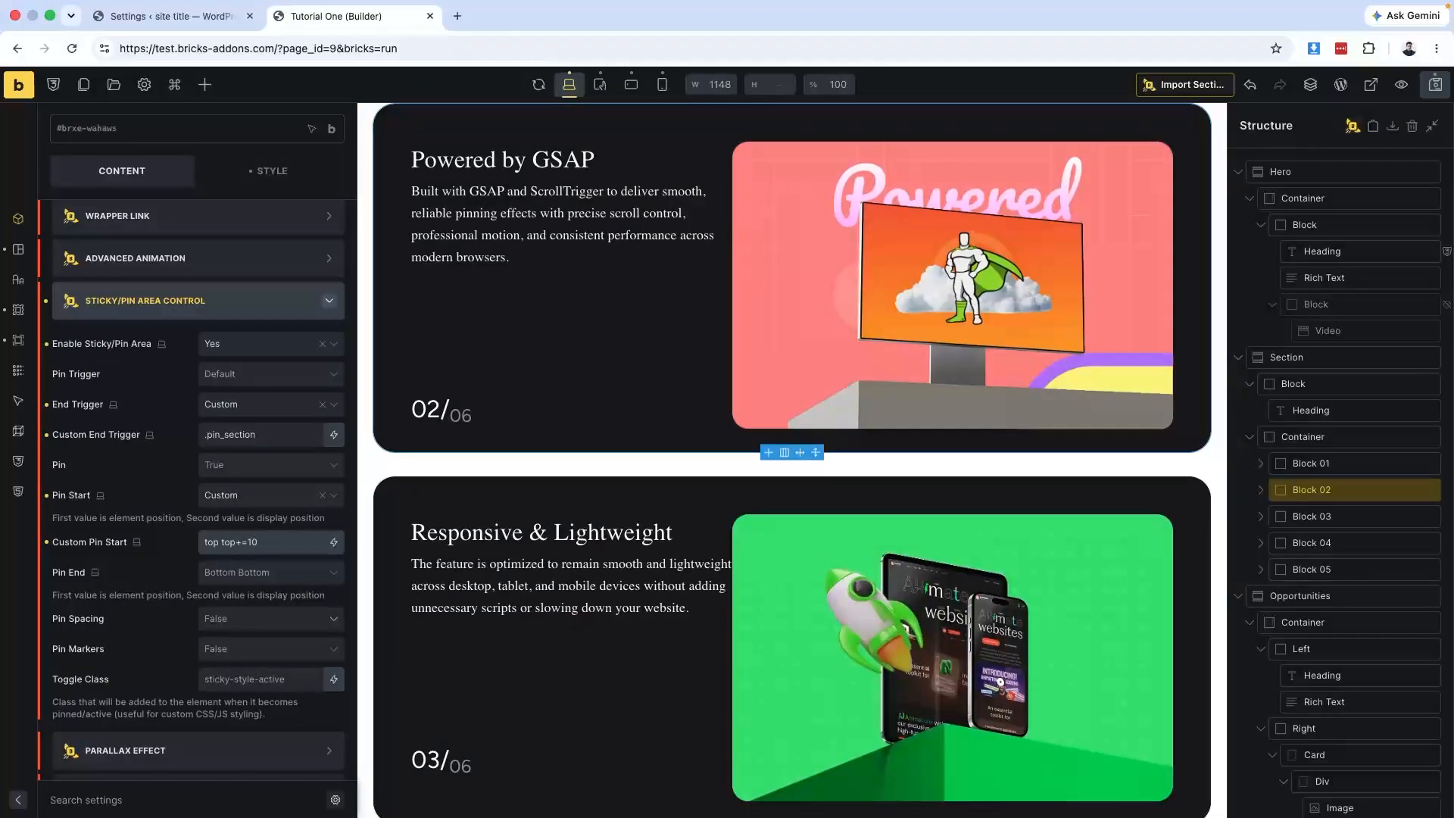
type("4")
left_click(378, 637)
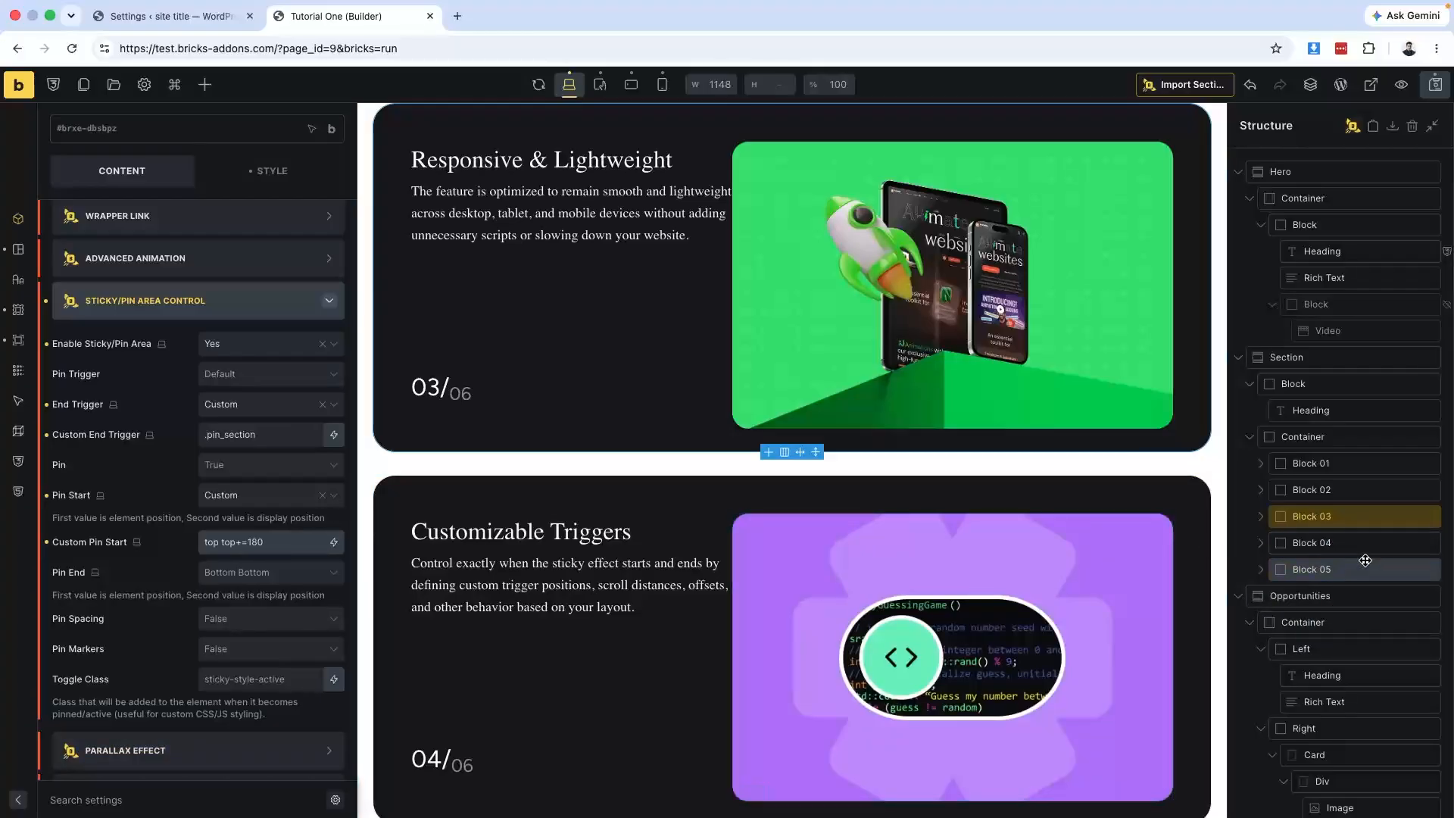
Raise Block 04's Custom Pin Start offset, continuing the increments of 40 used on Blocks 02 and 03.
left_click(1314, 542)
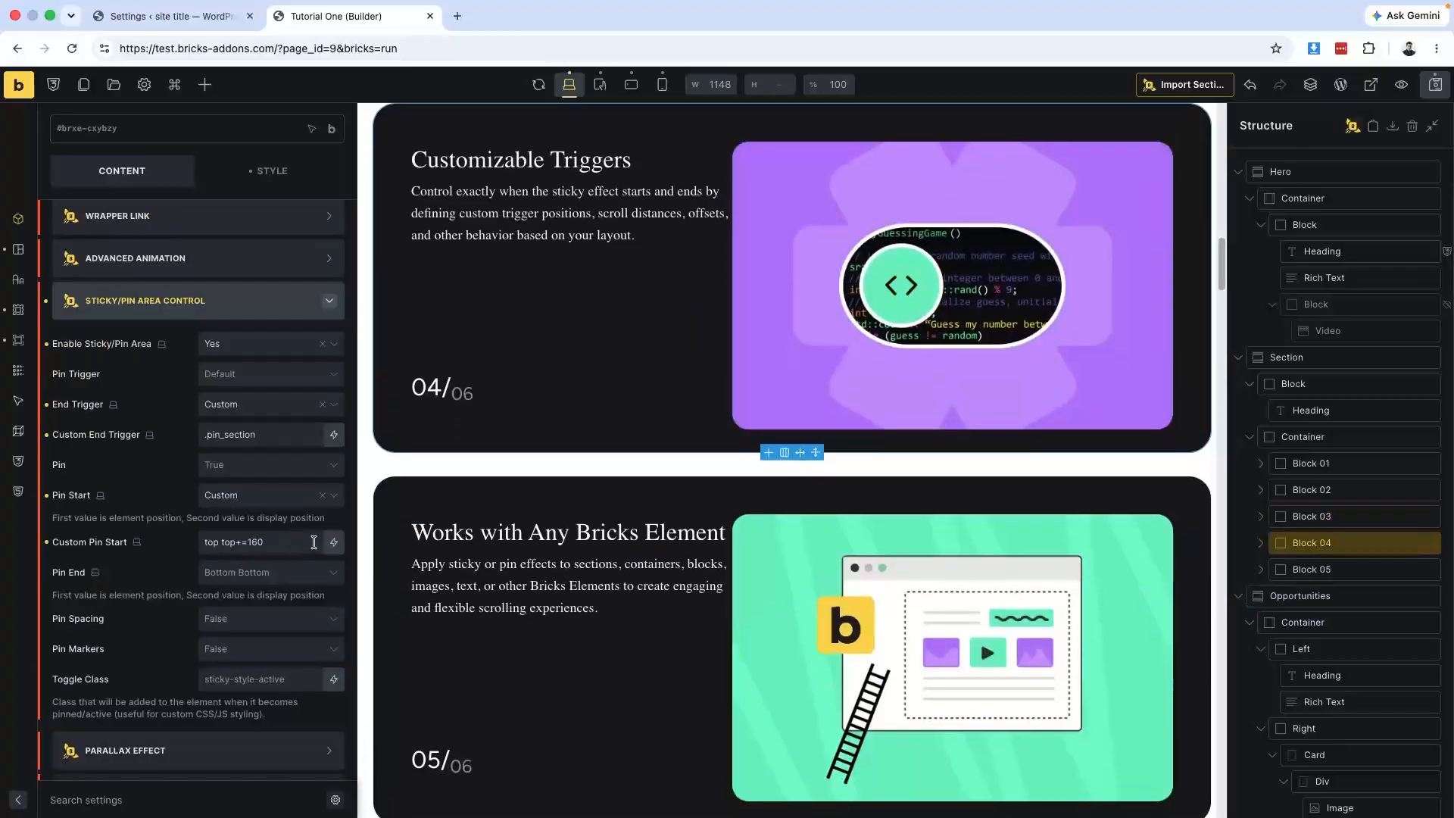
left_click(255, 542)
key("BackSpace")
key("BackSpace")
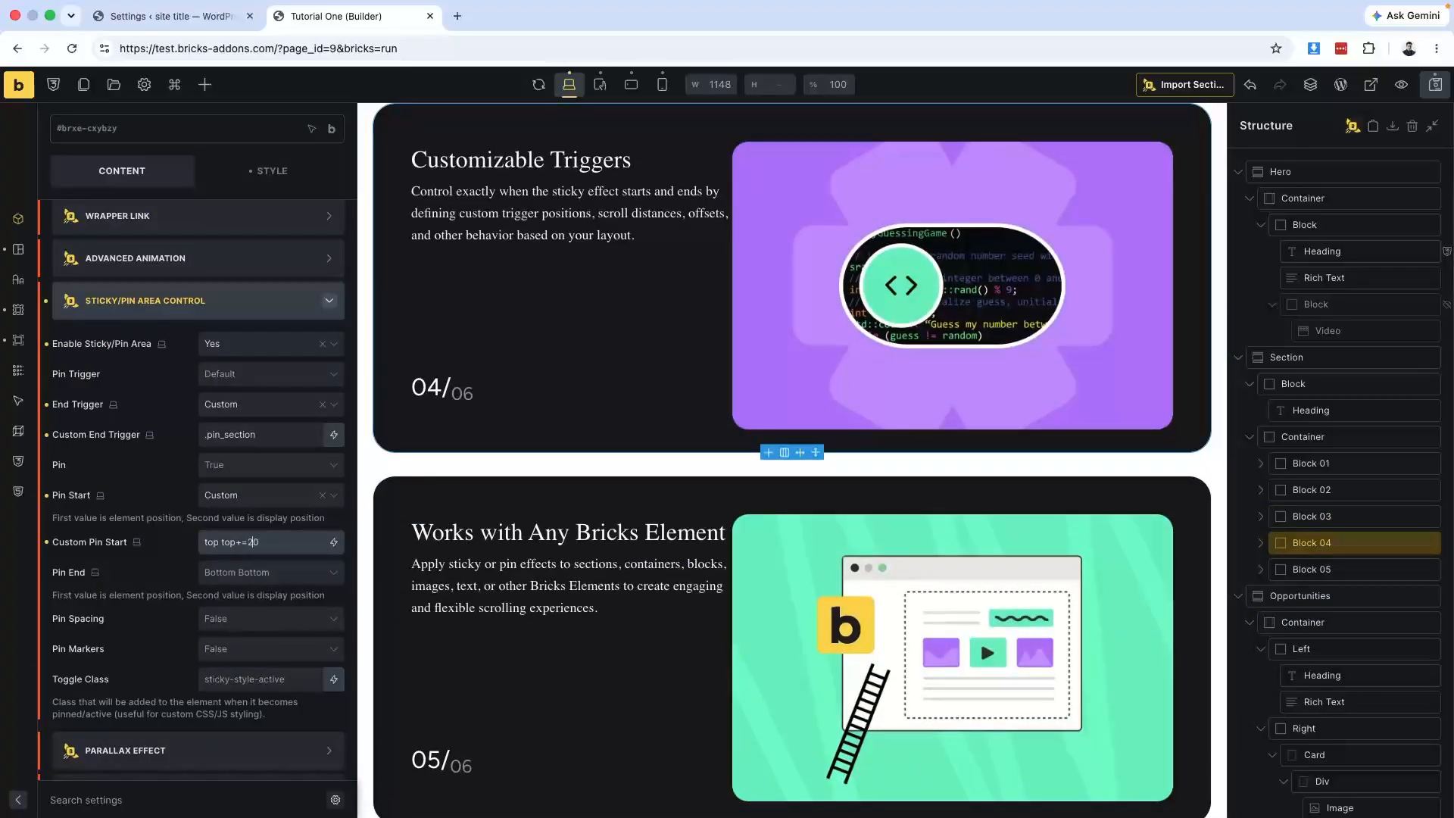
Set Block 05's Custom Pin Start to top top+=280 and save the page.
left_click(888, 497)
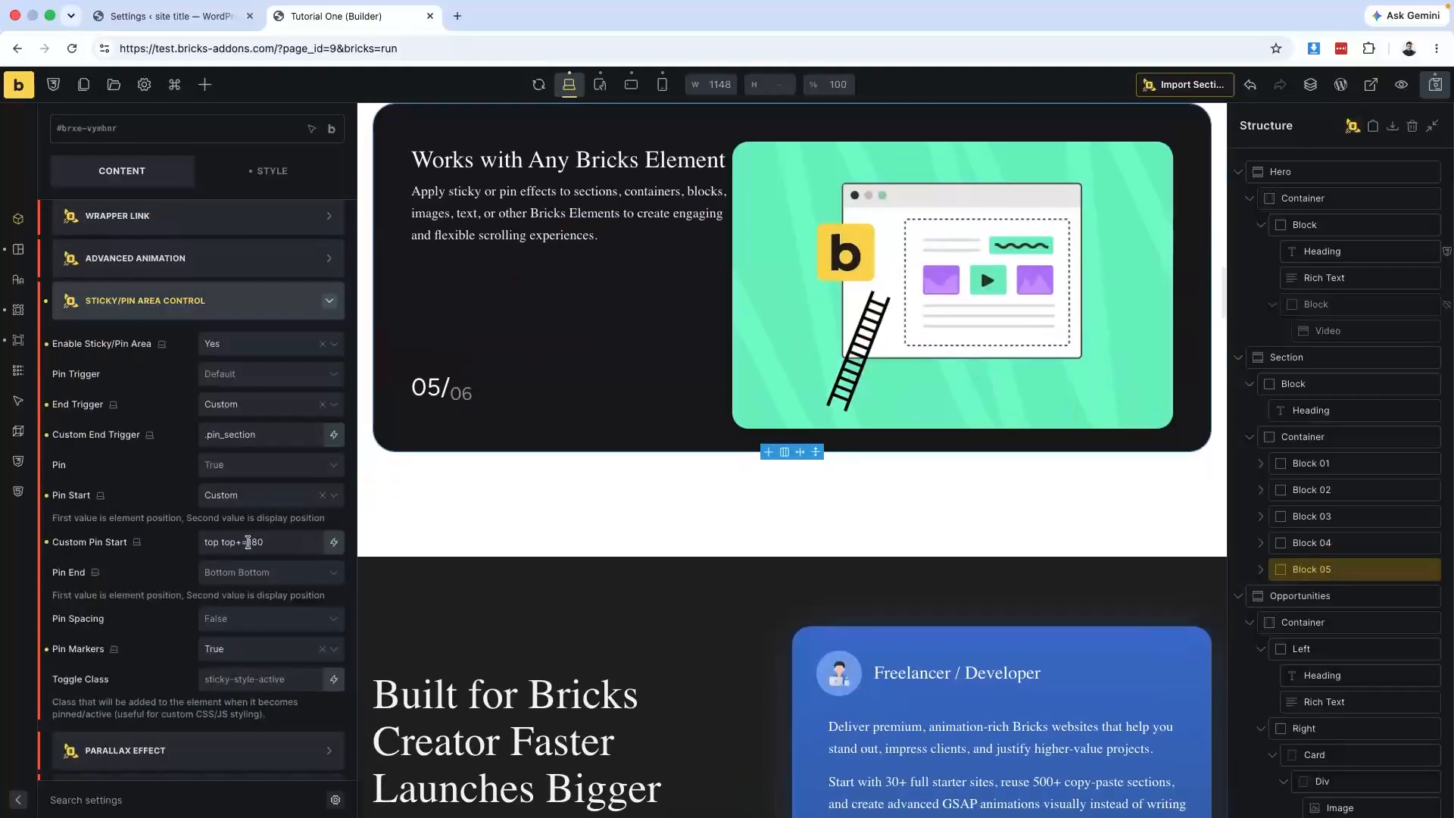
left_click(257, 542)
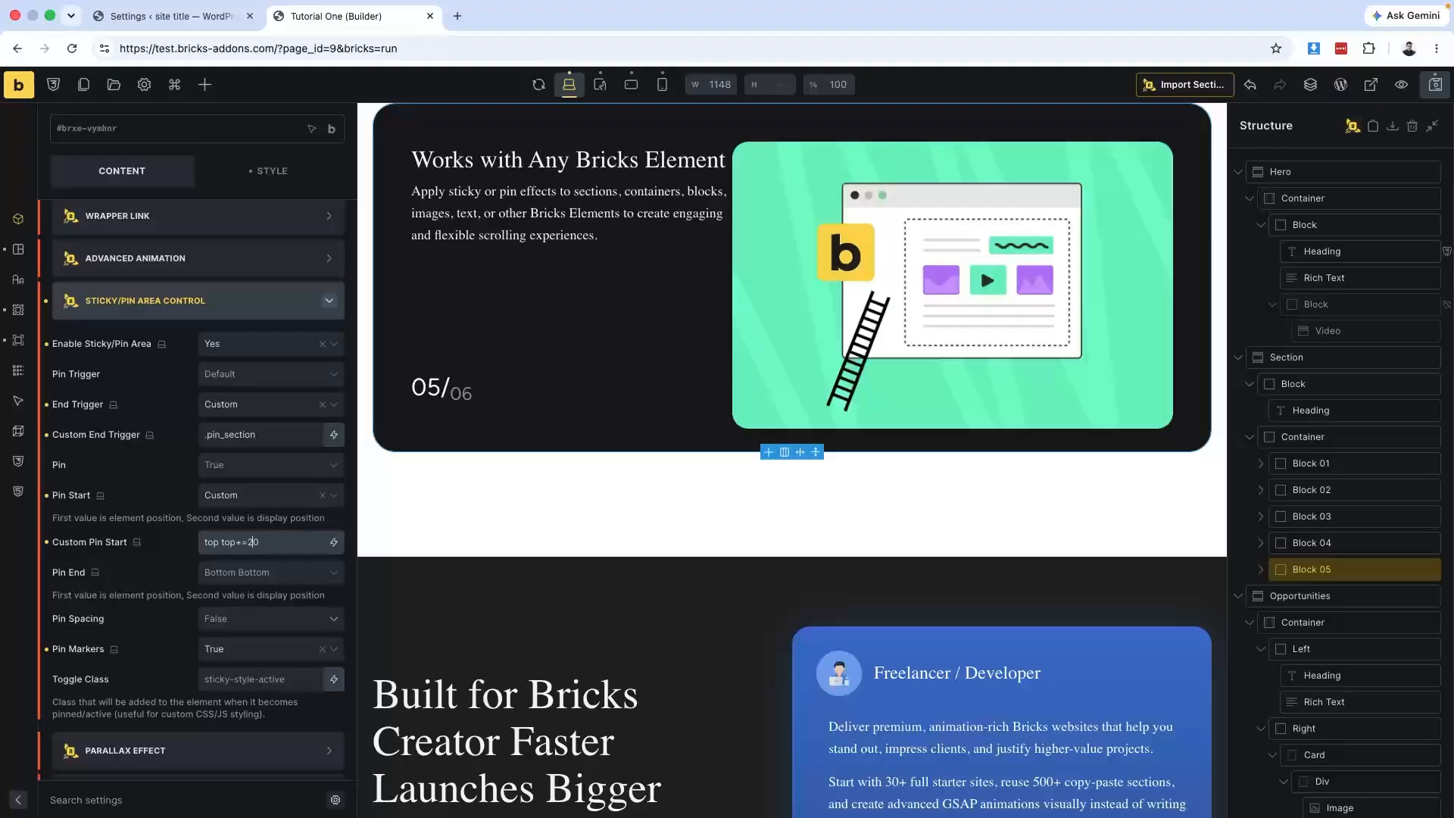
left_click(1435, 84)
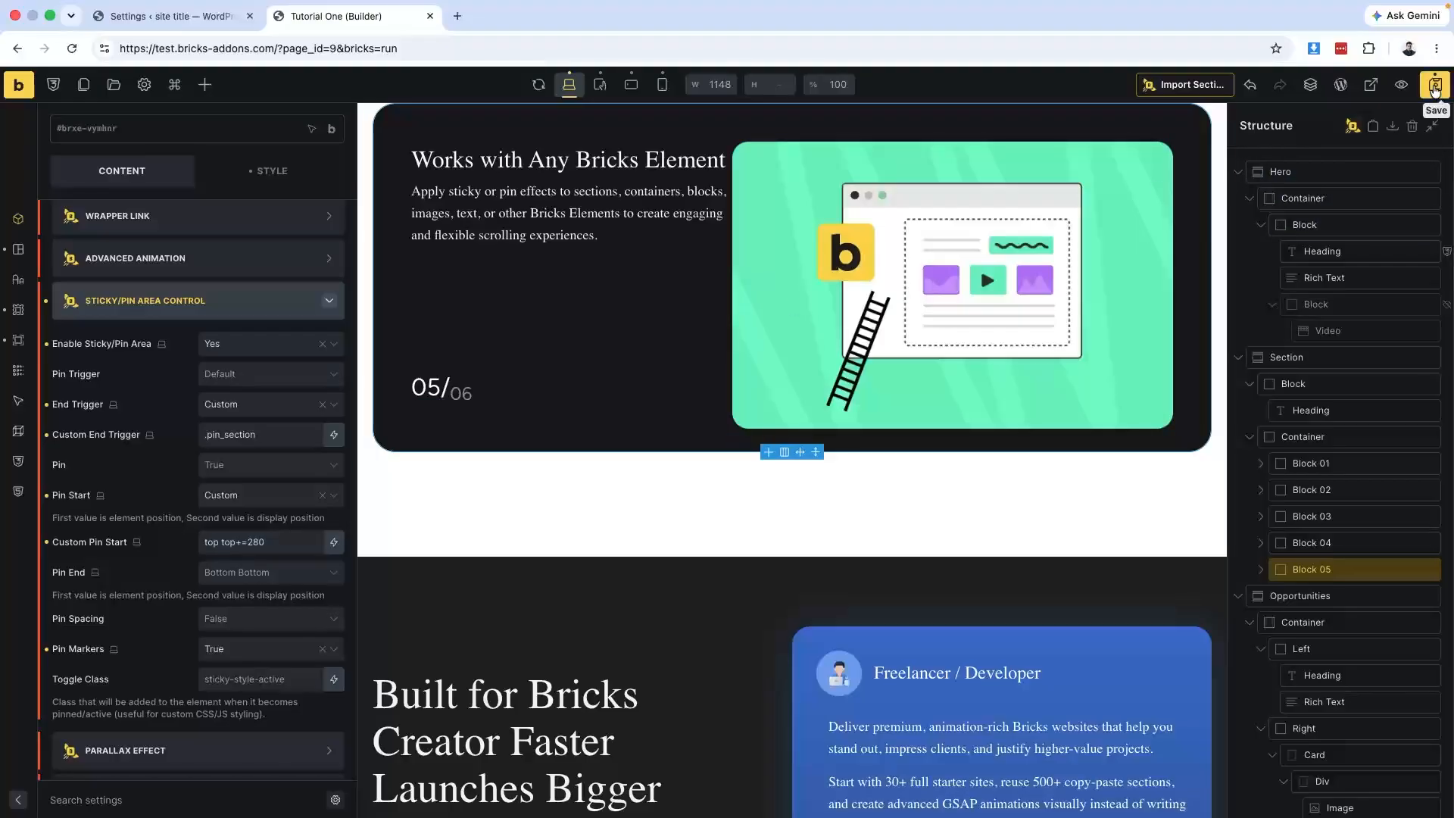
Reload the live page and examine the spacing between the stacked Key Features blocks, continuing down to the audience cards section.
key("ctrl+Right")
scroll(799, 388, "up", 15)
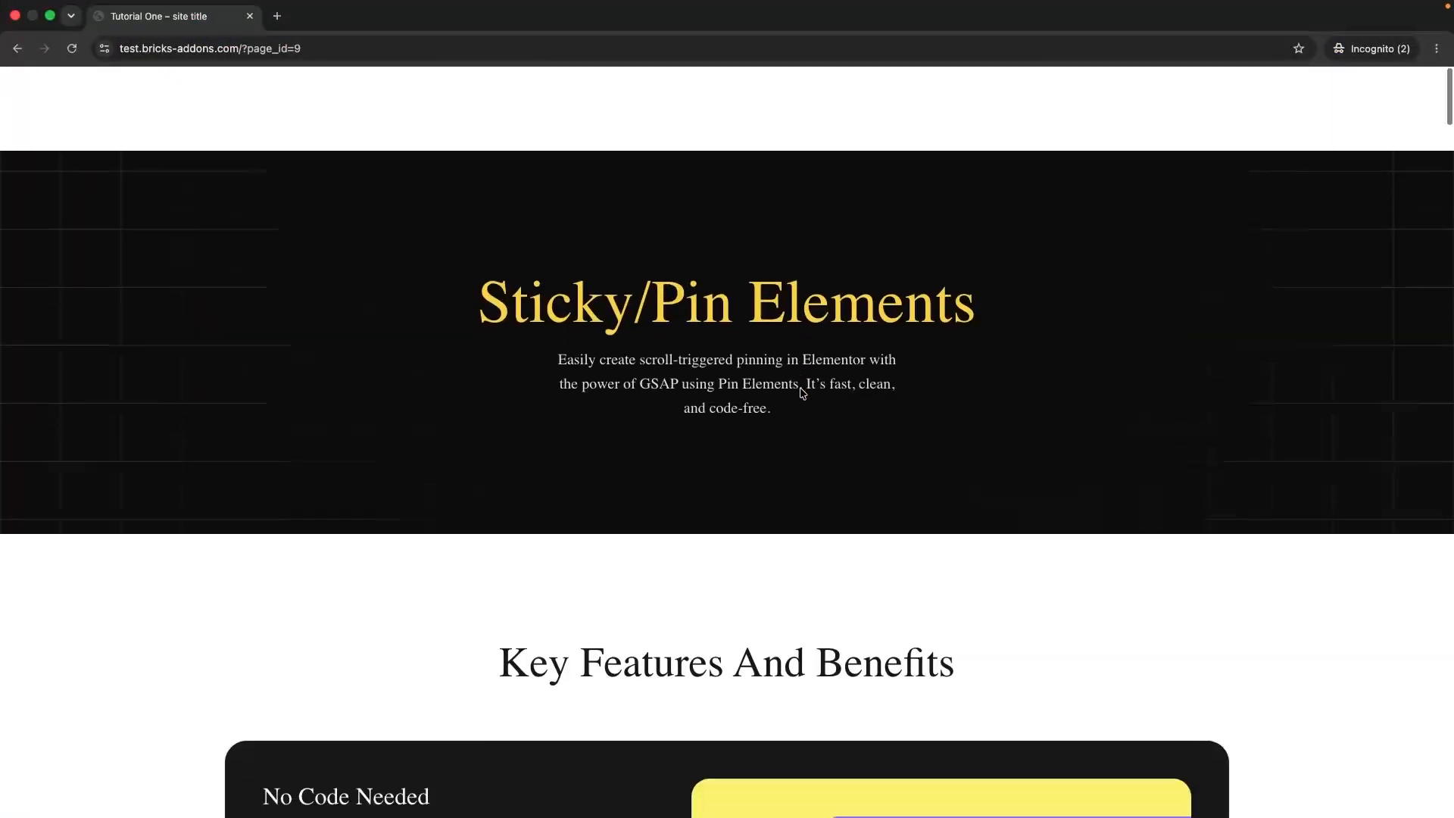
key("super+r")
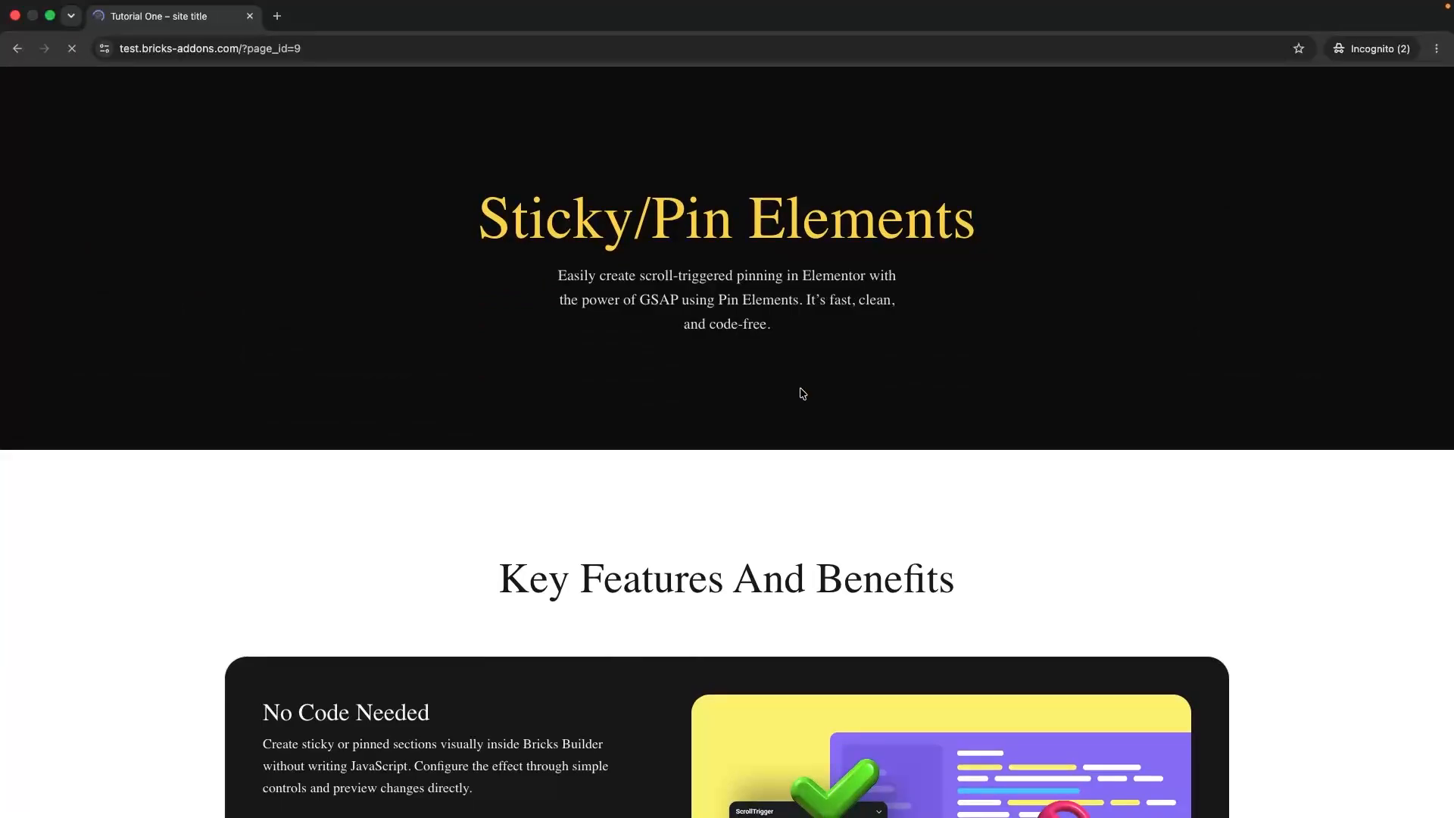
scroll(800, 389, "down", 10)
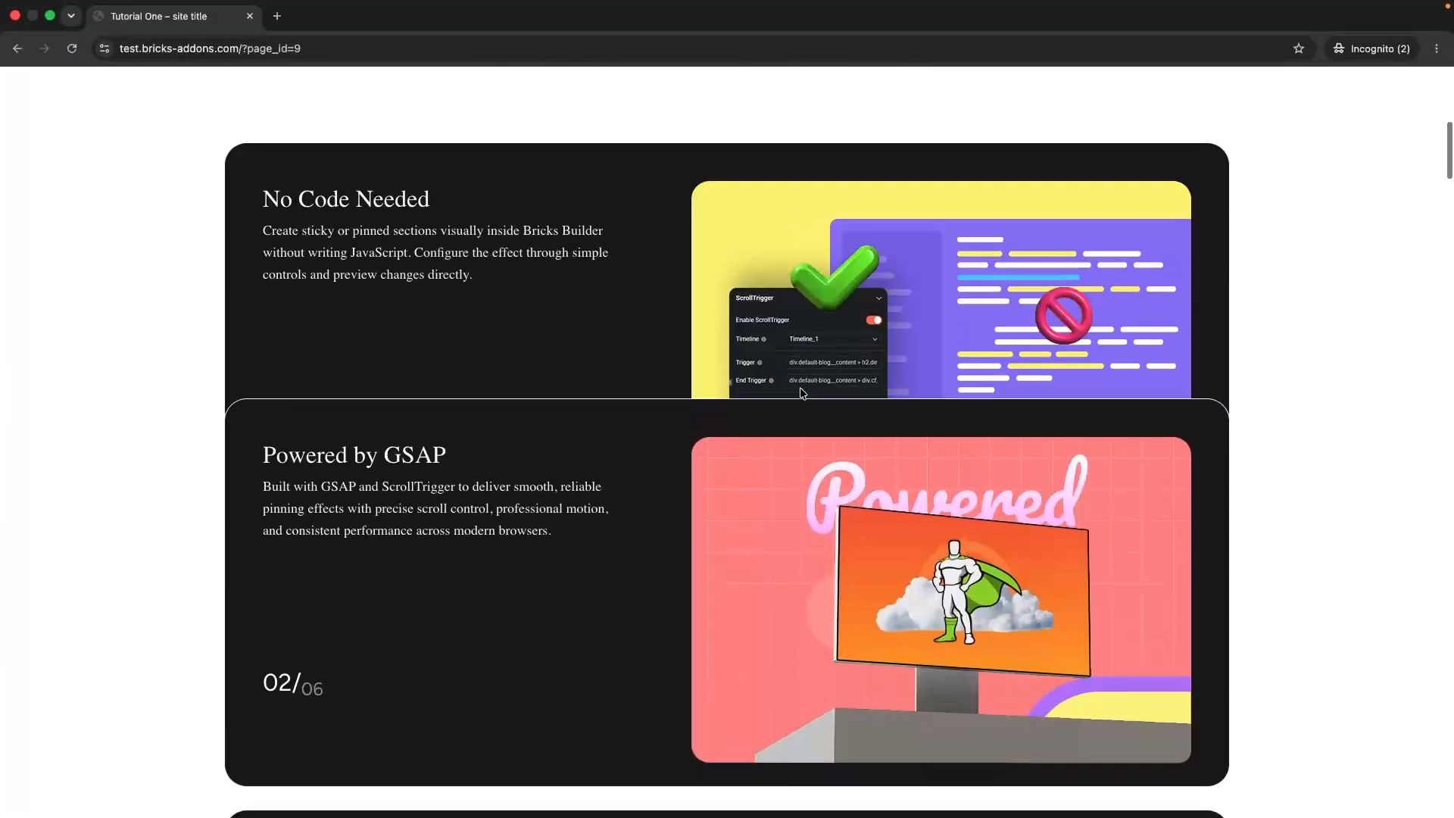
scroll(803, 392, "down", 5)
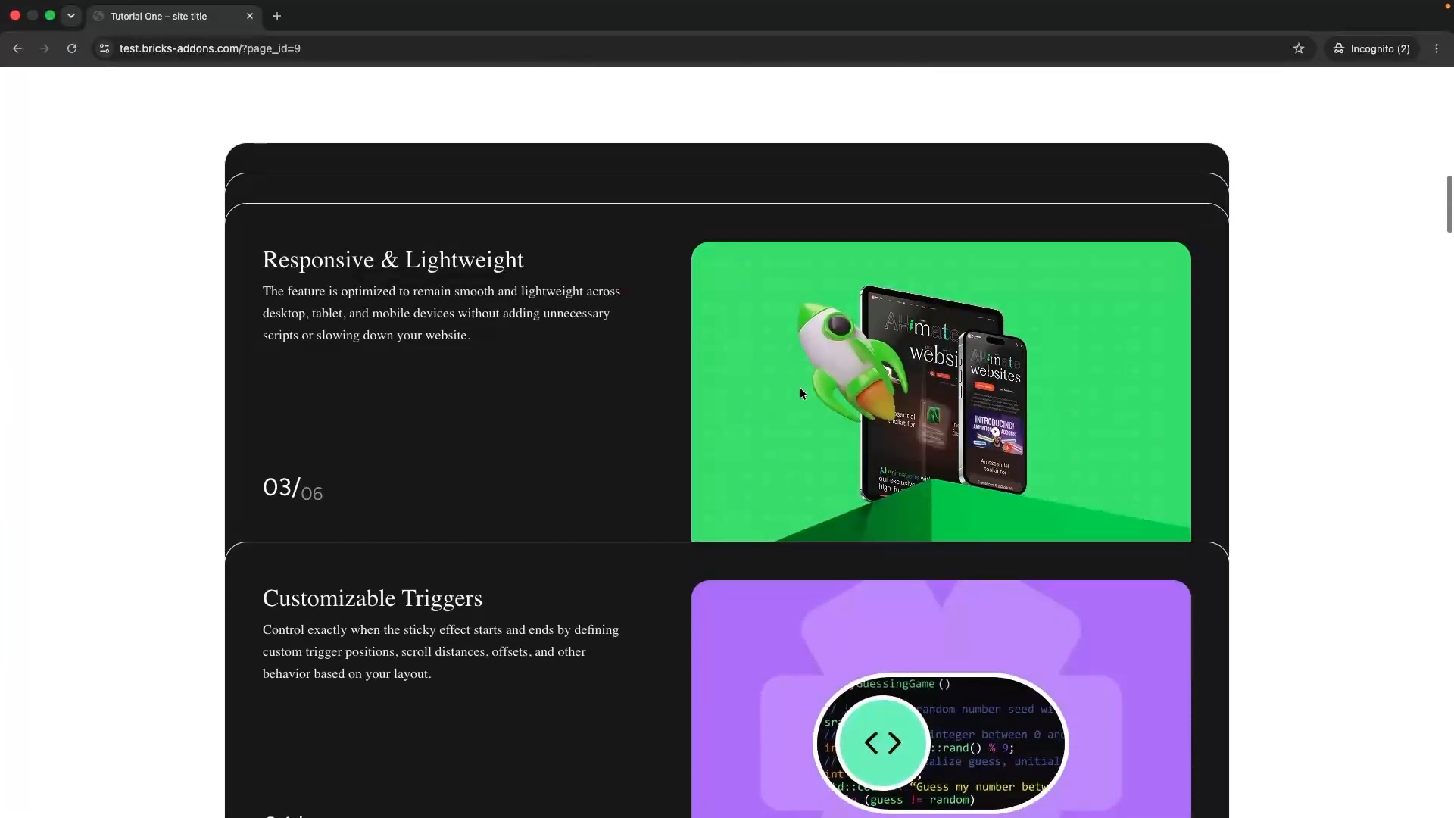
scroll(801, 393, "down", 3)
scroll(801, 392, "up", 10)
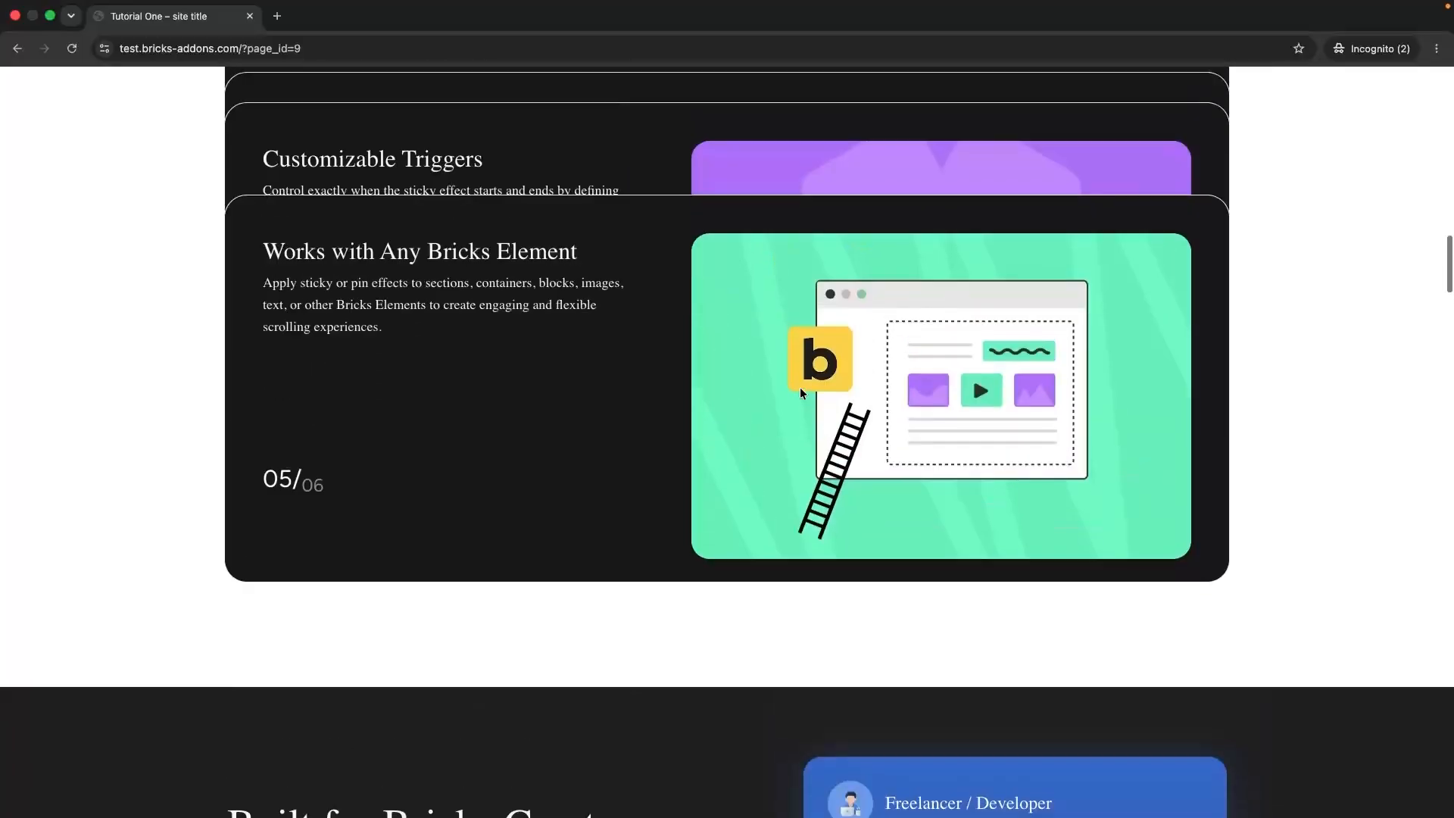
scroll(800, 388, "down", 10)
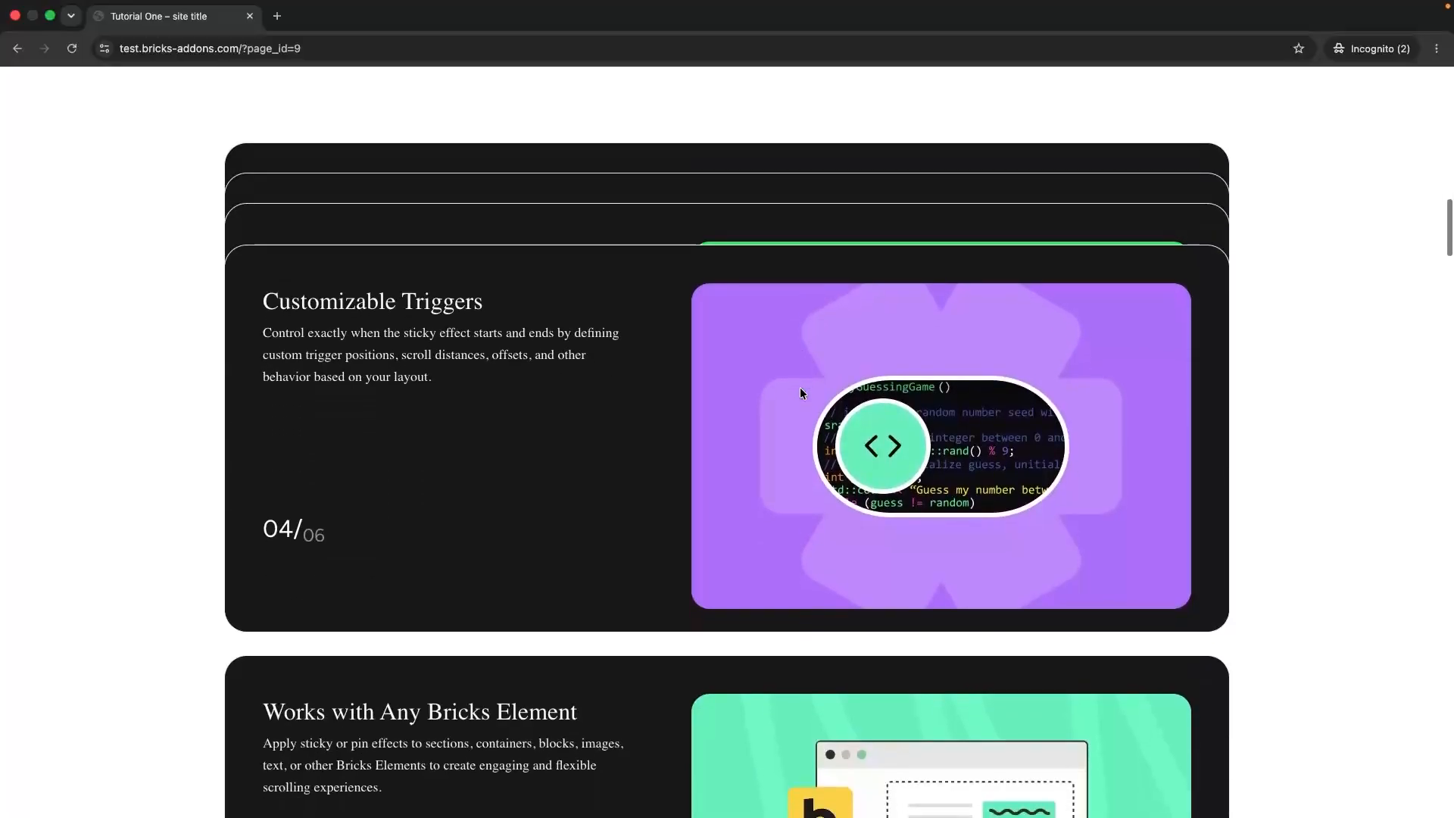
scroll(802, 393, "down", 7)
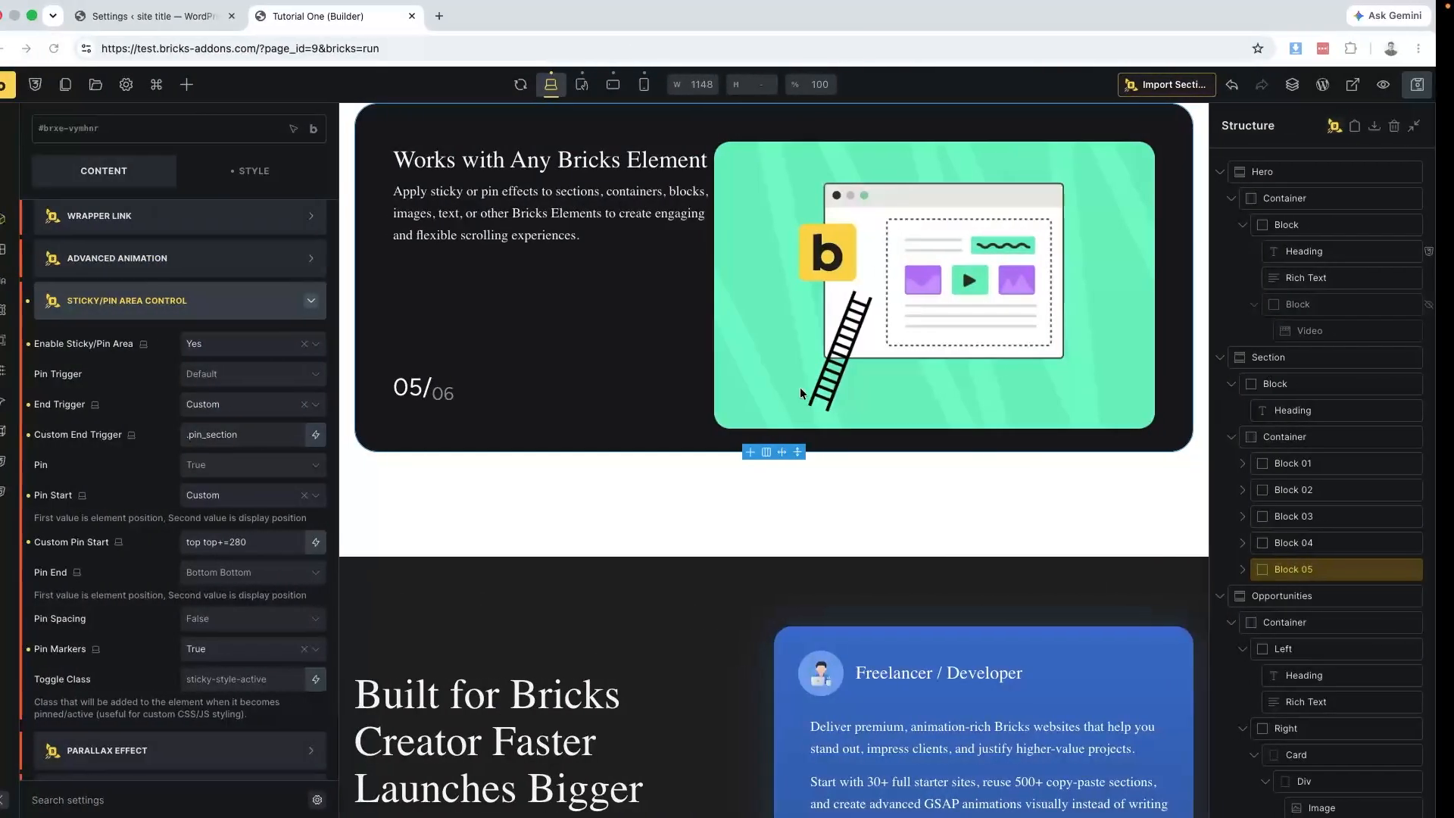
scroll(468, 475, "down", 6)
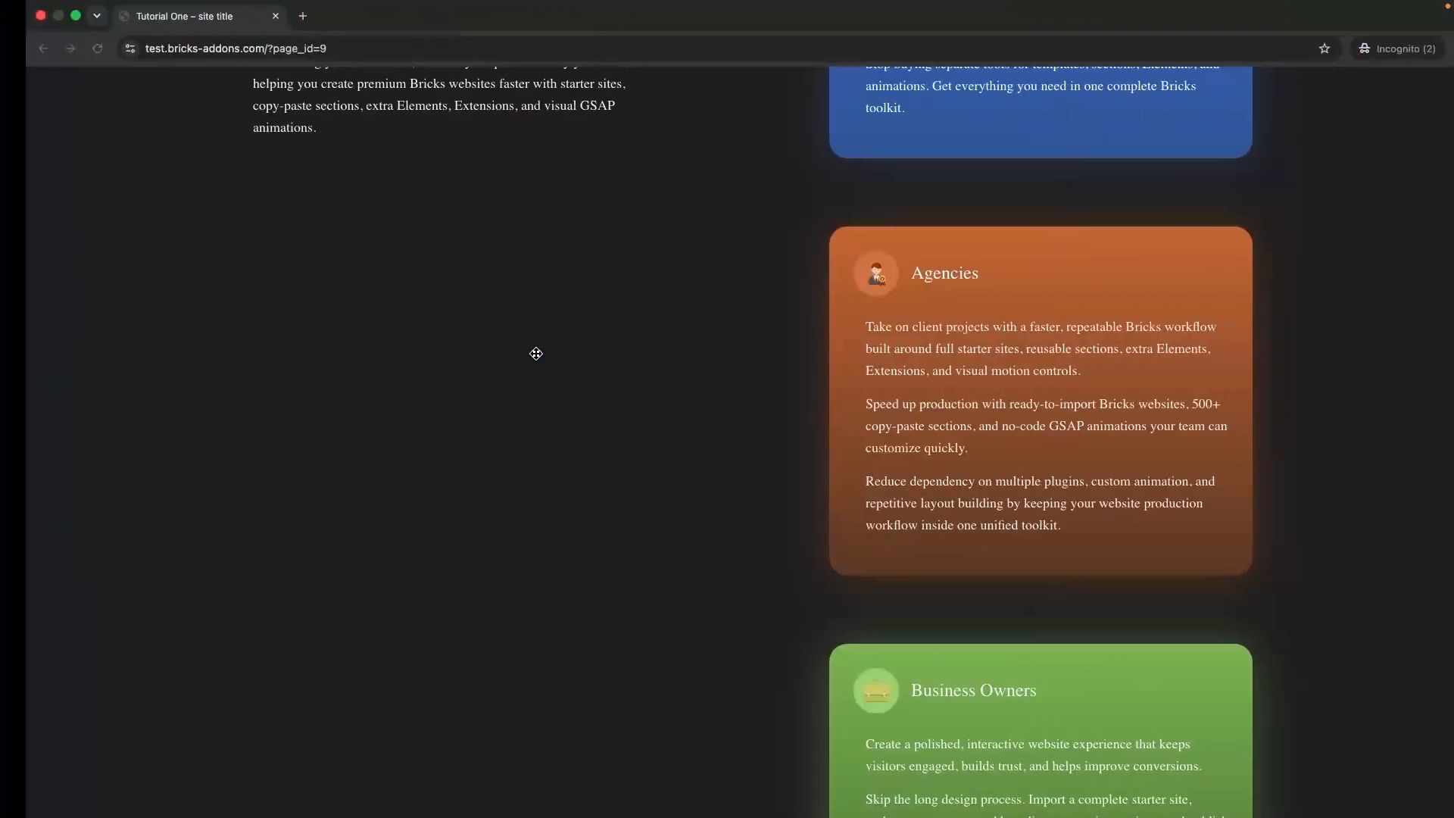
On the live page, examine how the Opportunities heading column scrolls relative to the audience cards beside it.
scroll(774, 368, "up", 10)
scroll(777, 371, "down", 2)
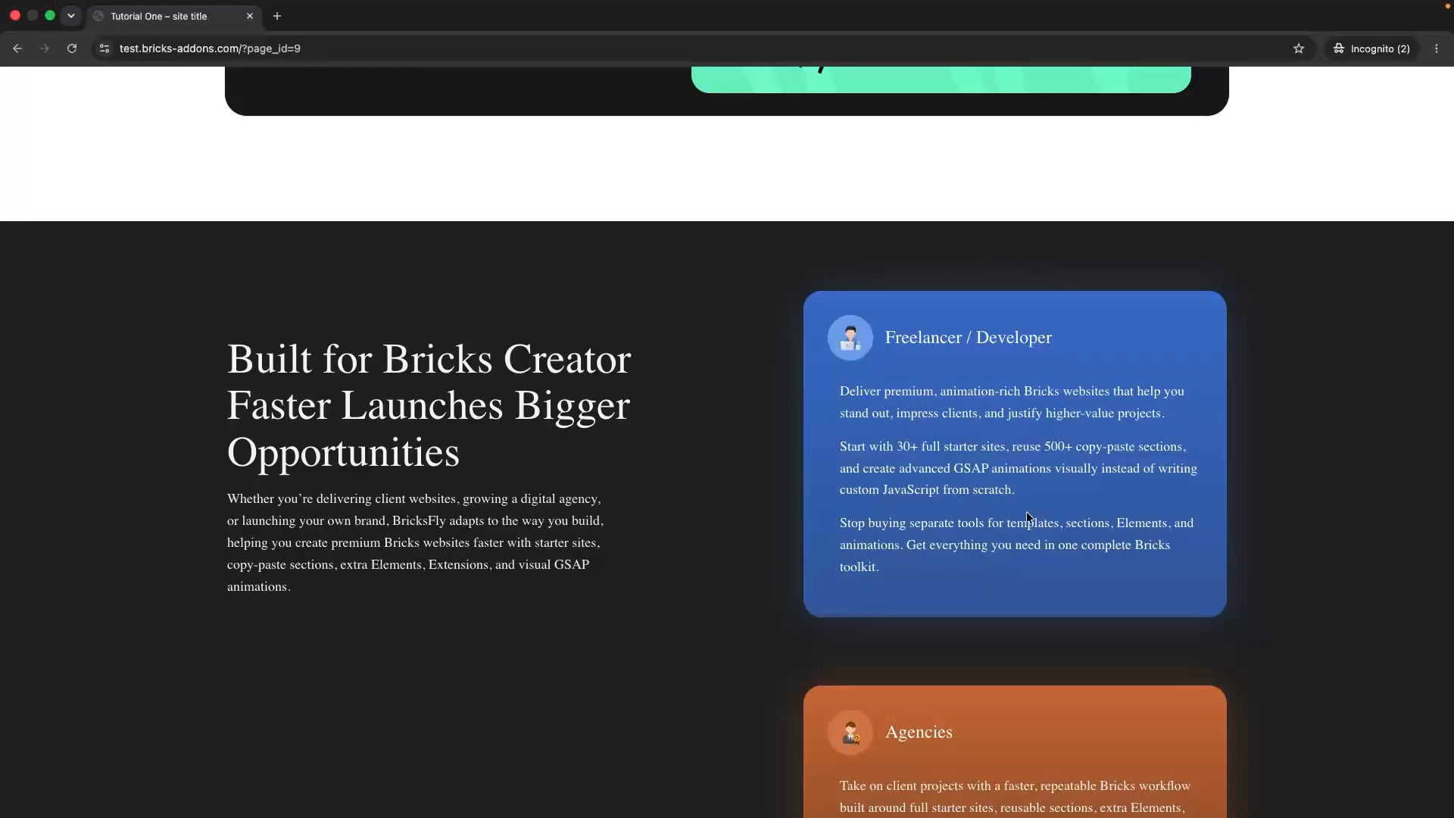
scroll(1025, 511, "down", 1)
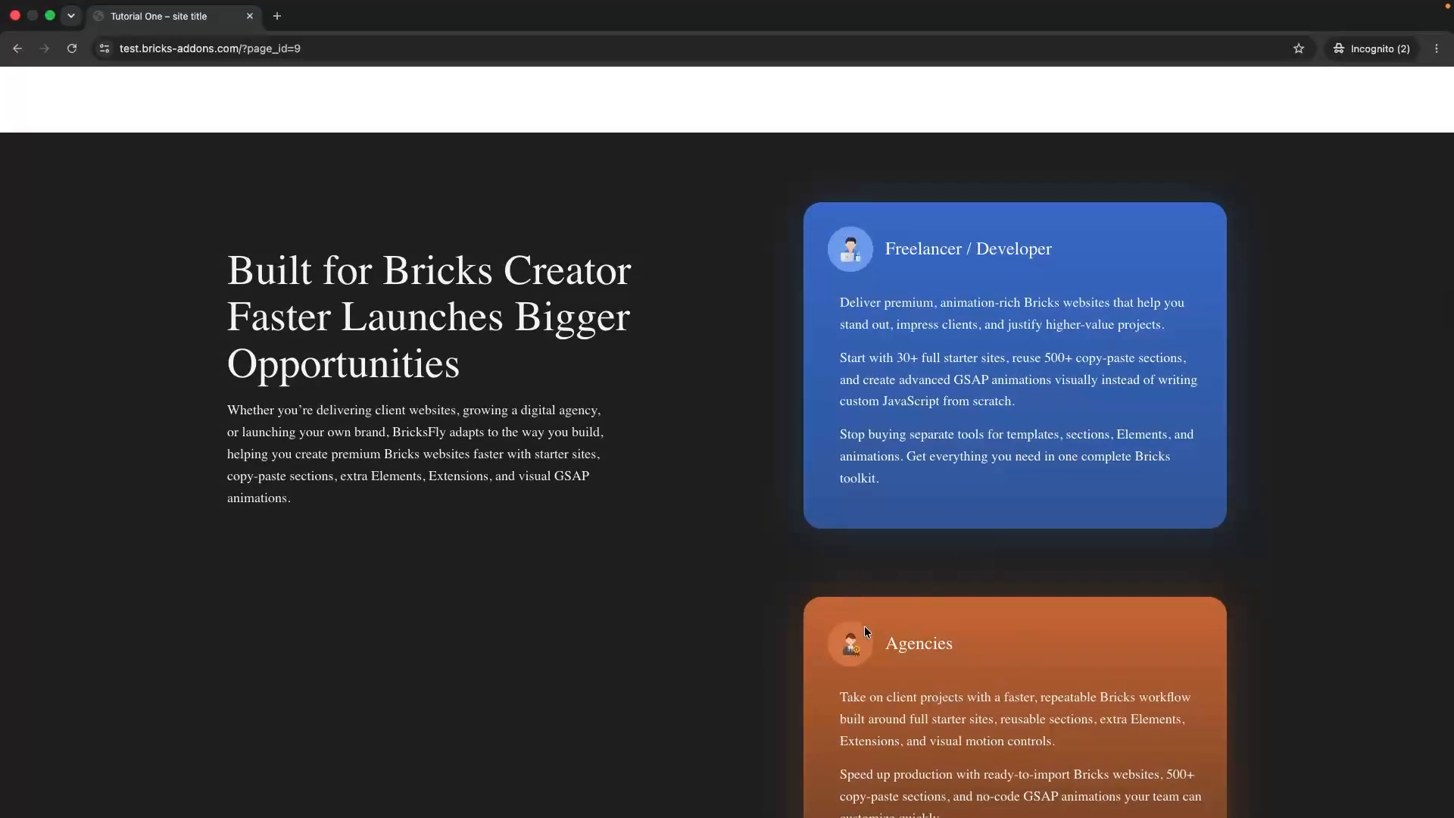
scroll(1000, 631, "down", 6)
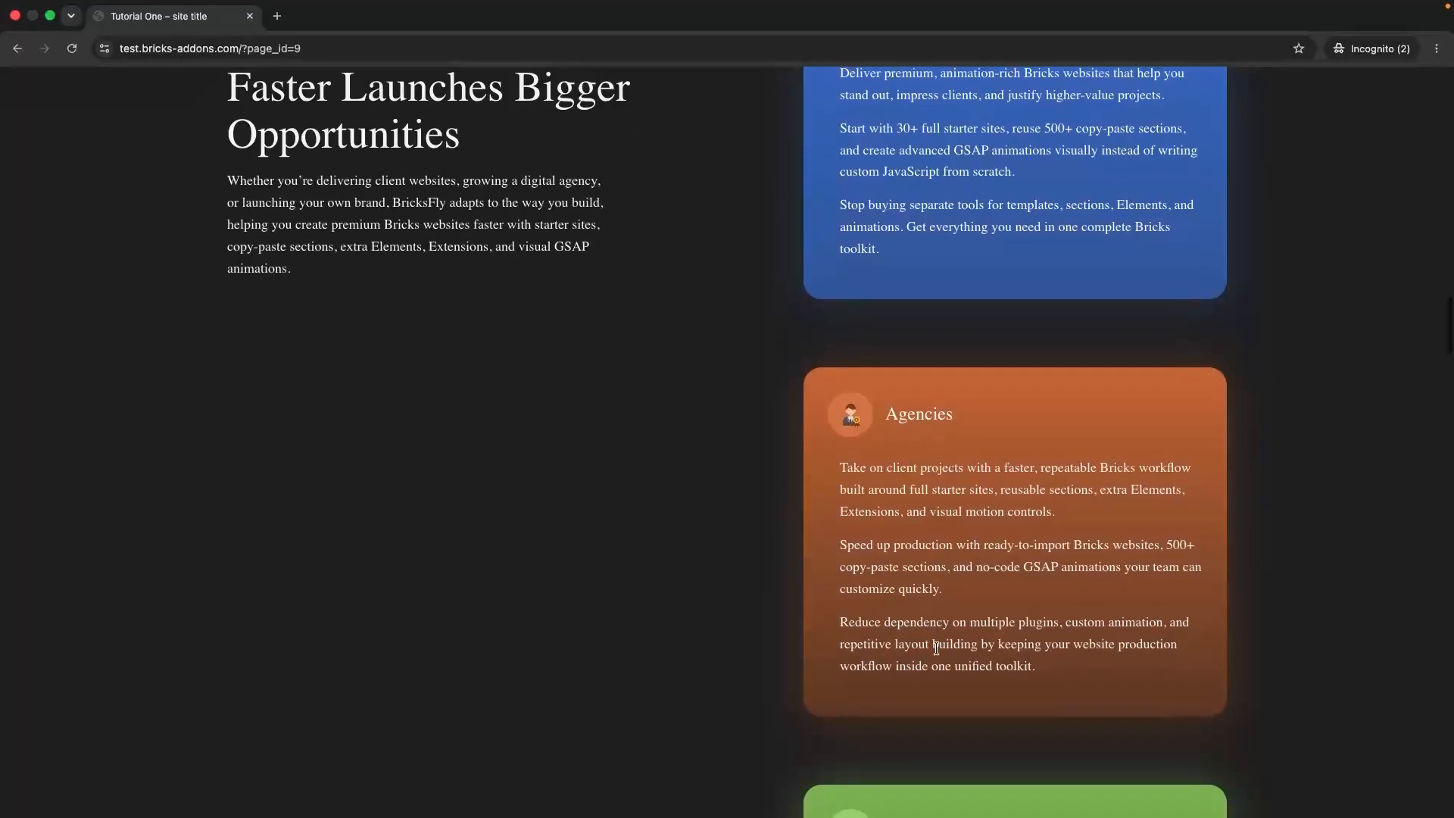
scroll(980, 259, "up", 3)
scroll(979, 253, "up", 1)
Back in the builder, enable the Sticky/Pin Area on the Left block of the Opportunities section.
key("ctrl+Left")
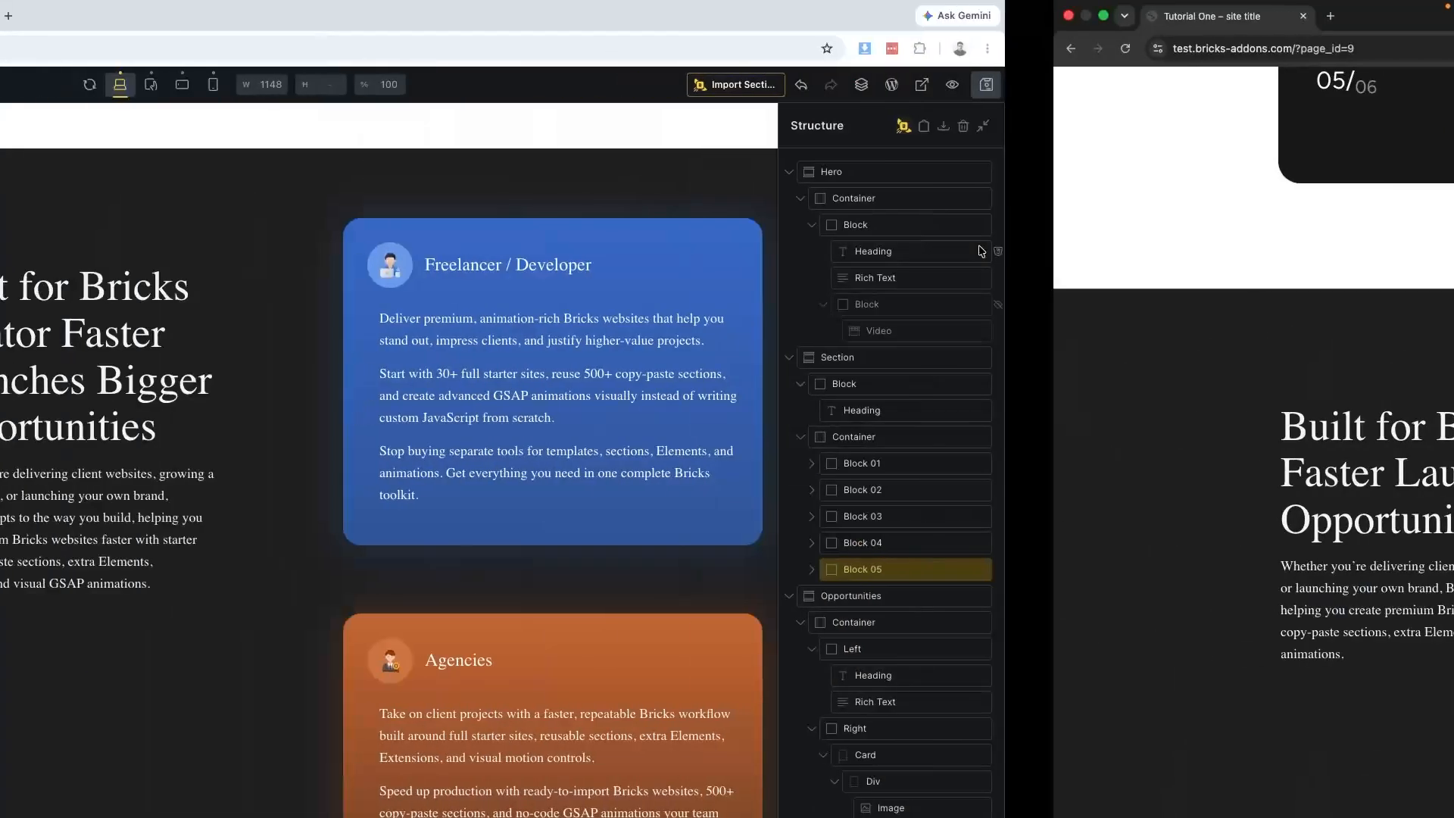
left_click(433, 335)
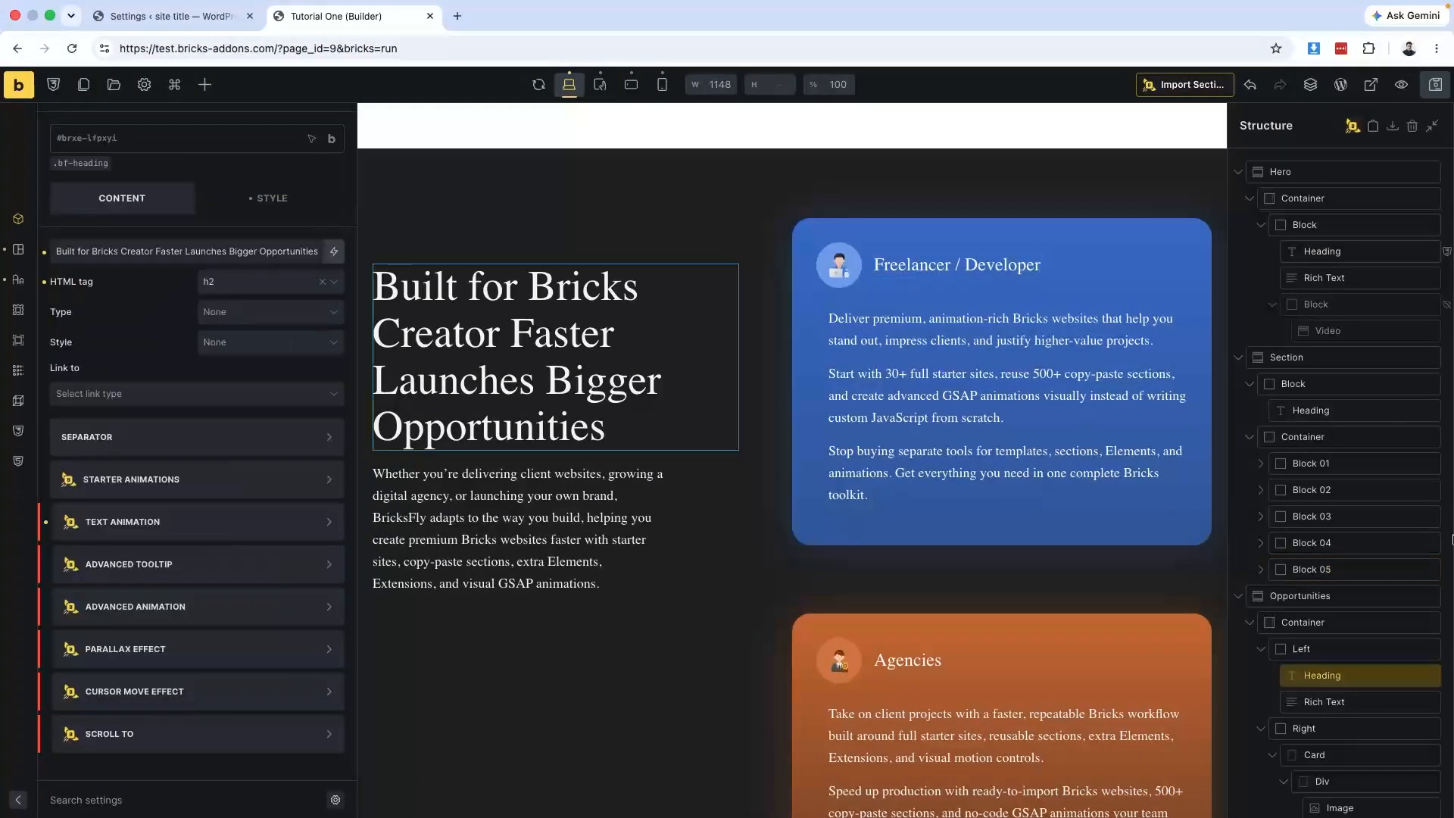
scroll(1306, 614, "down", 2)
left_click(1264, 583)
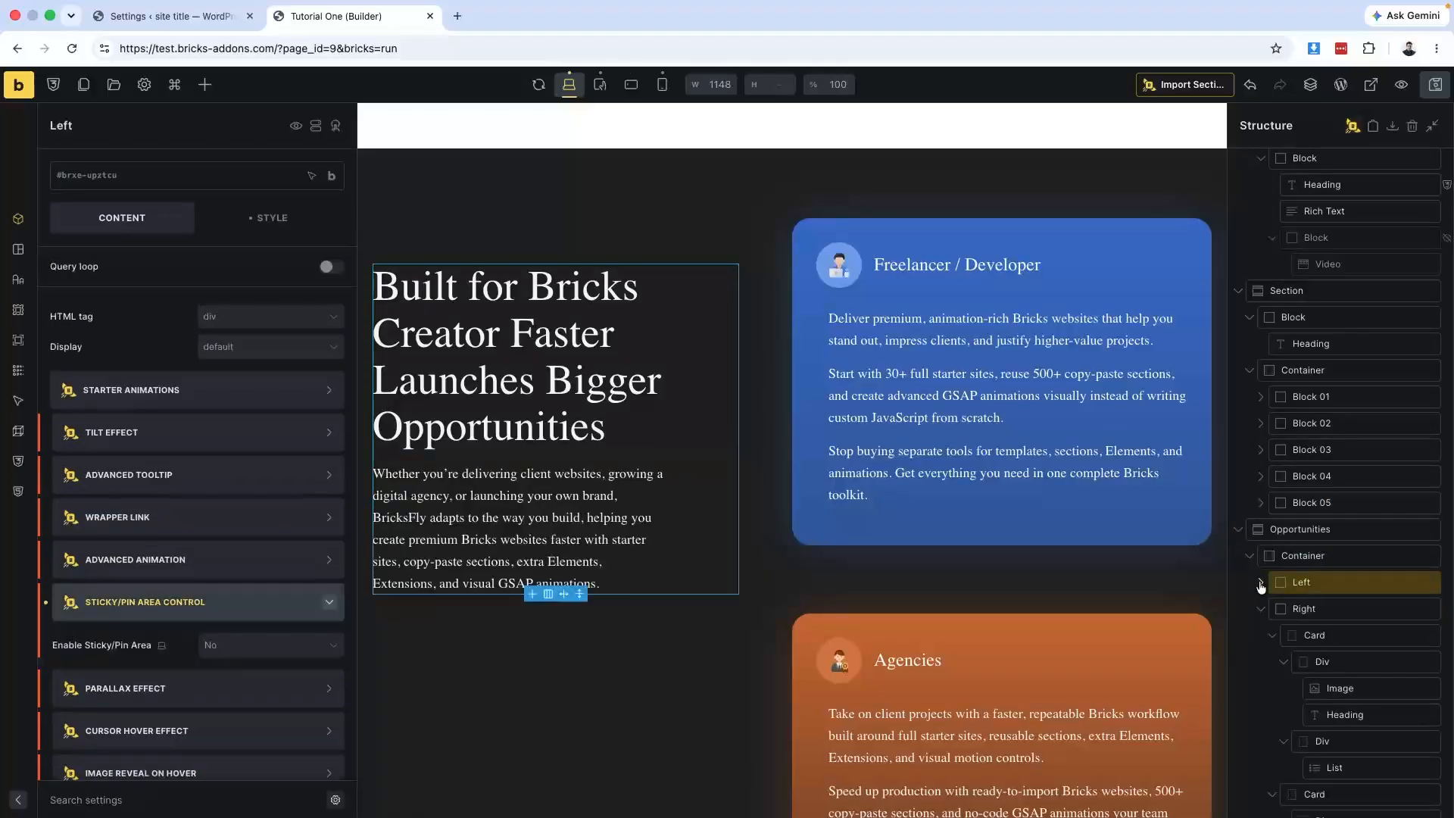
left_click(1261, 582)
left_click(1261, 614)
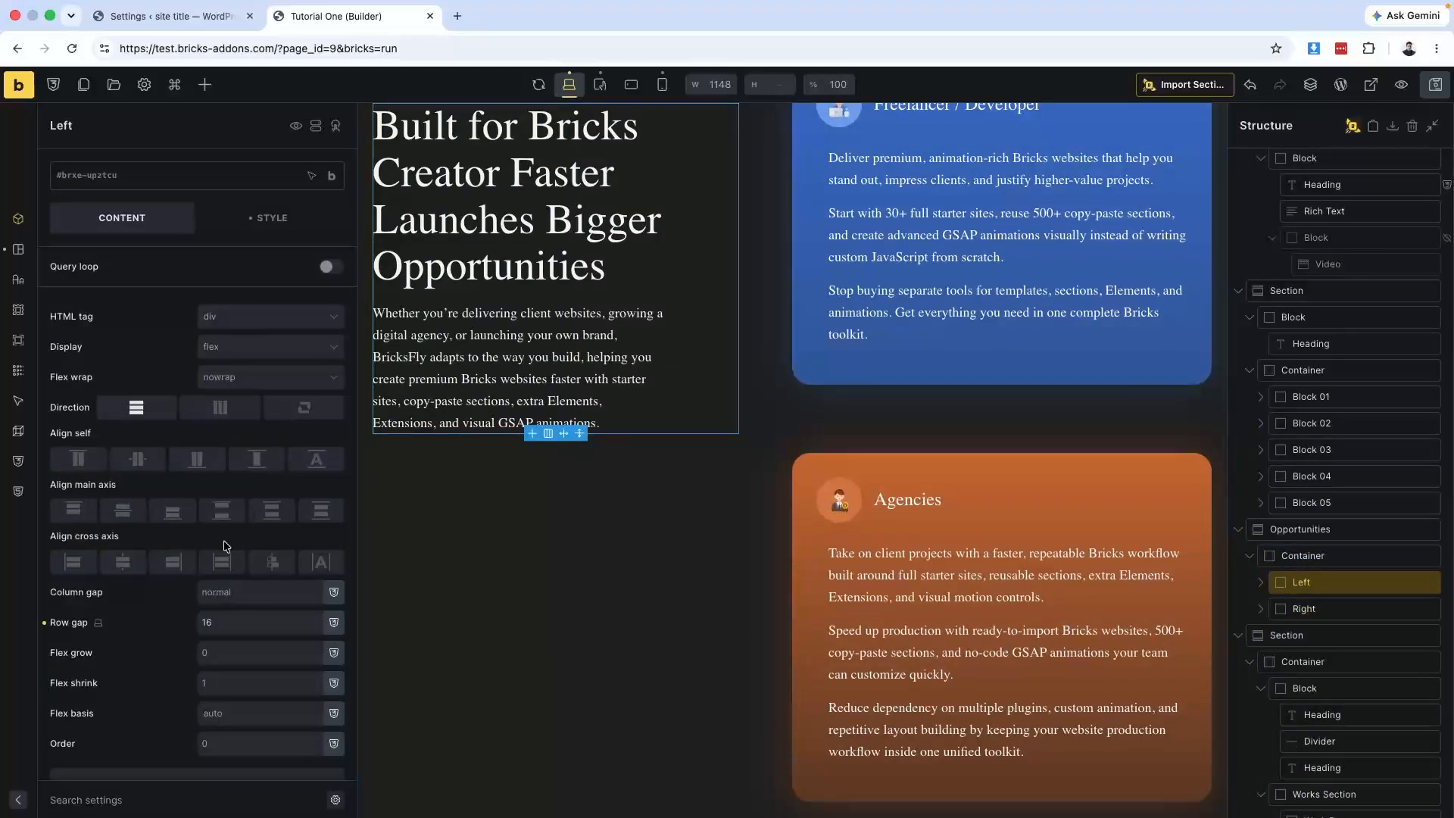
scroll(513, 389, "up", 2)
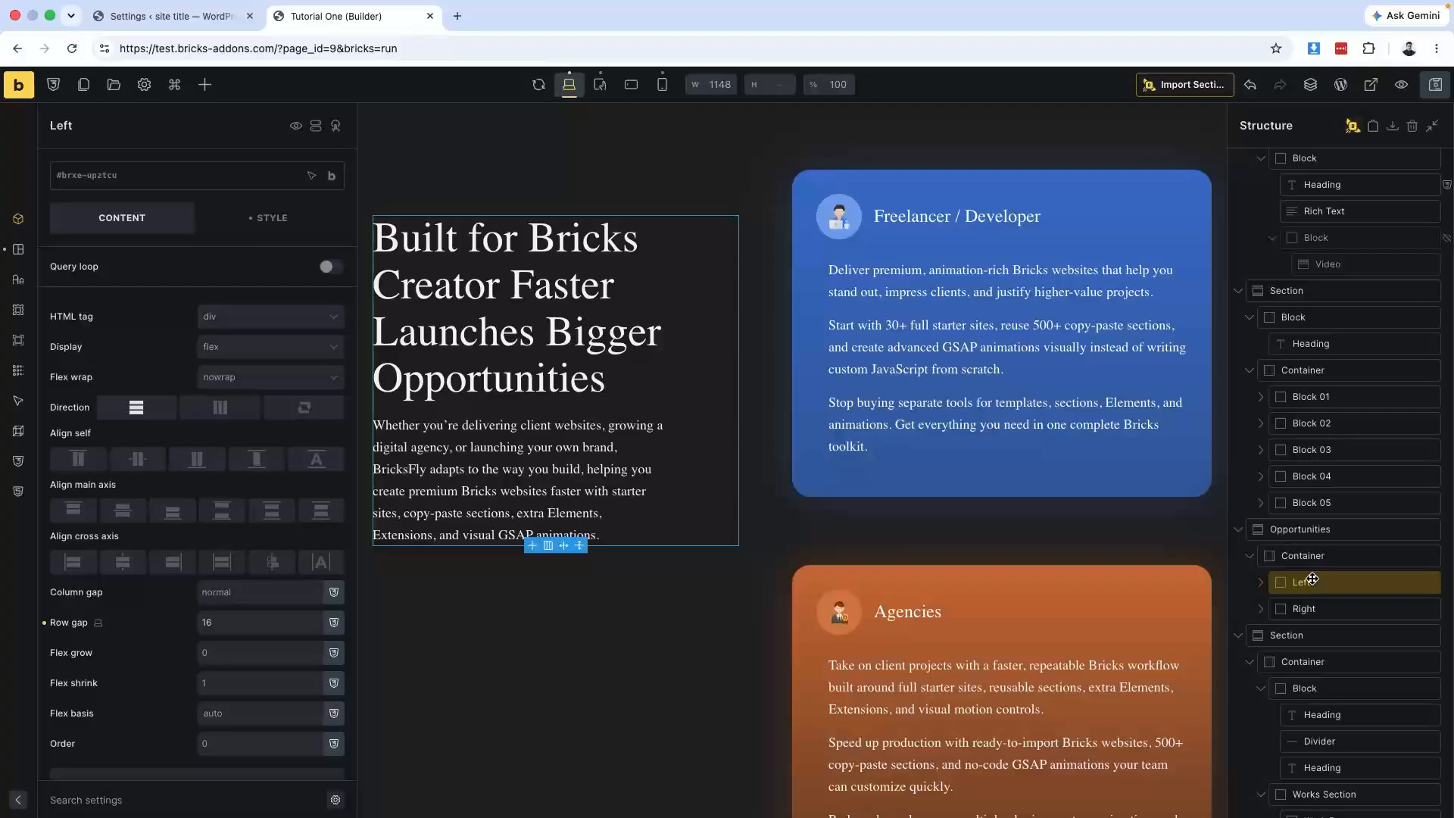
scroll(289, 442, "down", 10)
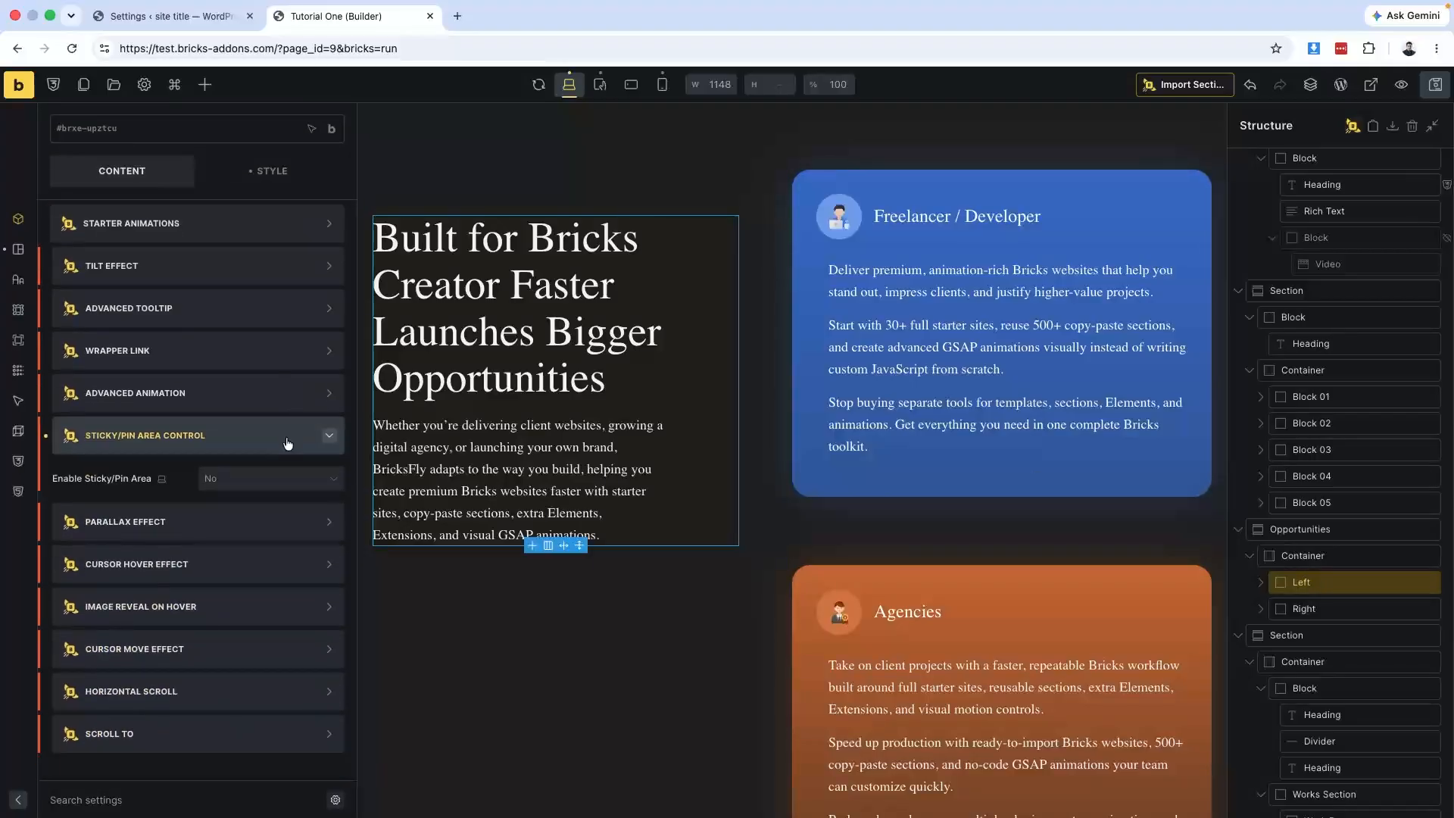
left_click(132, 445)
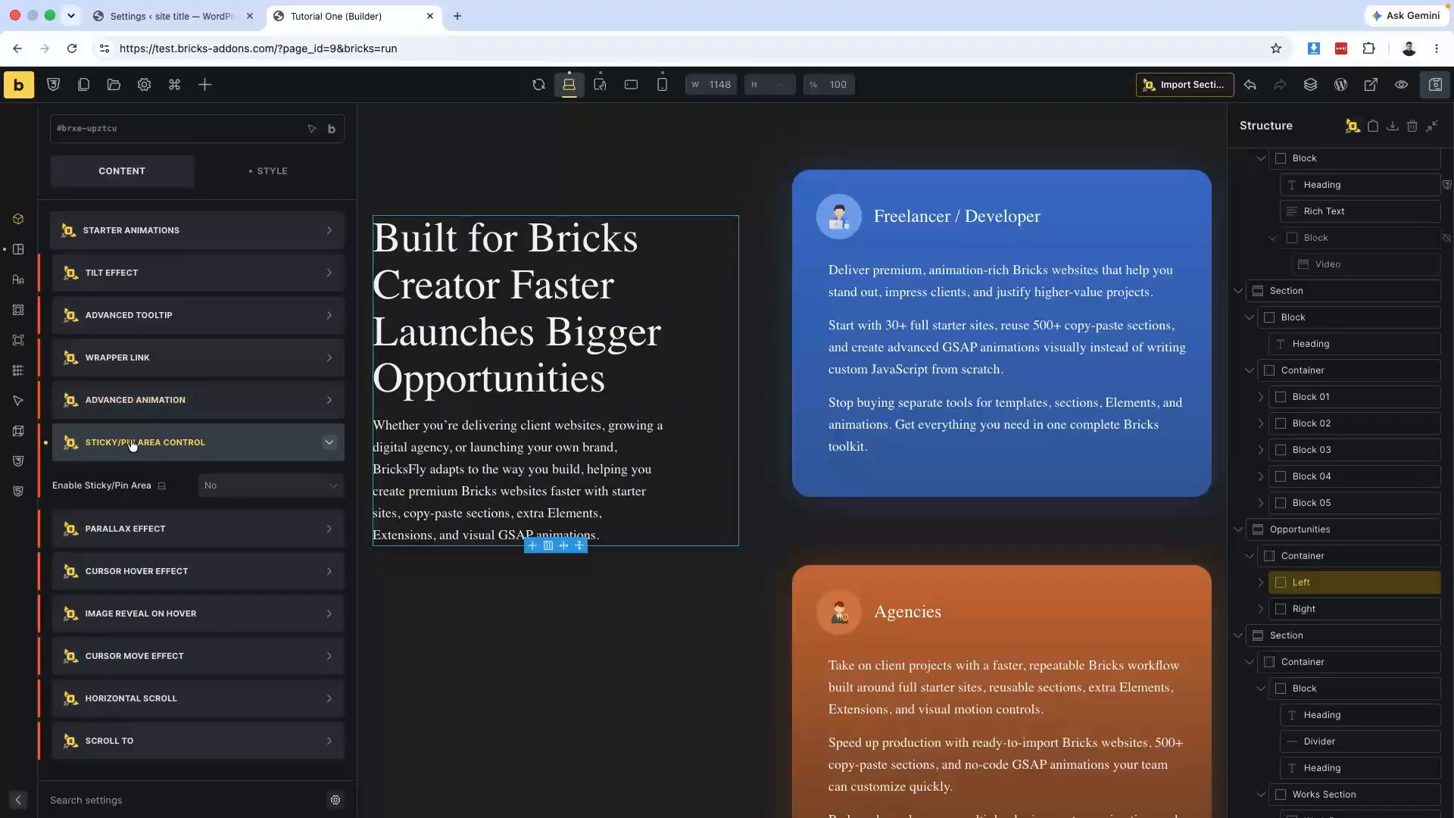
left_click(263, 493)
left_click(224, 519)
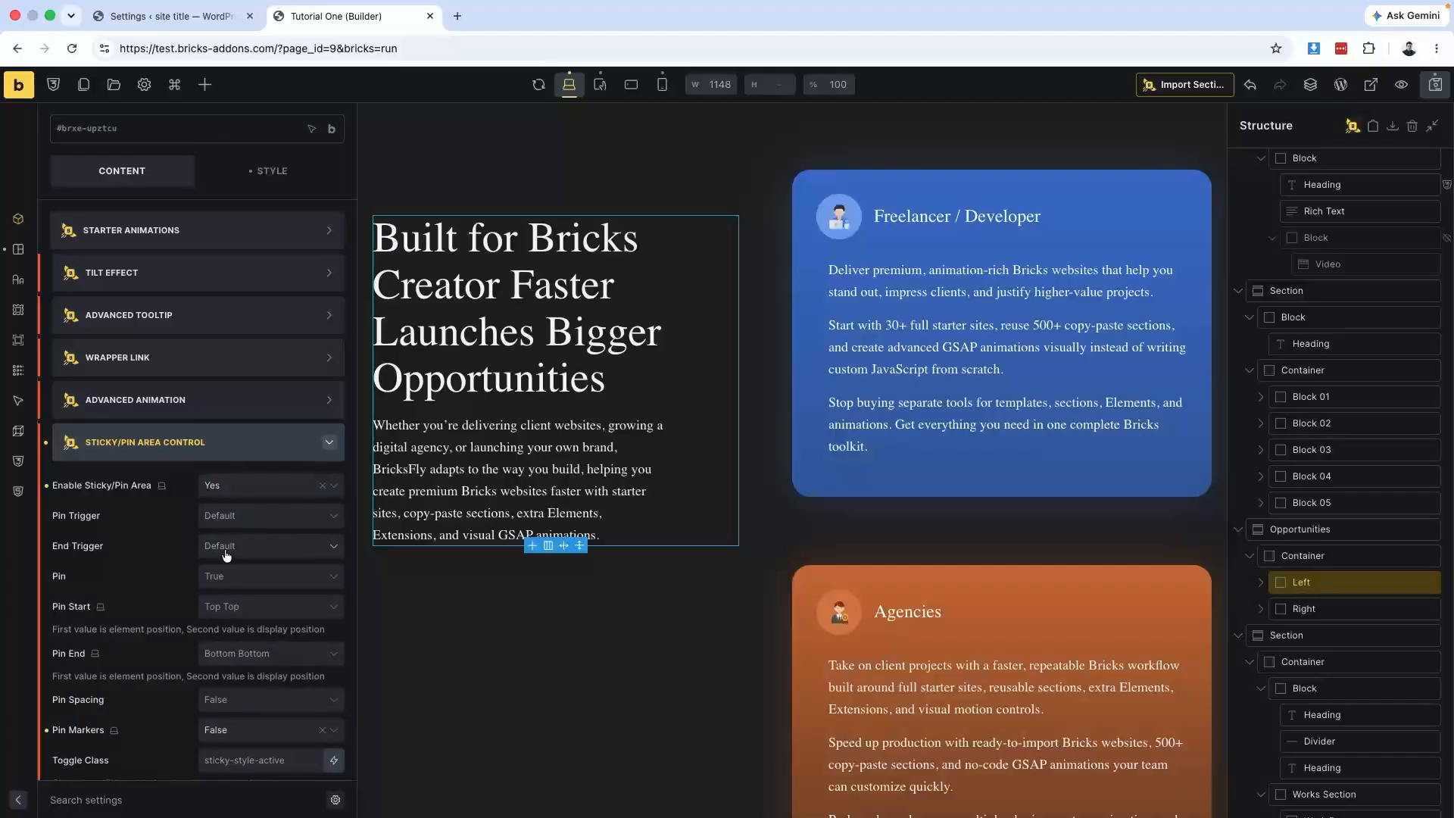
Copy the CSS class fast_pin_wrapper from the Opportunities section's style settings.
left_click(1293, 533)
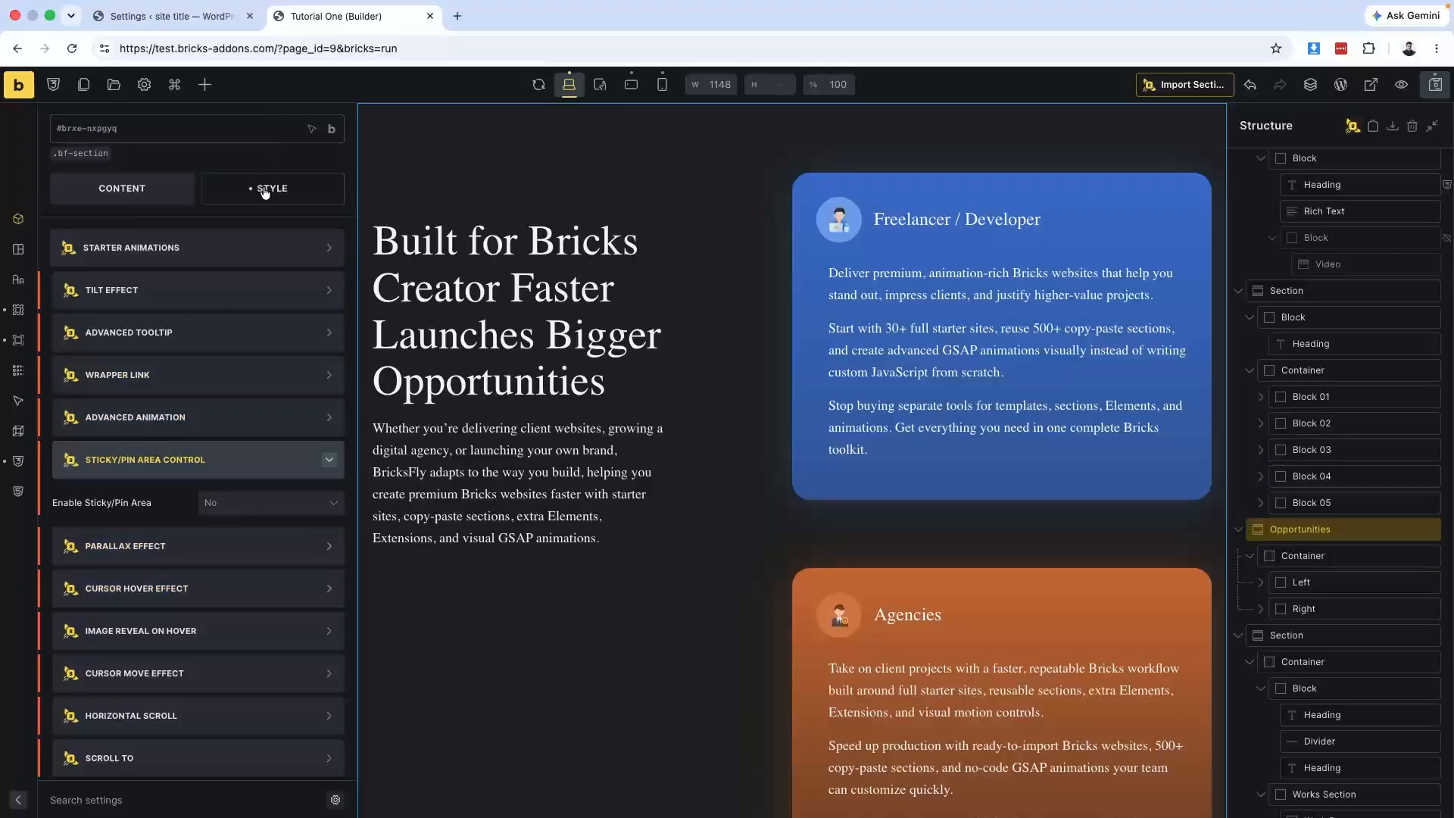
left_click(264, 190)
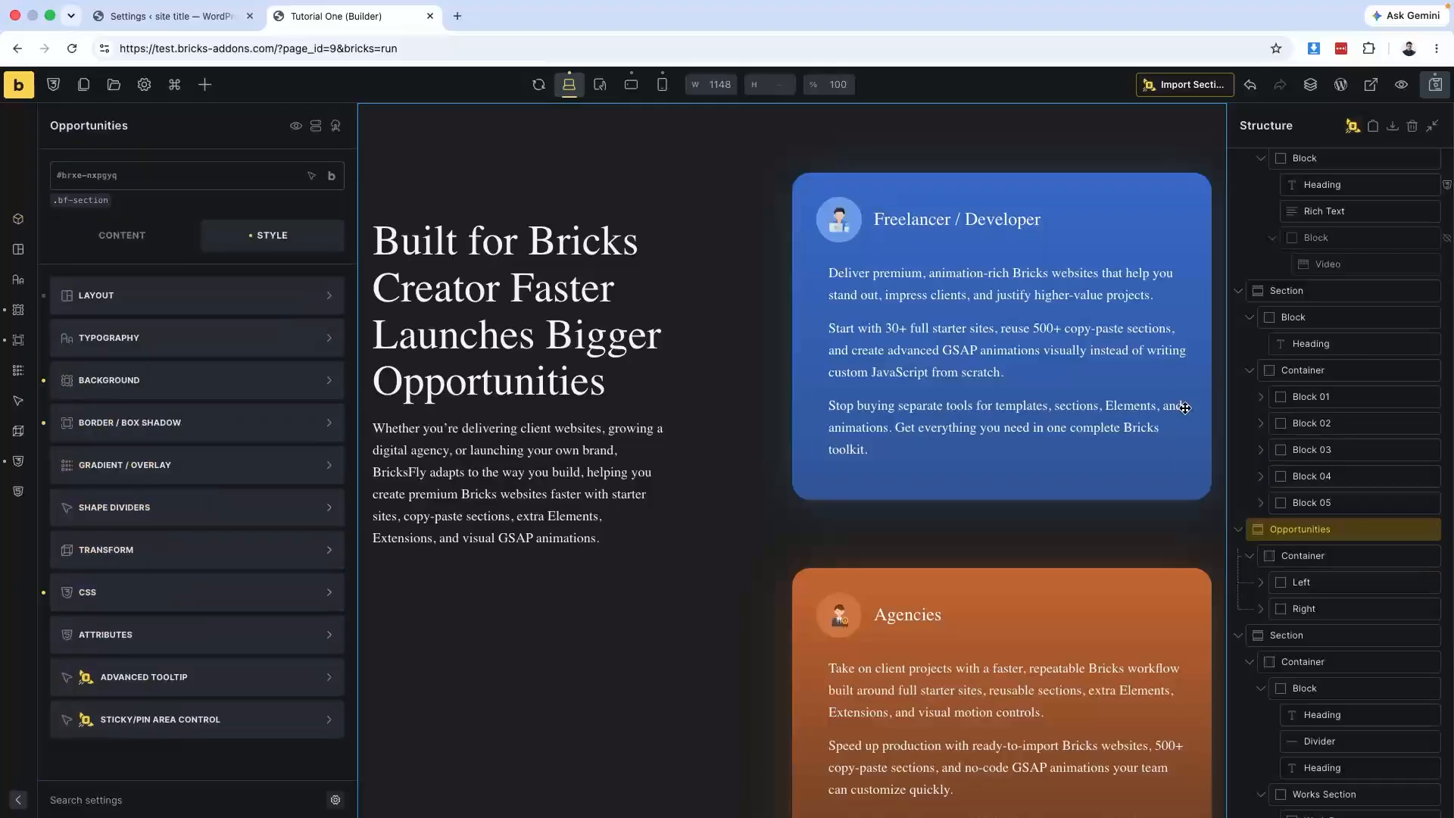
left_click(104, 603)
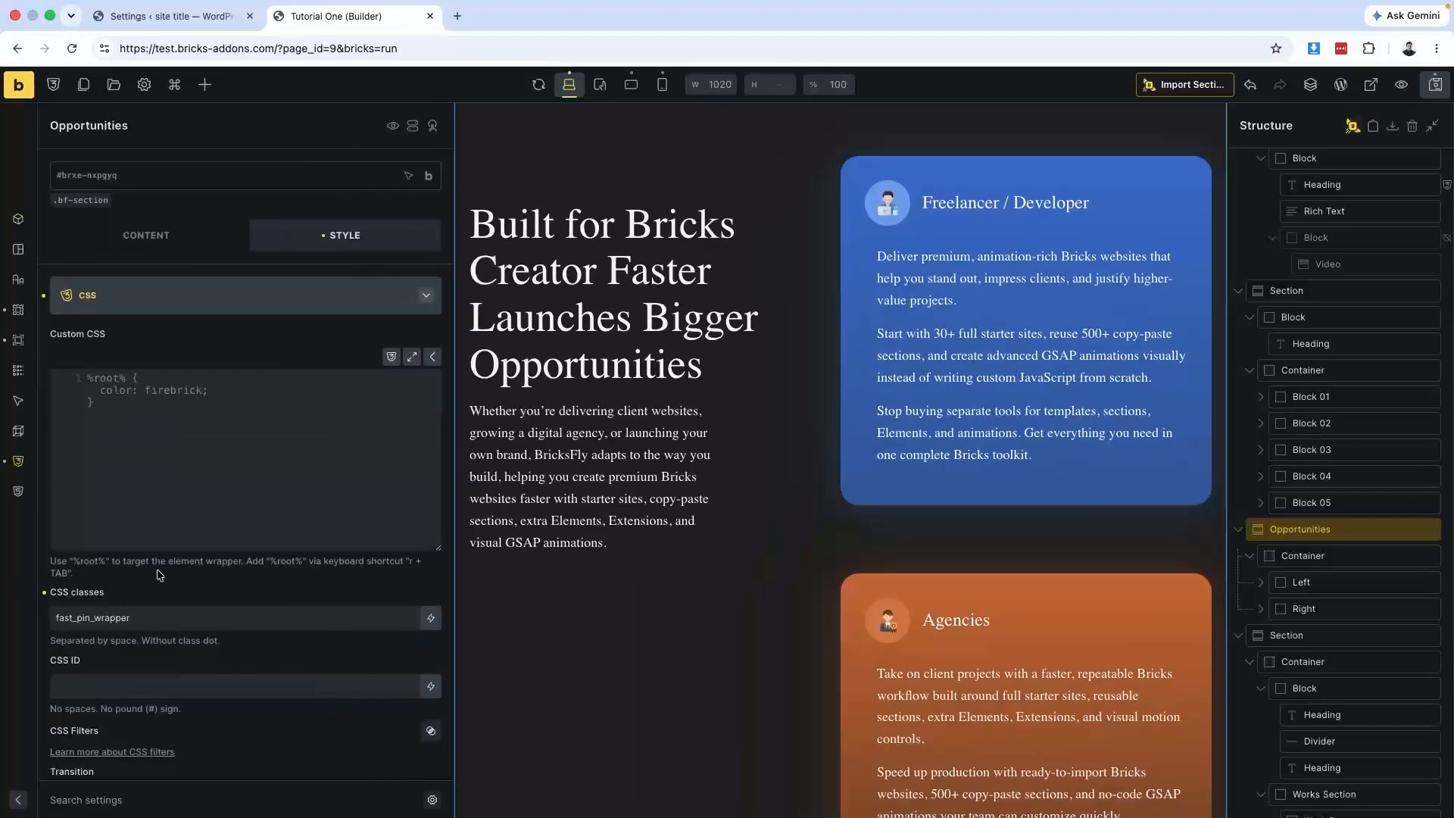
double_click(95, 618)
key("ctrl+c")
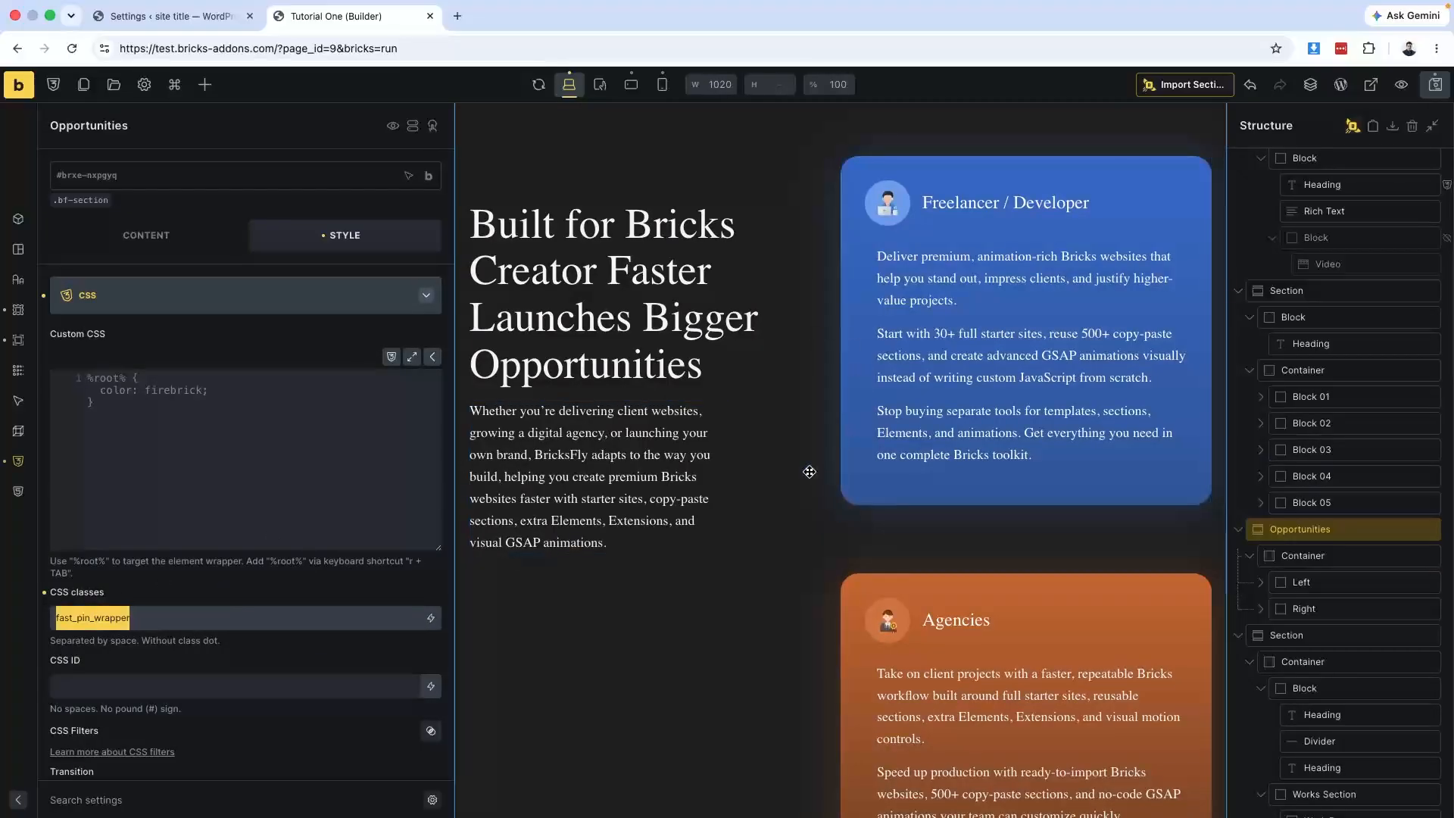
Set the Left block's End Trigger to Custom with .fast_pin_wrapper as the Custom End Trigger.
left_click(1330, 581)
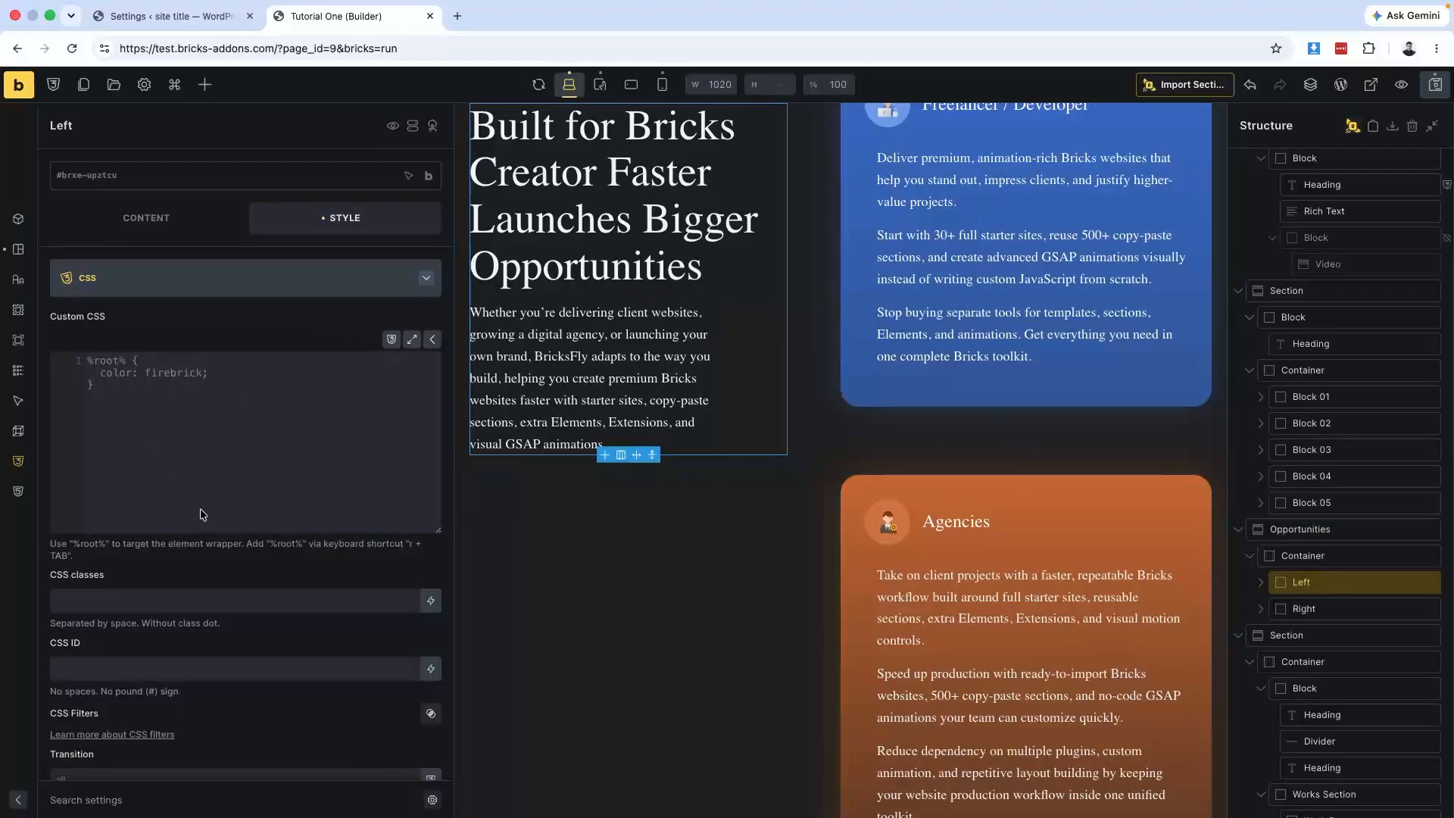
left_click(138, 219)
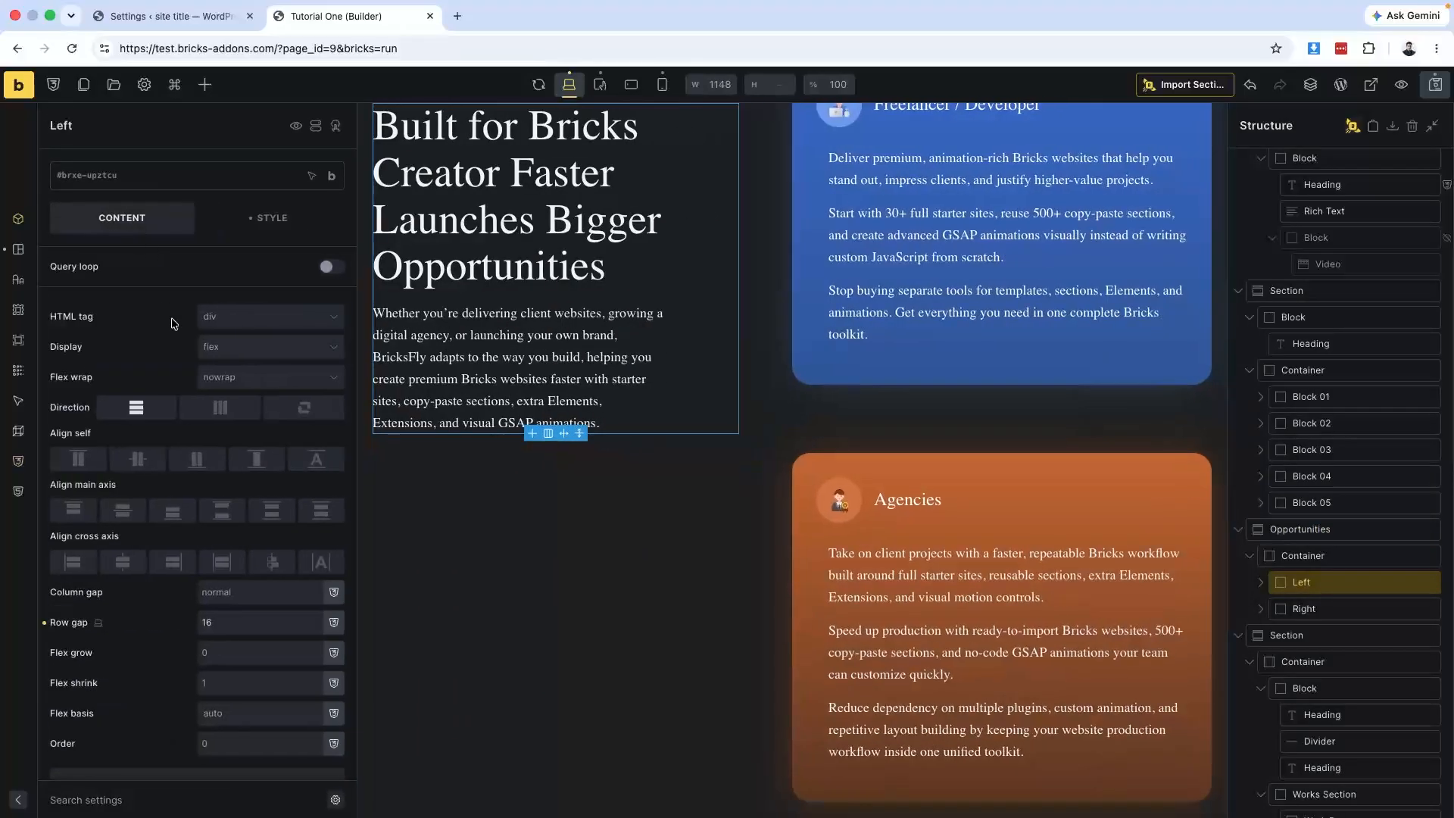
scroll(195, 492, "down", 5)
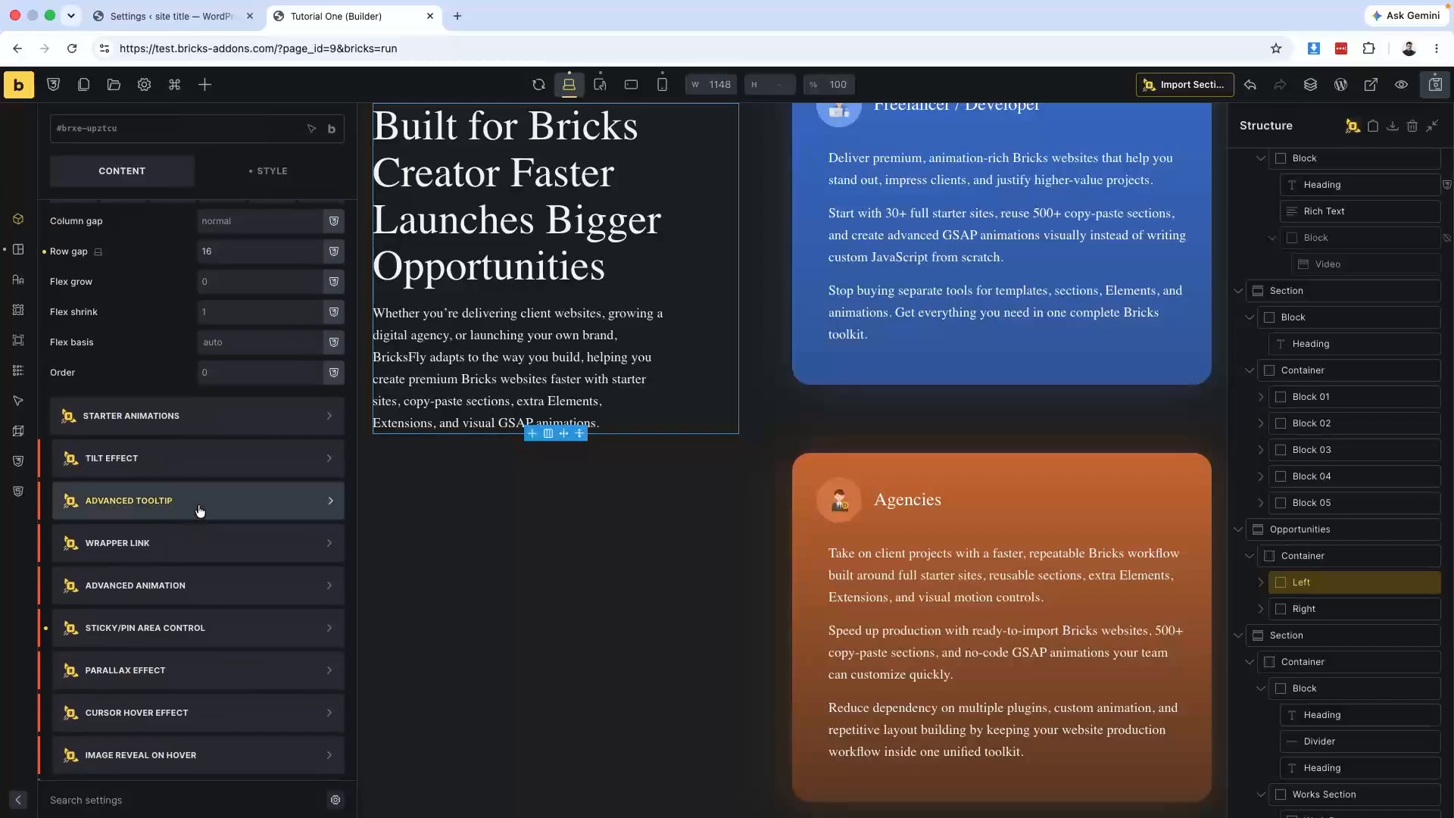
scroll(200, 510, "up", 5)
scroll(200, 485, "down", 5)
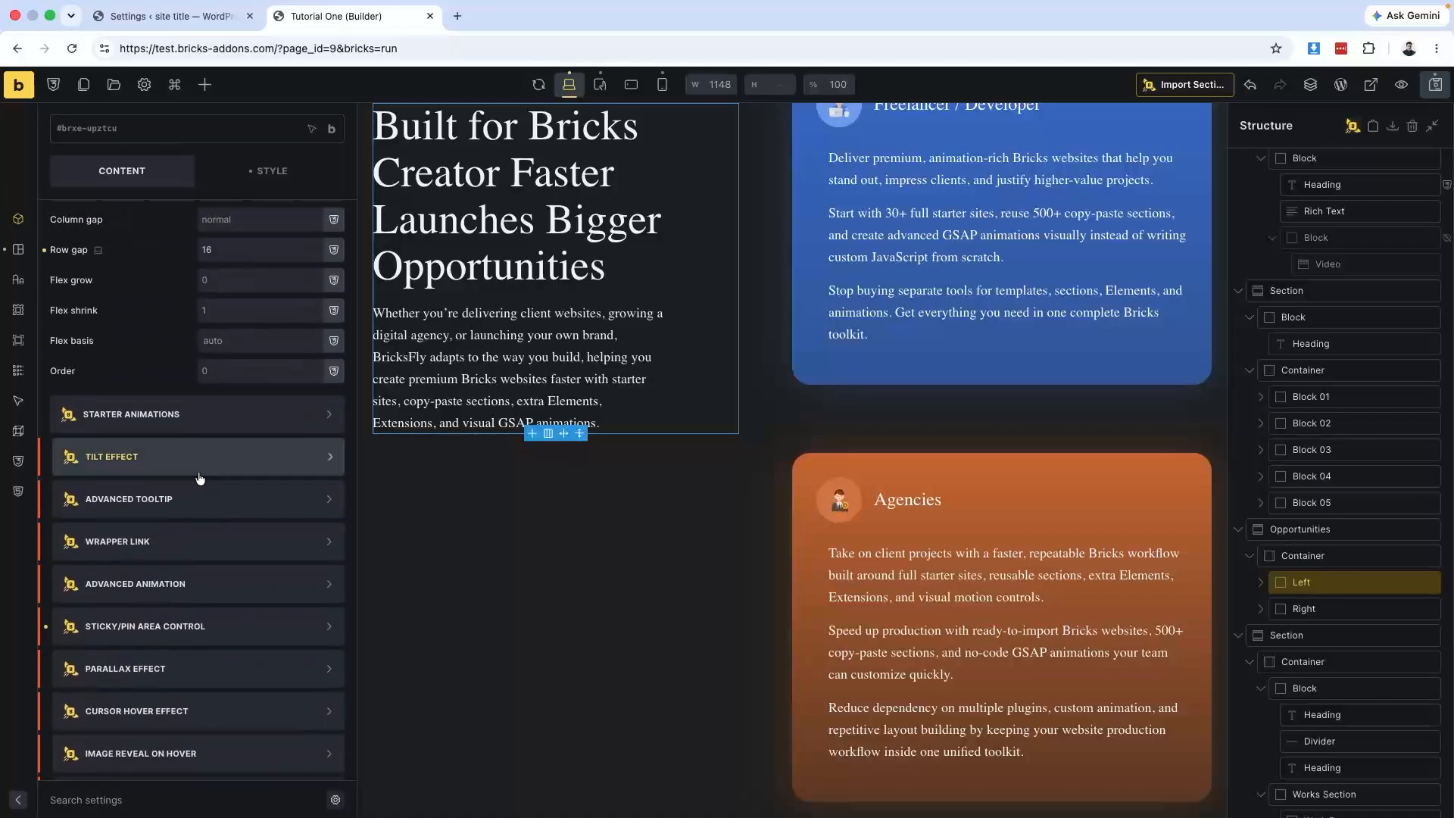
scroll(200, 477, "down", 2)
left_click(112, 534)
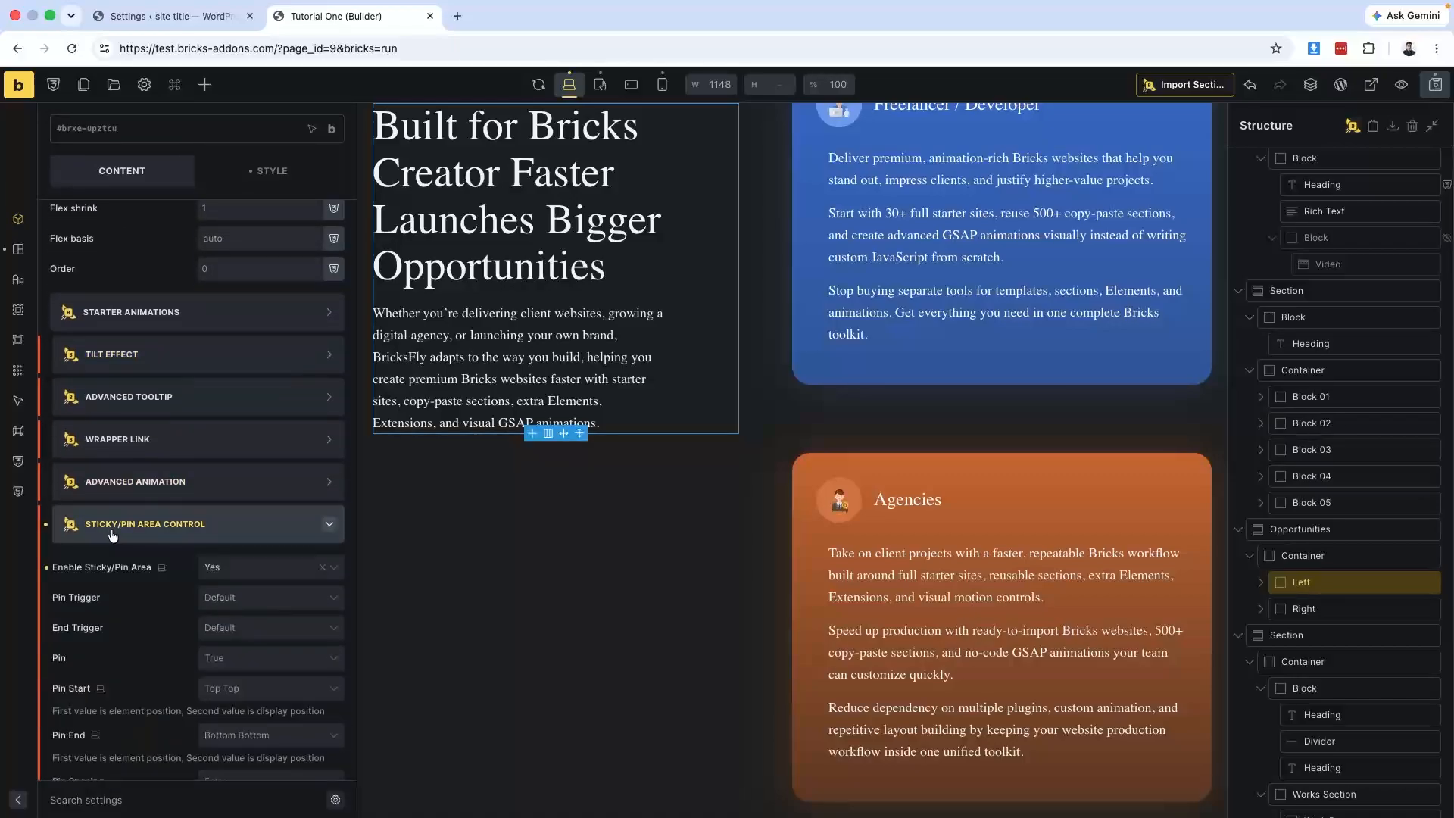
scroll(118, 640, "down", 2)
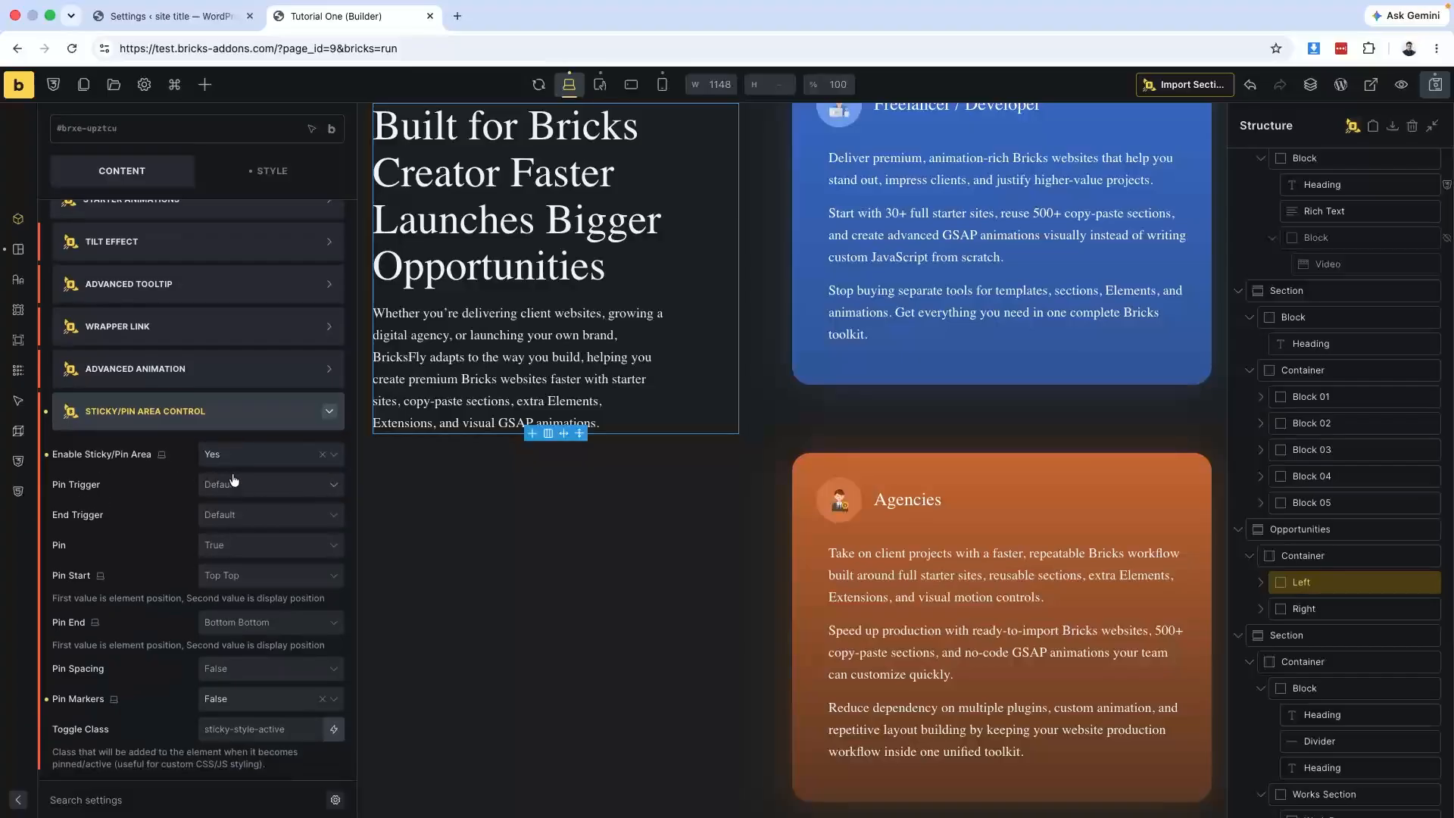
left_click(232, 519)
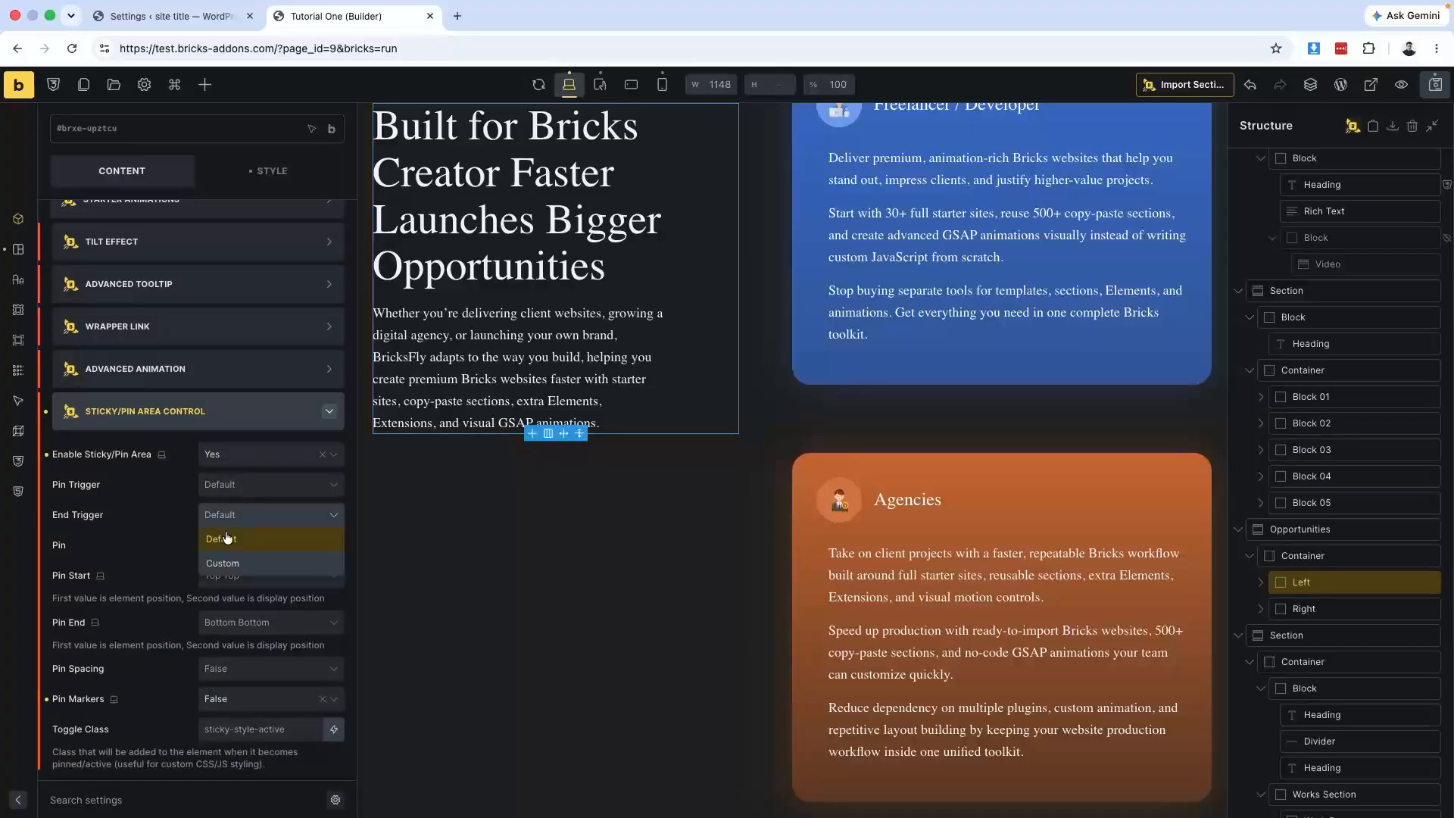
left_click(223, 564)
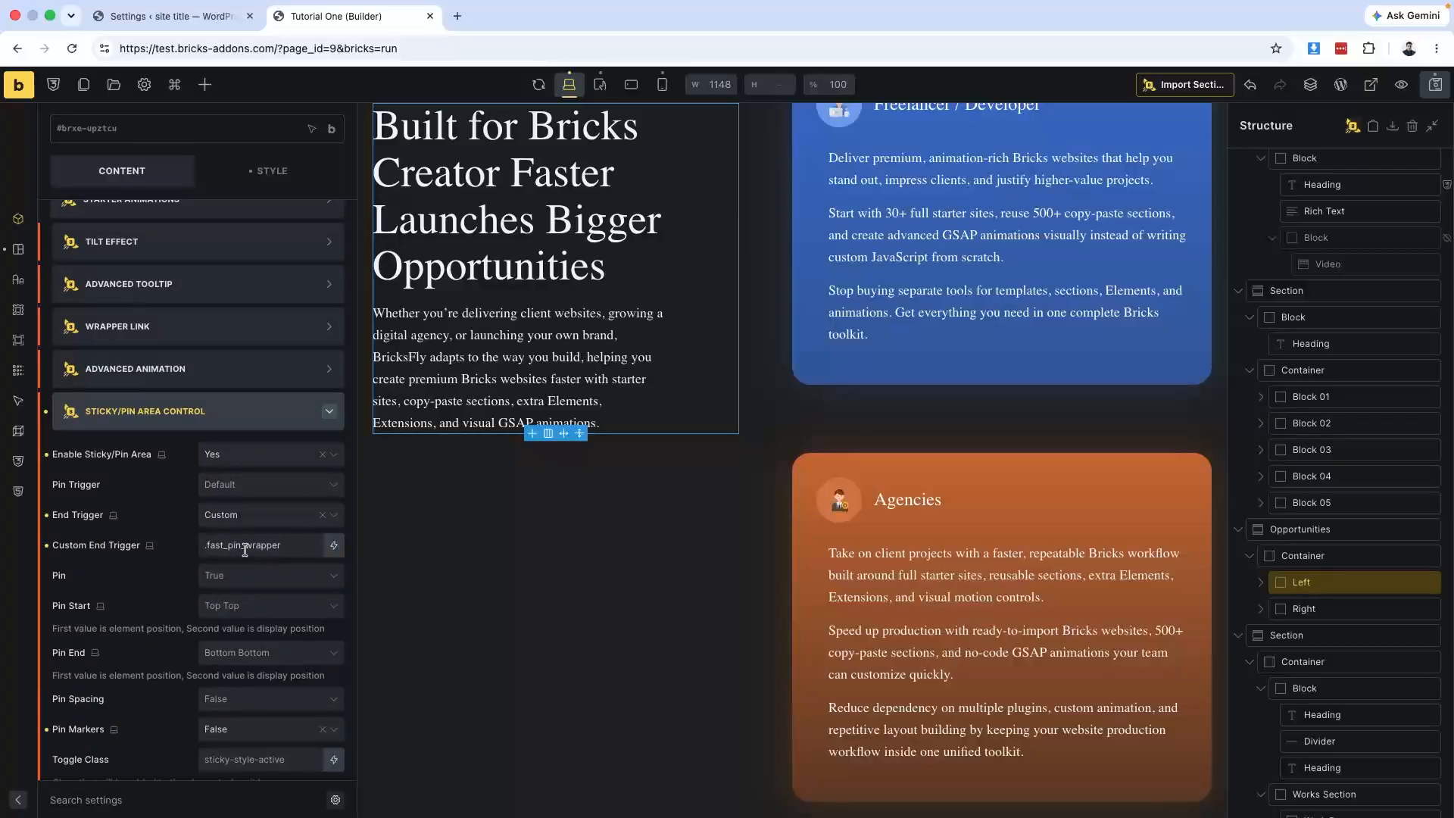
left_click(245, 550)
type("fast_pin_")
double_click(245, 551)
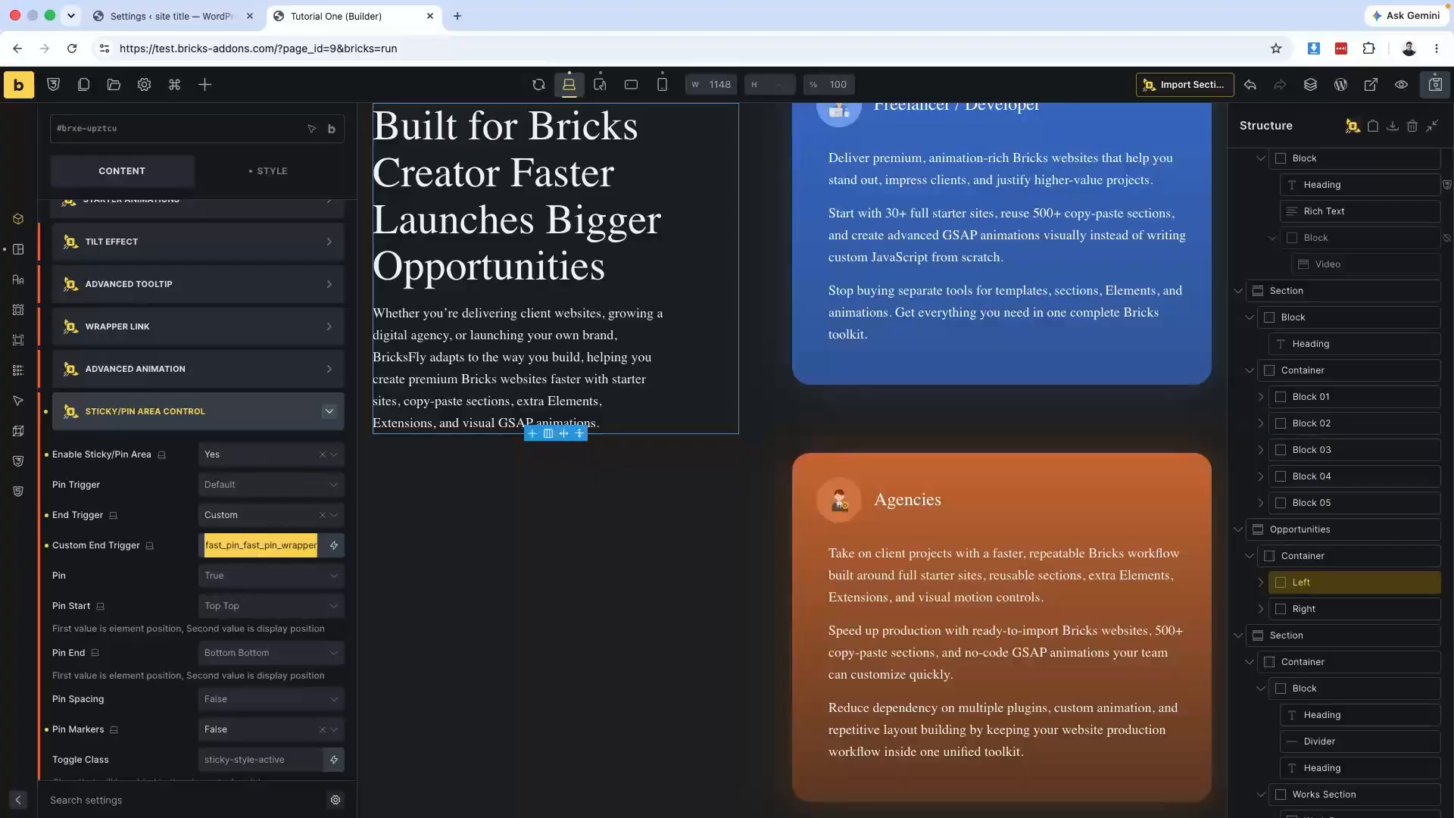
key("ctrl+v")
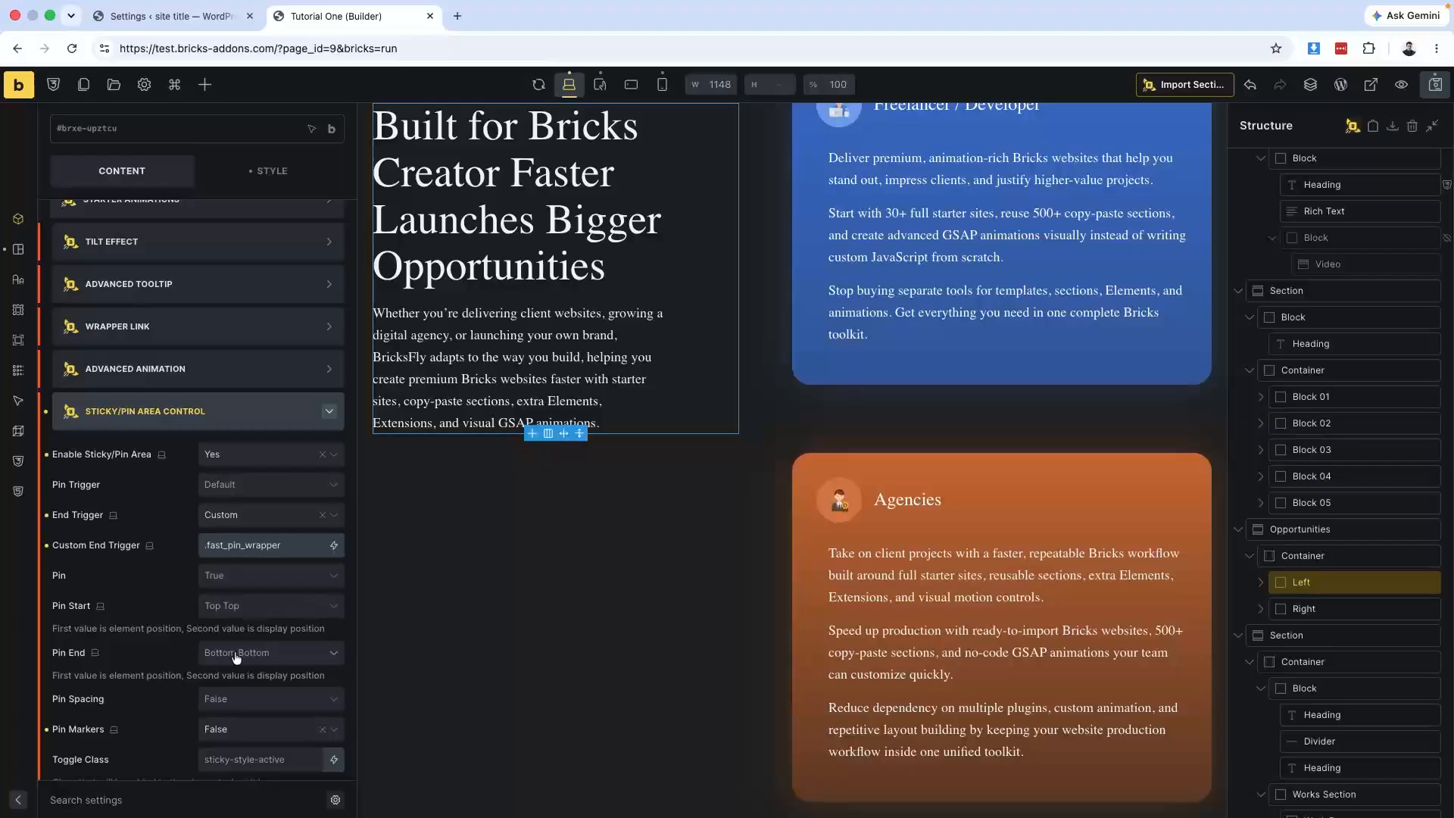
Set the Left block's Pin Start to Custom with the value top top+=120 and save the page.
left_click(227, 606)
scroll(269, 761, "down", 1)
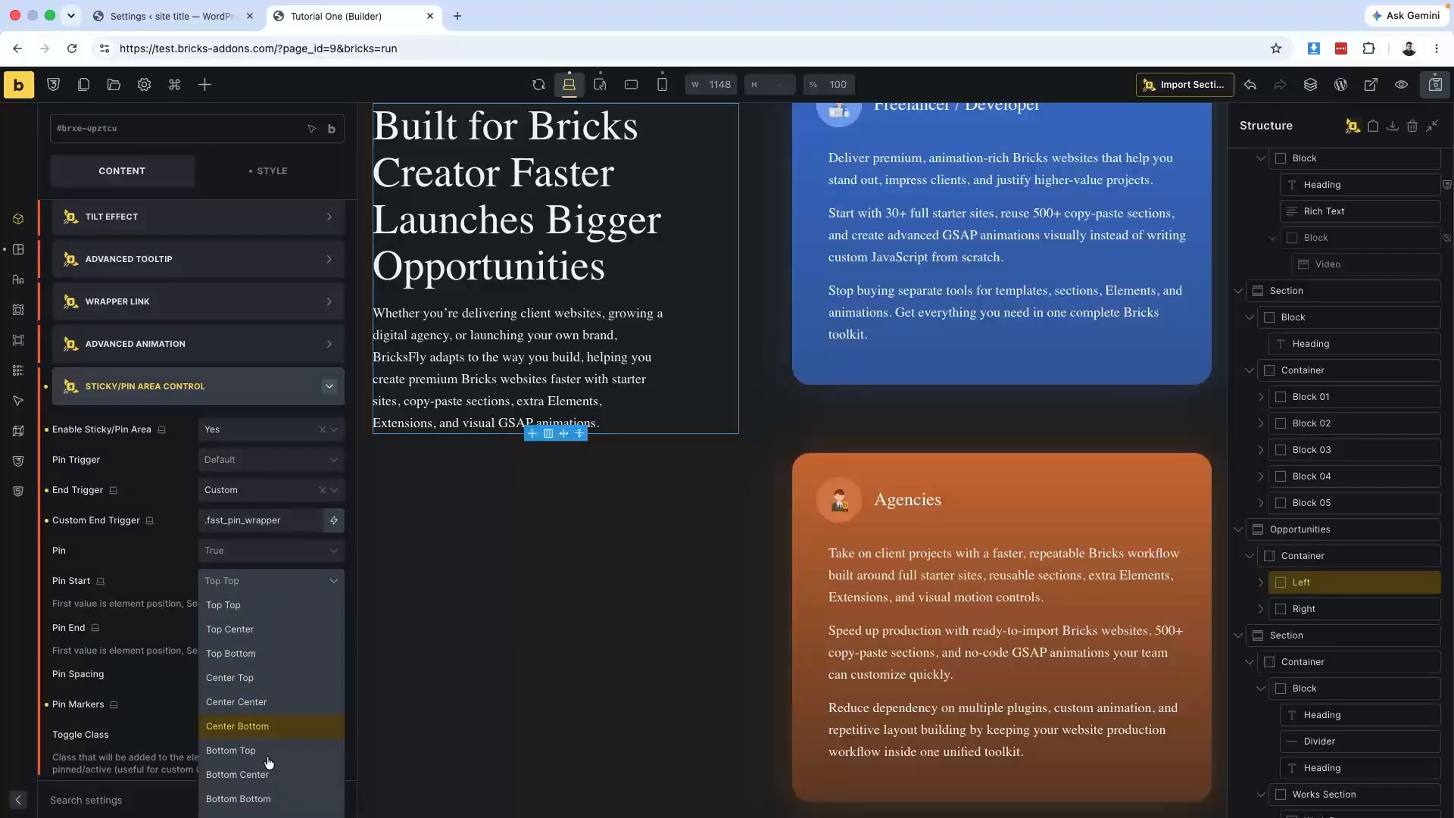
scroll(269, 762, "down", 2)
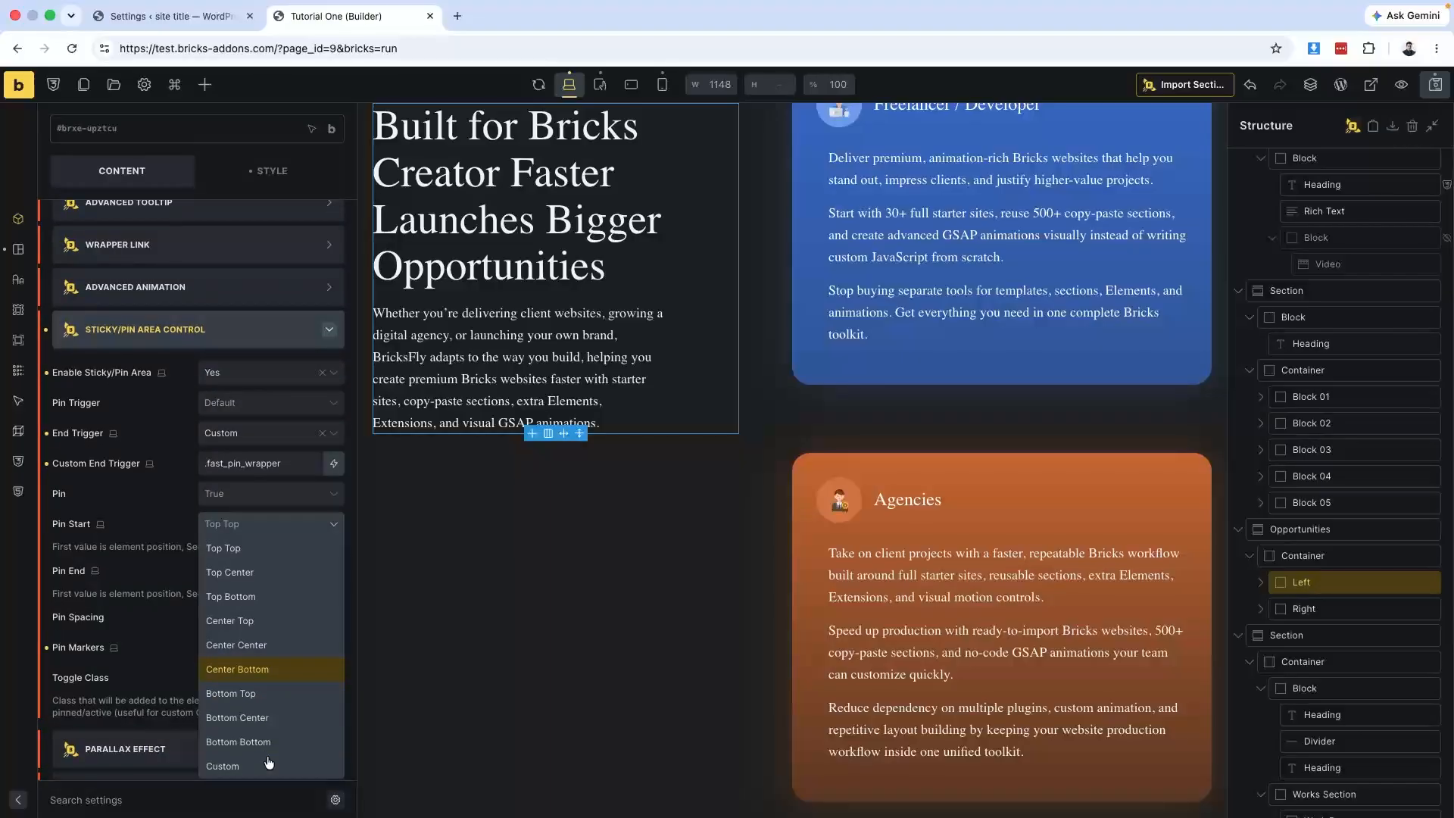
left_click(234, 765)
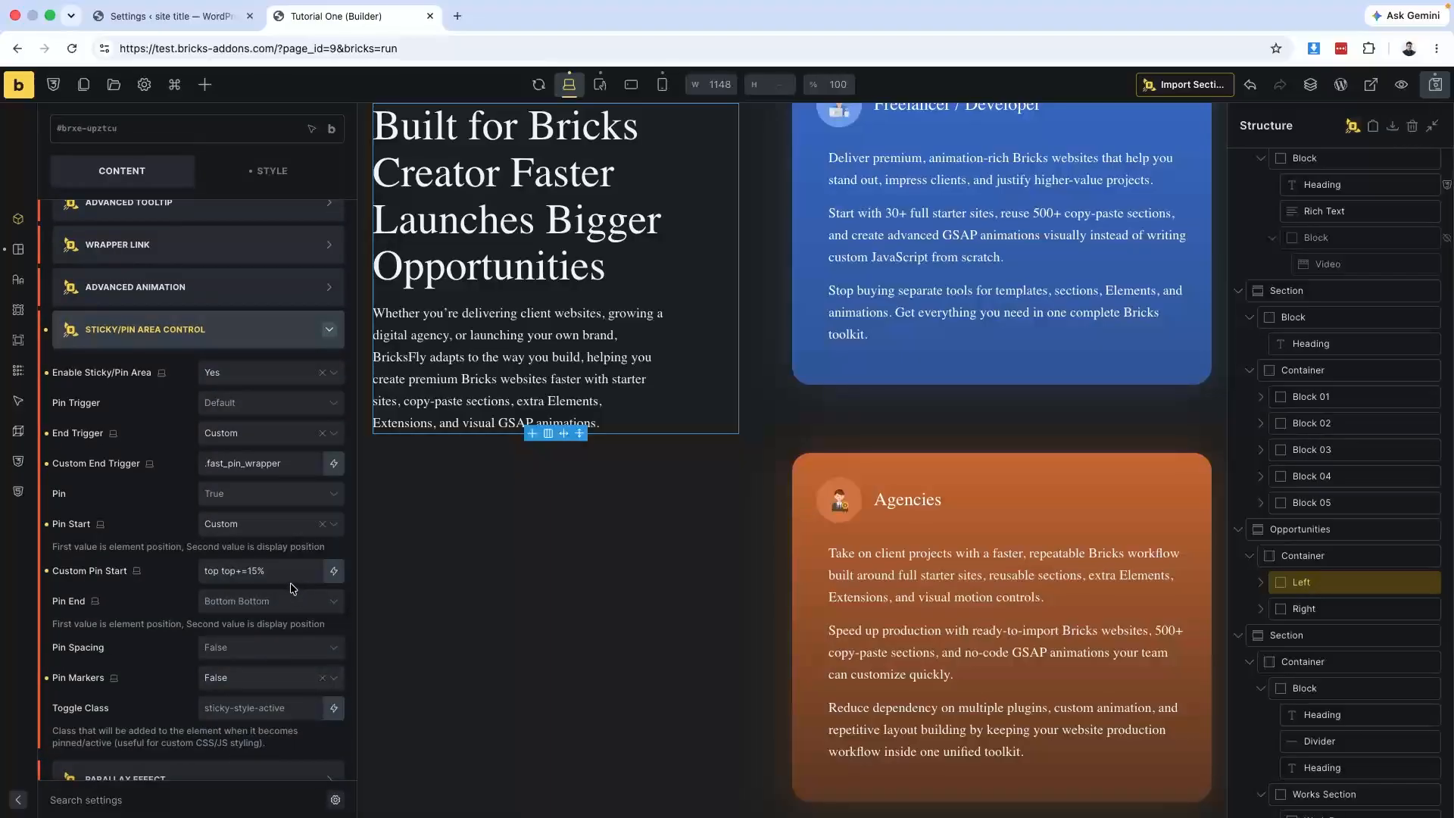
left_click(261, 571)
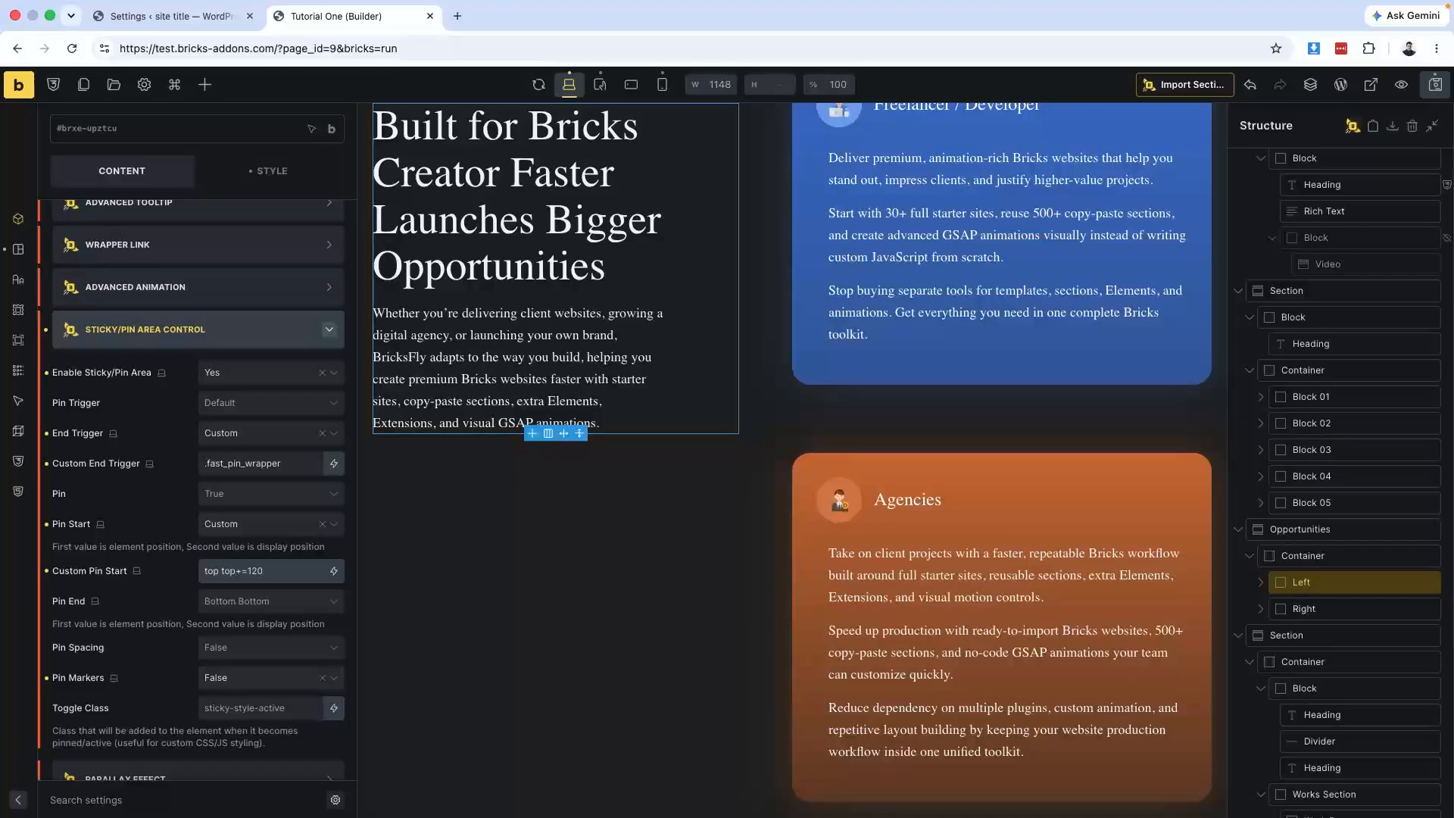
scroll(196, 455, "down", 2)
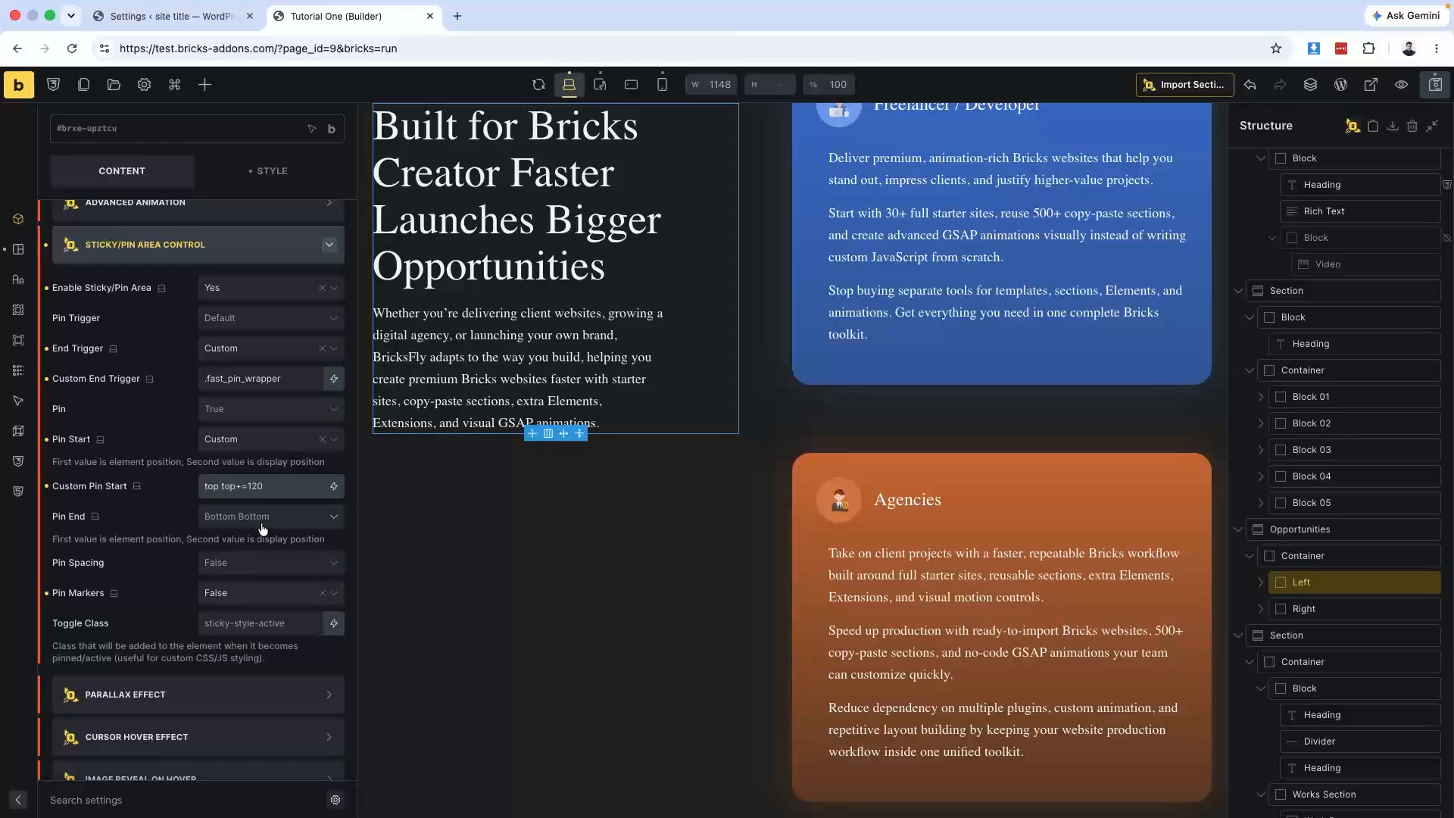
left_click(1435, 84)
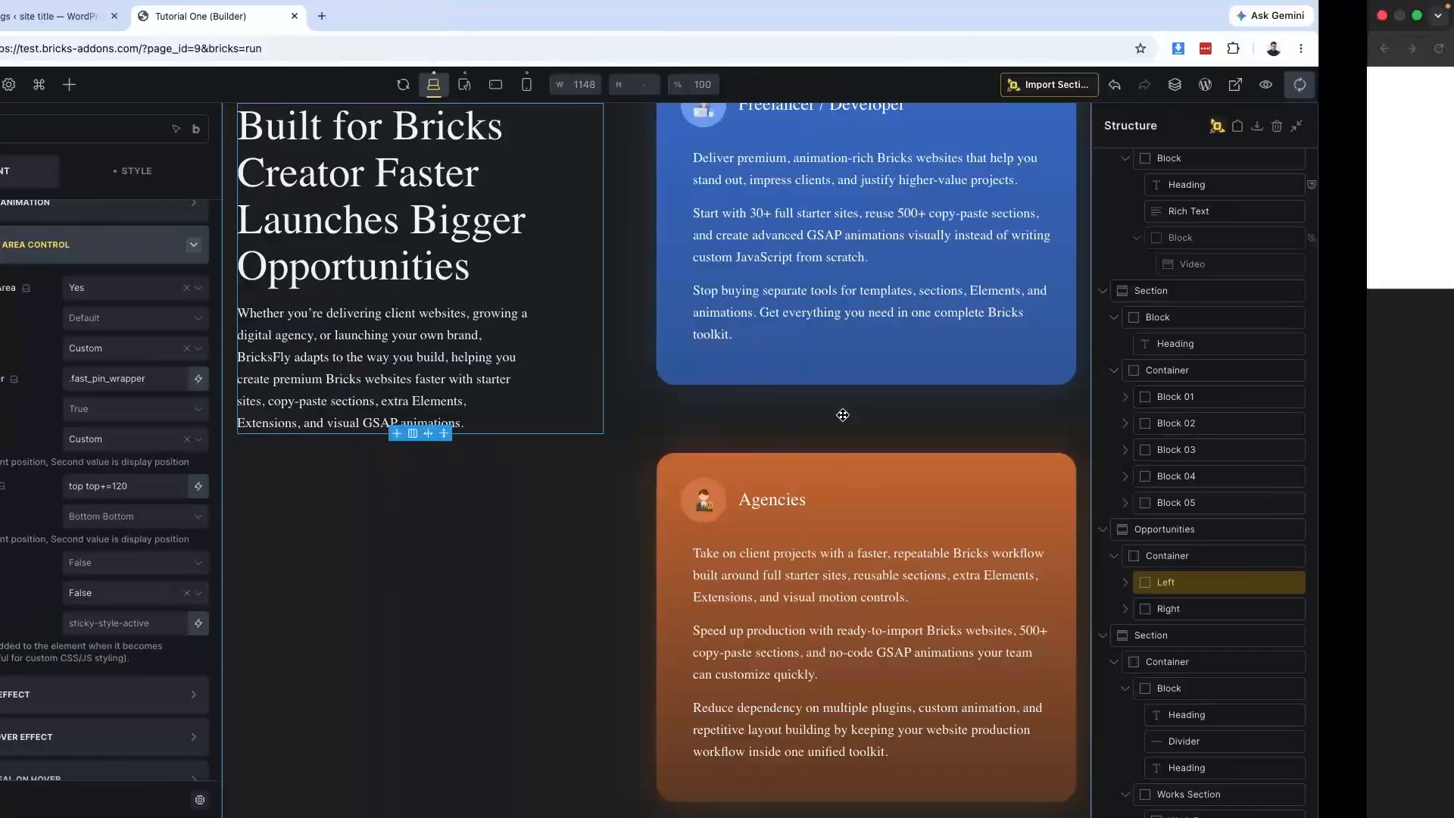
On the live page, examine the Opportunities heading column's pinning while the audience cards scroll past.
scroll(654, 442, "down", 5)
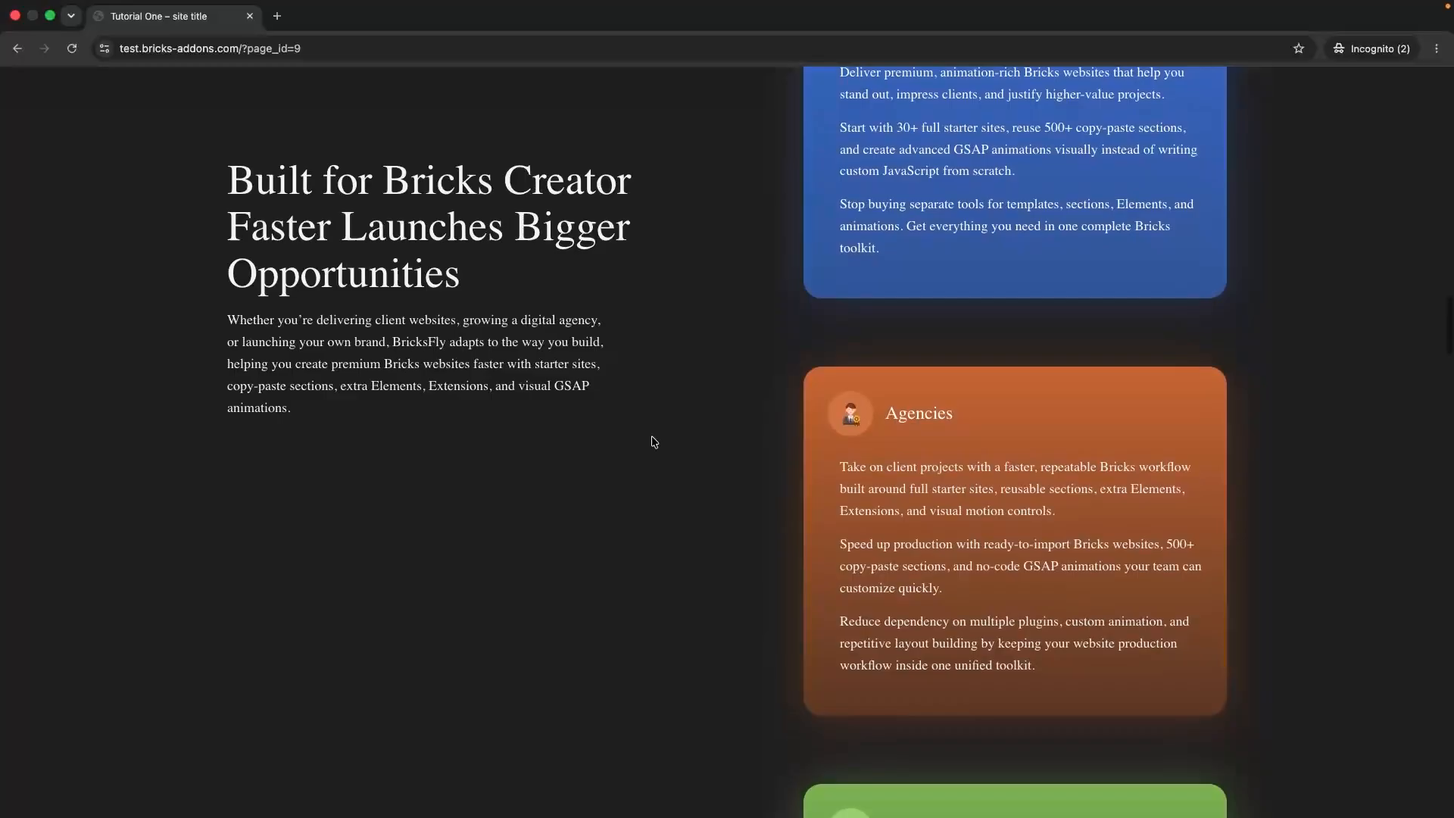
scroll(654, 441, "down", 5)
scroll(654, 442, "up", 3)
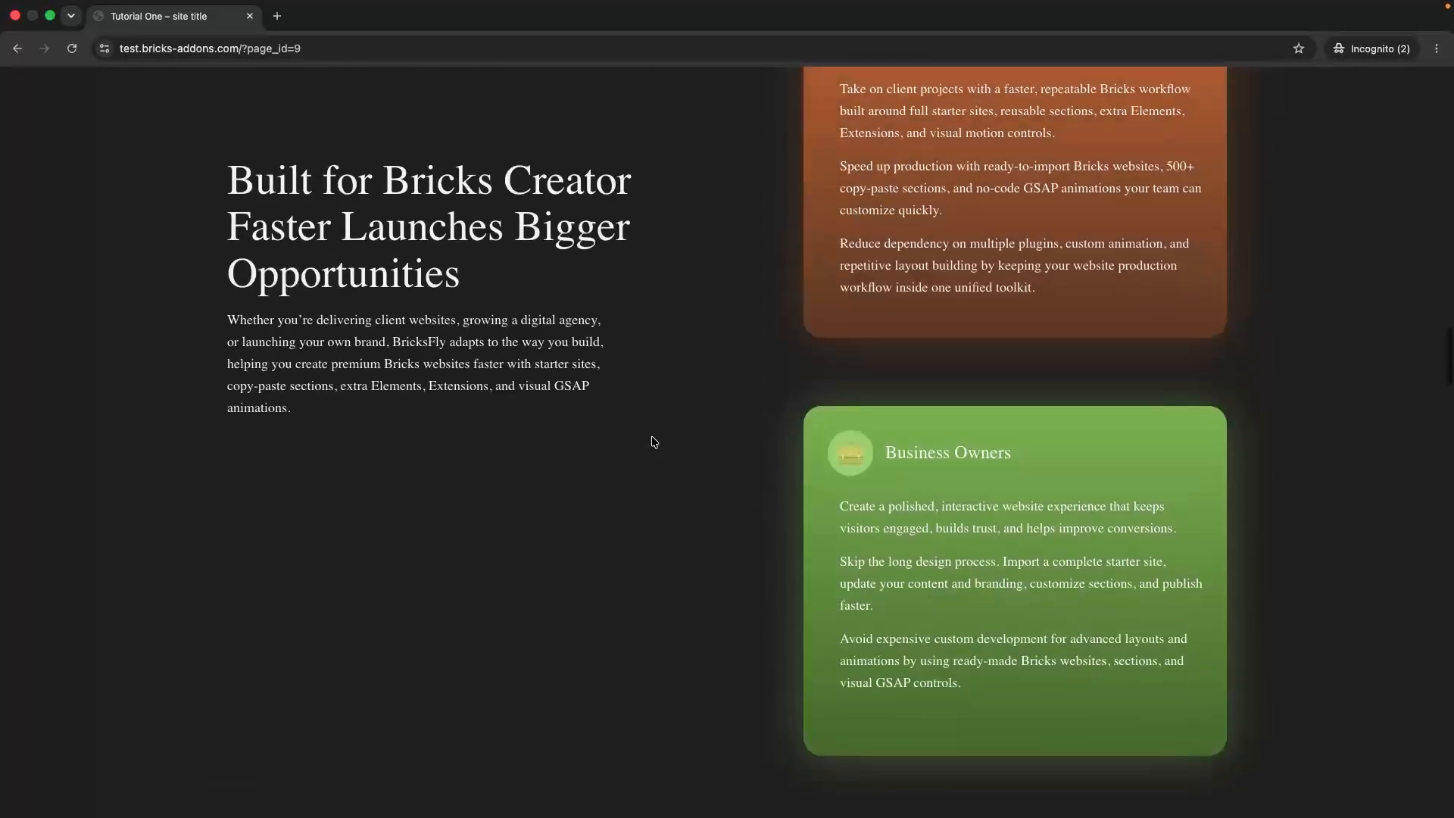
scroll(655, 442, "up", 2)
scroll(655, 441, "up", 4)
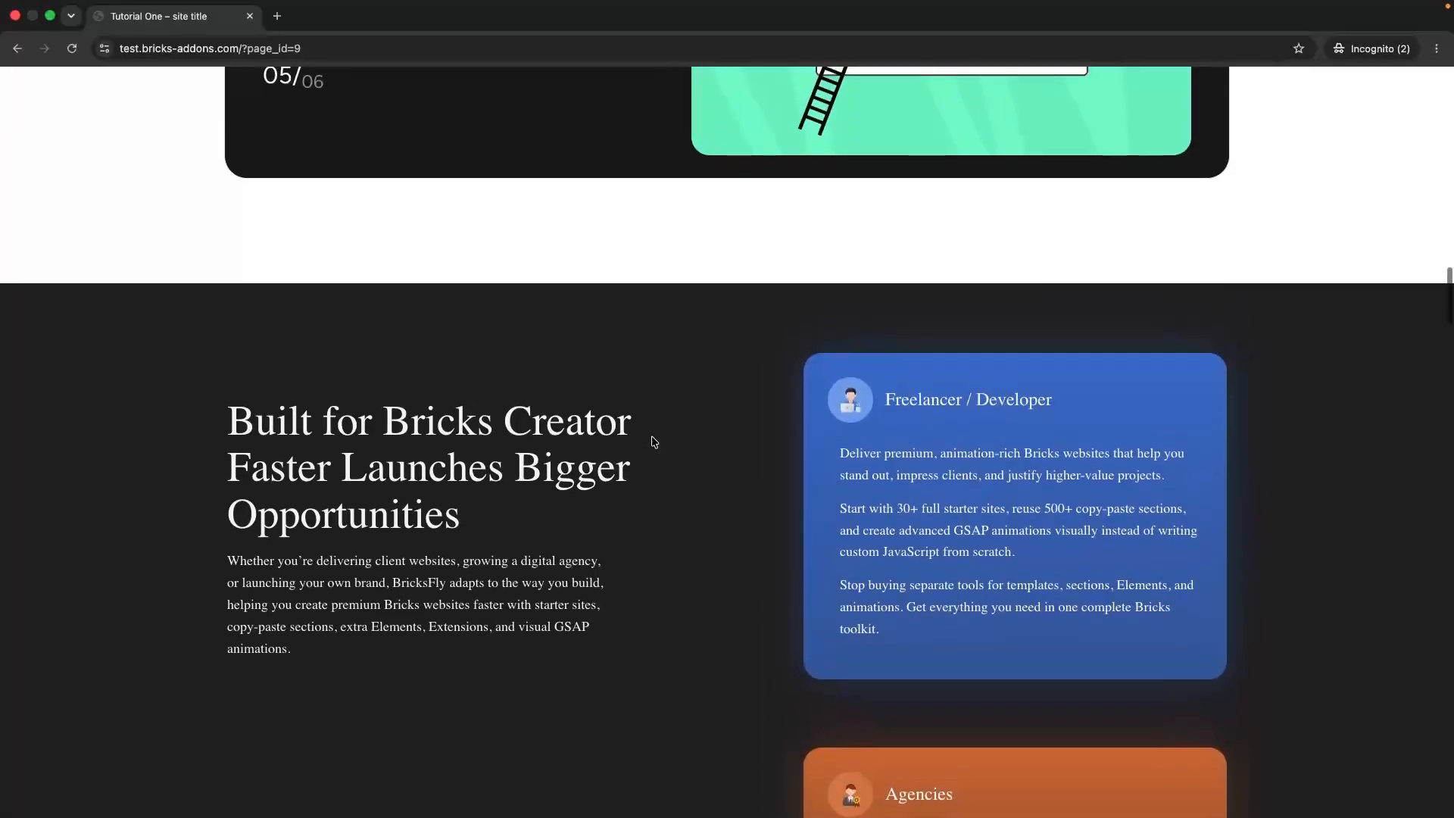
scroll(654, 441, "down", 3)
scroll(655, 442, "up", 3)
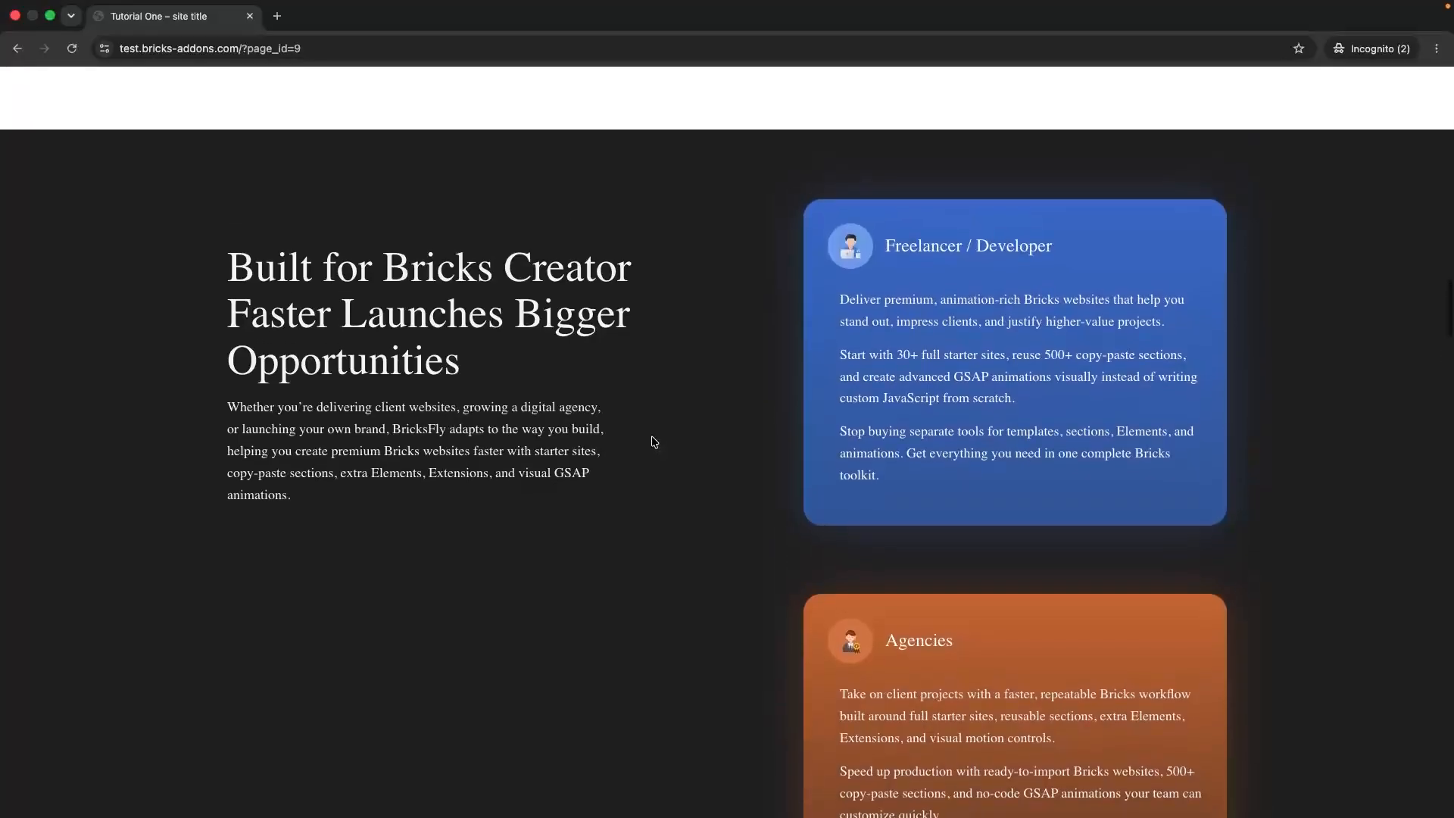
Back in the builder, set the Left block's Custom Pin Start to top top+=130.
key("ctrl+Left")
left_click(259, 485)
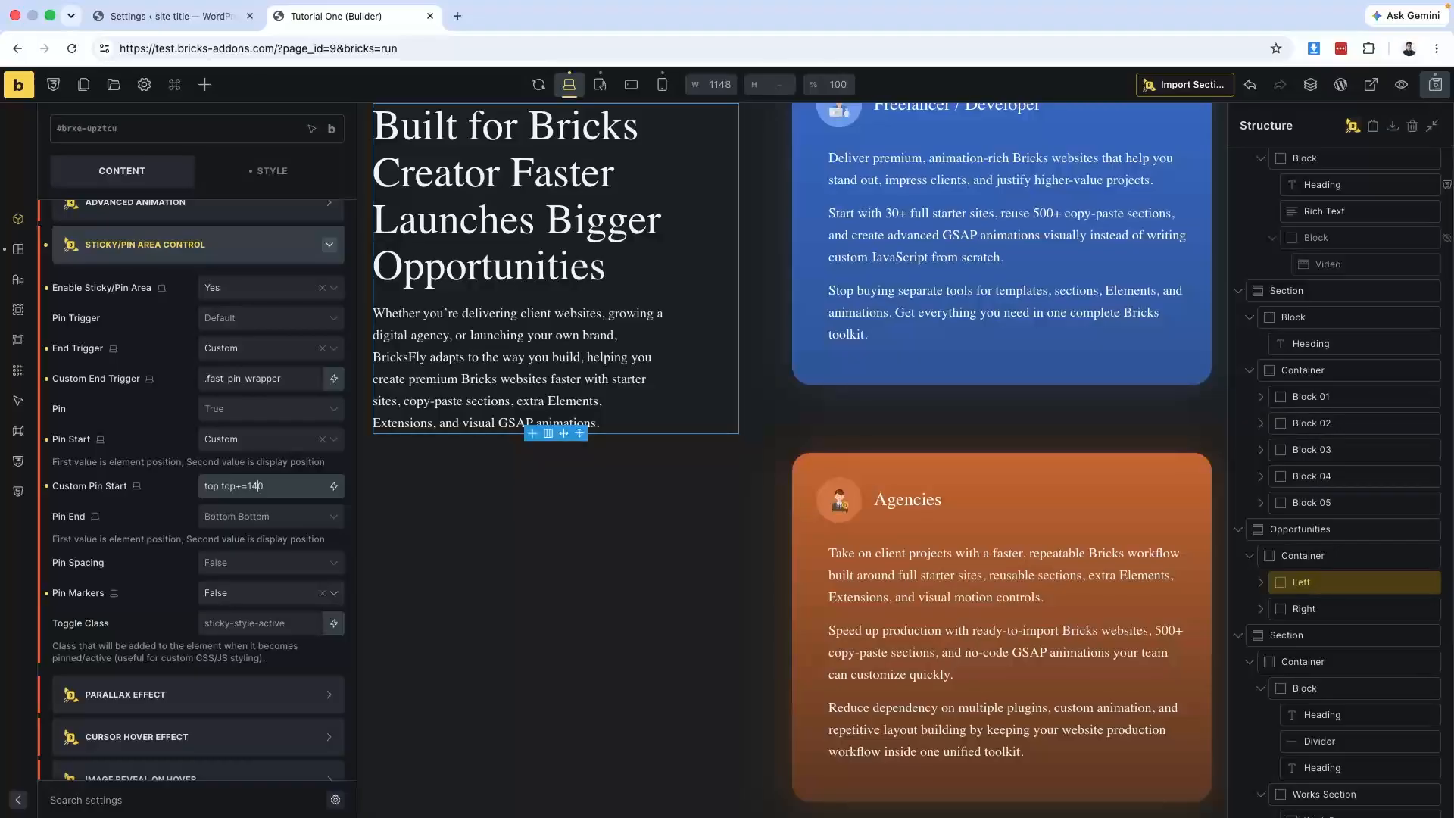
type("3")
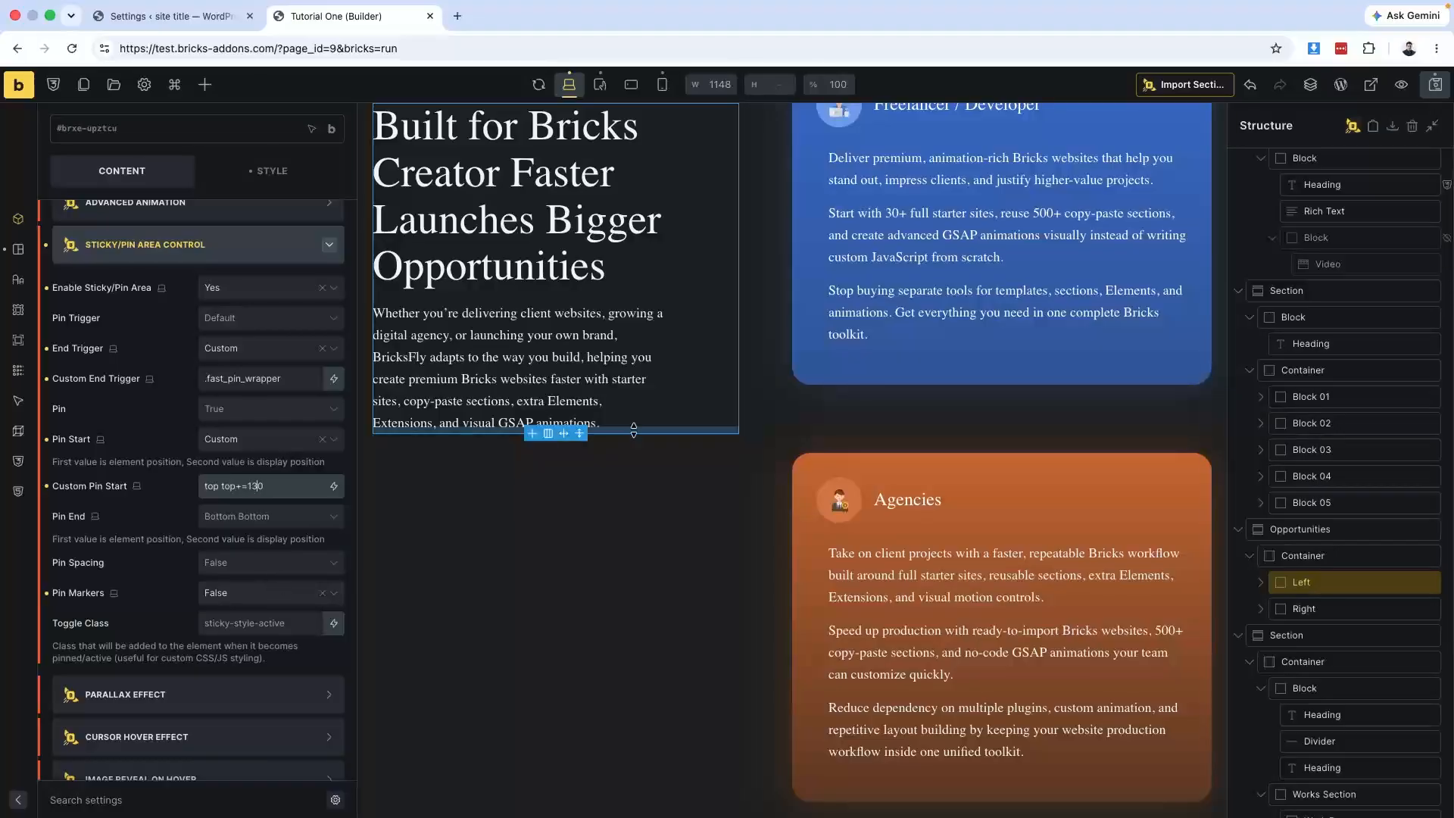
Copy the Left block's Custom End Trigger value, .fast_pin_wrapper.
scroll(1032, 376, "up", 3)
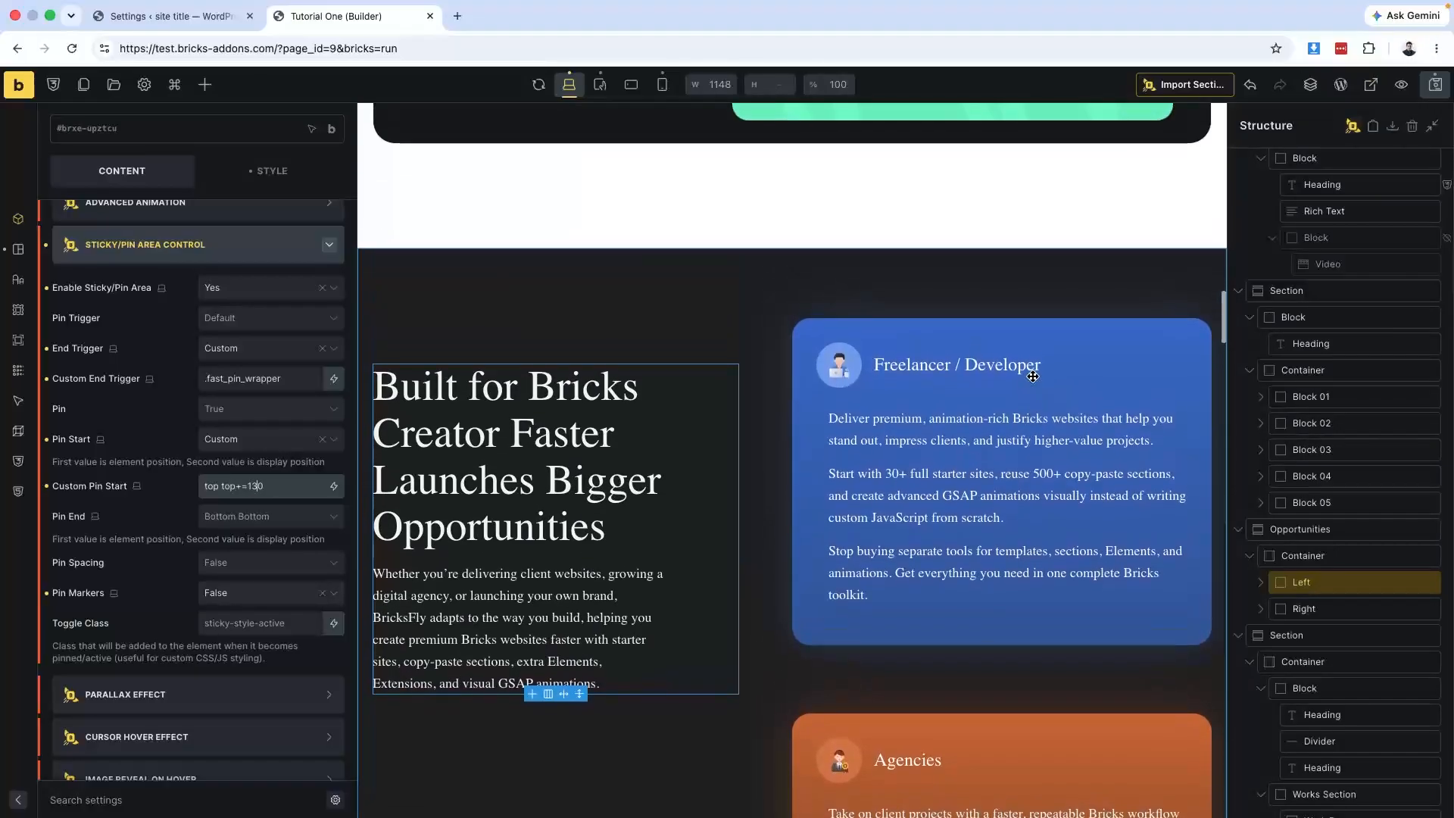
left_click(264, 378)
triple_click(265, 378)
key("ctrl+c")
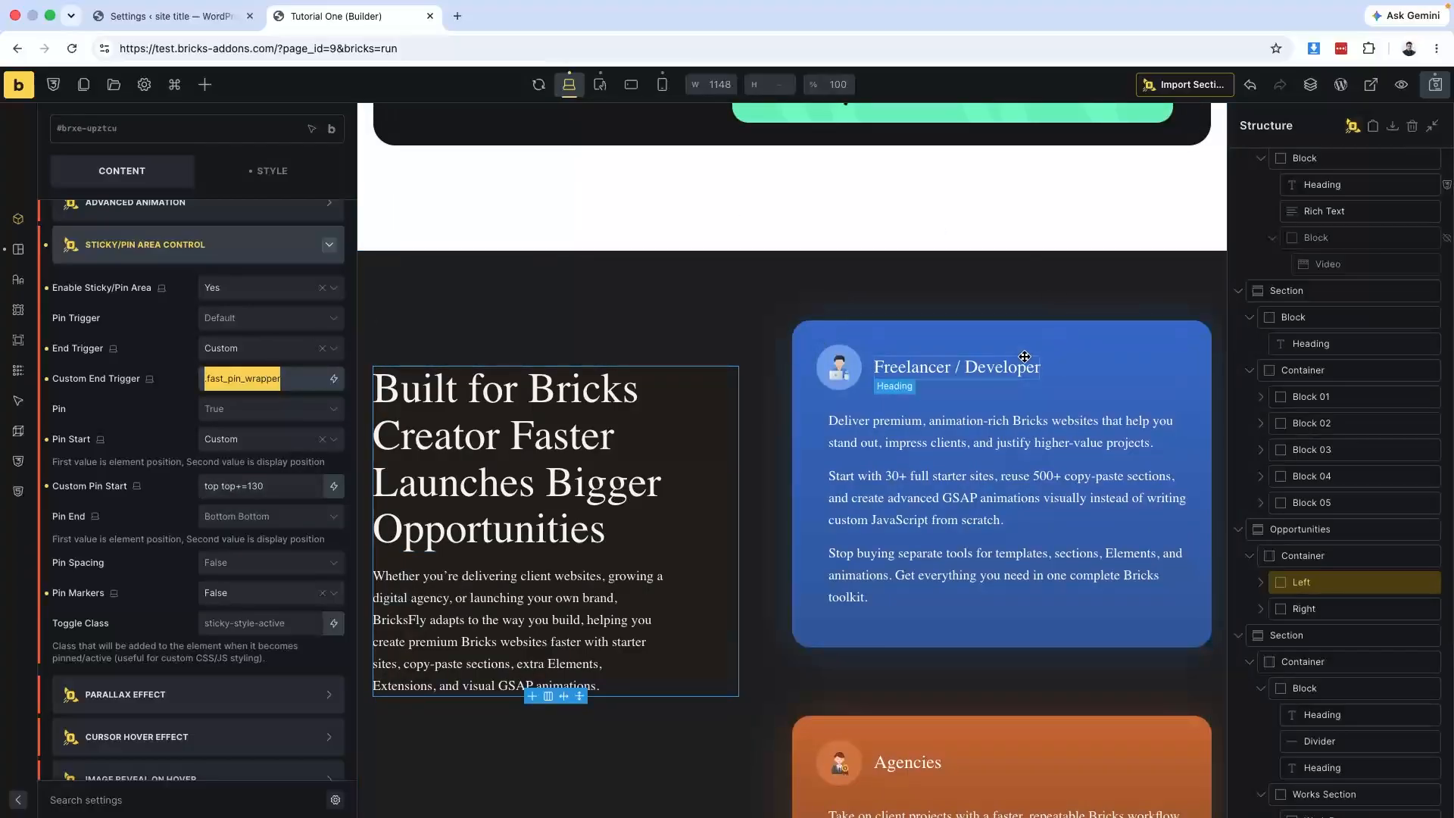
Expand the Right block of the Opportunities section in the structure tree and collapse its three Cards.
left_click(1015, 329)
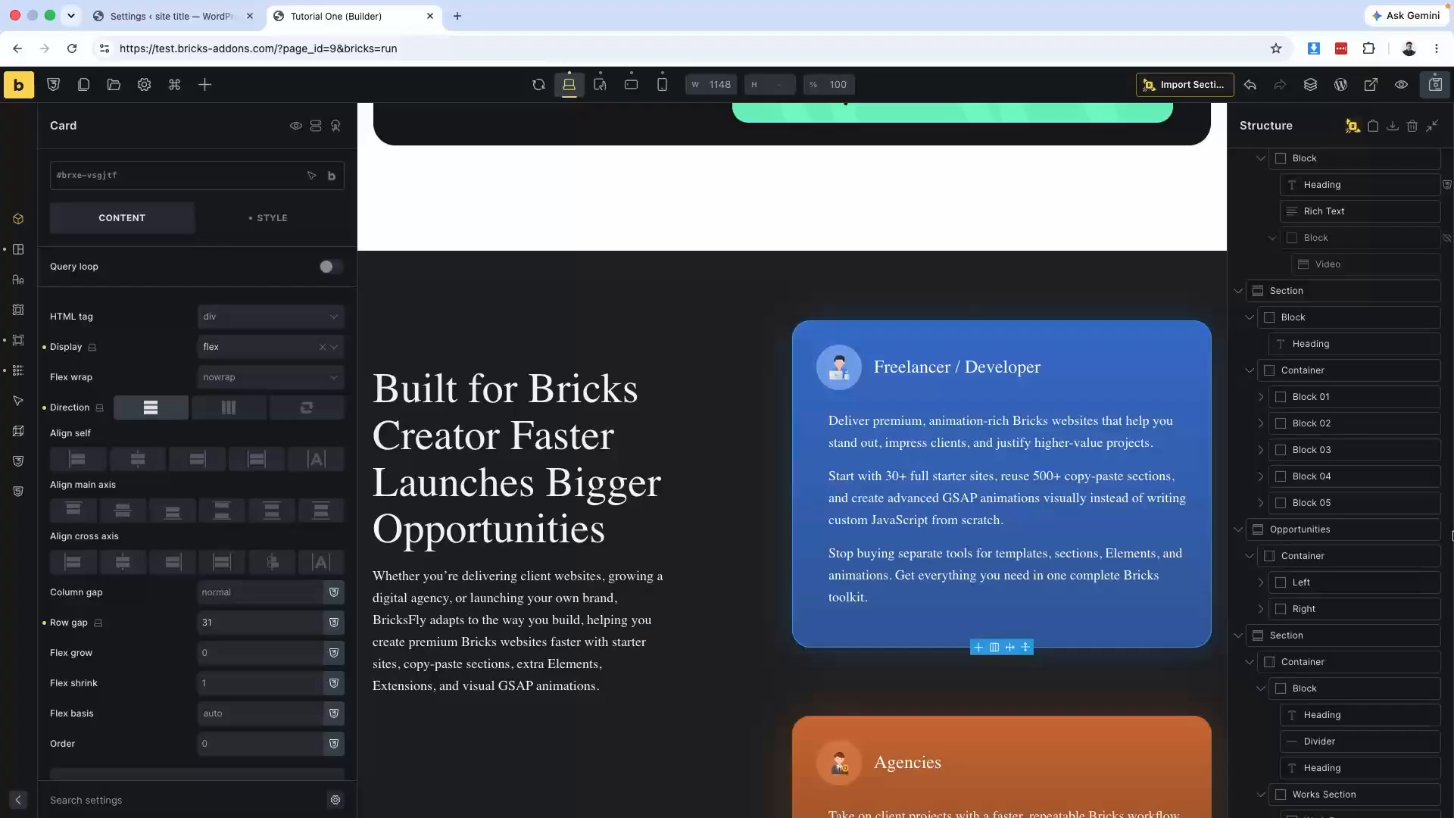
scroll(1291, 422, "down", 3)
left_click(1299, 455)
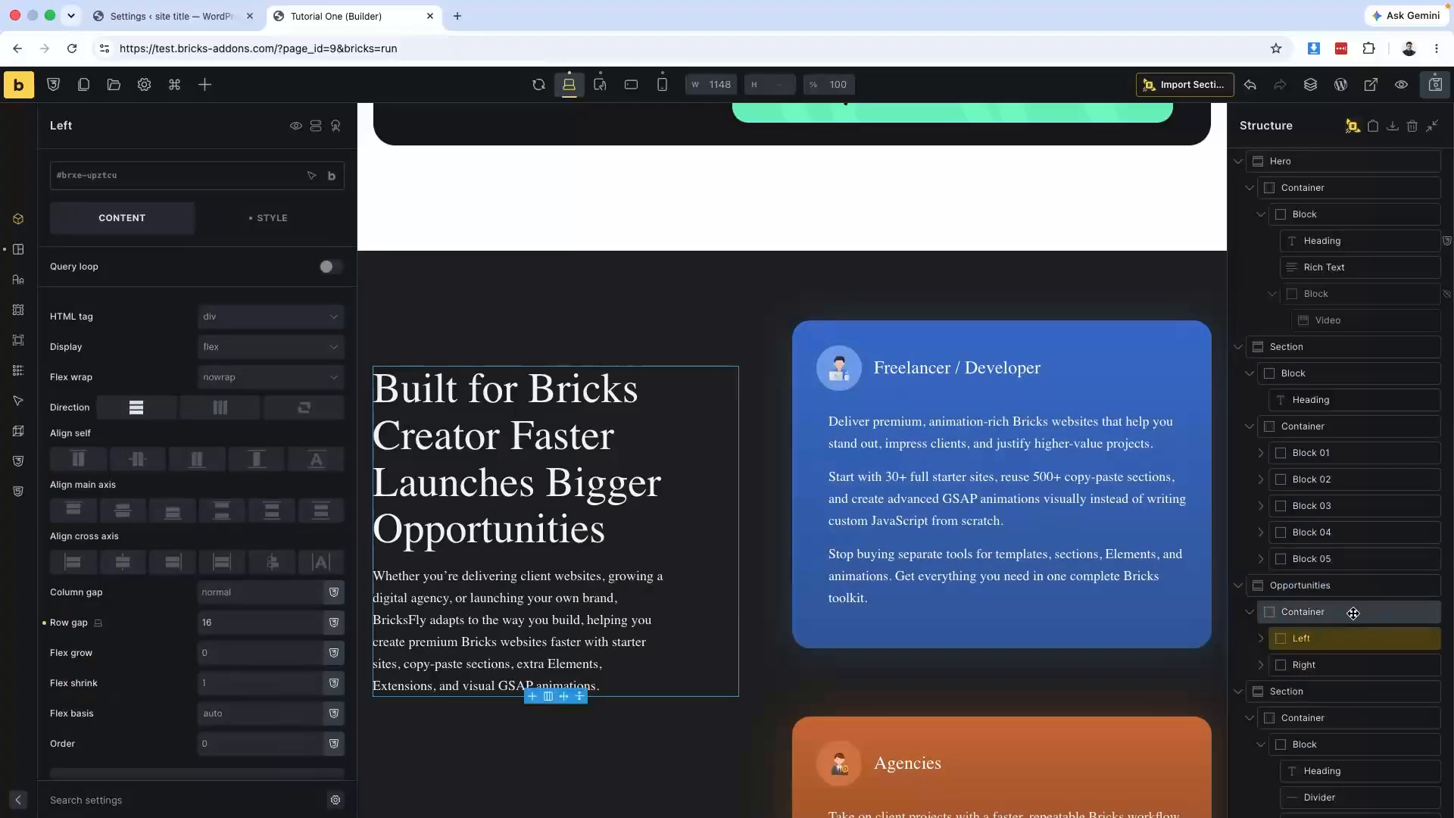
left_click(1297, 640)
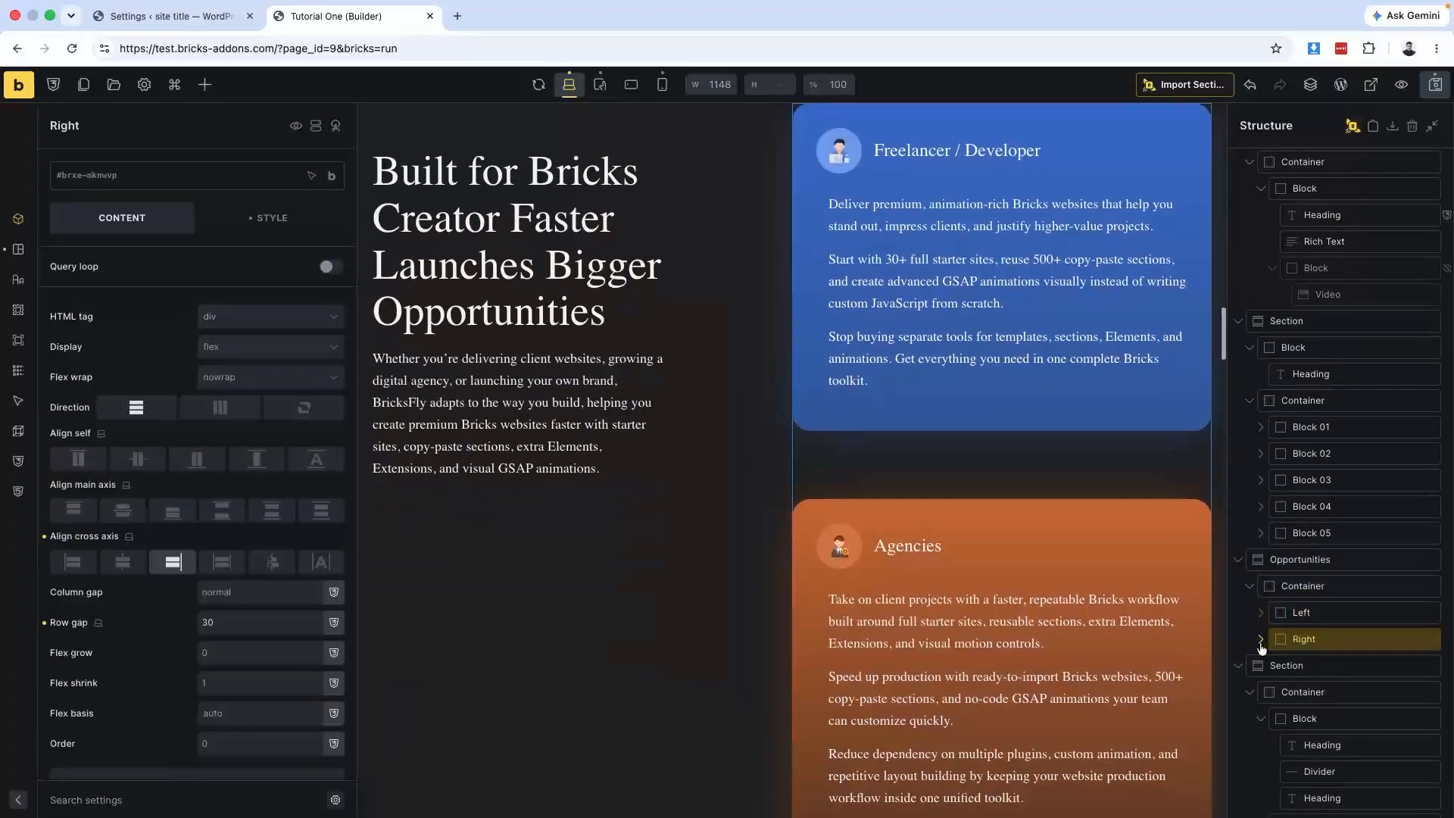
left_click(1261, 638)
left_click(1272, 665)
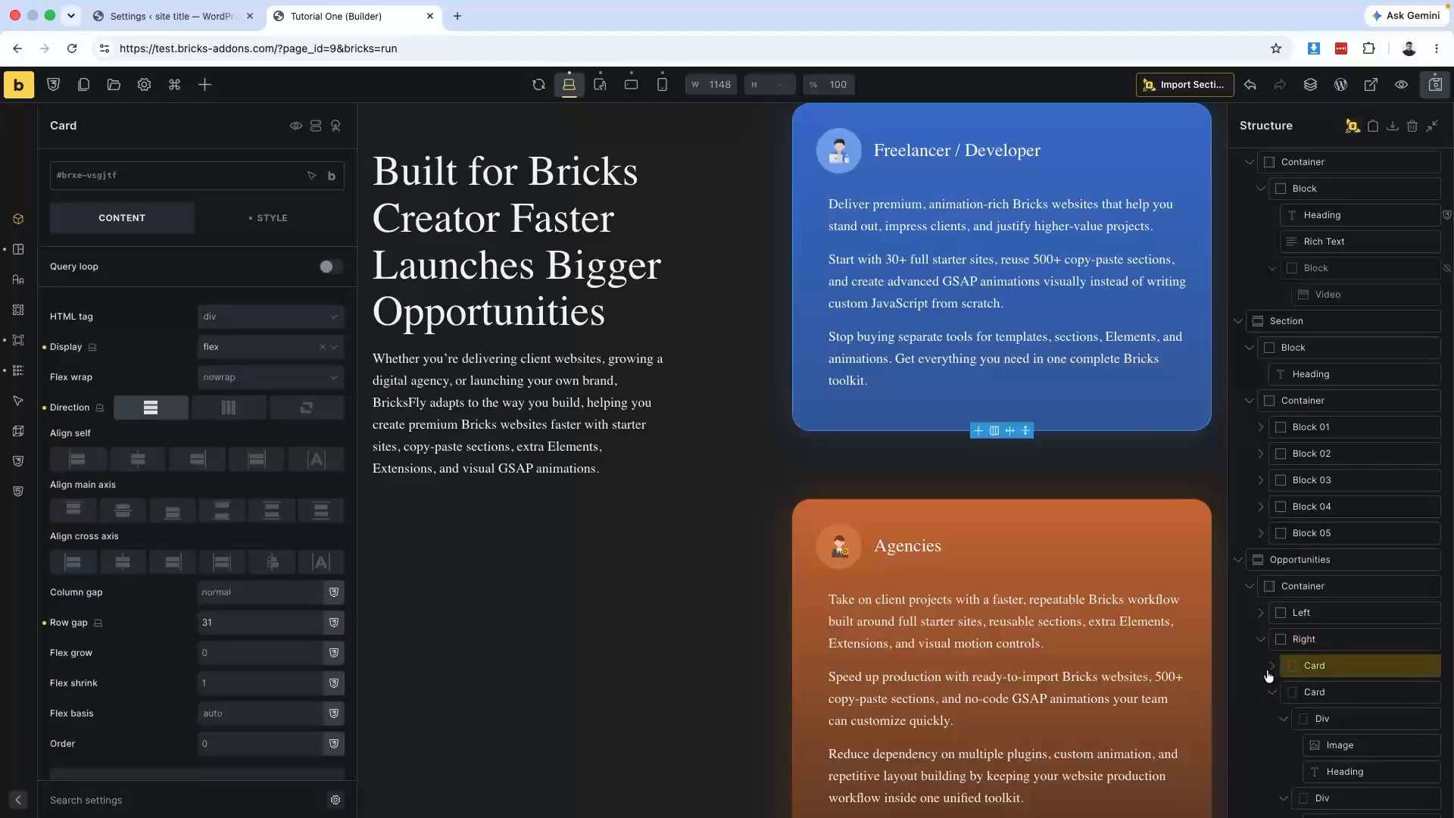
left_click(1272, 694)
left_click(1272, 718)
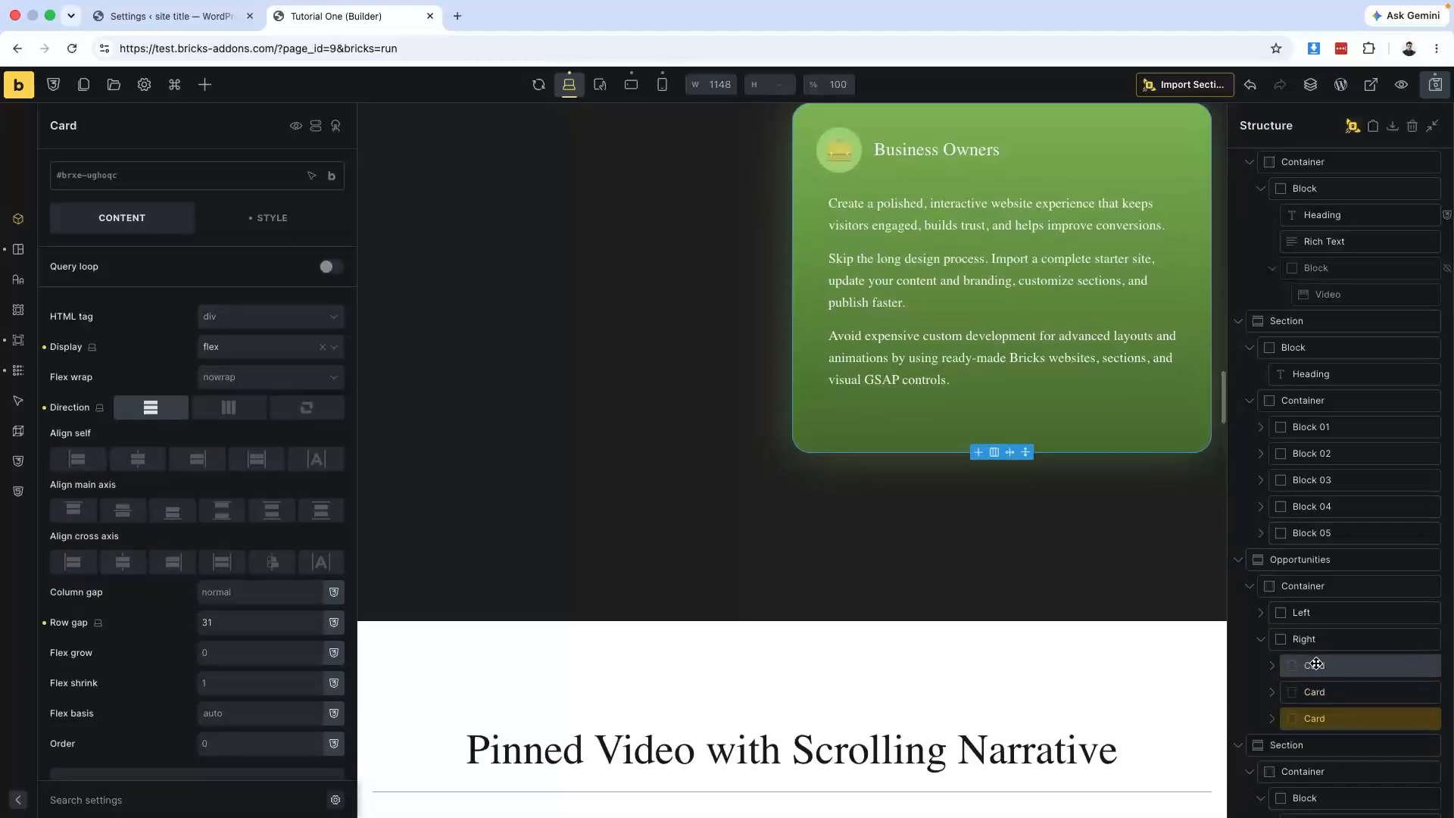
Enable Sticky/Pin Area on the Freelancer / Developer card inside the Right block.
left_click(1316, 664)
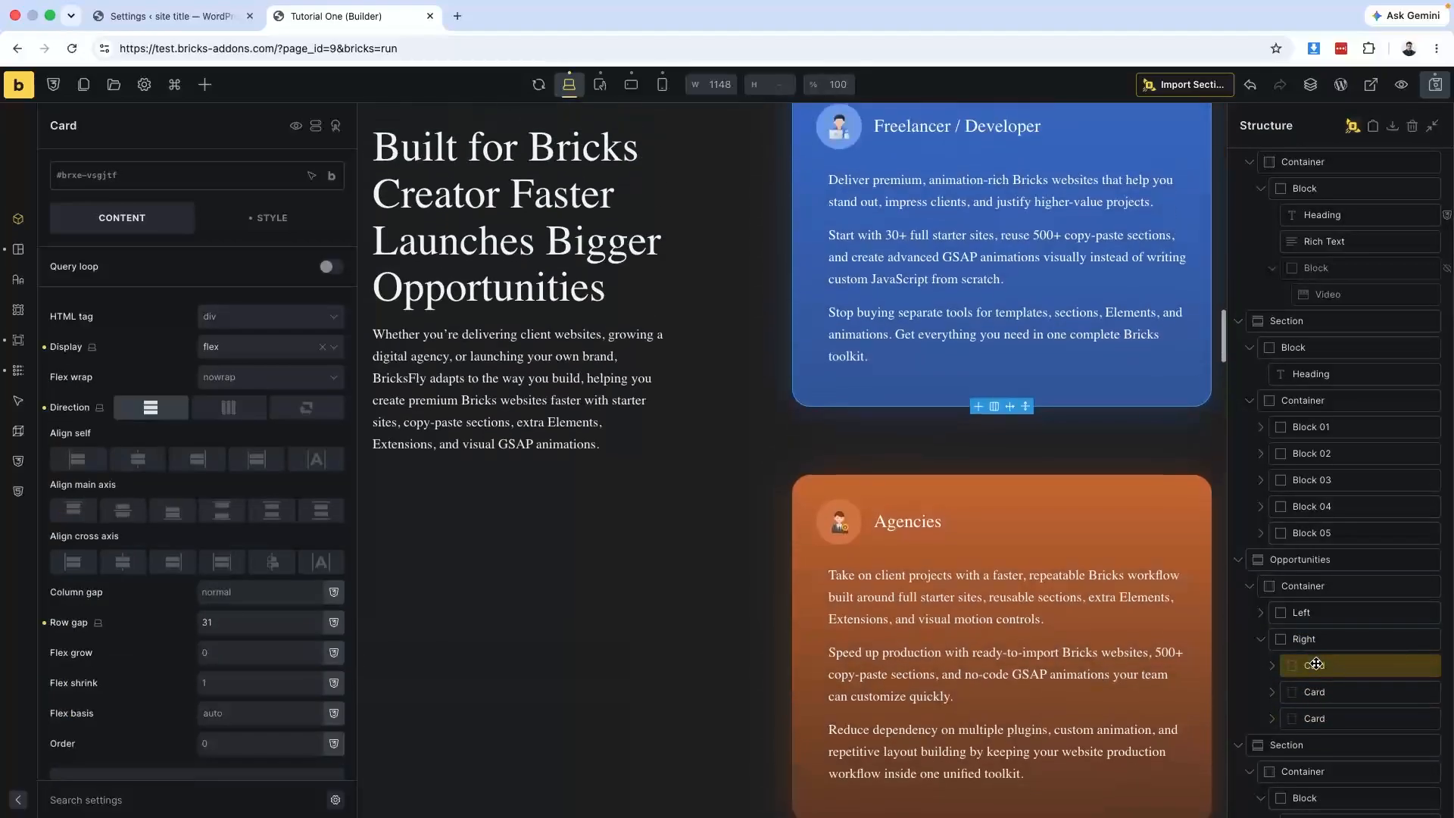
scroll(363, 454, "up", 2)
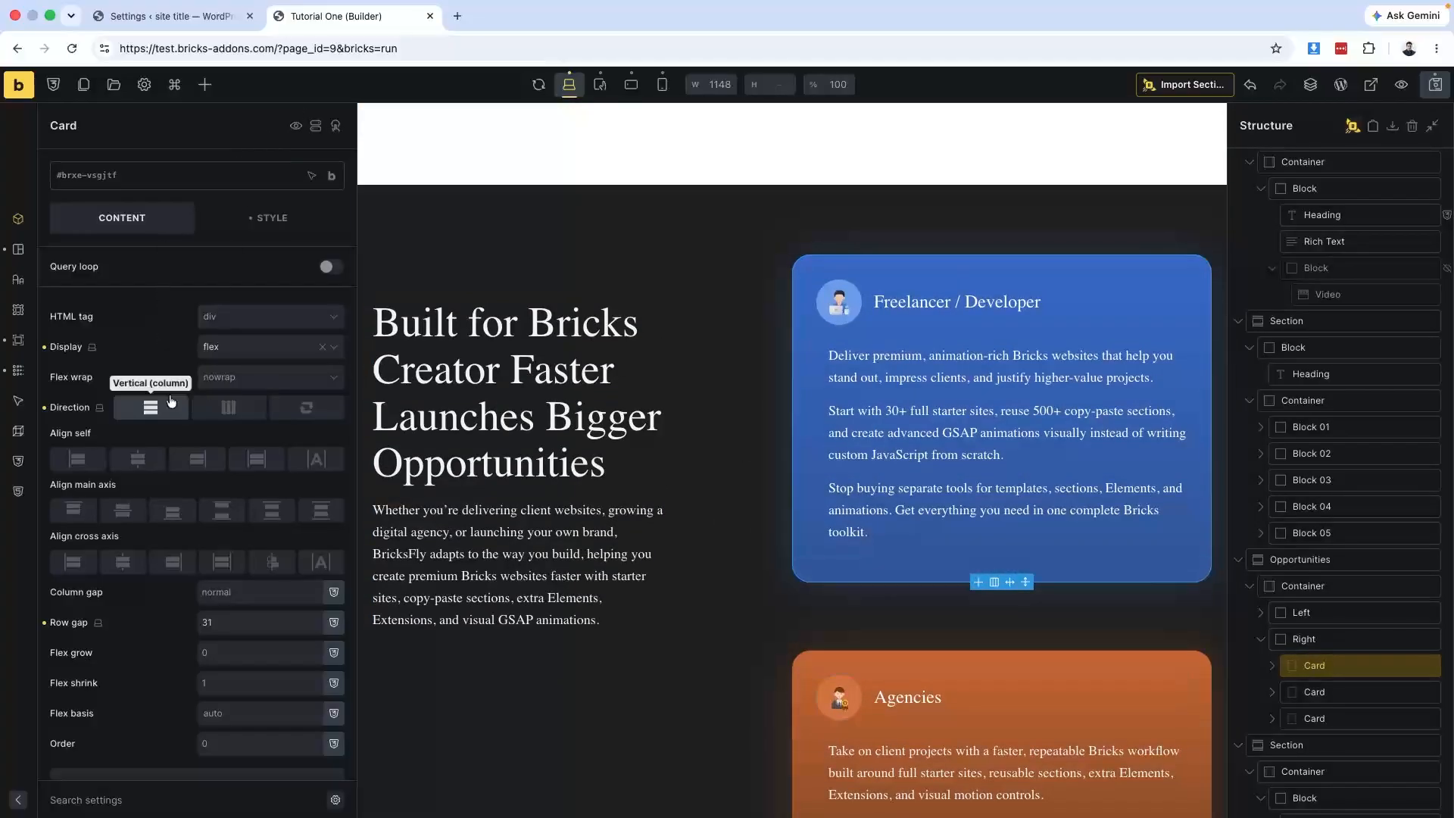
scroll(175, 515, "down", 5)
scroll(121, 560, "down", 1)
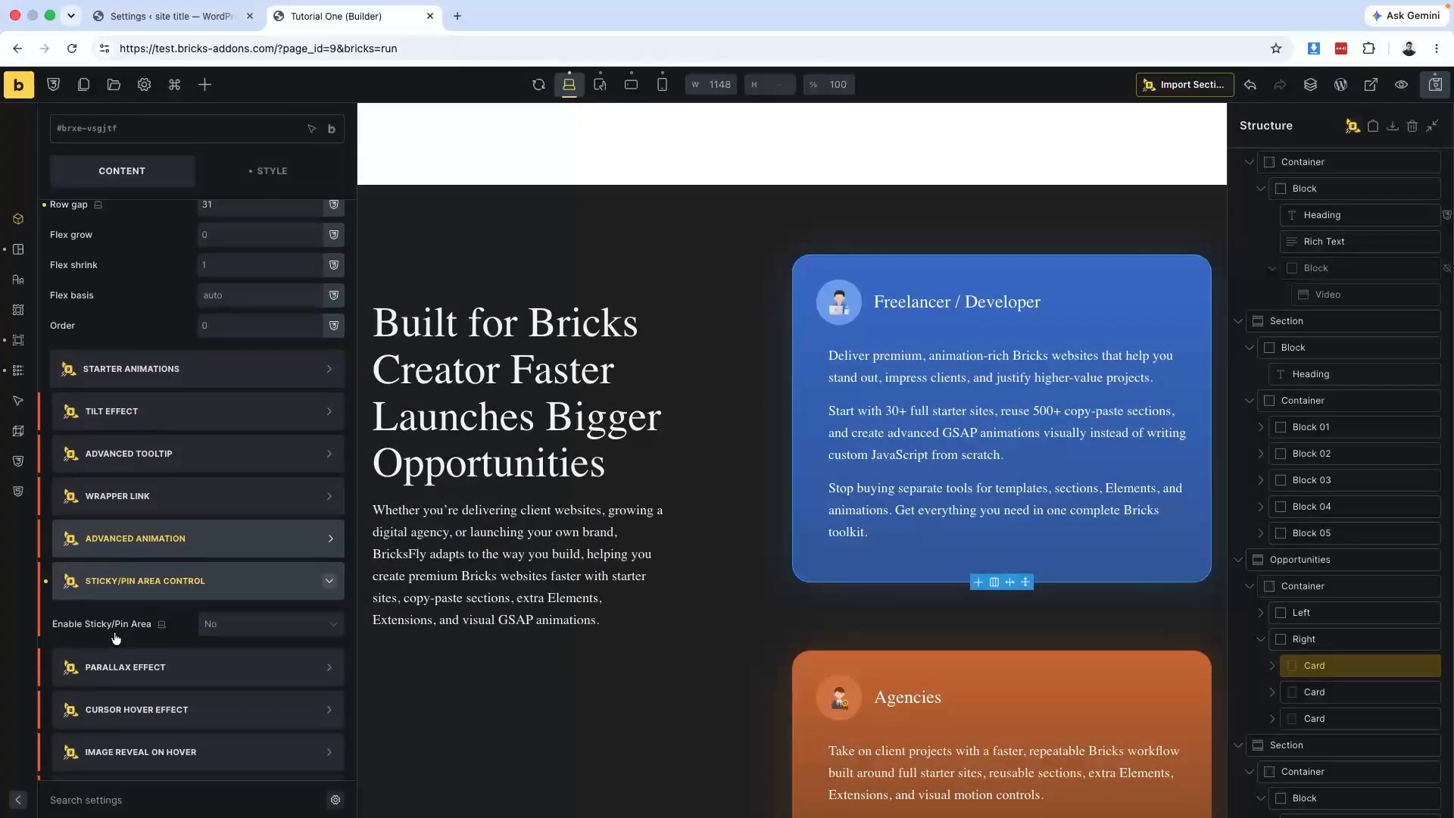
left_click(249, 622)
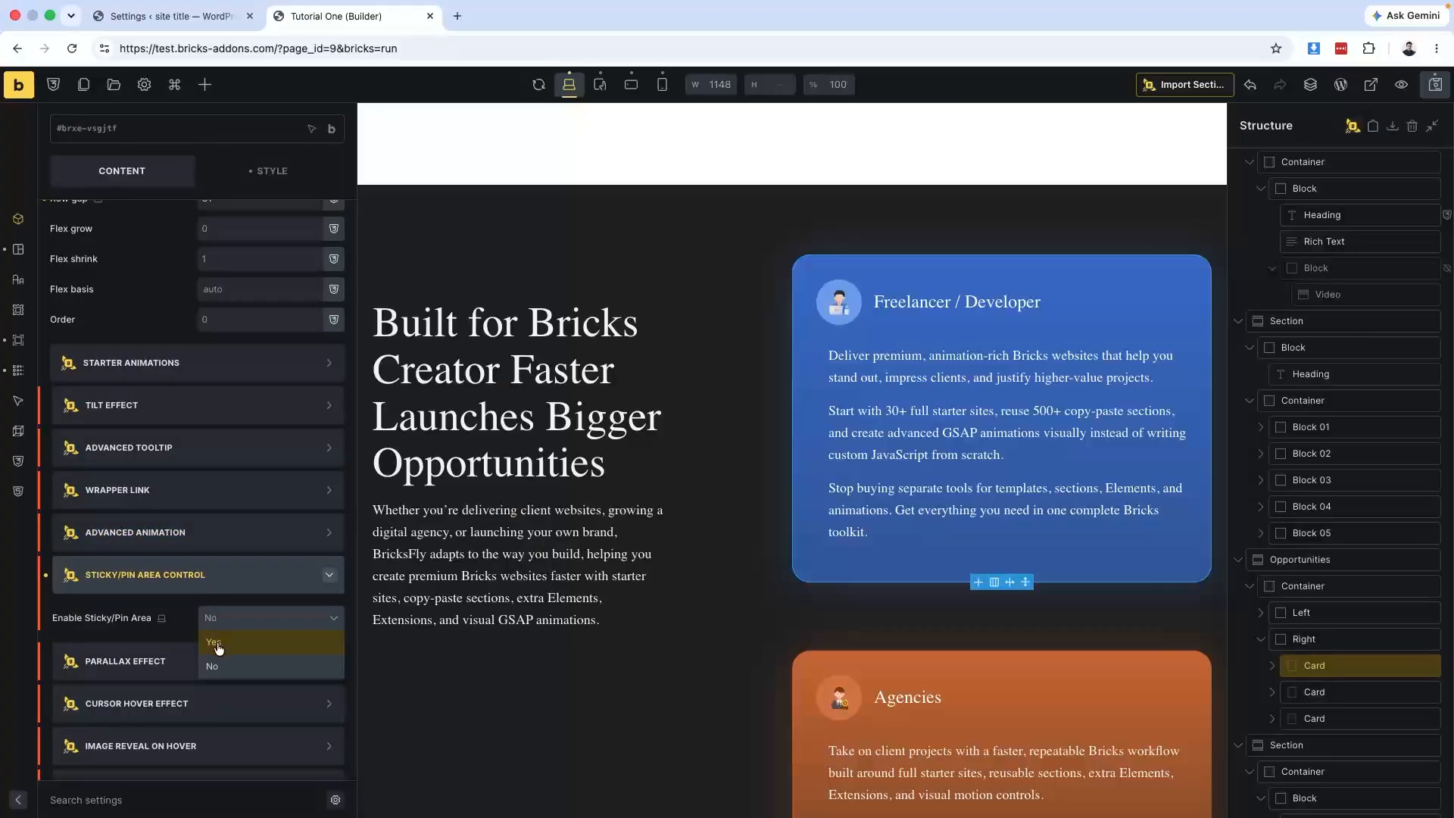
left_click(214, 643)
Set the Freelancer / Developer card's End Trigger to Custom with .fast_pin_wrapper as the Custom End Trigger.
scroll(218, 648, "down", 2)
left_click(259, 539)
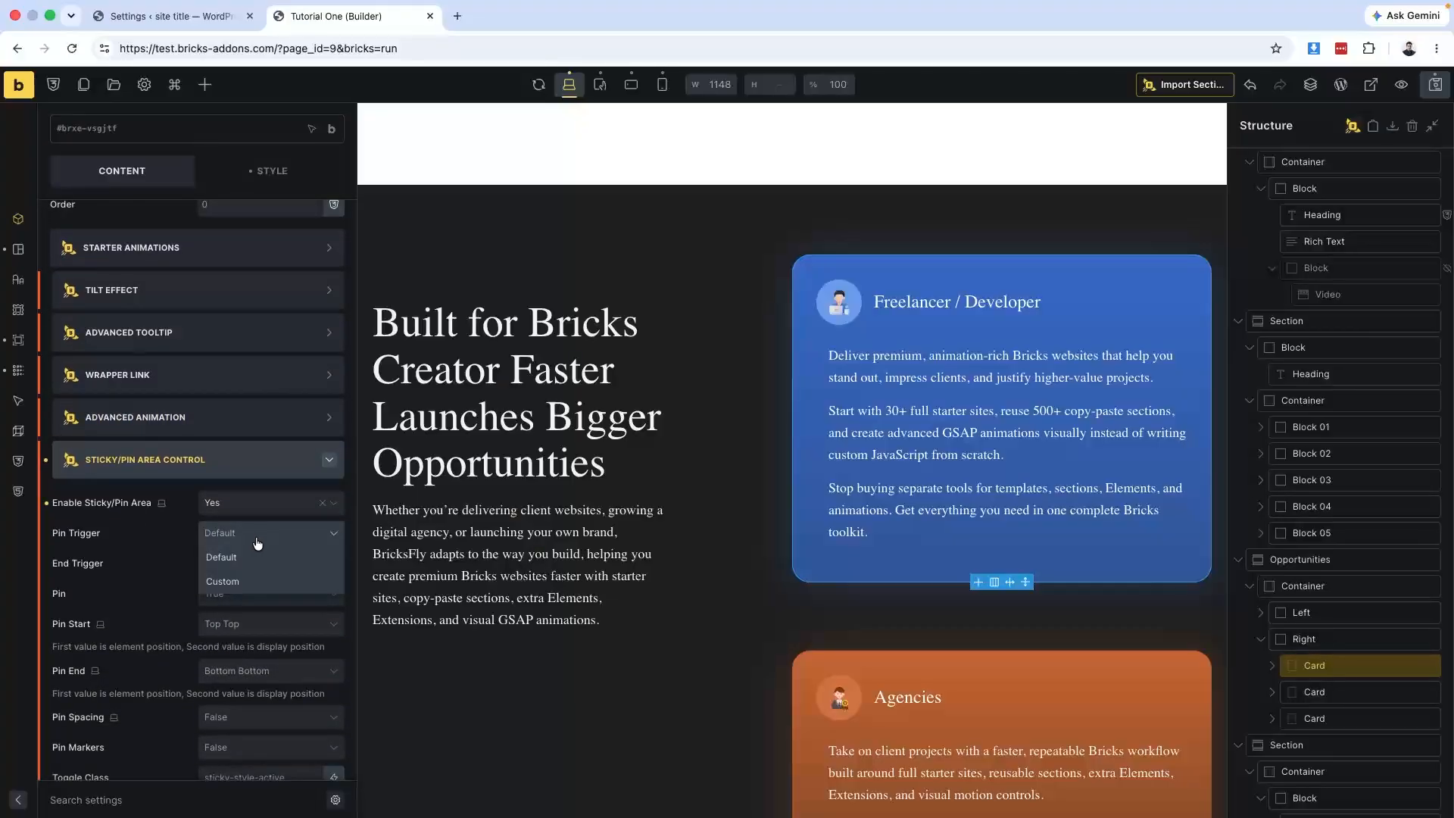
left_click(220, 567)
left_click(235, 565)
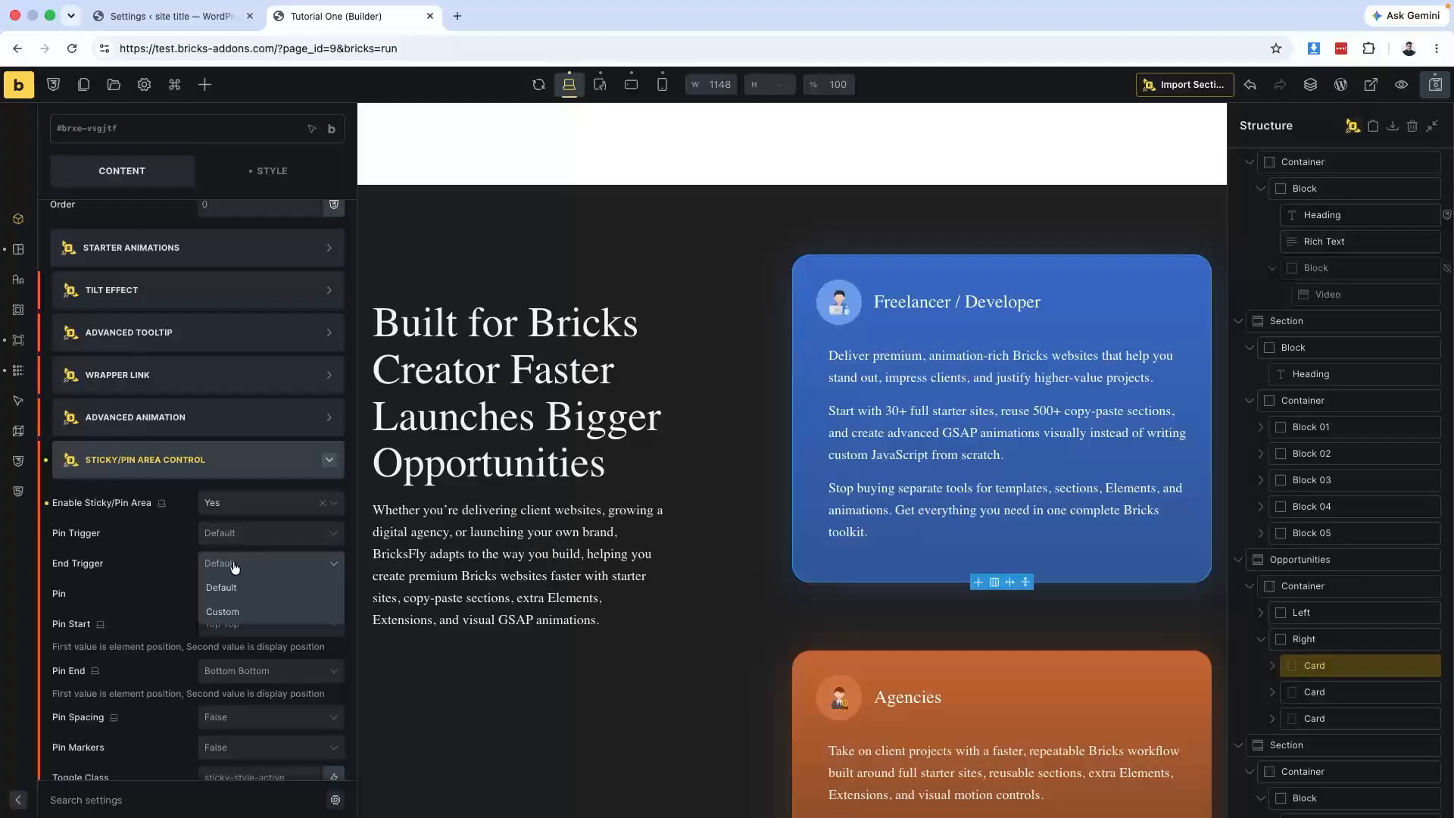
left_click(219, 611)
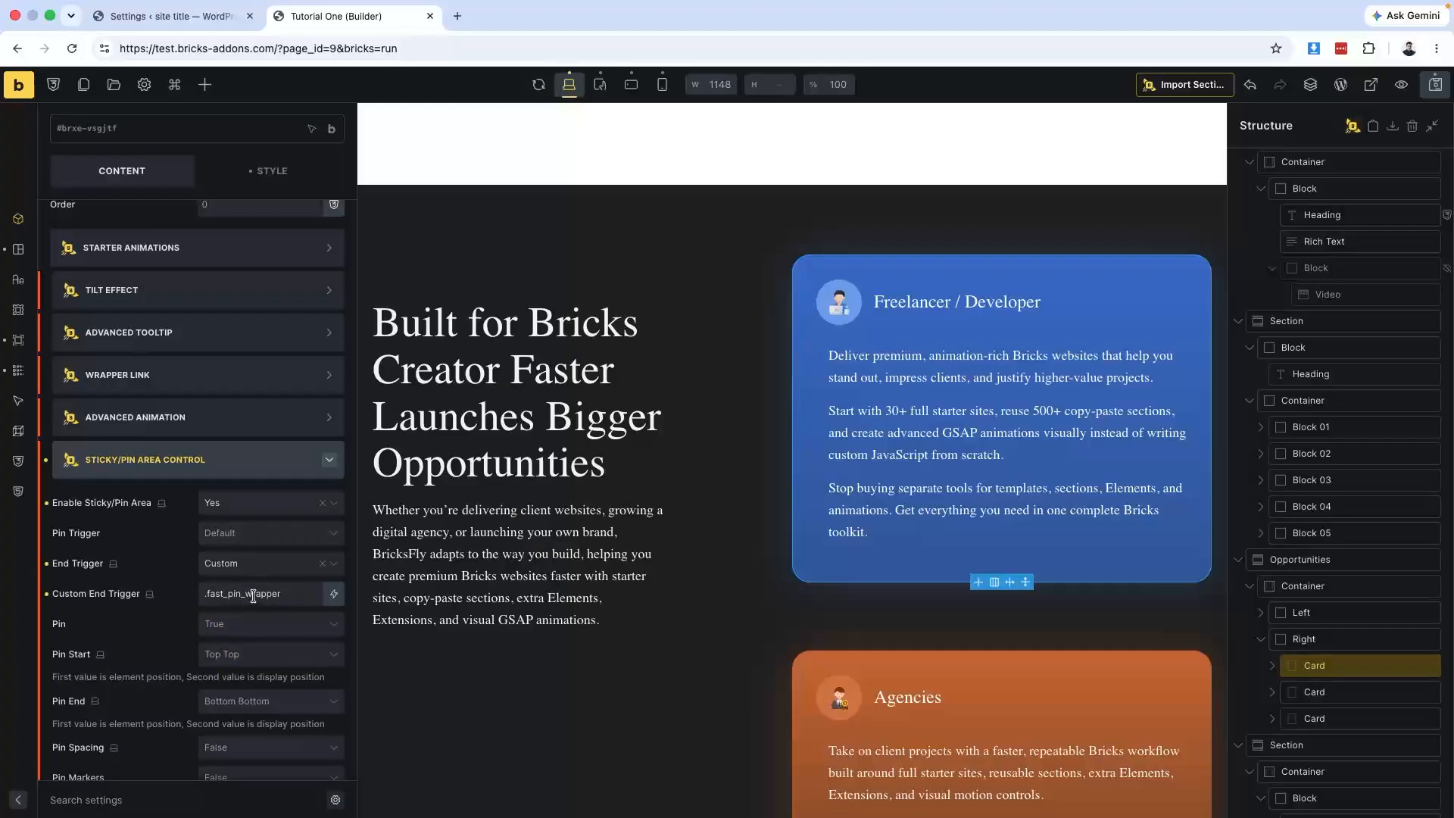
left_click(253, 595)
key("ctrl+v")
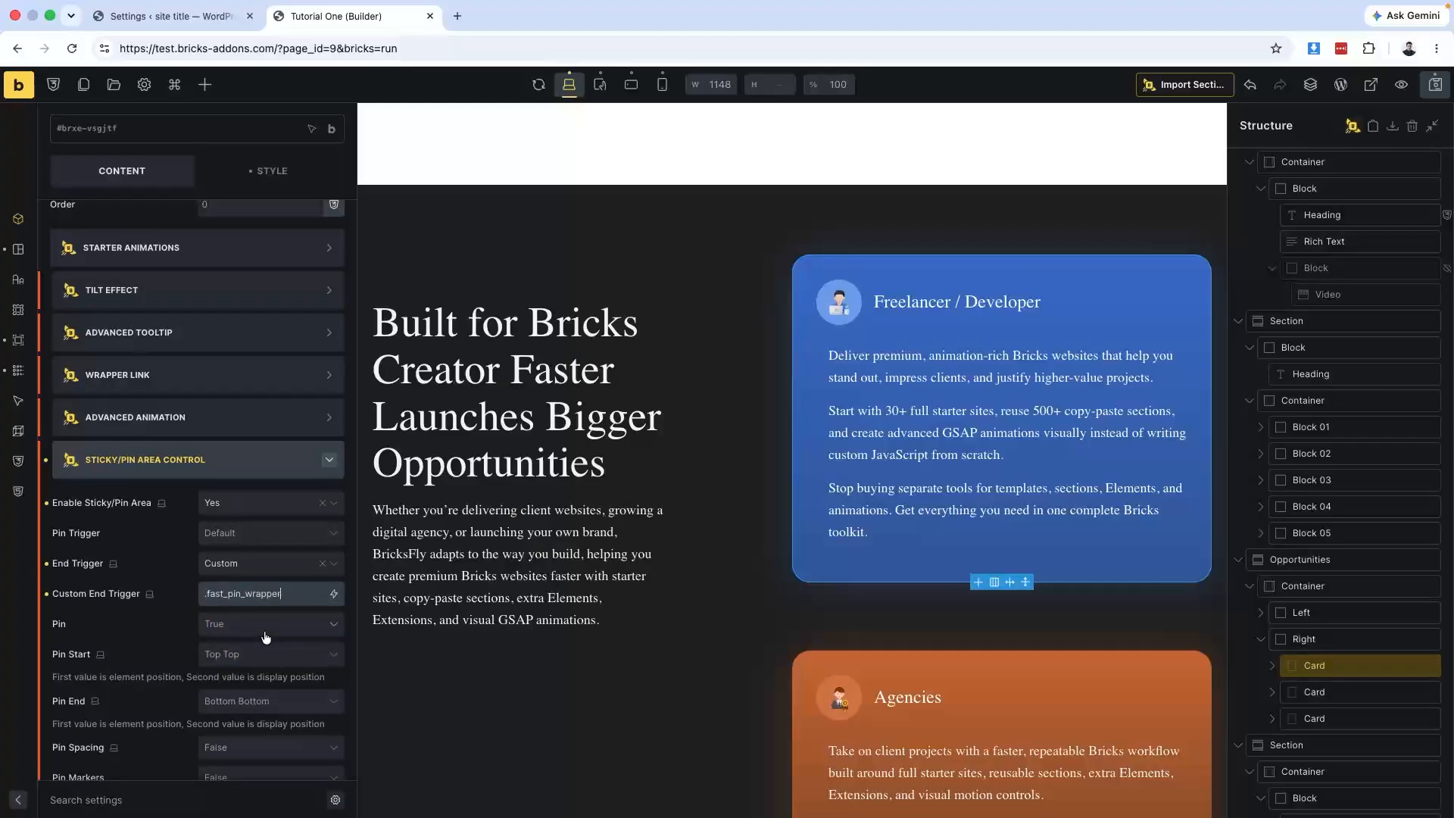
left_click(243, 625)
left_click(239, 628)
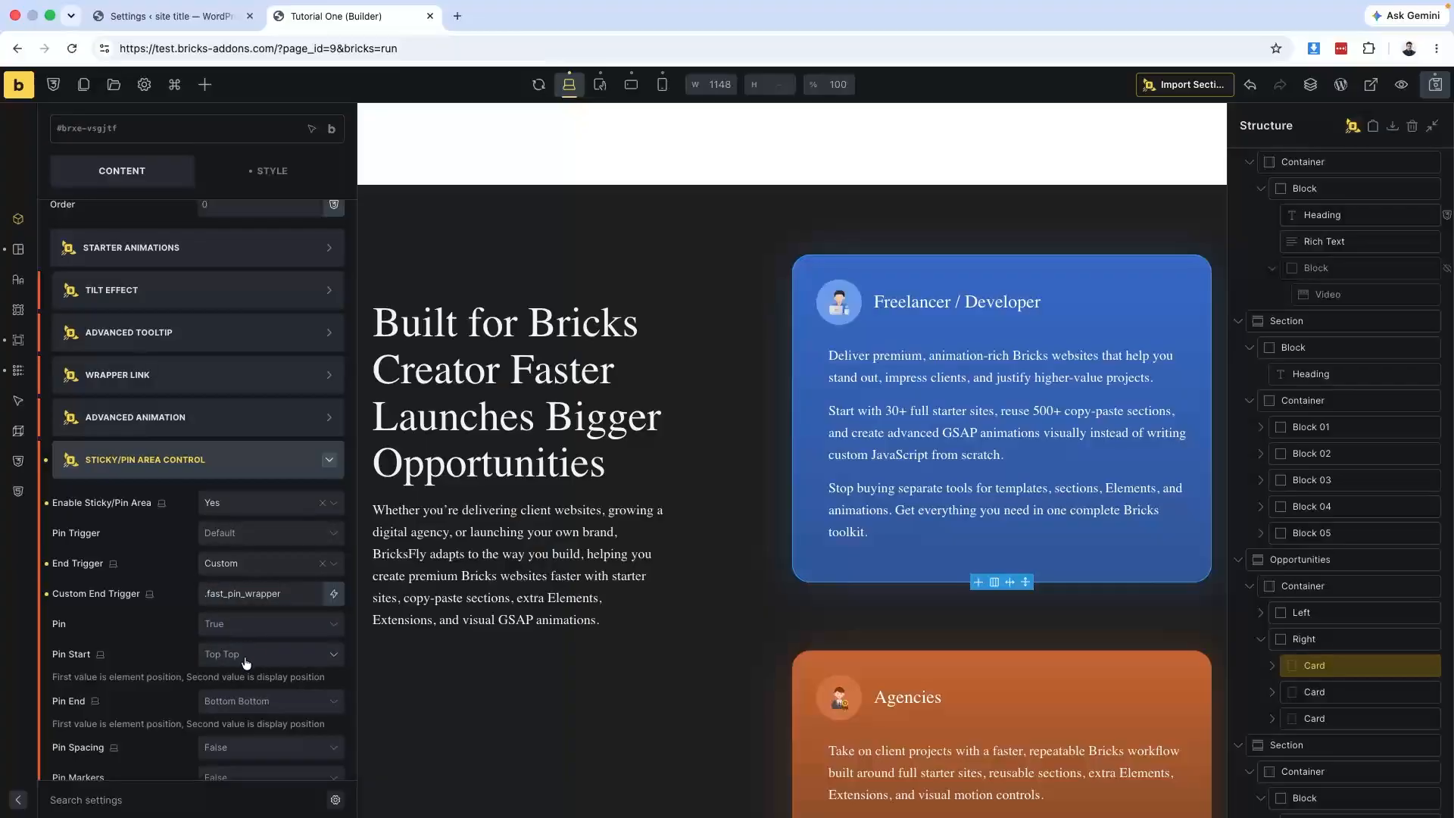
Set the Freelancer / Developer card's Pin Start to Custom with the value top top+=140.
left_click(247, 663)
scroll(239, 750, "down", 3)
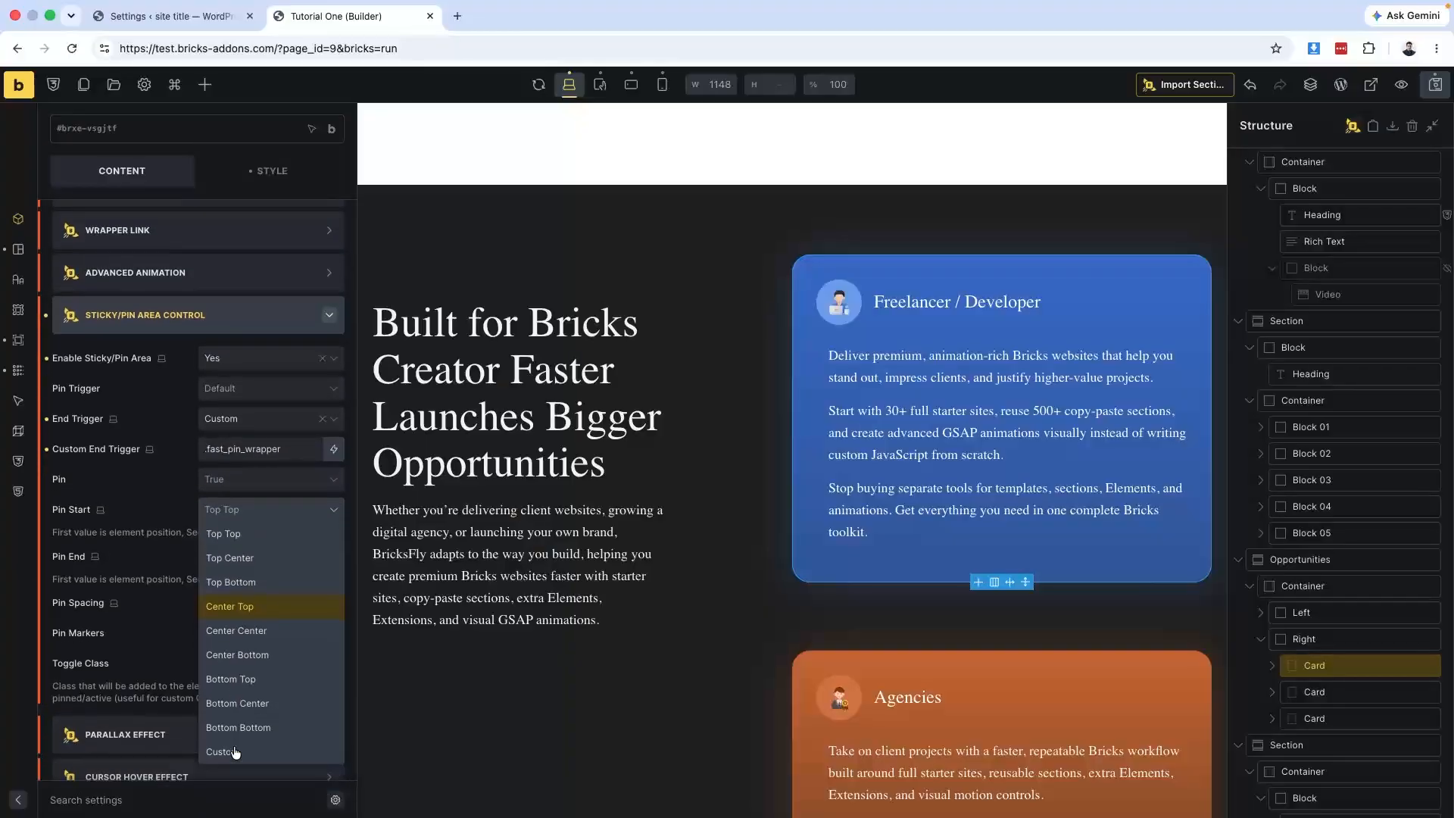
left_click(222, 753)
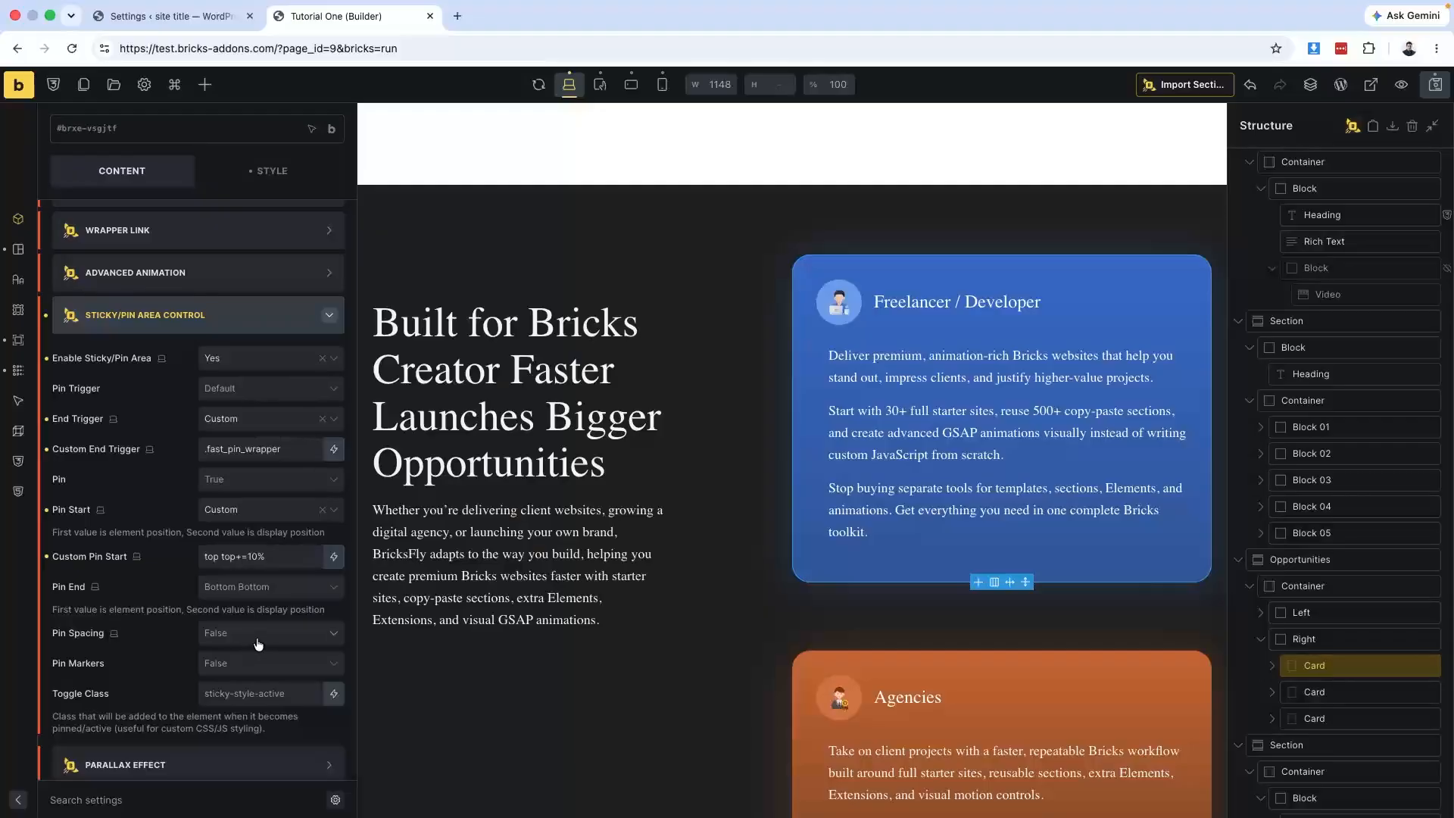
left_click(271, 589)
left_click(271, 589)
left_click(258, 556)
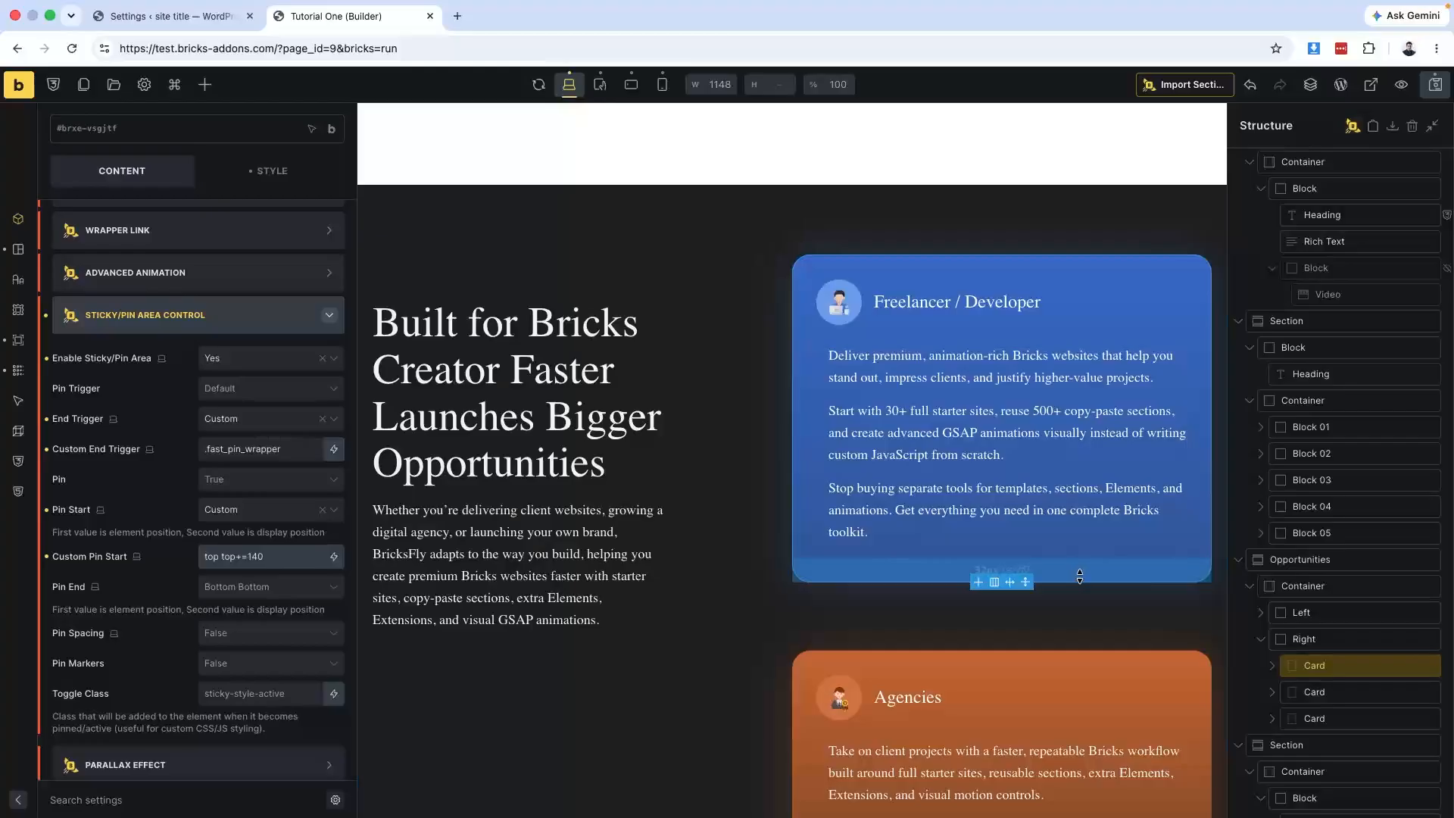
scroll(1047, 493, "down", 1)
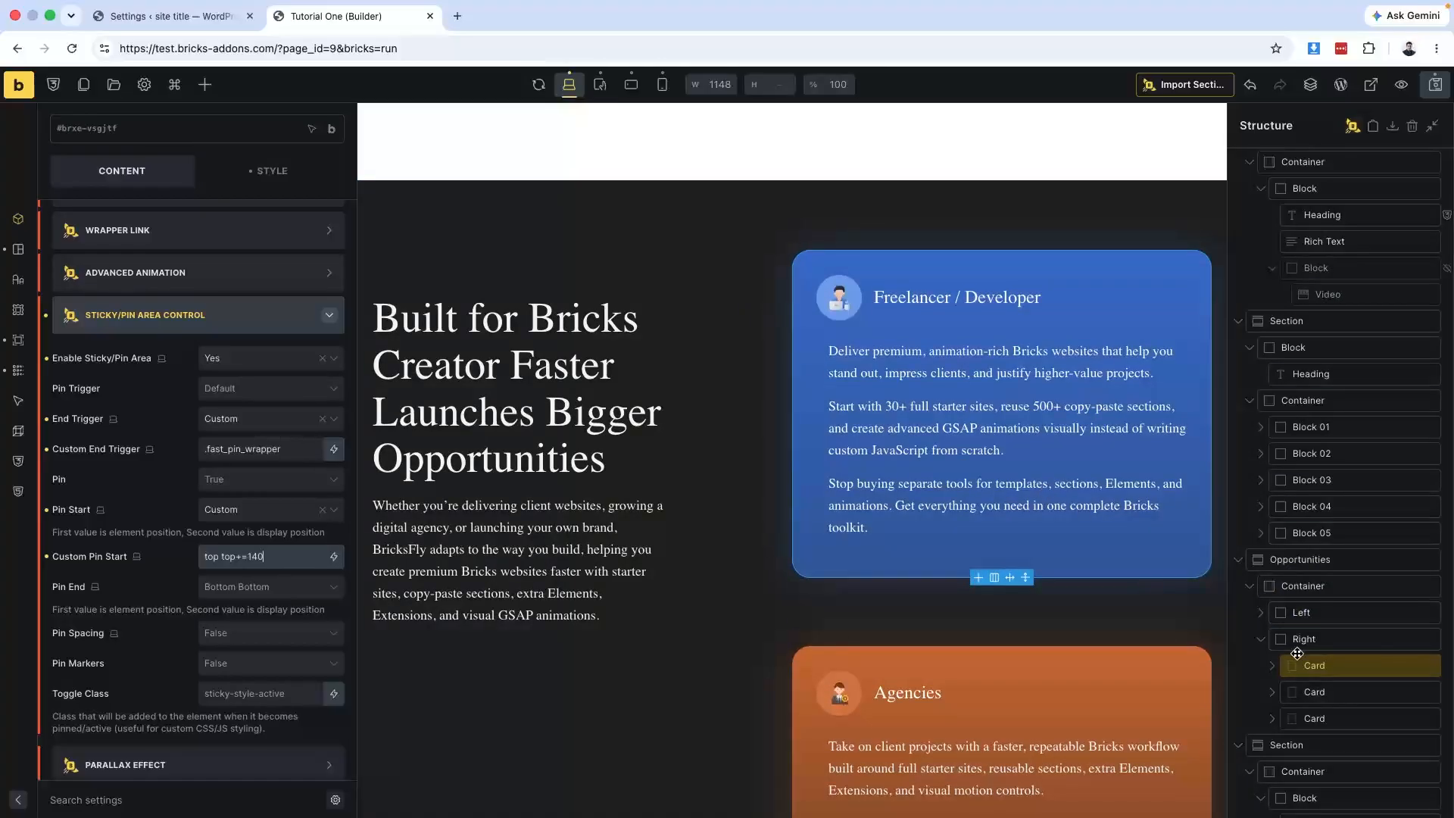
Enable Sticky/Pin Area on the Agencies card and set its End Trigger to Custom with .fast_pin_wrapper.
left_click(1314, 692)
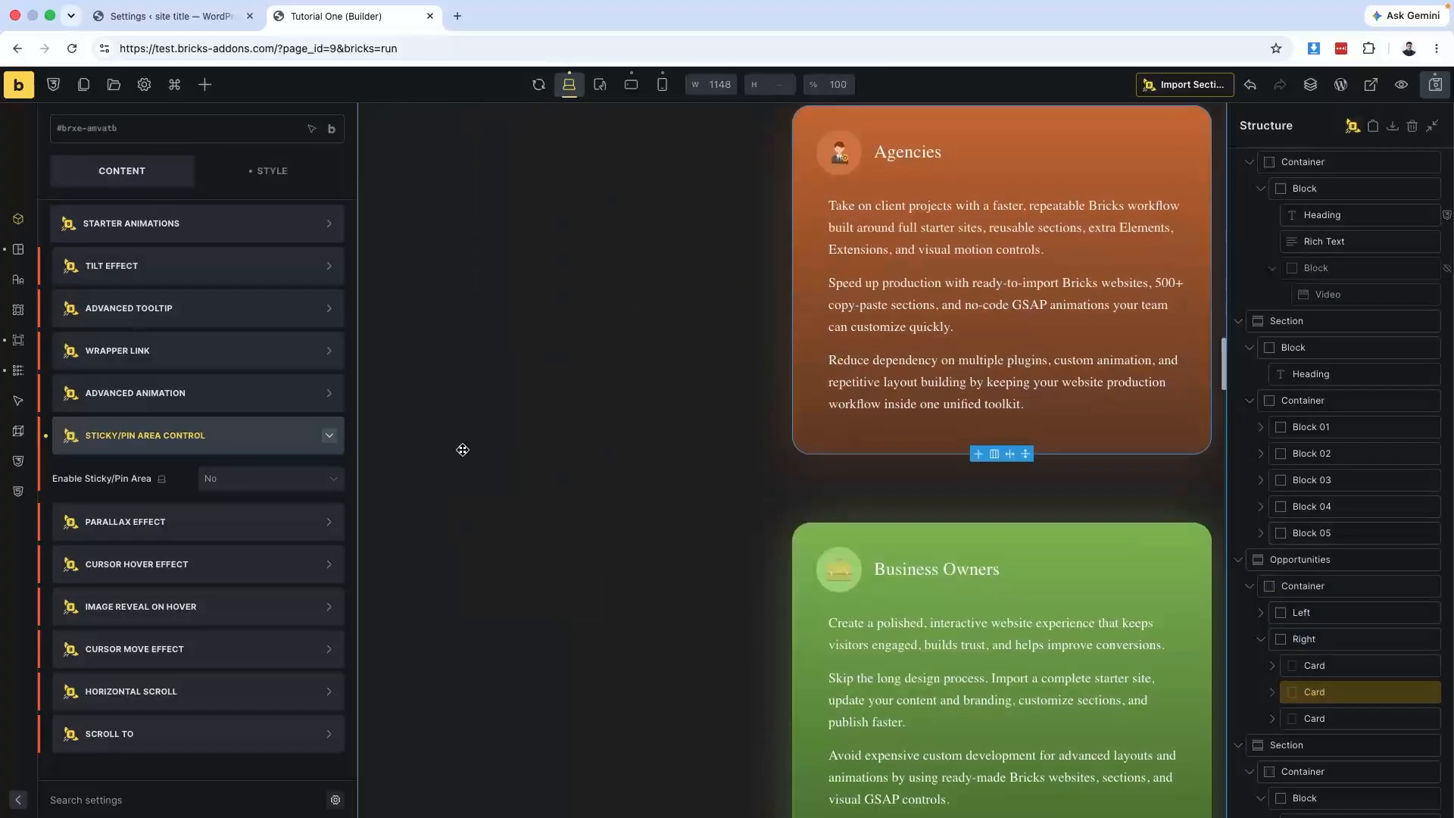
left_click(254, 447)
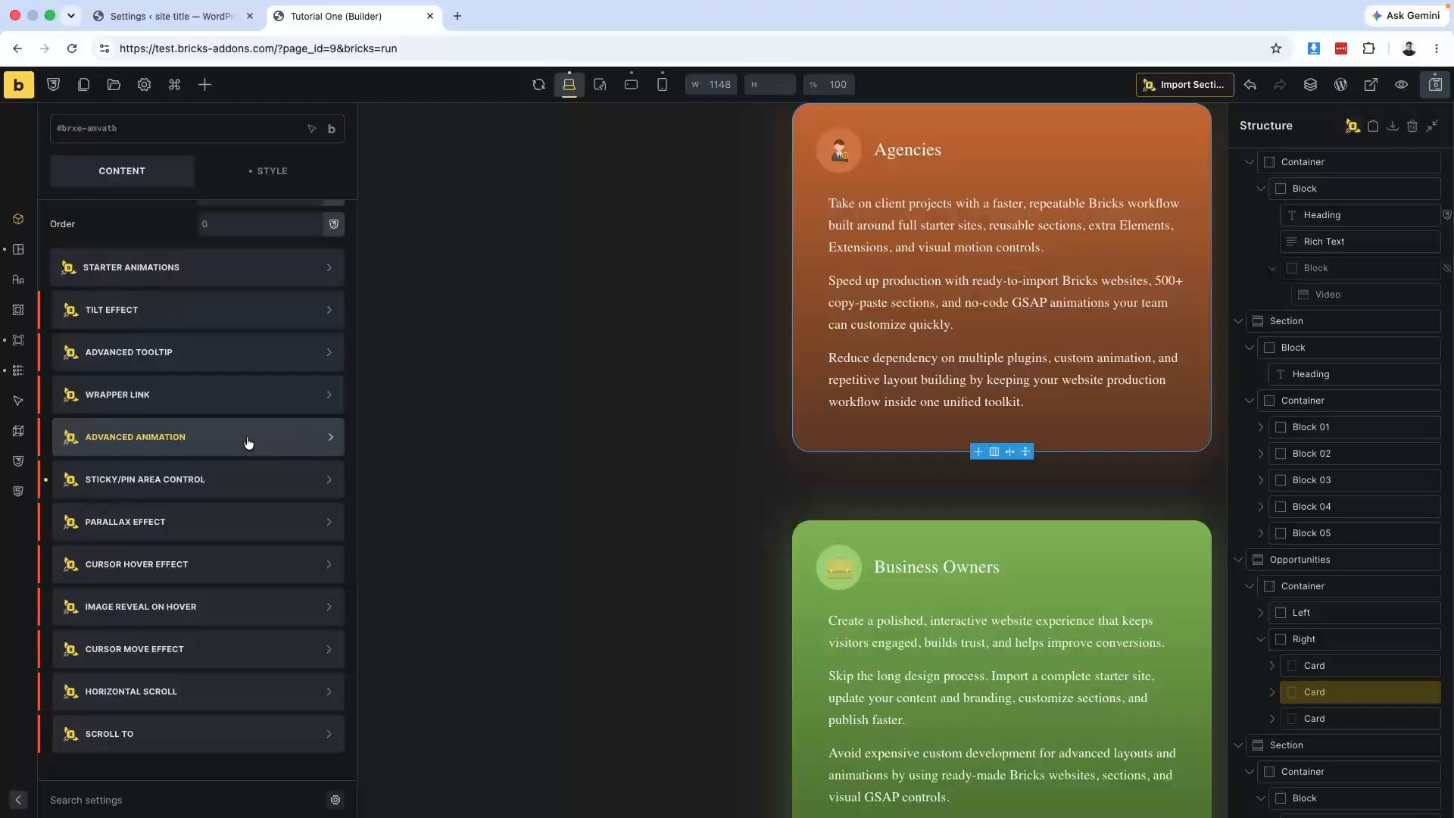
left_click(248, 443)
left_click(217, 487)
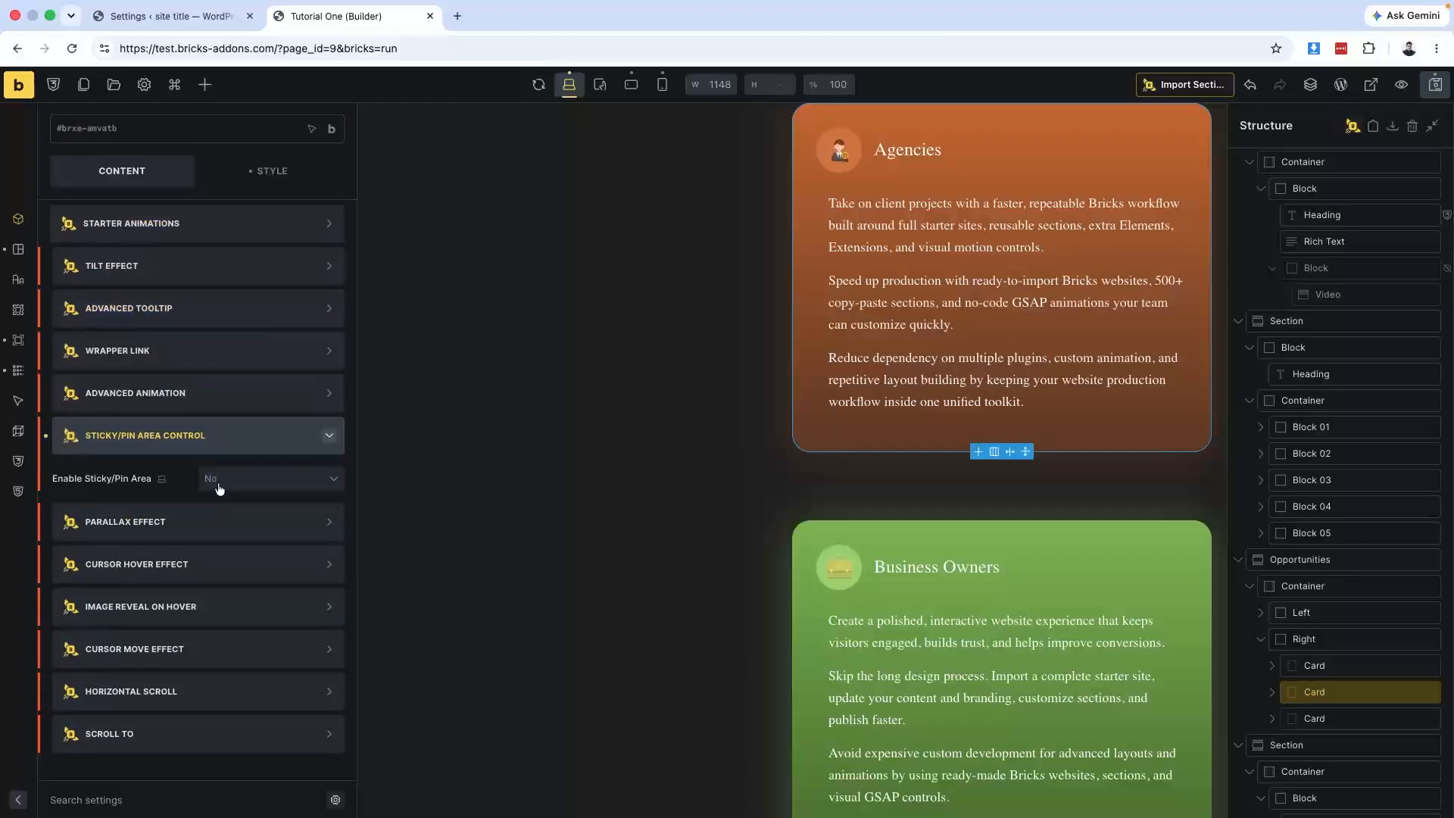
left_click(284, 483)
left_click(220, 507)
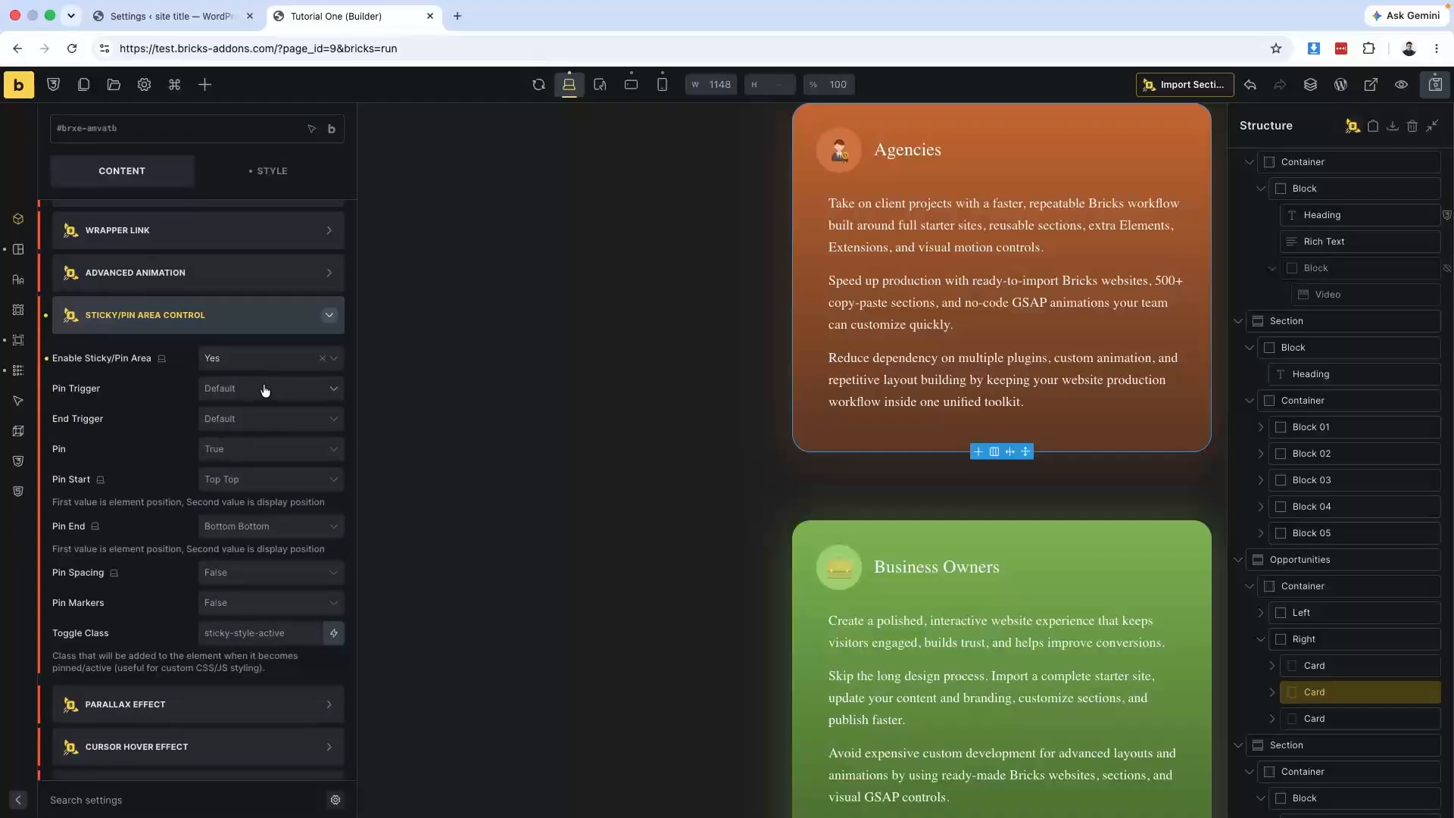
left_click(240, 422)
left_click(228, 468)
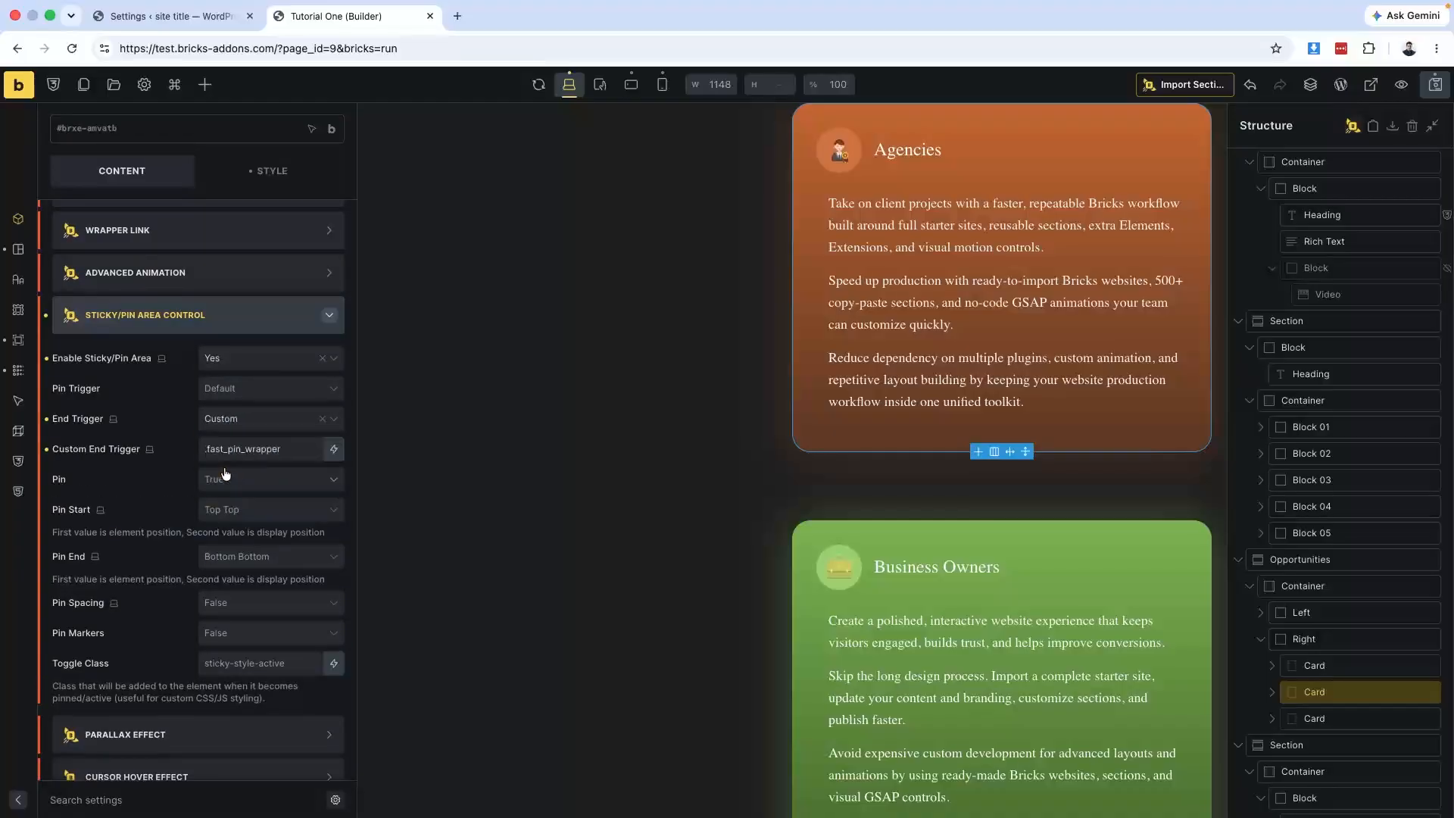
left_click(263, 449)
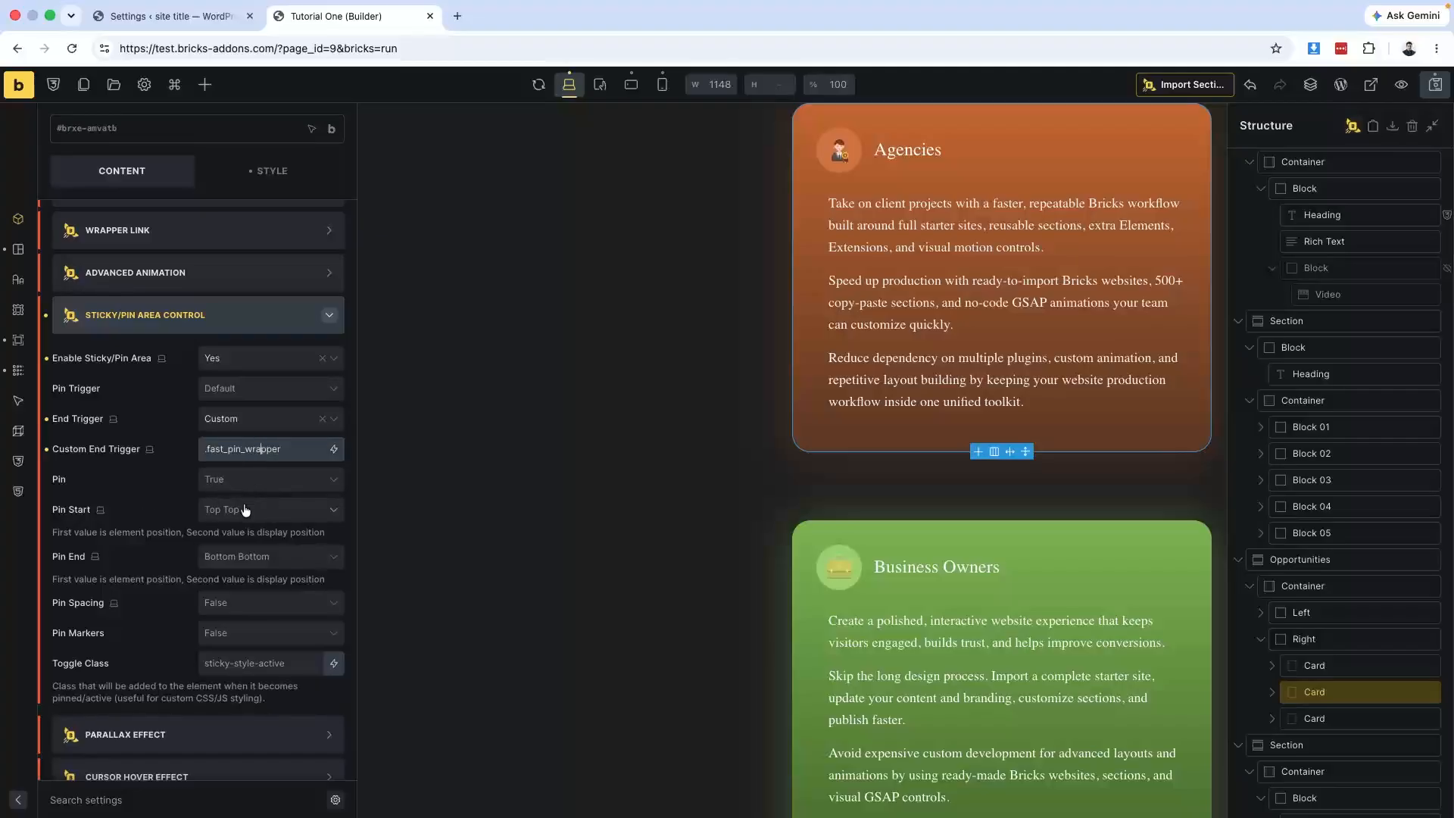
Set the Agencies card's Pin Start to Custom with the value top top+=180.
left_click(274, 510)
scroll(272, 606, "down", 1)
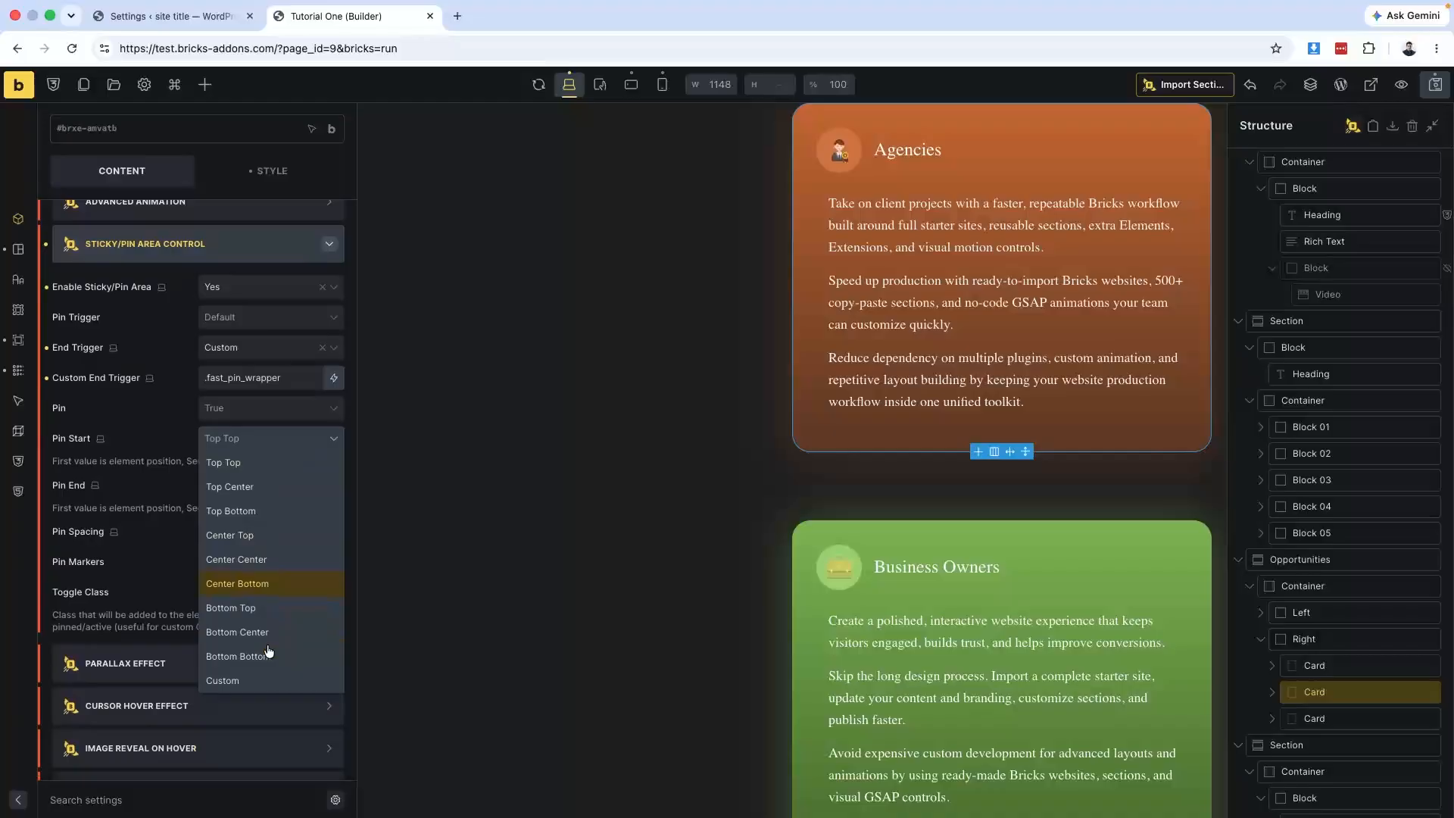
left_click(234, 680)
left_click(267, 487)
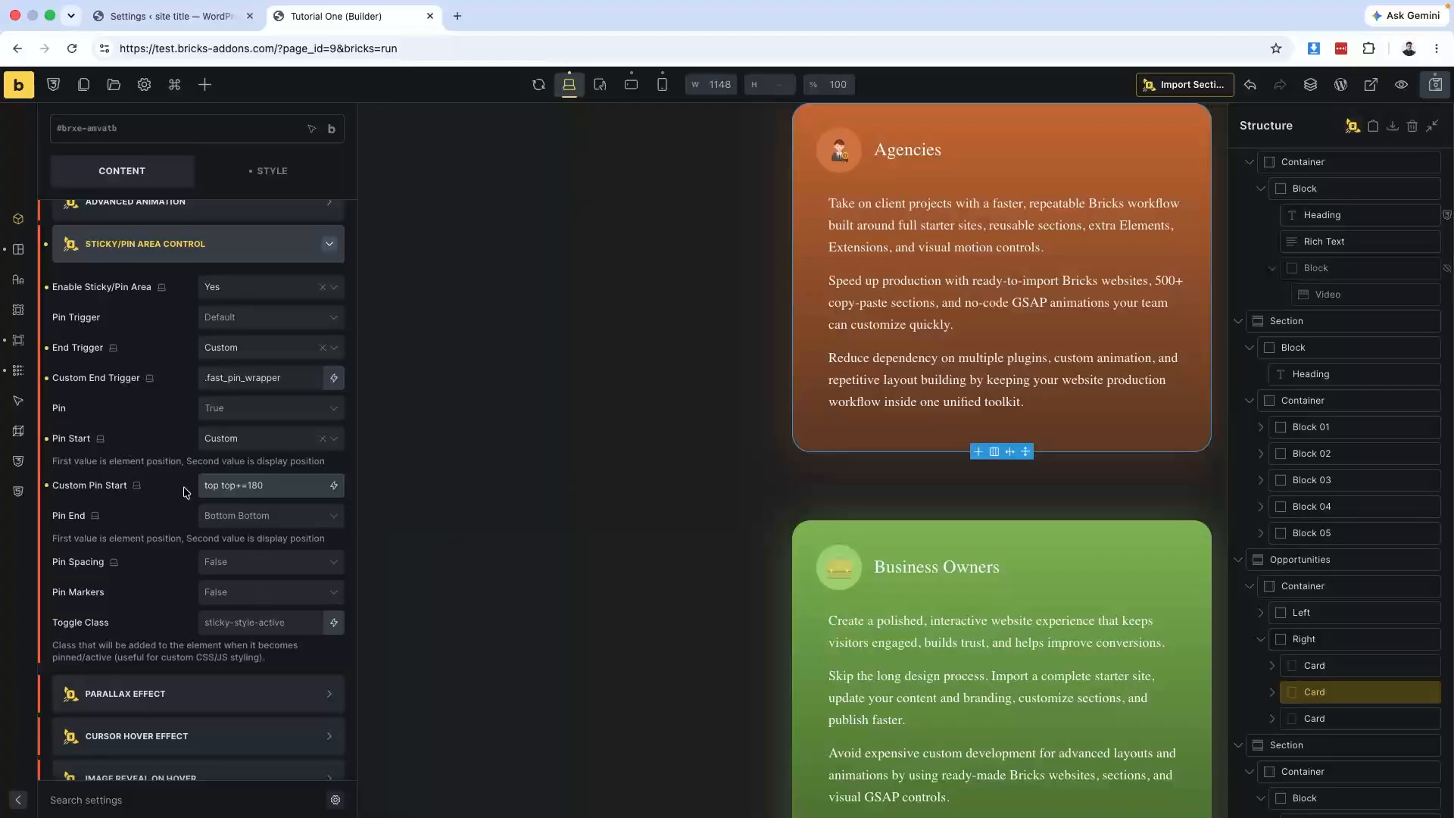
scroll(199, 480, "up", 1)
scroll(216, 447, "up", 1)
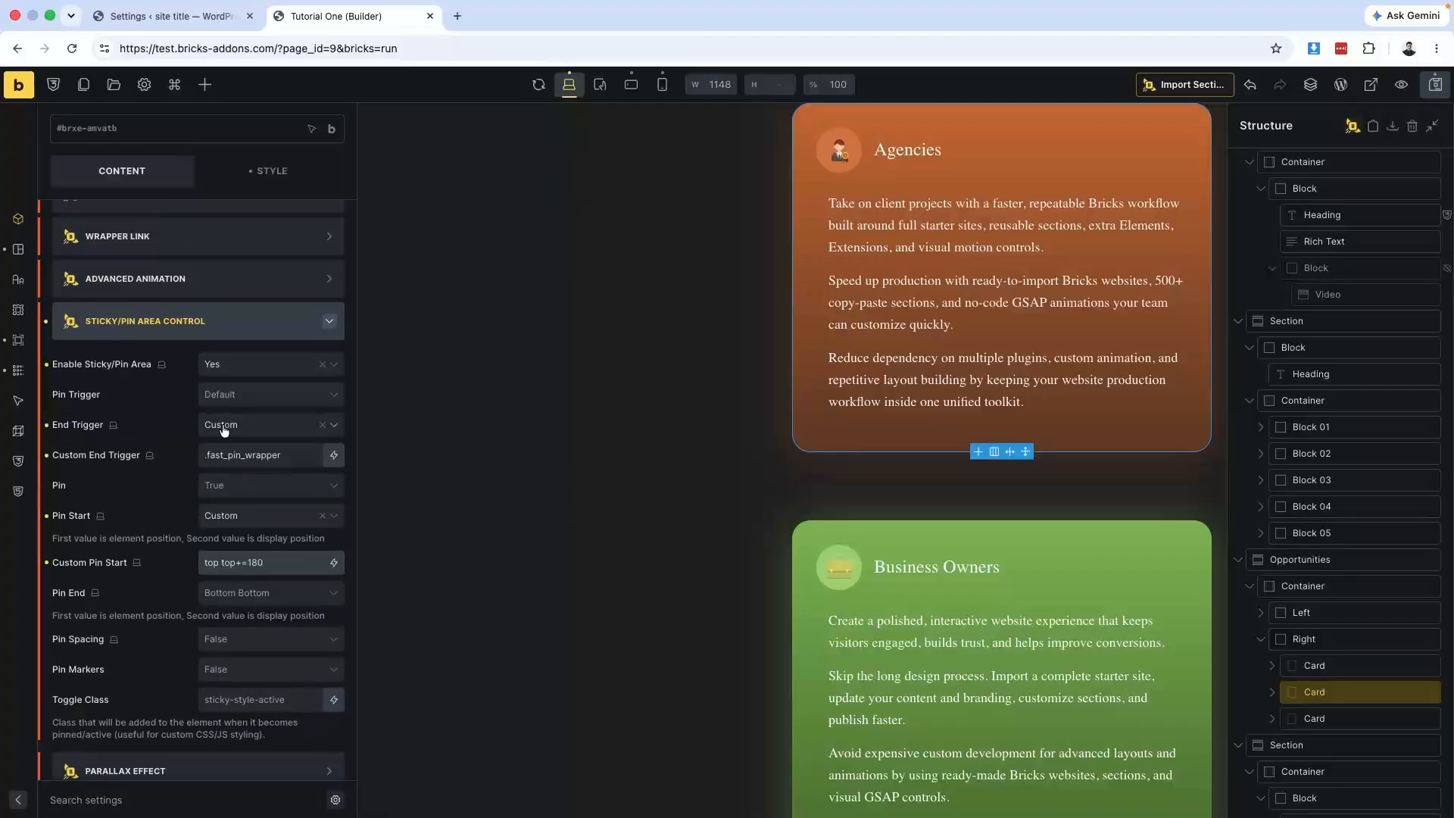
Enable Sticky/Pin Area on the Business Owners card and set its End Trigger to Custom with .fast_pin_wrapper.
left_click(1307, 720)
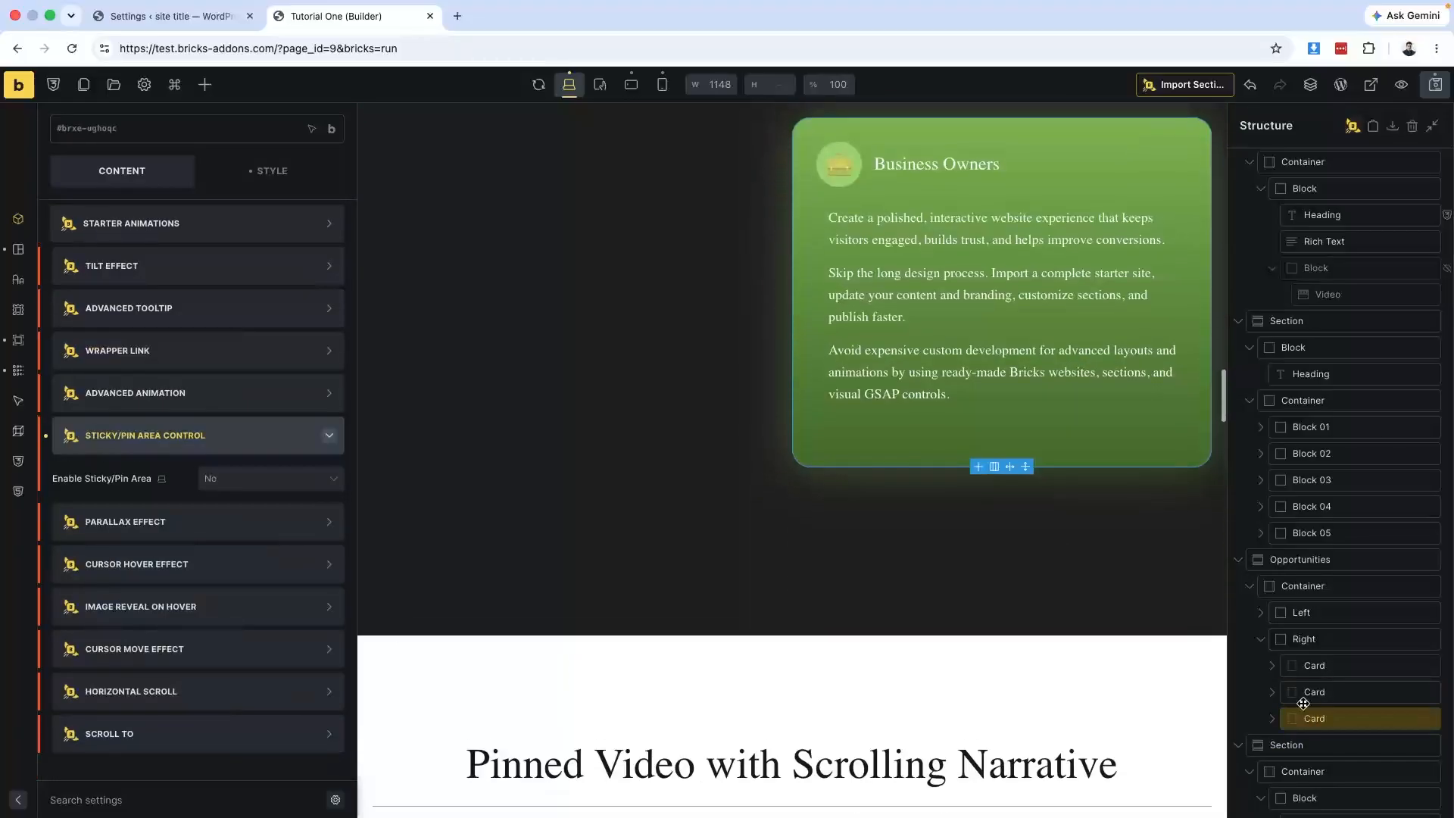
left_click(251, 486)
left_click(208, 522)
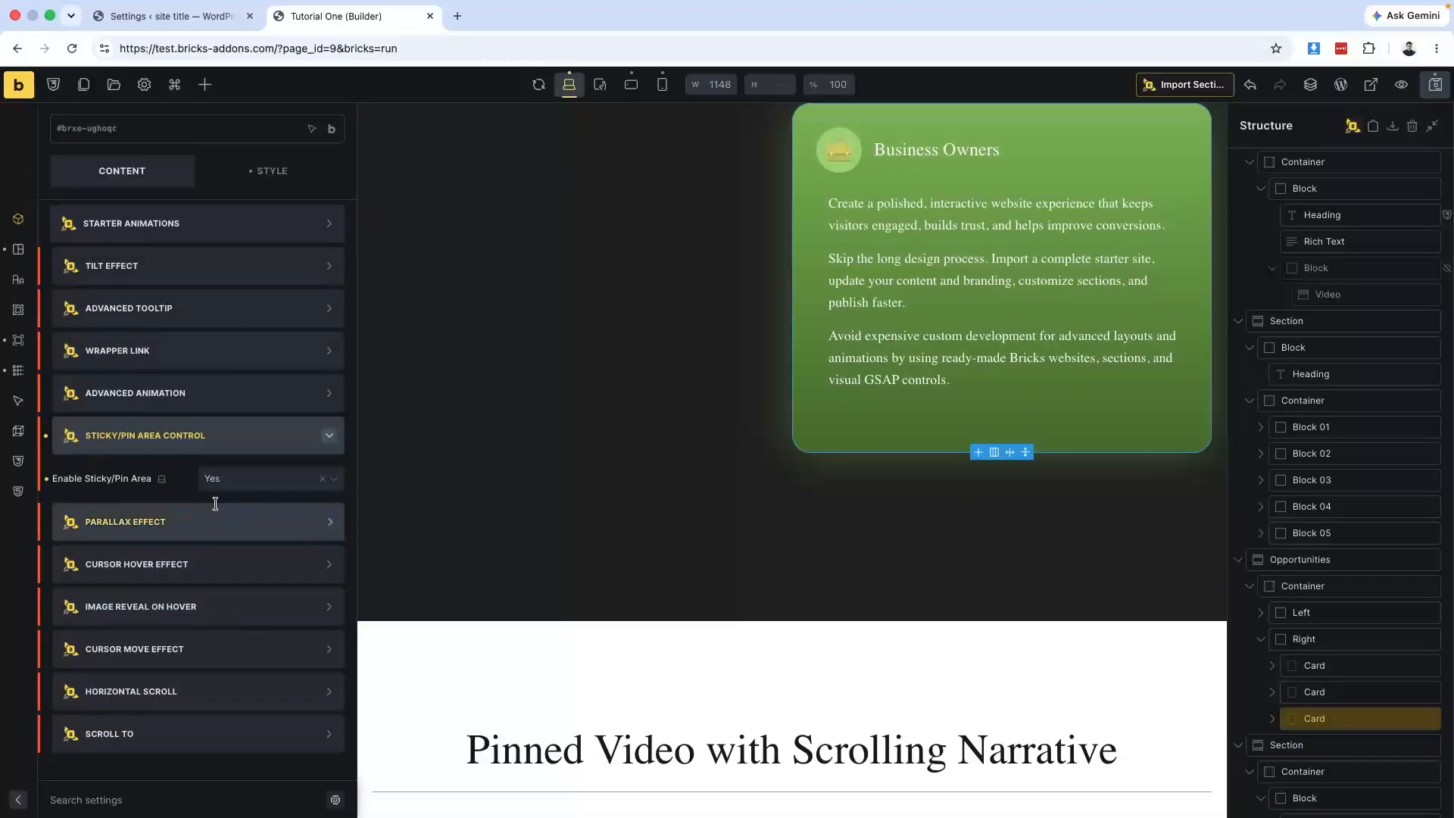
scroll(249, 505, "down", 3)
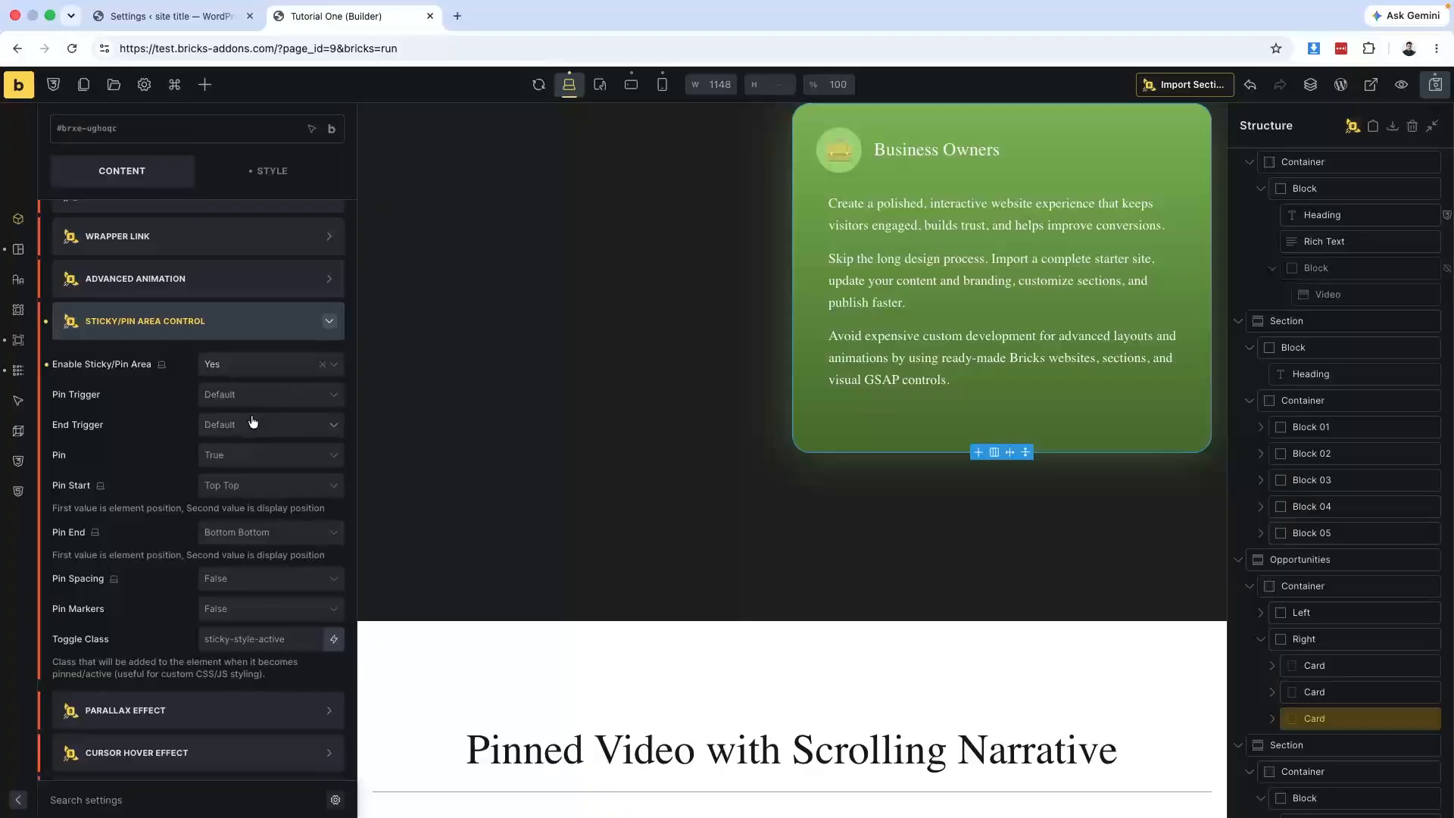
left_click(252, 422)
left_click(224, 476)
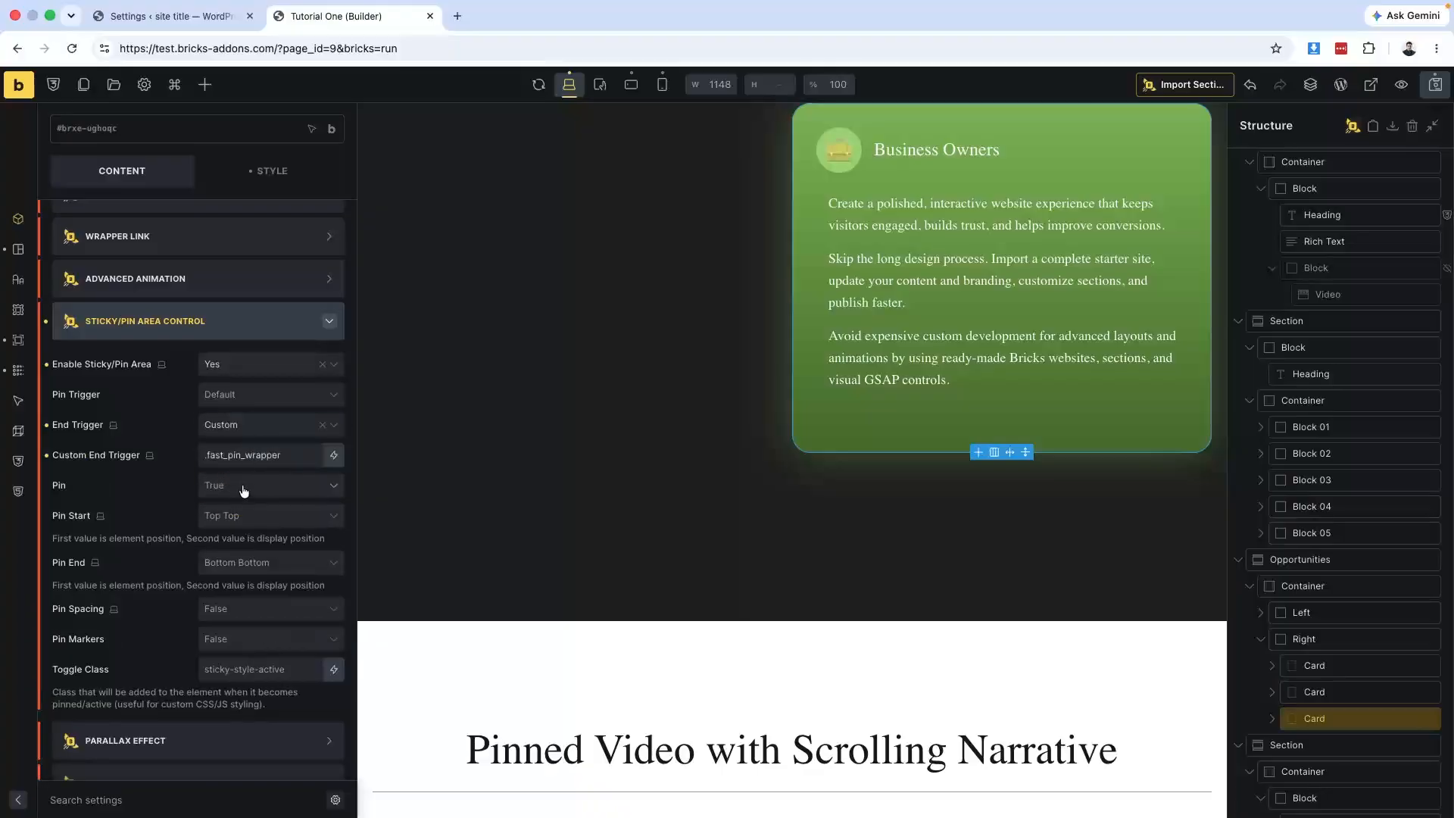
Set the Business Owners card's Pin Start to Custom with top top+=220, set Pin Spacing to False, and save the page.
left_click(257, 457)
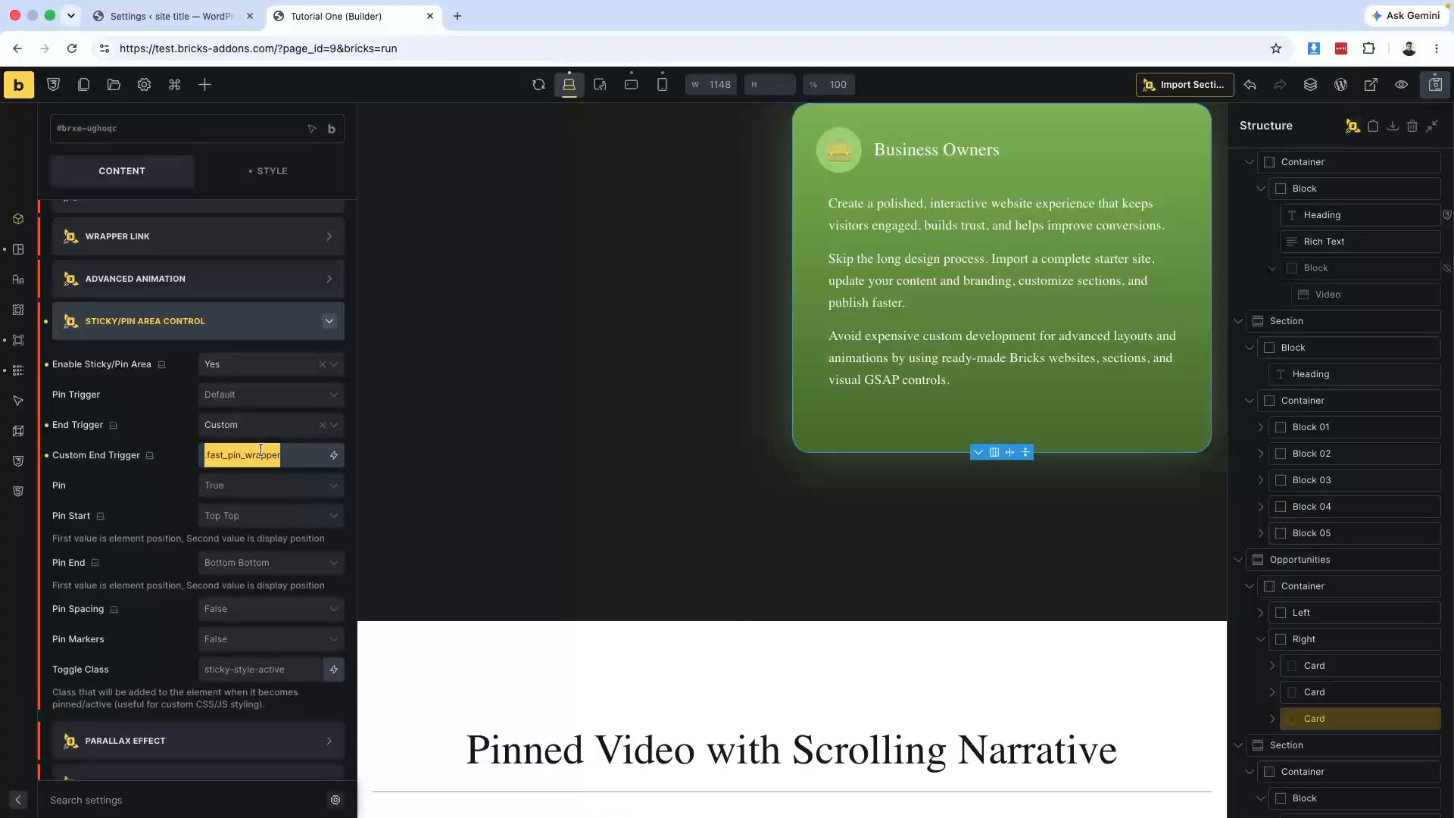
left_click(246, 517)
left_click(240, 776)
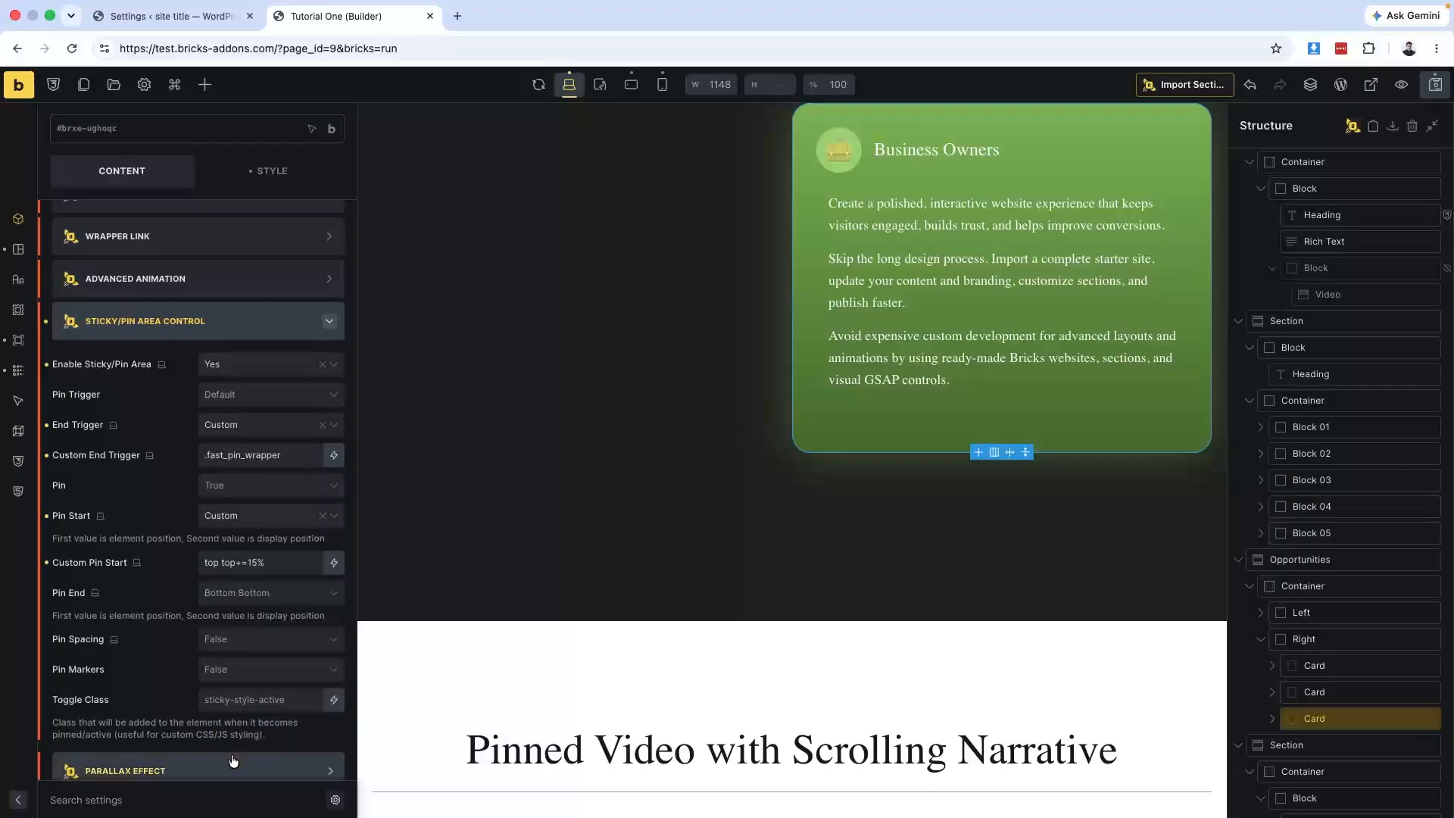
left_click(283, 565)
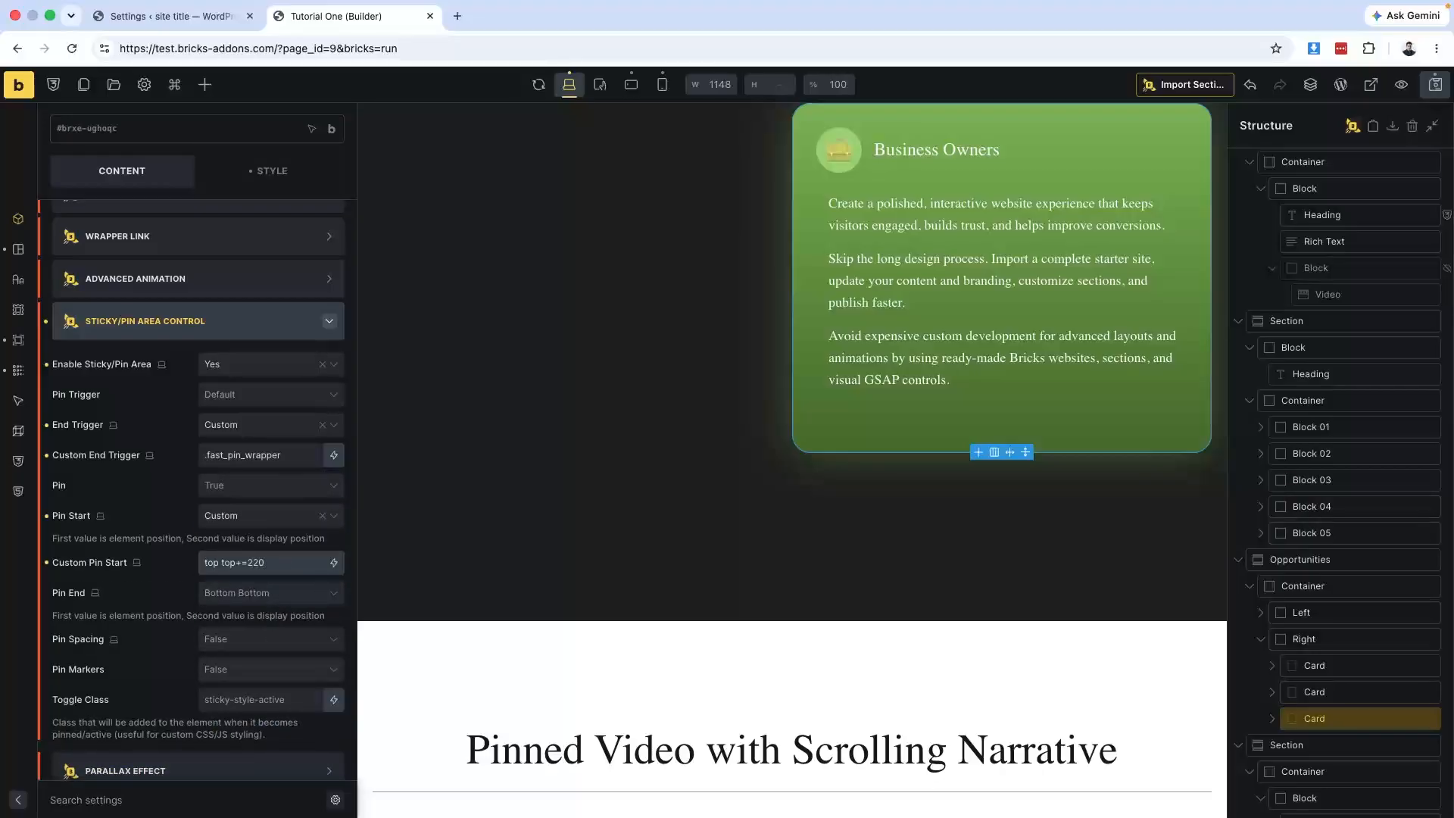
scroll(242, 646, "down", 1)
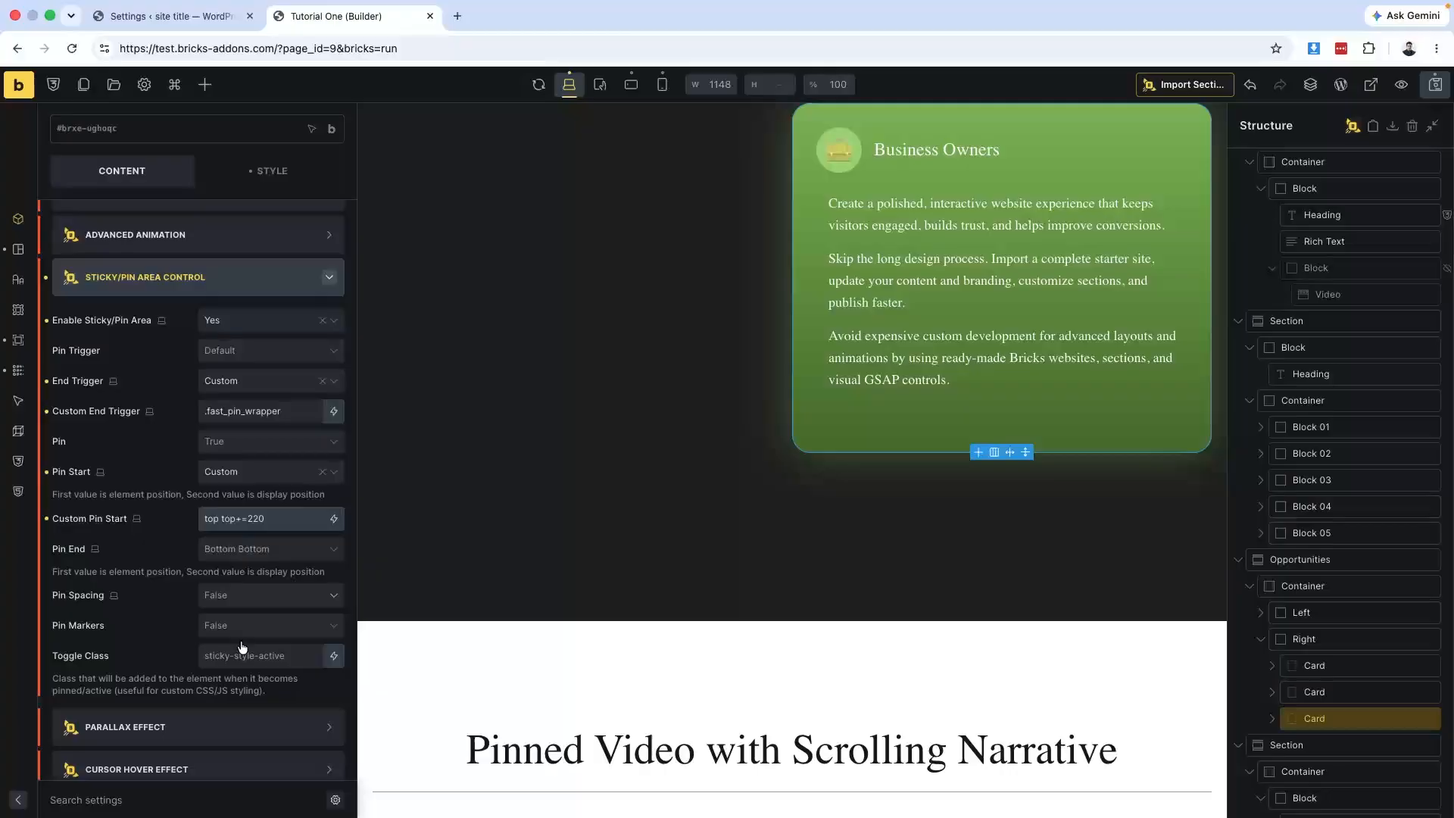
left_click(1431, 92)
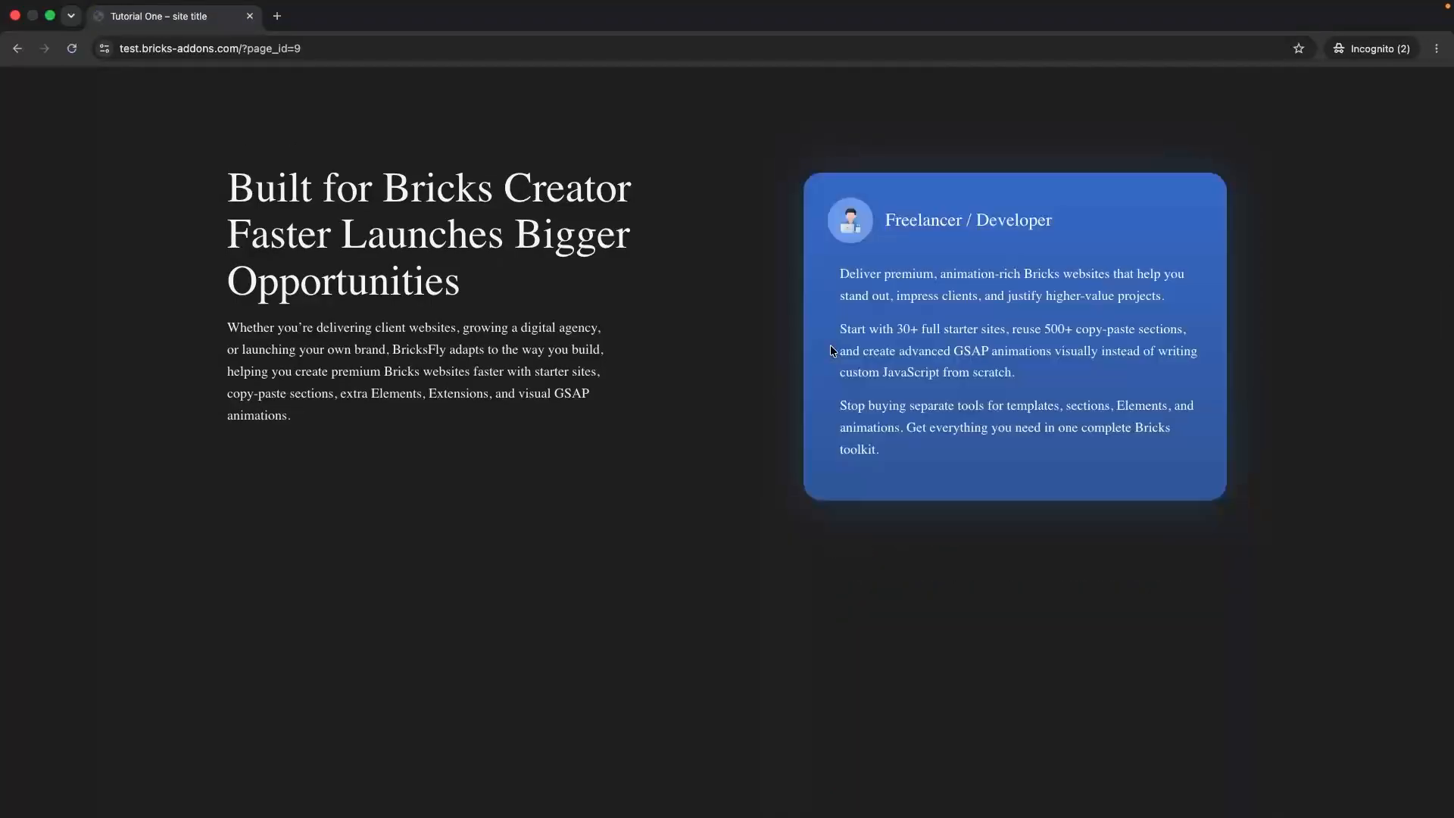
Examine on the live page how the three Opportunities cards pin and stack while scrolling.
scroll(831, 348, "up", 10)
scroll(653, 303, "down", 5)
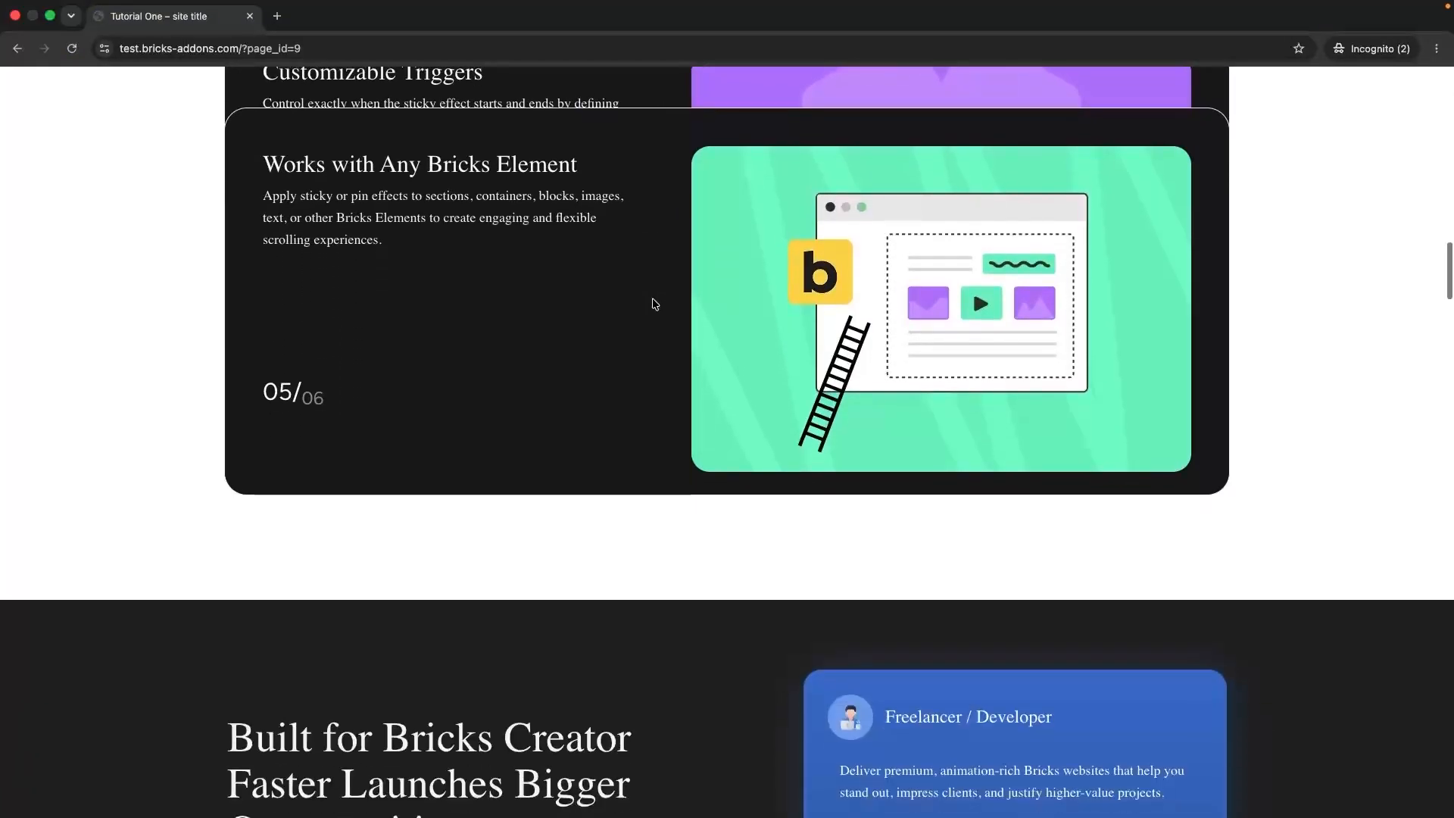
scroll(655, 304, "down", 7)
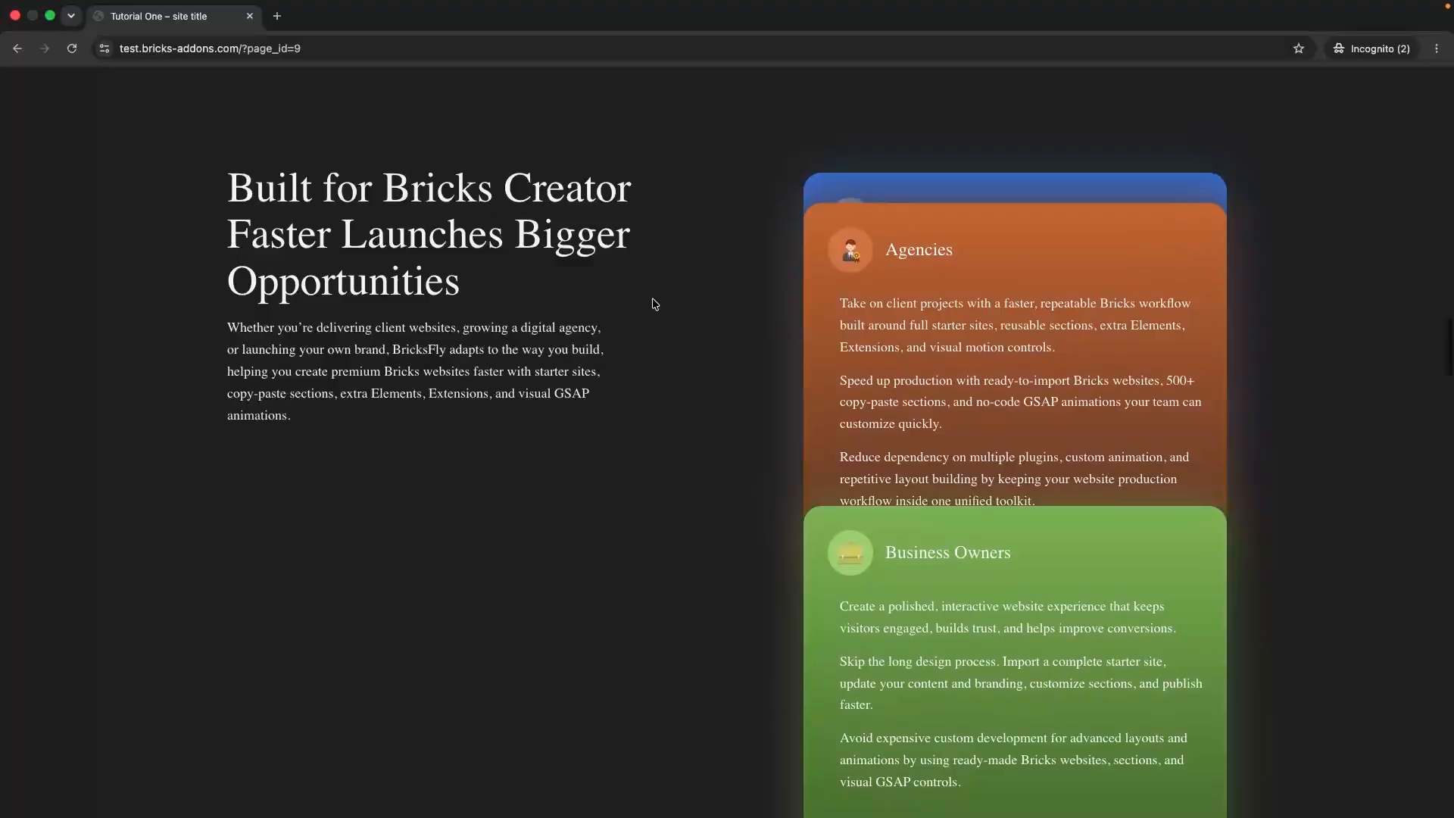
scroll(655, 304, "down", 4)
scroll(655, 304, "up", 4)
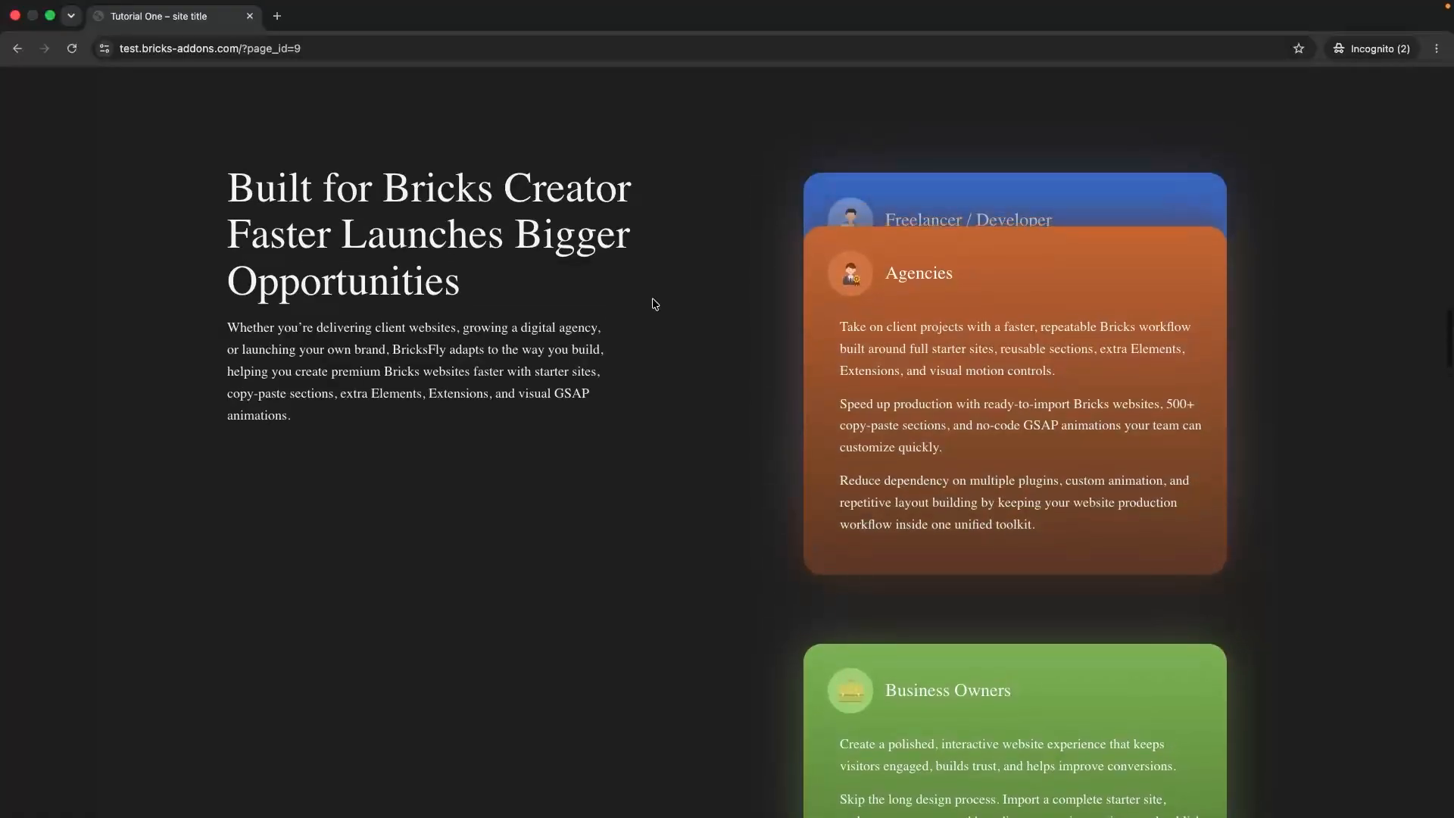
scroll(655, 303, "down", 5)
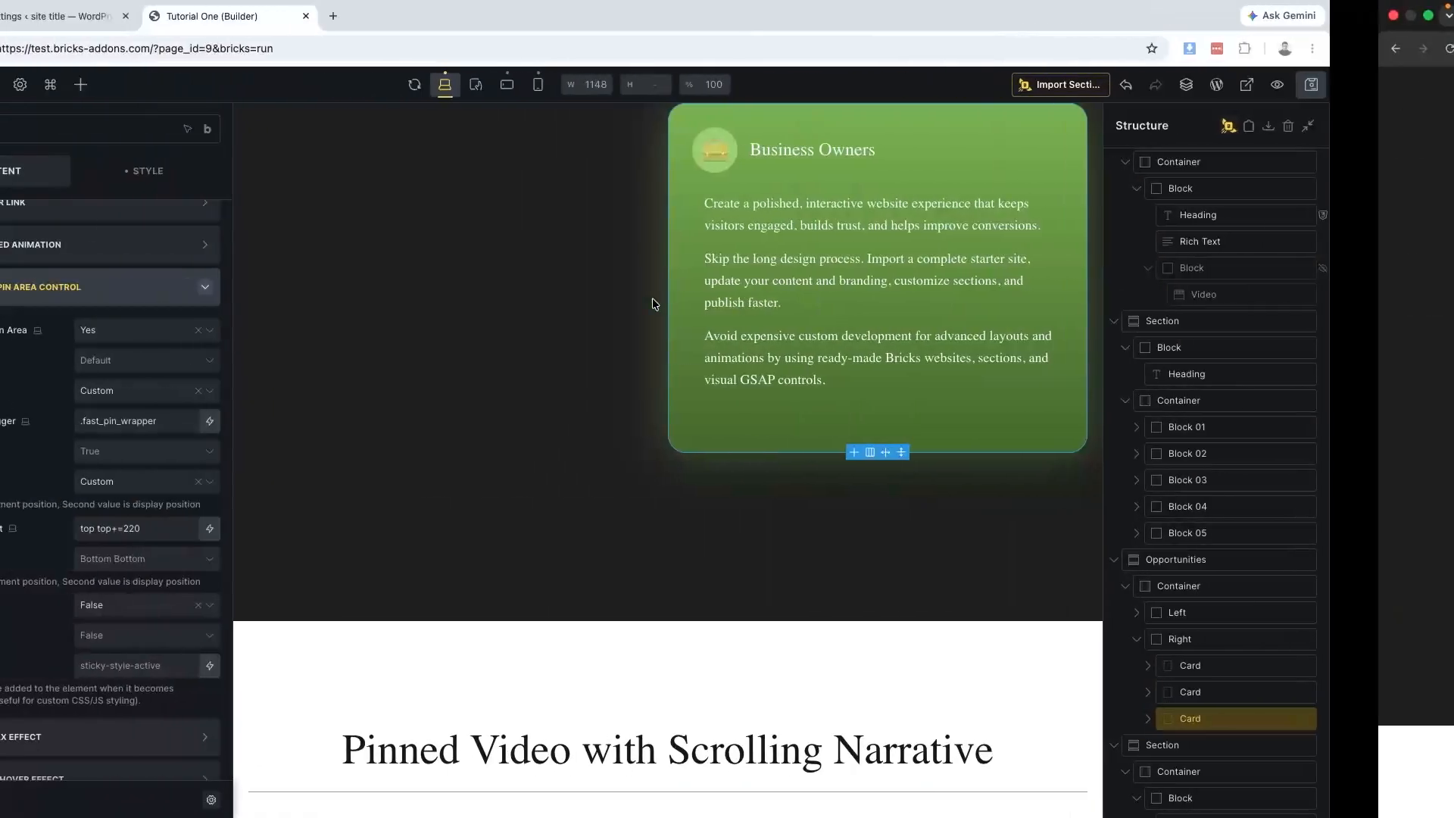
Set the Freelancer / Developer card's Custom Pin Start to top top+=150 in the builder.
scroll(1180, 401, "up", 3)
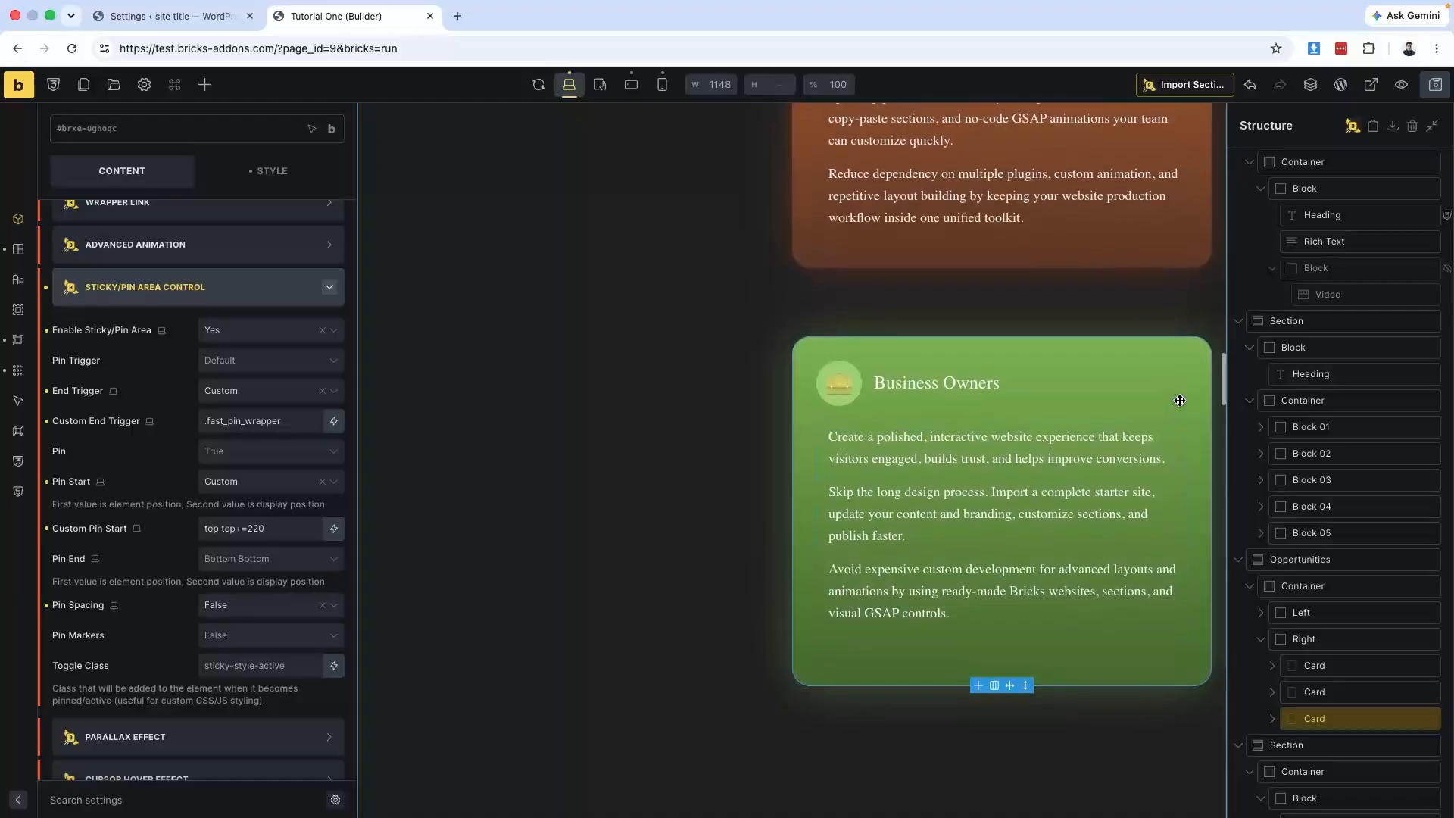
left_click(259, 525)
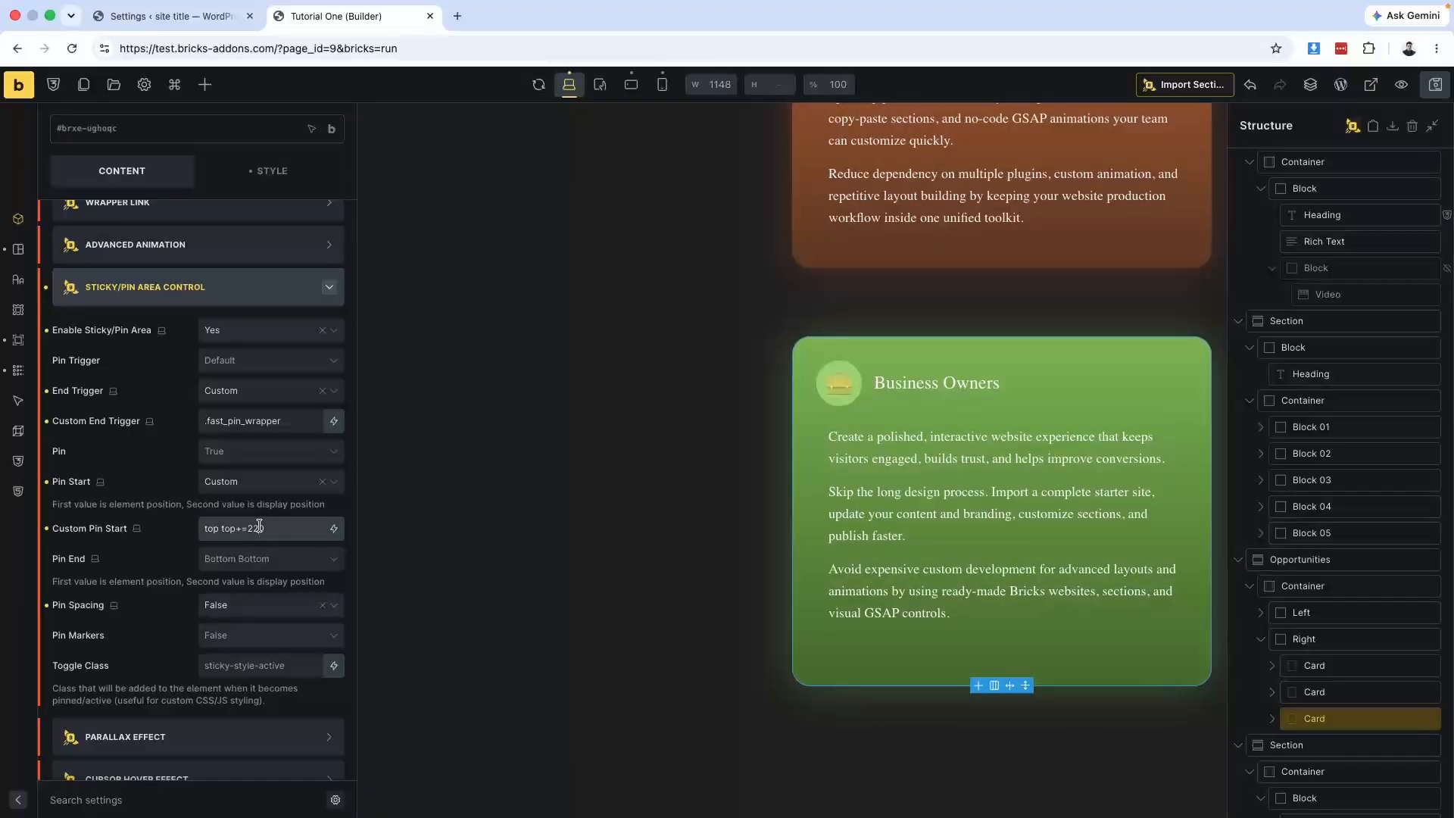
left_click(1314, 665)
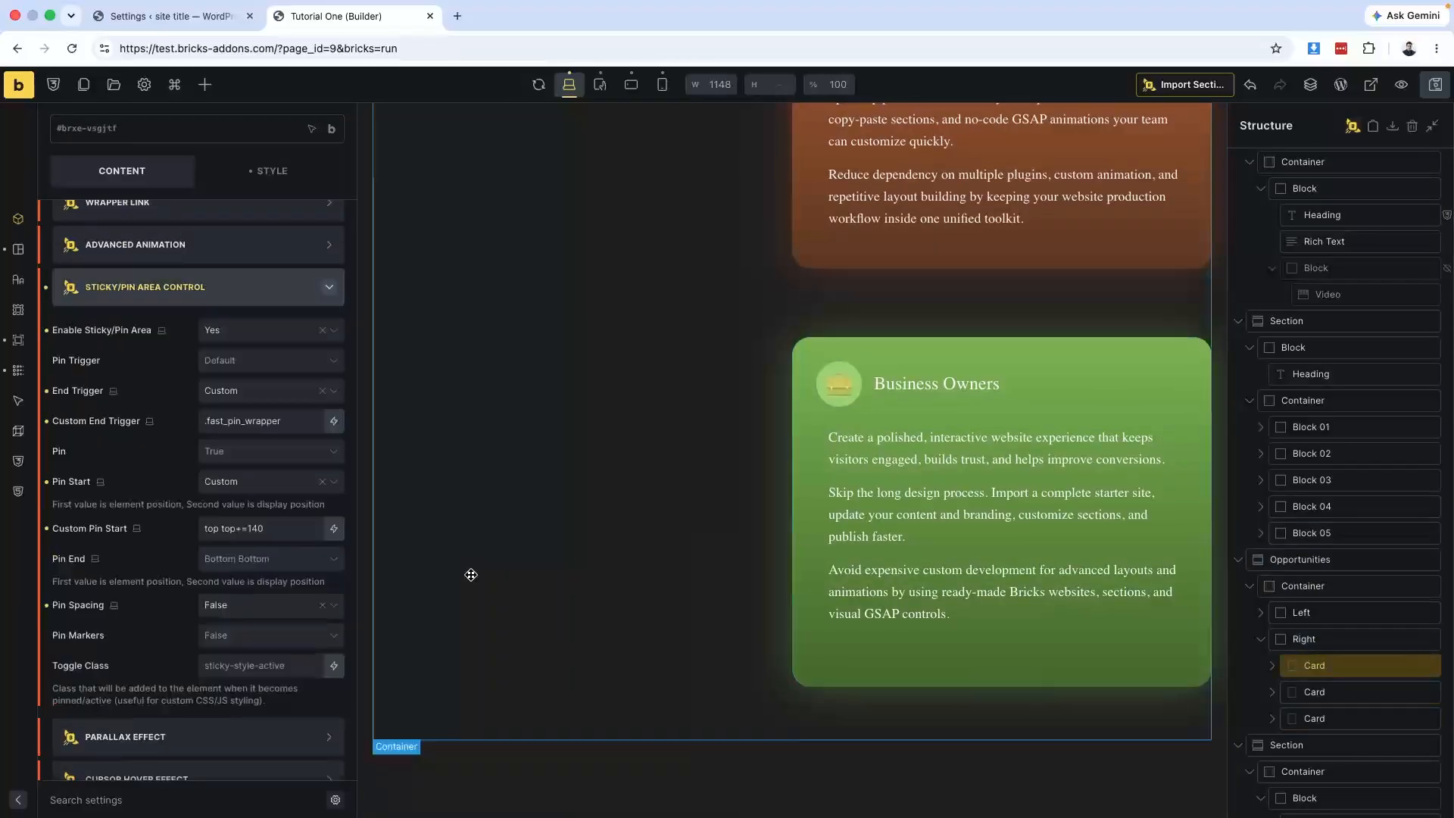
left_click(259, 528)
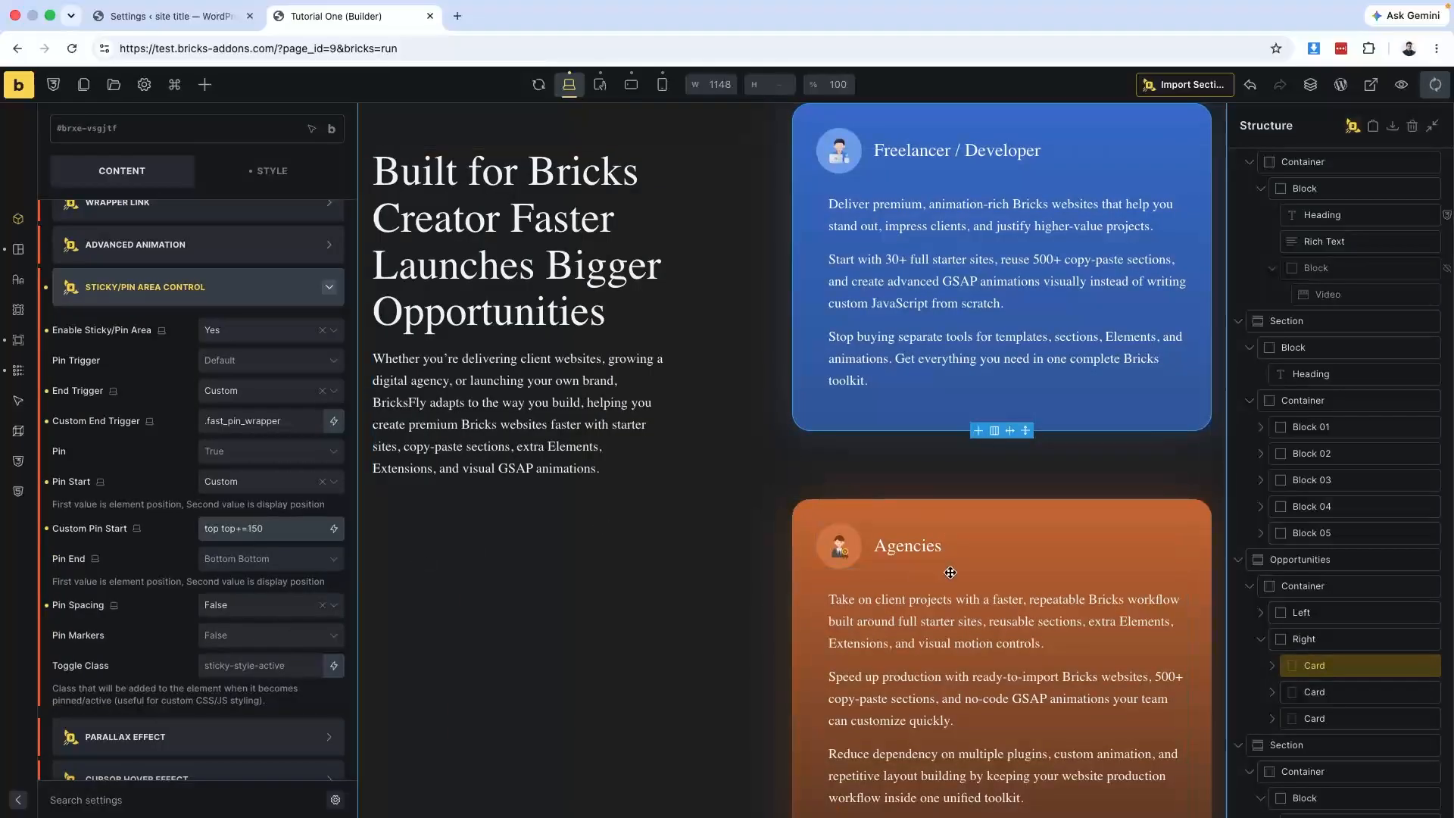
Set Custom Pin Start to top top+=200 on the Agencies card and top top+=250 on the Business Owners card, and save.
left_click(1330, 690)
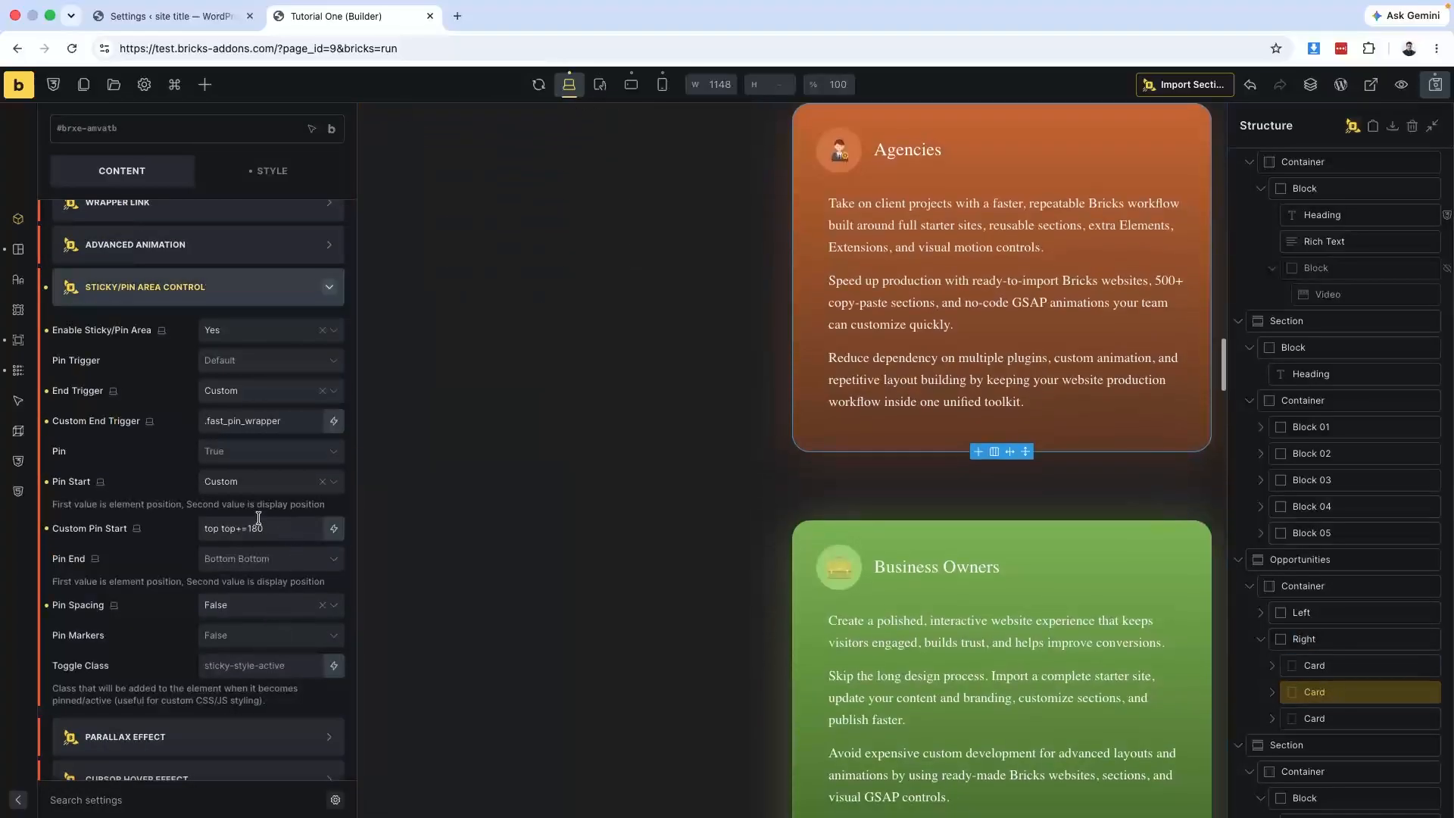
left_click(257, 527)
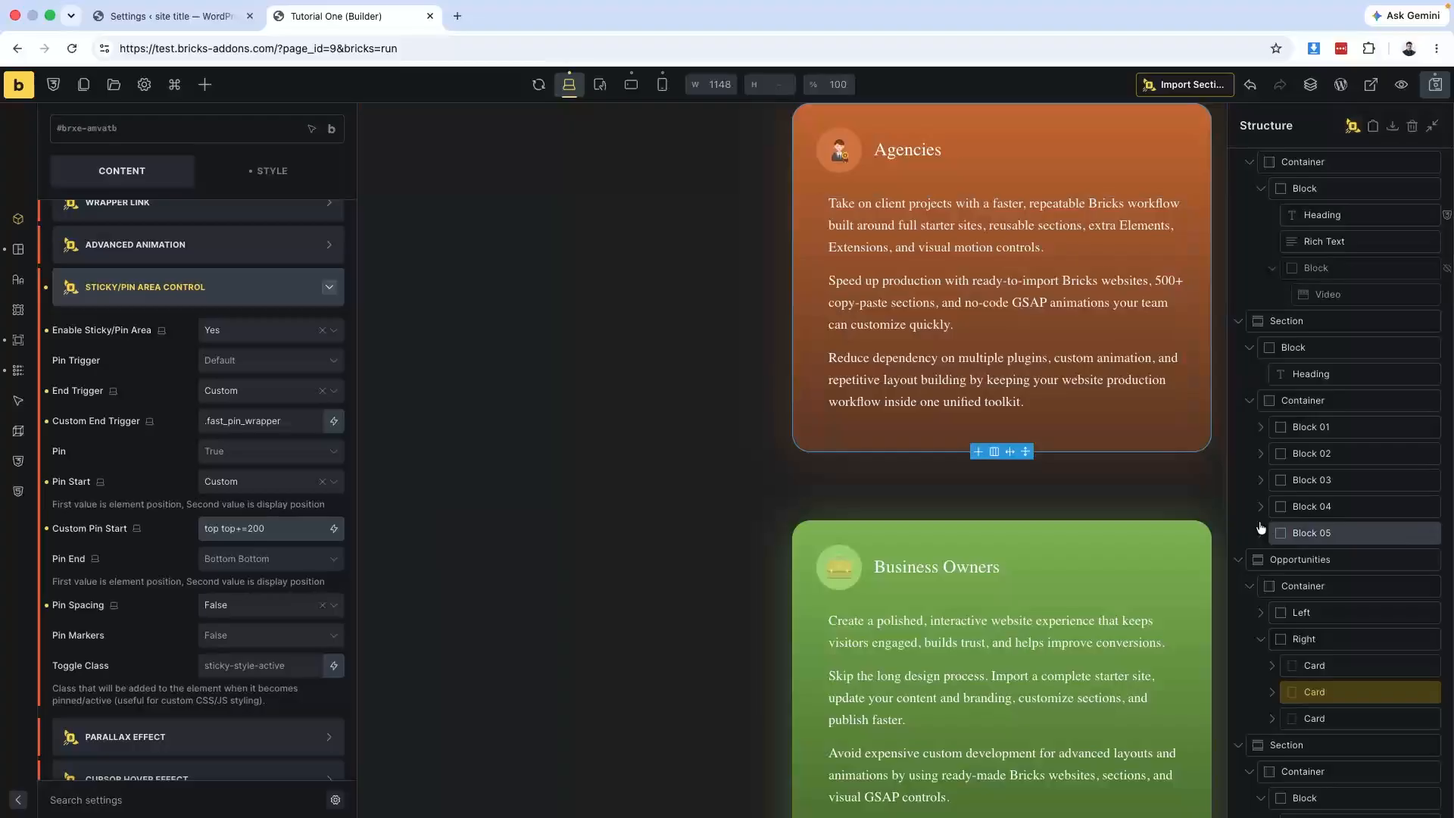
left_click(1316, 718)
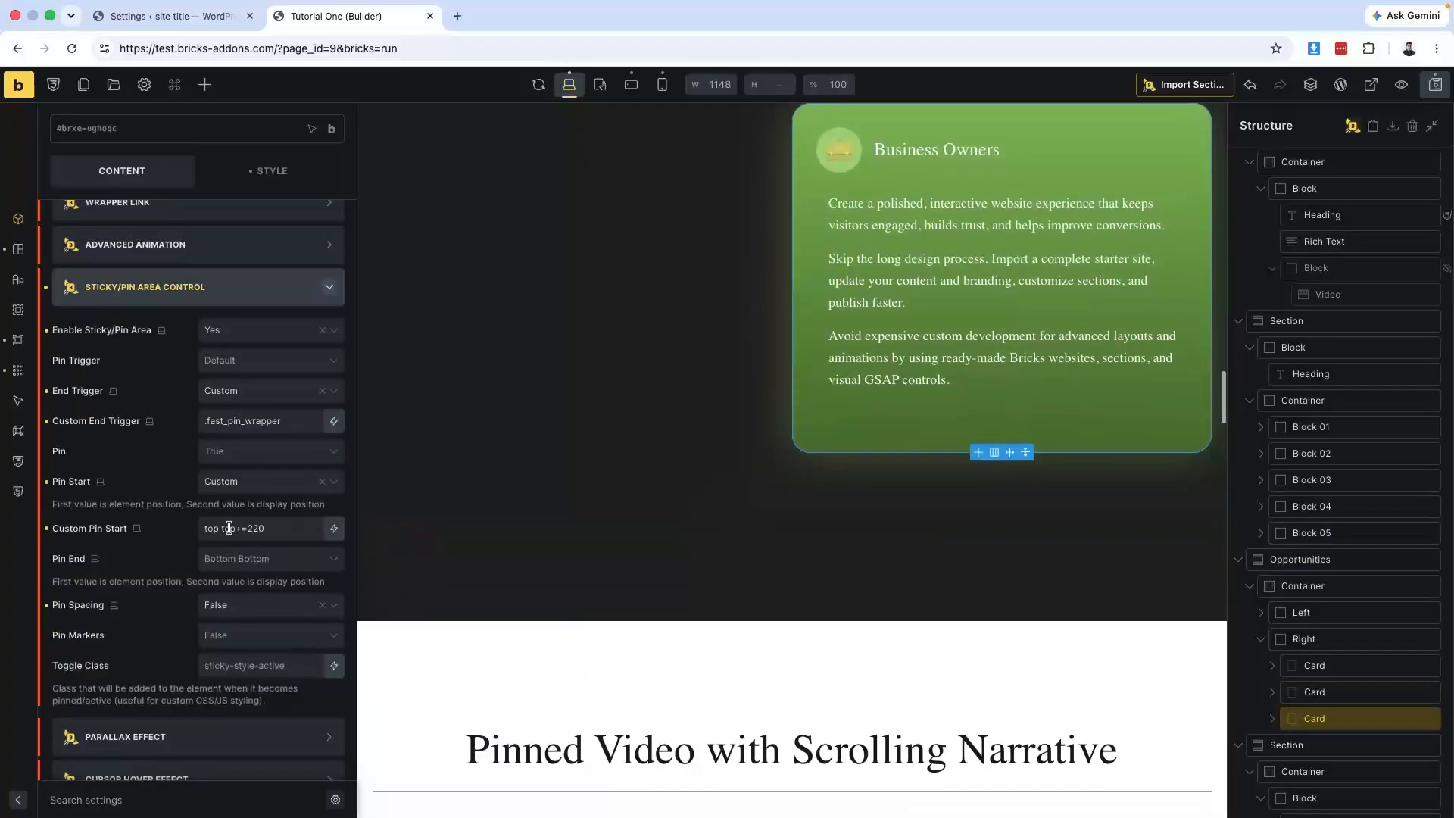
left_click(263, 535)
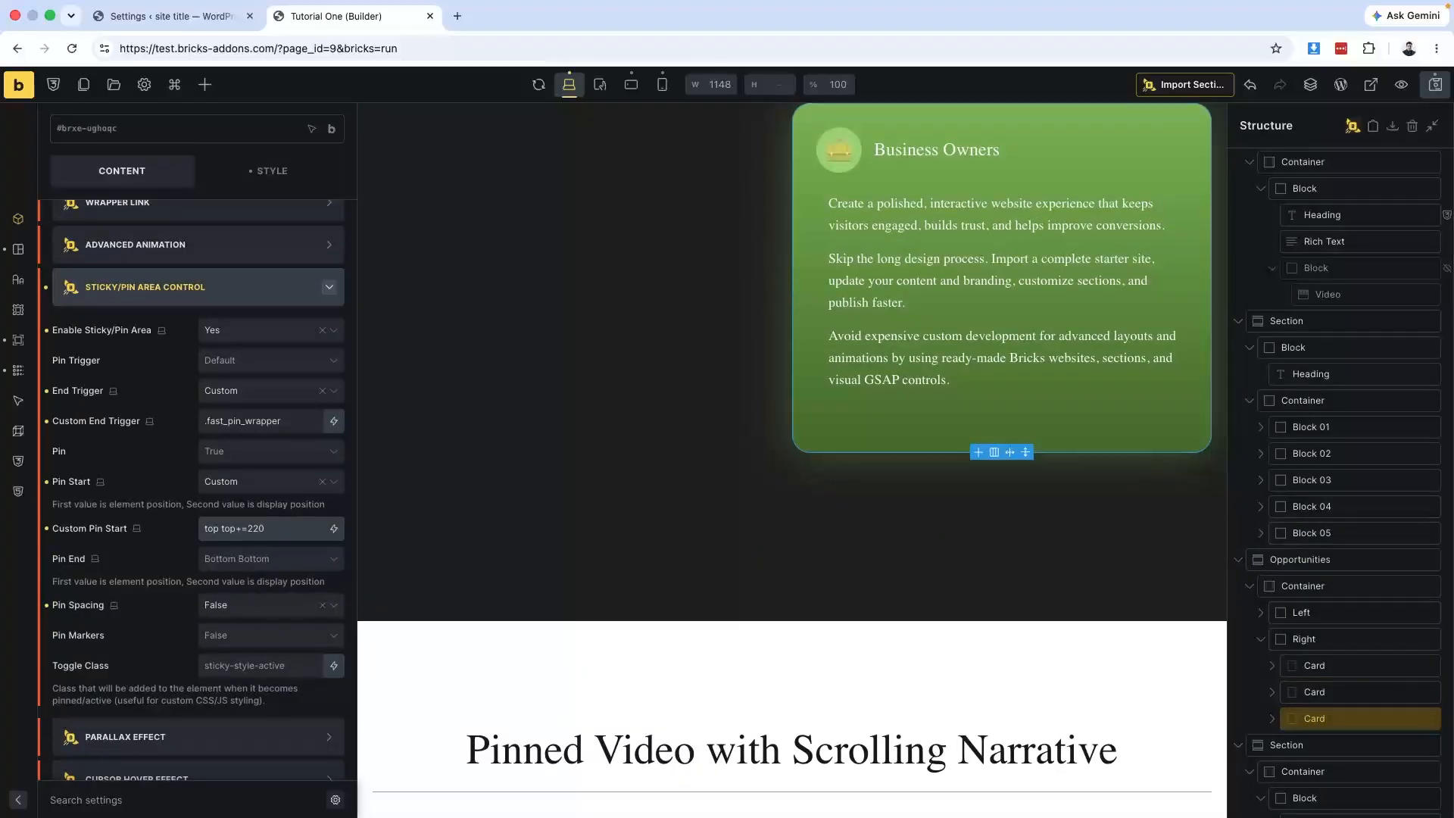
left_click(1435, 84)
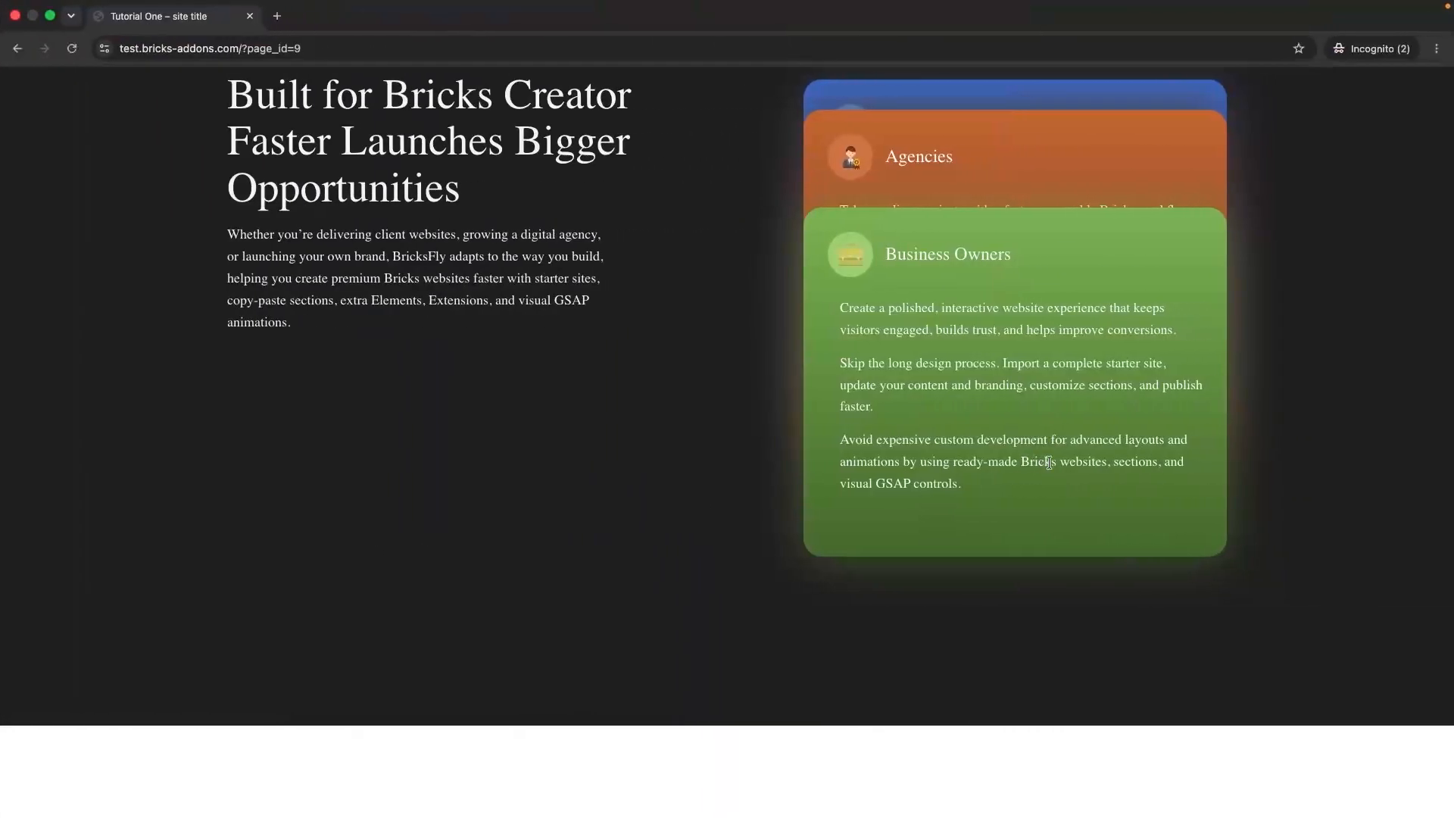
Reload the live page and check the stacking offsets of the Opportunities cards through the whole section.
scroll(1051, 467, "down", 15)
scroll(1051, 467, "up", 5)
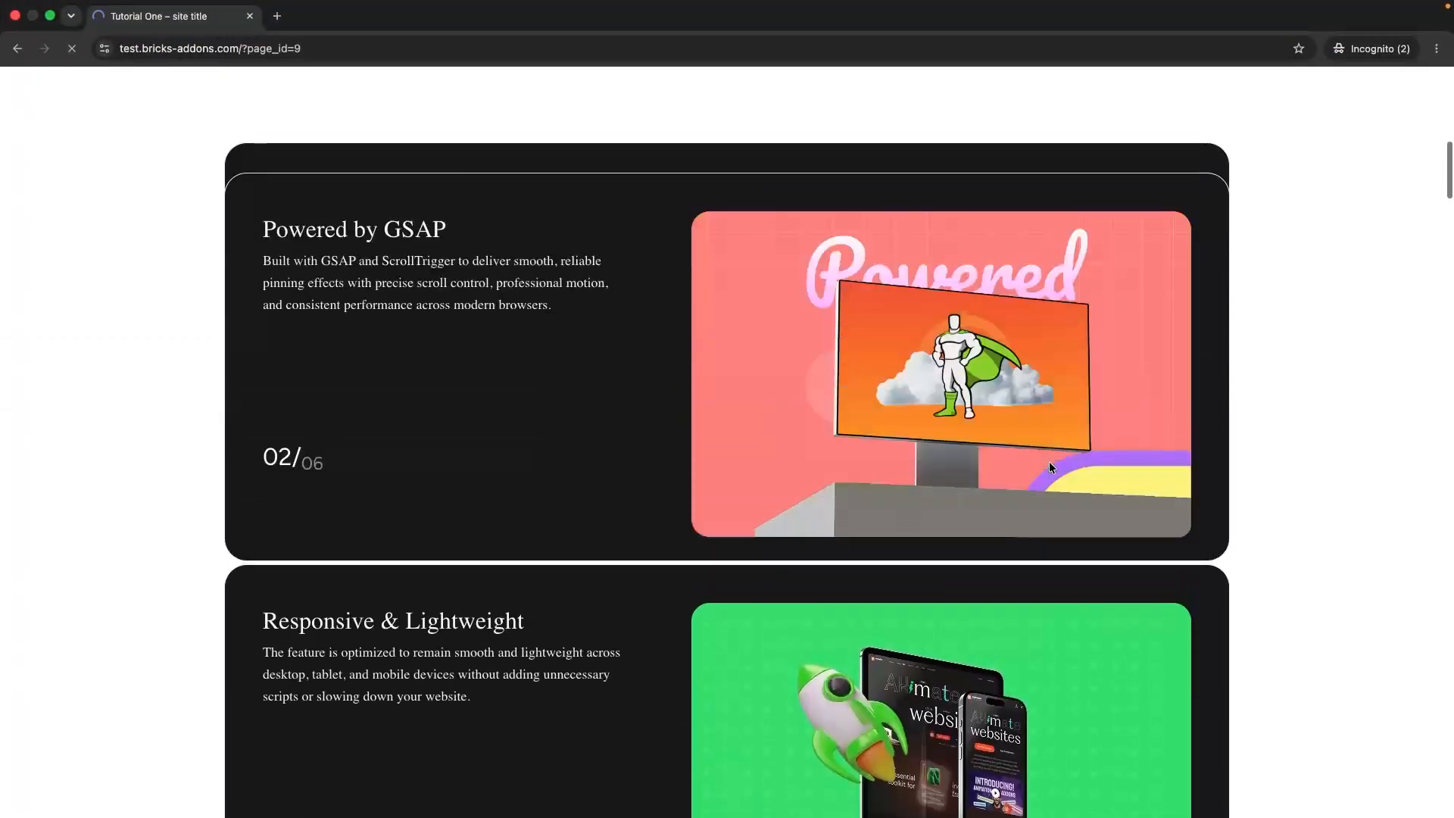
key("super+r")
scroll(1051, 467, "down", 15)
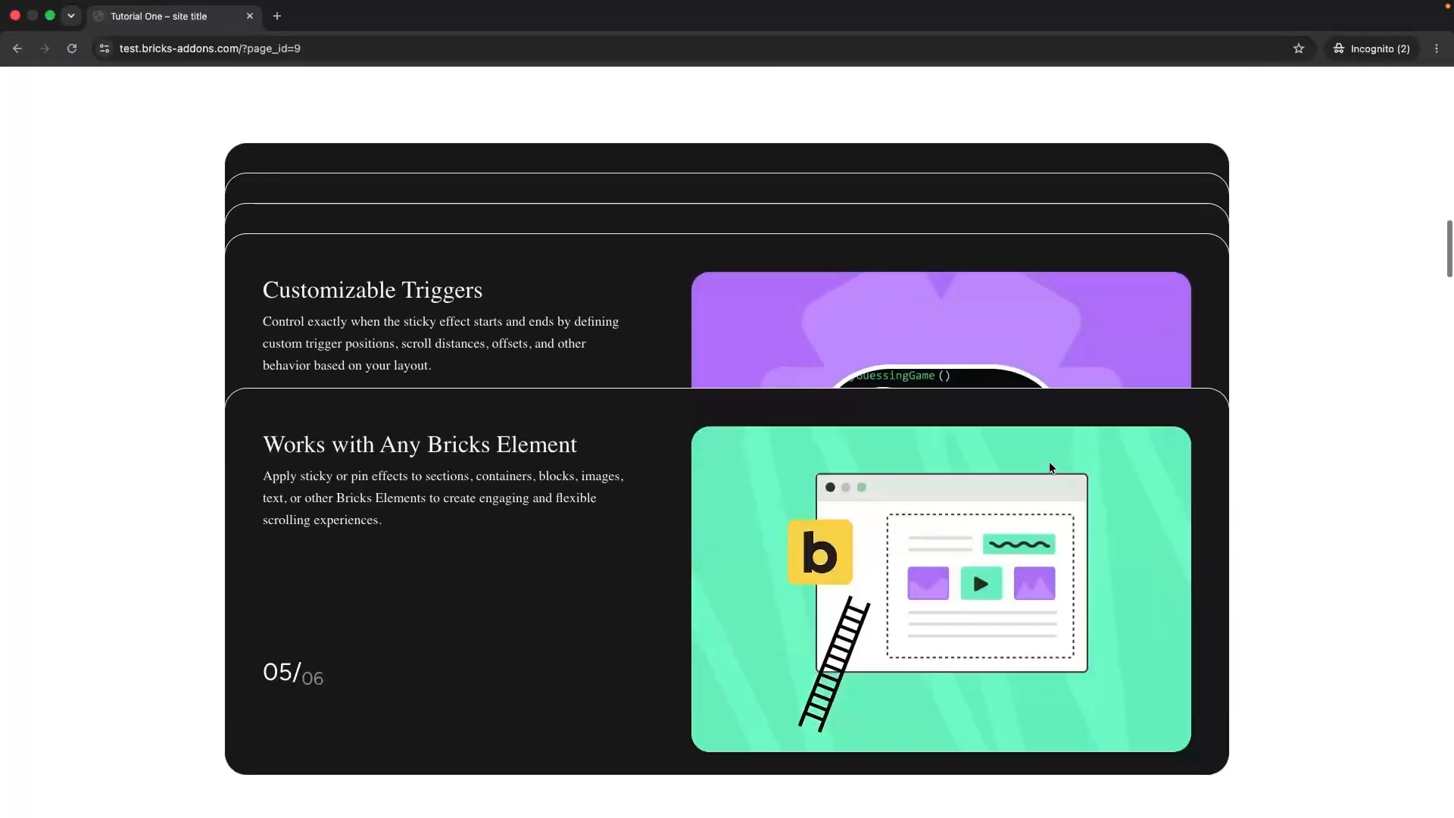
scroll(1051, 467, "down", 10)
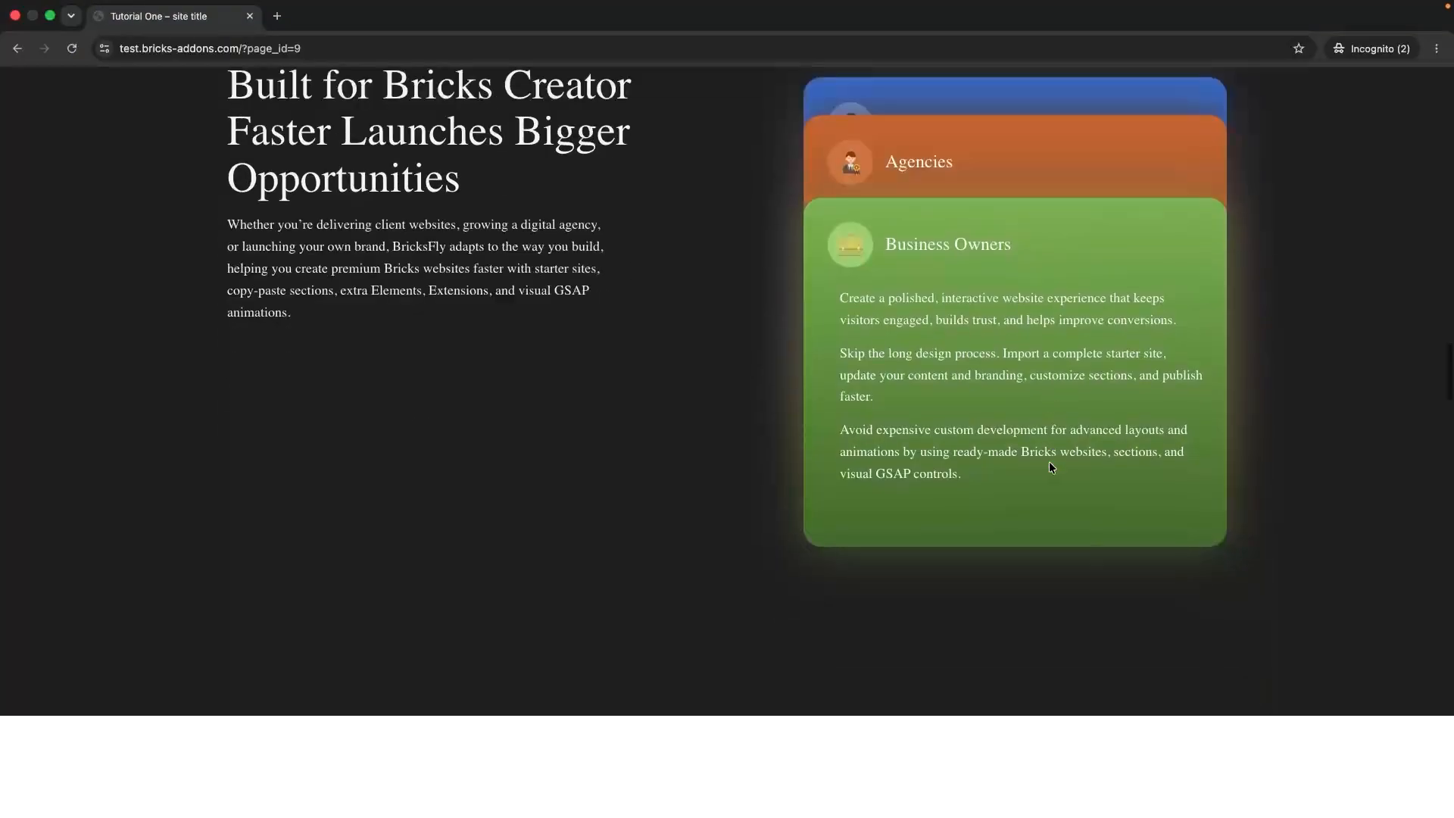
scroll(1052, 467, "up", 8)
scroll(1051, 467, "up", 6)
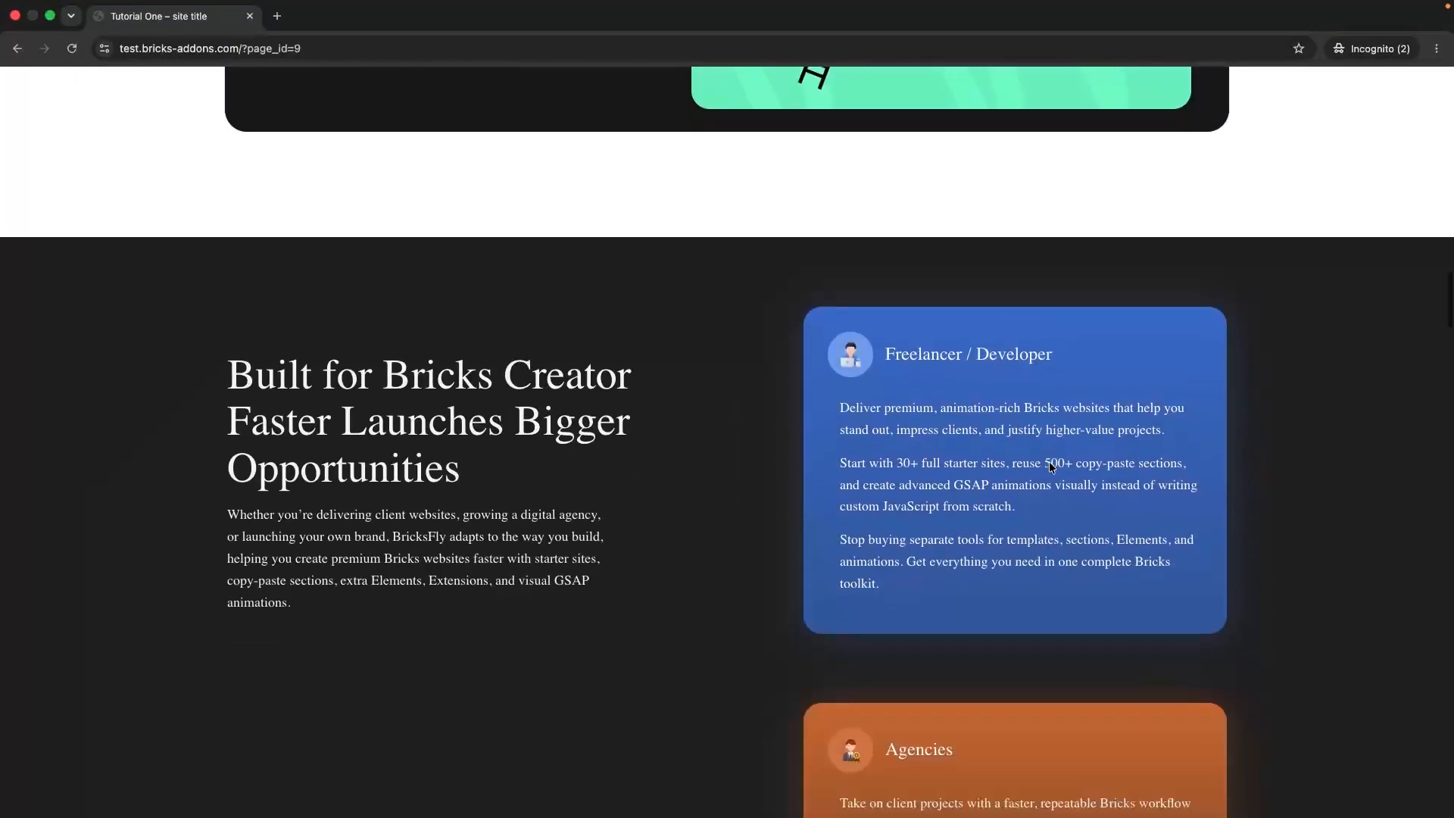
scroll(1051, 467, "down", 7)
scroll(1051, 467, "down", 10)
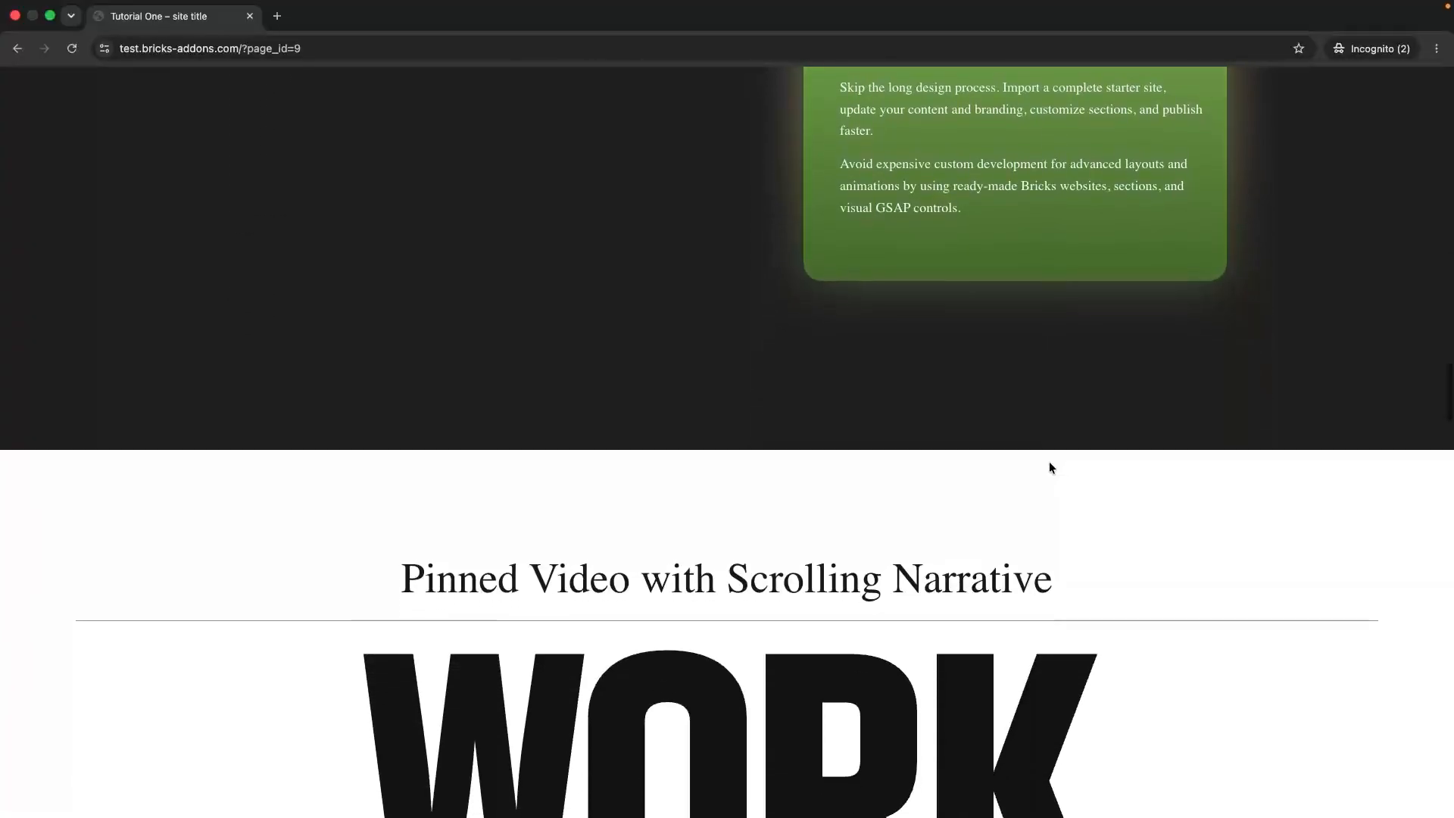
Switch back to the builder and copy the CSS class work-sticky from the Works Section block below the WORK heading.
key("super+grave")
scroll(819, 484, "down", 8)
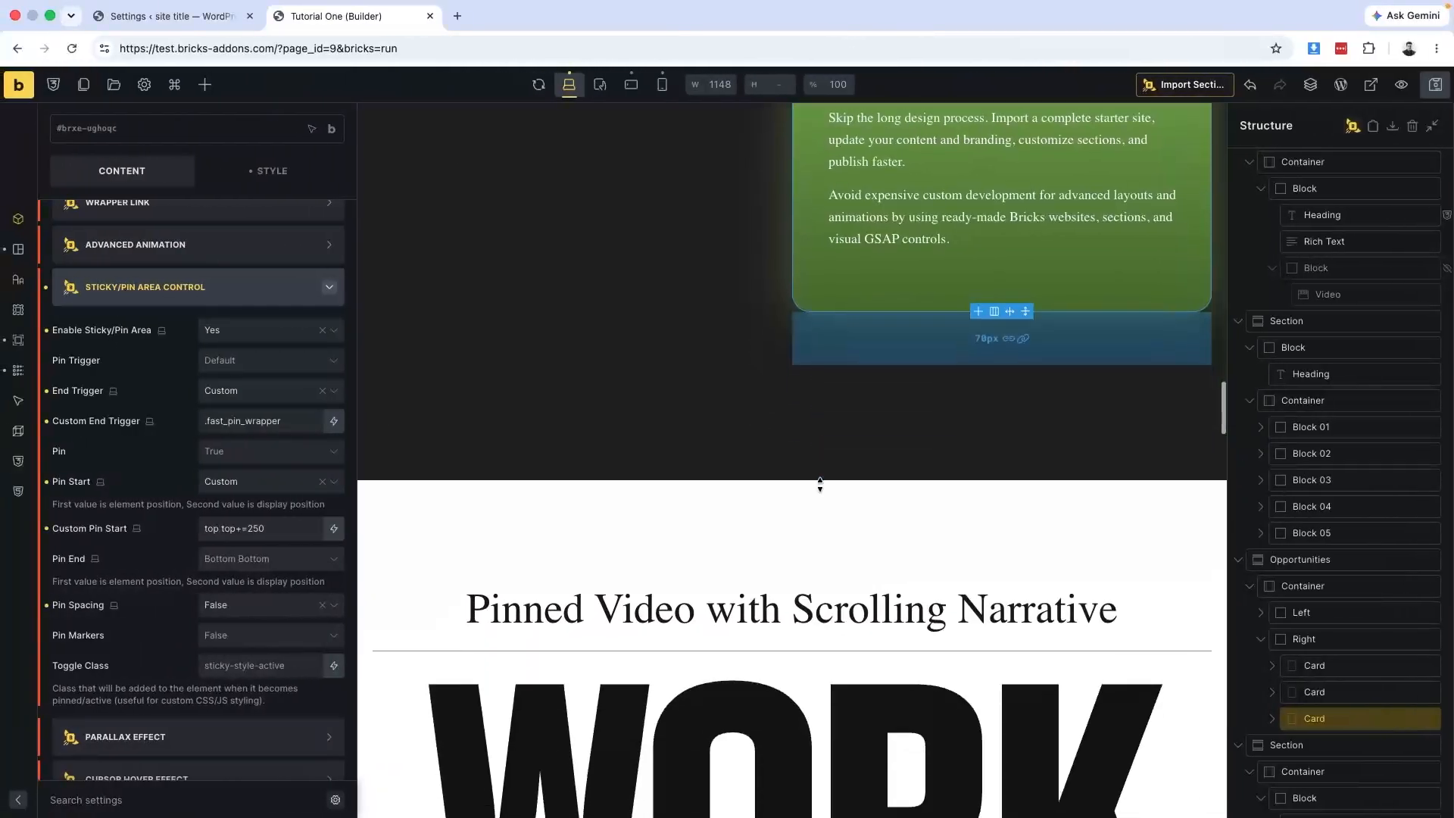
scroll(820, 485, "down", 2)
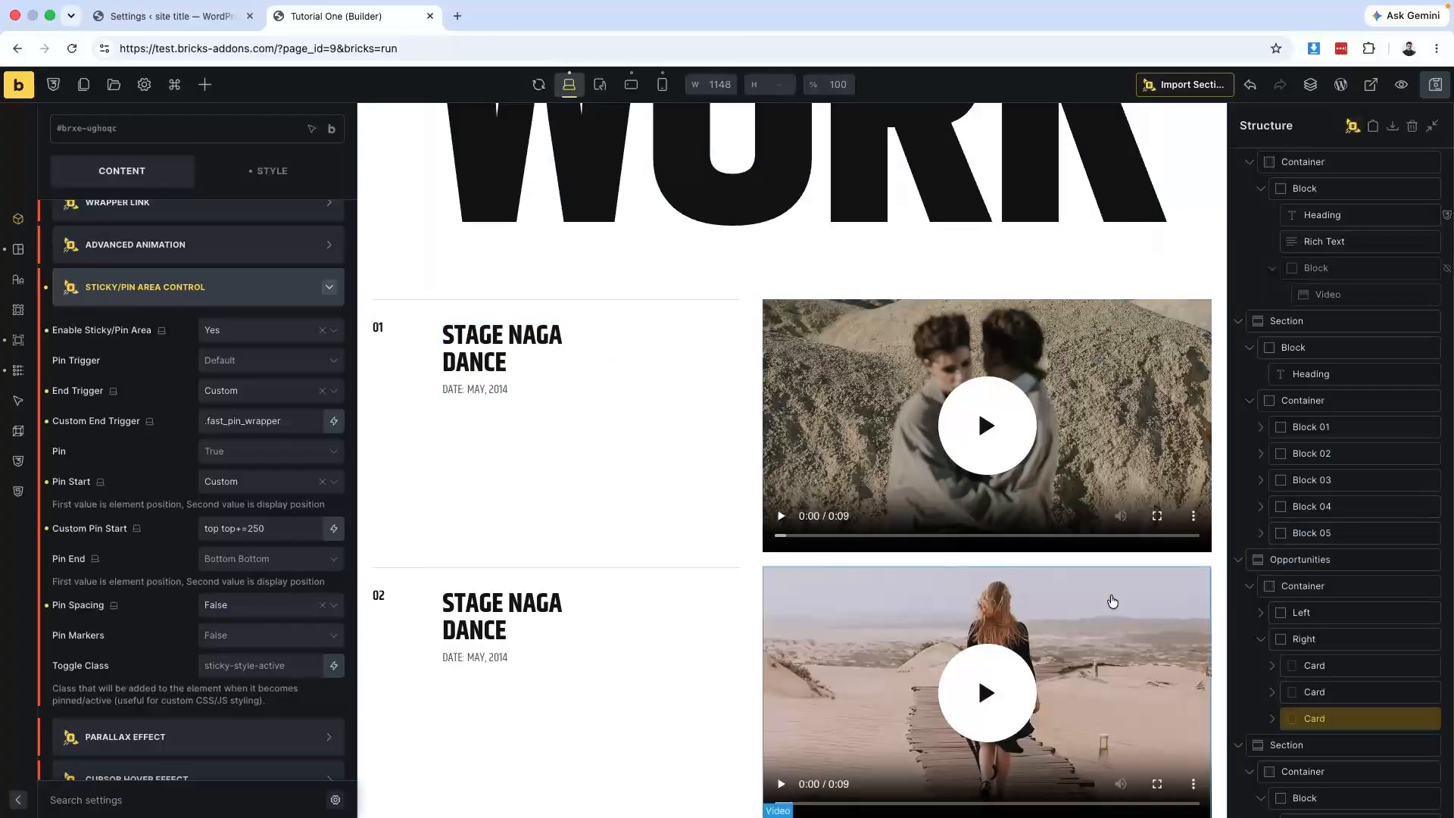
scroll(1348, 642, "down", 5)
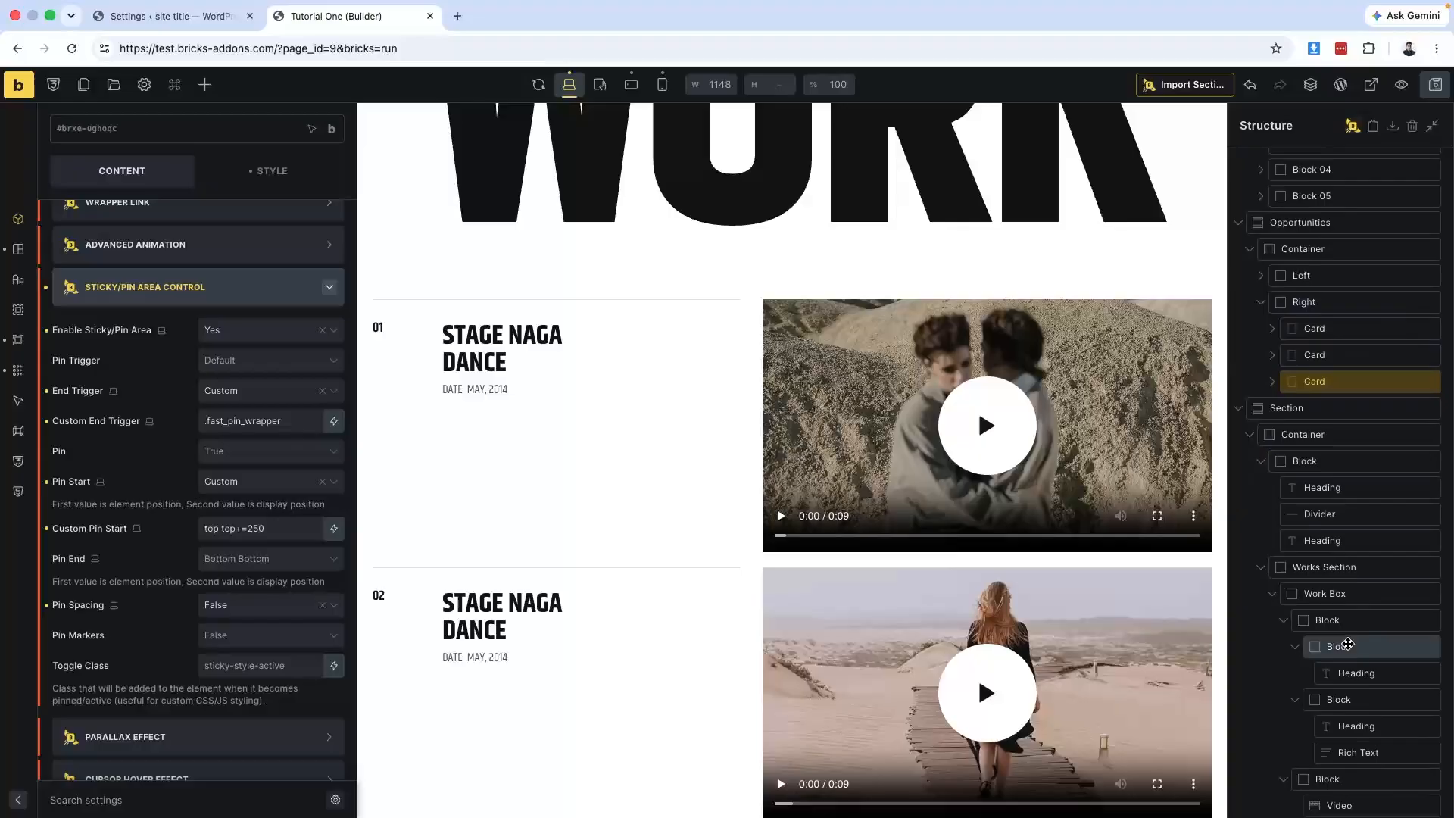
left_click(1324, 566)
scroll(815, 674, "up", 5)
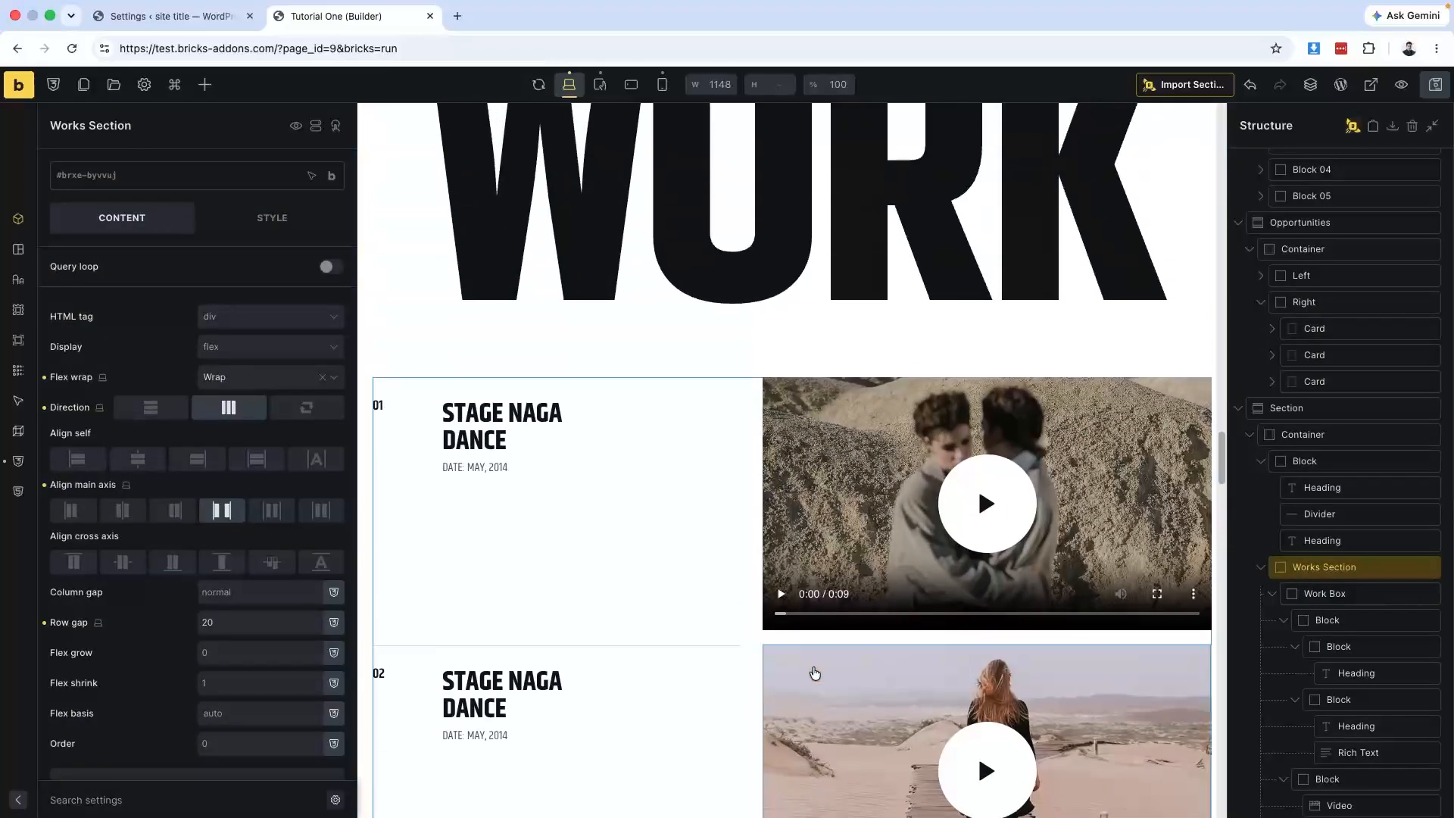
scroll(826, 676, "down", 4)
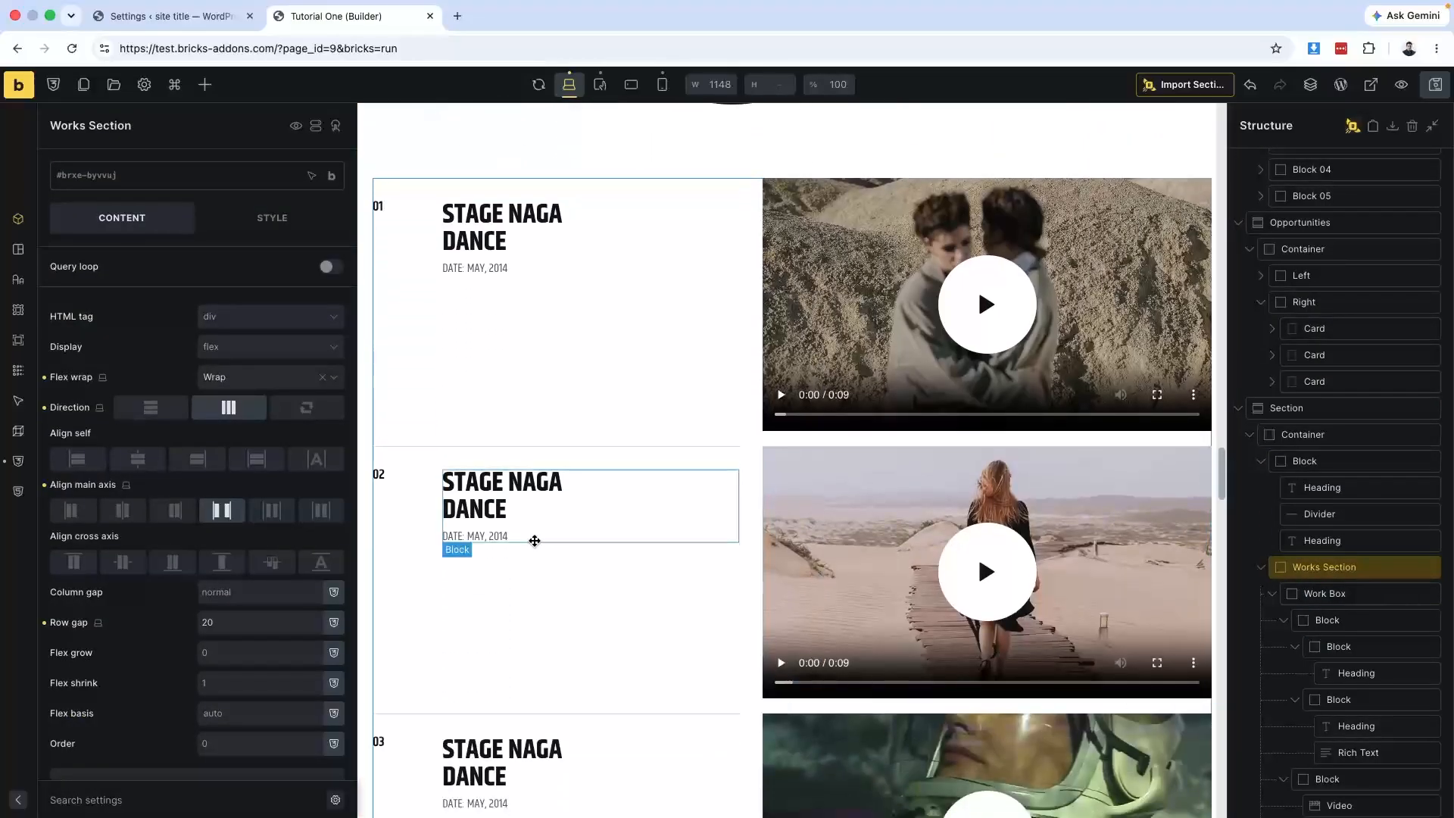
left_click(268, 210)
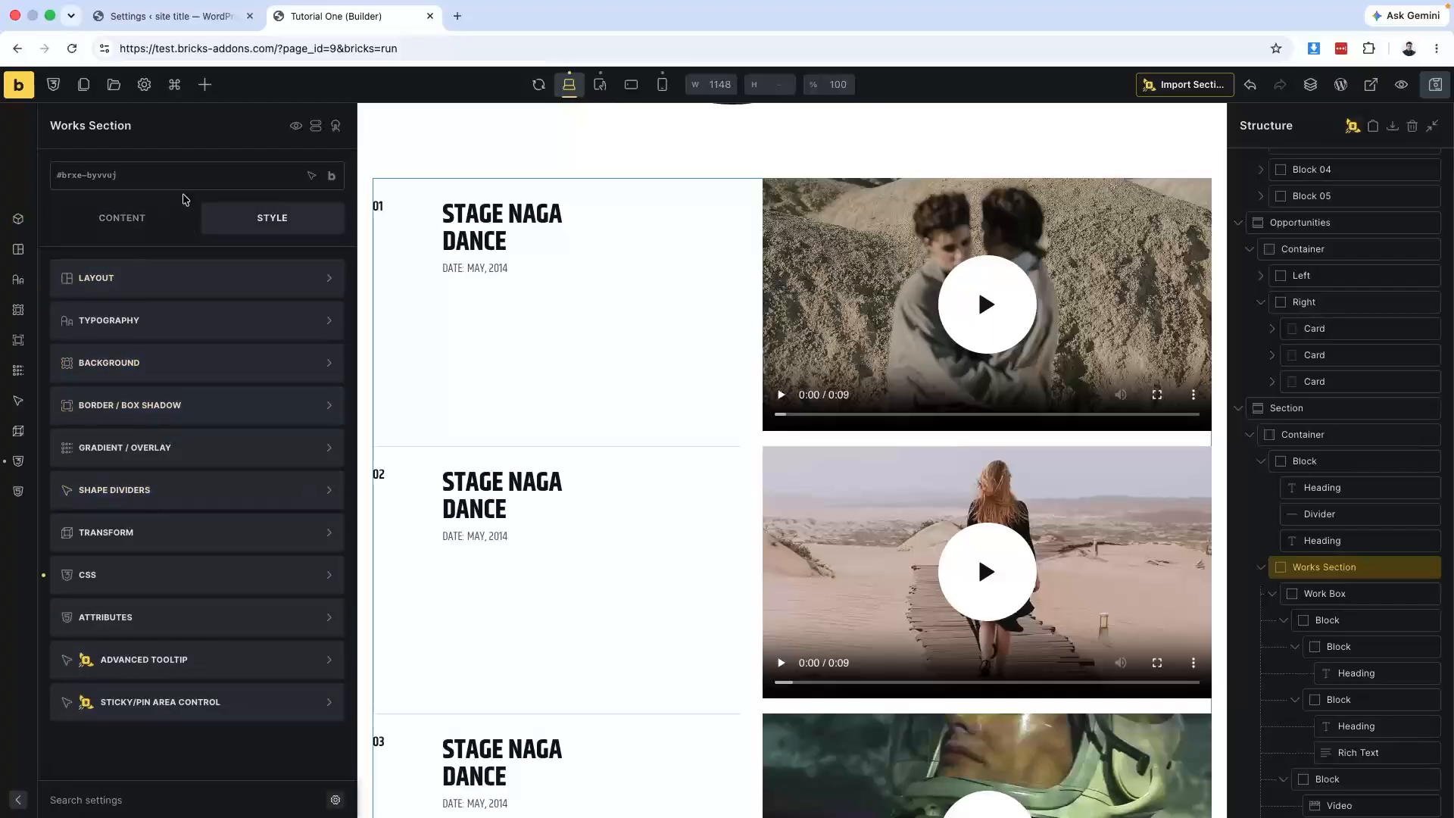
left_click(15, 492)
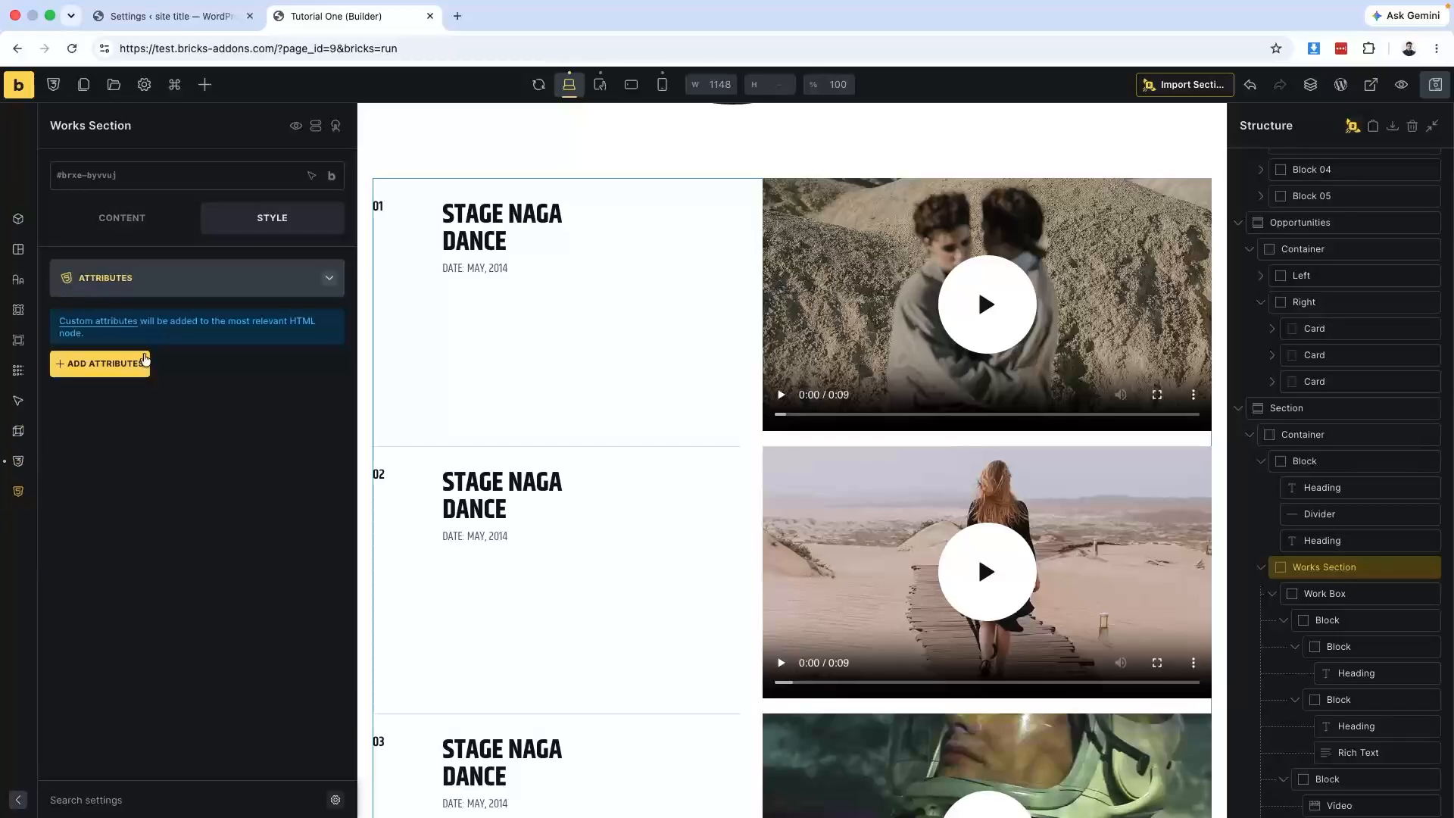
left_click(11, 464)
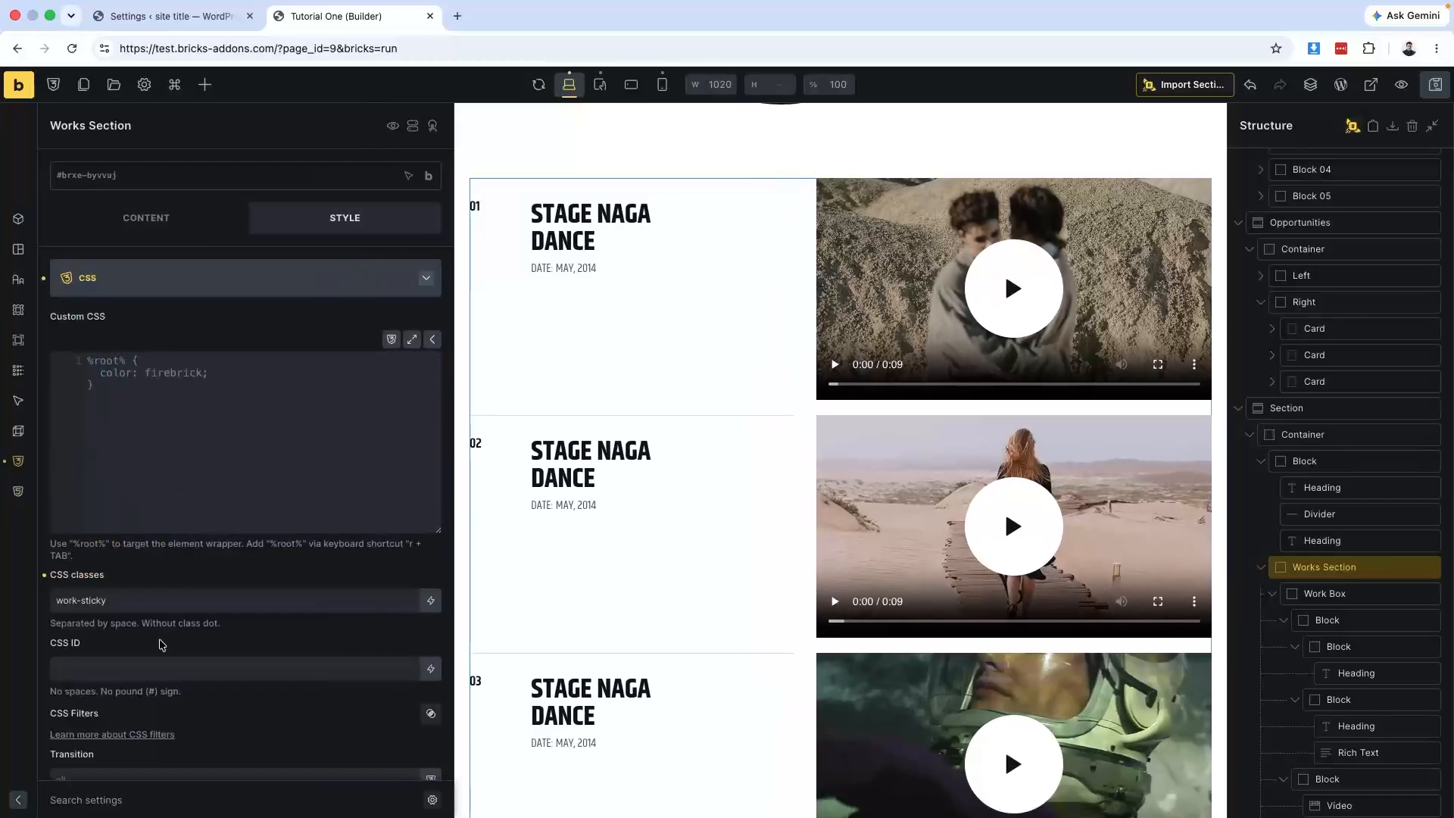
triple_click(120, 602)
key("ctrl+c")
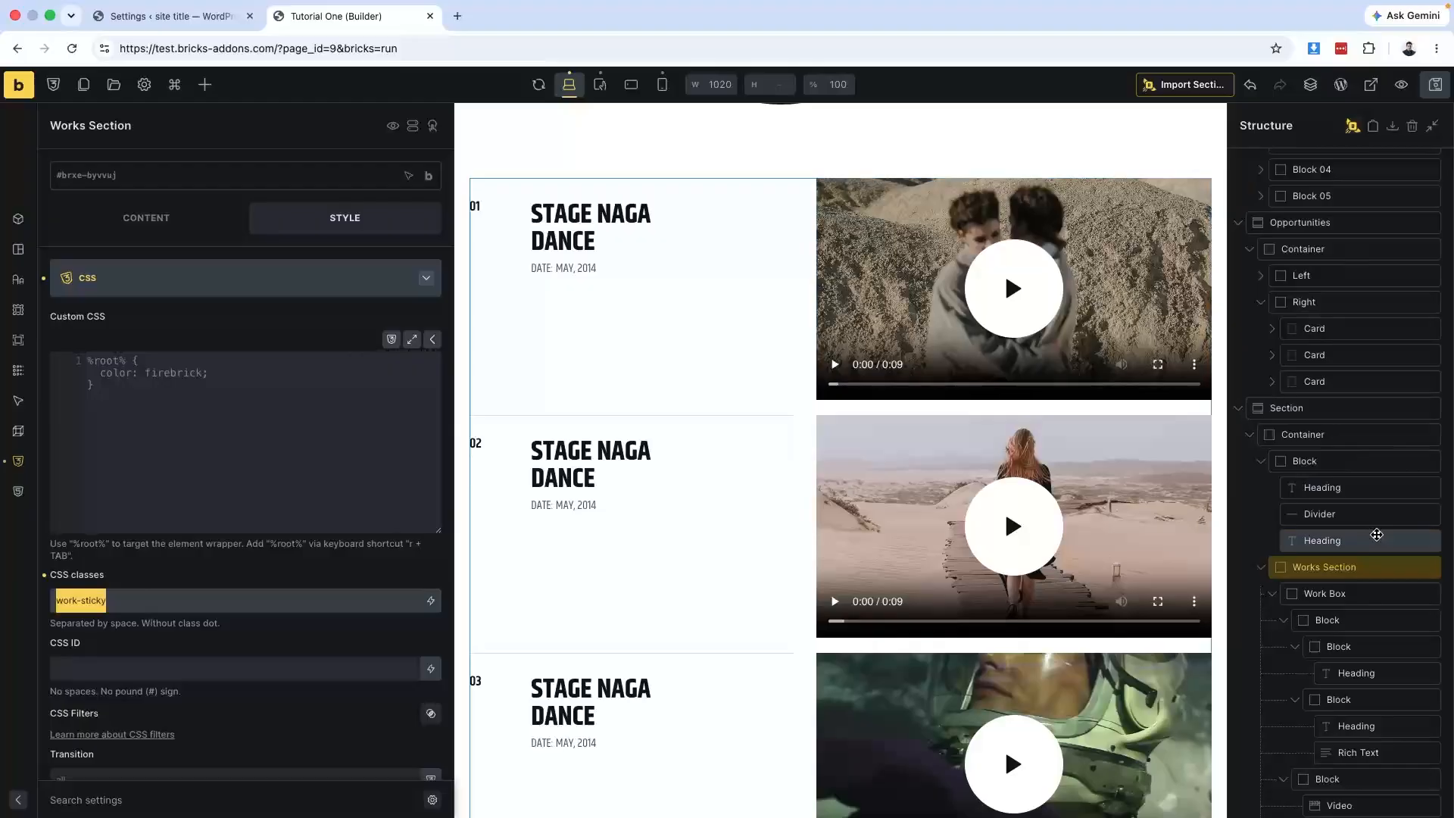
Collapse the four Work Box elements inside the Works Section and select the first Work Box.
left_click(1283, 620)
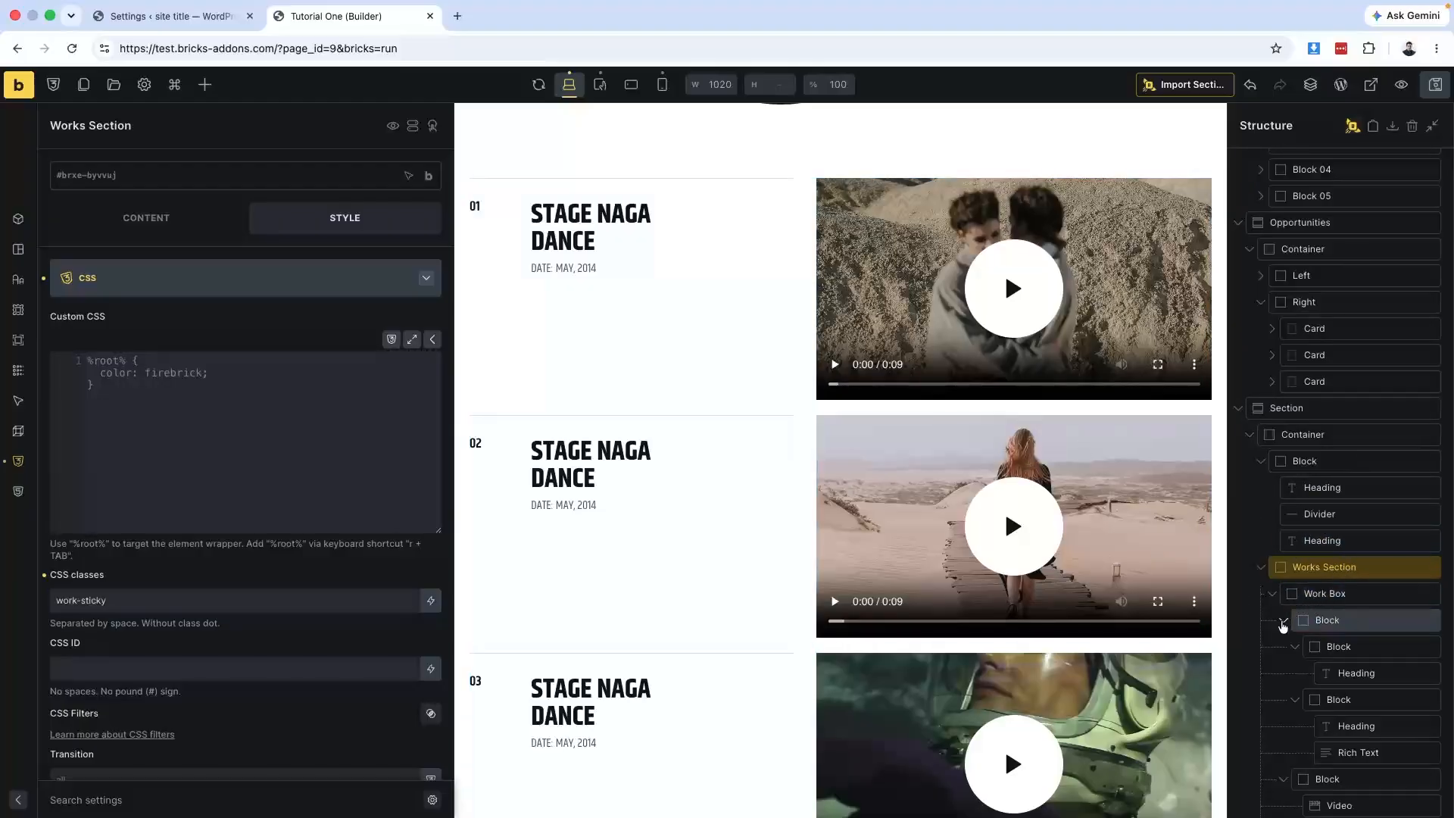
left_click(1283, 649)
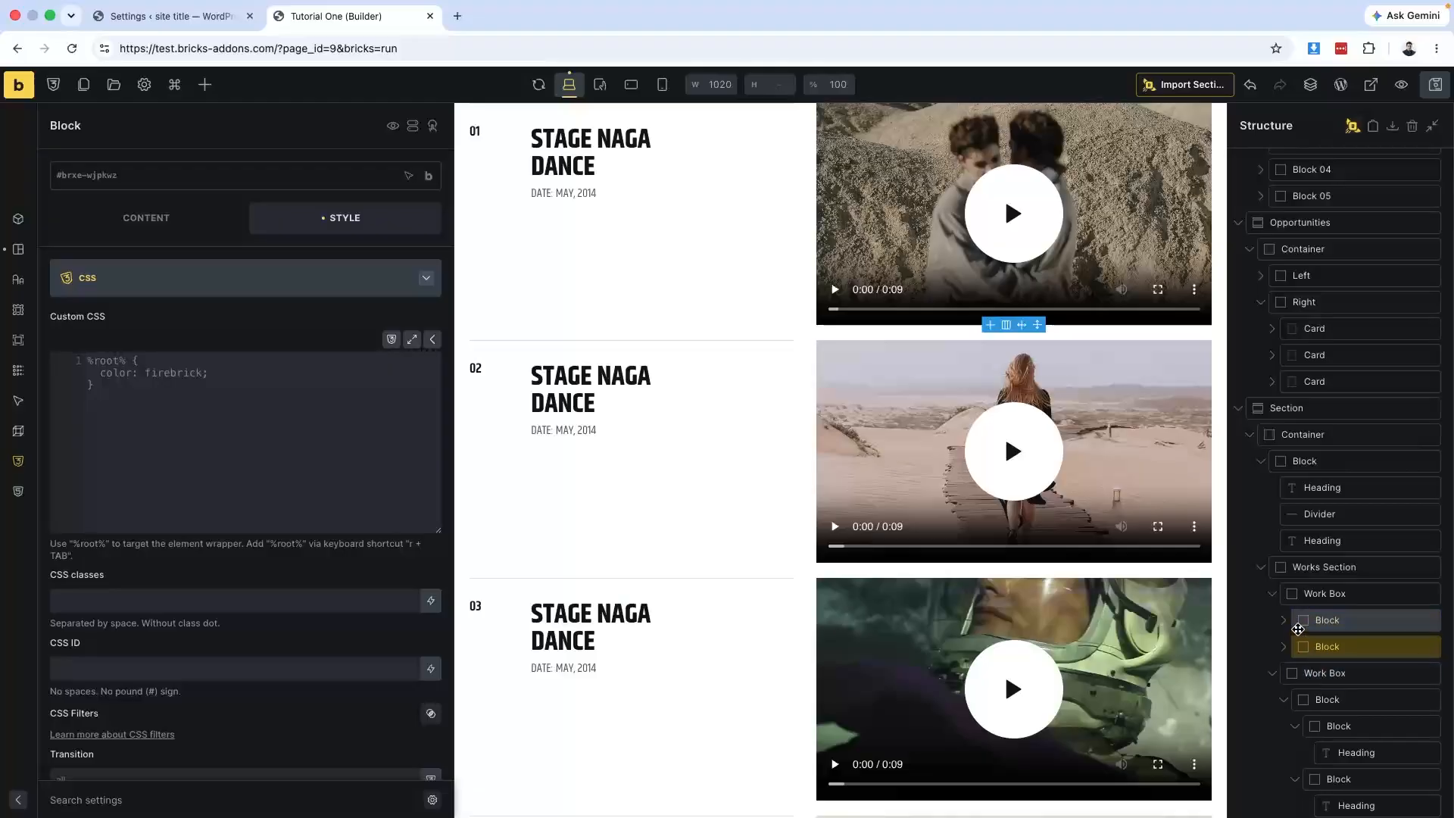
left_click(1326, 619)
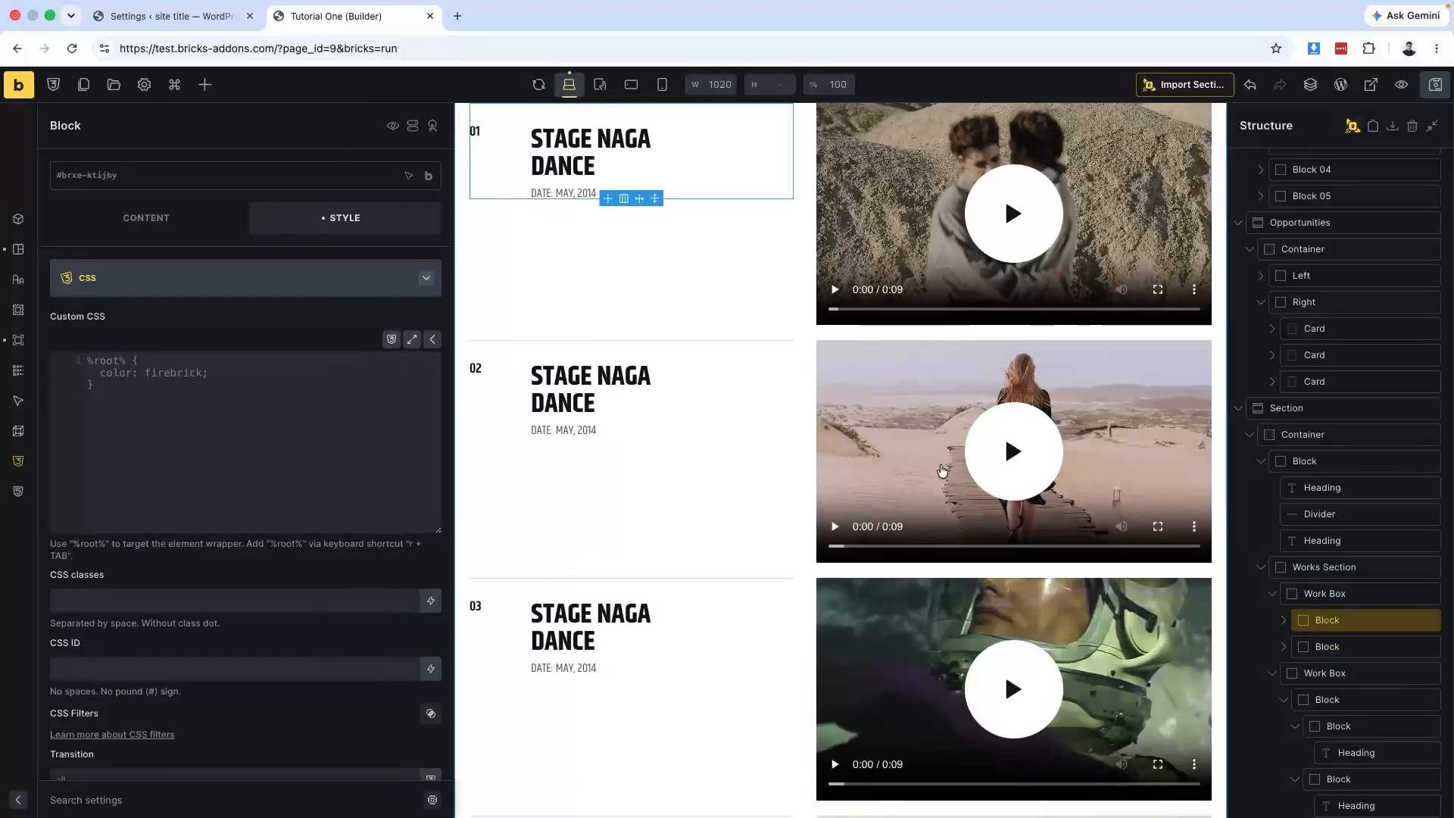
left_click(1272, 595)
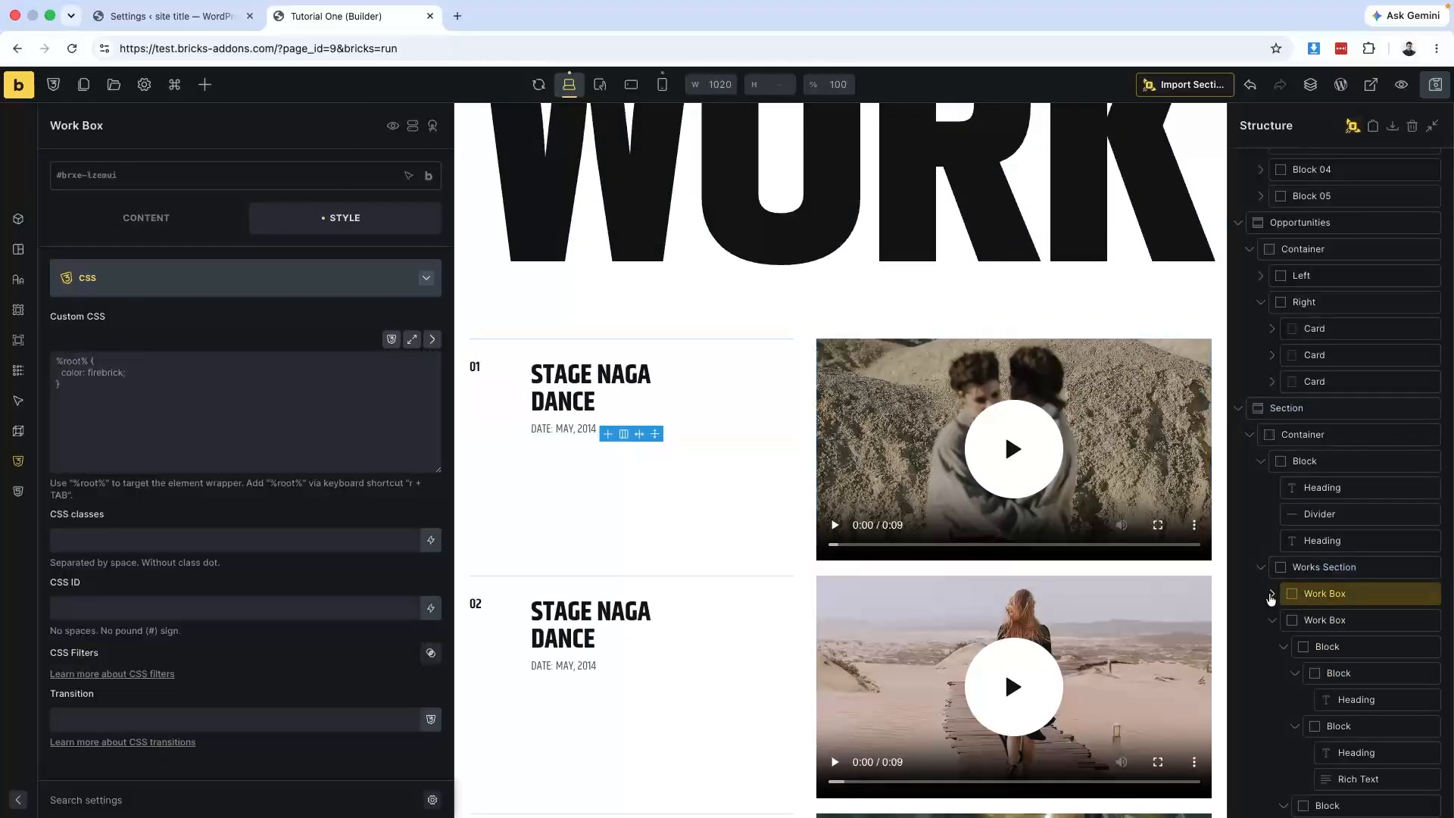
left_click(1273, 621)
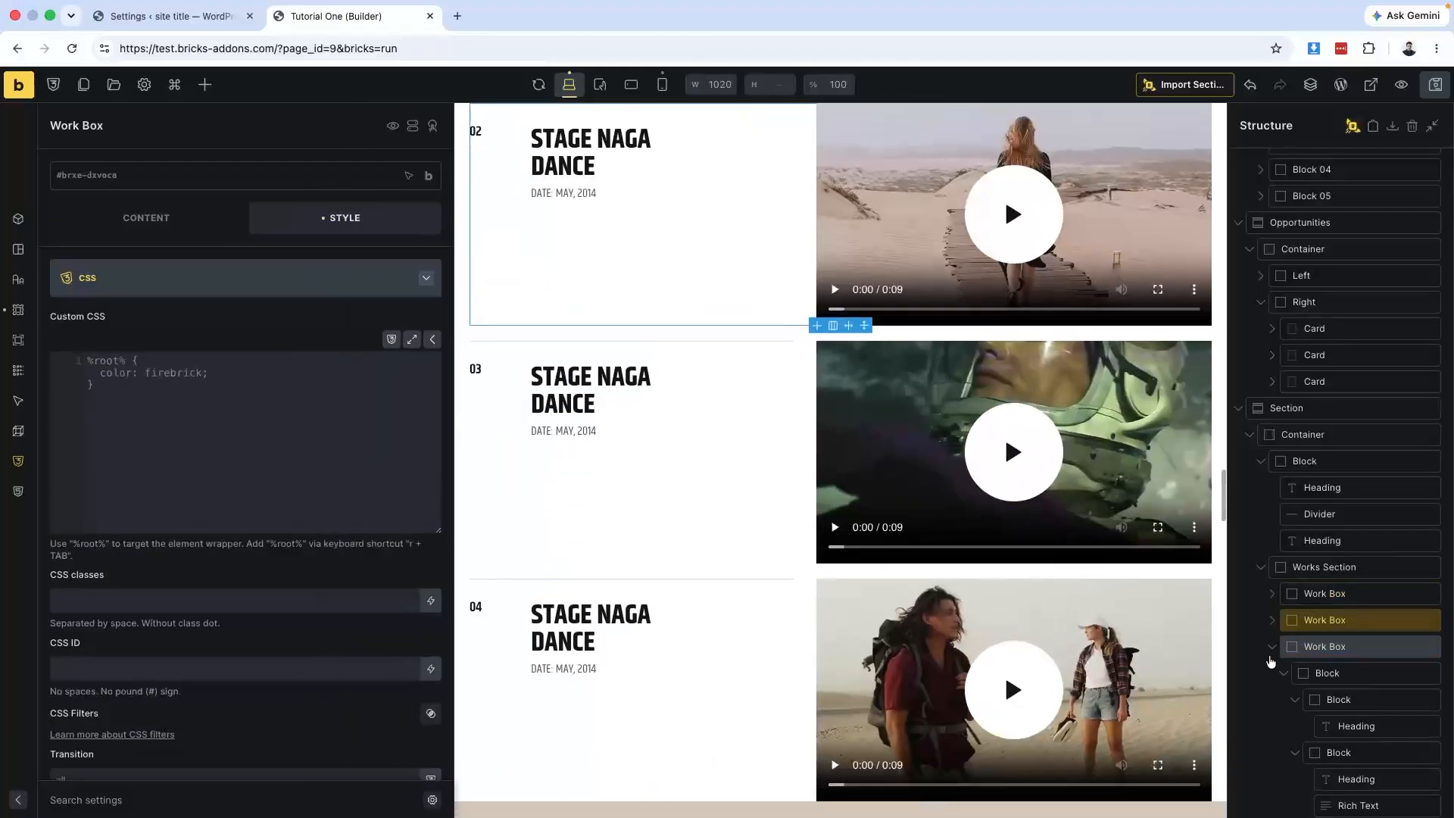
left_click(1272, 646)
left_click(1272, 674)
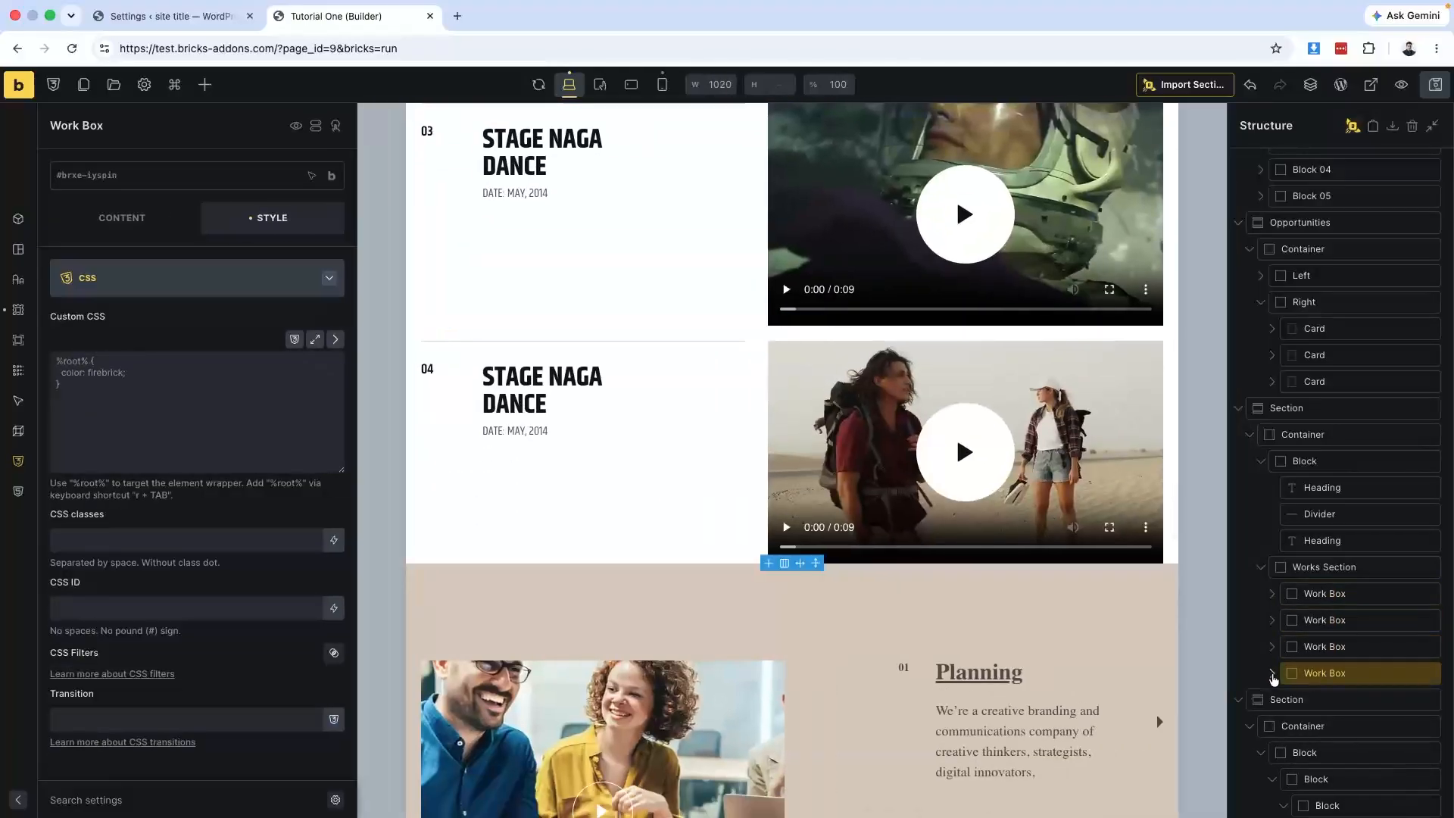
scroll(598, 551, "up", 3)
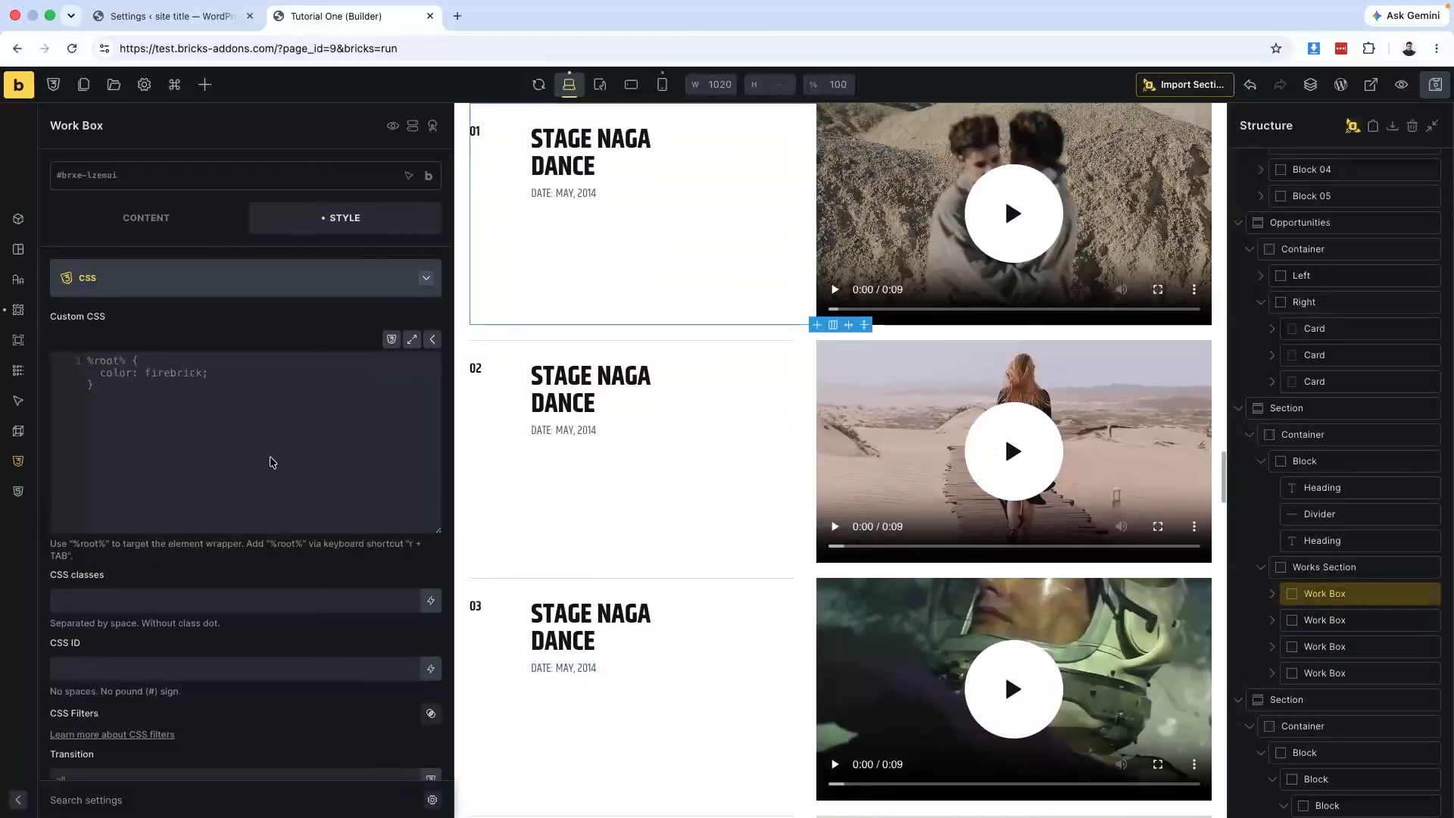
Enable Sticky/Pin Area on the first Work Box (video 01).
left_click(154, 224)
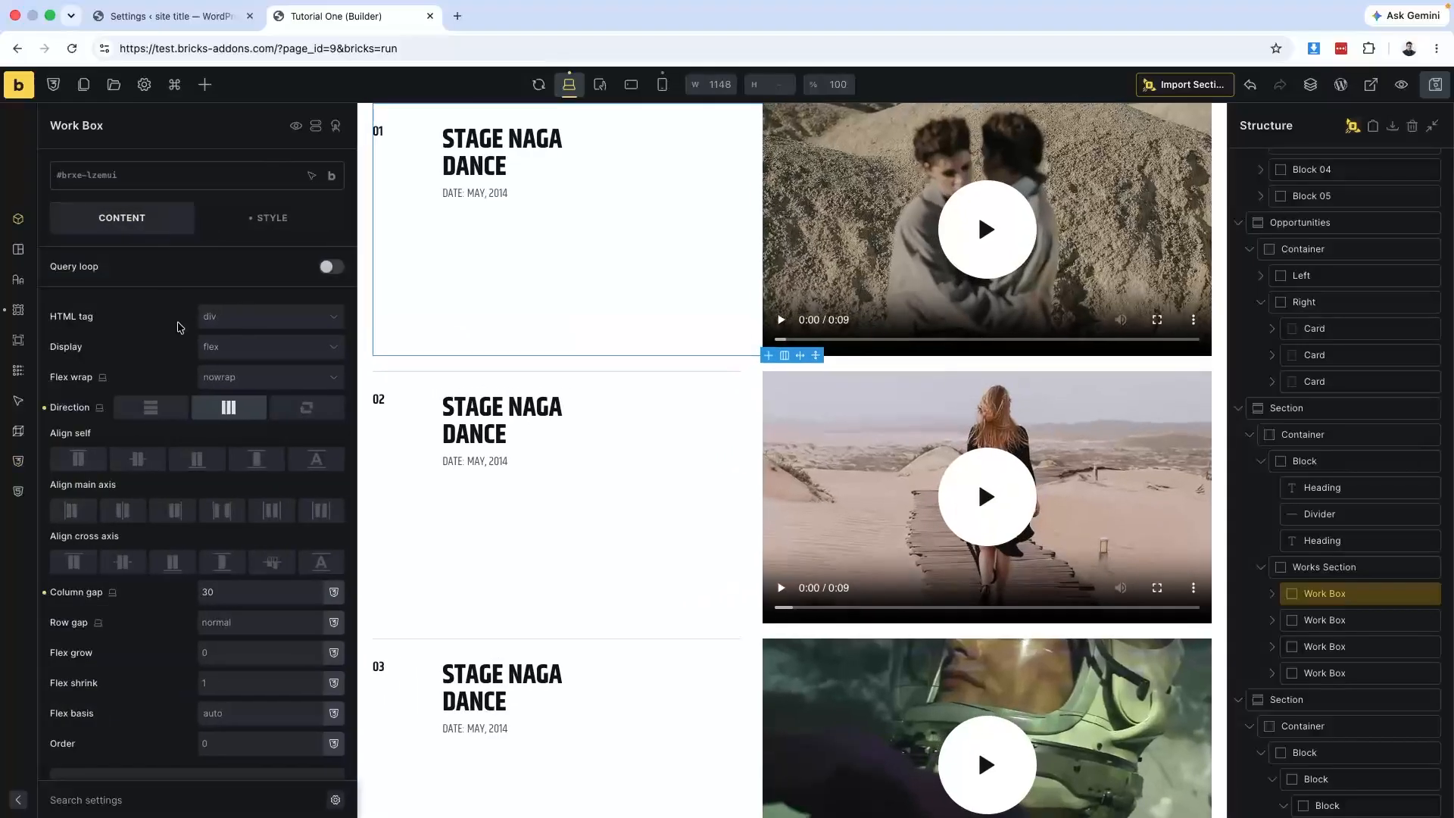
scroll(195, 503, "down", 10)
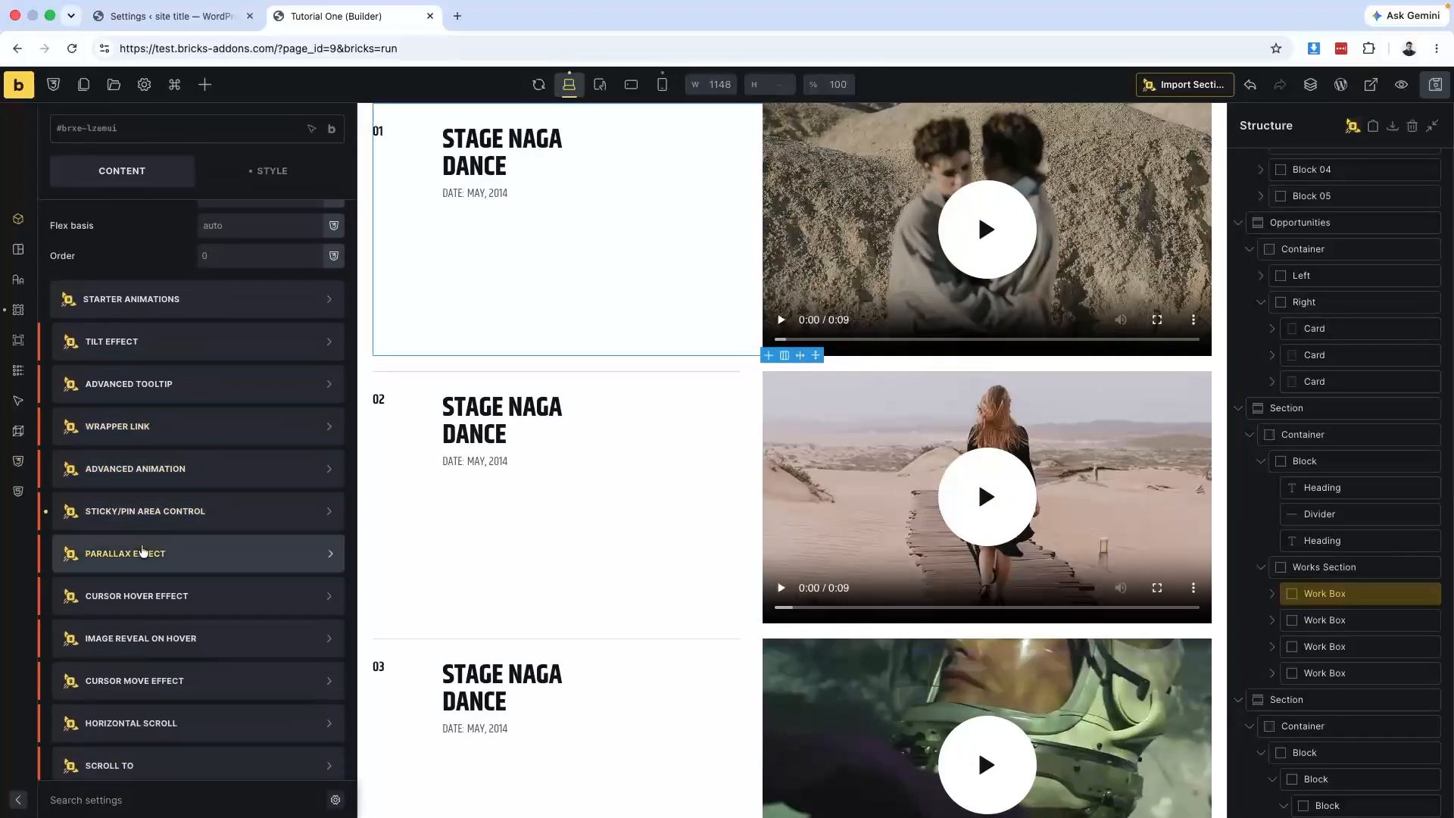
left_click(163, 511)
left_click(227, 555)
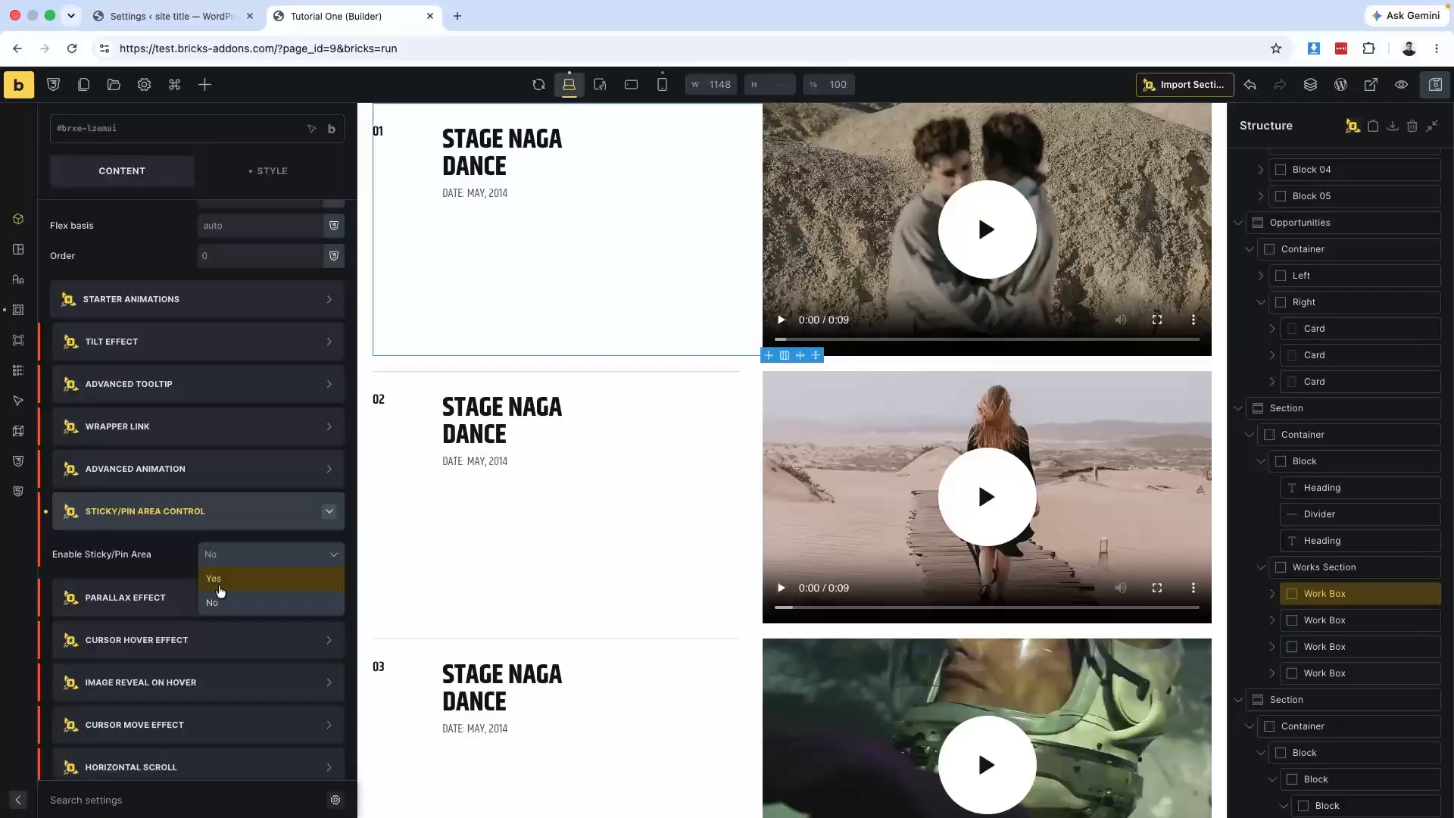
left_click(218, 585)
scroll(243, 632, "down", 1)
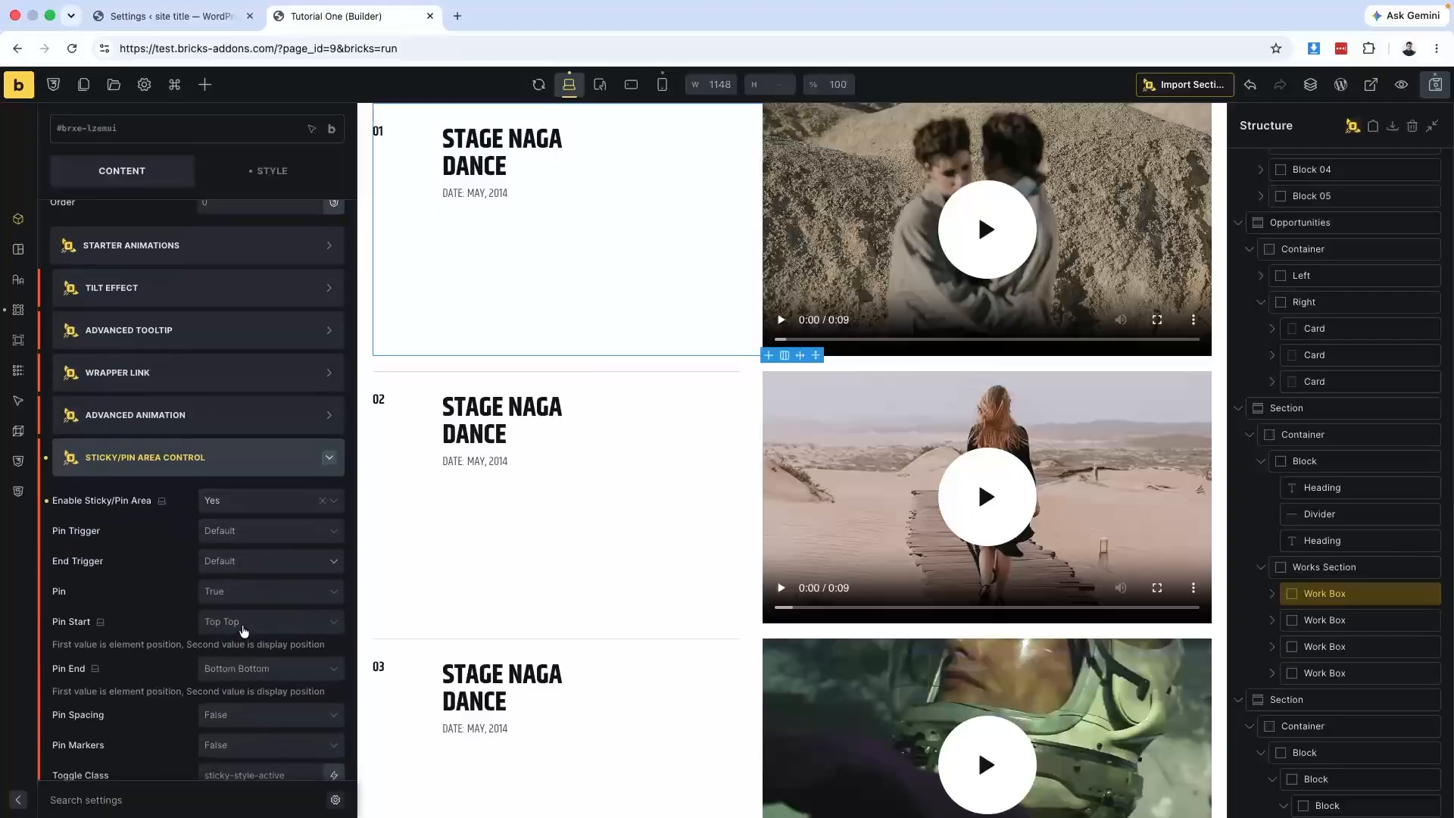
Set the first Work Box's End Trigger to Custom and paste work-sticky as the Custom End Trigger.
left_click(231, 533)
left_click(131, 553)
left_click(224, 566)
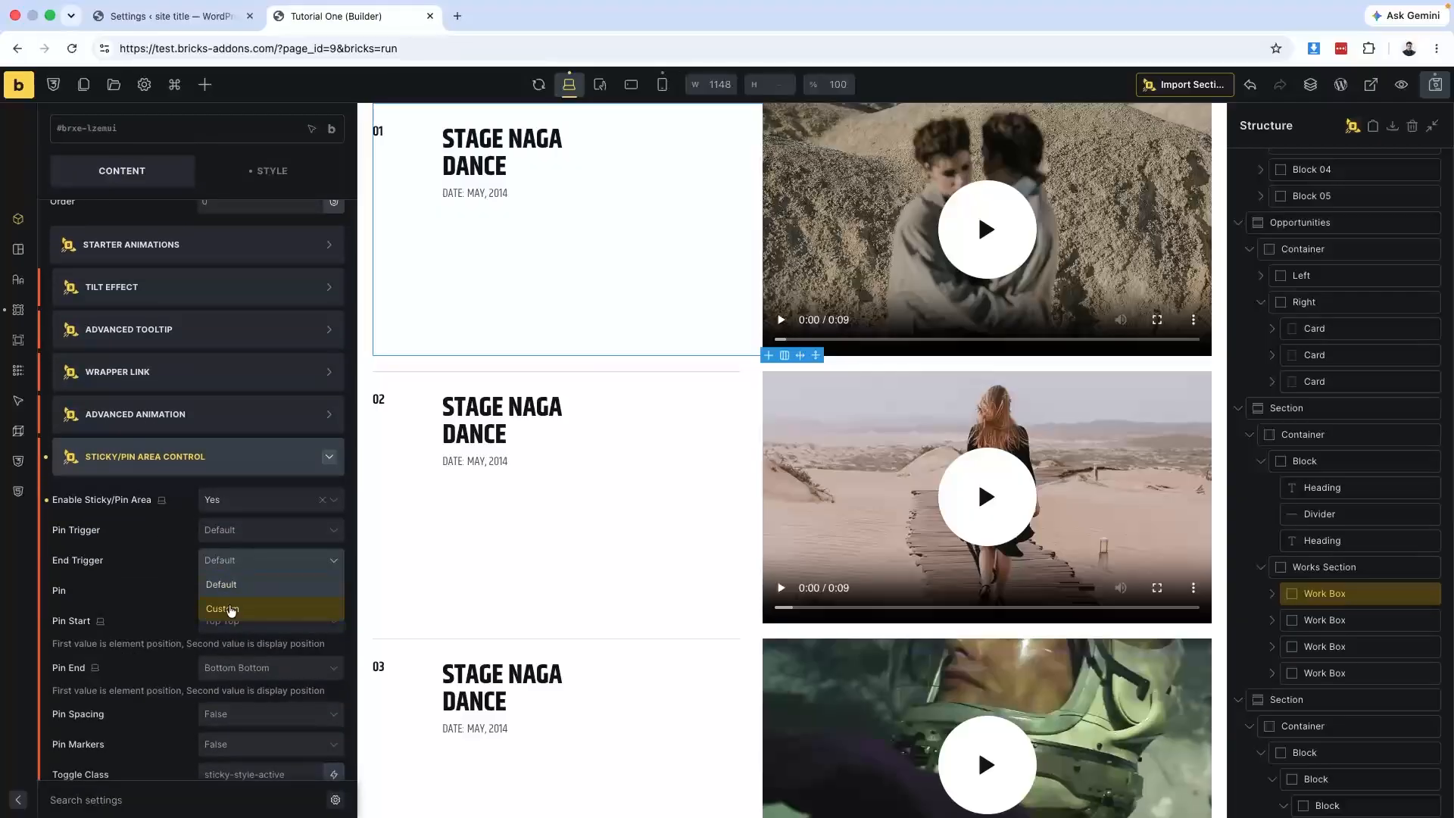
left_click(228, 608)
triple_click(260, 593)
key("ctrl+v")
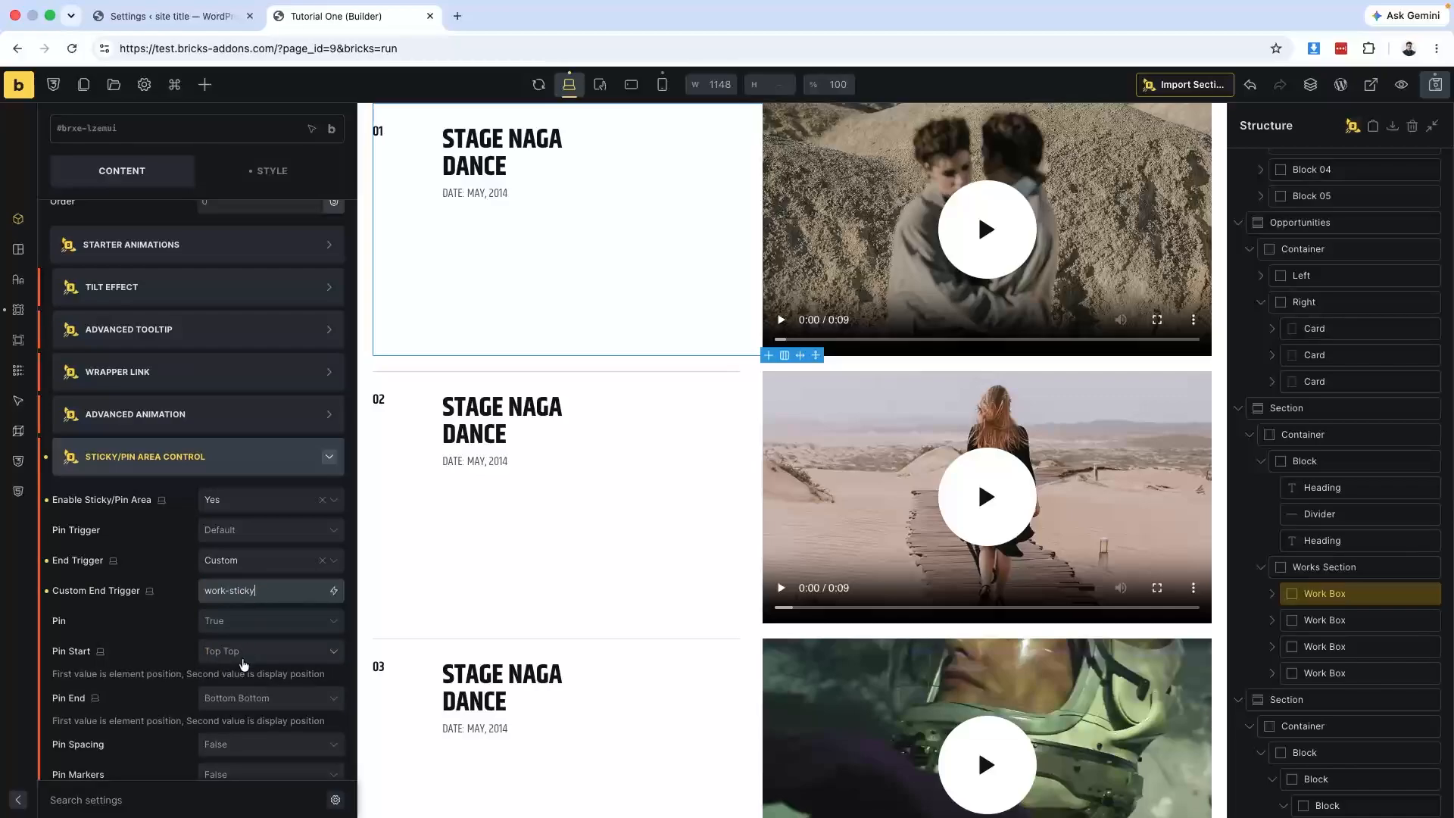
scroll(243, 666, "down", 2)
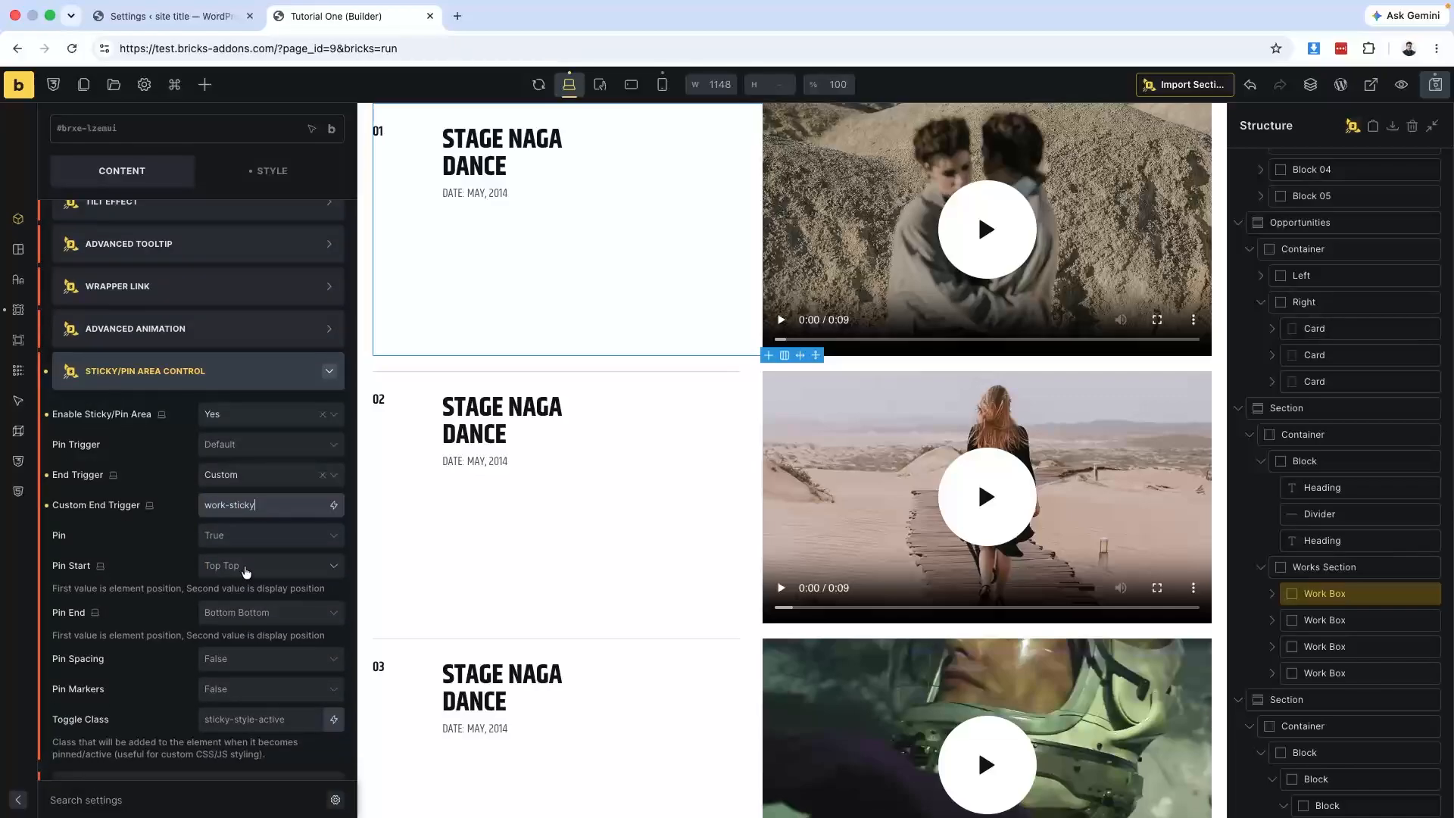
scroll(239, 630, "down", 1)
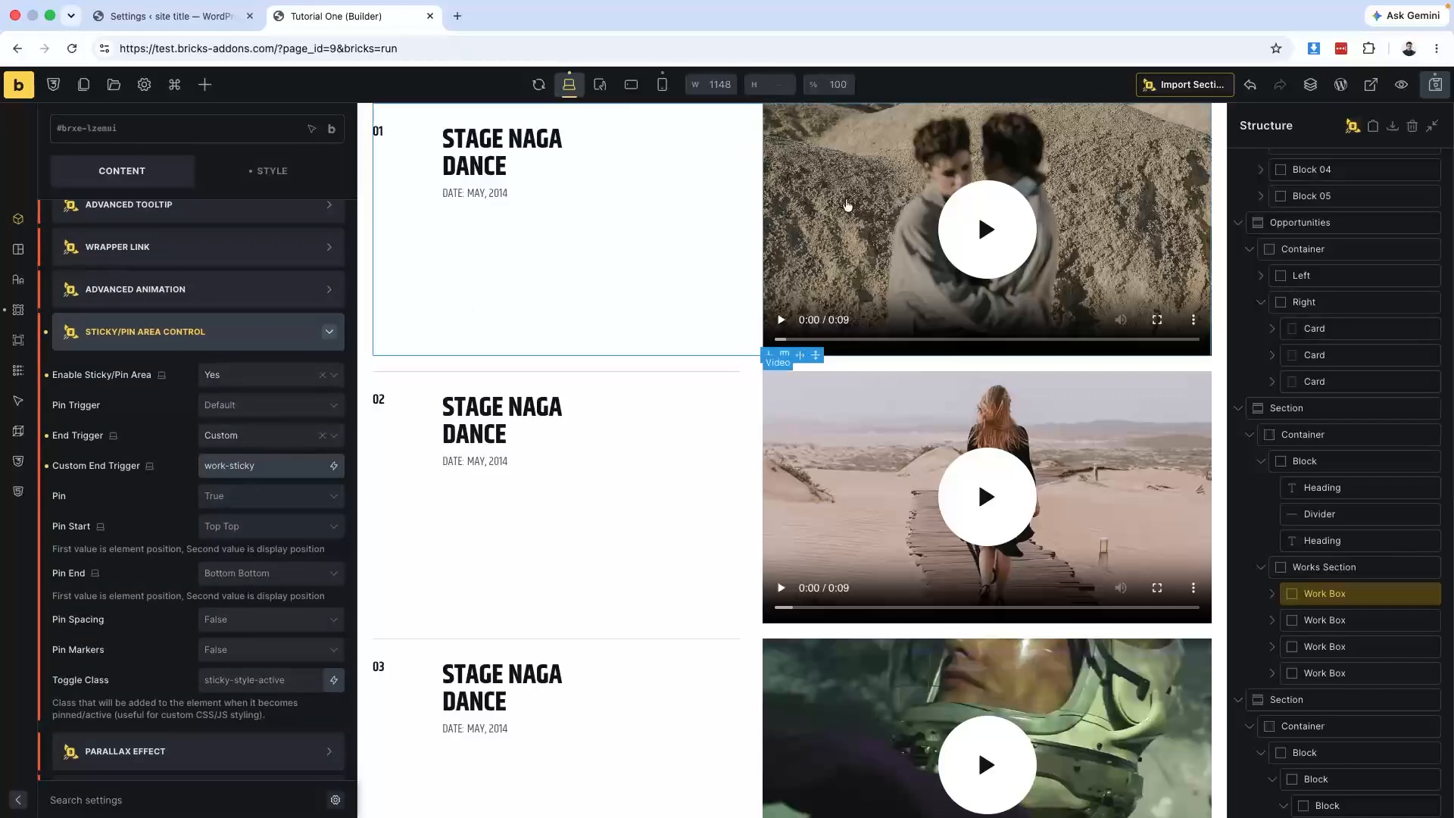
Enable Sticky/Pin Area on the second Work Box and set its End Trigger to Custom with .work-sticky.
left_click(1355, 620)
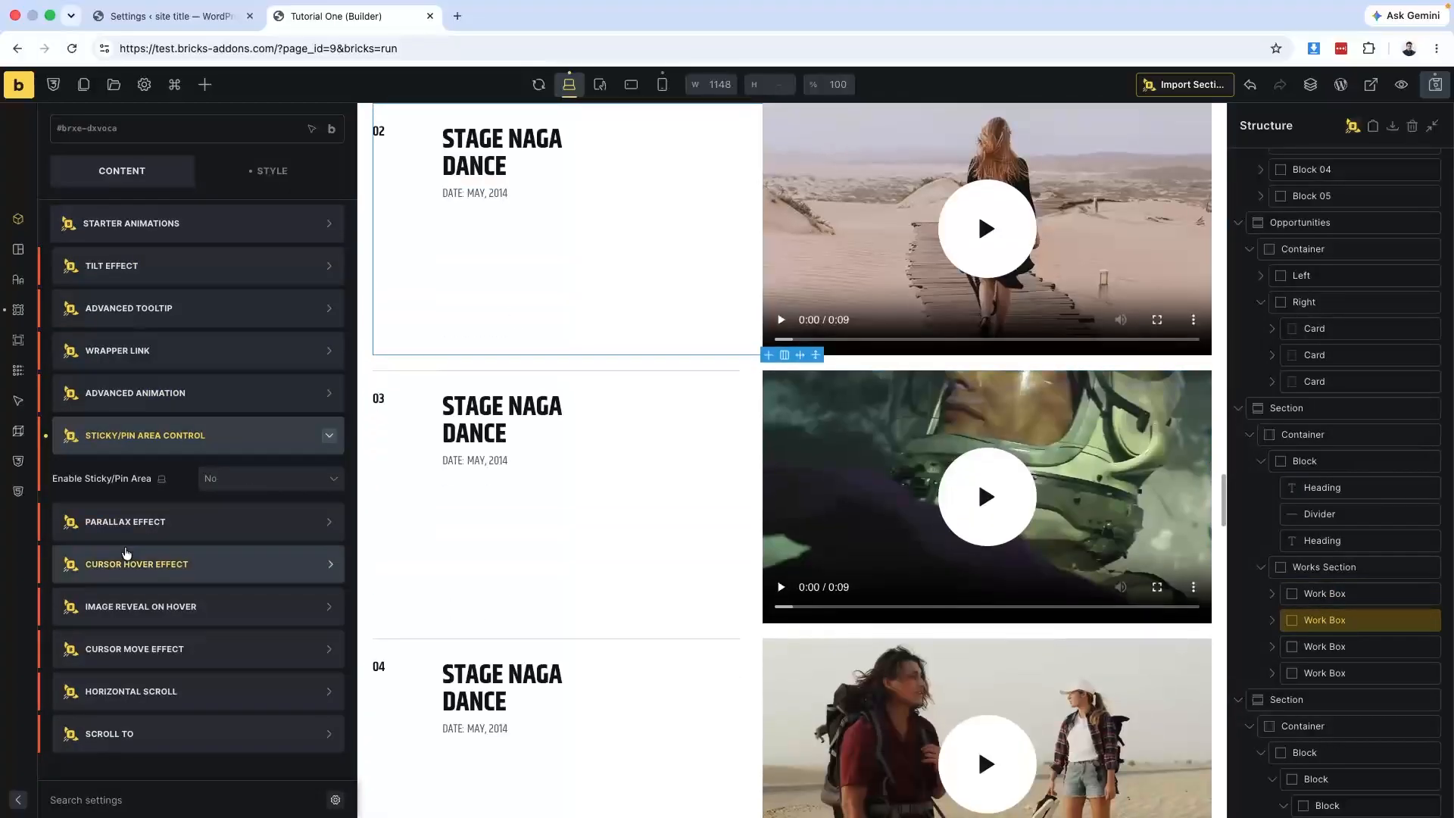
left_click(247, 481)
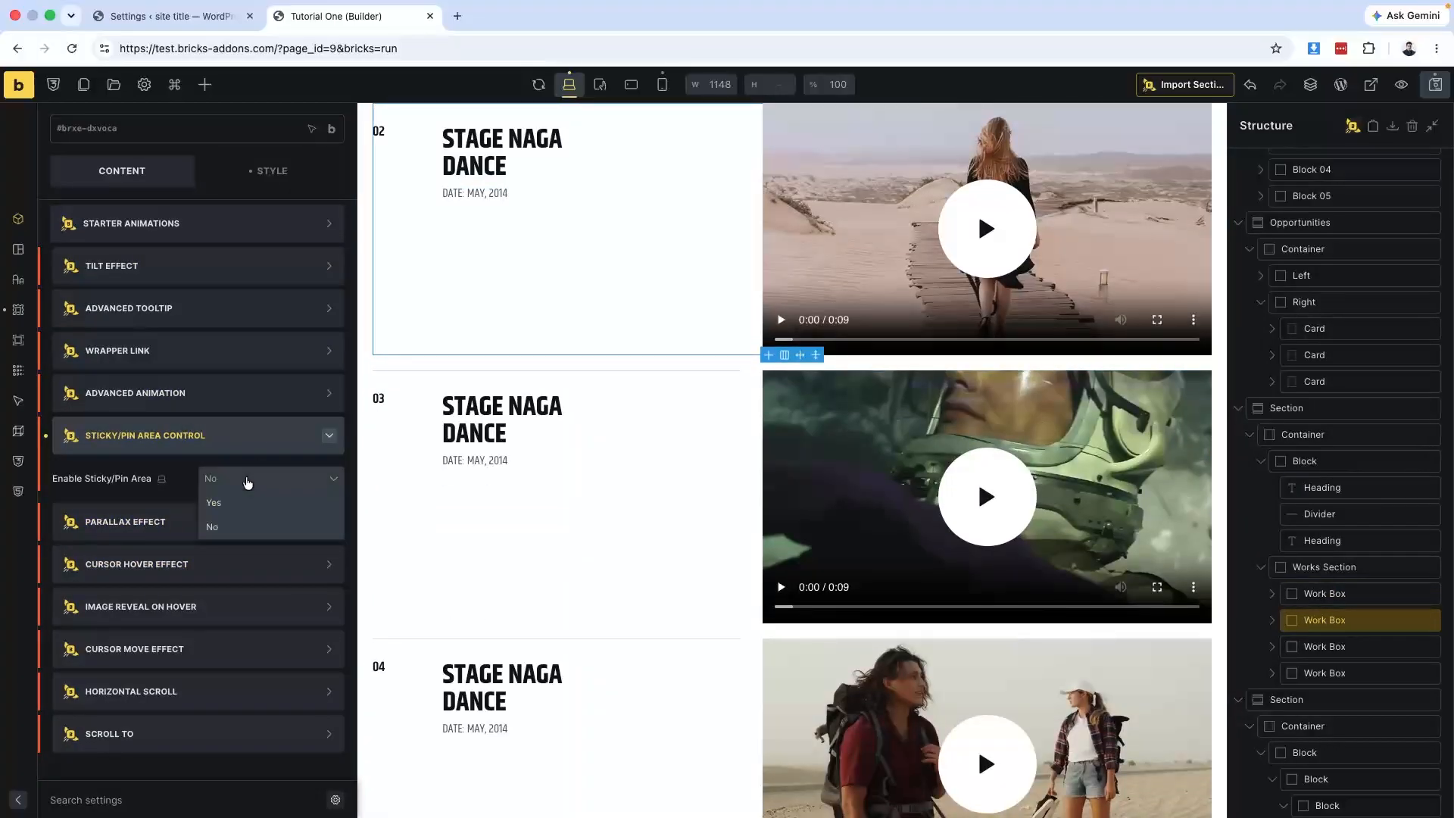
left_click(217, 505)
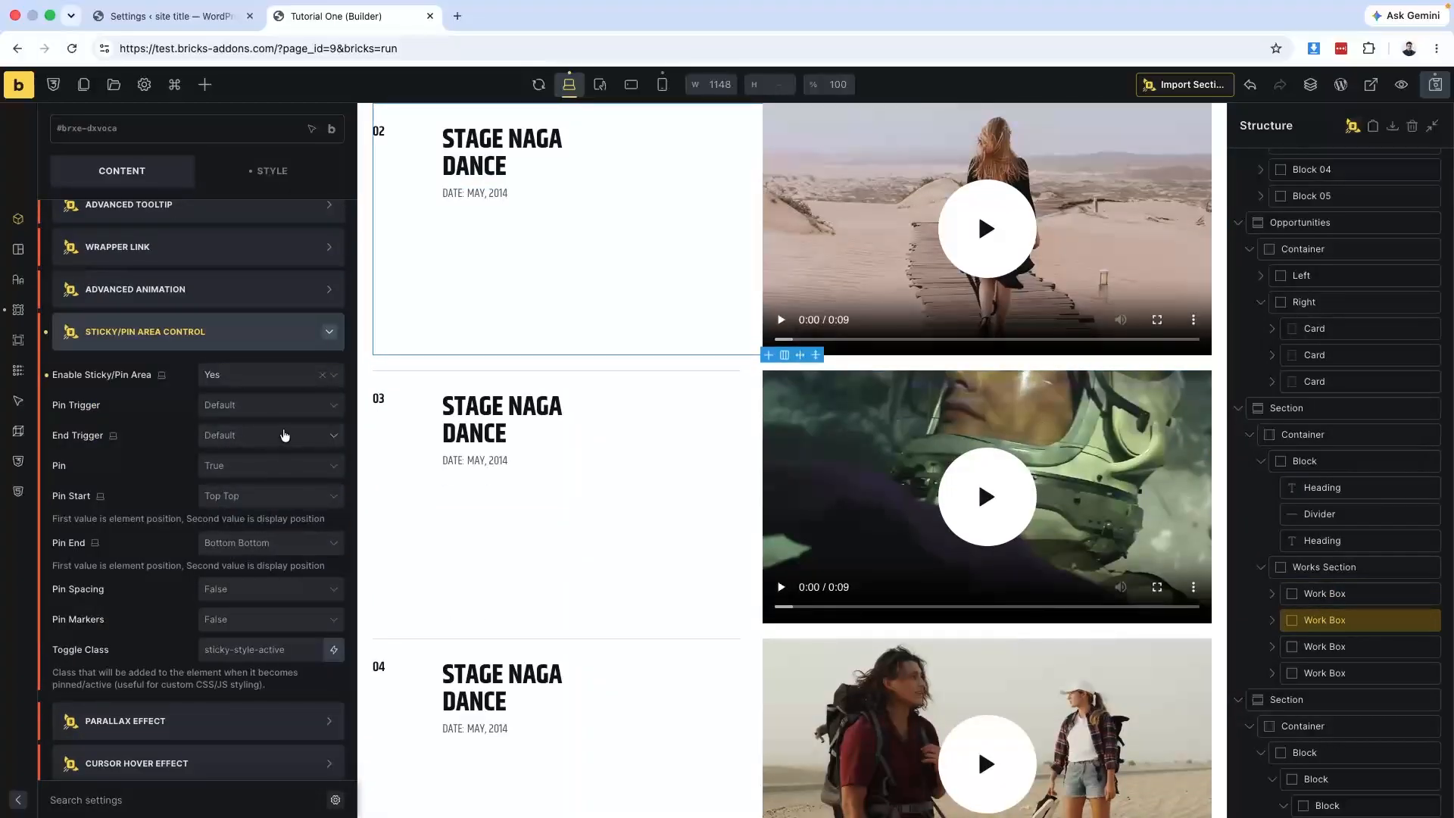
left_click(285, 435)
left_click(221, 485)
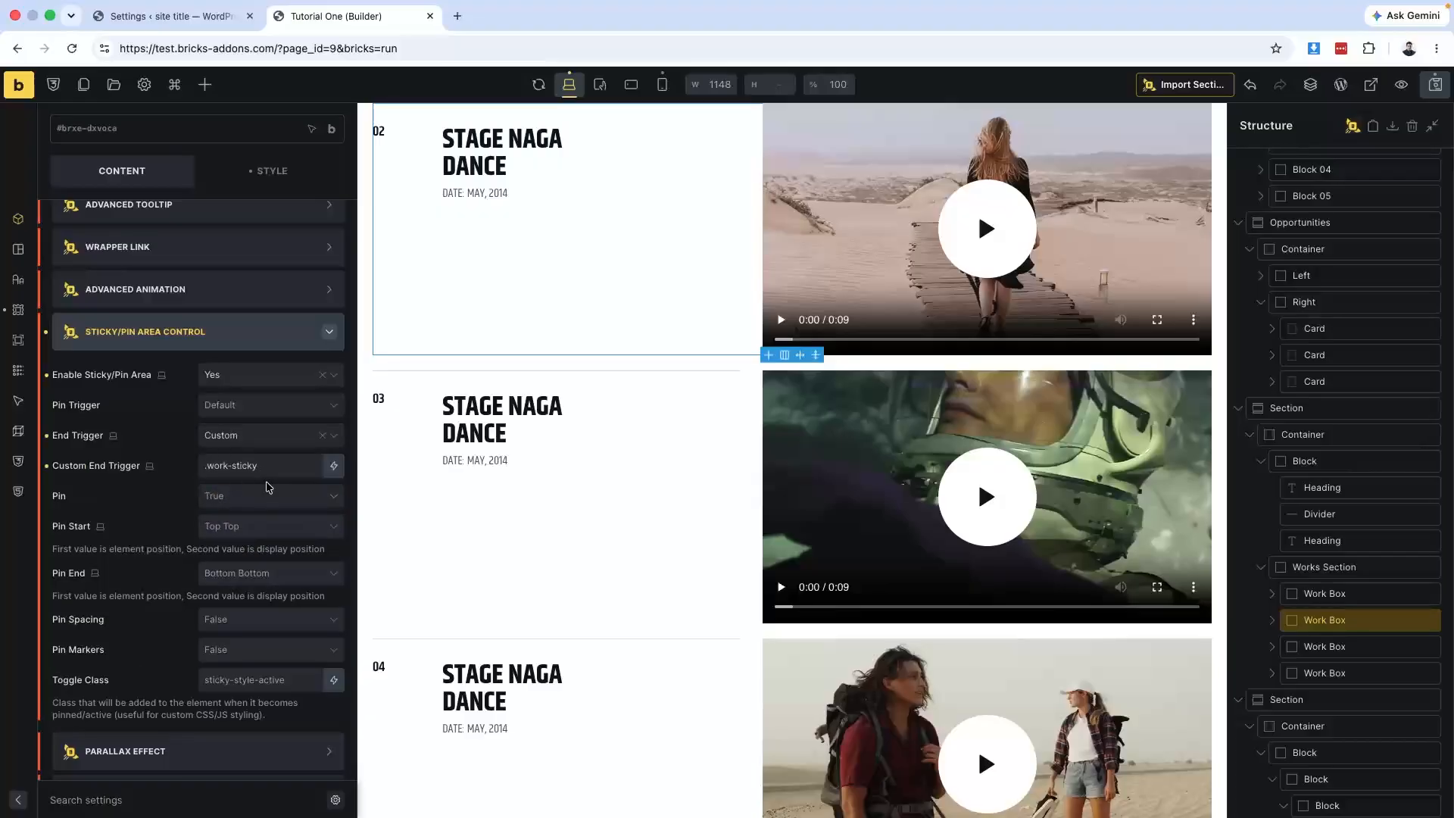
left_click(247, 462)
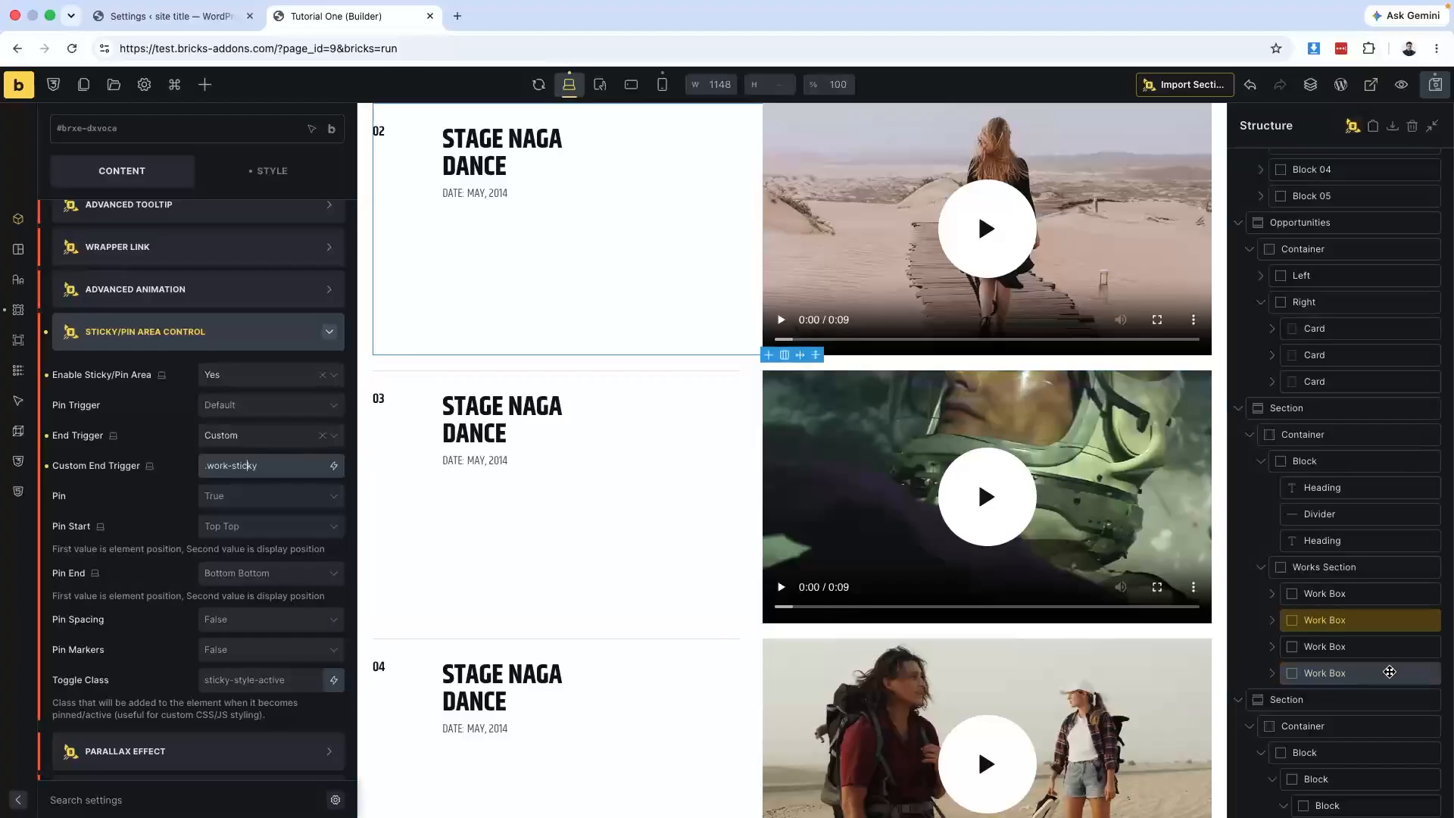
Enable Sticky/Pin Area on the third Work Box (video 03).
left_click(1324, 646)
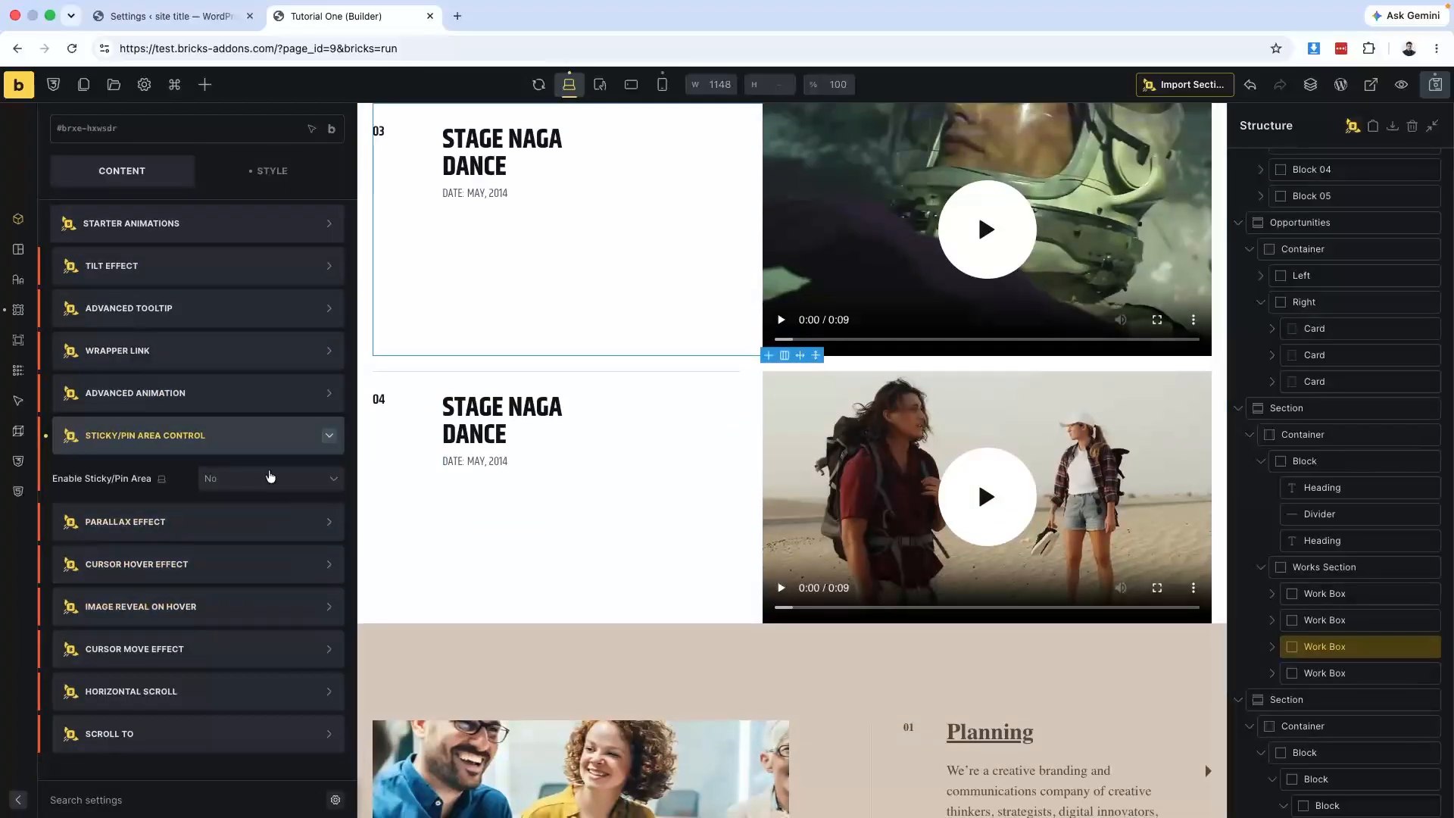
left_click(260, 478)
left_click(205, 511)
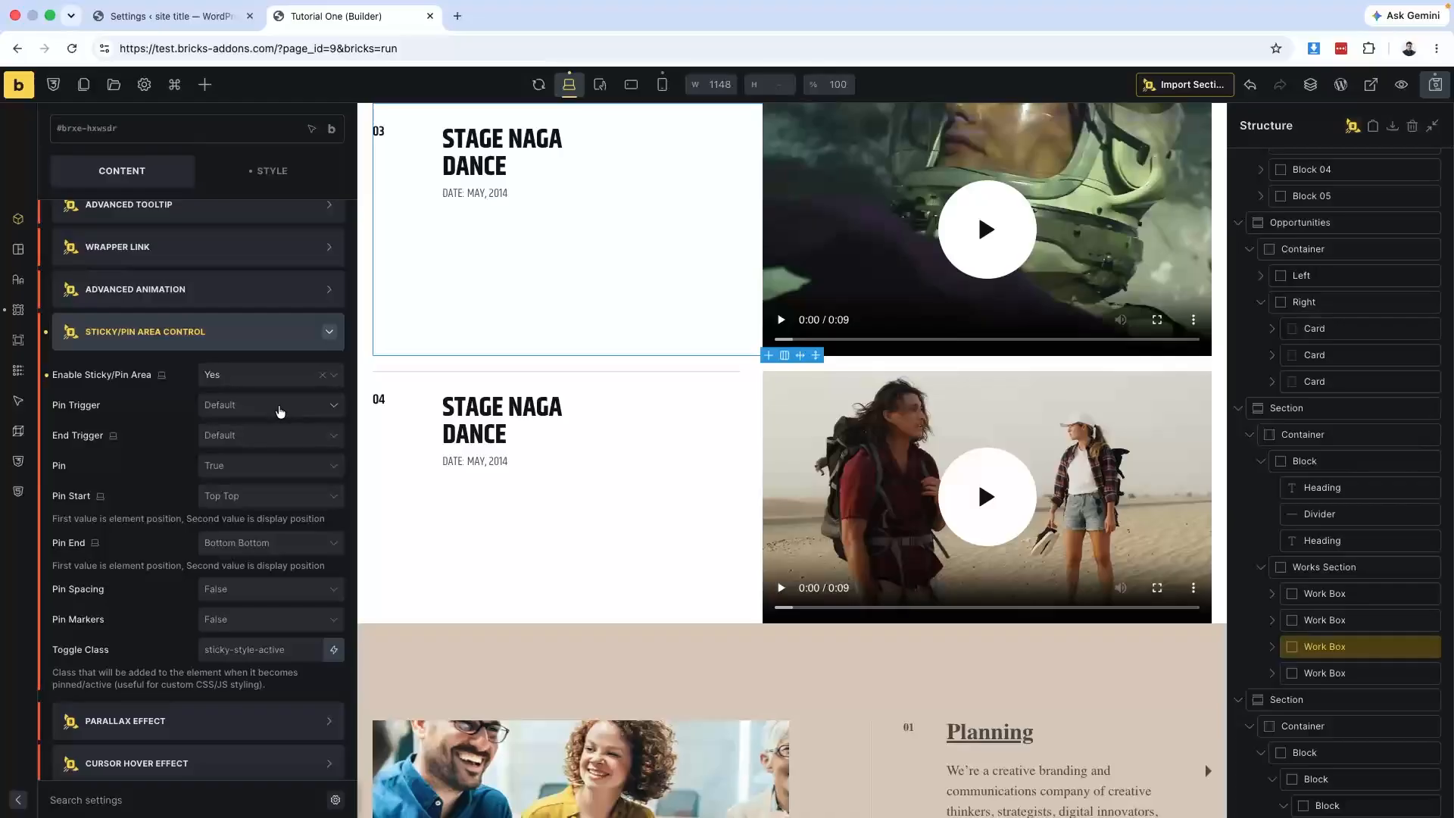
Return to the second Work Box and set its Pin Start to Custom with top top+=100.
left_click(1324, 619)
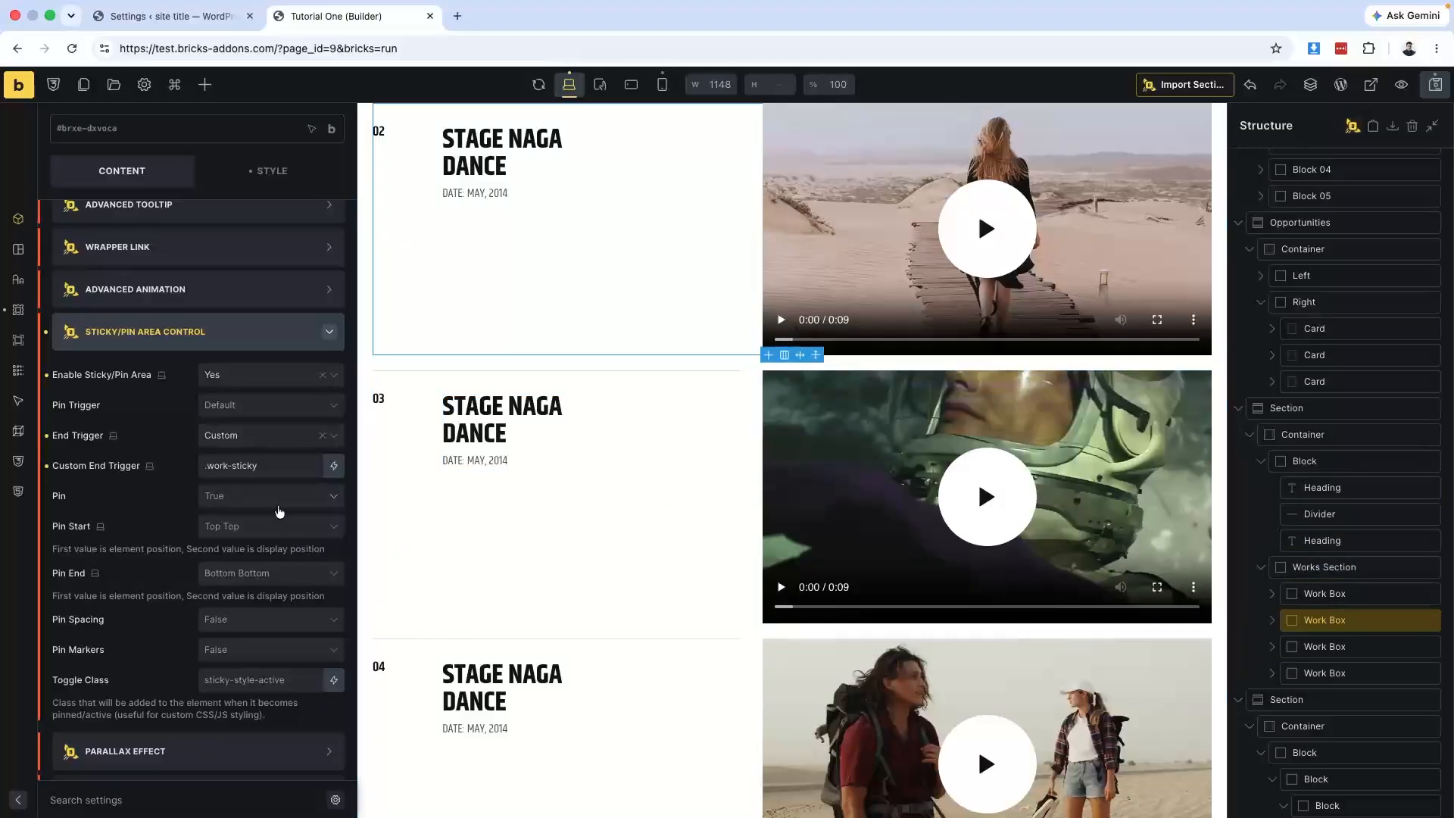
left_click(284, 530)
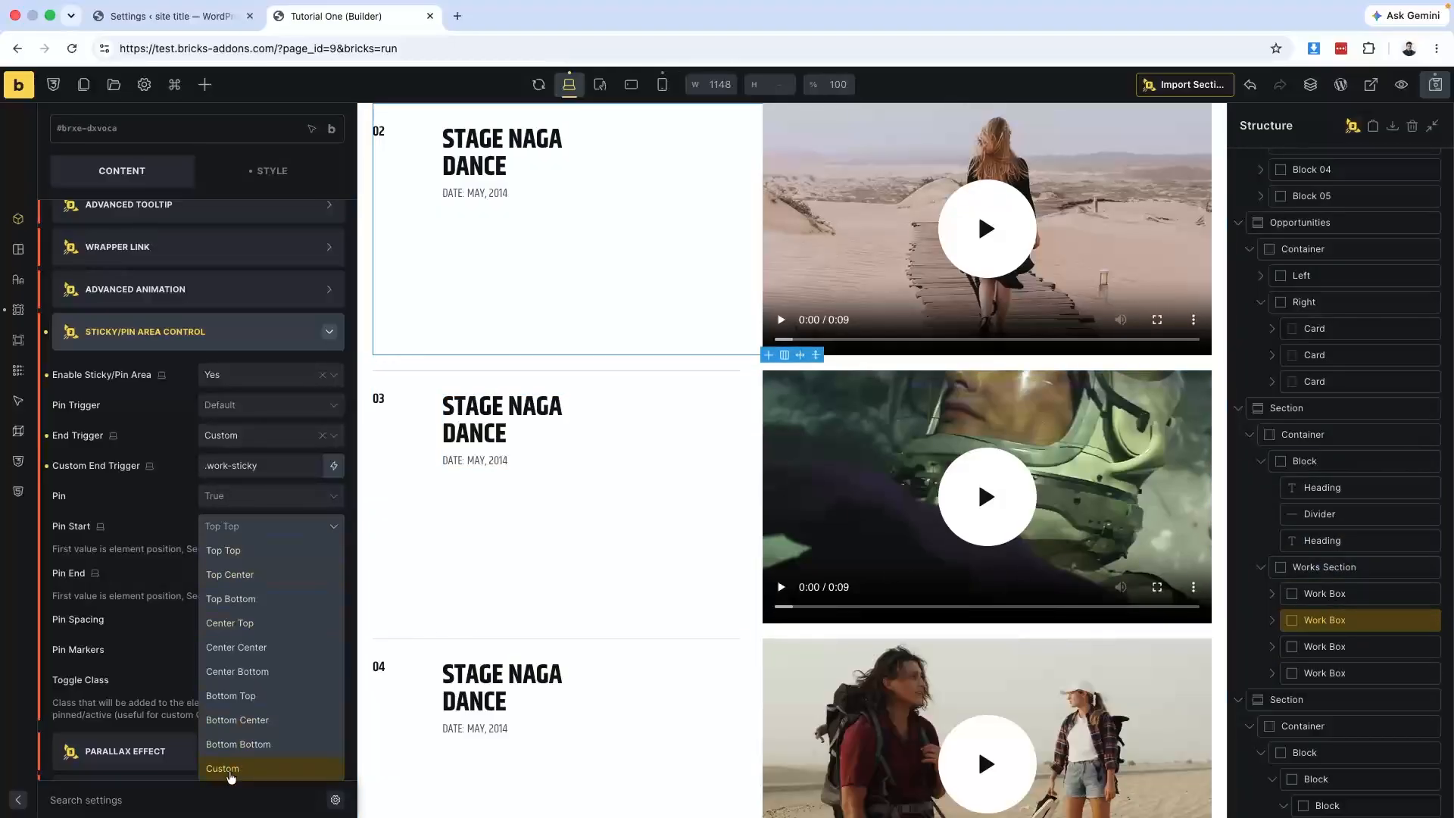
left_click(222, 769)
left_click(272, 575)
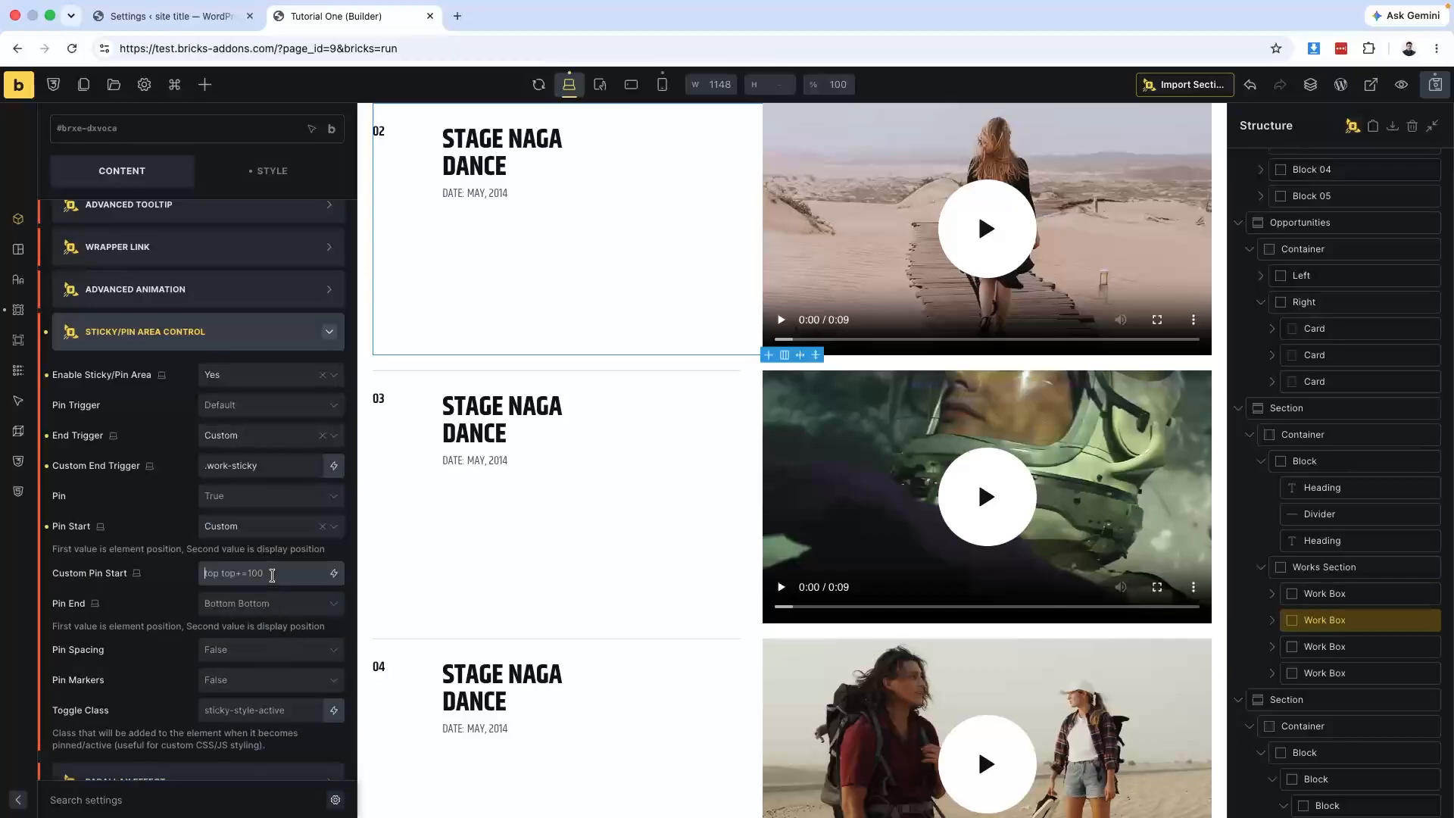
type("top top+=100")
Set the third Work Box's End Trigger to Custom with .work-sticky as the Custom End Trigger.
left_click(1334, 646)
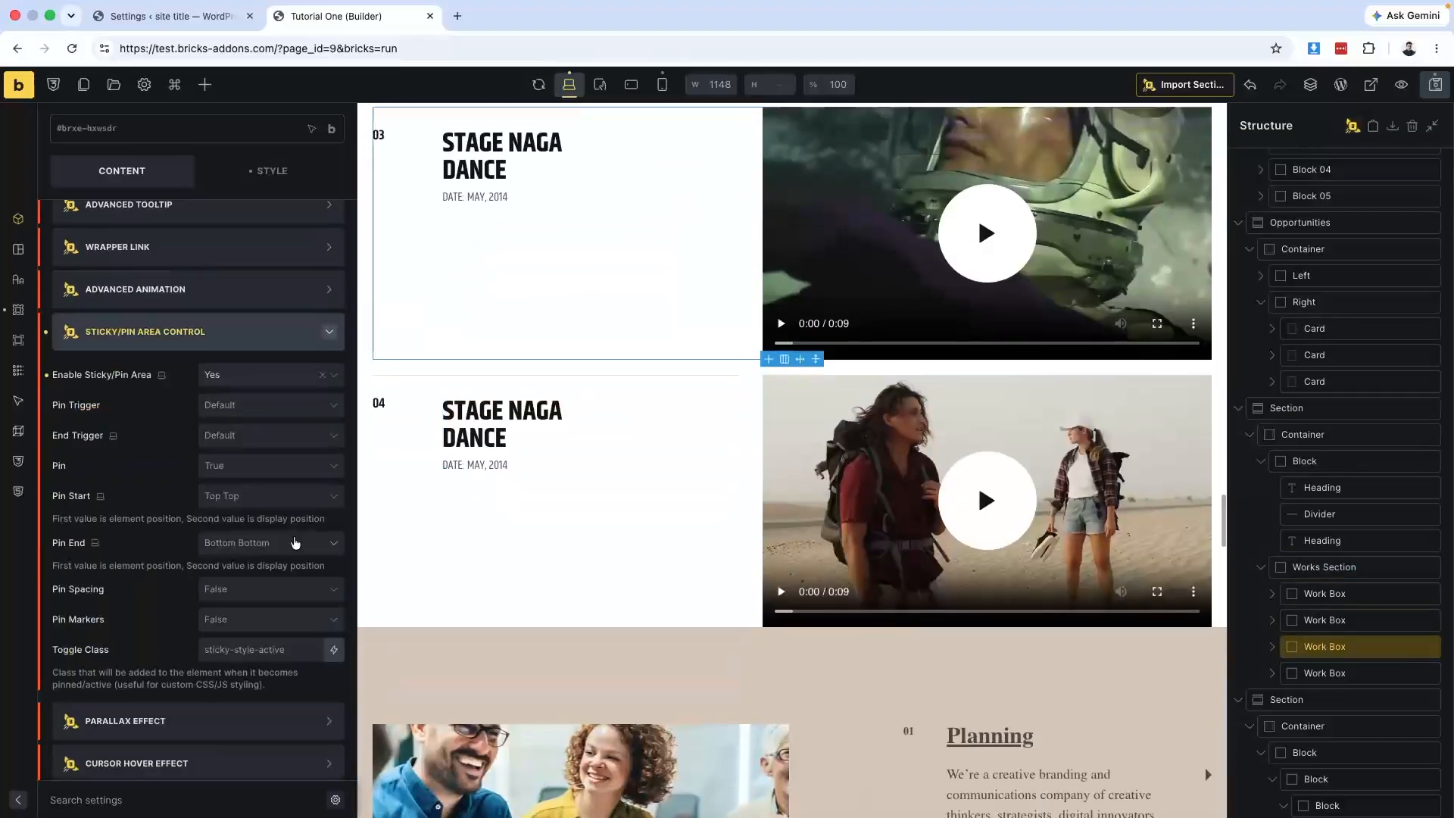
left_click(254, 409)
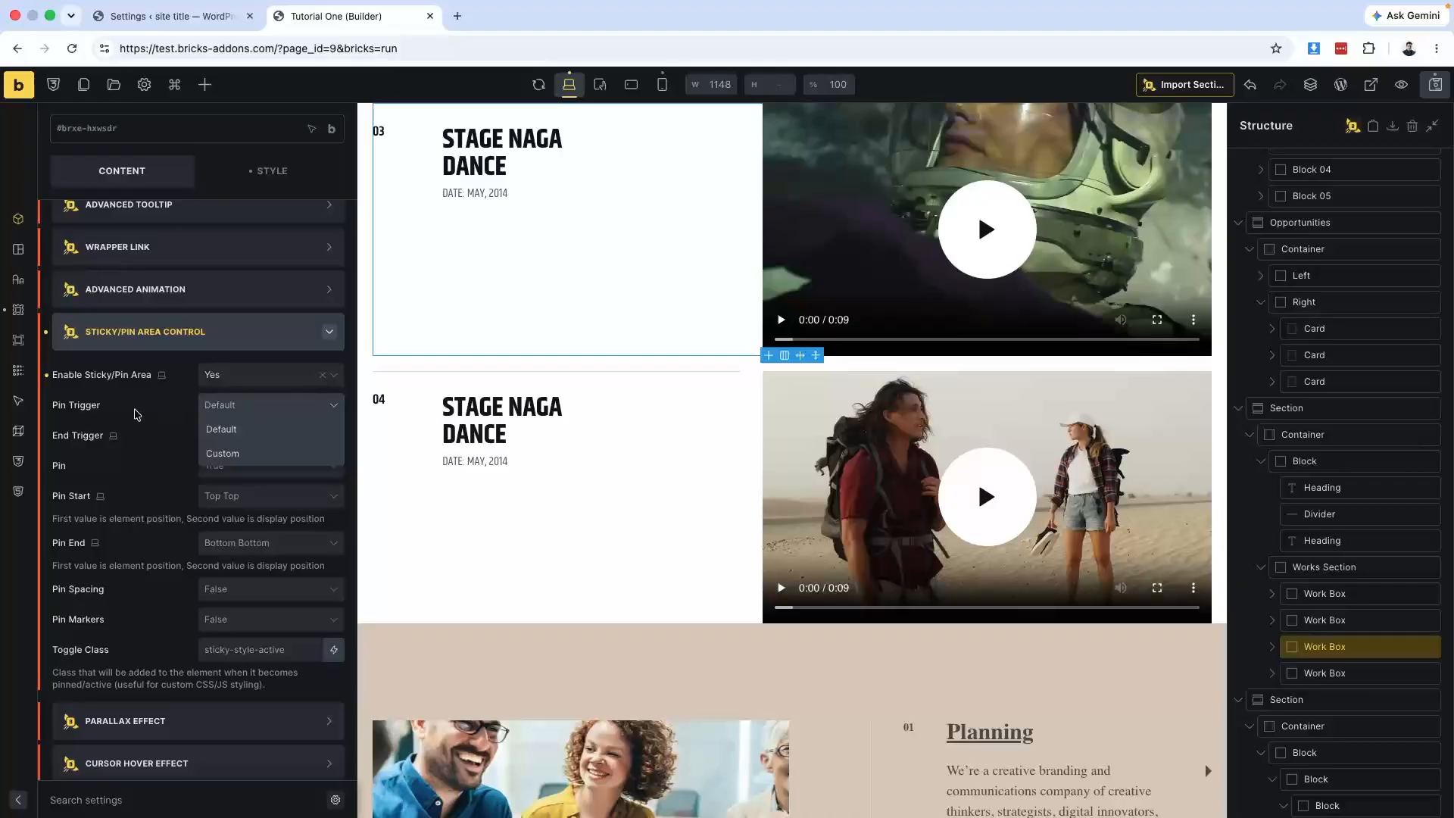
left_click(138, 416)
left_click(241, 441)
left_click(221, 487)
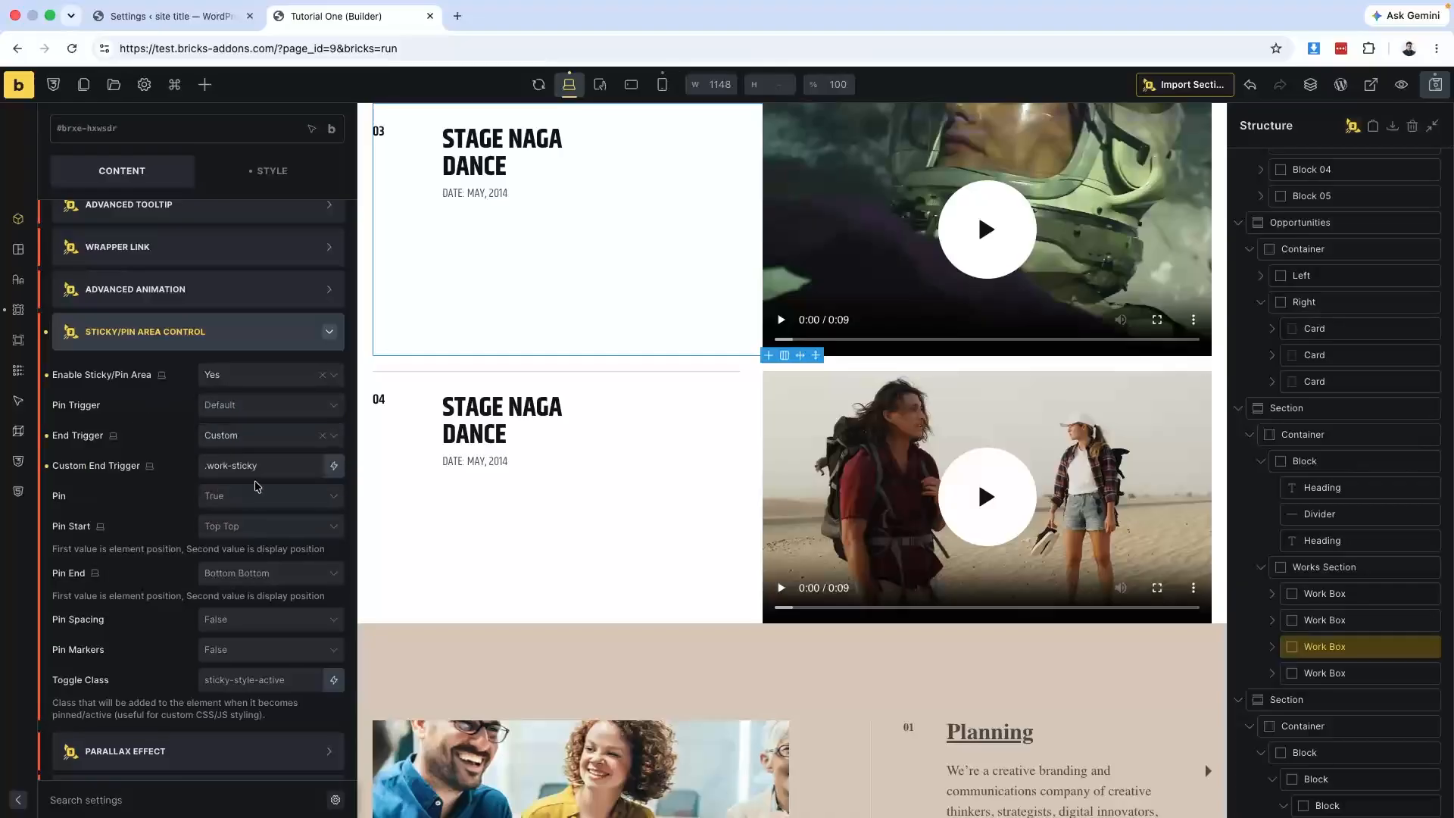
left_click(254, 466)
type(".work-stick")
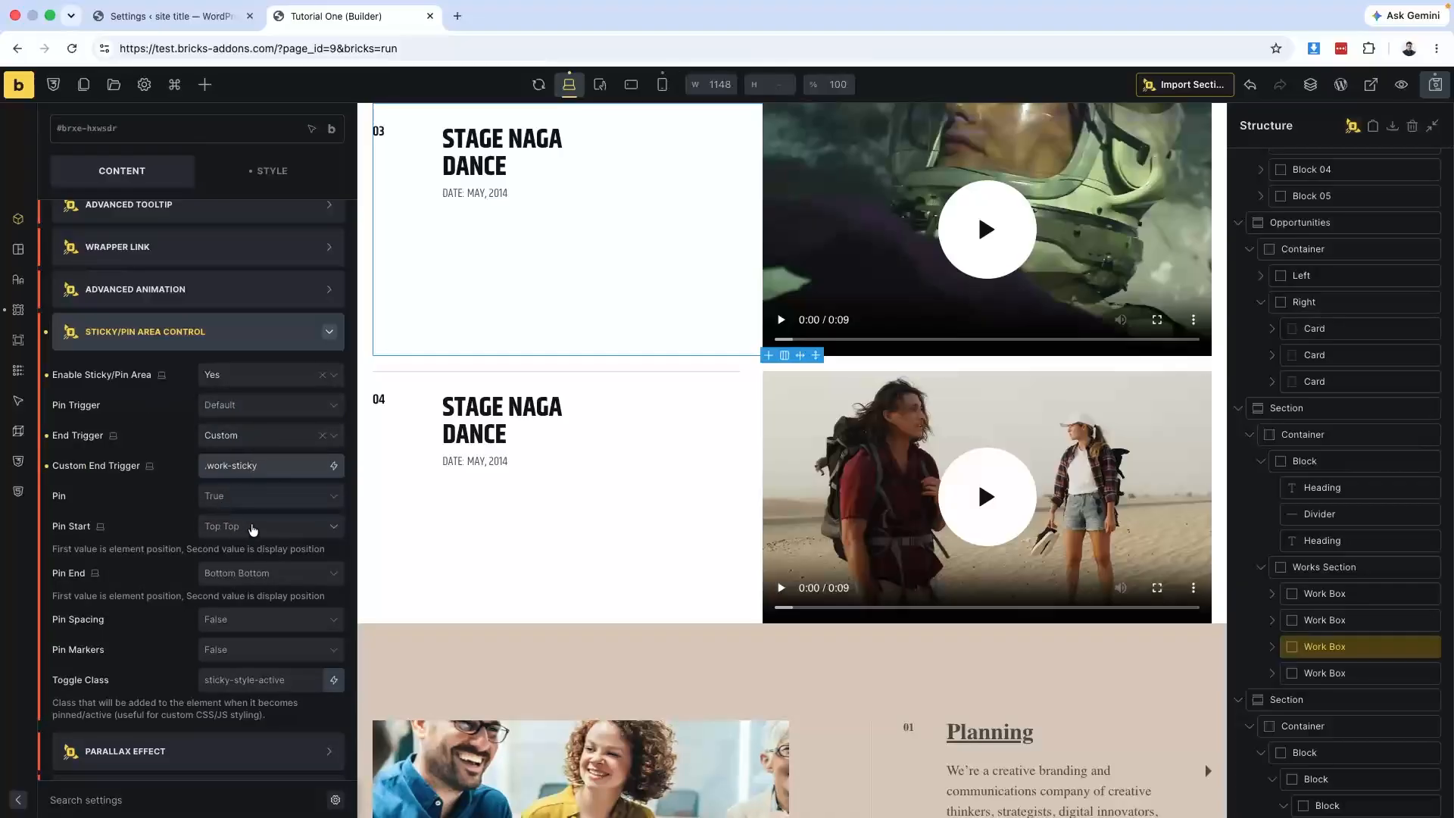
Set the third Work Box's Pin Start to Custom with top top+=200.
left_click(253, 528)
left_click(226, 768)
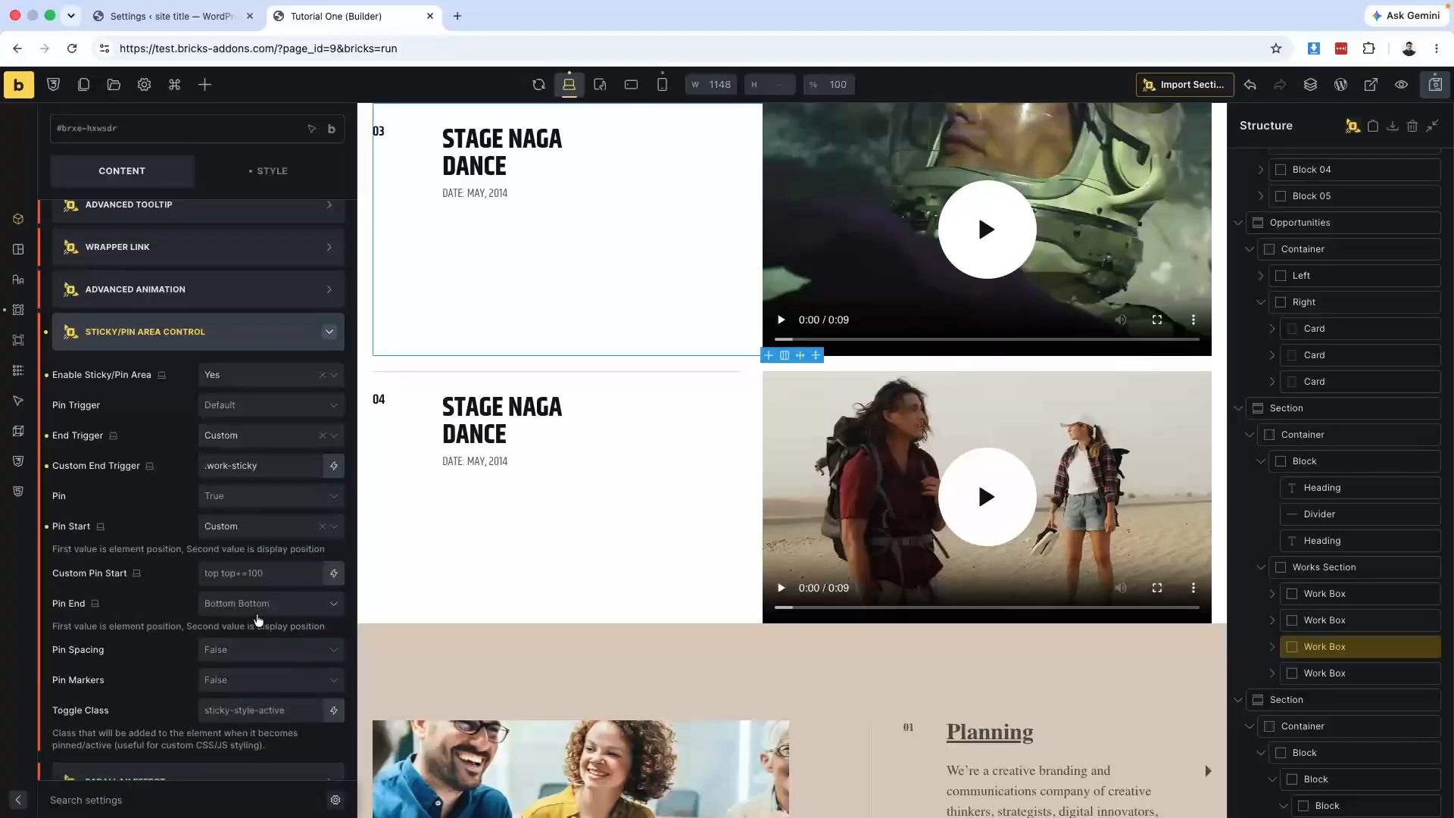
left_click(257, 571)
type("top top+=200")
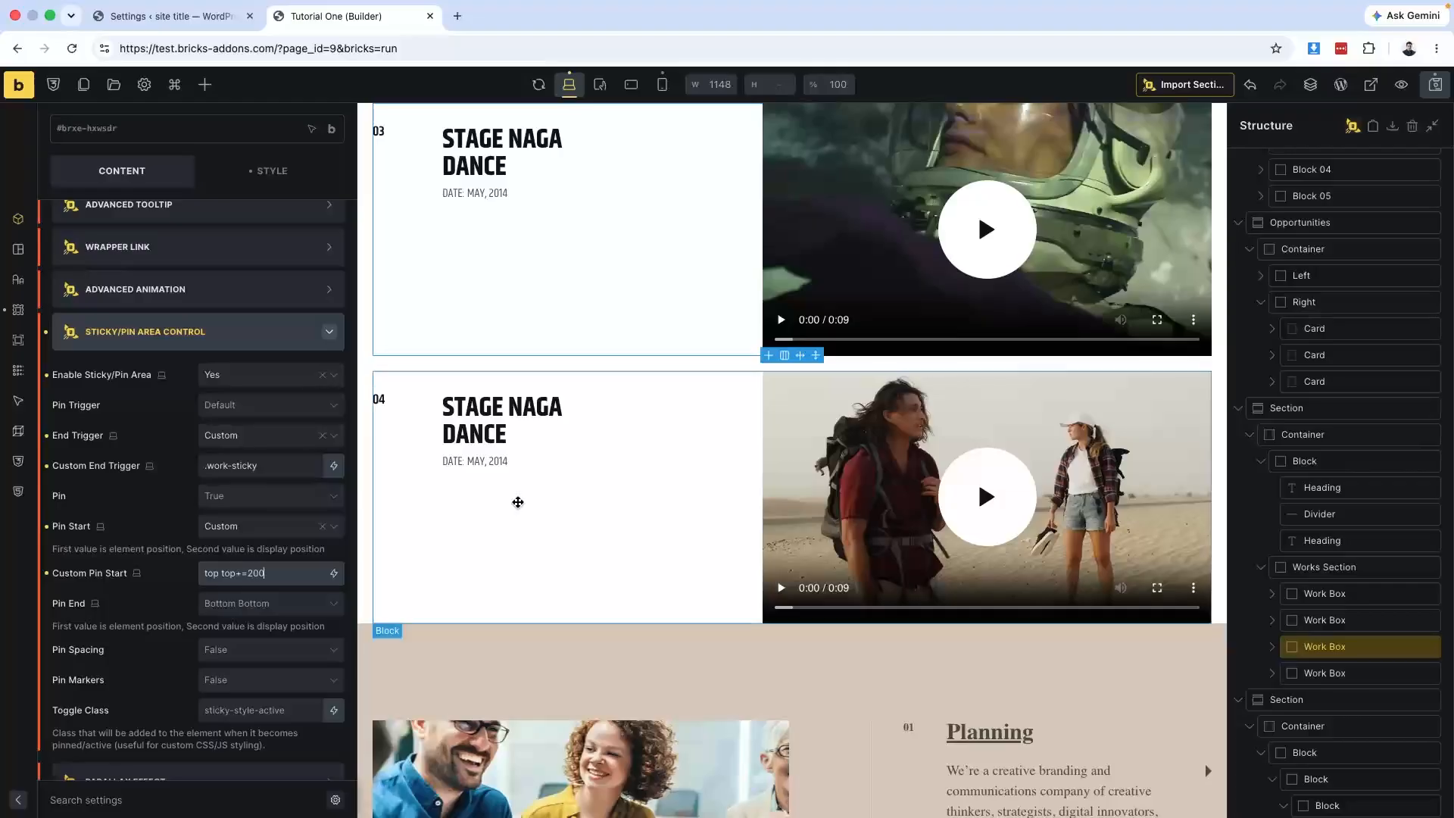
Enable Sticky/Pin Area on the fourth Work Box and set its End Trigger to Custom with .work-sticky.
left_click(1324, 672)
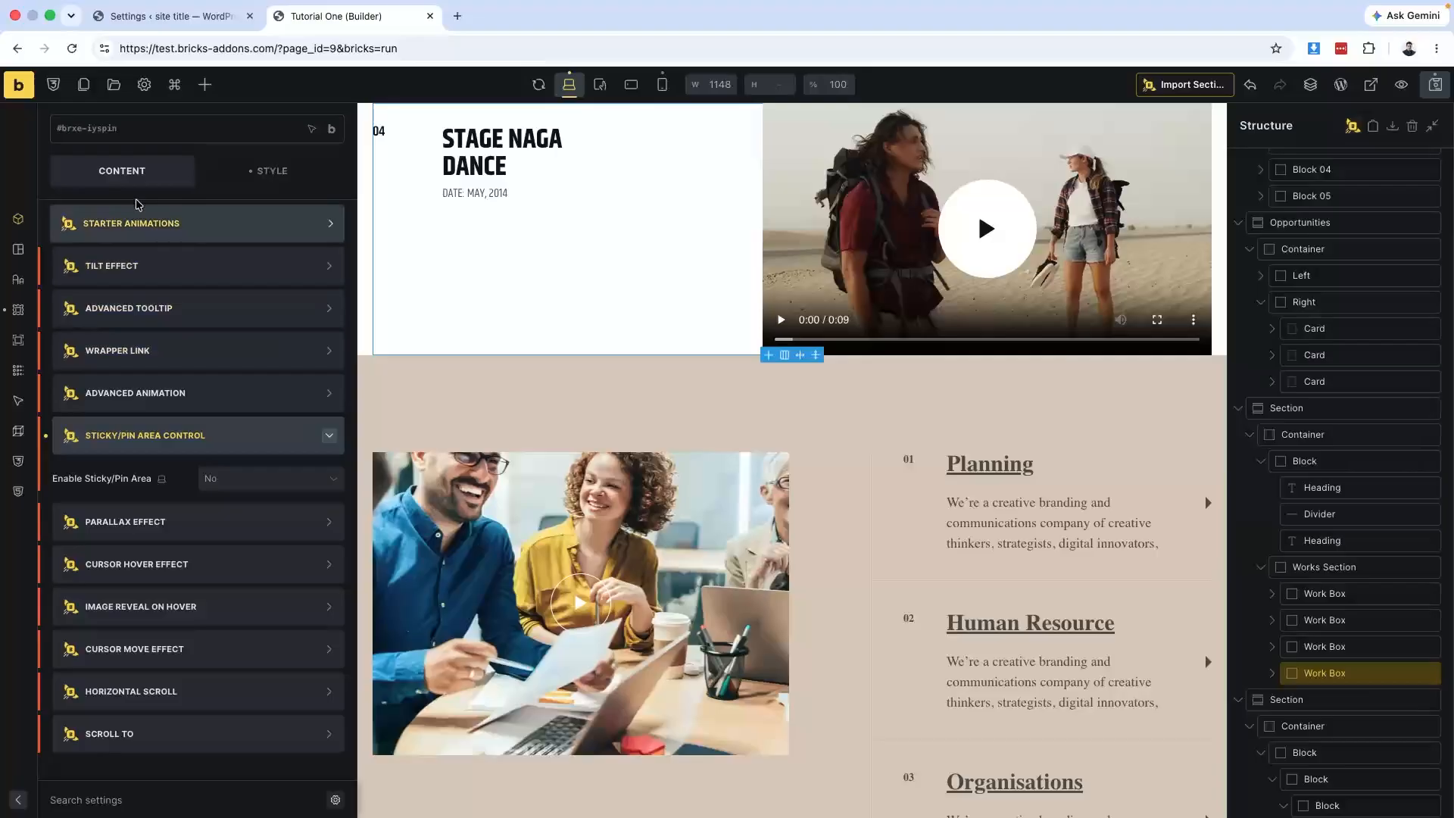
left_click(239, 483)
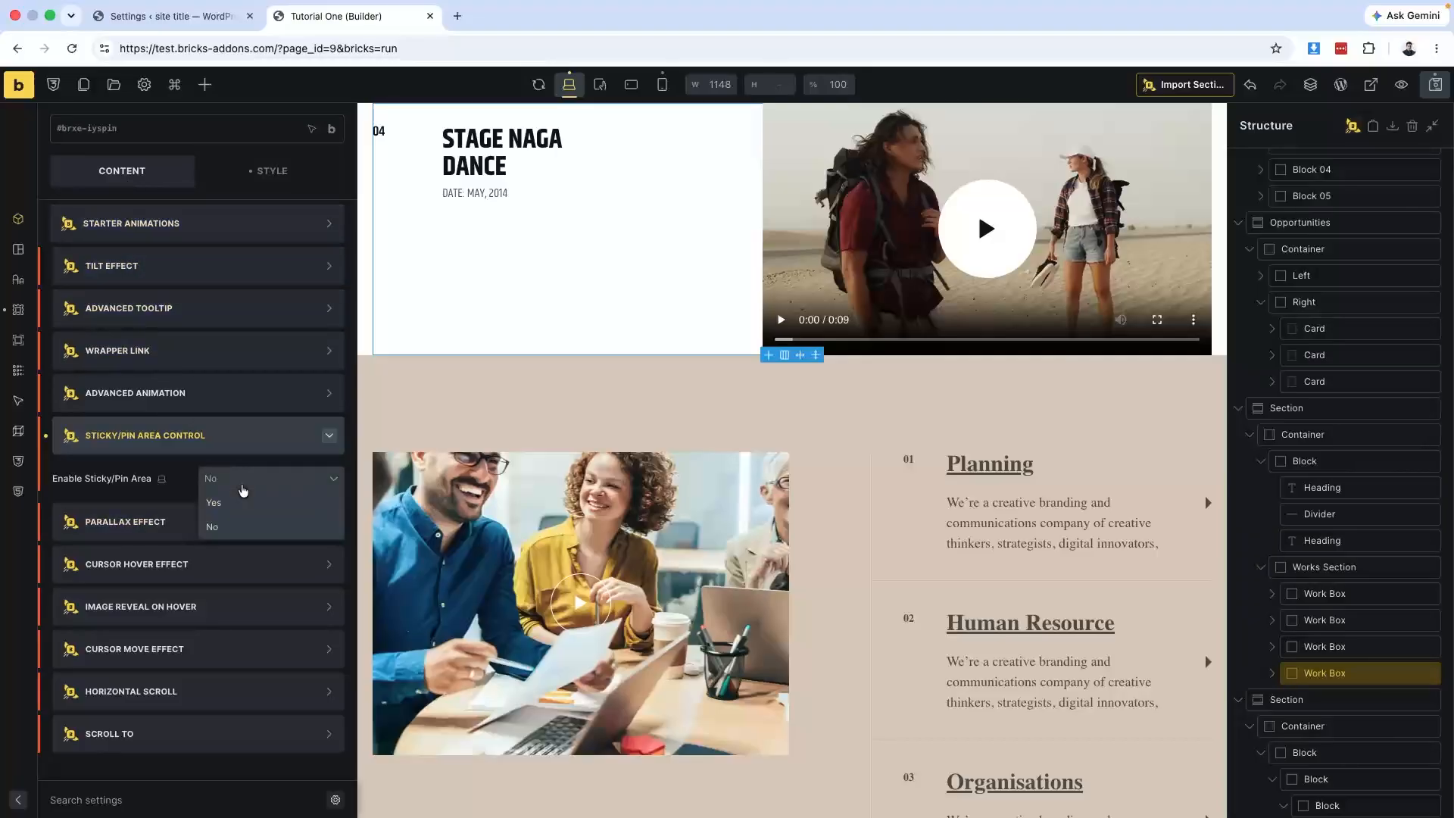
left_click(230, 505)
scroll(258, 509, "down", 2)
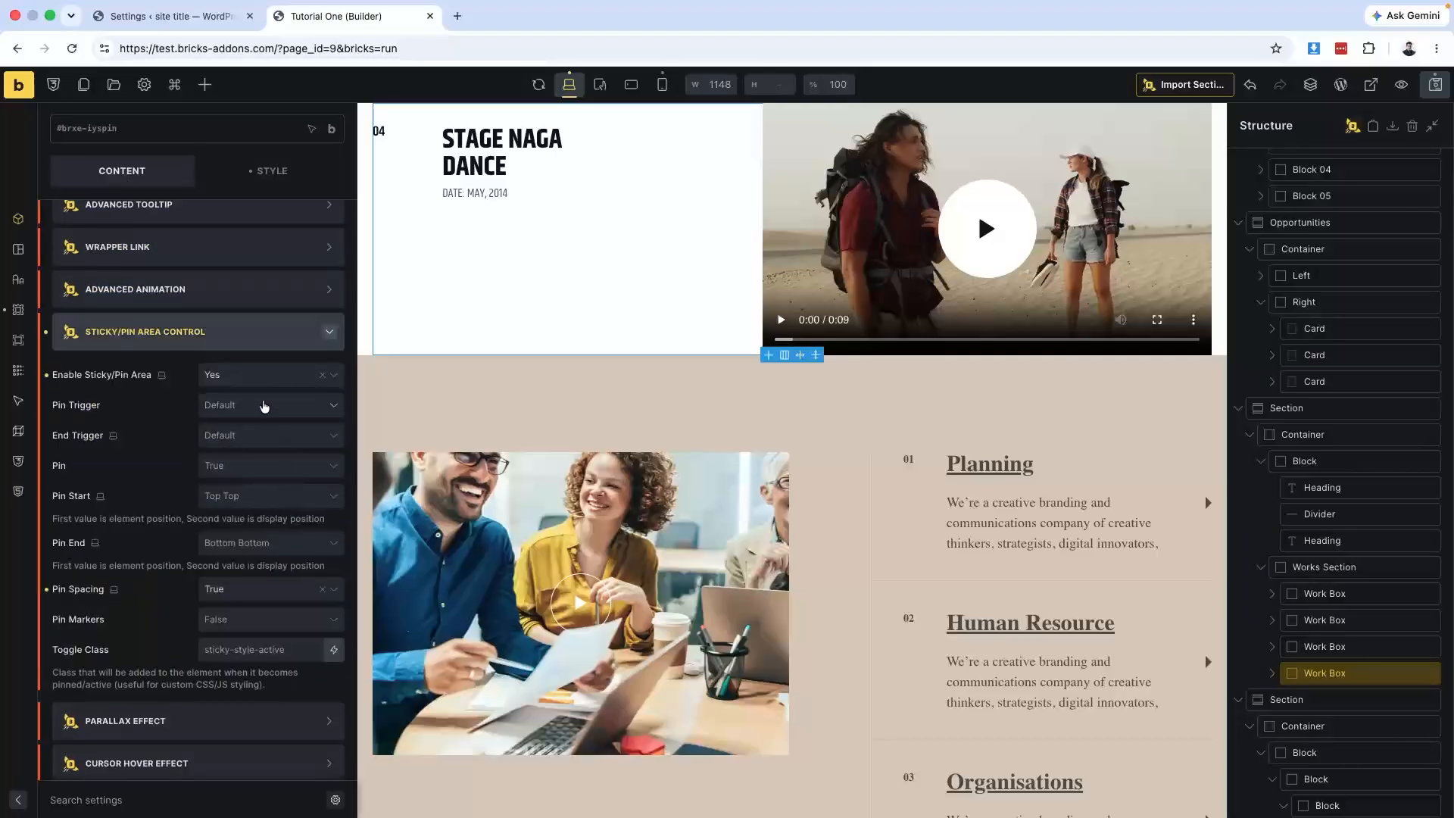
left_click(262, 407)
left_click(133, 400)
left_click(250, 435)
left_click(223, 489)
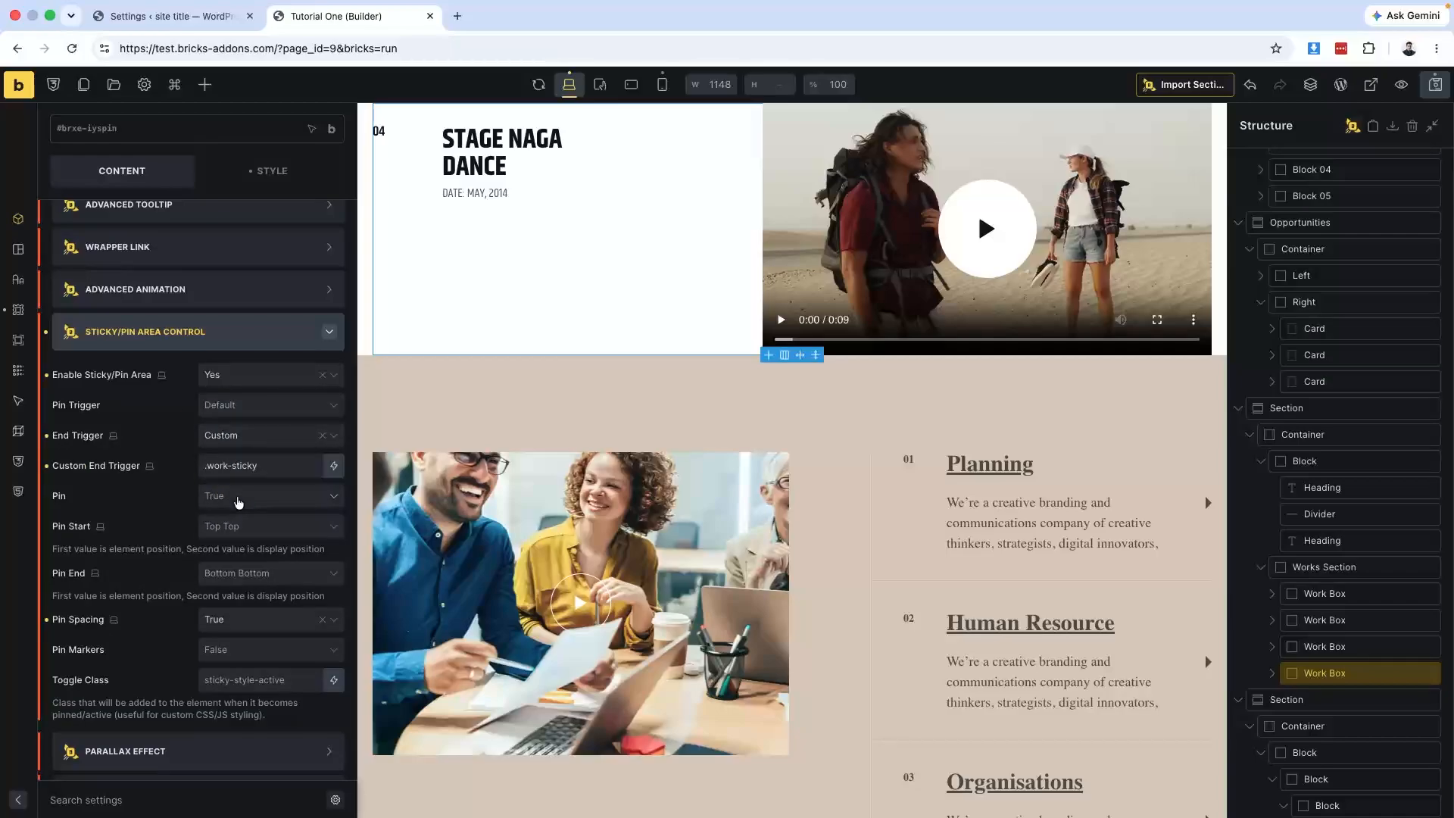
Set the fourth Work Box's Pin Start to Custom with top top+=300 as the Custom Pin Start, and save the page.
left_click(277, 533)
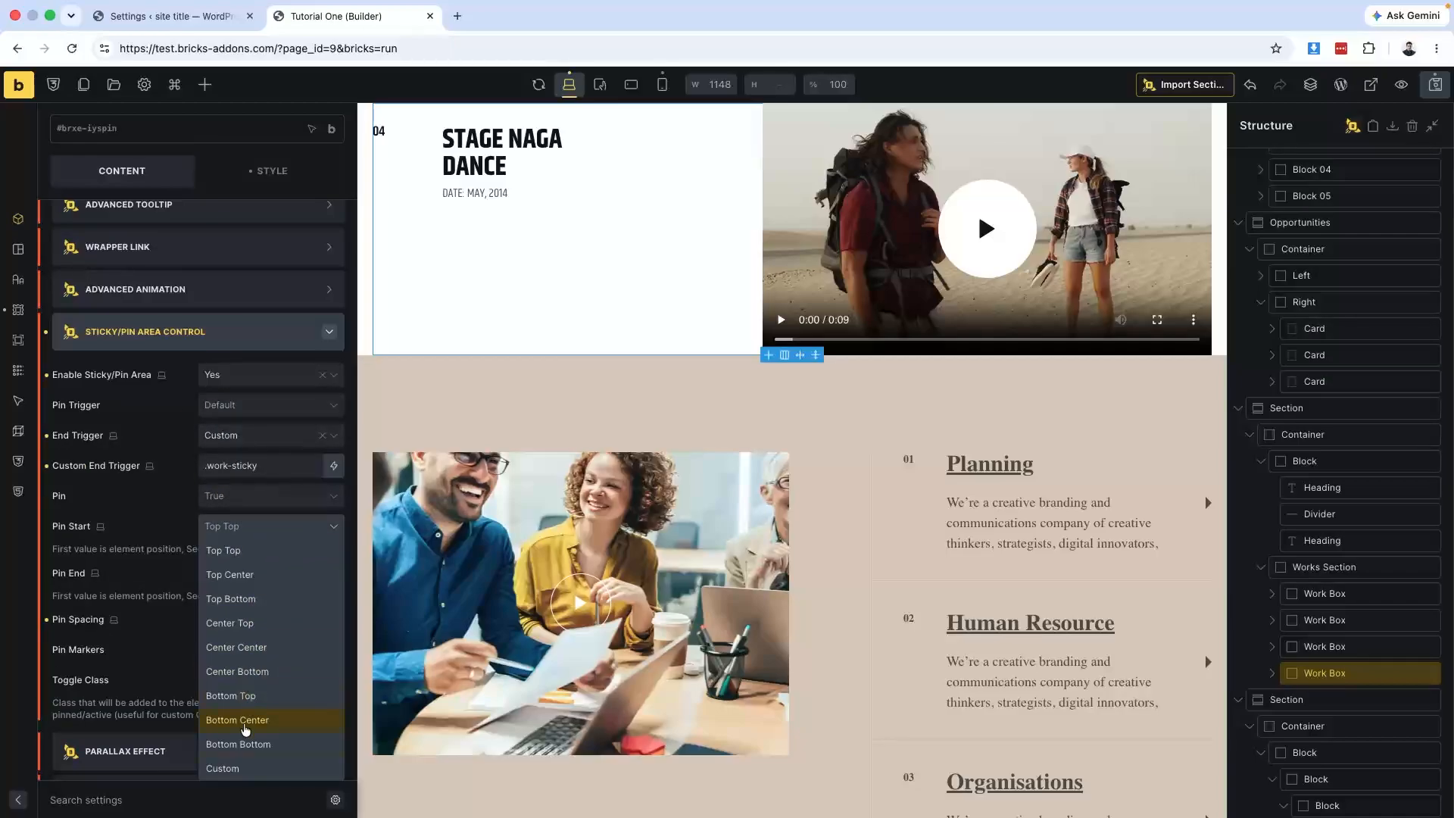
left_click(224, 769)
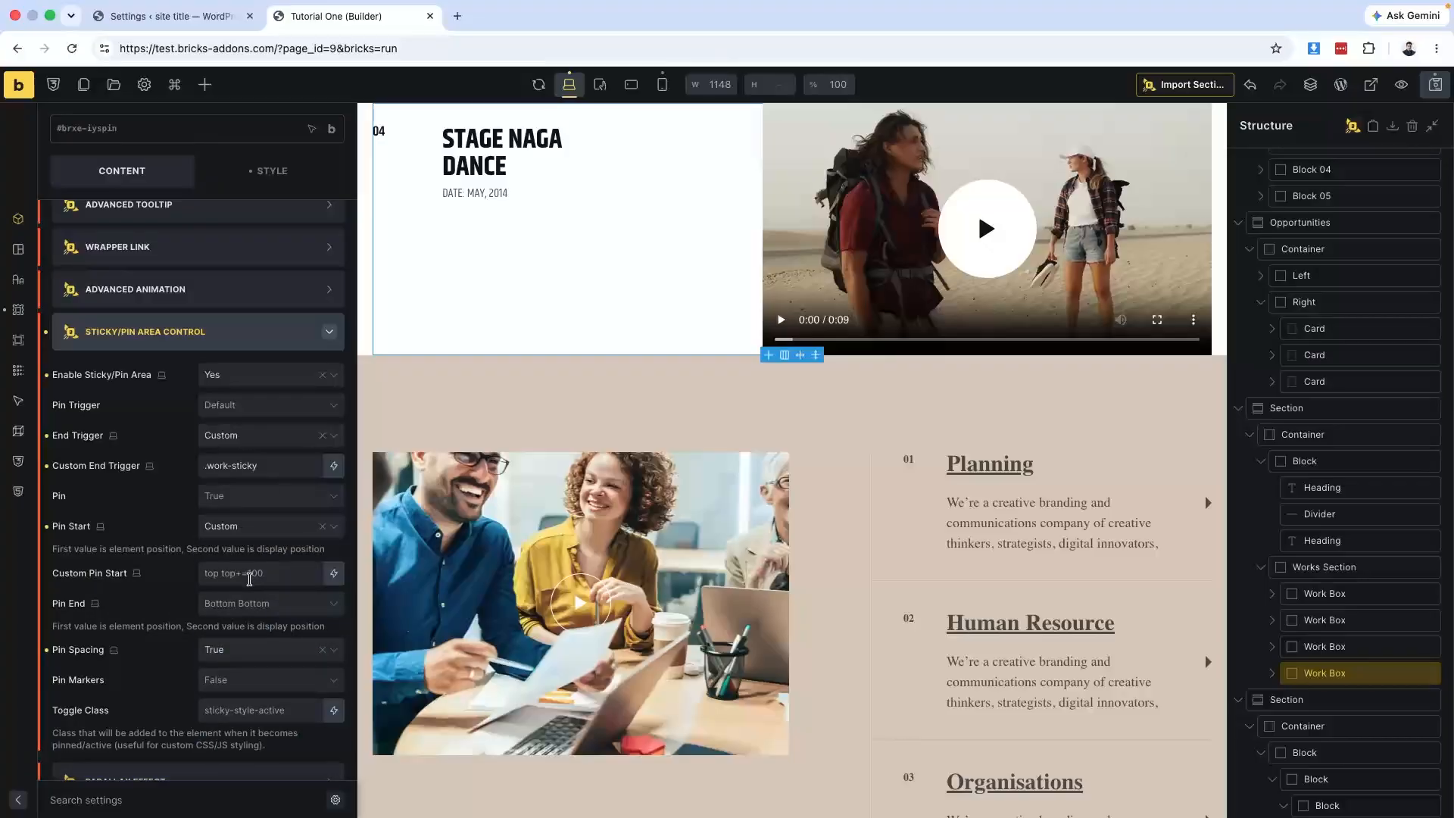
left_click(250, 574)
type("top")
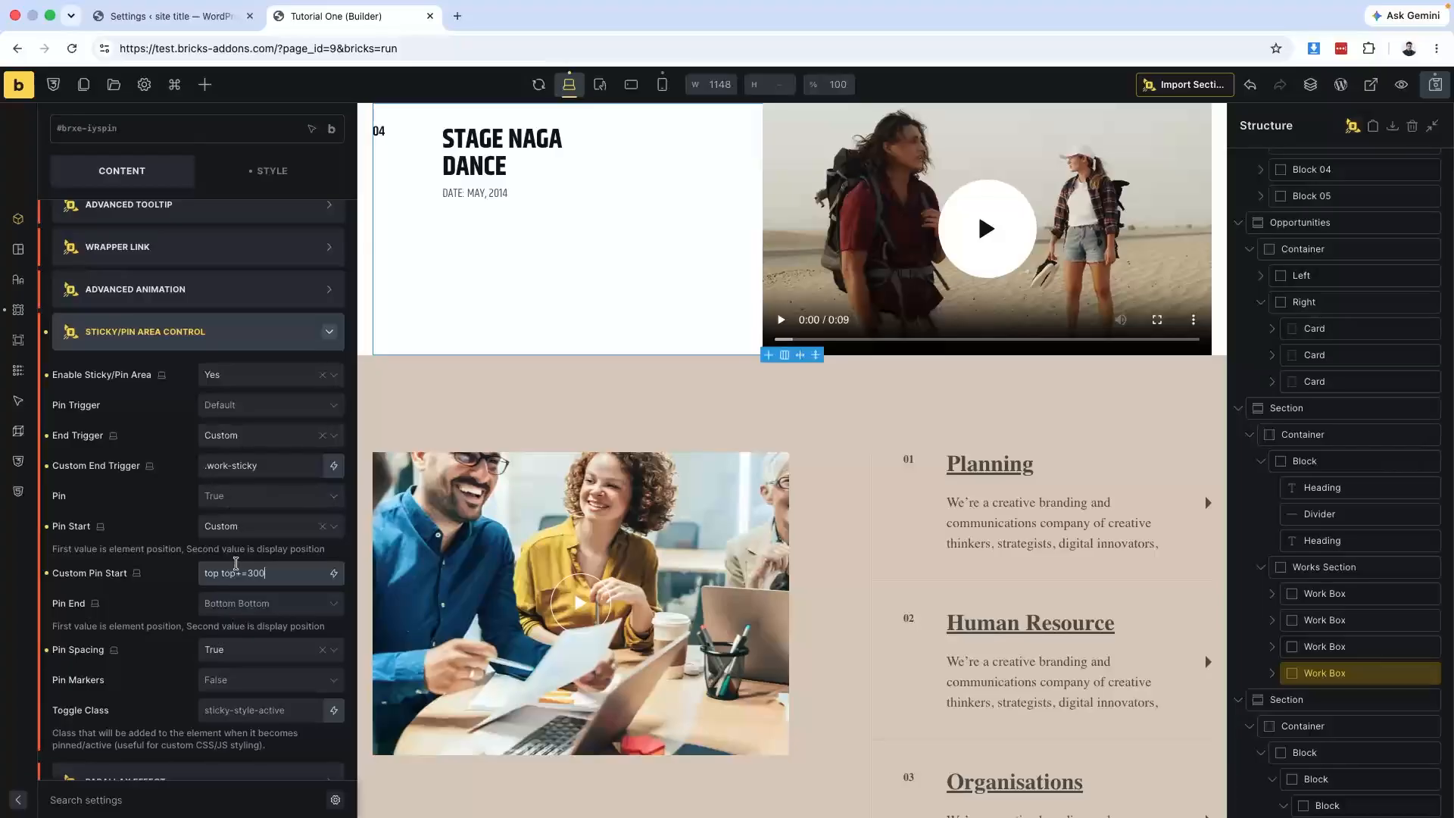
type("top+=200")
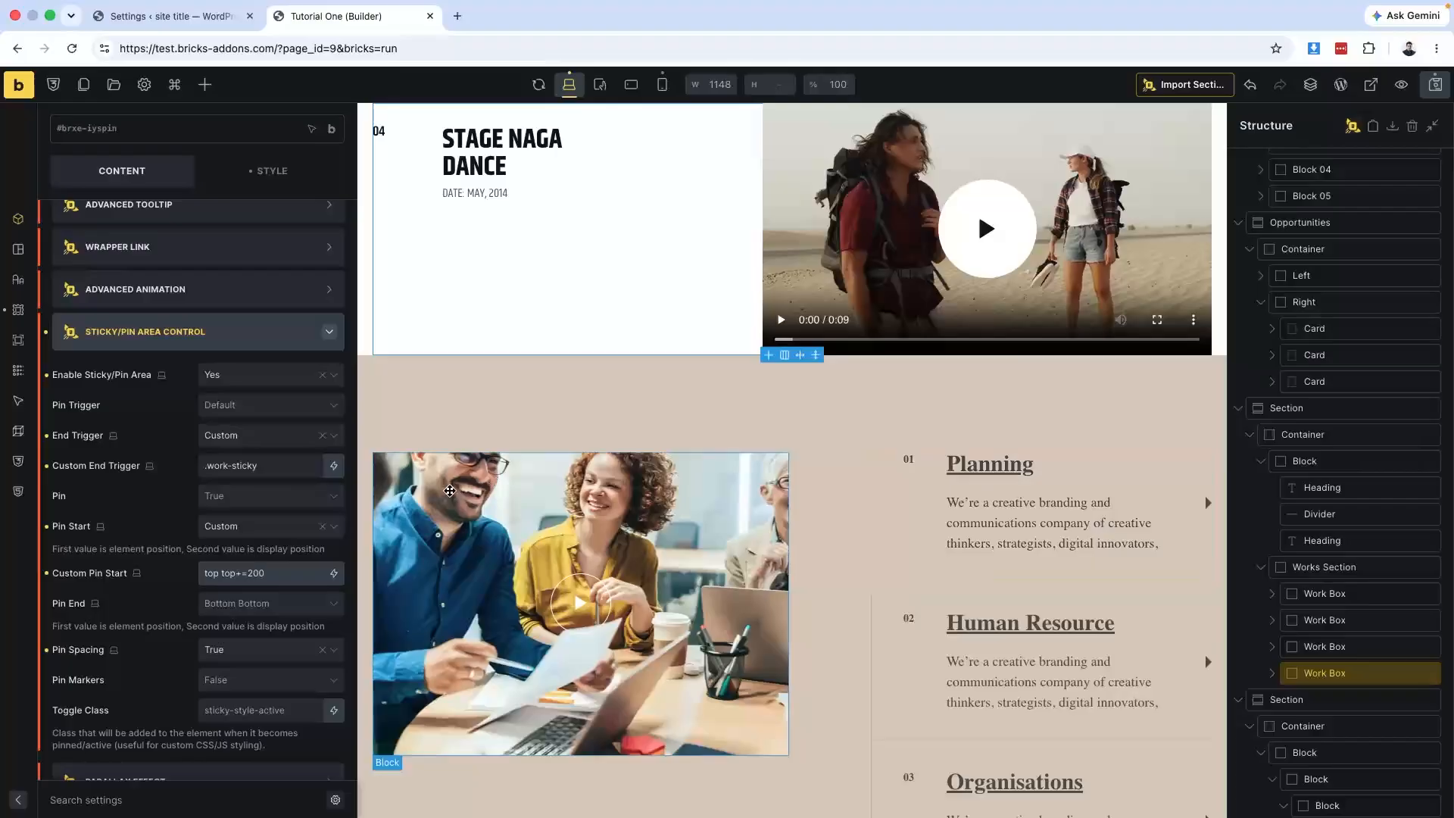
type("00")
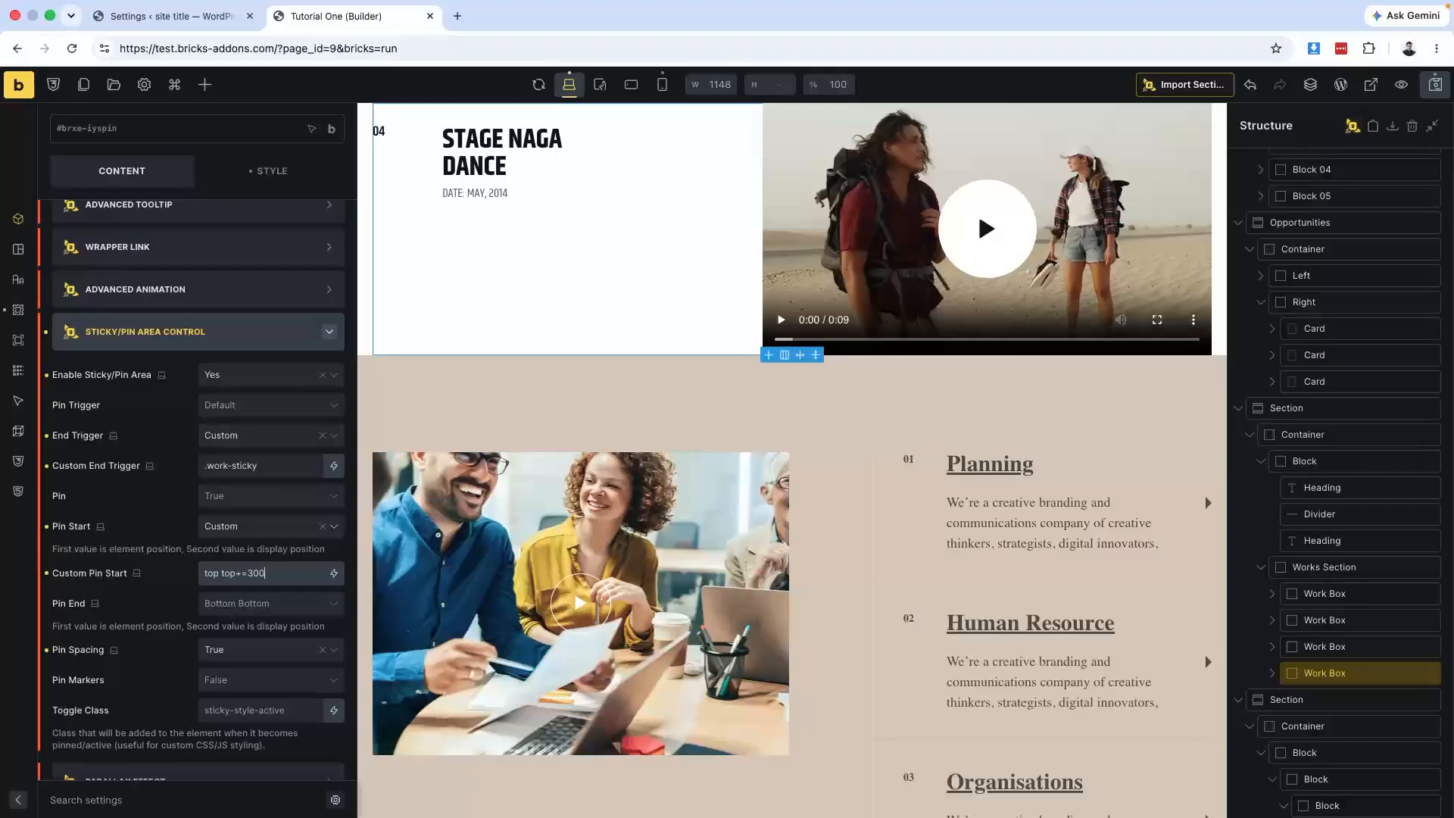
left_click(1435, 84)
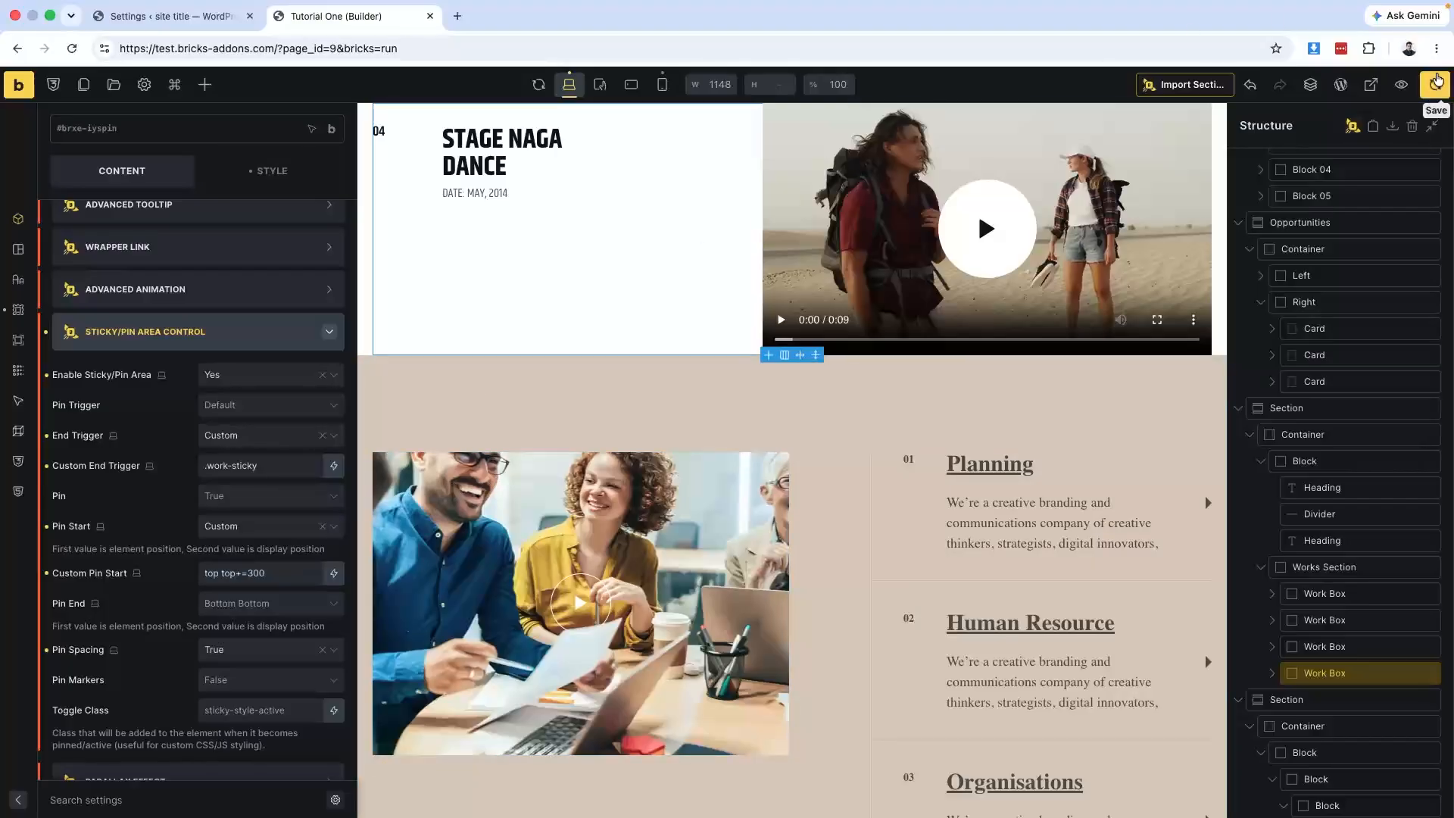
Switch to the live page, reload it and check how the four Work Boxes pin and stack while scrolling.
key("ctrl+Right")
key("super+r")
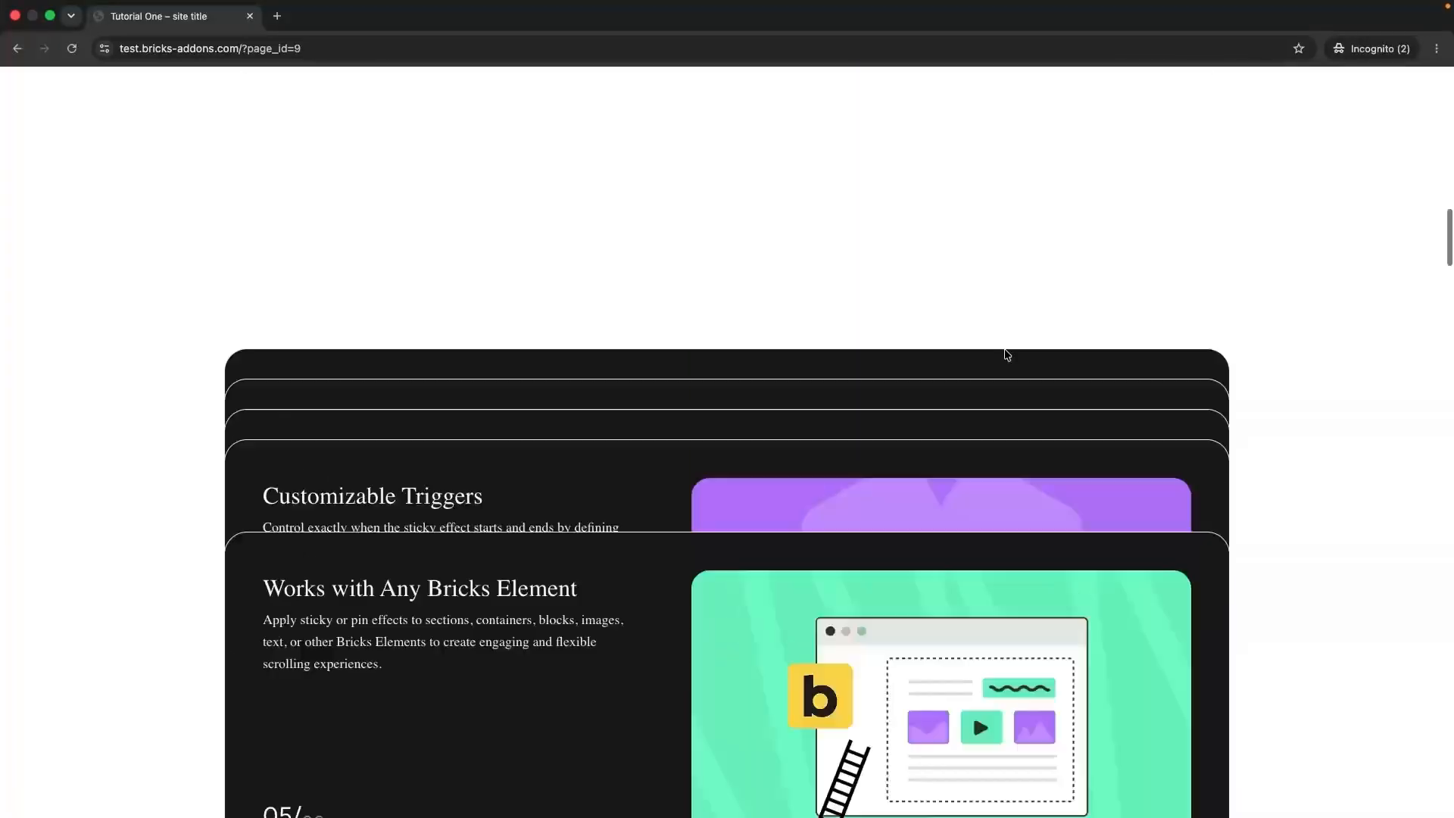
scroll(1004, 350, "down", 6)
scroll(1005, 354, "down", 3)
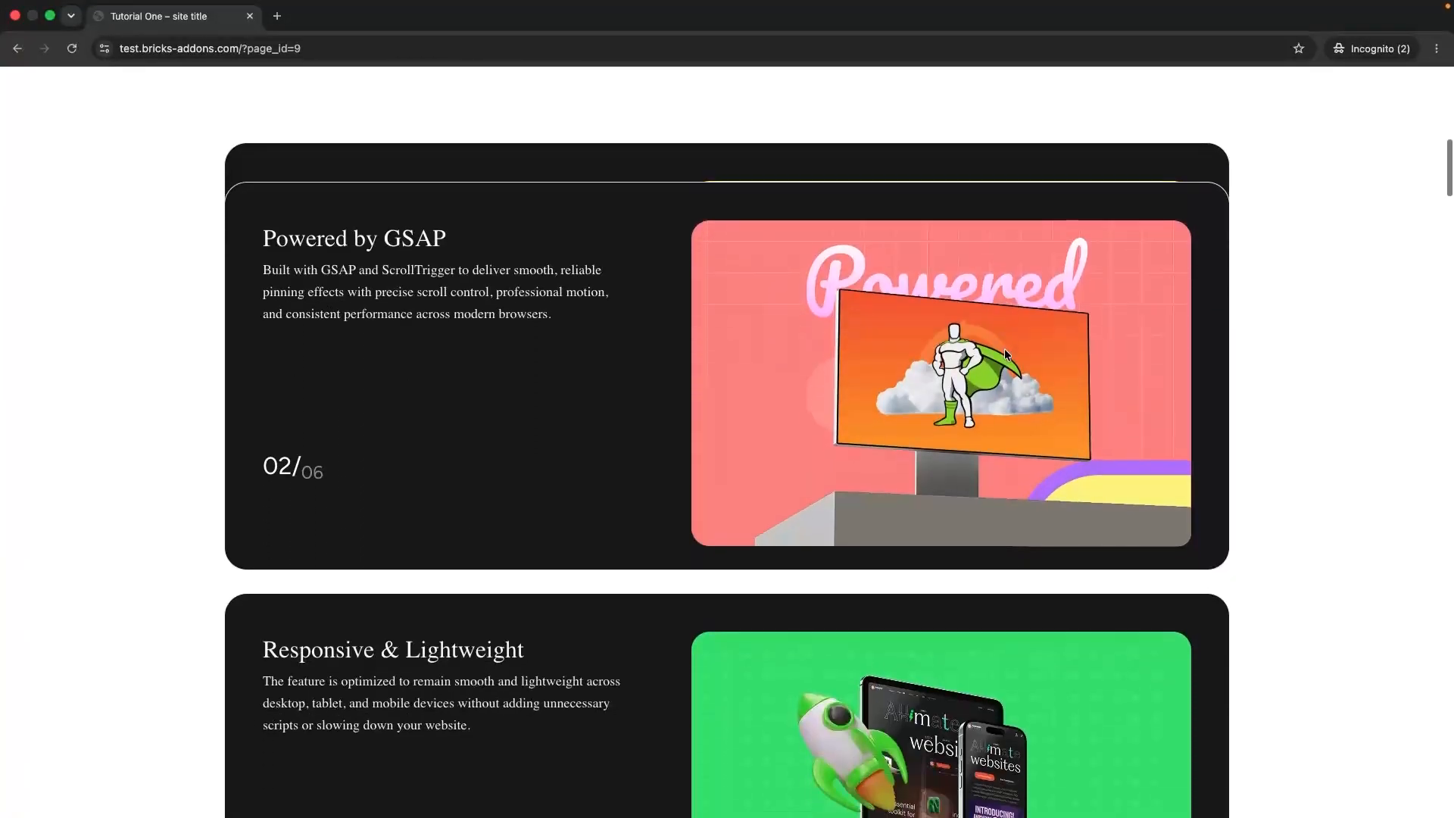
scroll(1006, 355, "down", 10)
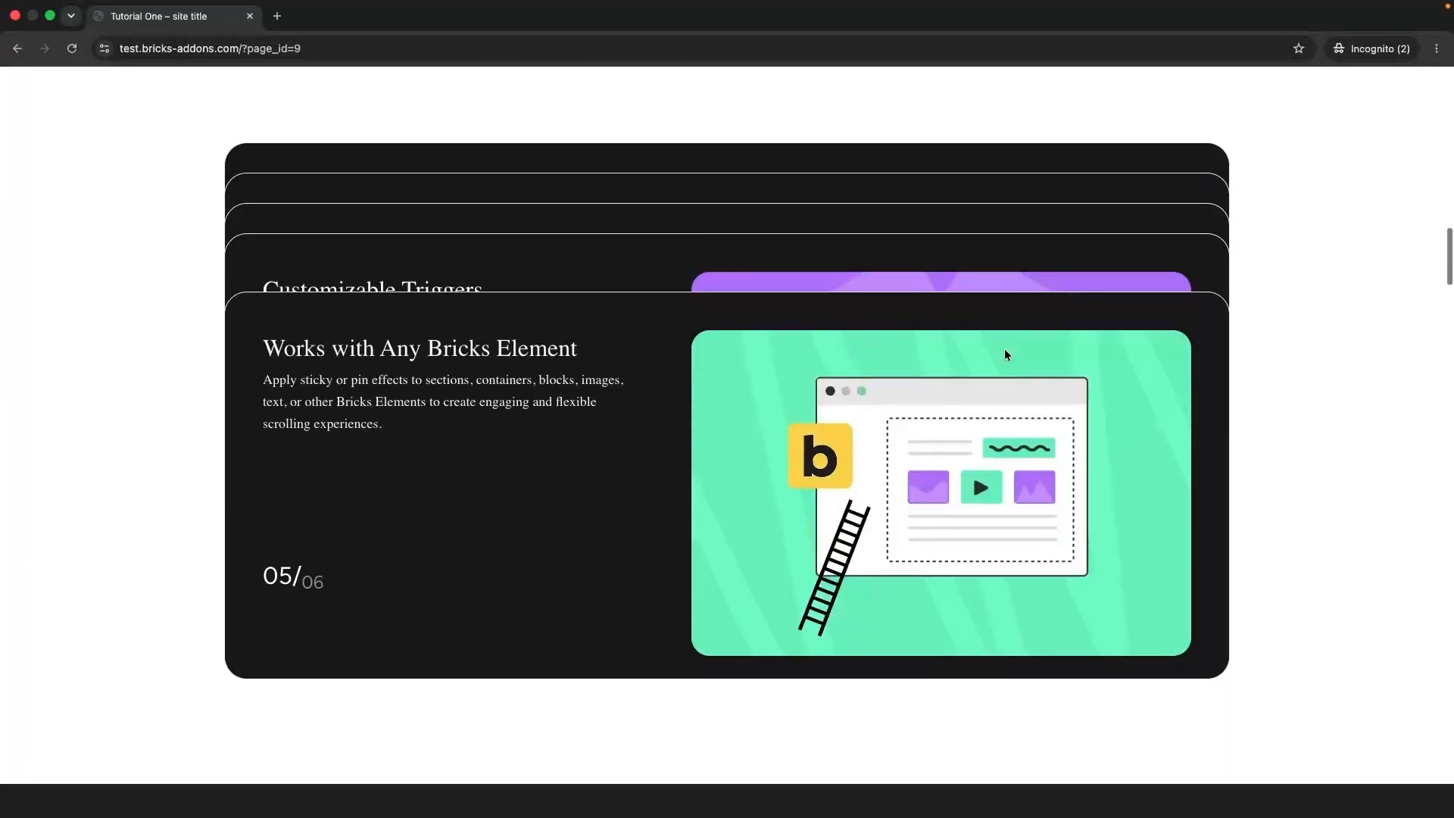
scroll(1005, 354, "down", 10)
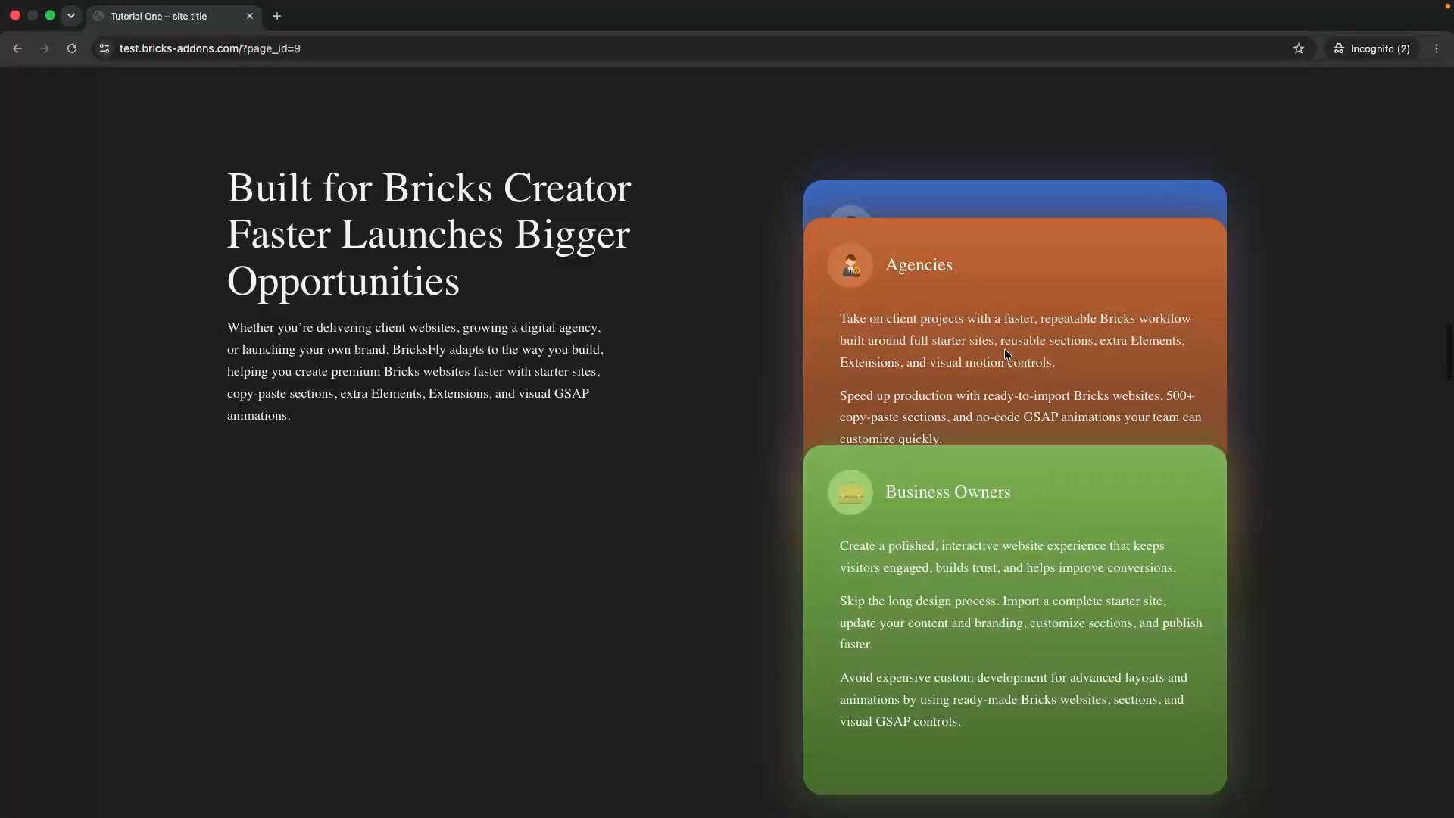
scroll(1006, 355, "down", 12)
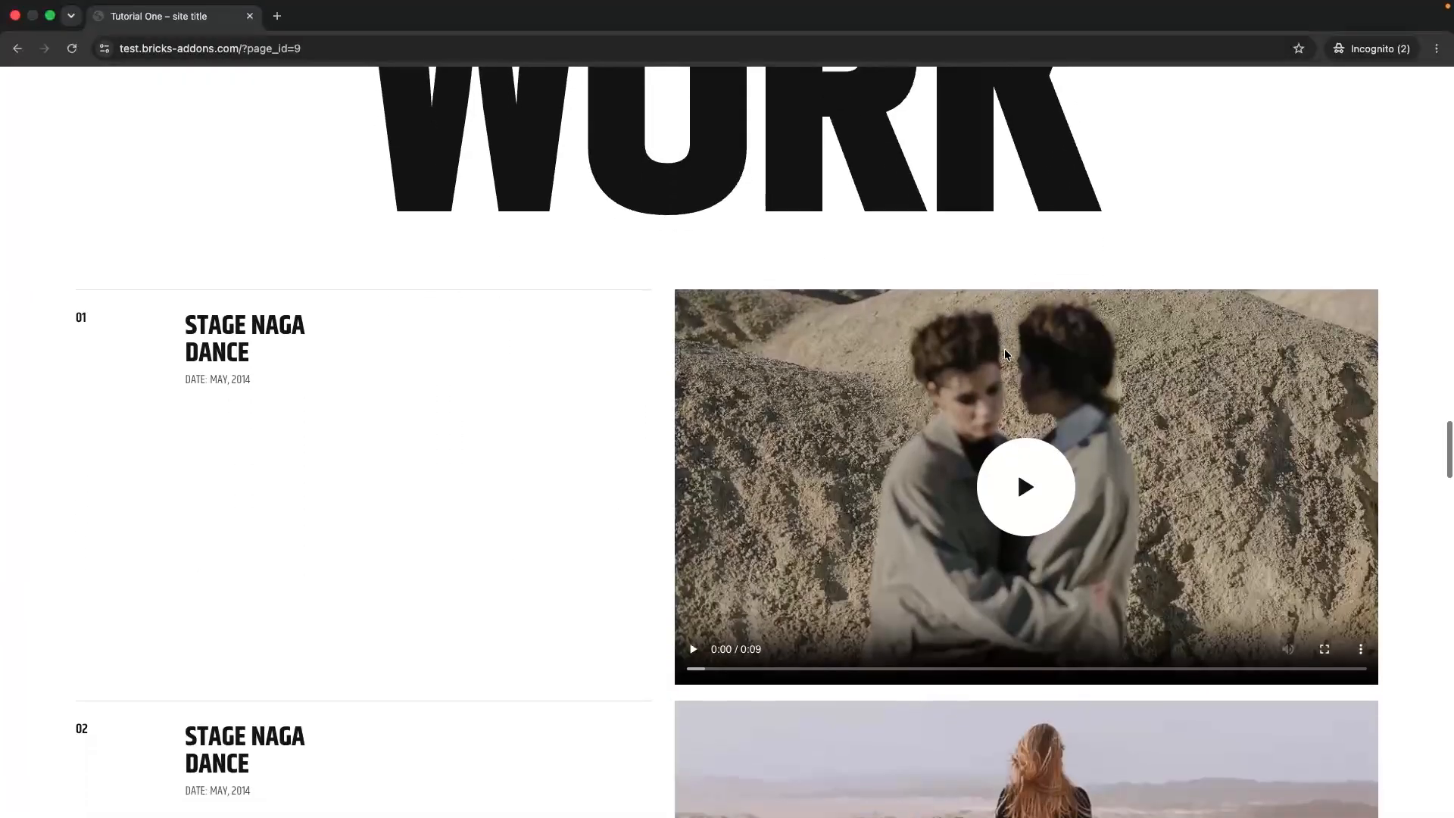
scroll(1005, 352, "down", 12)
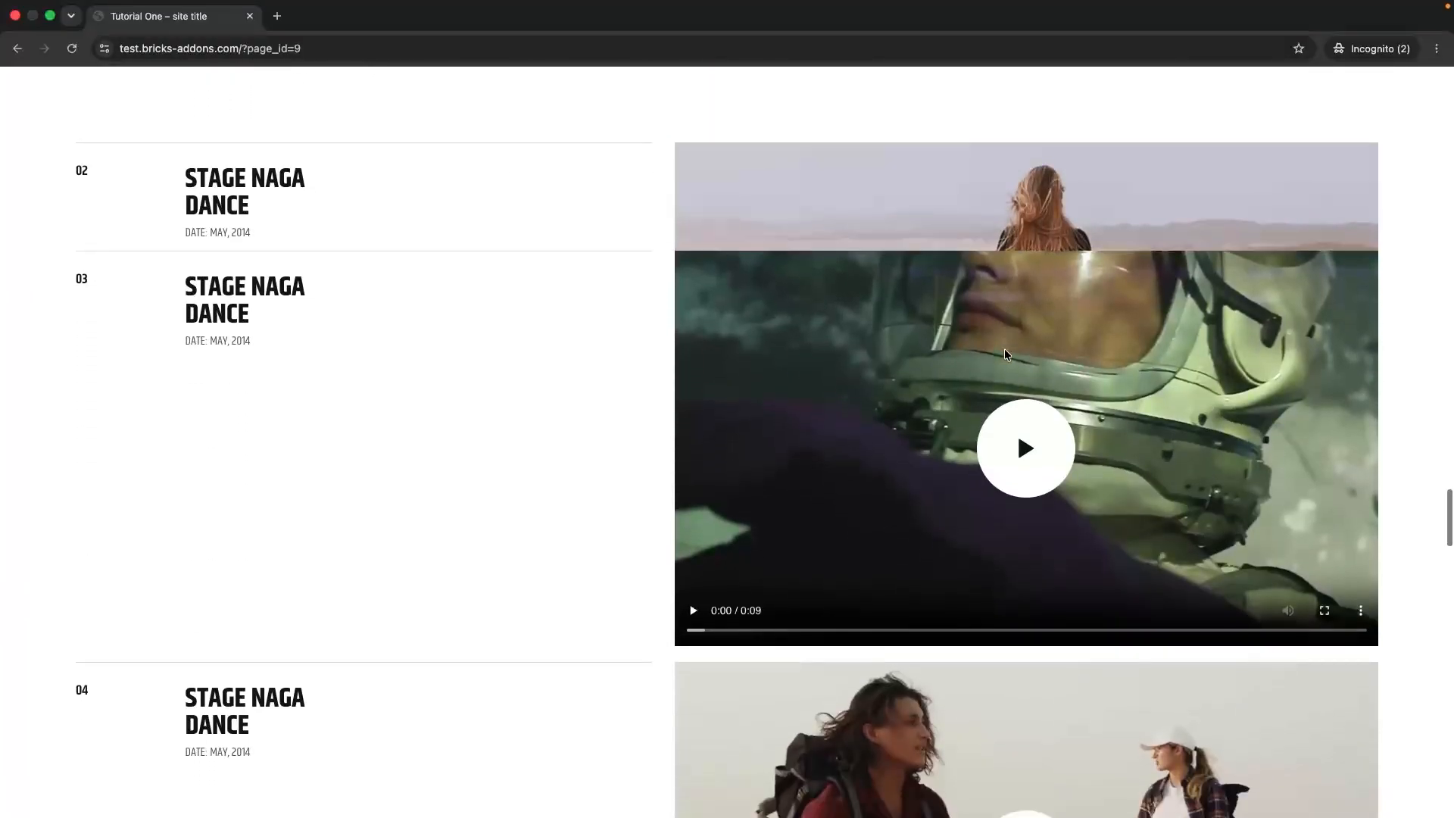
scroll(1005, 354, "up", 10)
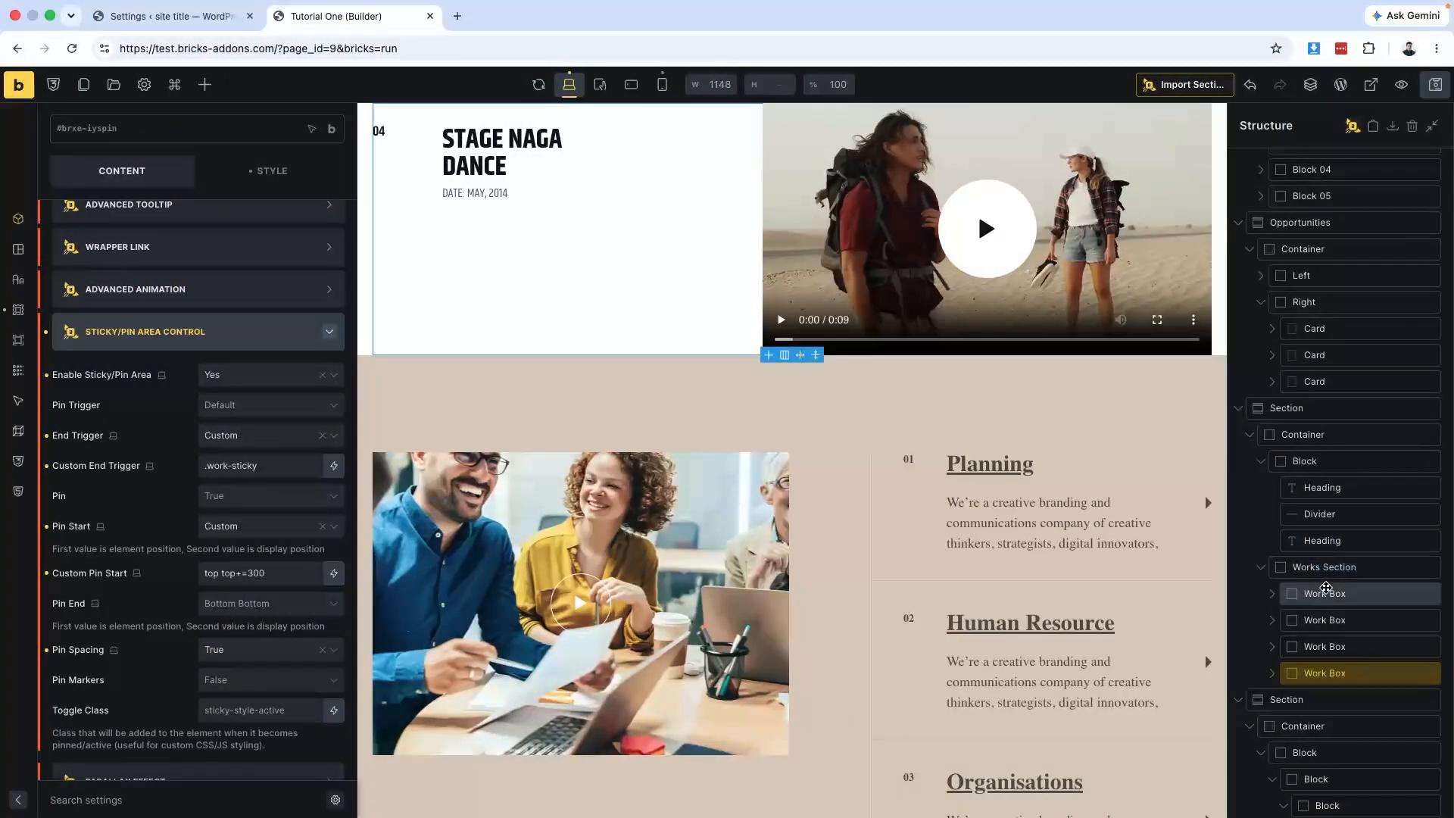
Return to the builder and correct the first Work Box's Custom End Trigger to .work-sticky.
left_click(1317, 593)
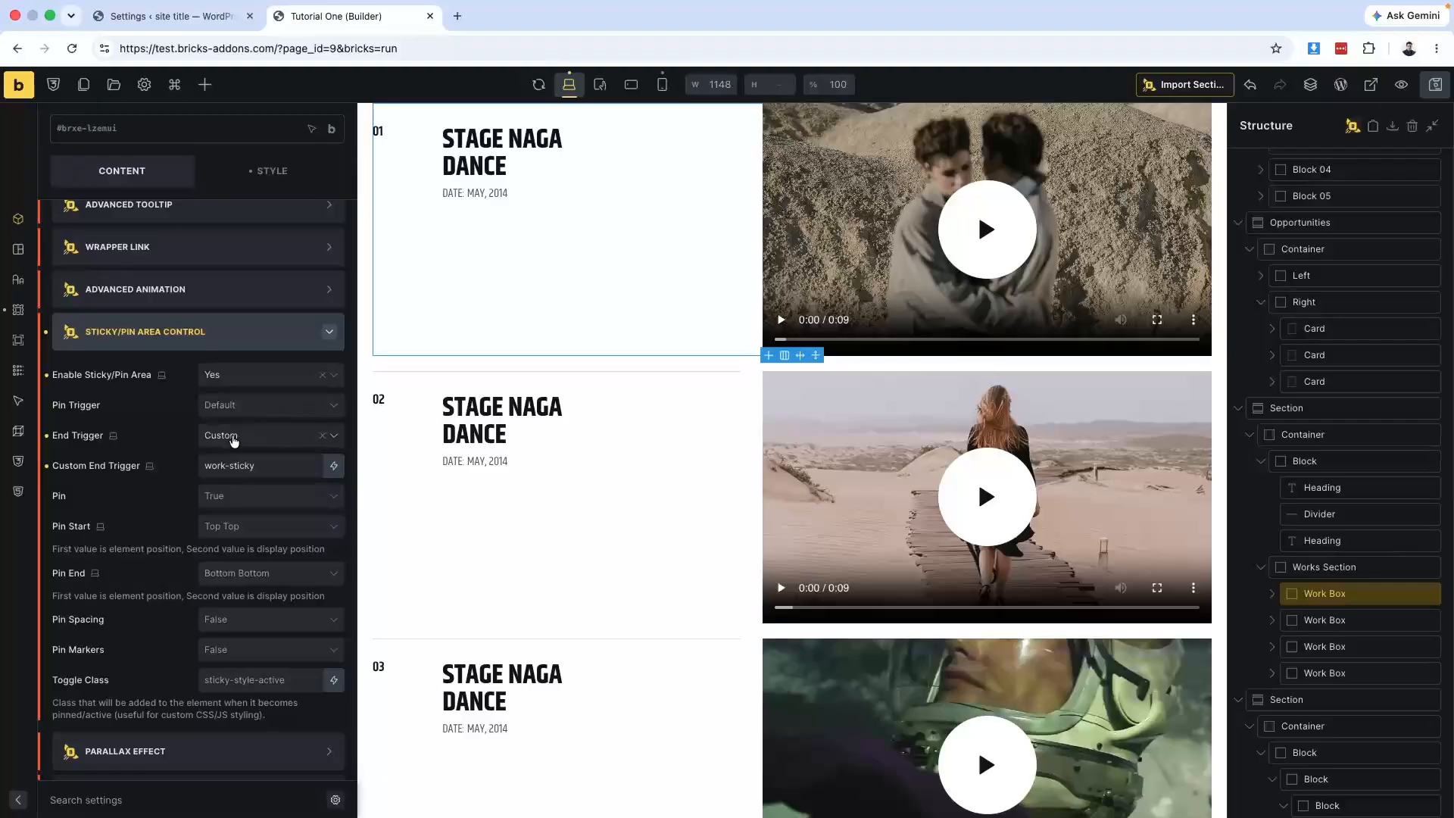
left_click(205, 465)
type(".")
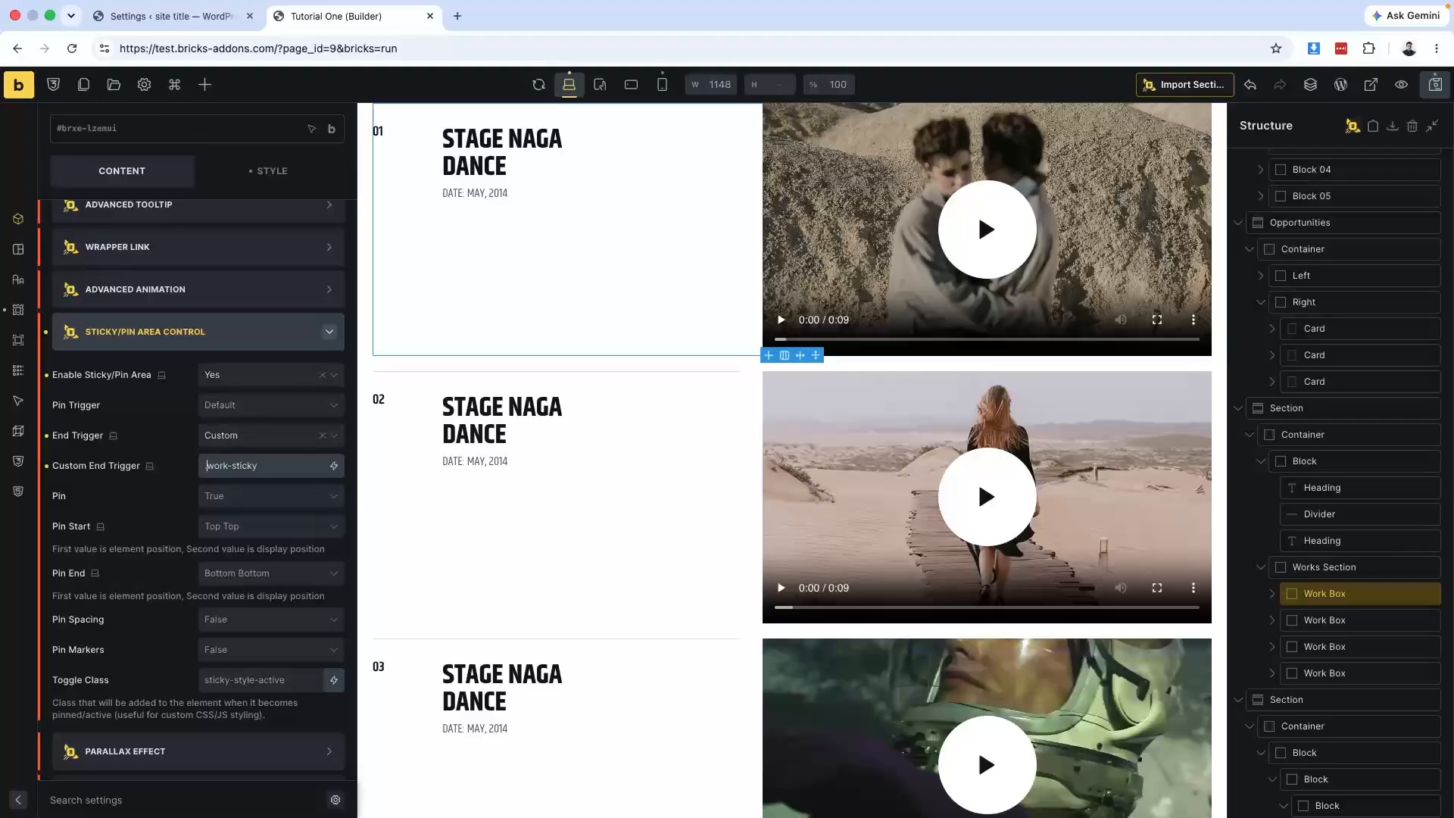
left_click(290, 528)
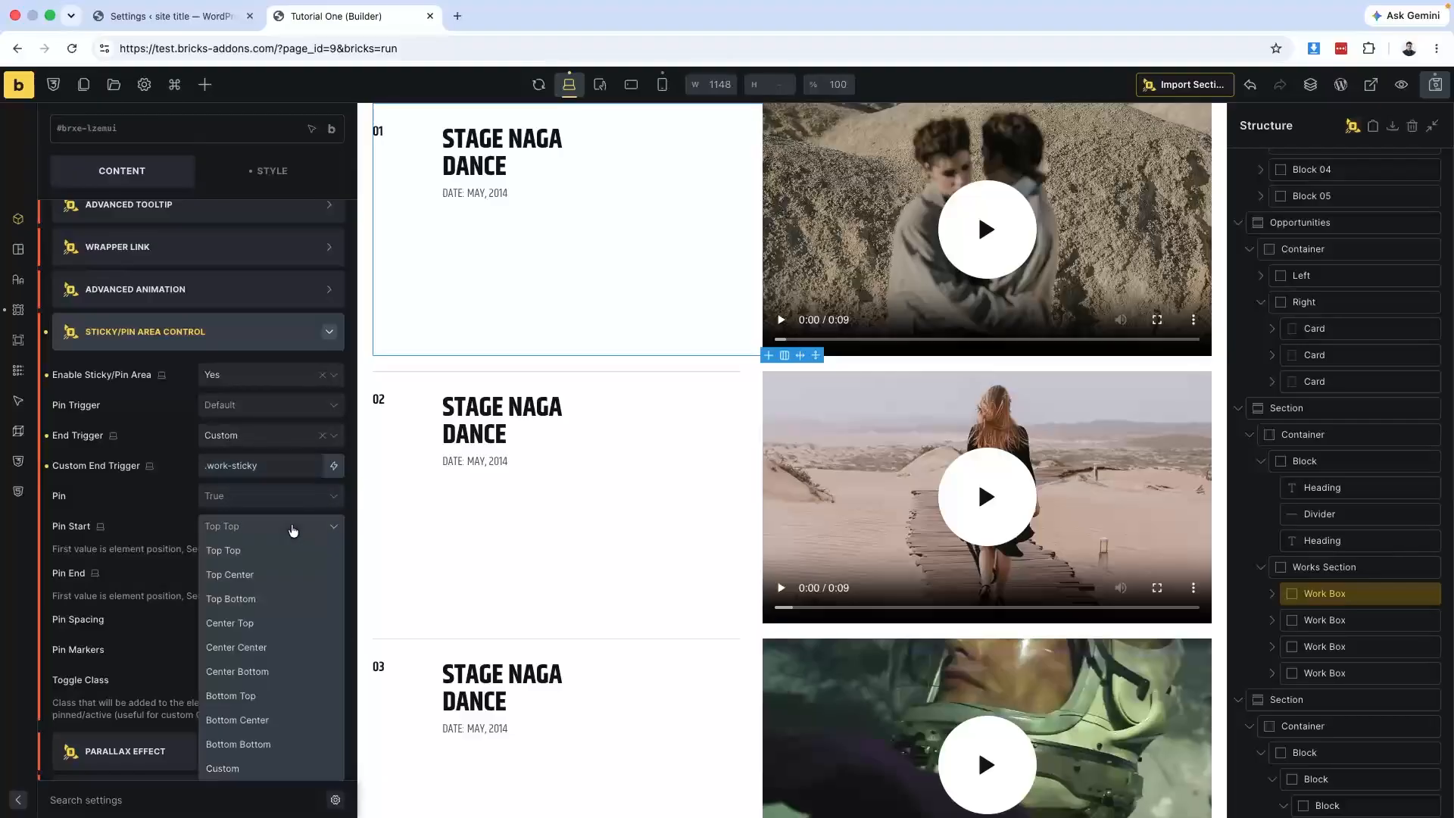
Review the sticky settings of the second, third and fourth Work Boxes and save the page.
left_click(1325, 620)
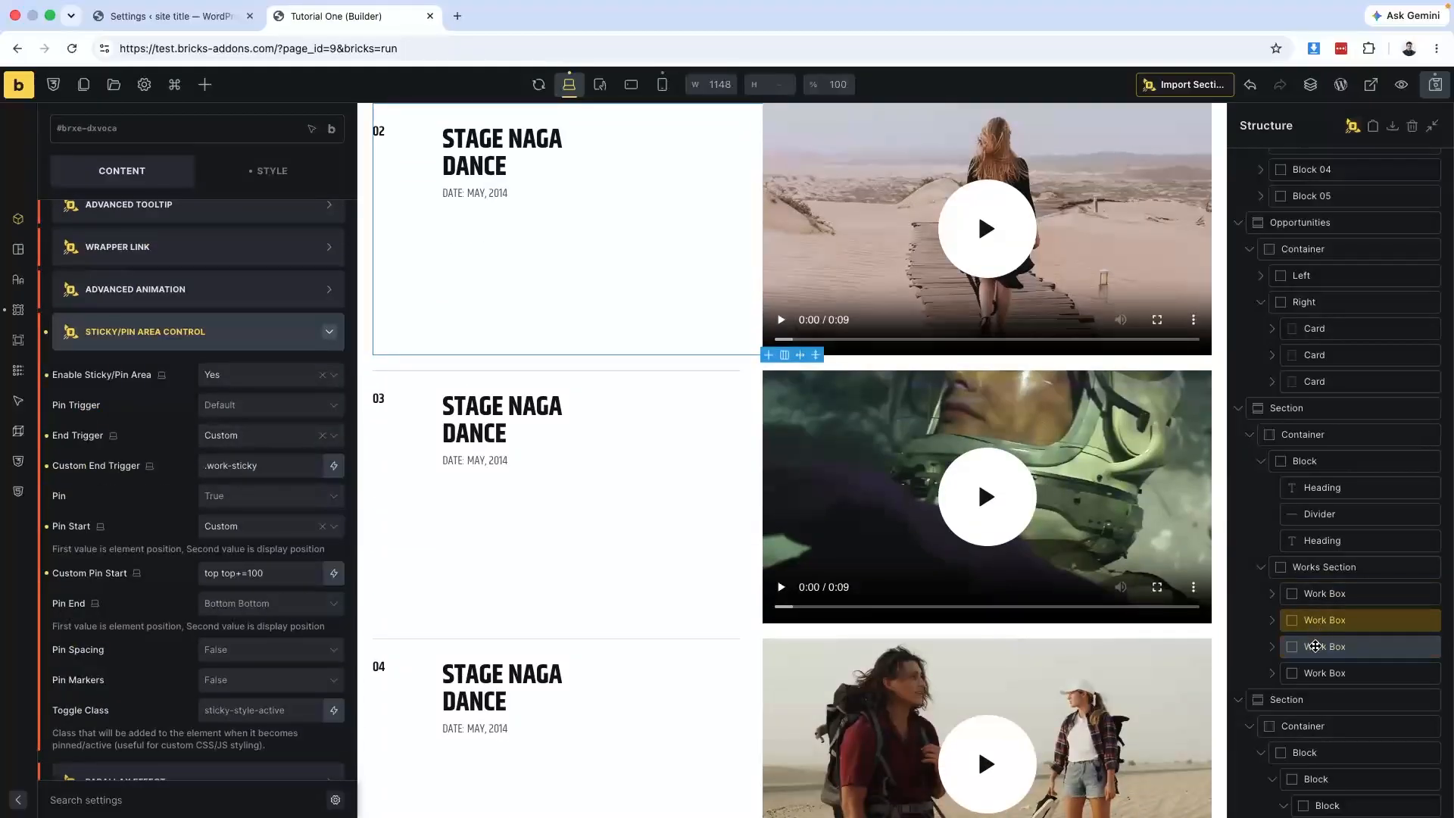
left_click(1315, 646)
left_click(1315, 672)
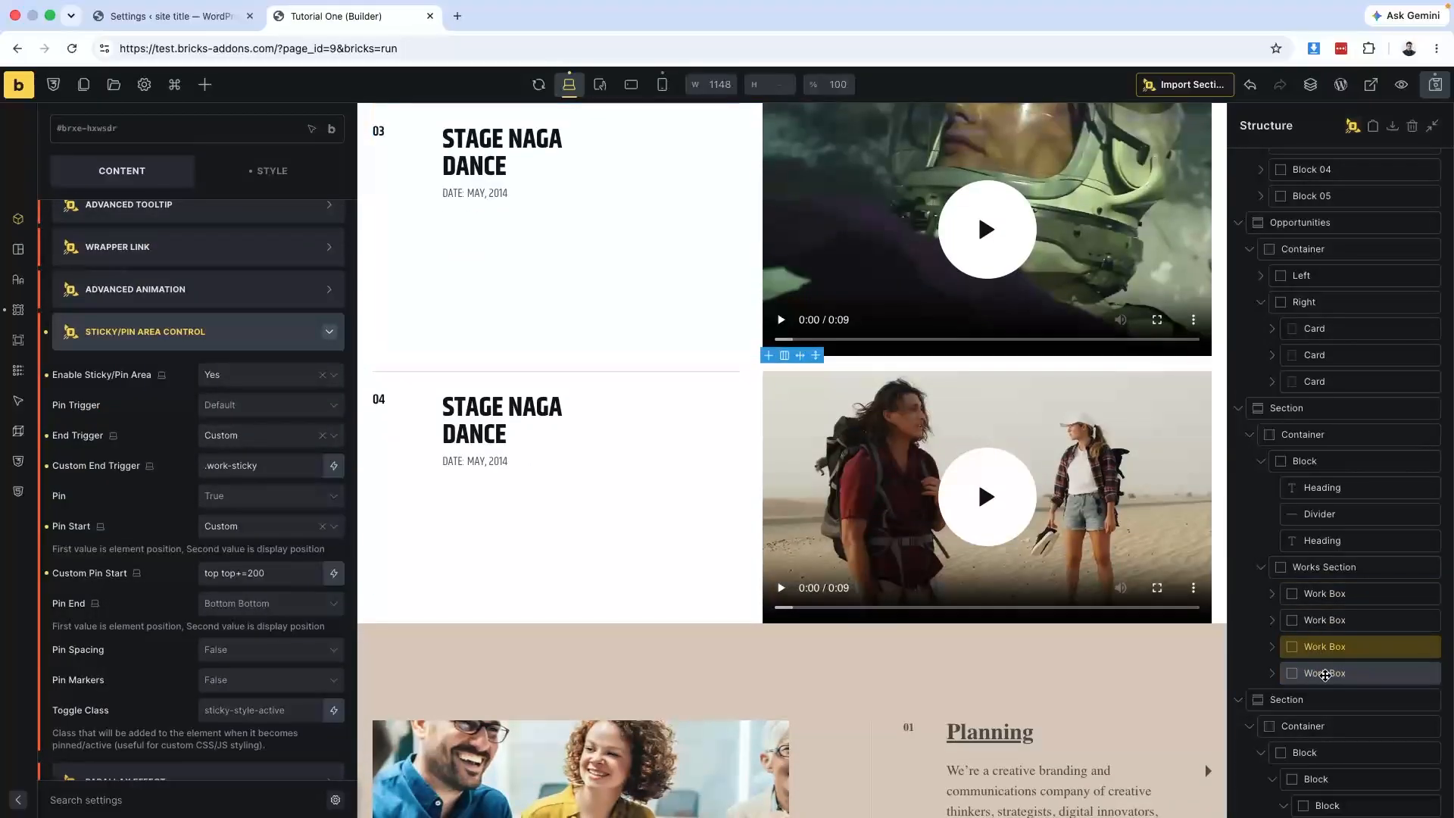
left_click(1437, 82)
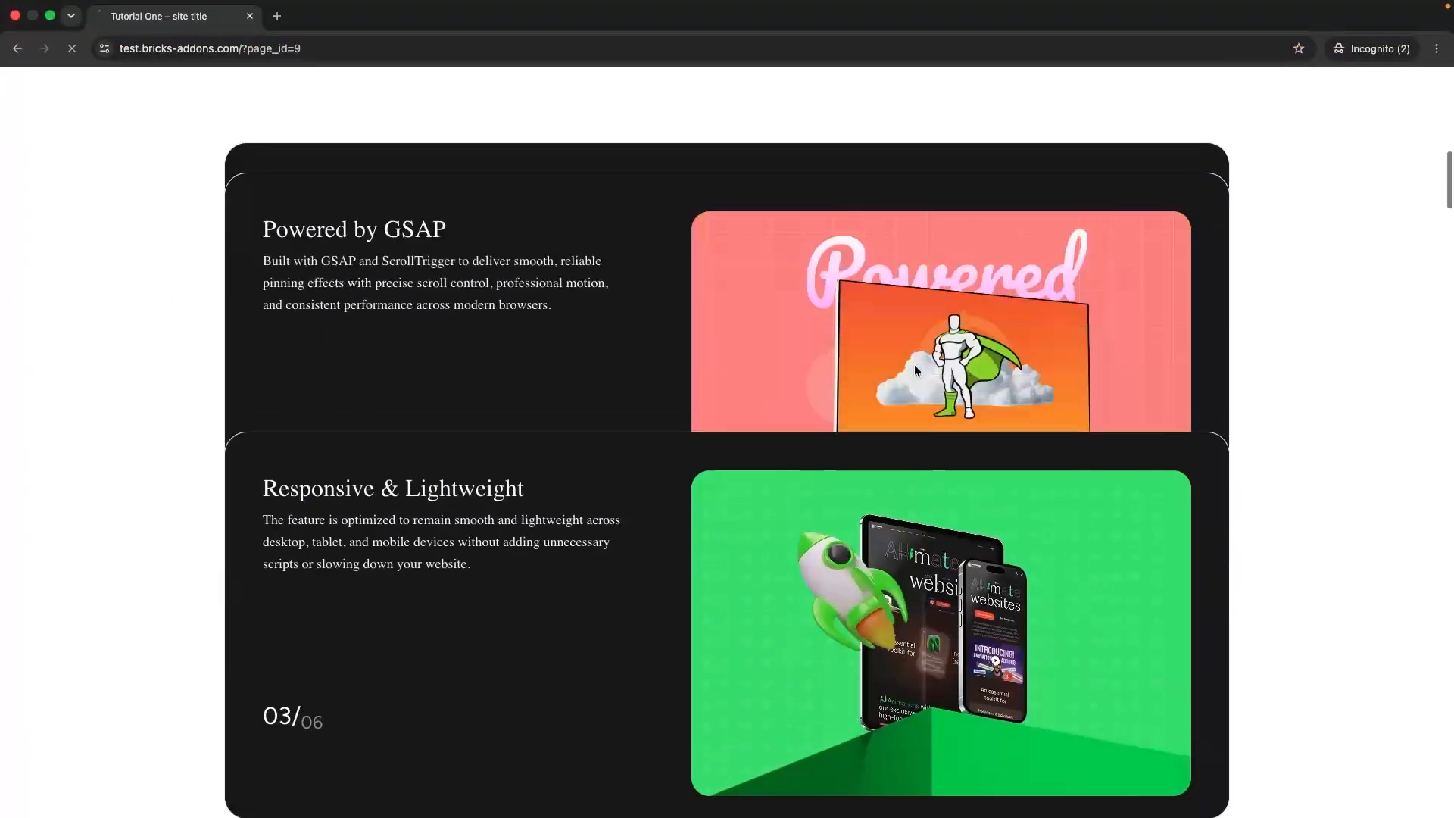
Examine the reloaded live page to check the Work Boxes' stacking and the WORK heading's behaviour above them.
scroll(915, 365, "up", 5)
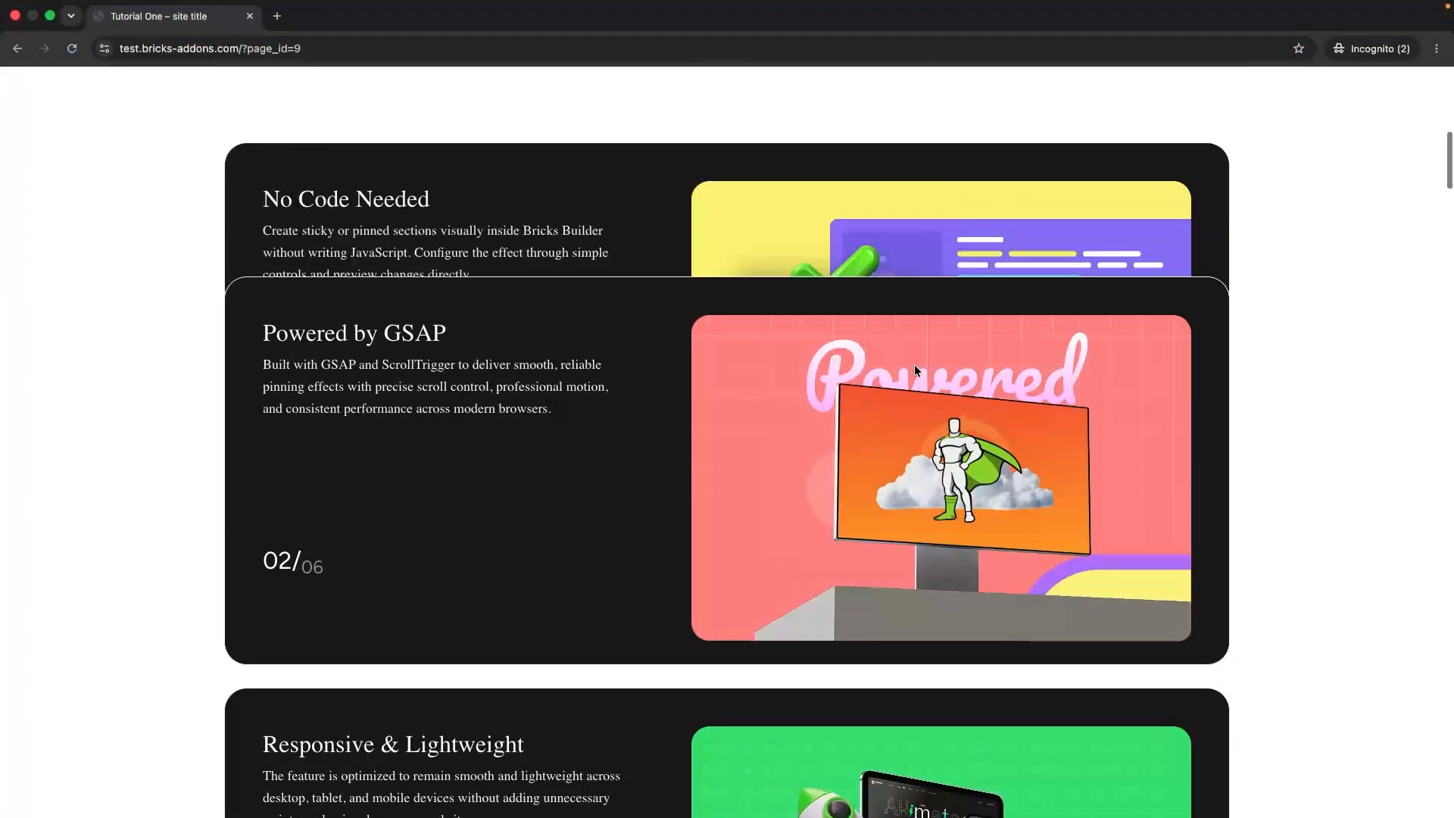
scroll(915, 365, "down", 10)
scroll(915, 371, "down", 15)
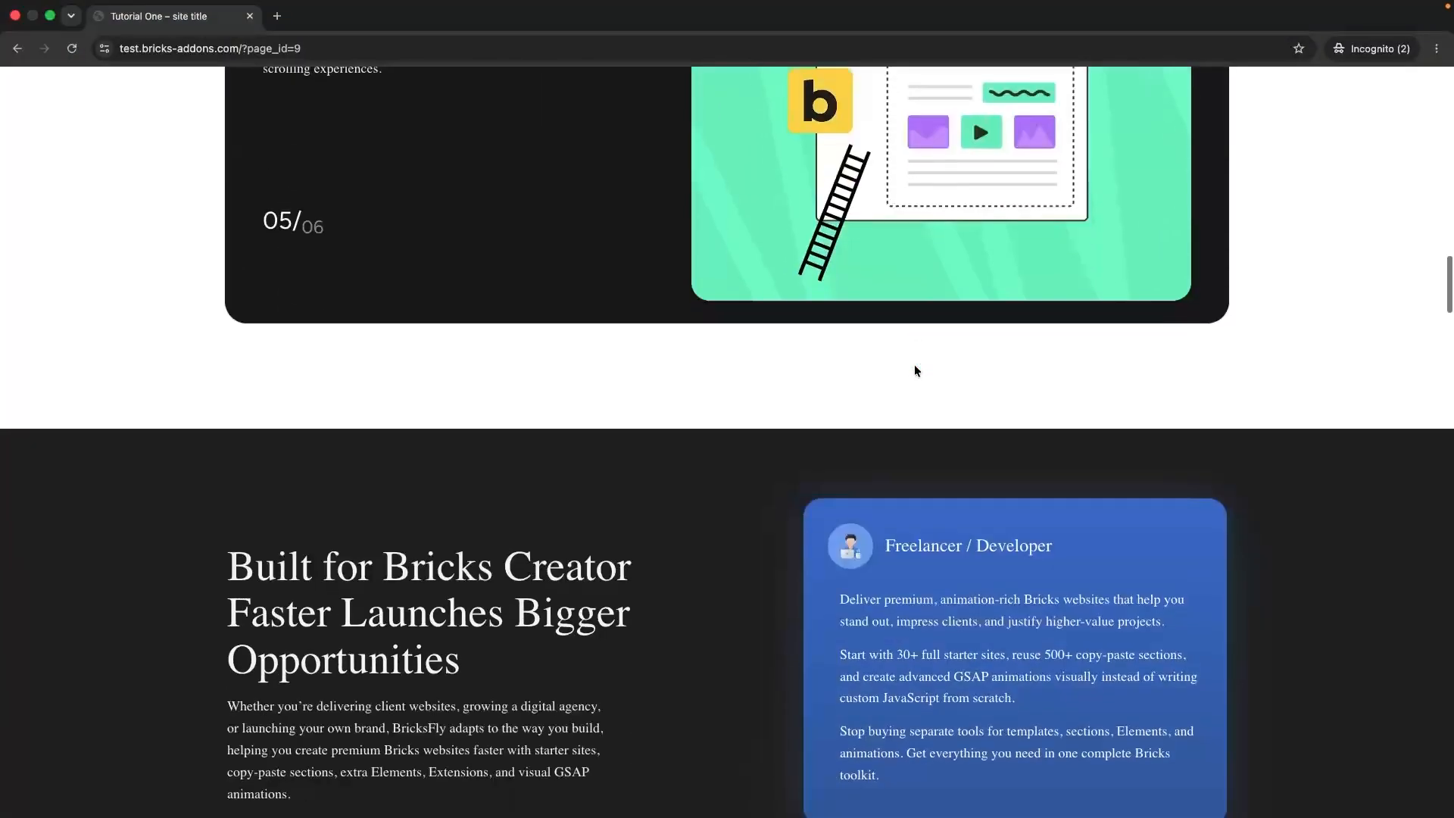
scroll(914, 370, "down", 7)
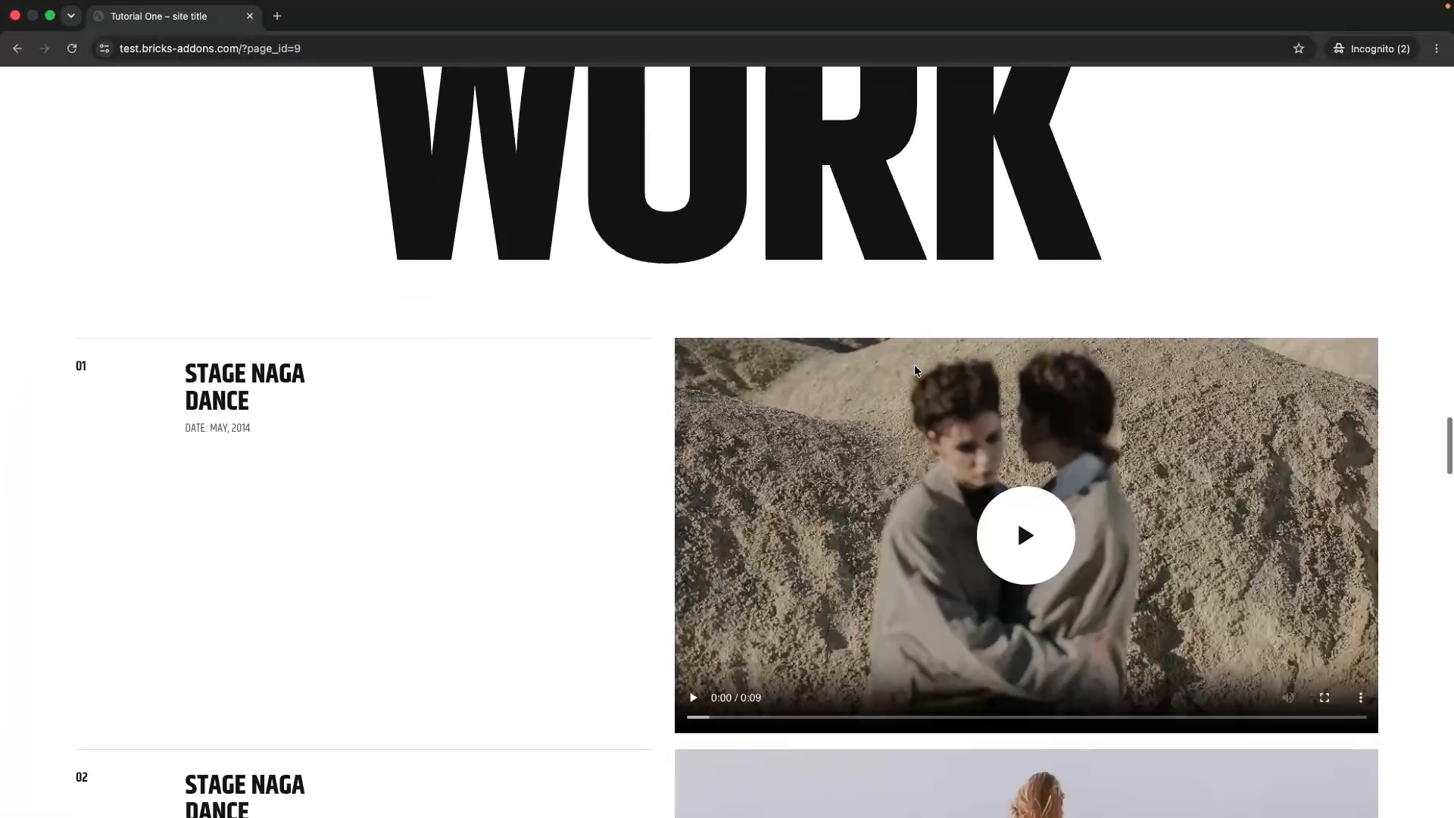
scroll(915, 369, "down", 10)
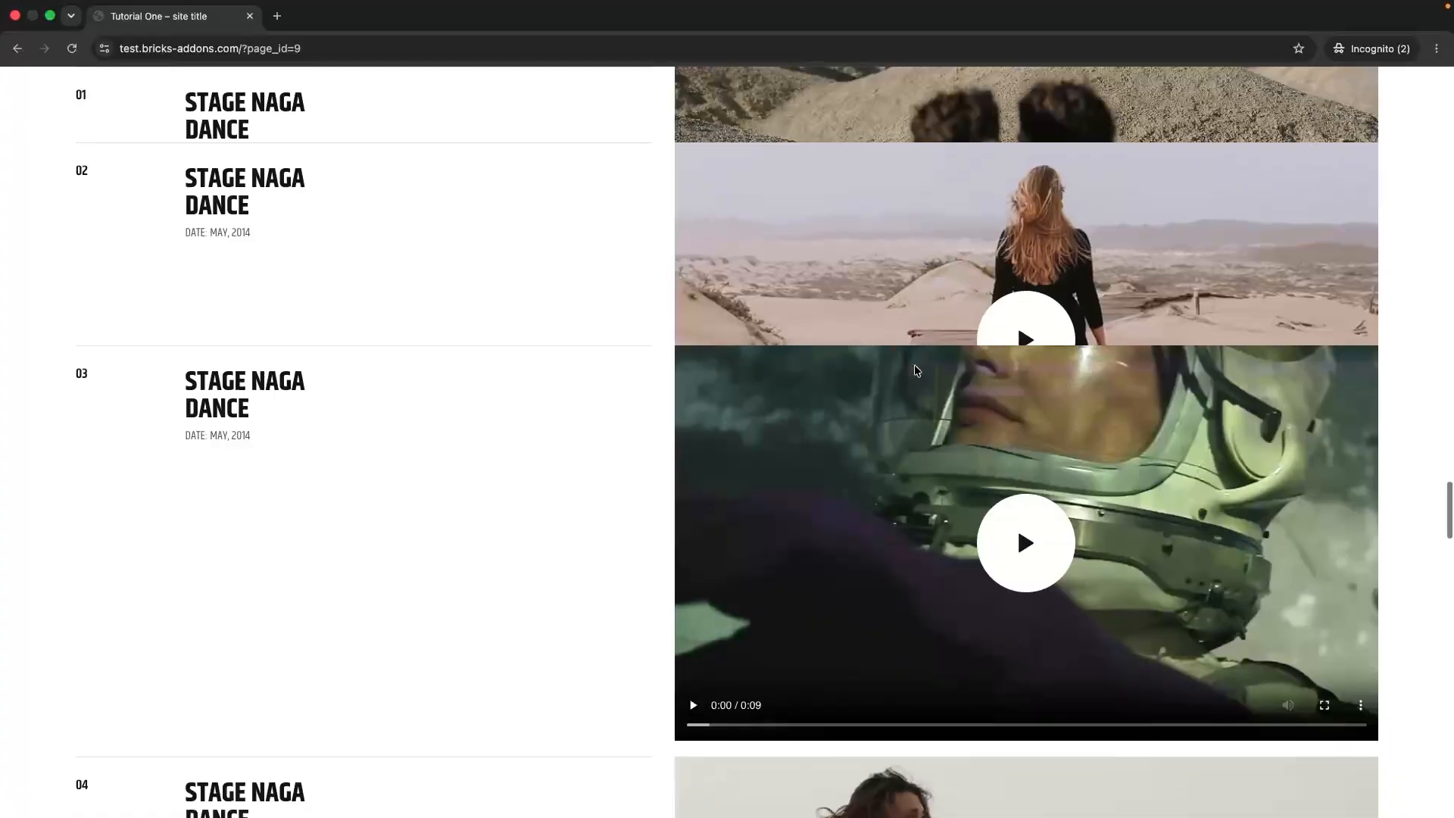
scroll(915, 371, "up", 12)
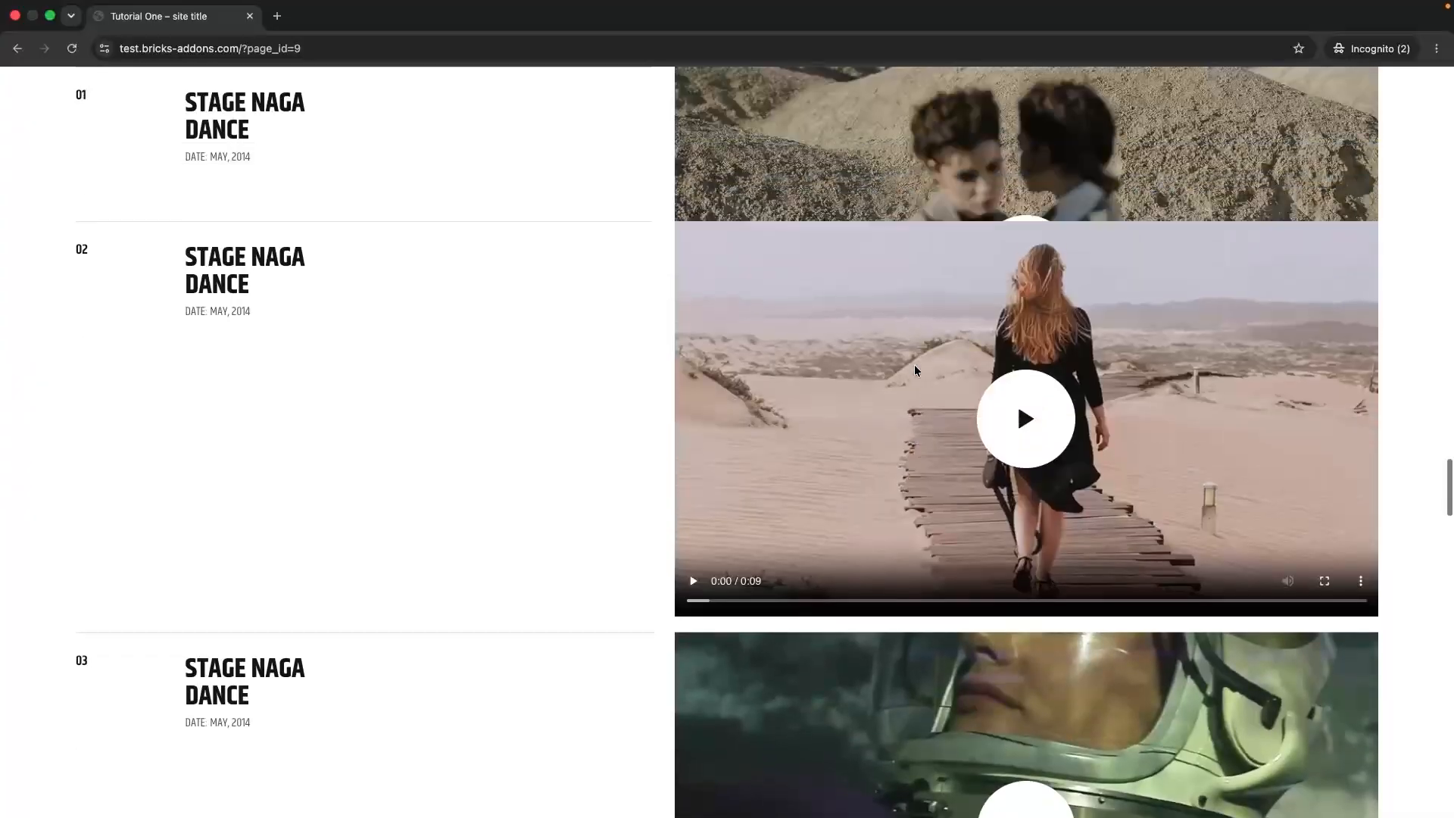
scroll(915, 370, "down", 4)
scroll(915, 370, "down", 5)
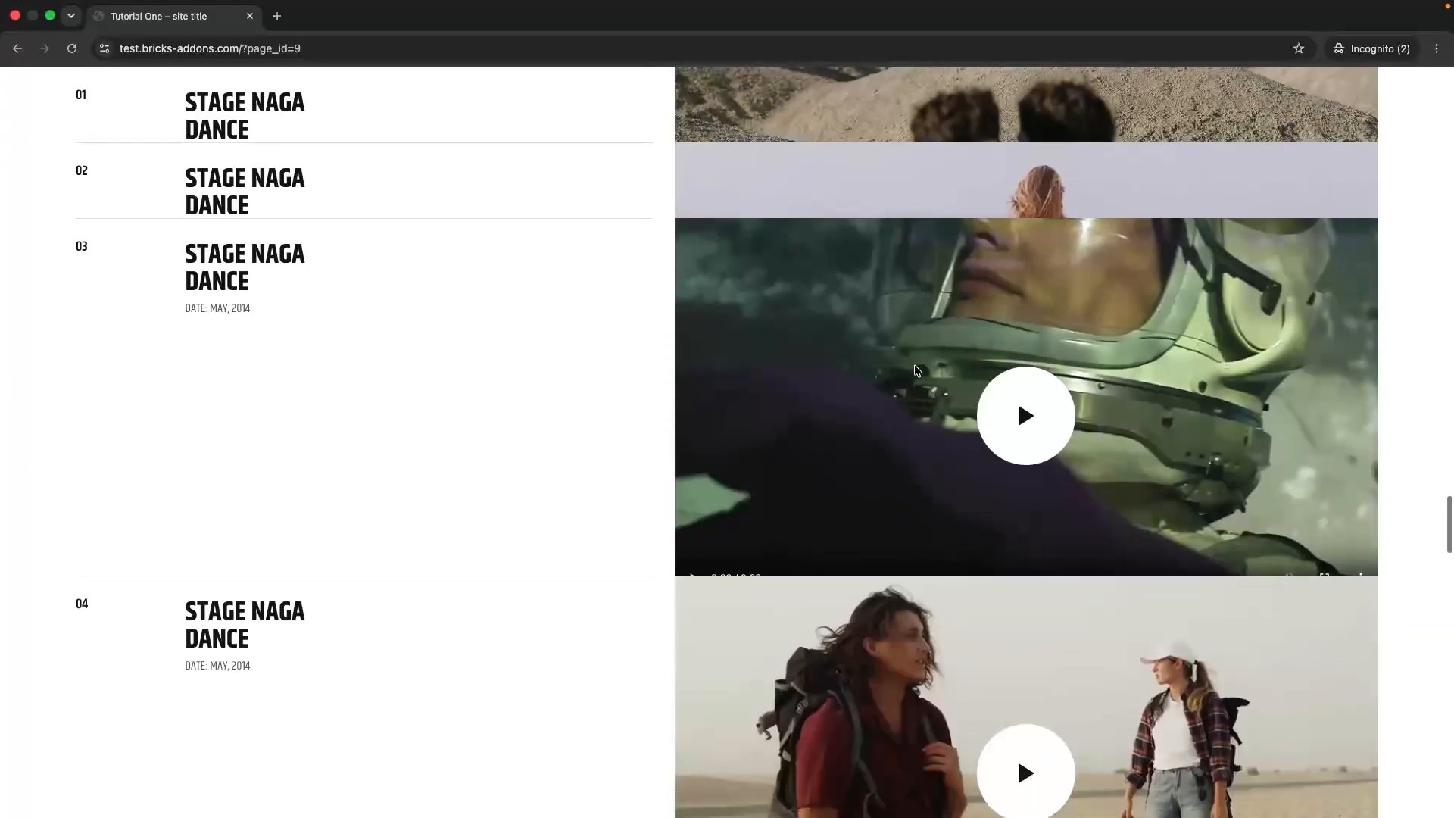
scroll(915, 370, "up", 10)
scroll(915, 370, "down", 3)
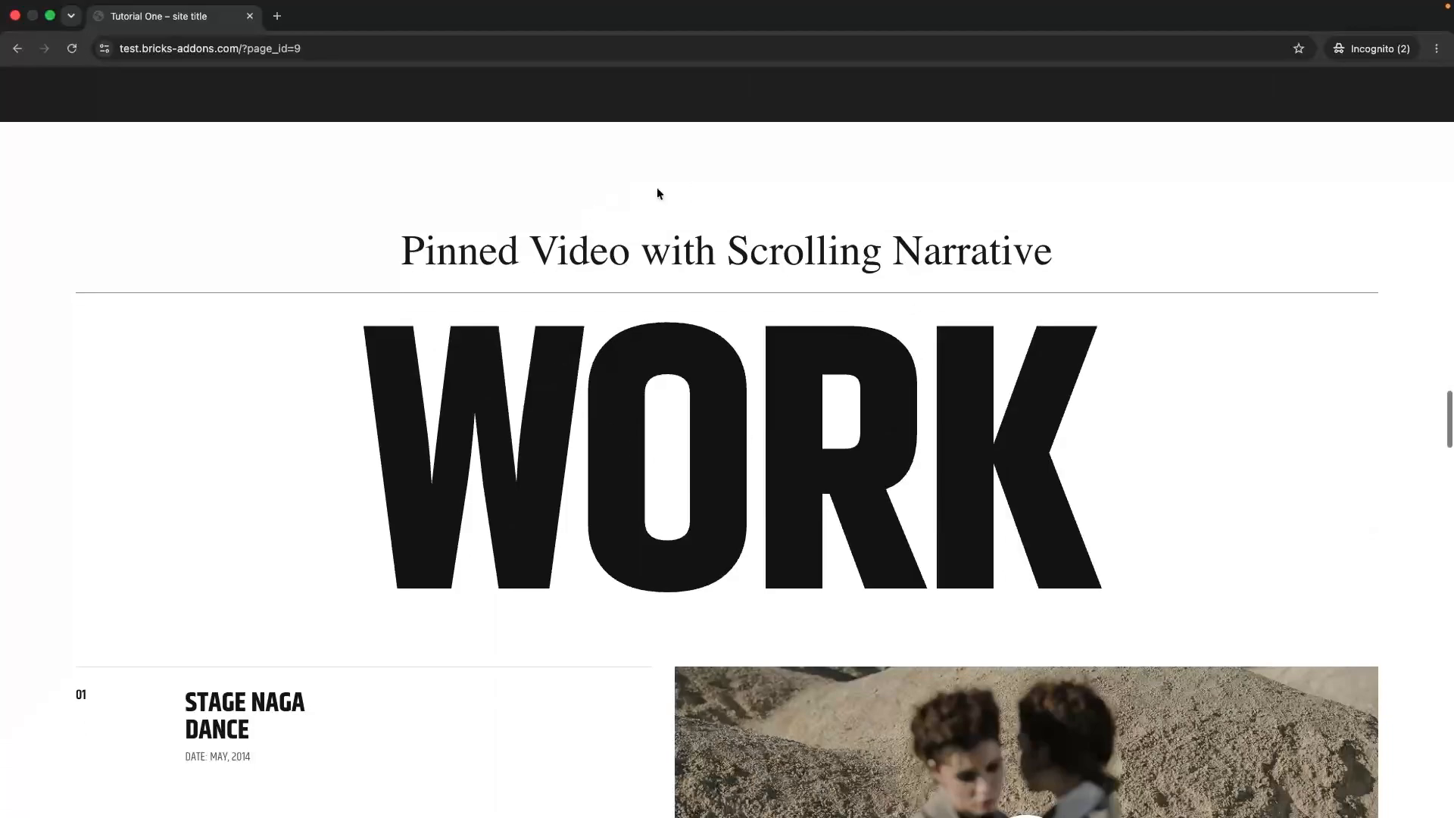
scroll(784, 597, "down", 3)
Return to the builder and bring up the sticky/pin settings of the Block that contains the WORK heading.
key("super+grave")
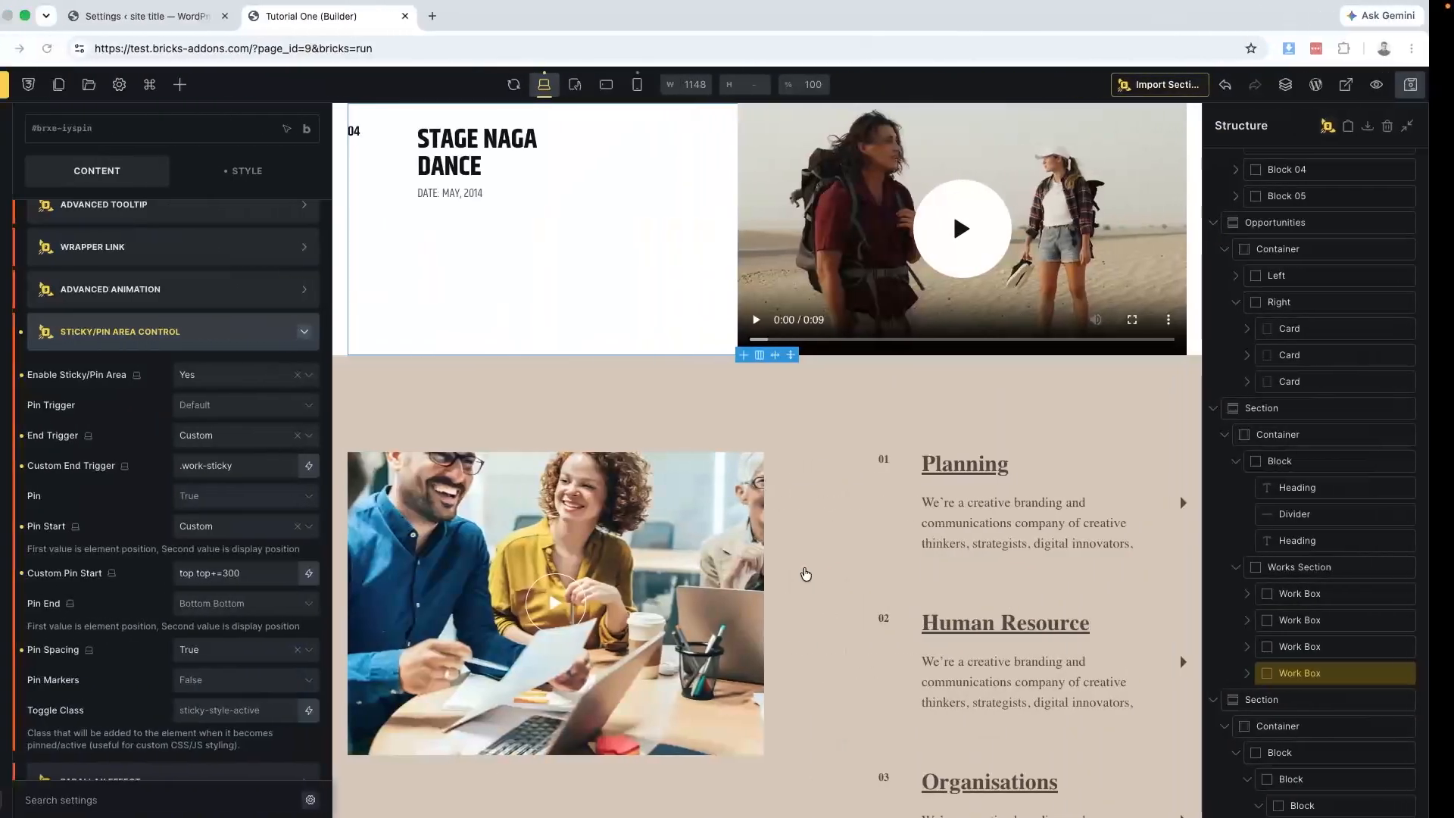
scroll(902, 516, "up", 10)
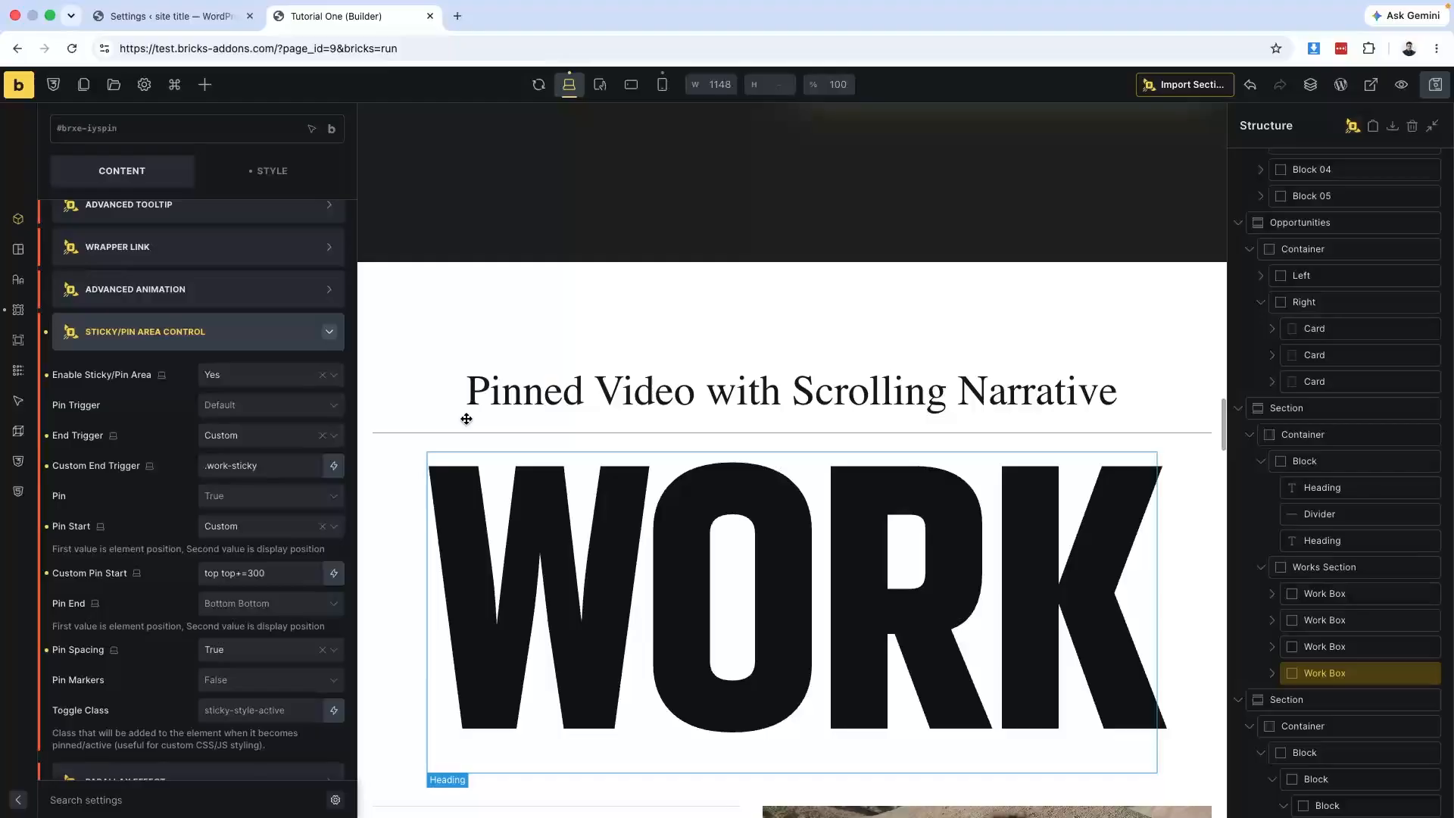
left_click(528, 382)
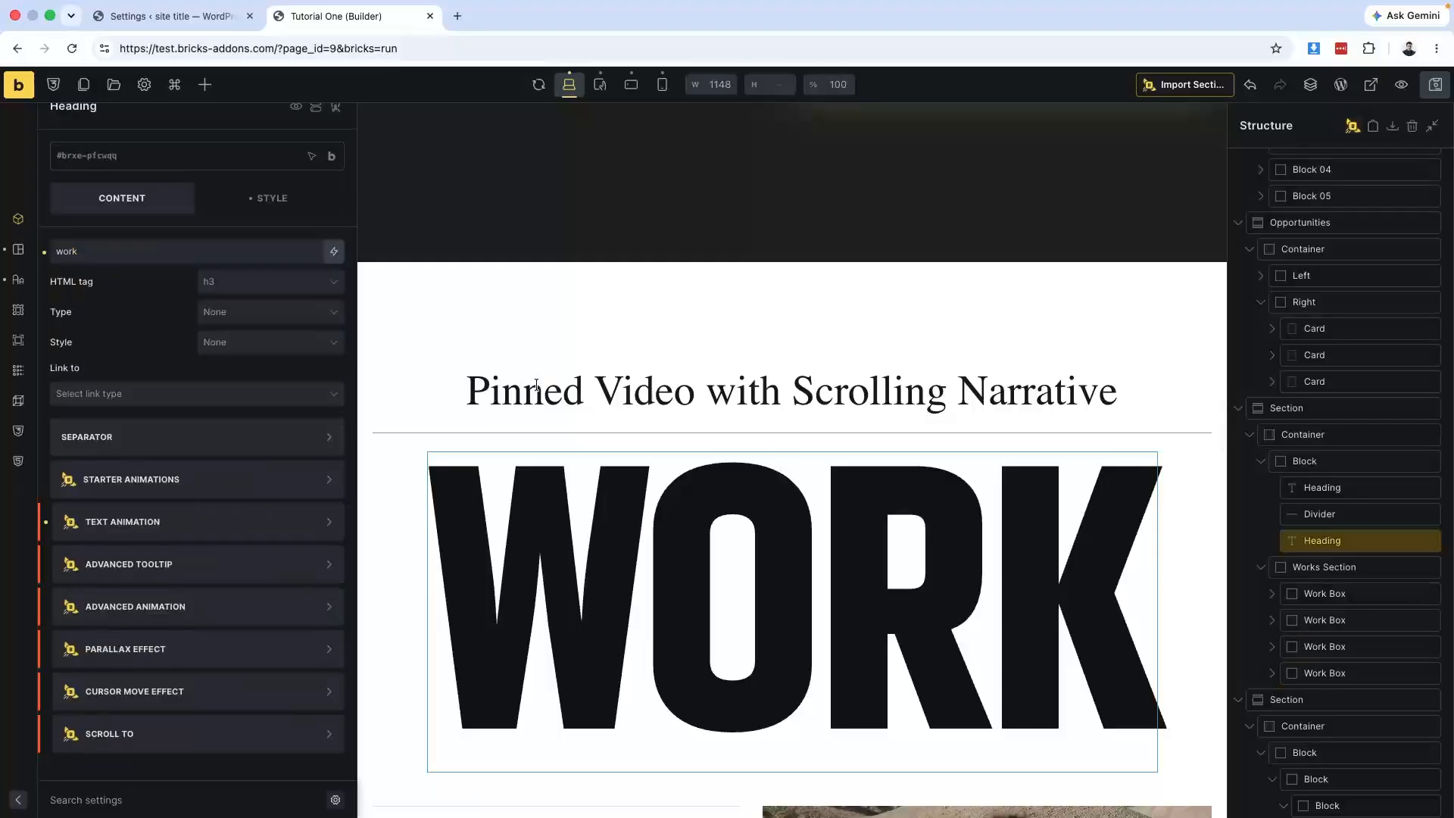
left_click(1310, 462)
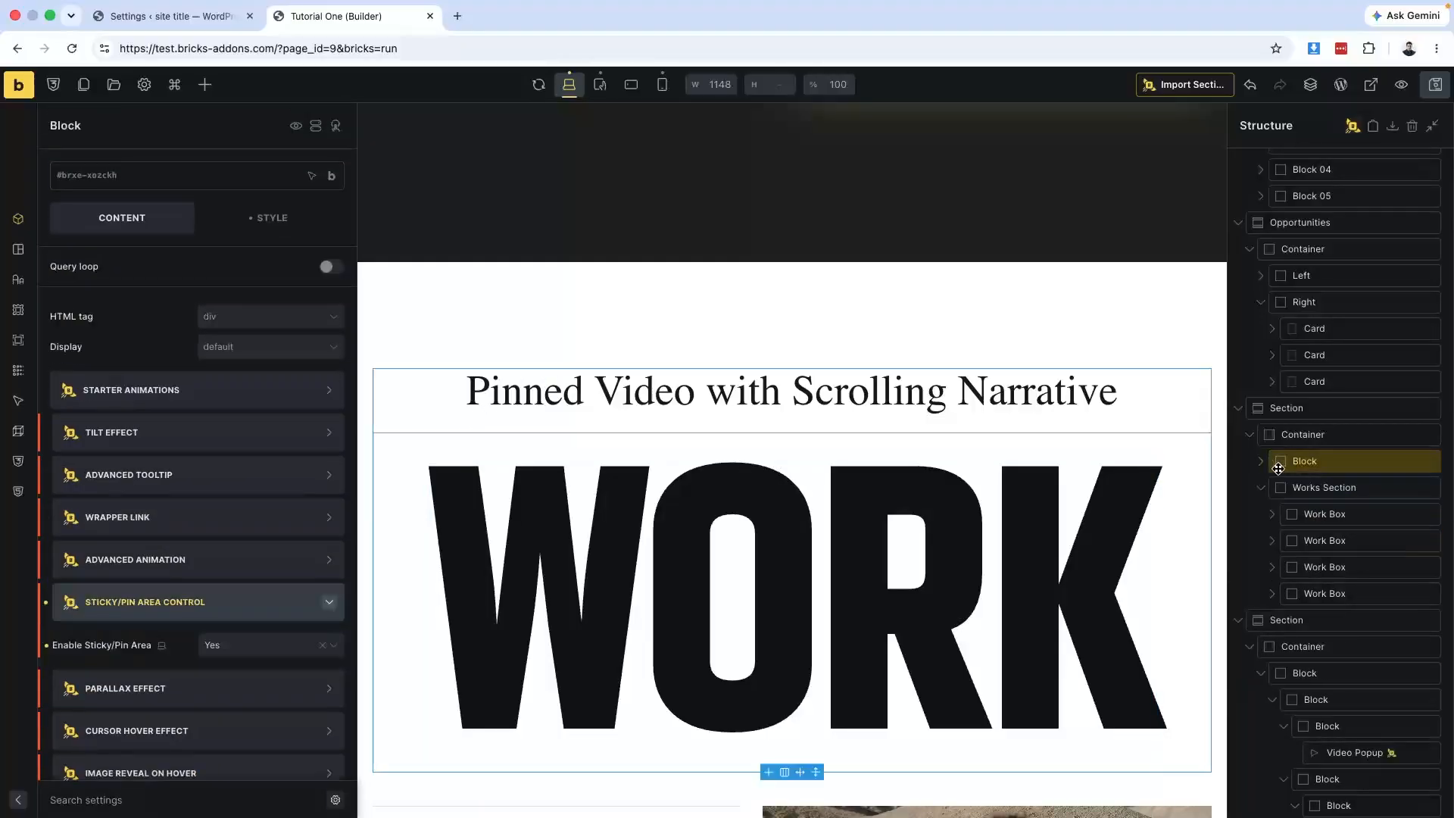
scroll(833, 413, "up", 3)
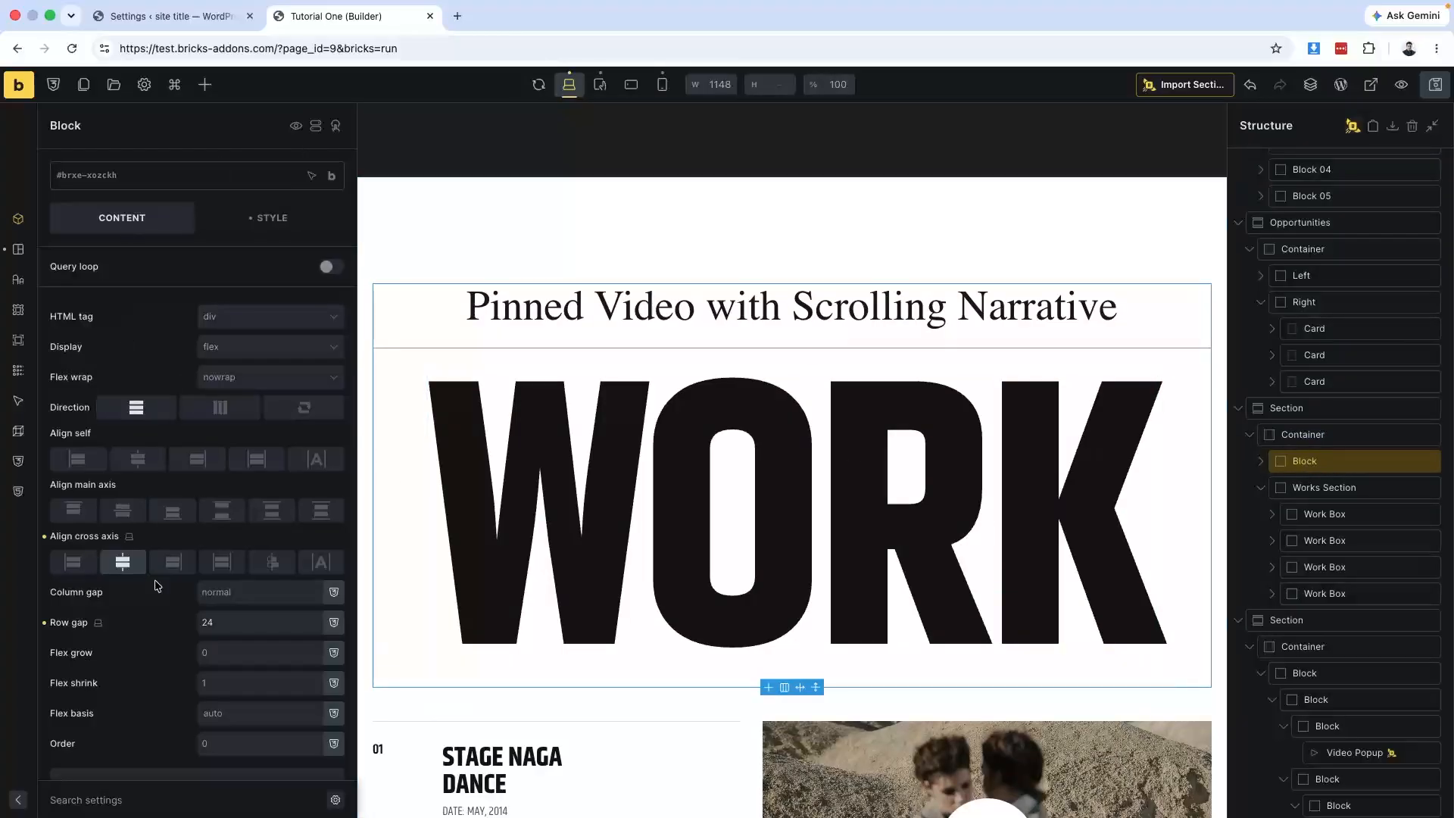
scroll(157, 585, "down", 7)
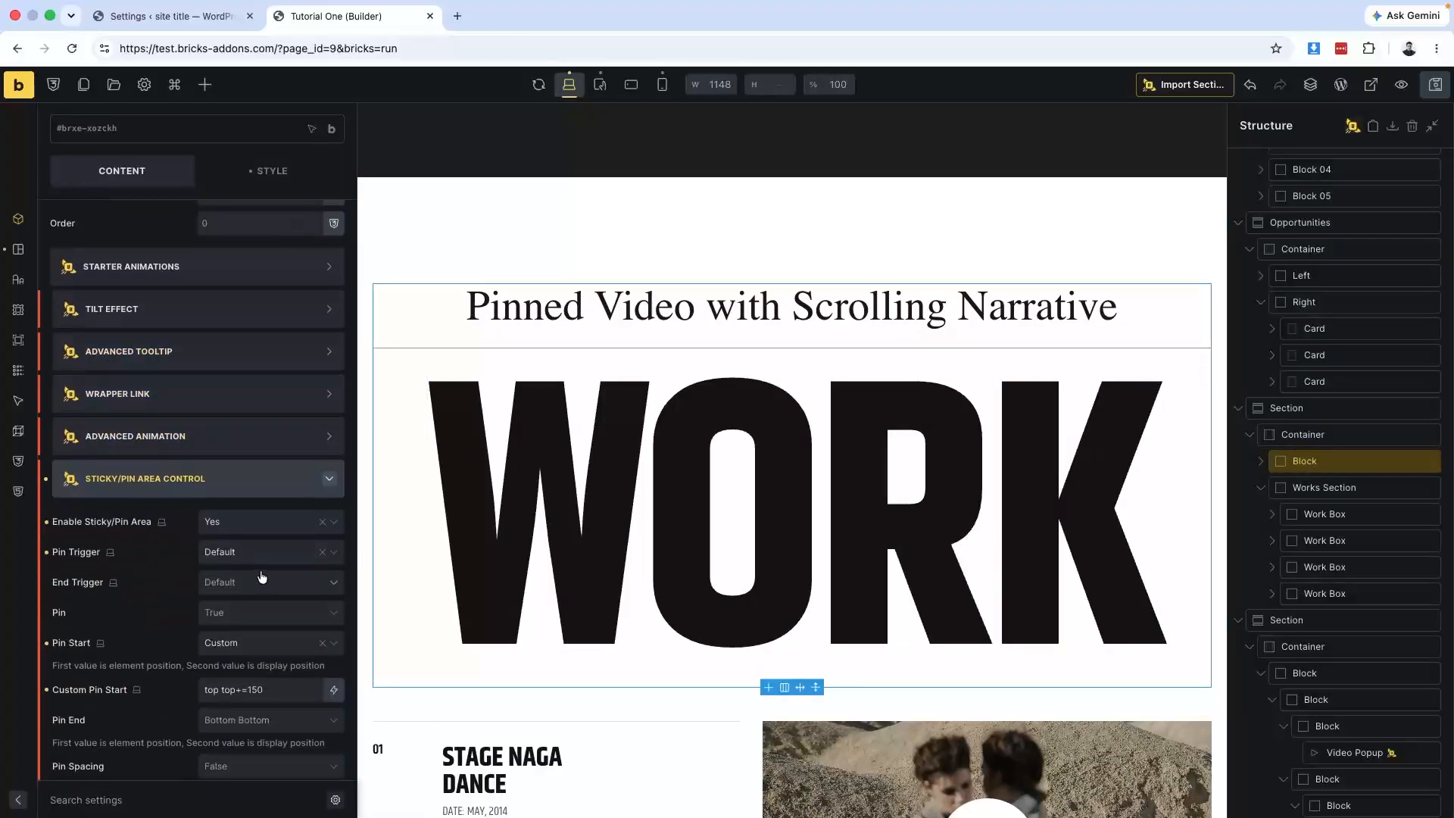
Set the WORK heading Block's End Trigger to Custom and enter .work-sticky as its Custom End Trigger.
left_click(261, 522)
left_click(262, 523)
left_click(226, 588)
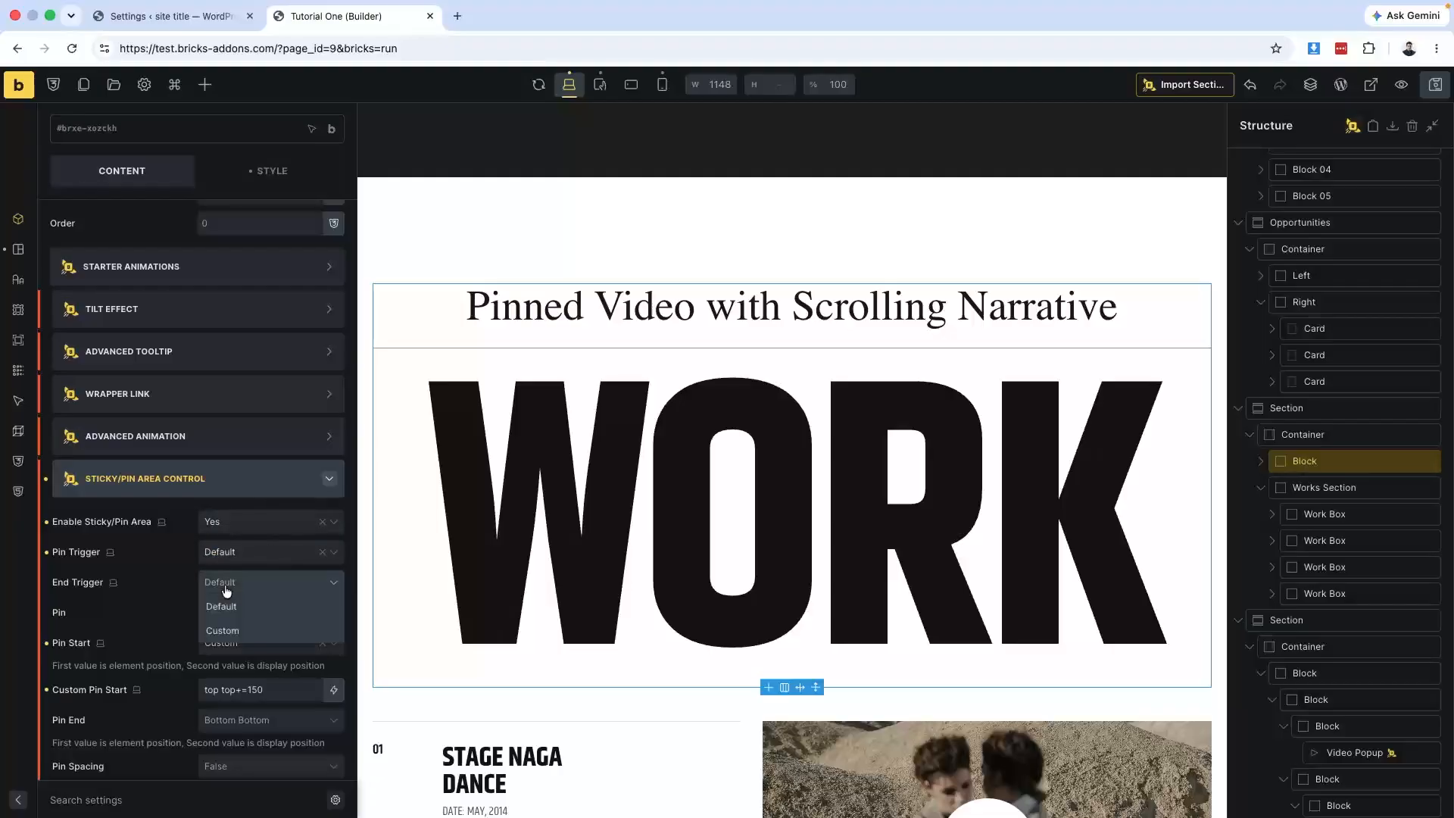
left_click(218, 631)
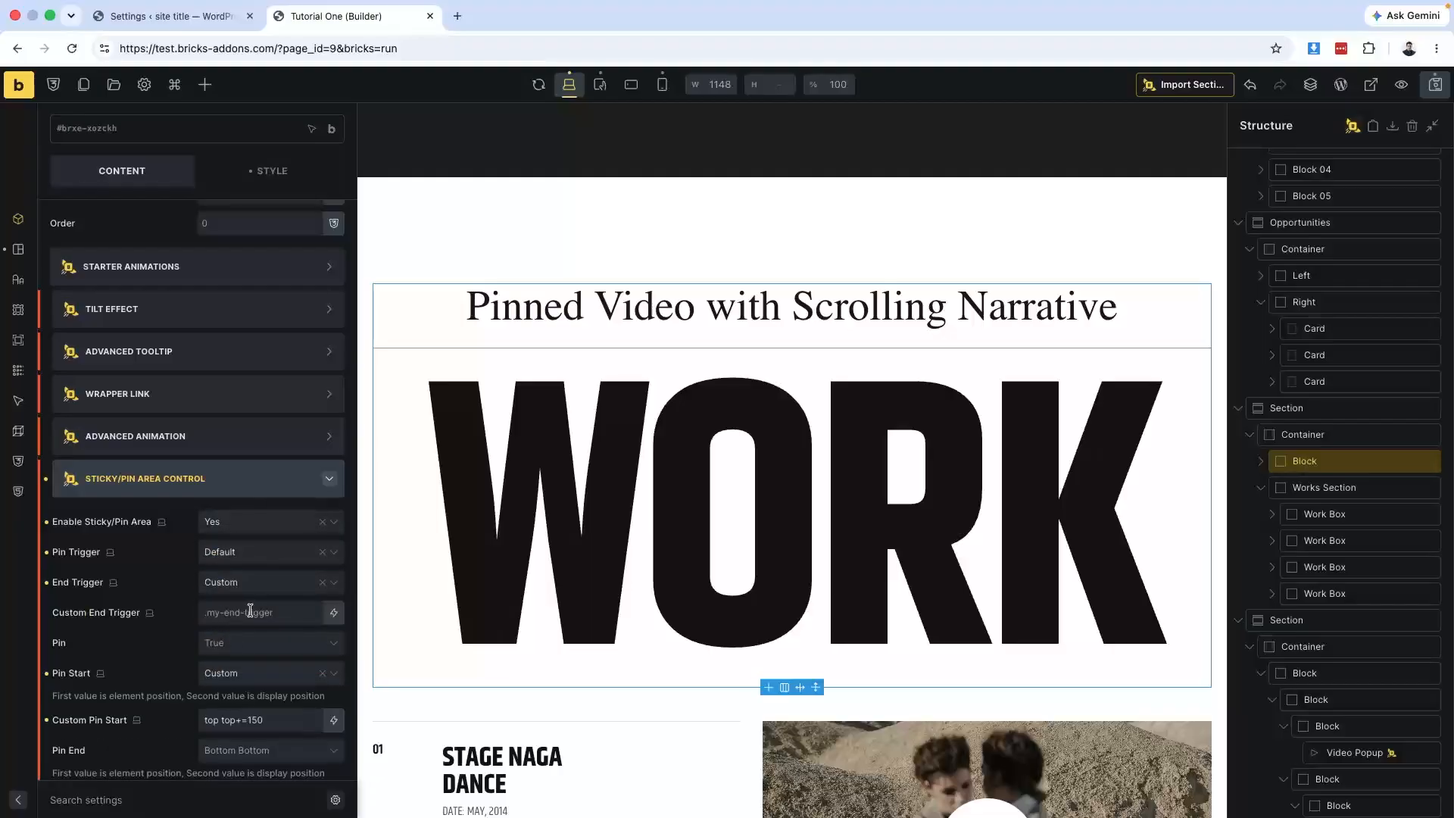
left_click(259, 608)
type("work-sticky")
key("super+a")
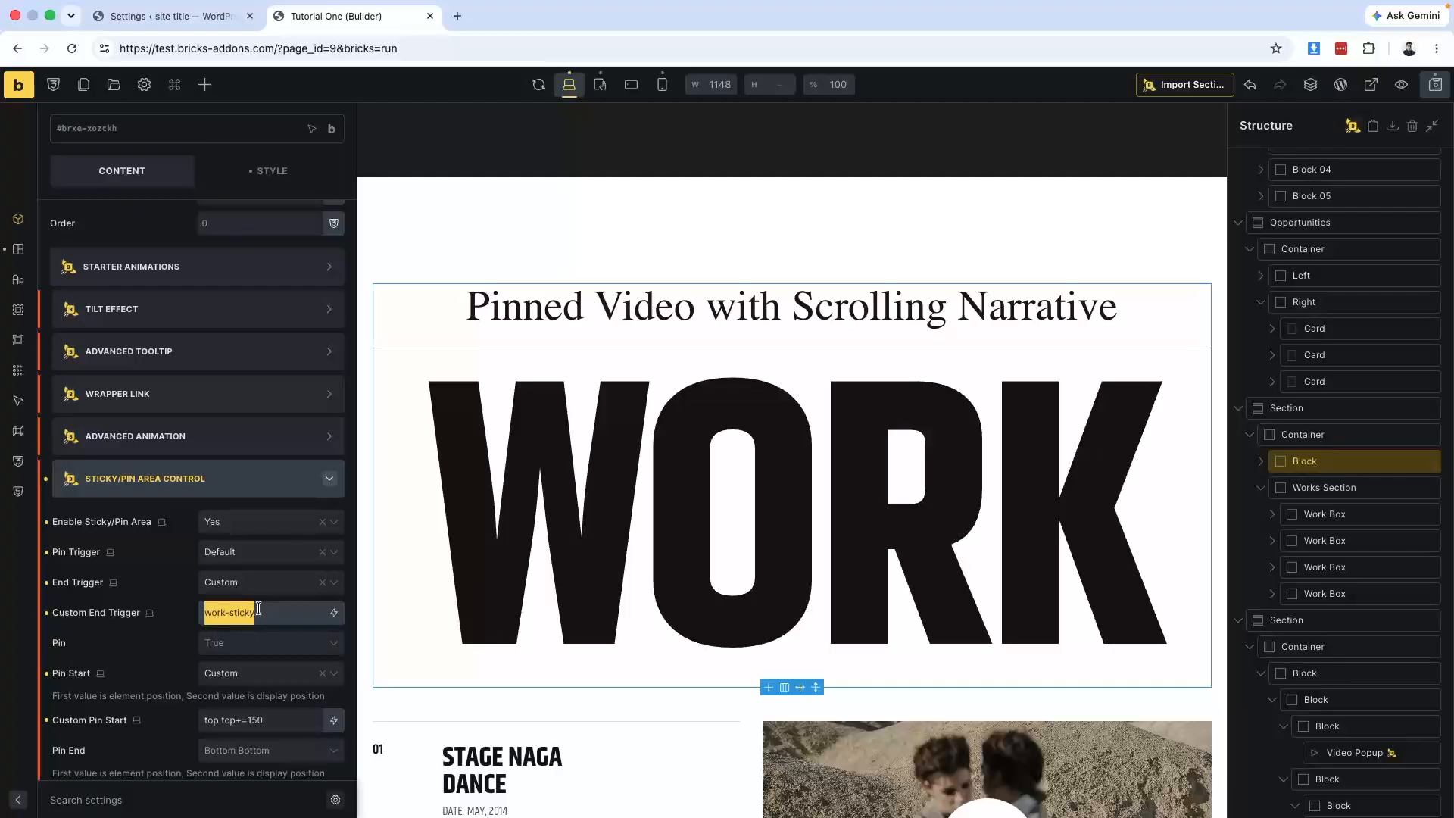
key("BackSpace")
type(".work-sticky")
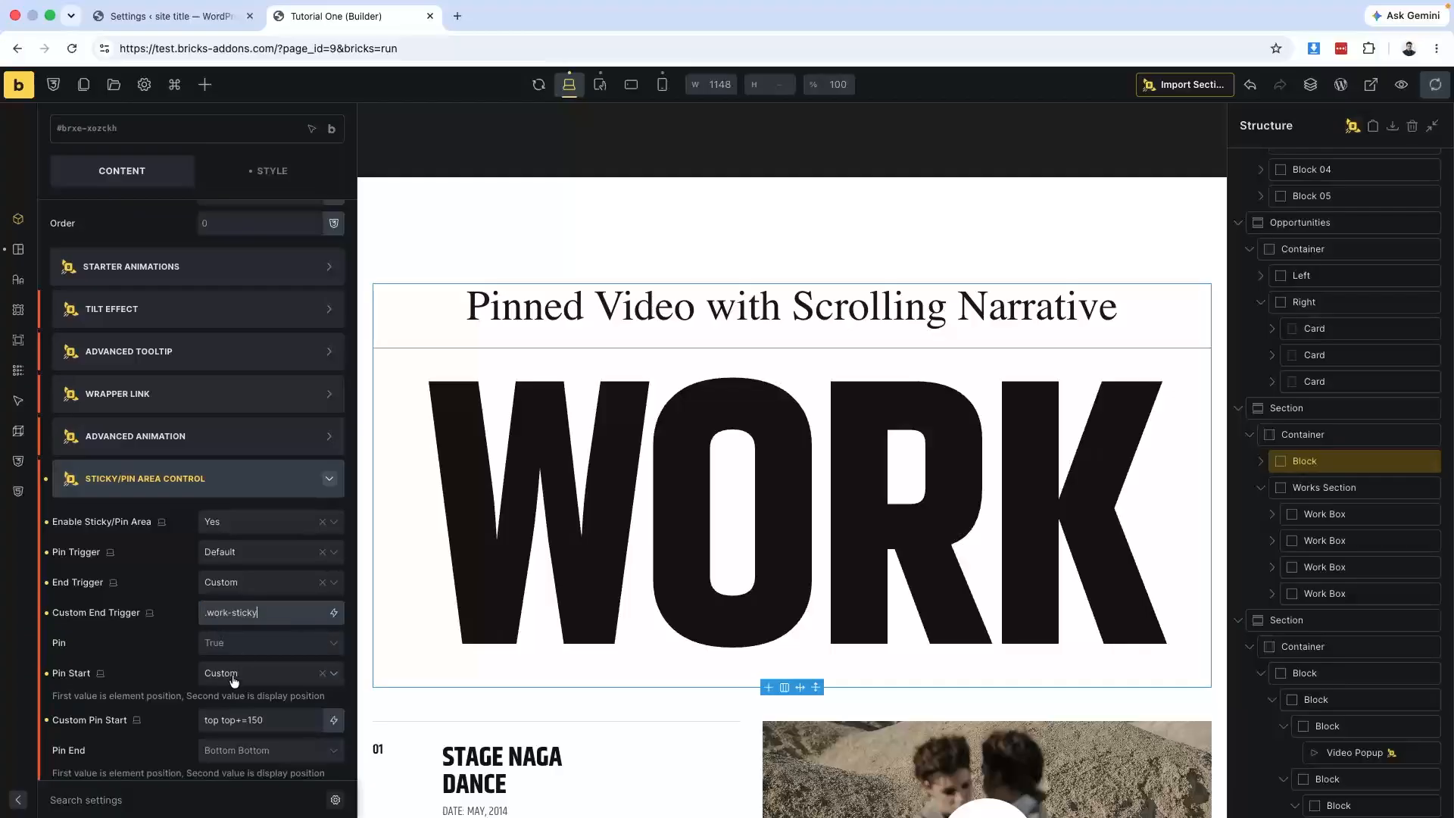
Set the WORK heading Block's Pin Start to Center Center and save the page.
scroll(234, 680, "down", 1)
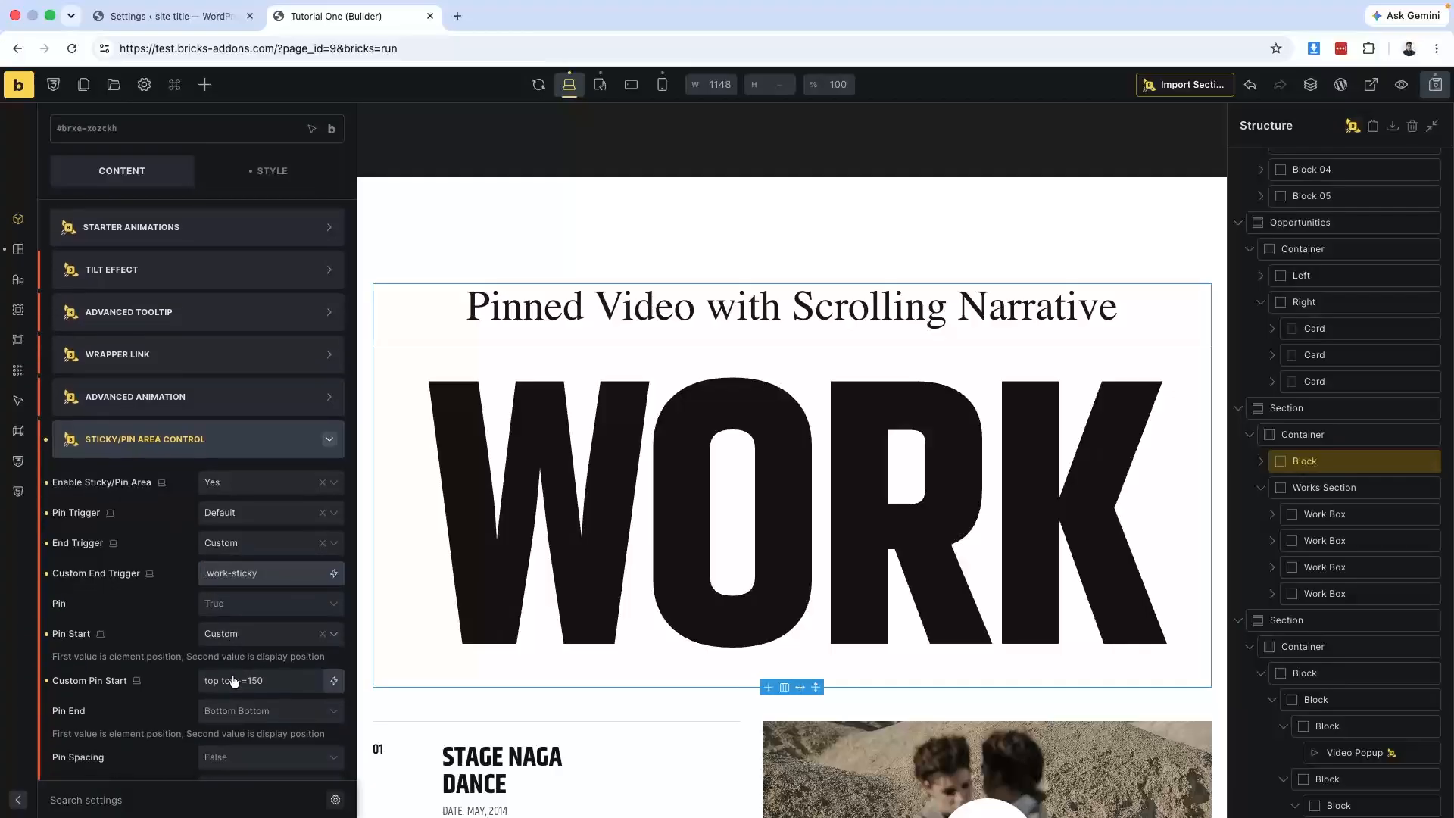
left_click(263, 636)
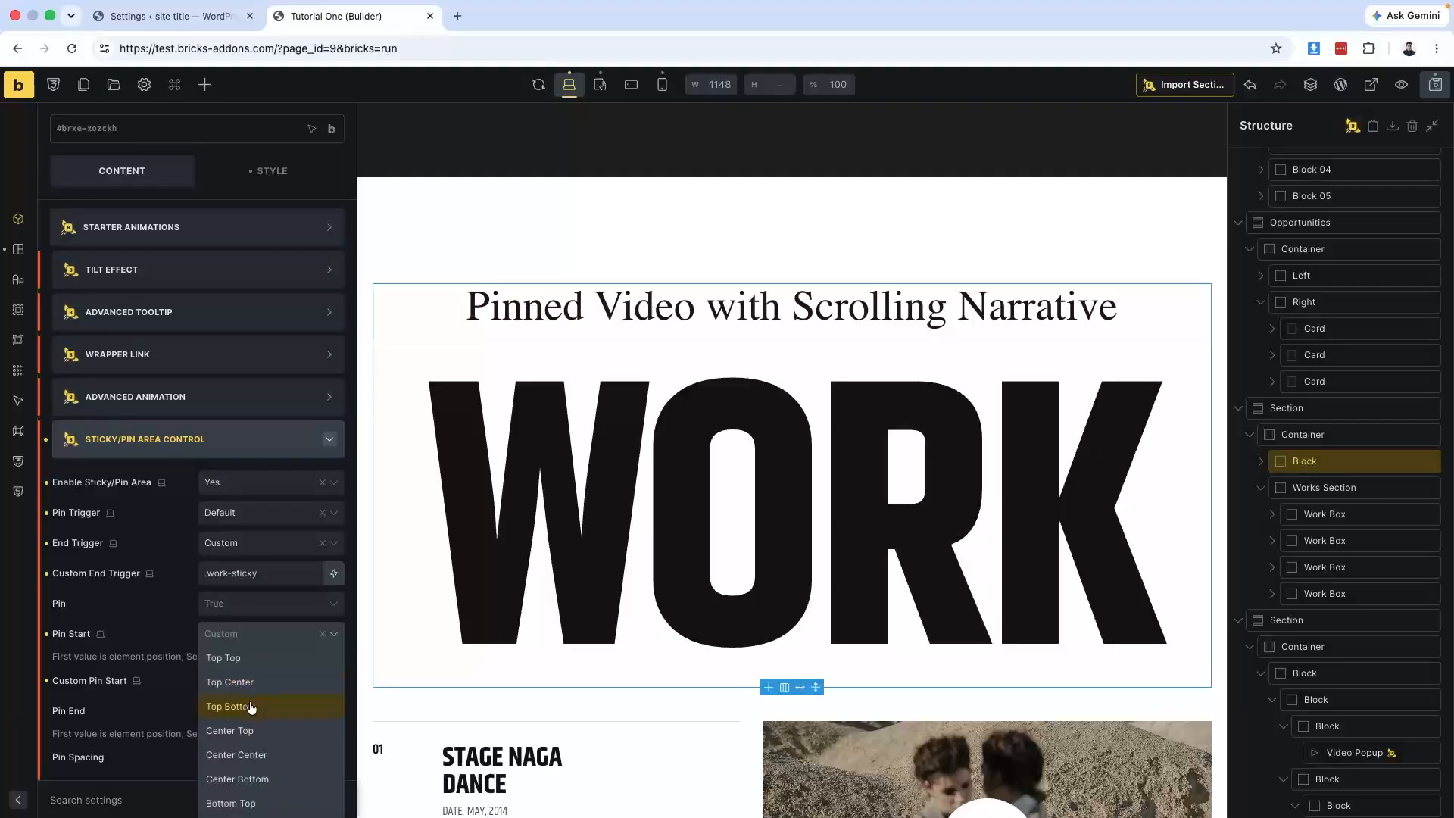
scroll(248, 733, "down", 1)
left_click(245, 734)
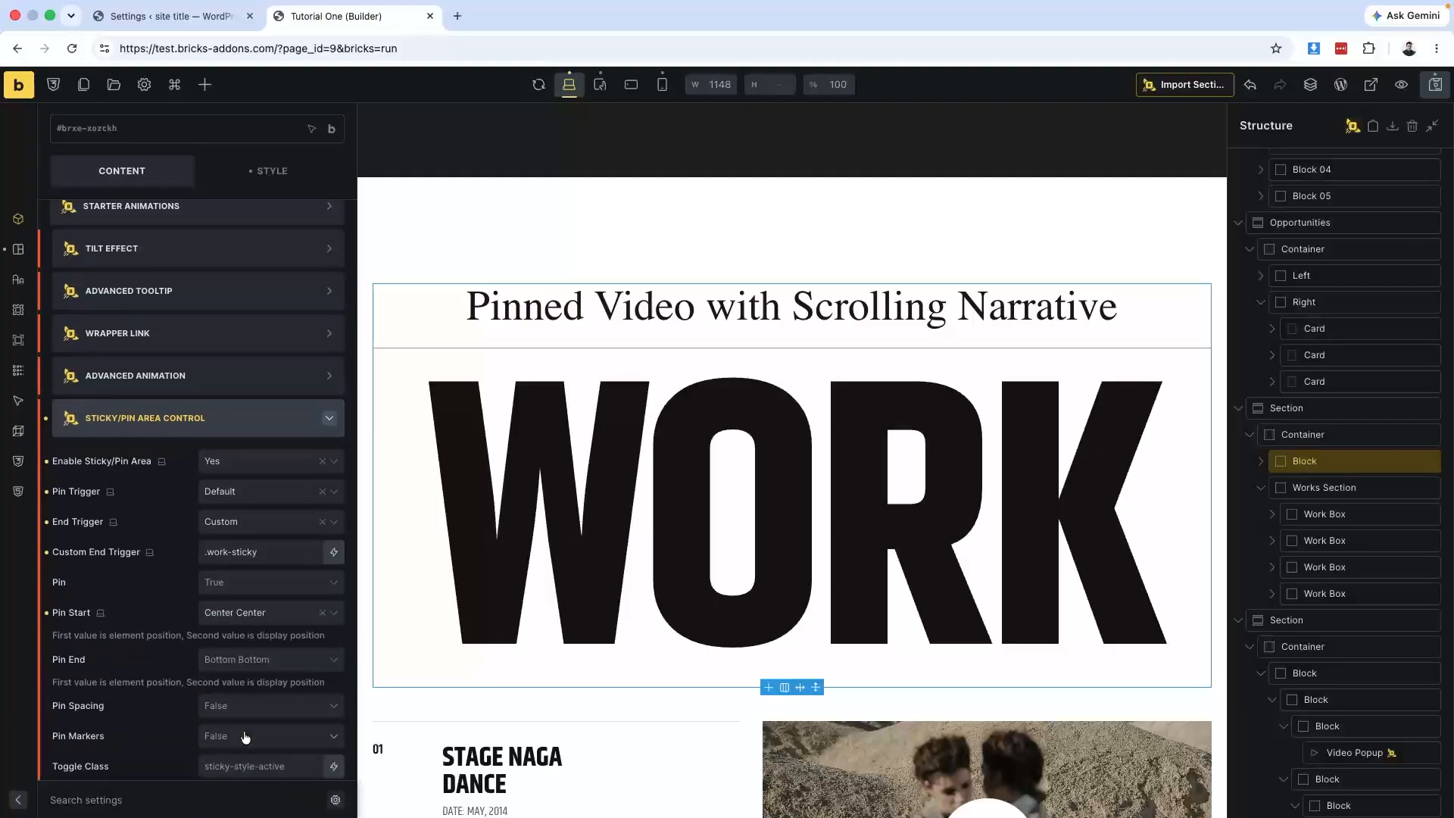
scroll(201, 630, "down", 3)
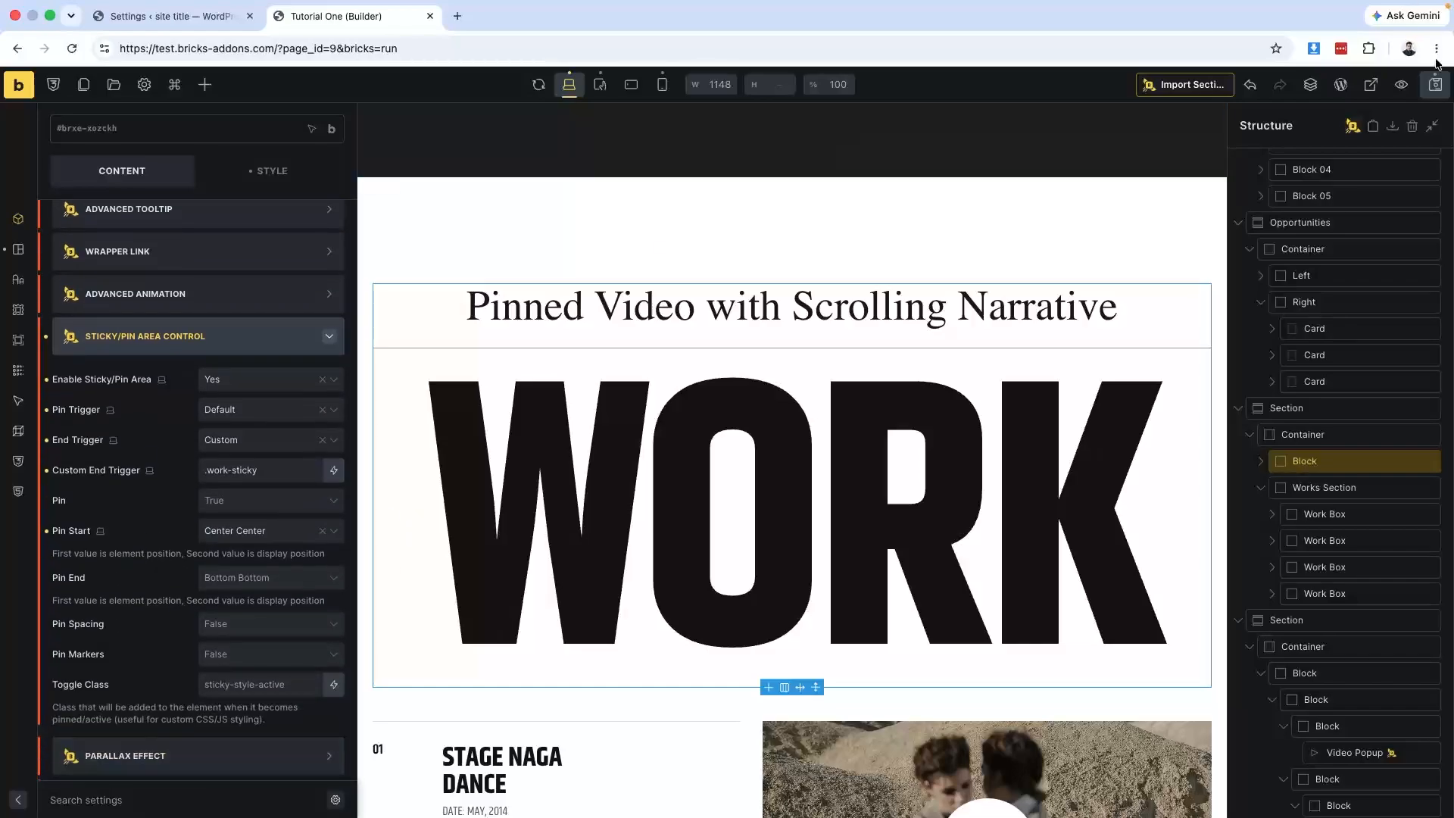
left_click(1435, 85)
Switch to the live page, reload it and check how the WORK heading pins while the Work Boxes scroll.
key("ctrl+Right")
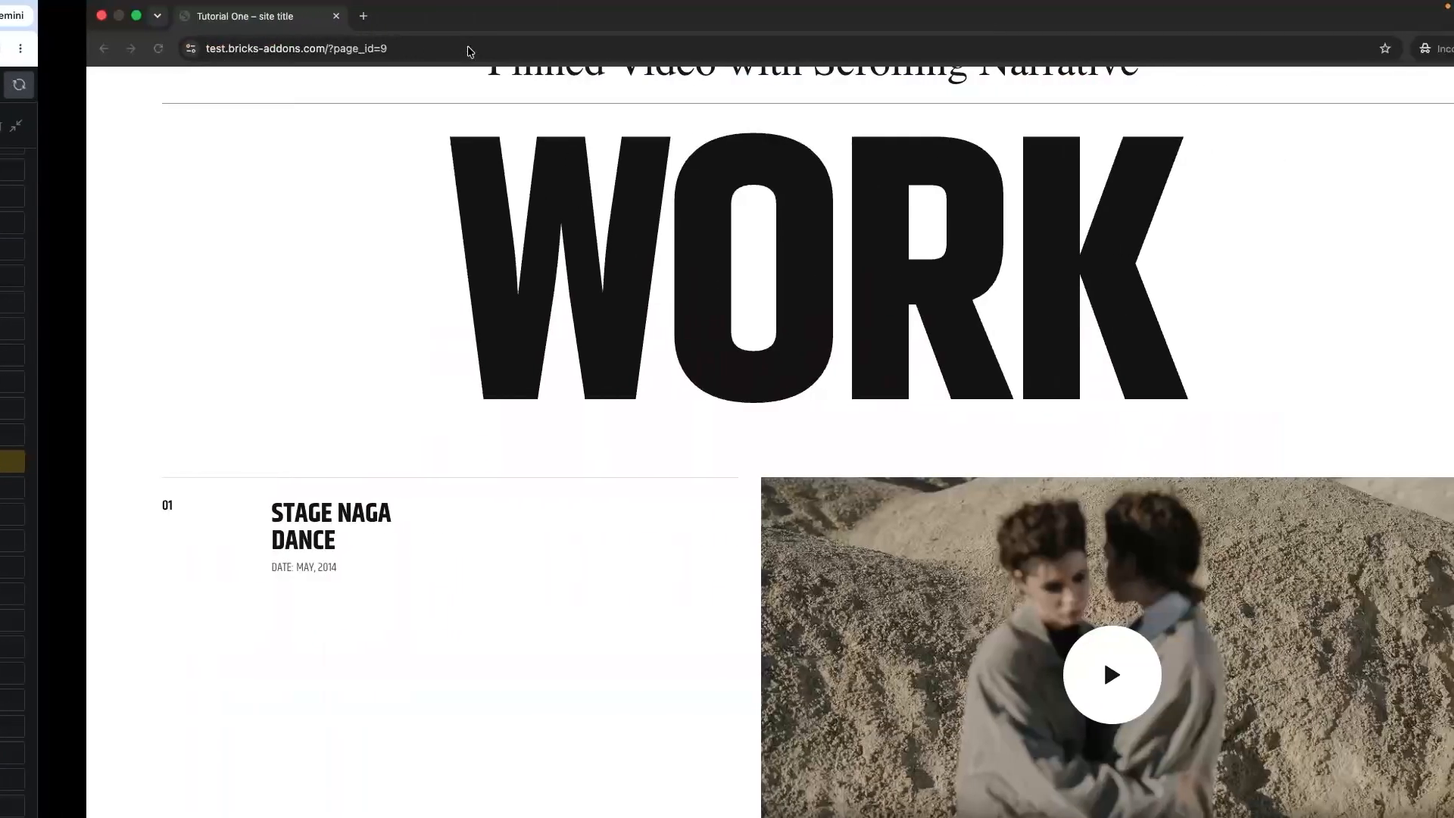
key("super+r")
key("super+r")
scroll(536, 714, "up", 5)
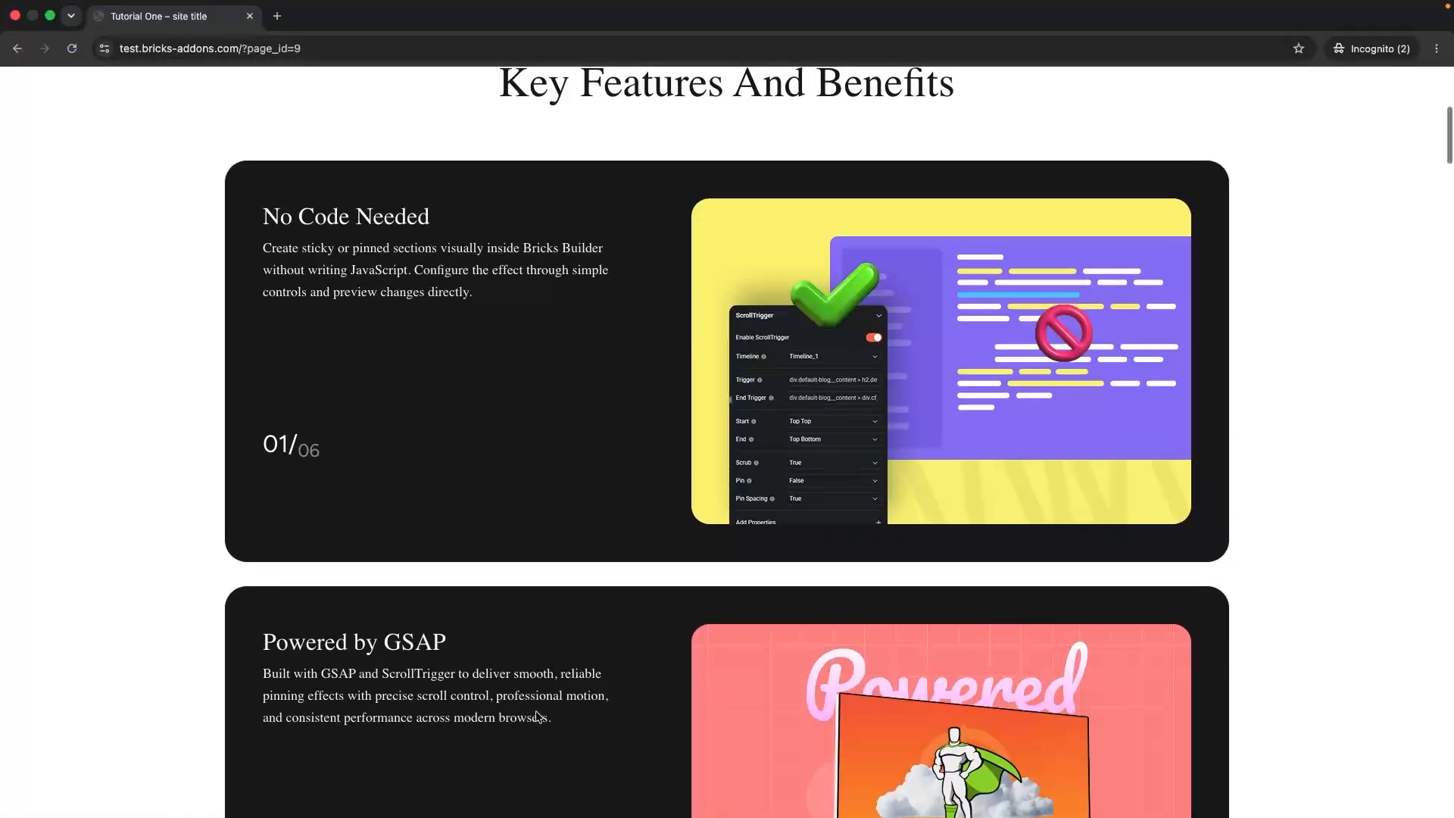
scroll(535, 714, "down", 5)
scroll(536, 715, "down", 10)
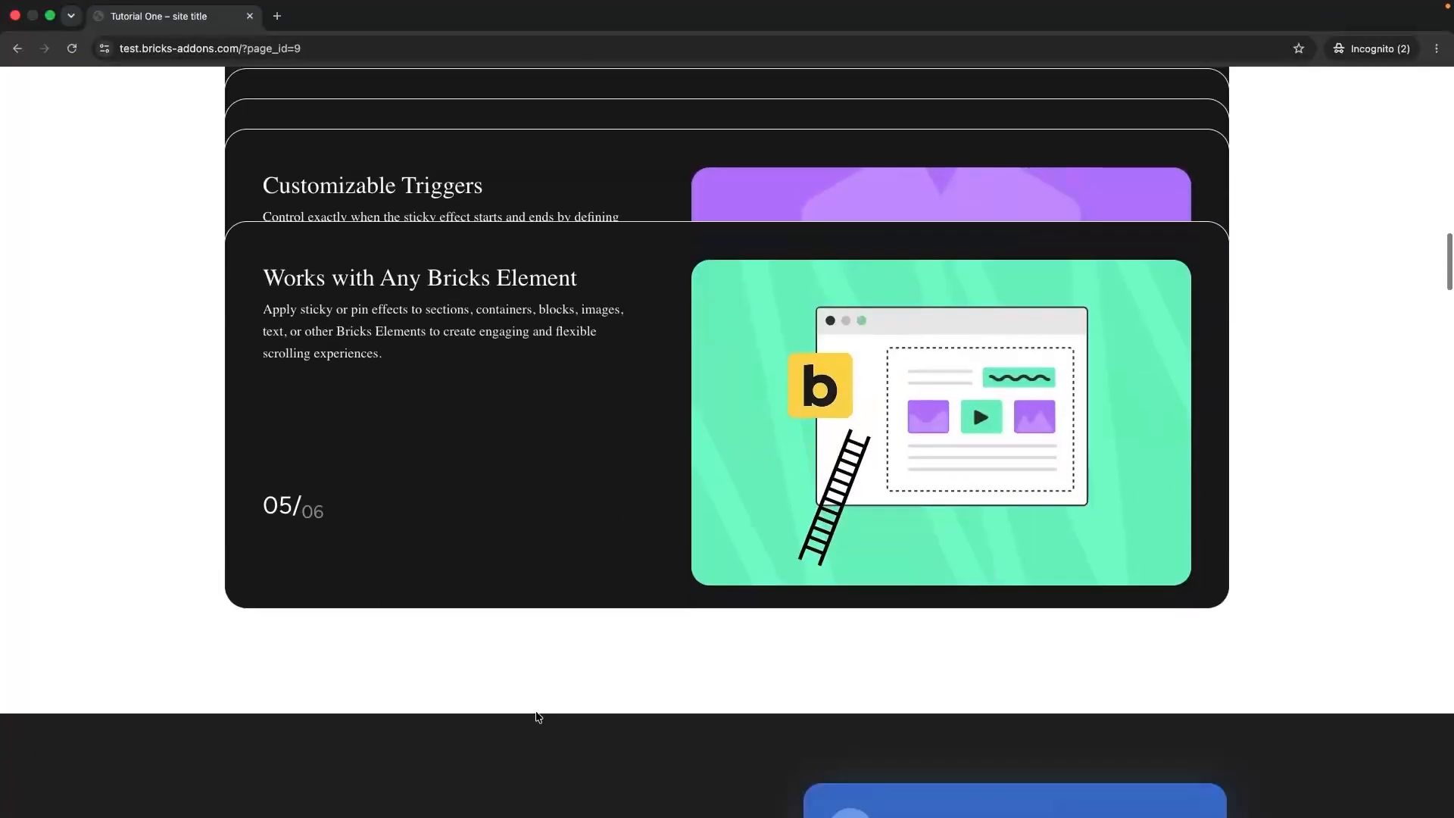
scroll(537, 716, "down", 15)
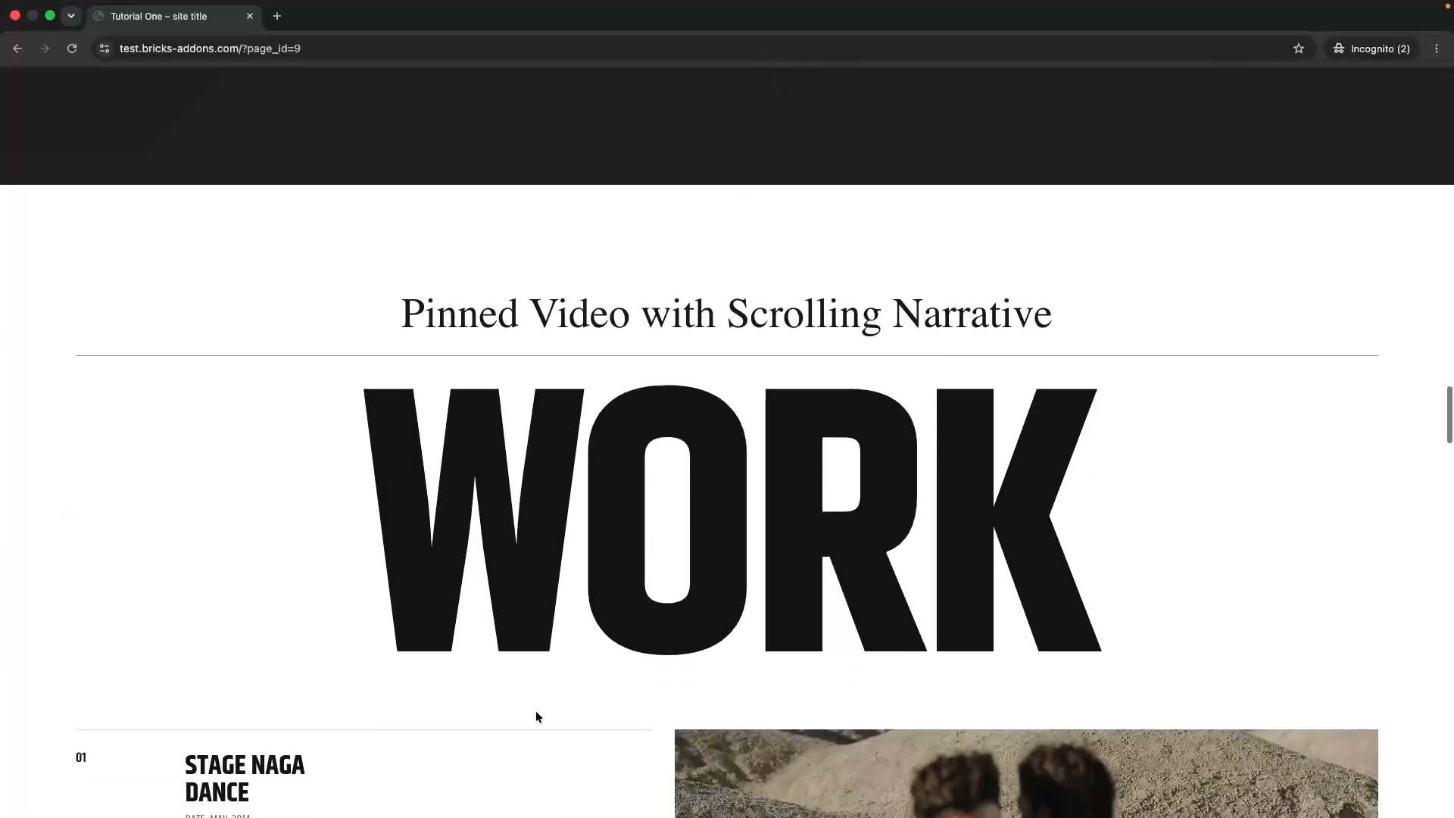
scroll(535, 710, "down", 6)
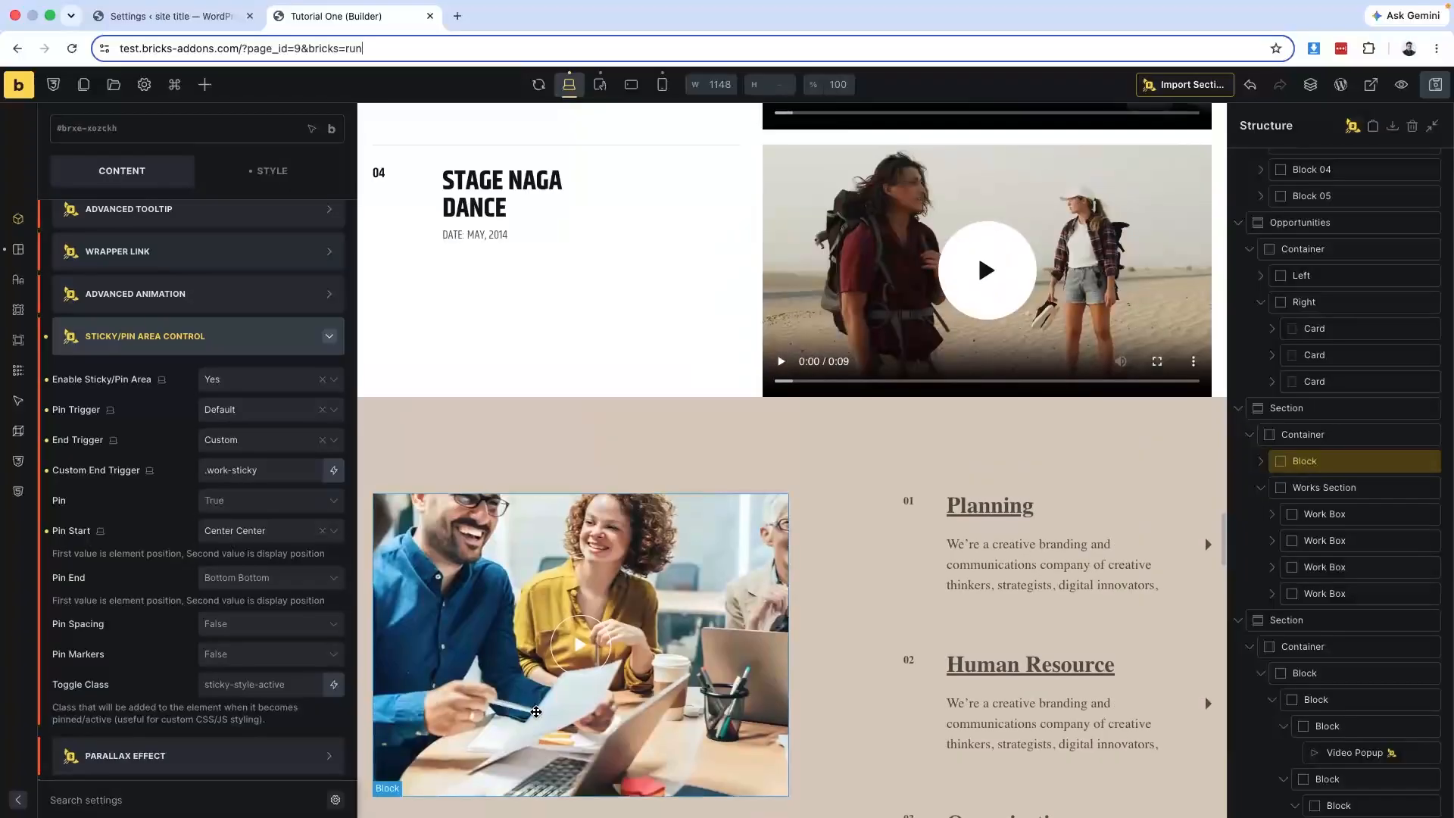
Examine the services section and identify its two column Blocks in the structure, collapsing their nested elements.
scroll(846, 654, "down", 2)
scroll(846, 654, "down", 2)
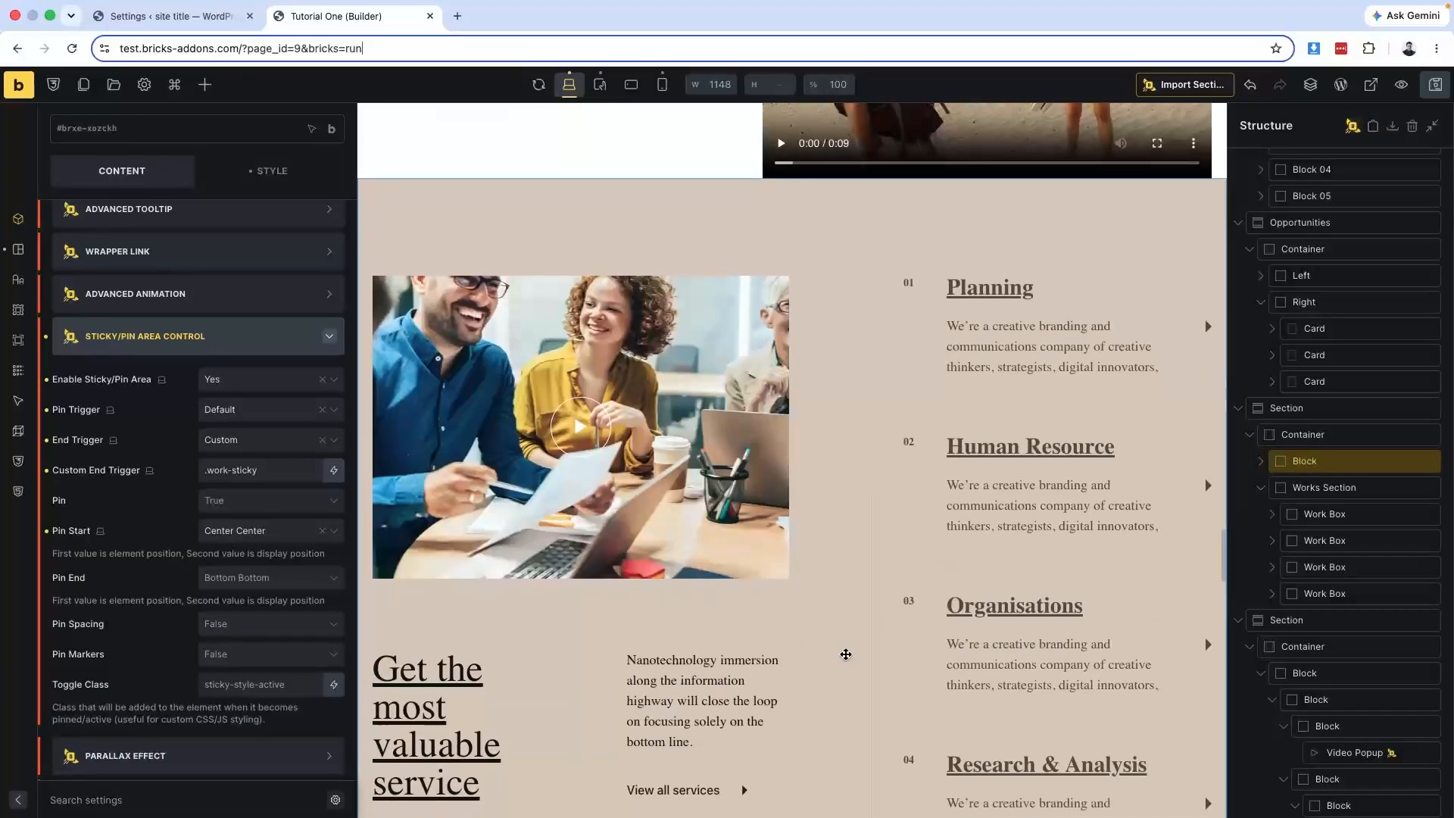
scroll(789, 567, "down", 5)
scroll(833, 424, "up", 2)
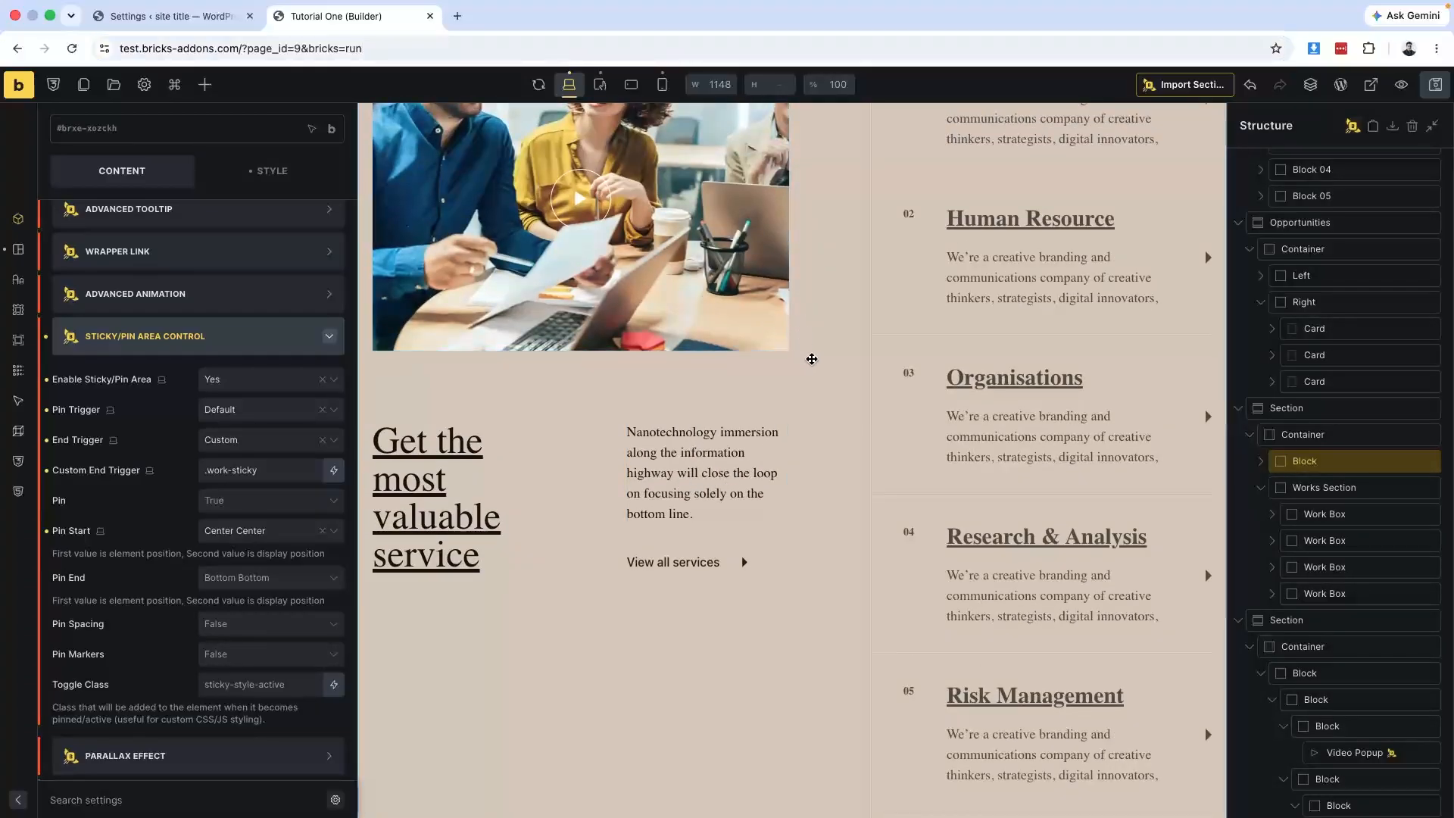
left_click(795, 353)
left_click(779, 360)
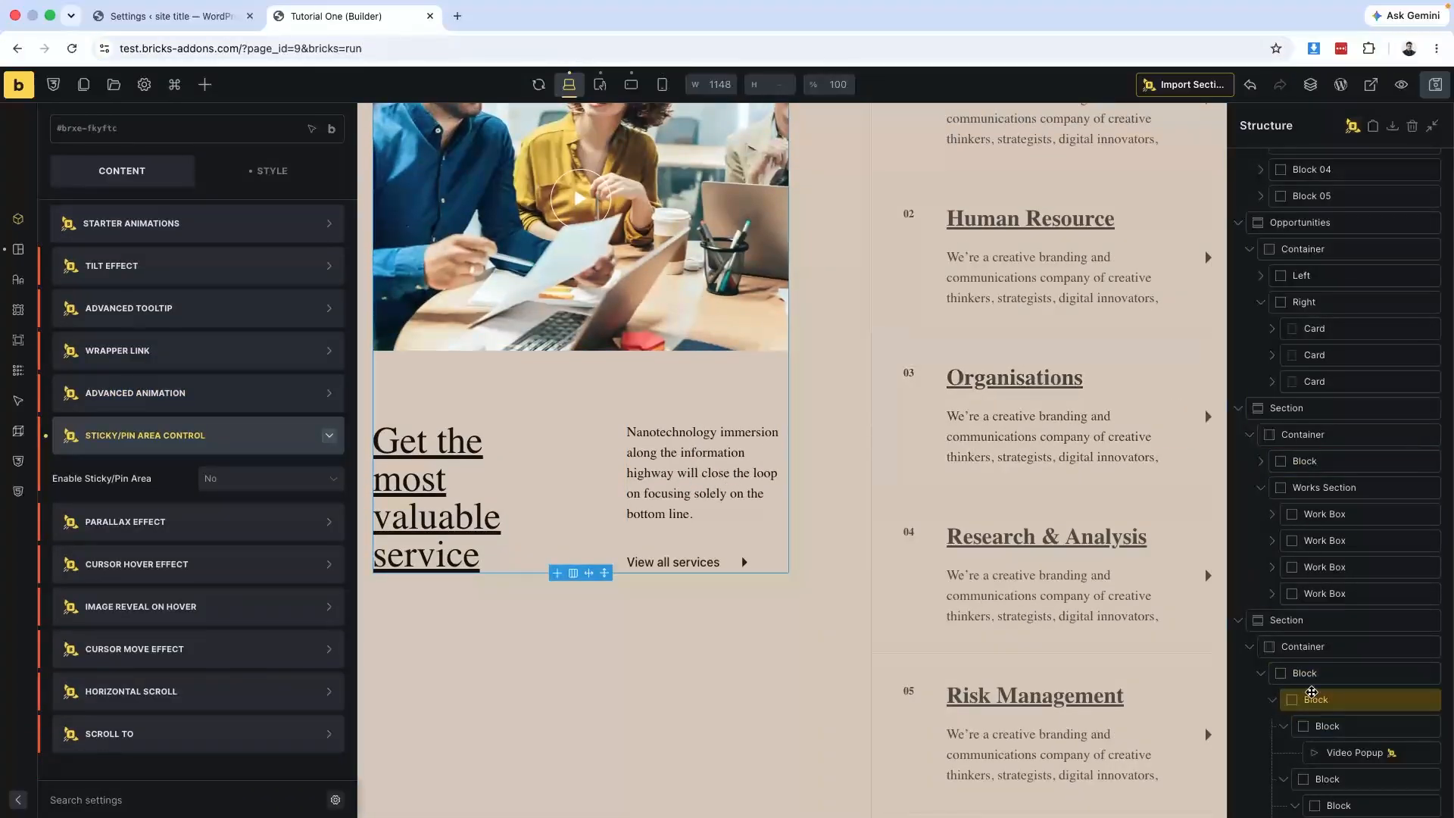
scroll(1272, 604, "down", 2)
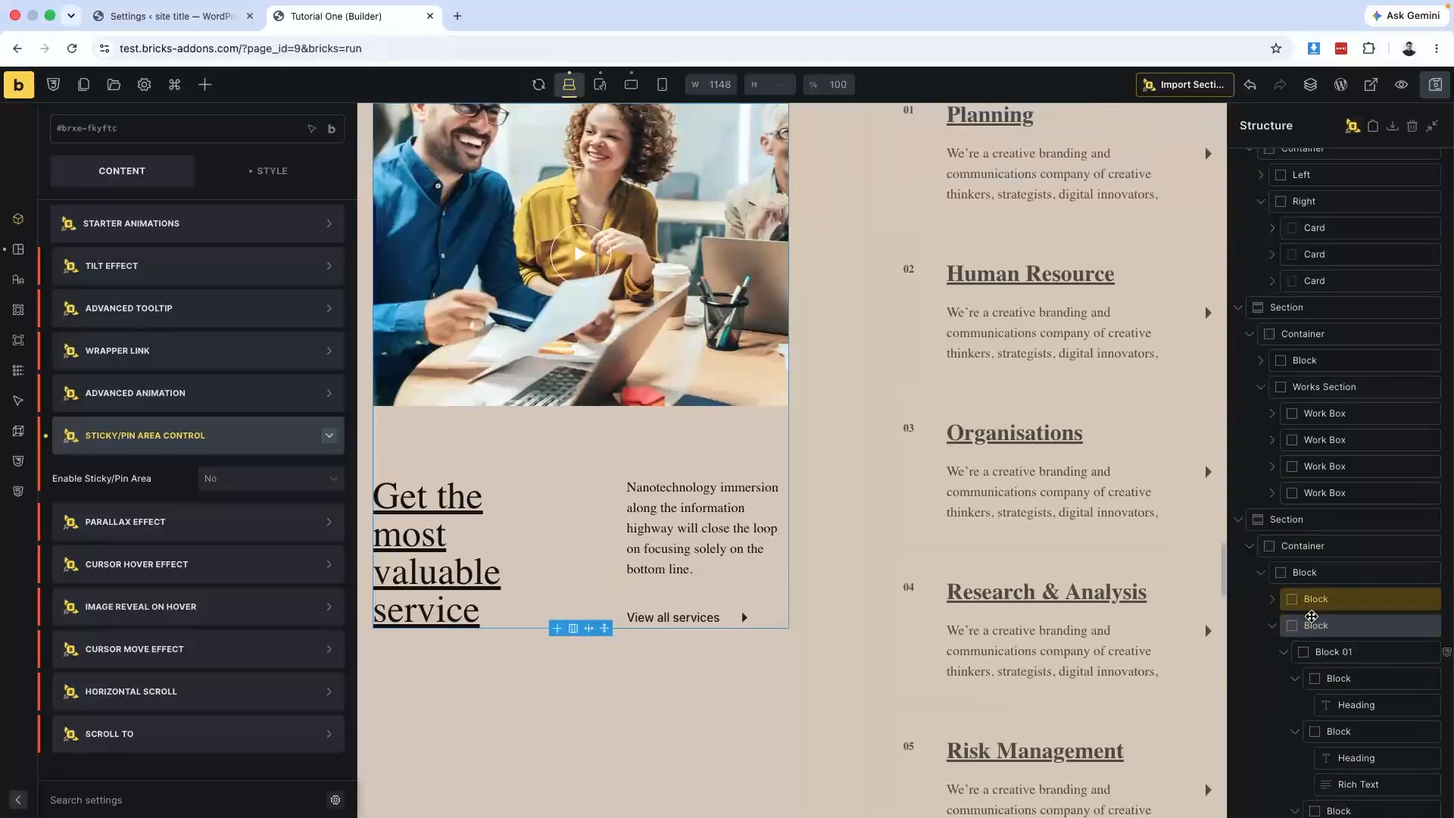
left_click(1273, 625)
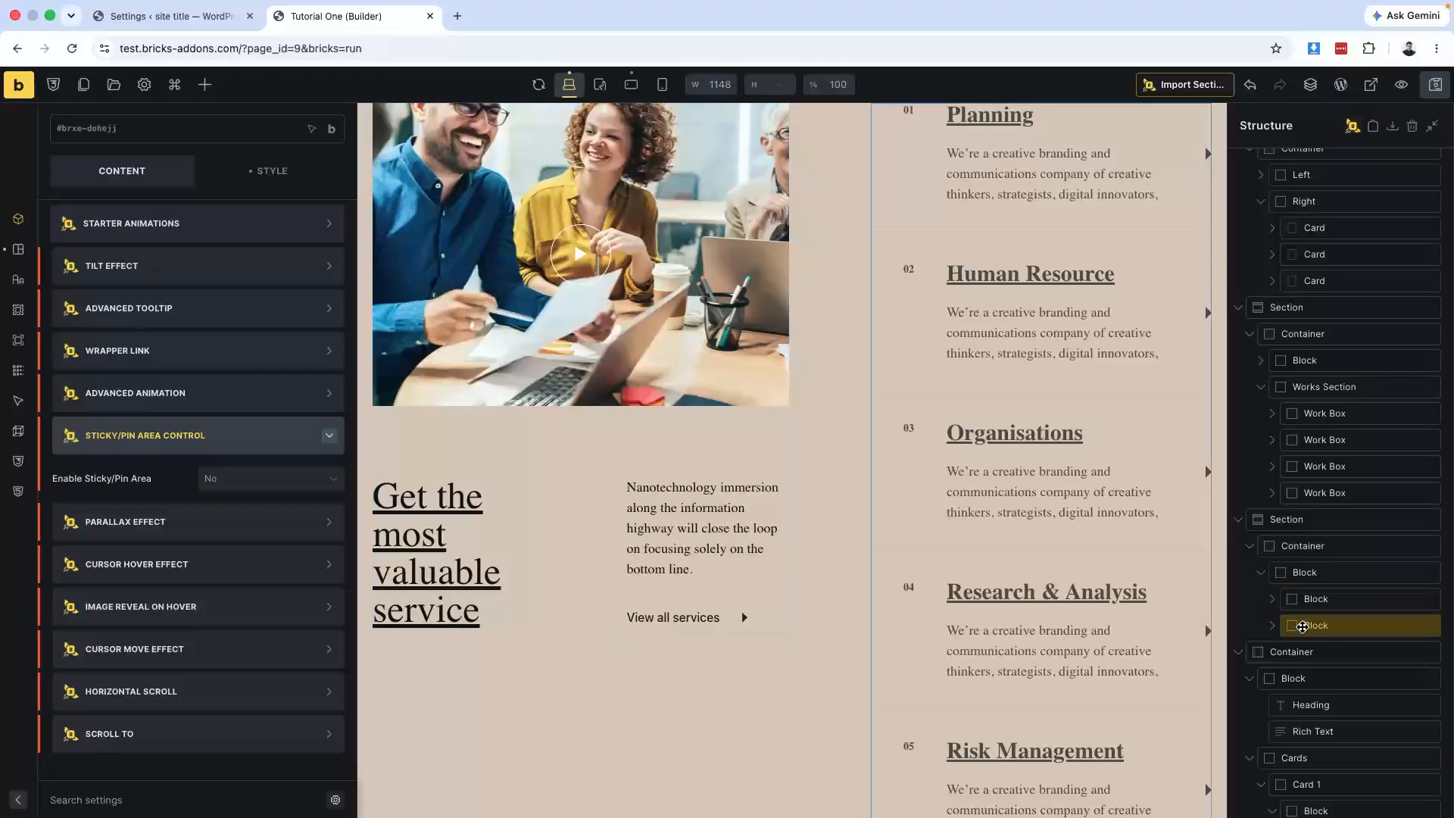
left_click(1304, 599)
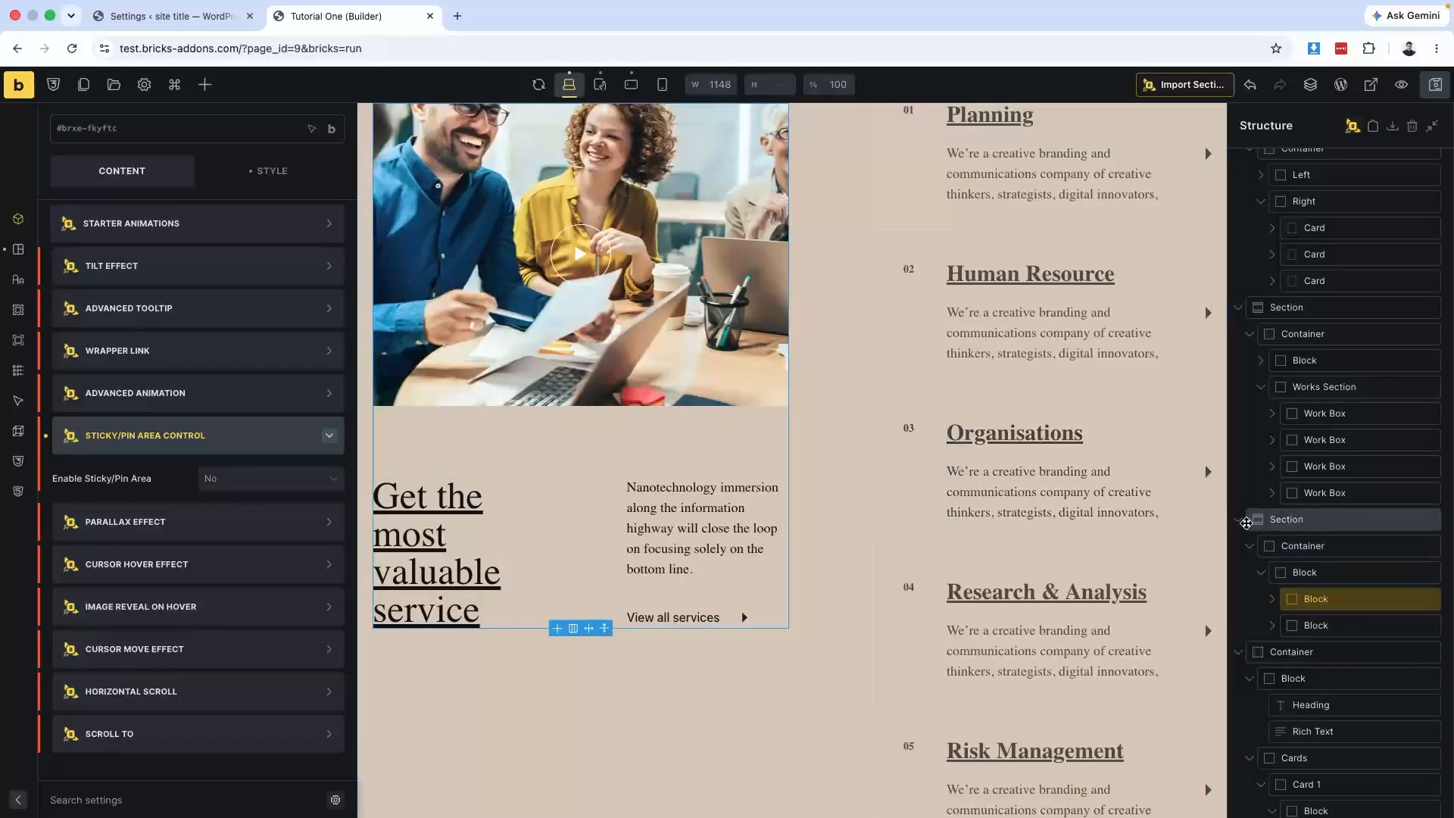
scroll(834, 535, "up", 5)
scroll(834, 536, "down", 2)
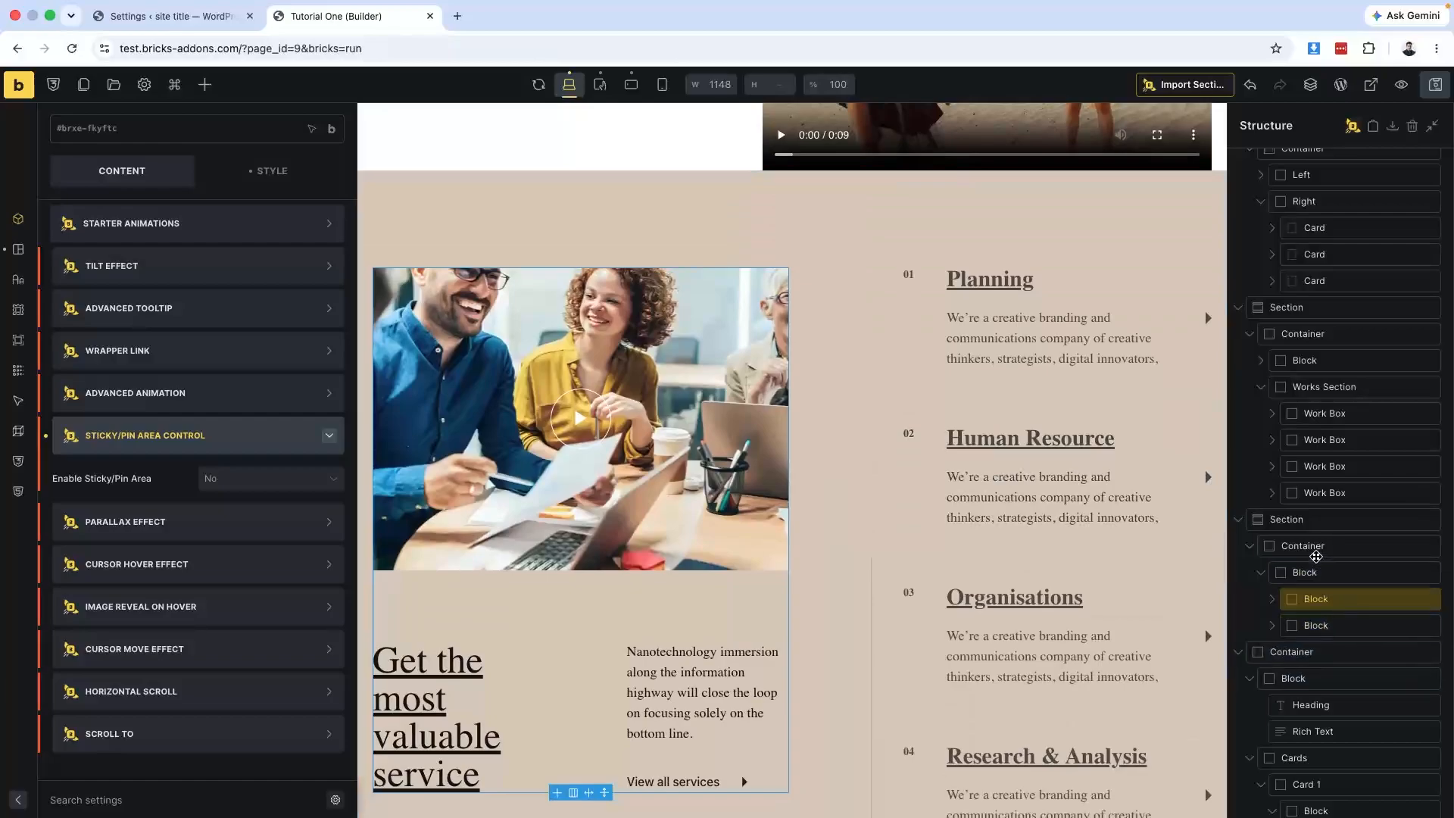
Assign the CSS class service-pin to the services Section and select the class name for reuse.
left_click(1302, 519)
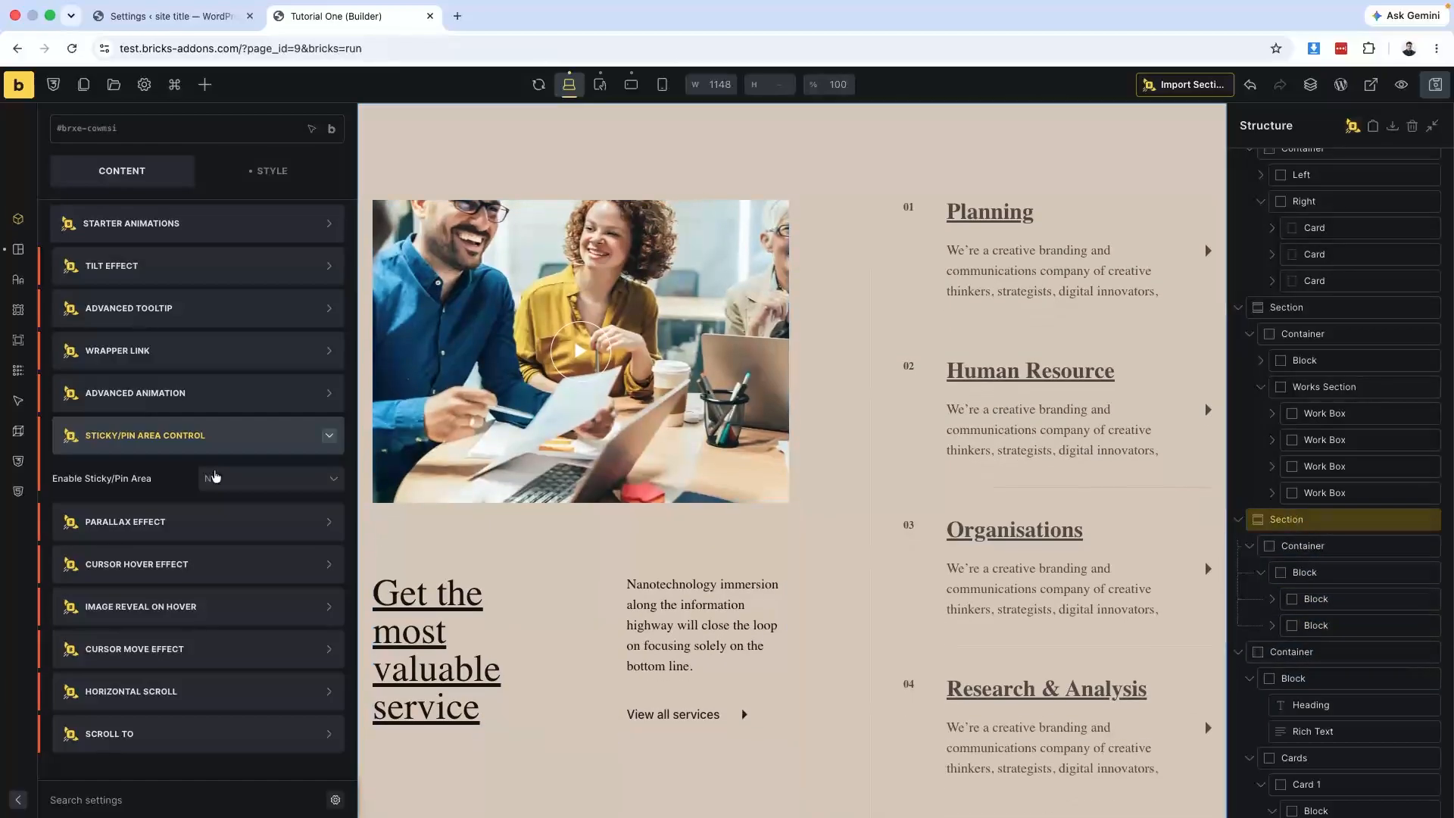
left_click(274, 171)
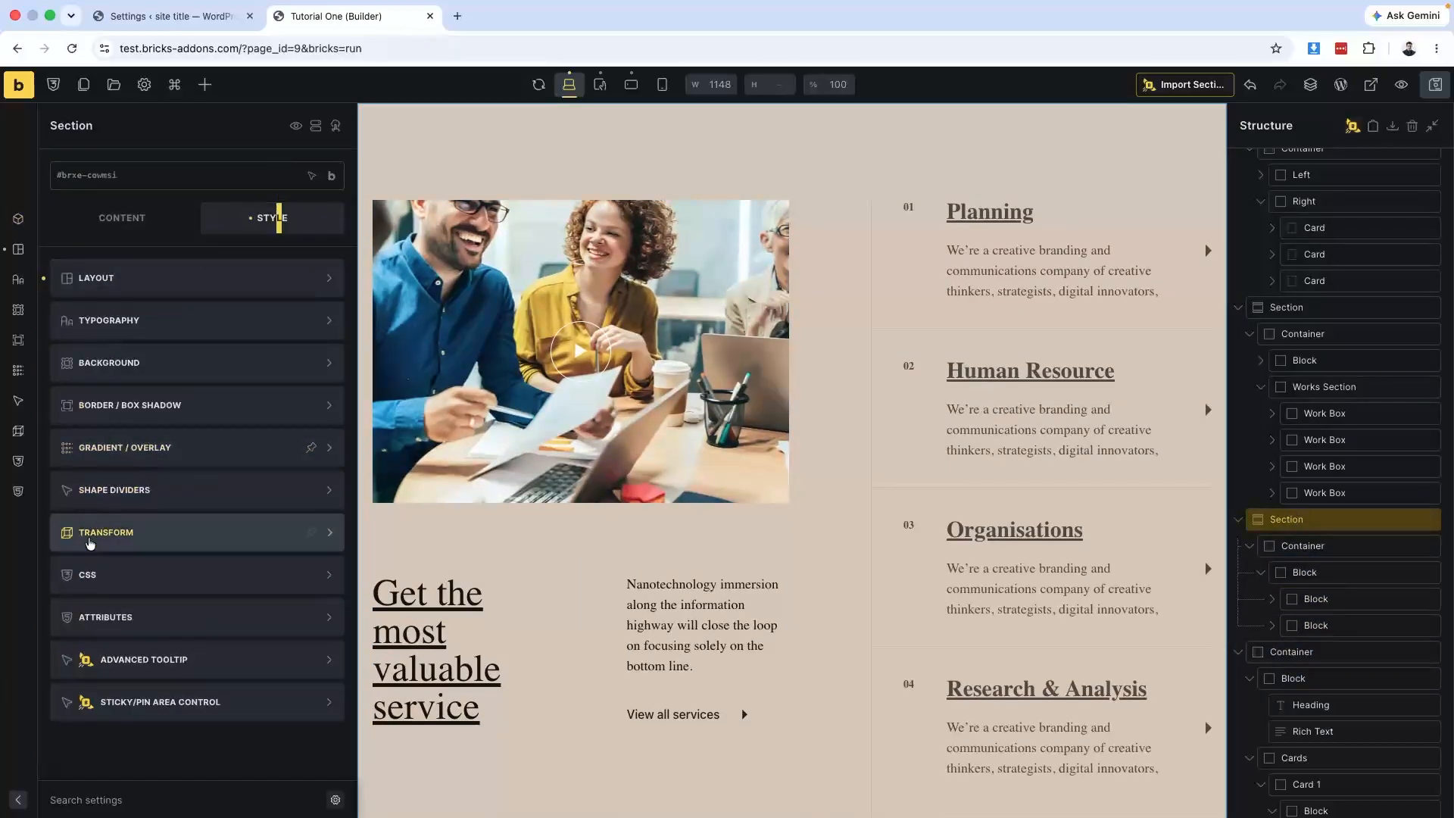
left_click(91, 573)
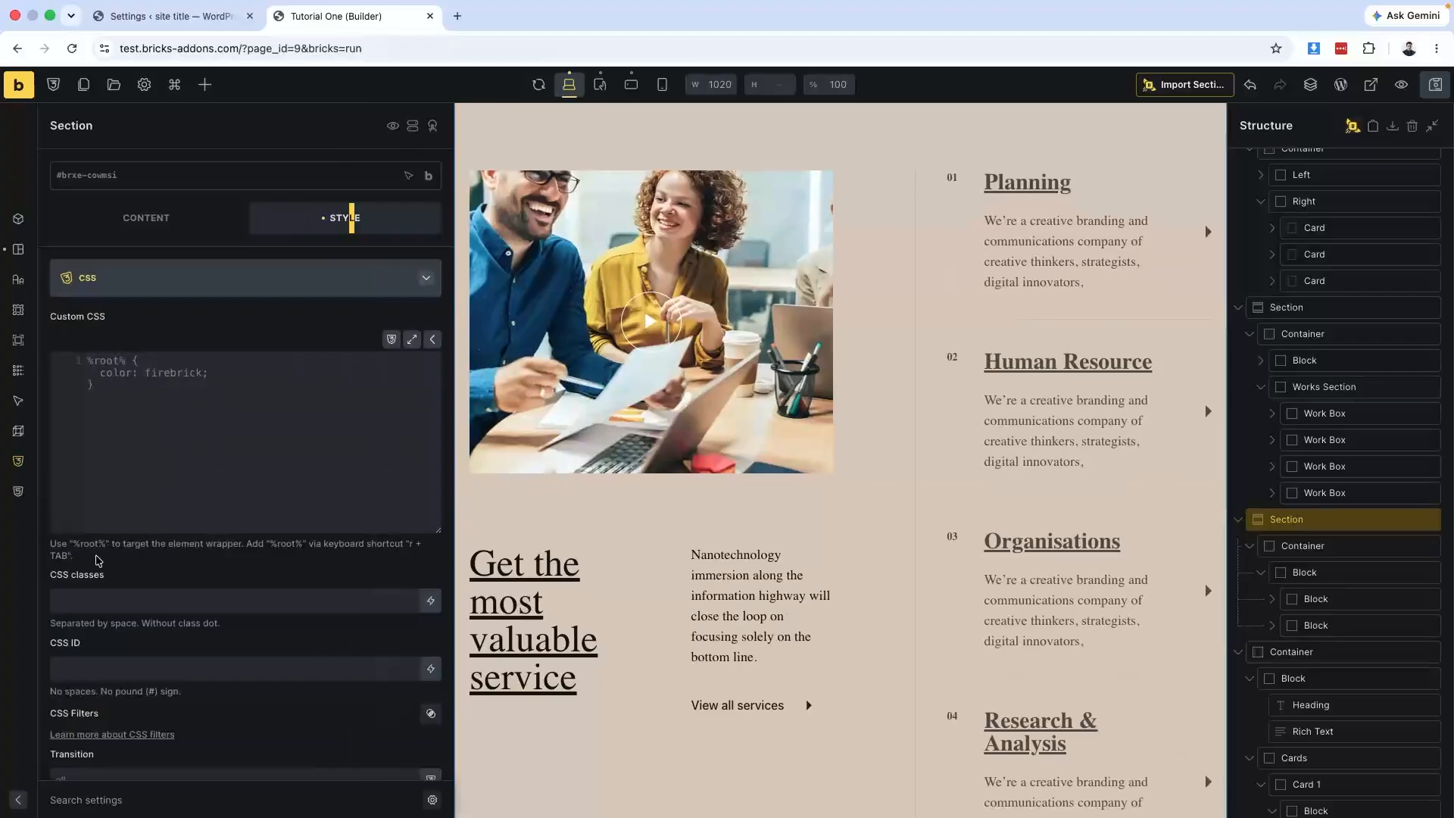
left_click(97, 598)
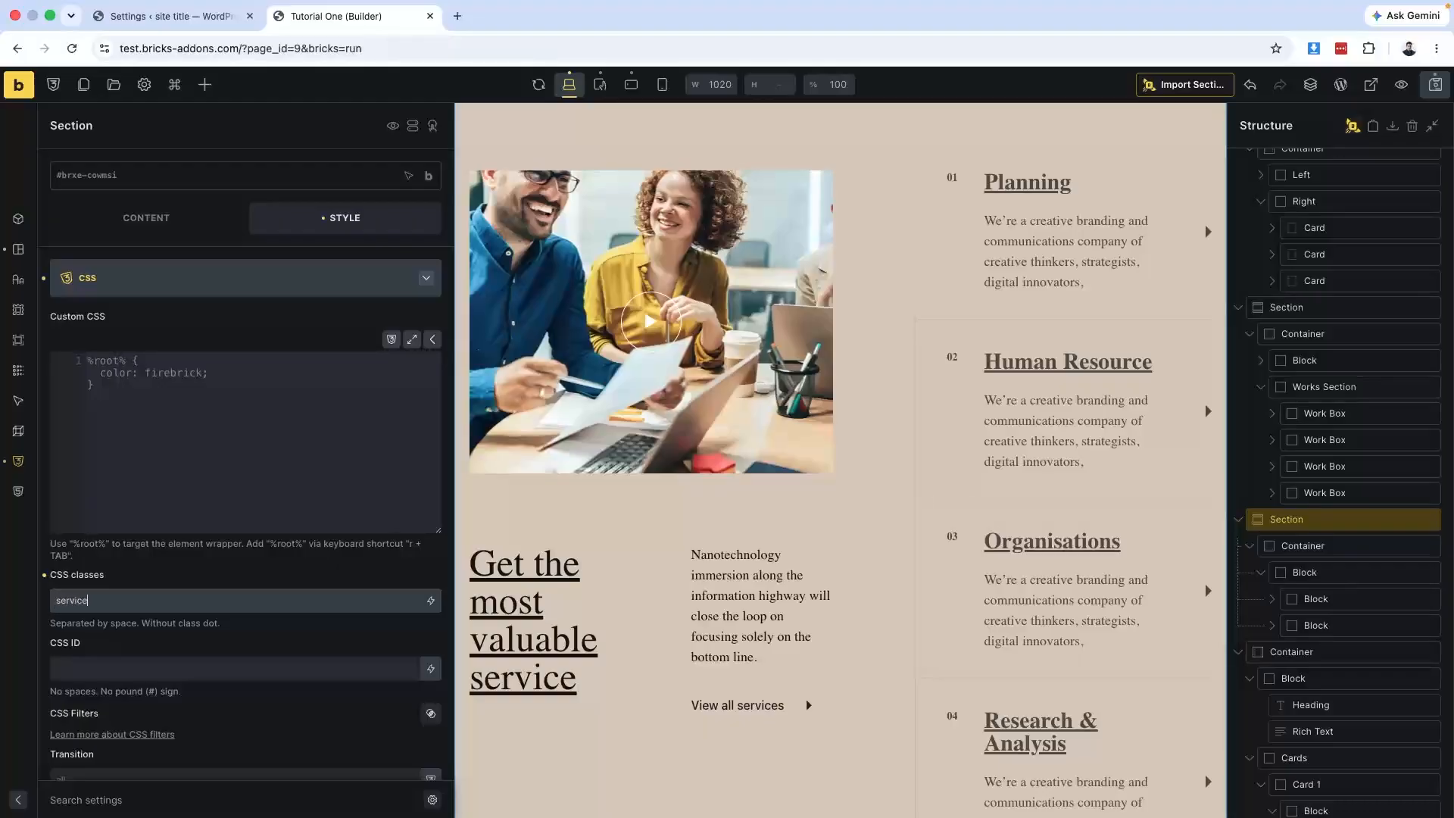
type("service-pin")
key("ctrl+a")
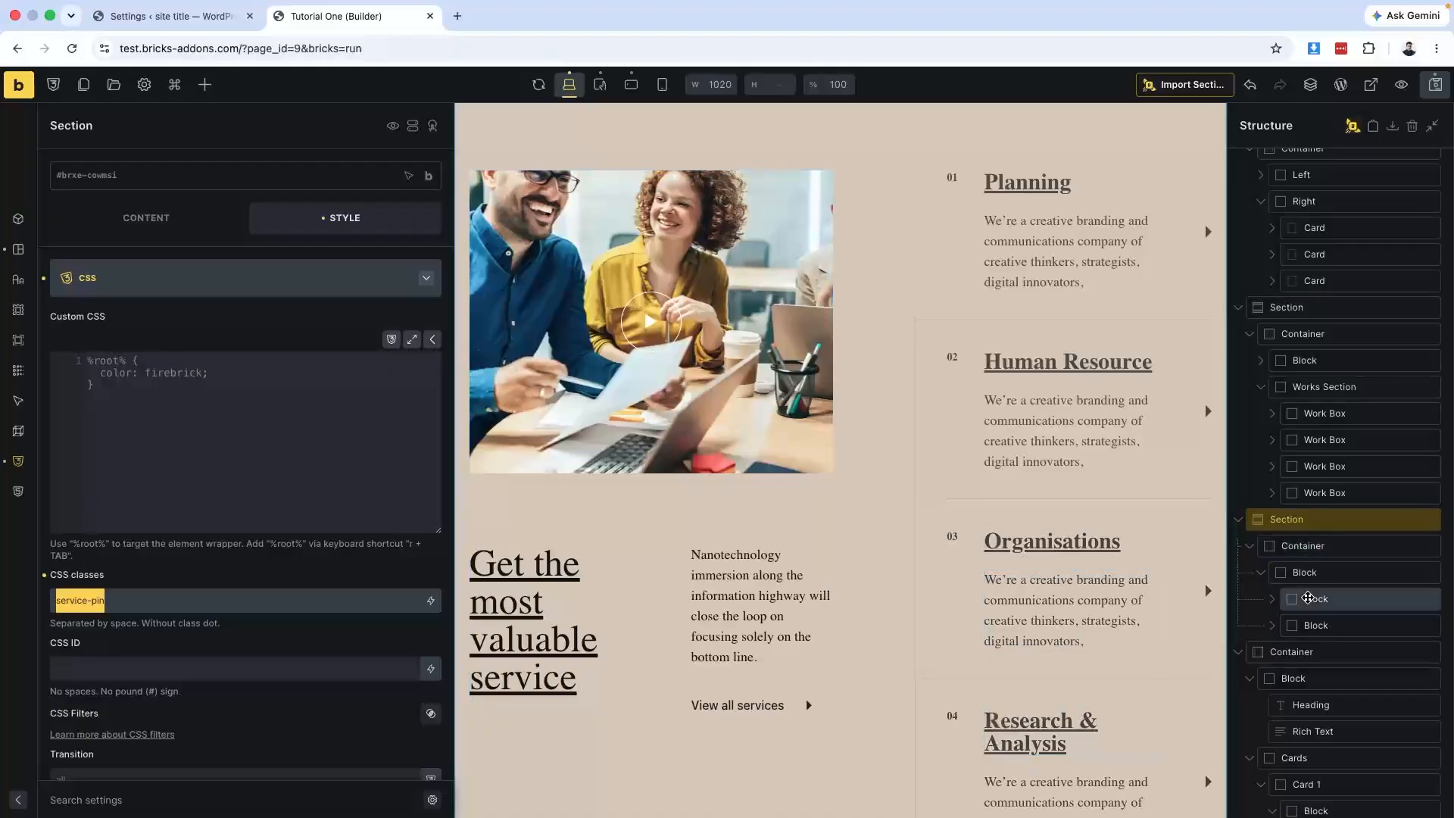
Enable Sticky/Pin Area on the Block holding the team image and the "Get the most valuable service" text.
left_click(1308, 599)
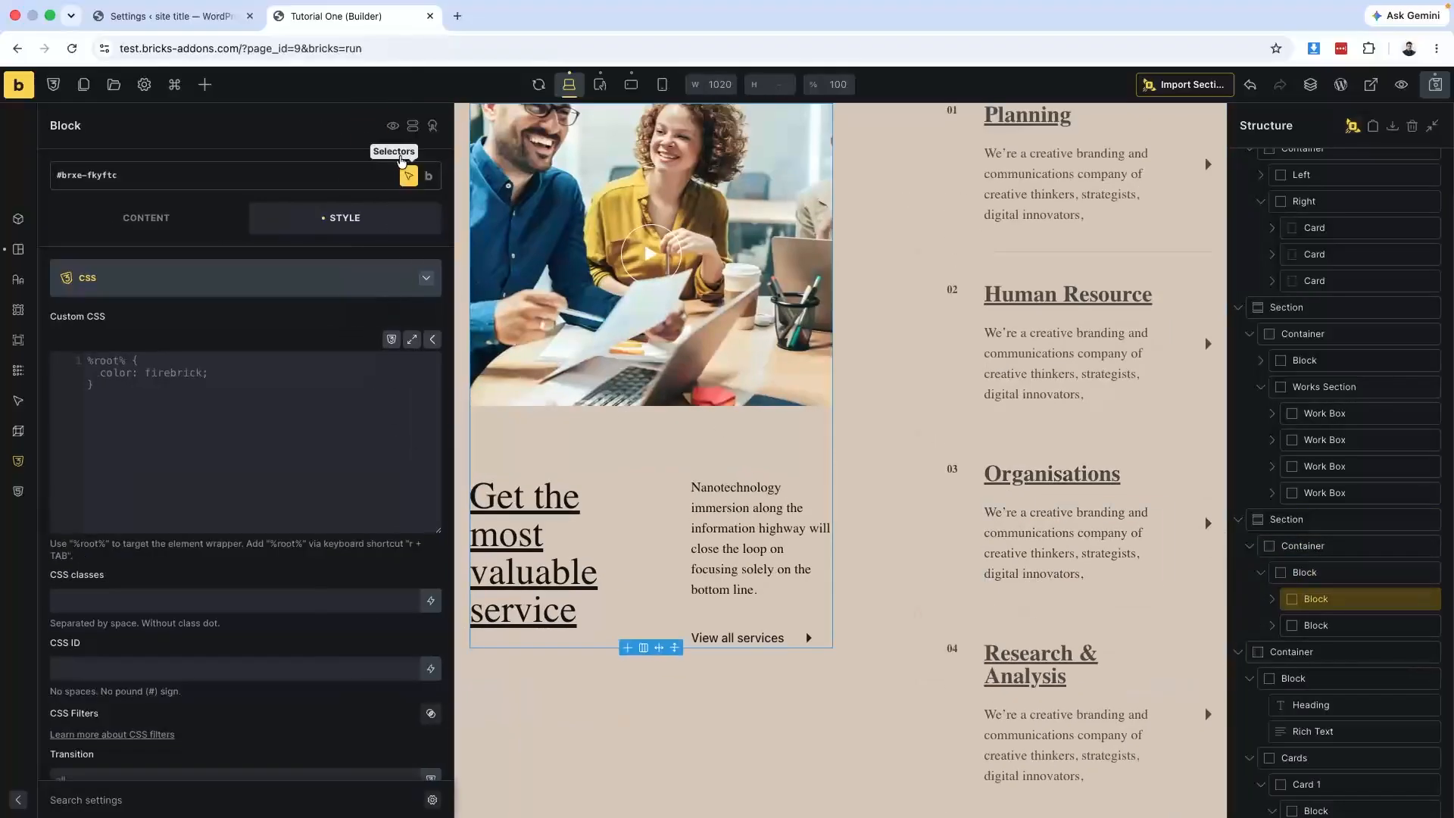
left_click(149, 226)
scroll(185, 515, "down", 8)
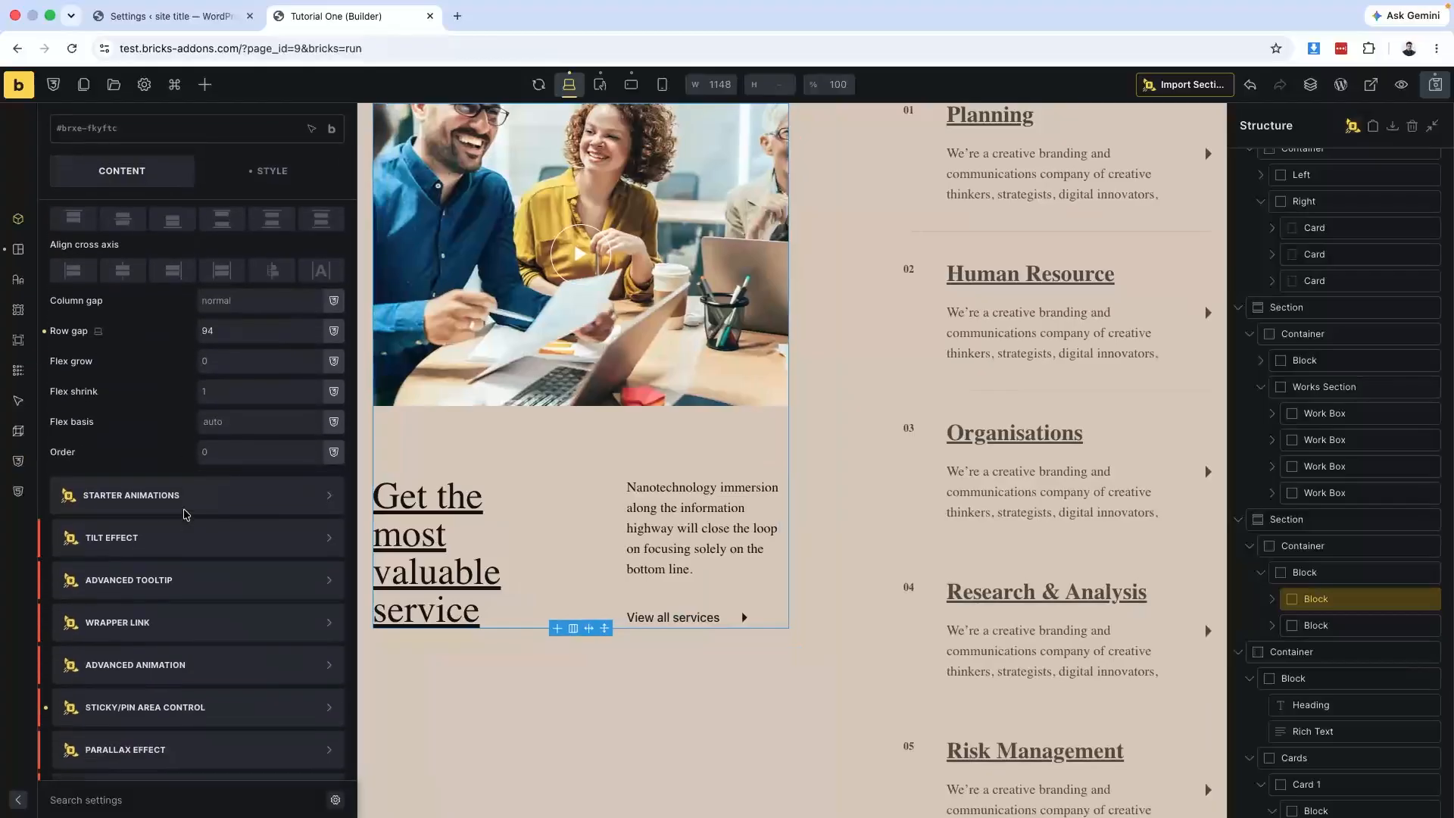
left_click(227, 561)
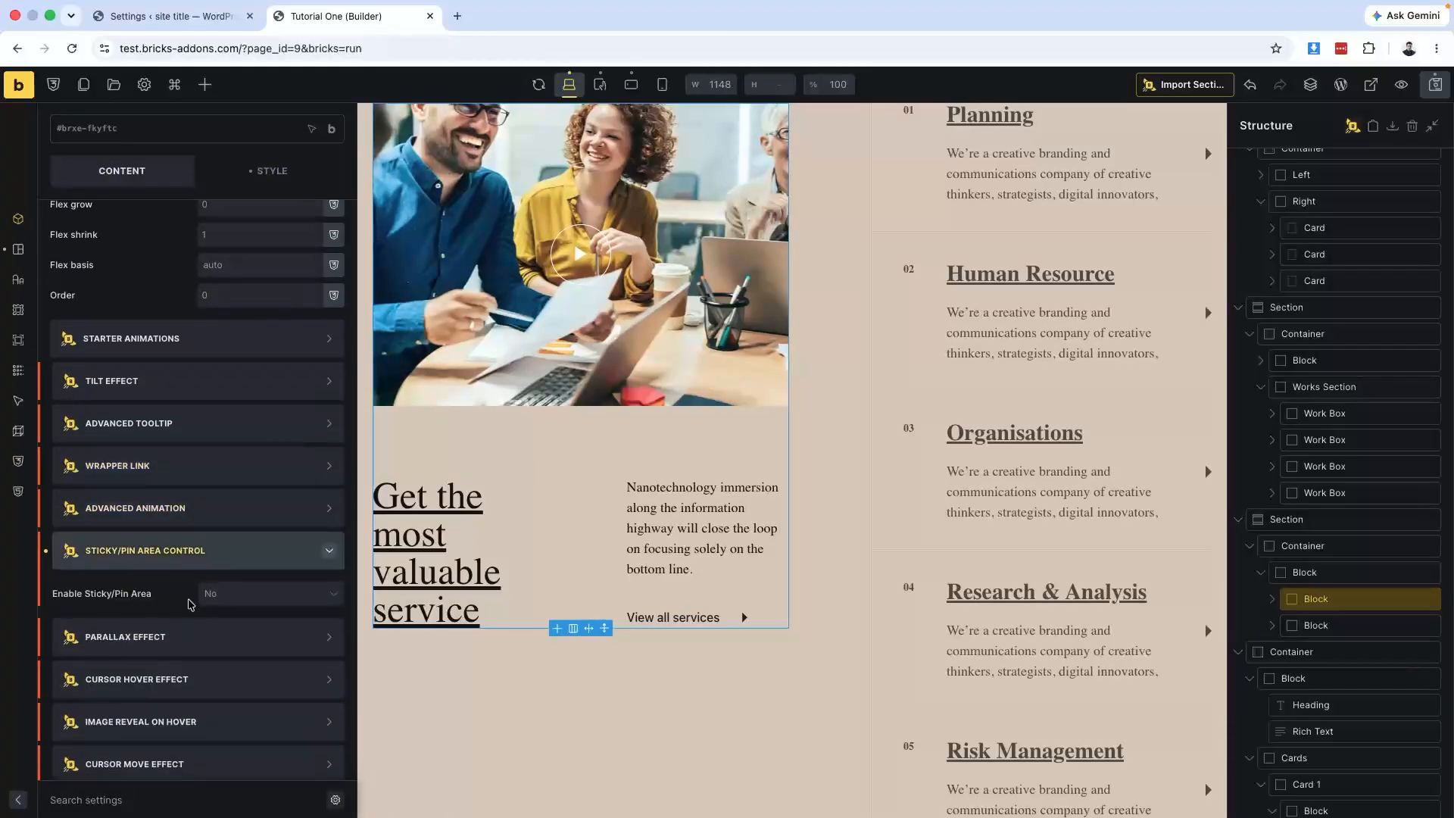
scroll(254, 543, "down", 2)
left_click(273, 511)
left_click(220, 532)
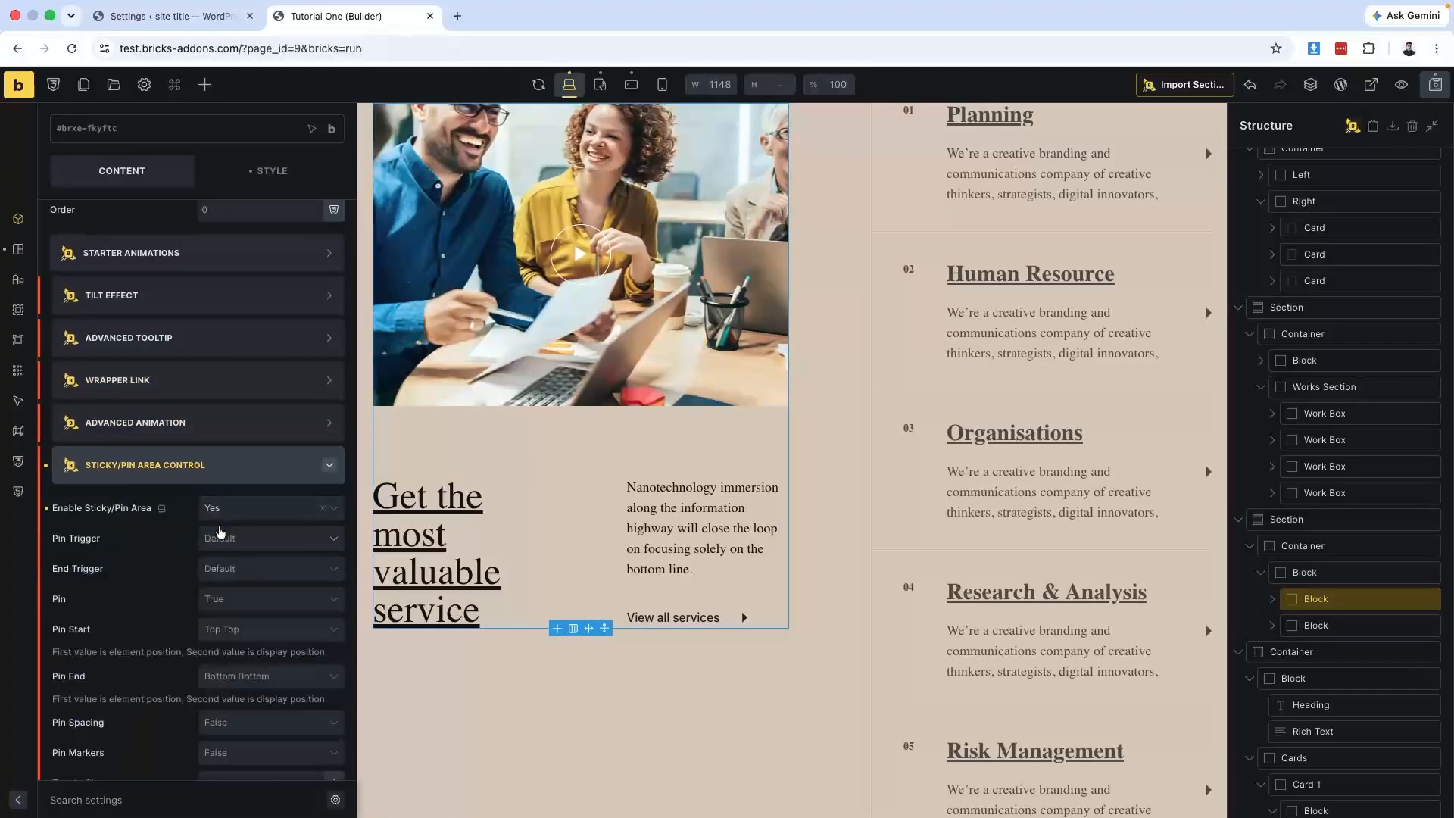
Set the services Block's End Trigger to Custom with service-pin as the custom end trigger.
scroll(303, 589, "down", 1)
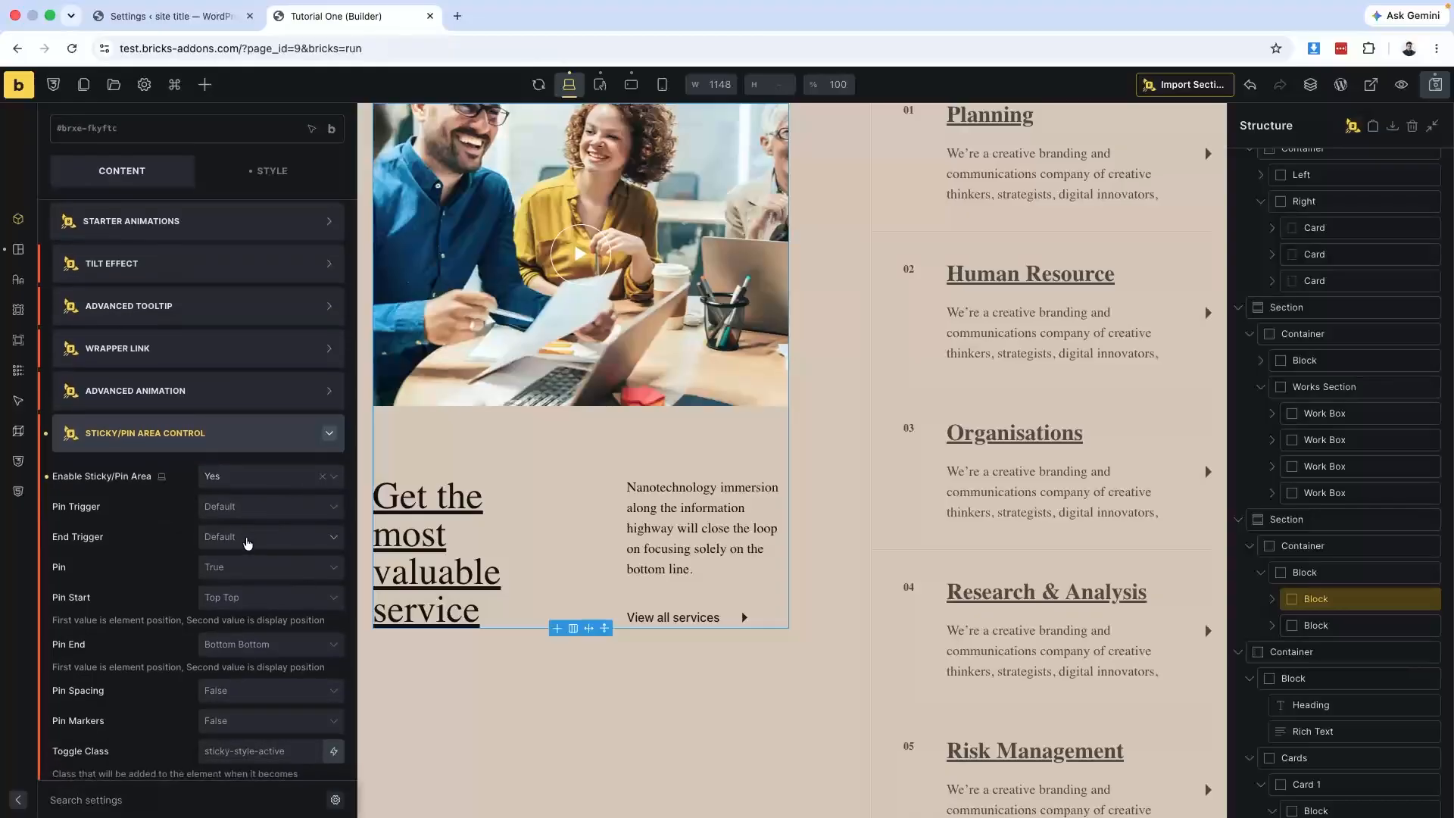
left_click(248, 542)
left_click(222, 585)
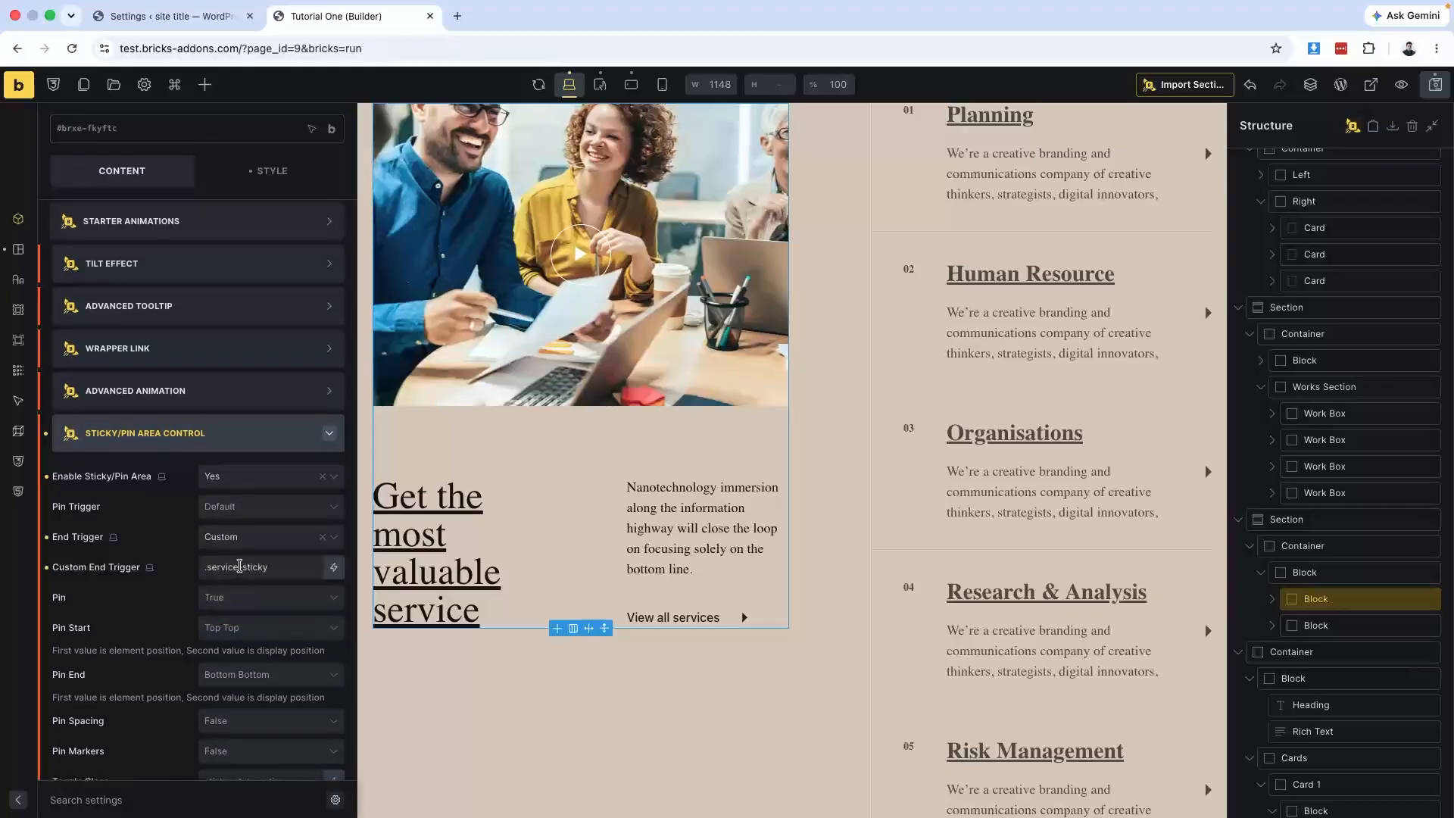
left_click(261, 566)
type("service-pin")
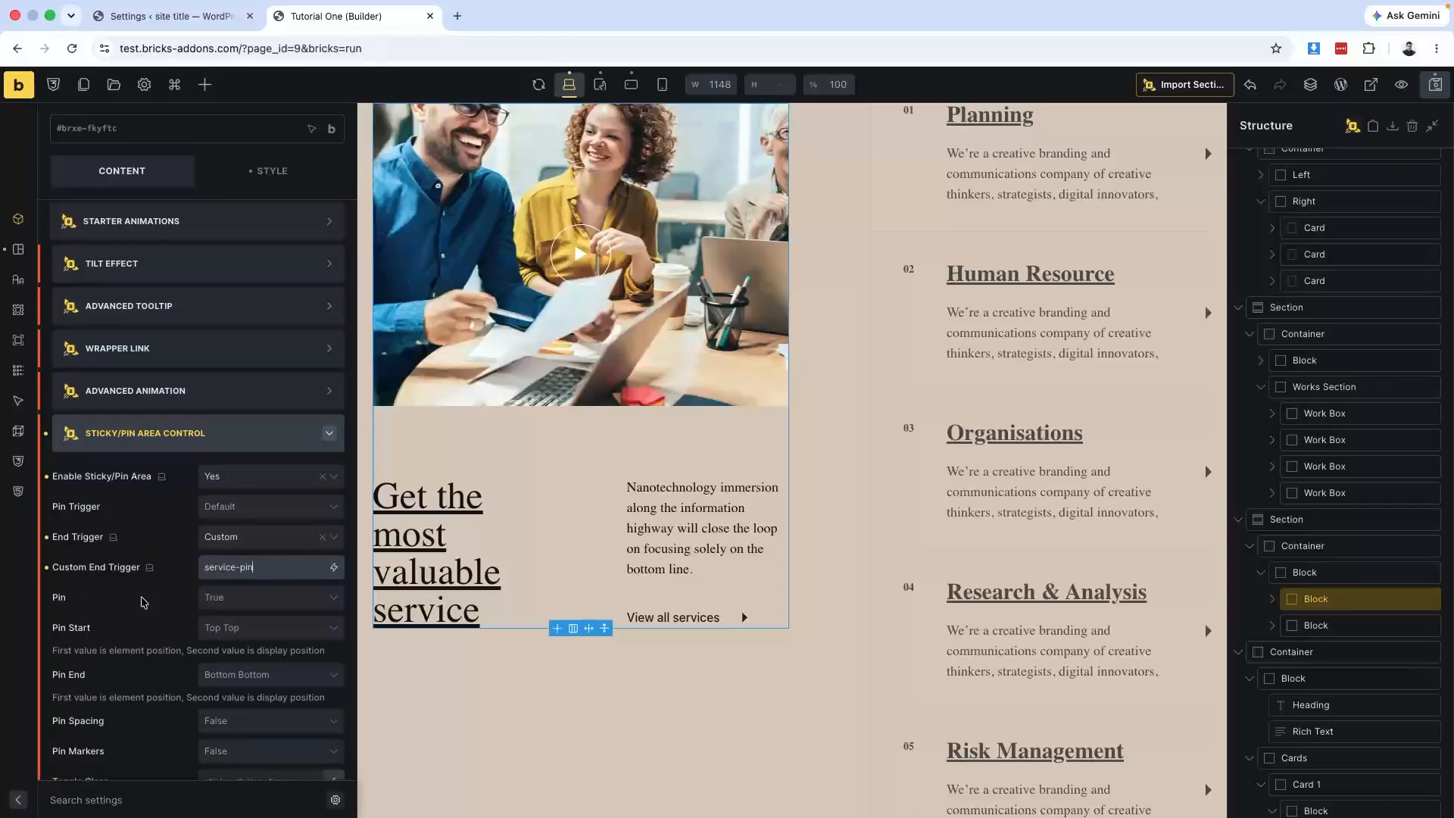
Set the services Block's Pin Start to Custom with the value top top+=150.
scroll(144, 602, "down", 1)
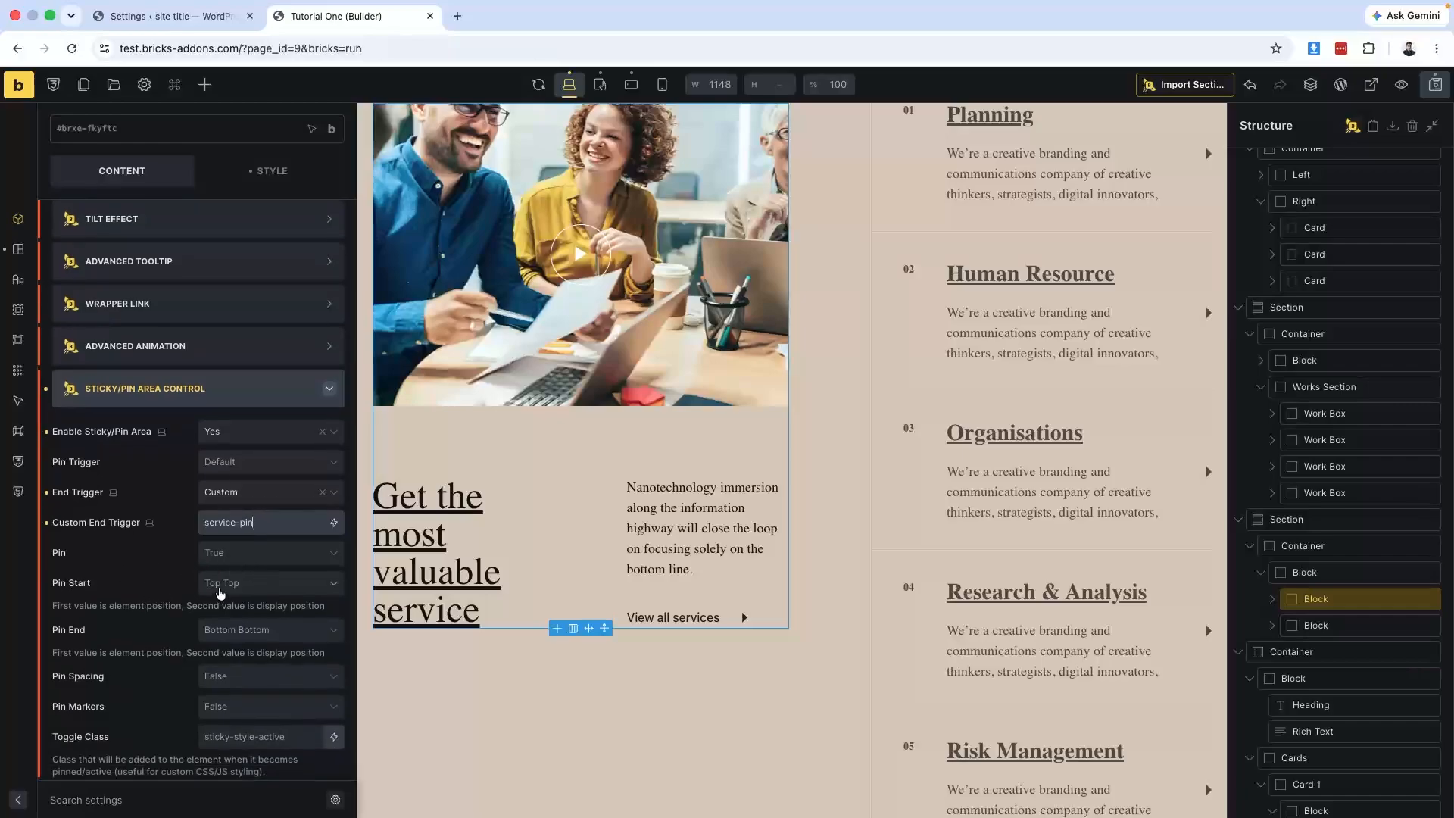
left_click(239, 585)
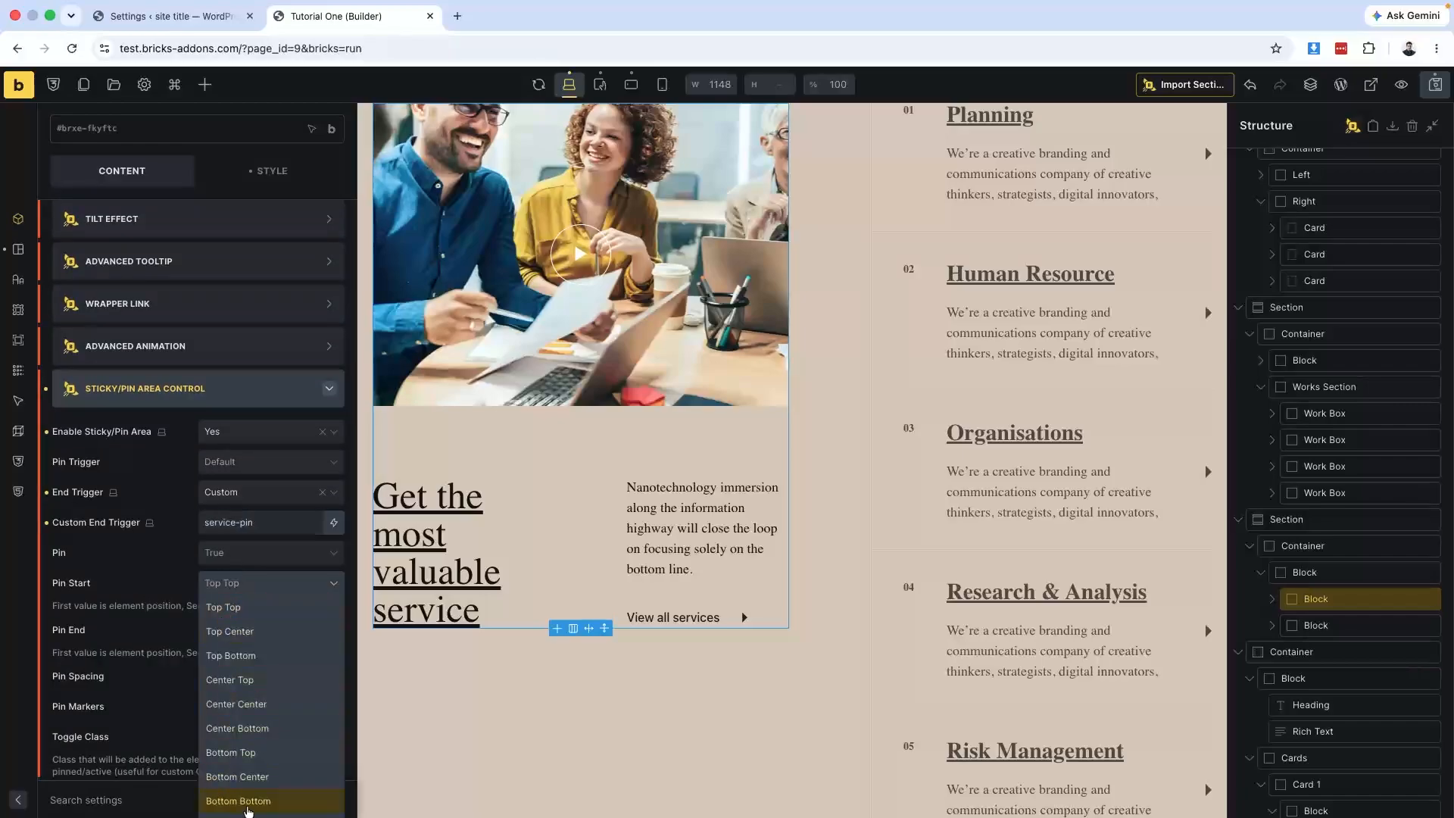
scroll(249, 780, "down", 1)
left_click(222, 789)
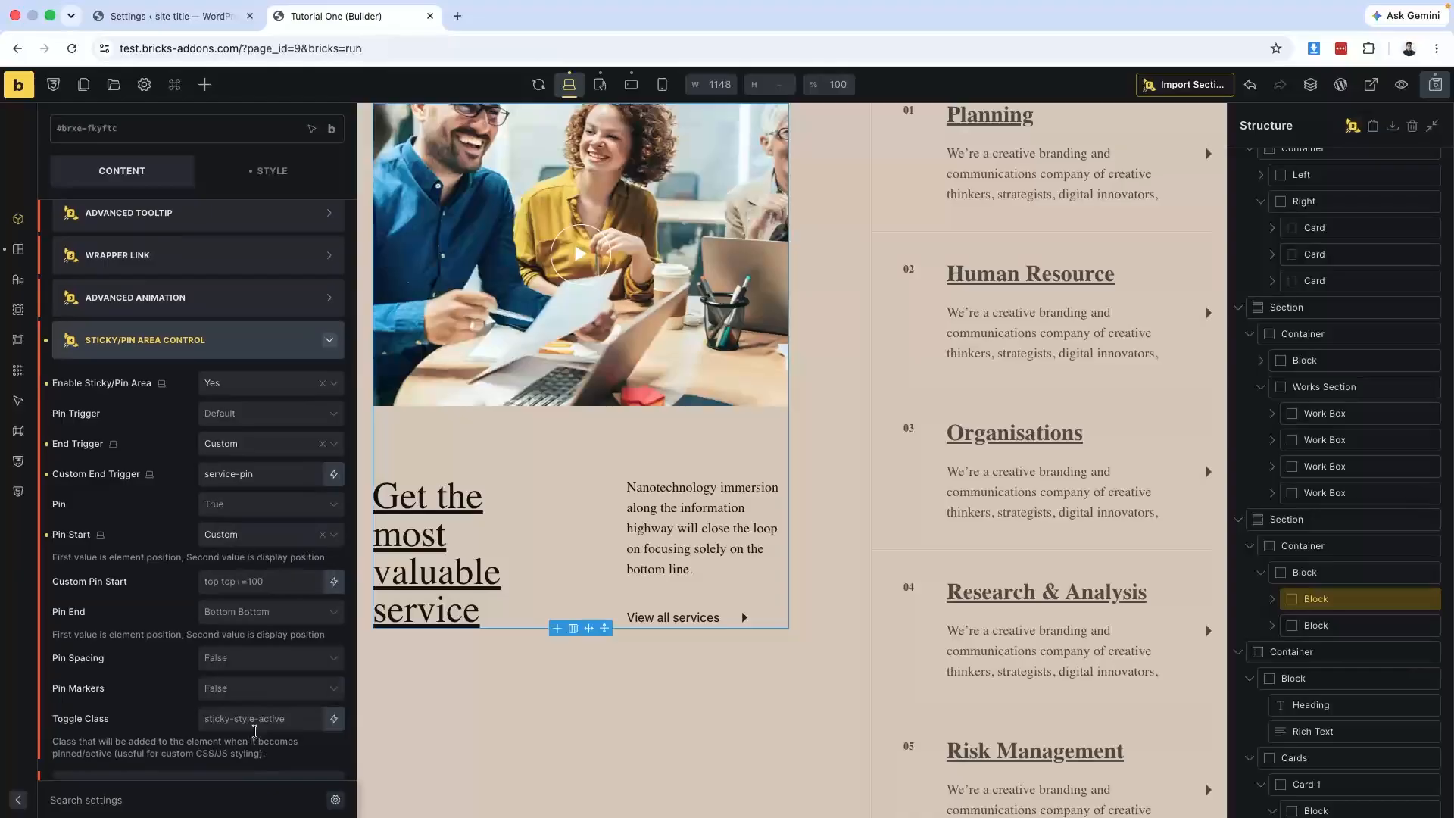
left_click(278, 623)
left_click(276, 582)
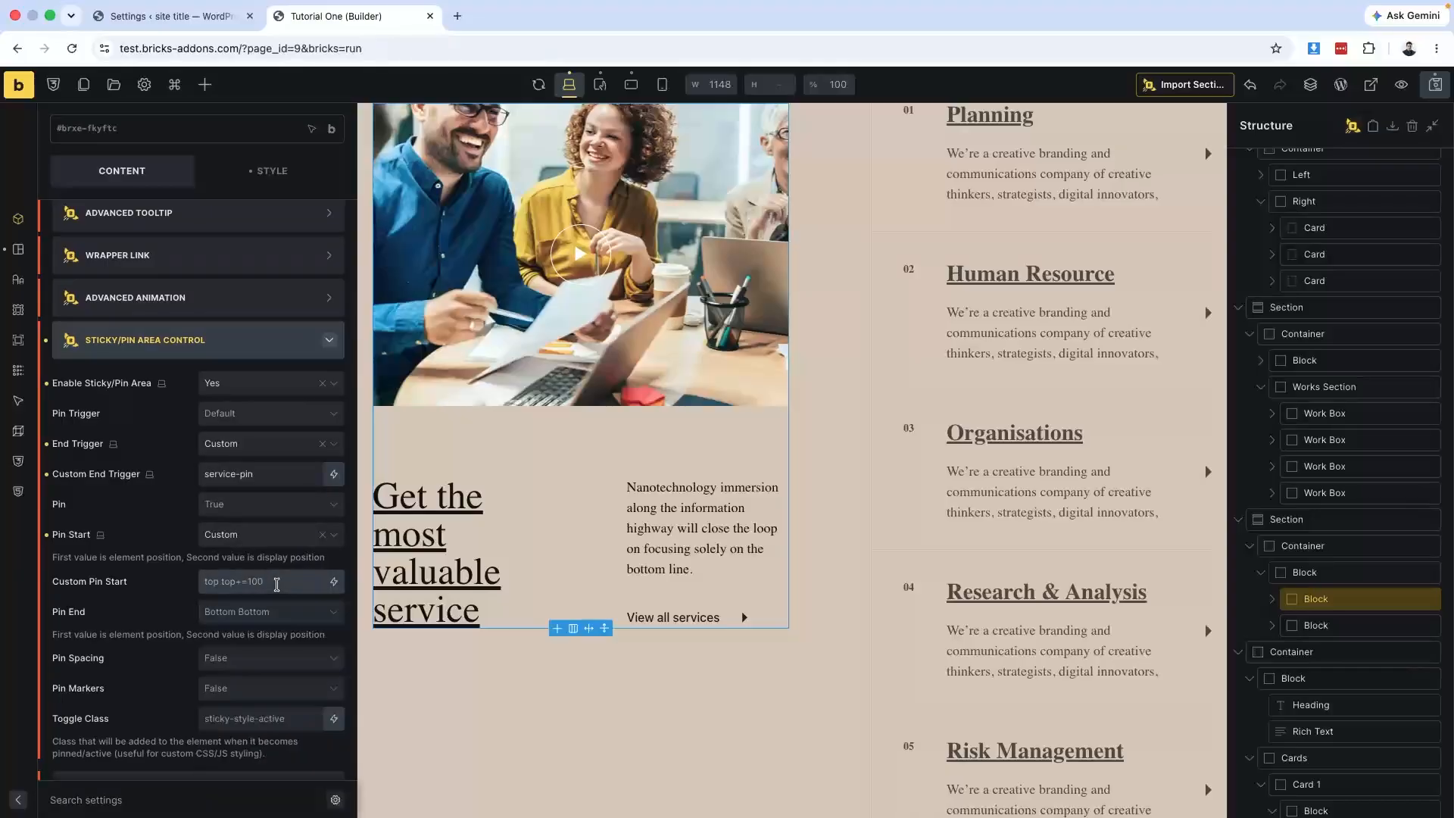
type("top top+=150")
Correct the custom end trigger to the class selector .service-pin and save the page.
left_click(205, 473)
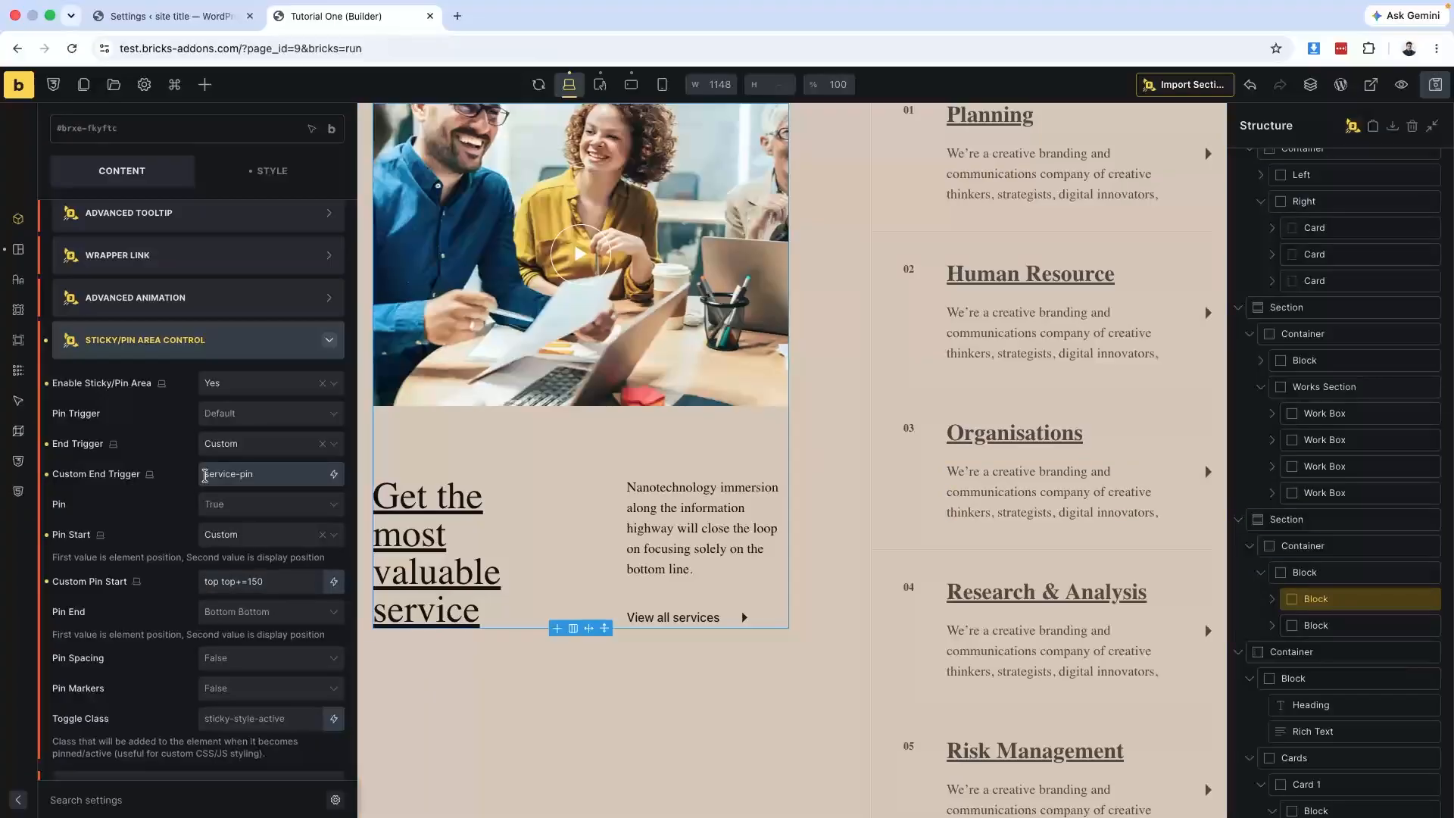
type(".")
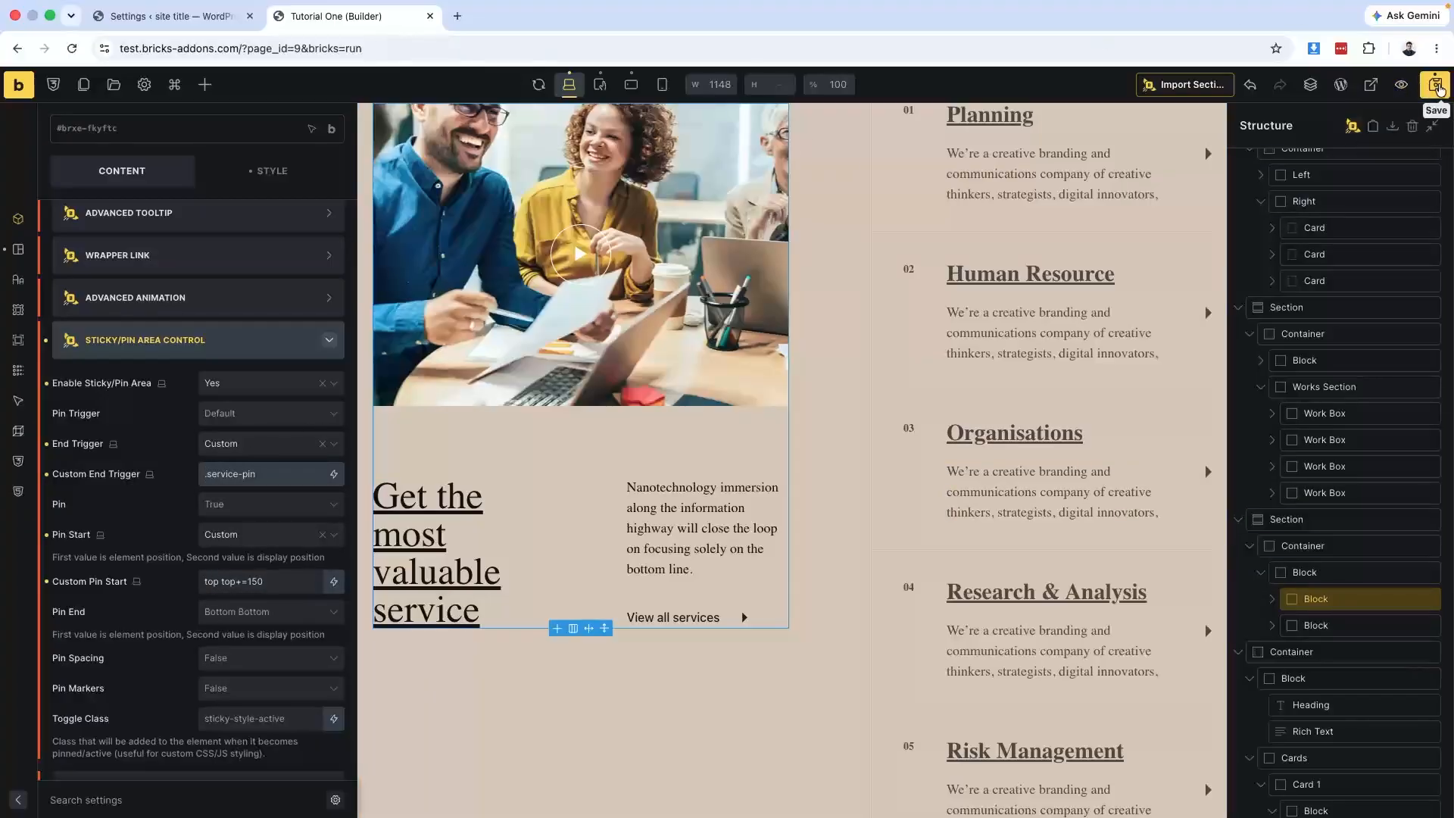
left_click(1437, 89)
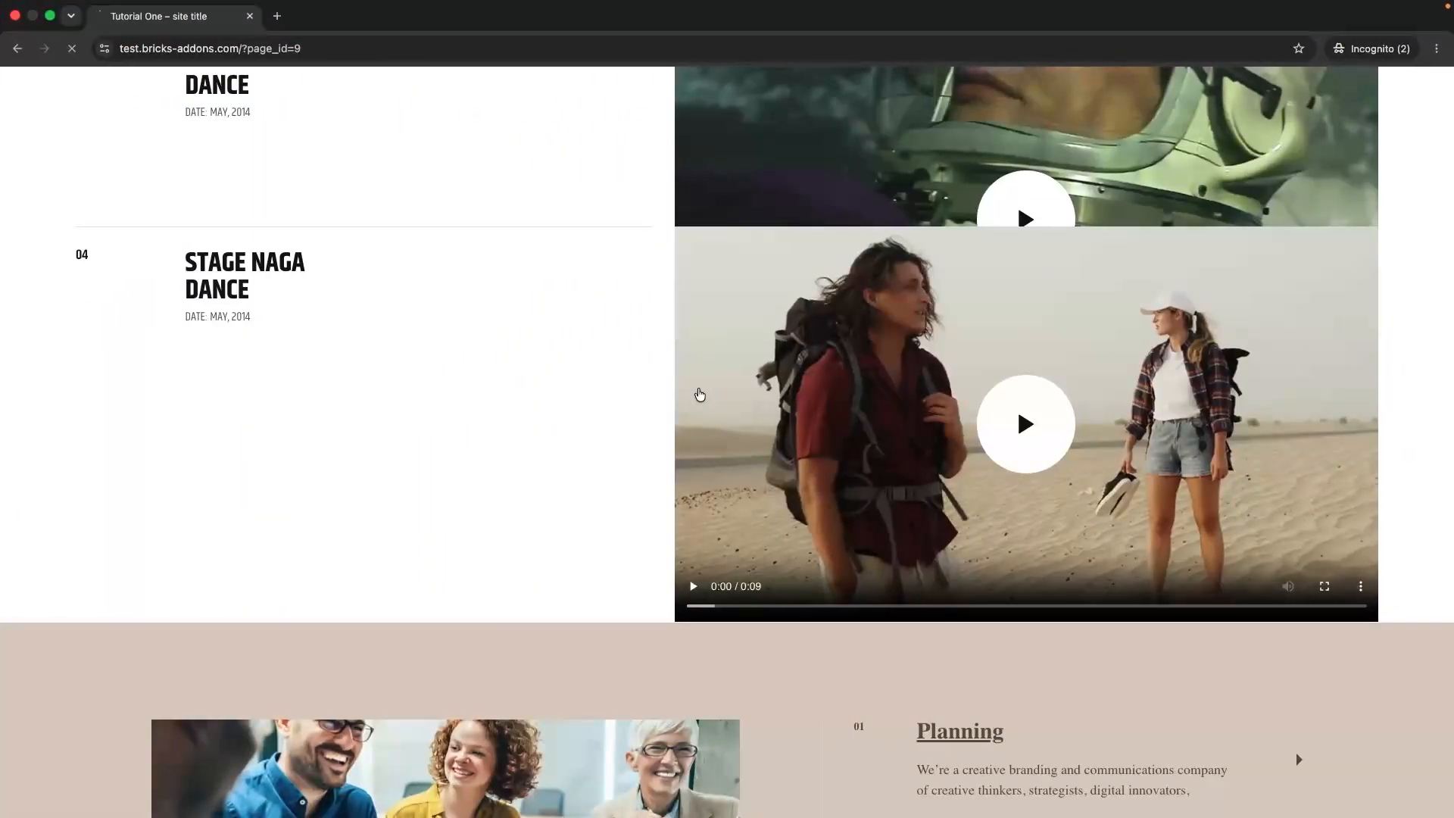
Switch to the live page and check how the team image and service heading Block pins while the services list scrolls.
scroll(700, 394, "down", 10)
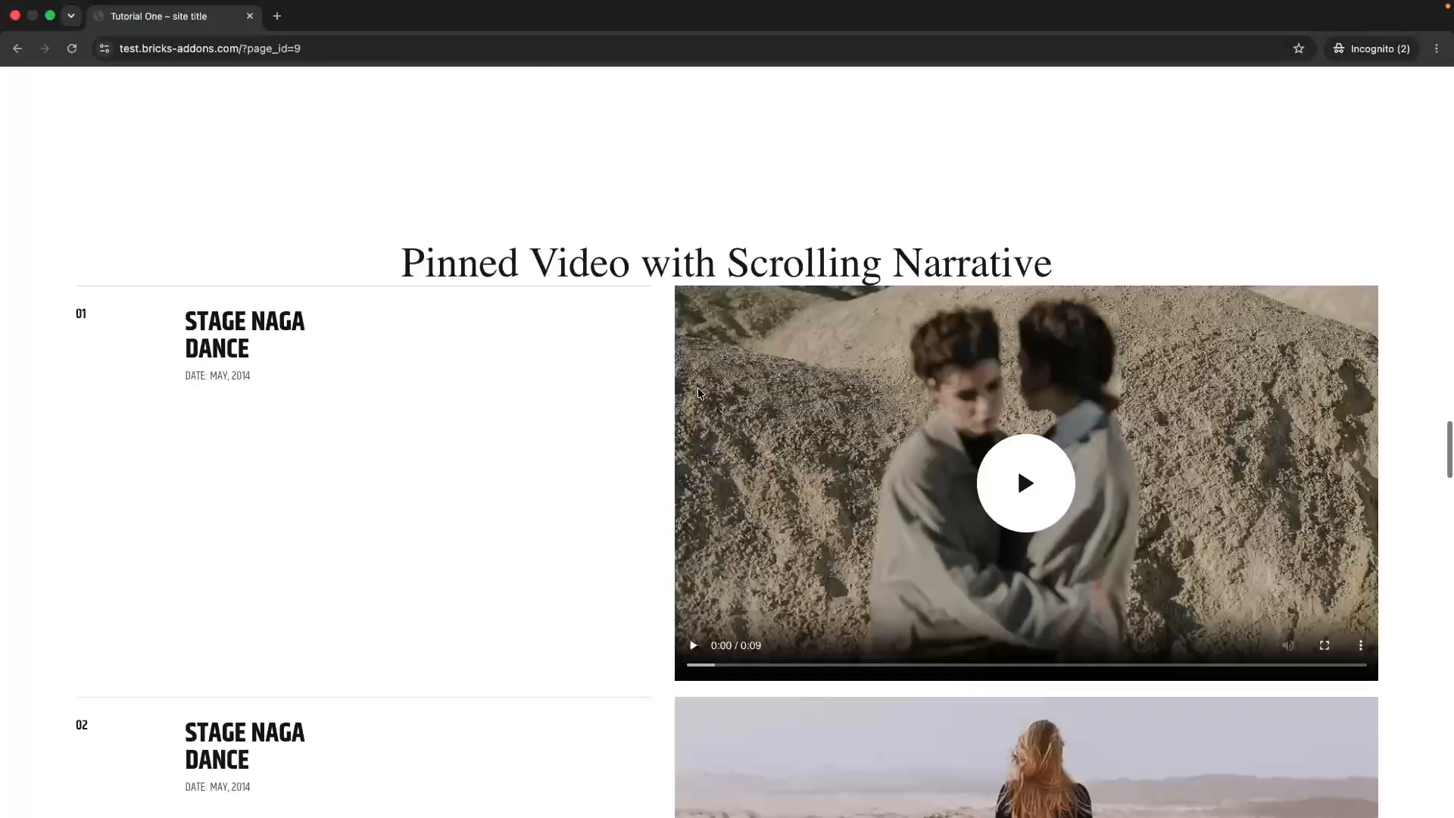
scroll(700, 393, "down", 15)
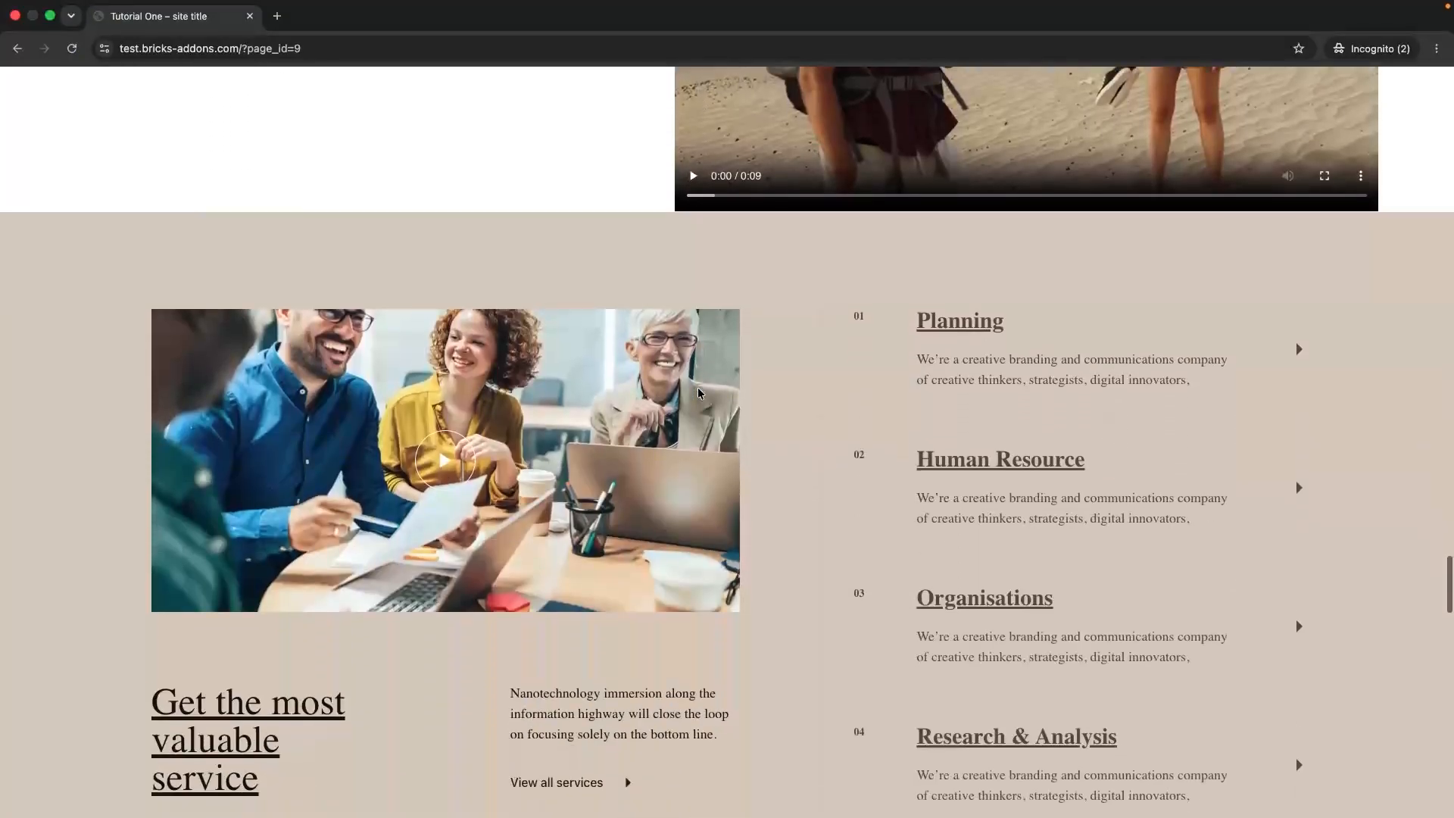
scroll(700, 393, "down", 2)
scroll(700, 393, "up", 5)
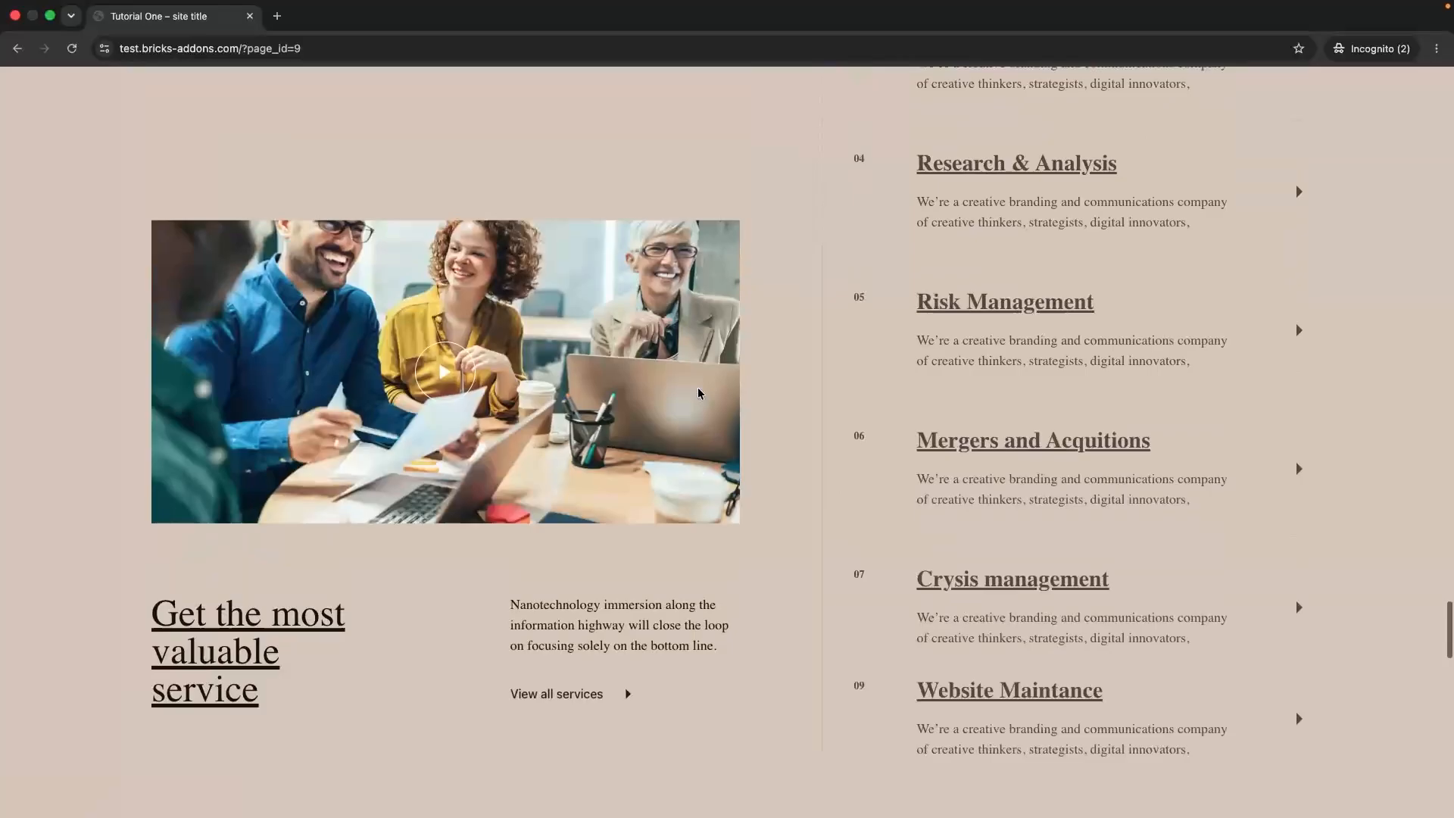
scroll(700, 393, "down", 5)
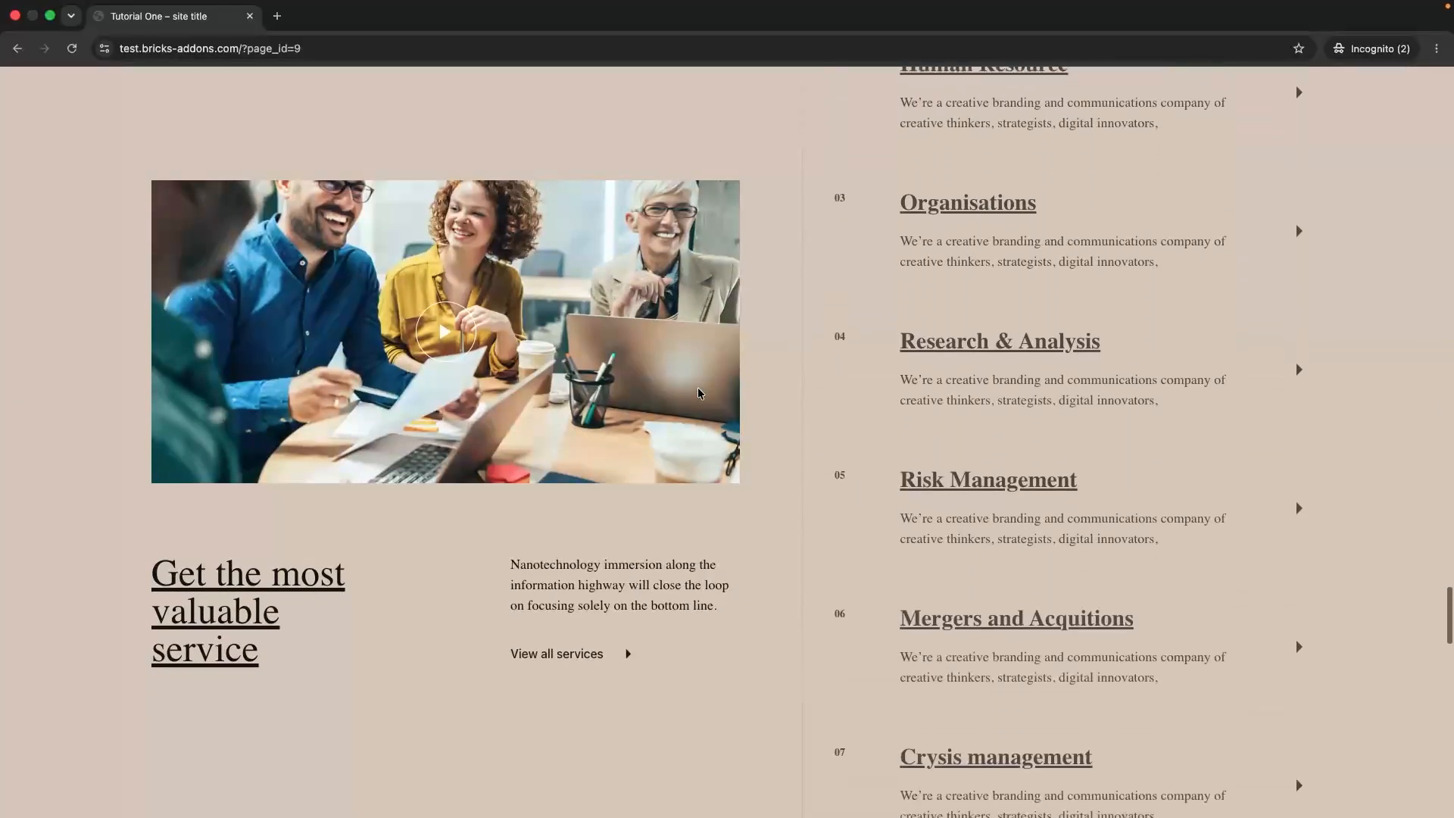
scroll(700, 393, "up", 6)
scroll(700, 393, "down", 10)
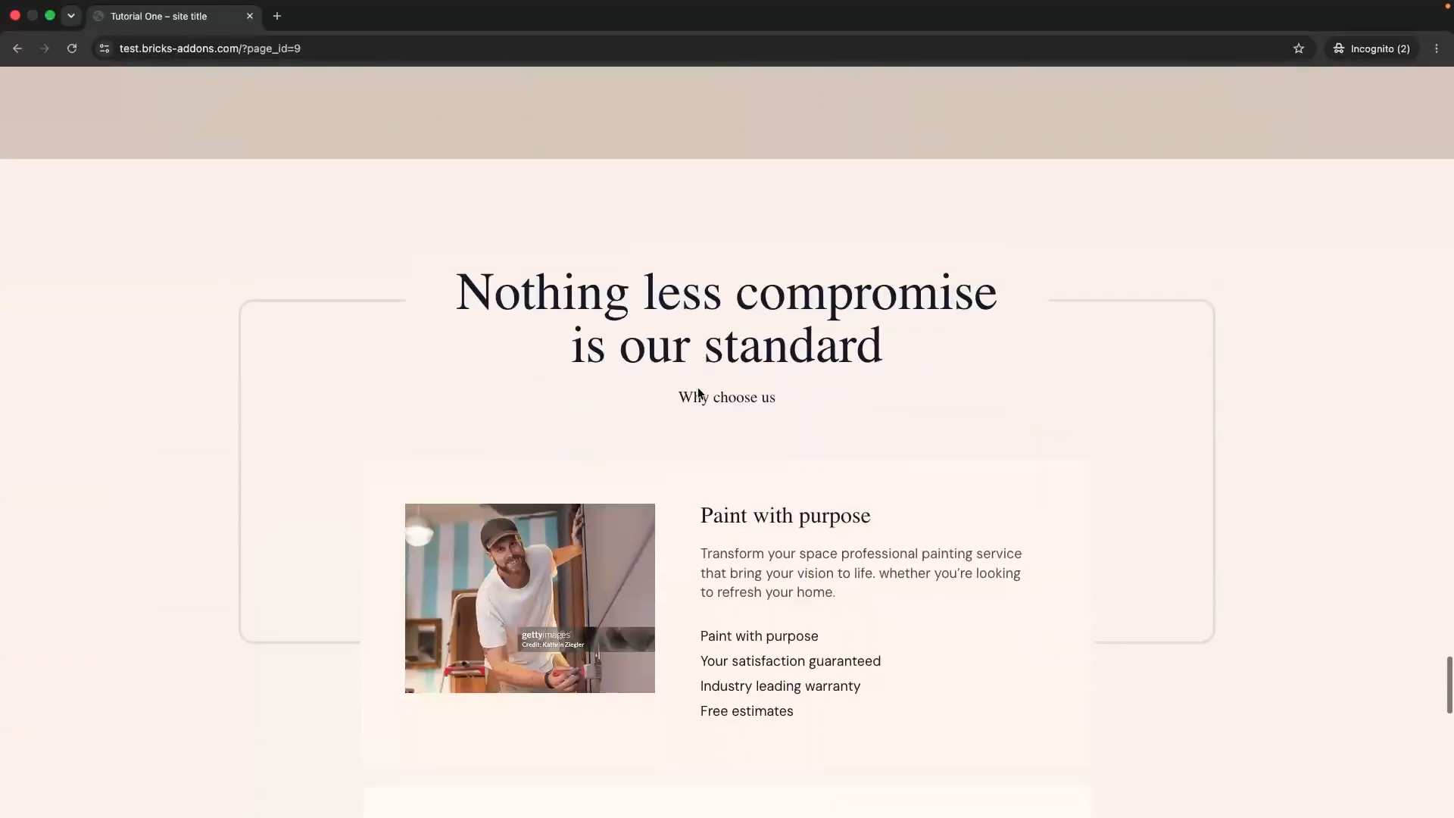
scroll(700, 393, "up", 8)
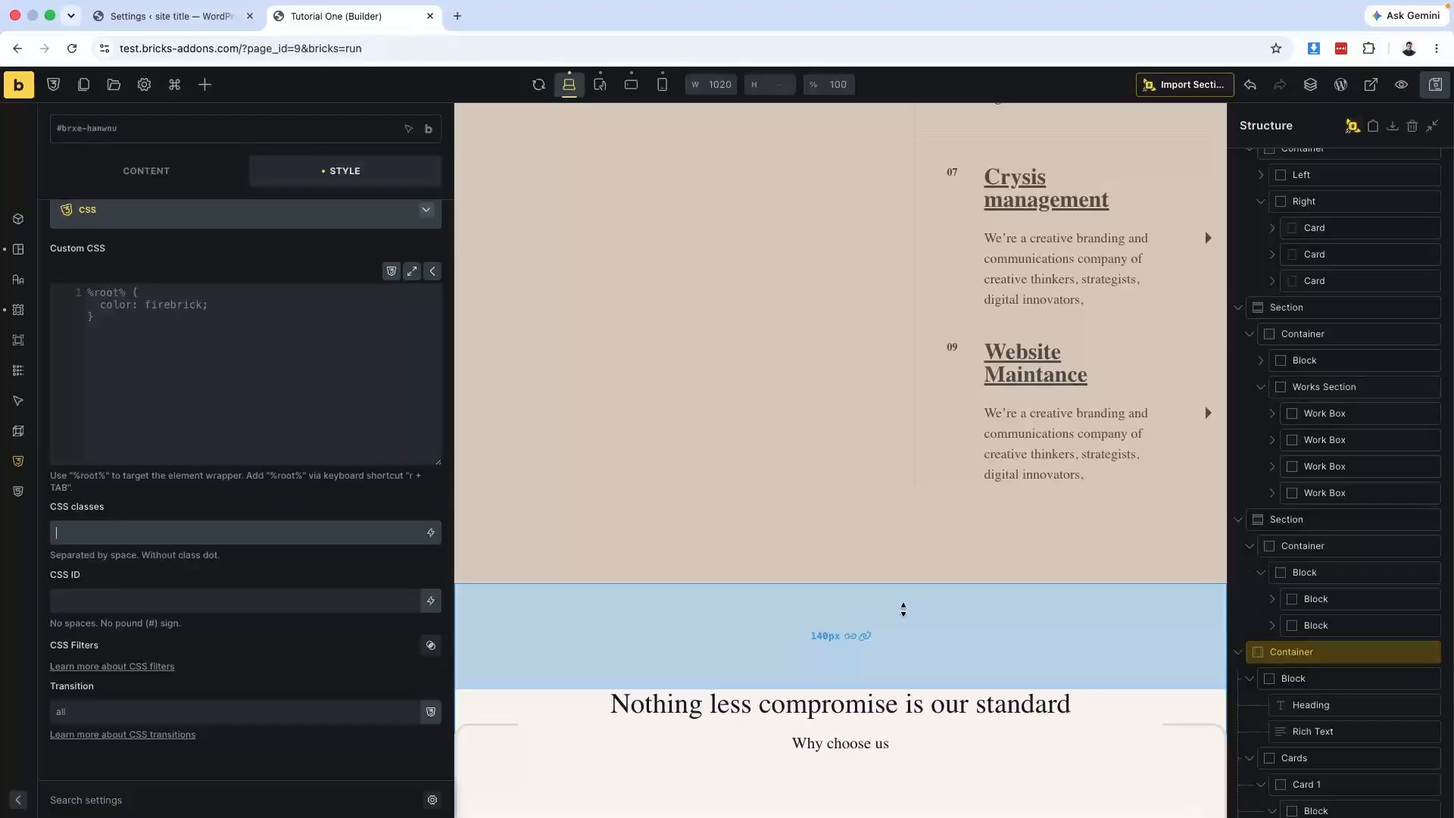
Return to the builder and look back over the pinned sections from the services section up to the Opportunities section.
scroll(904, 609, "up", 12)
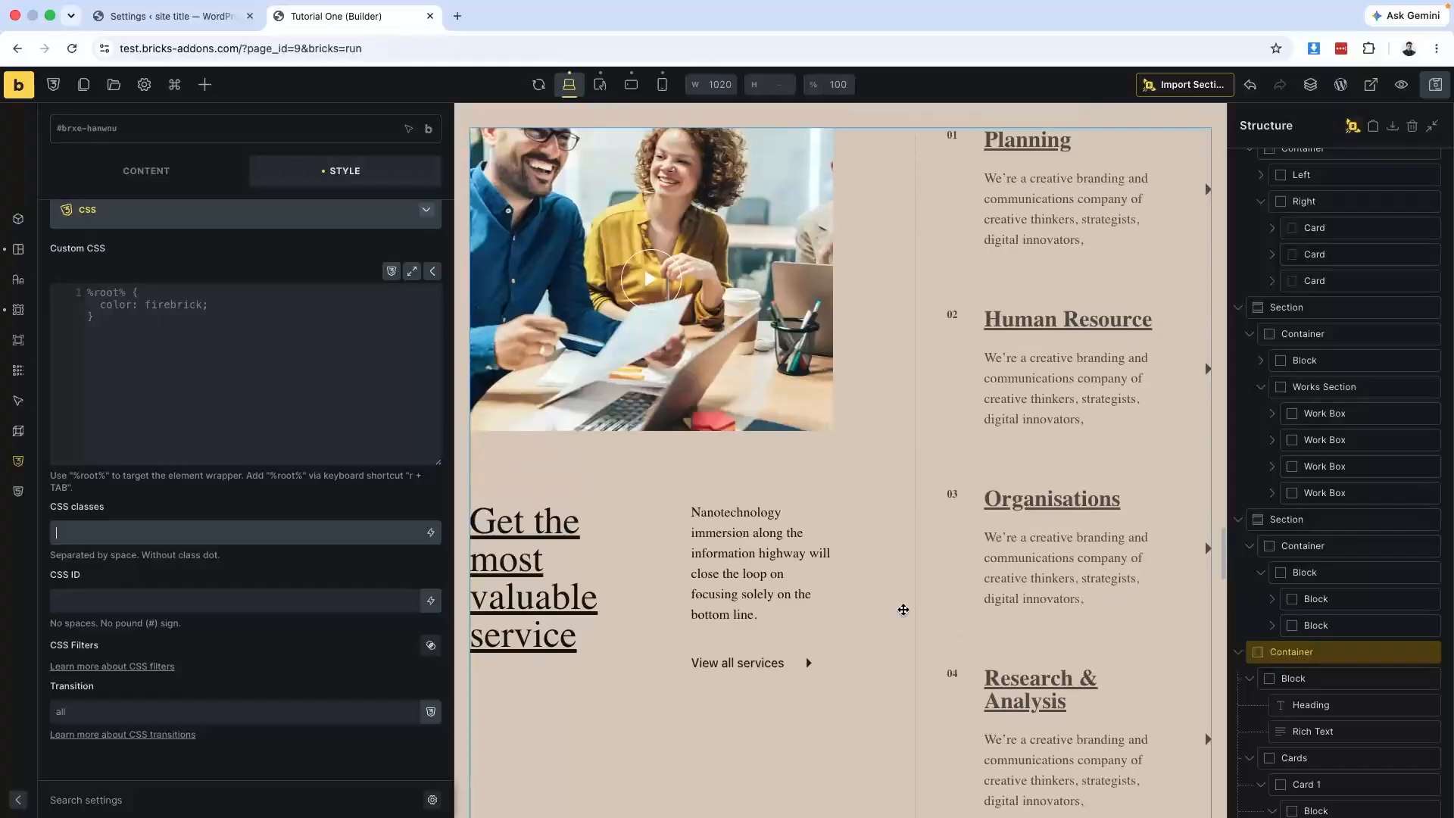
scroll(904, 610, "up", 15)
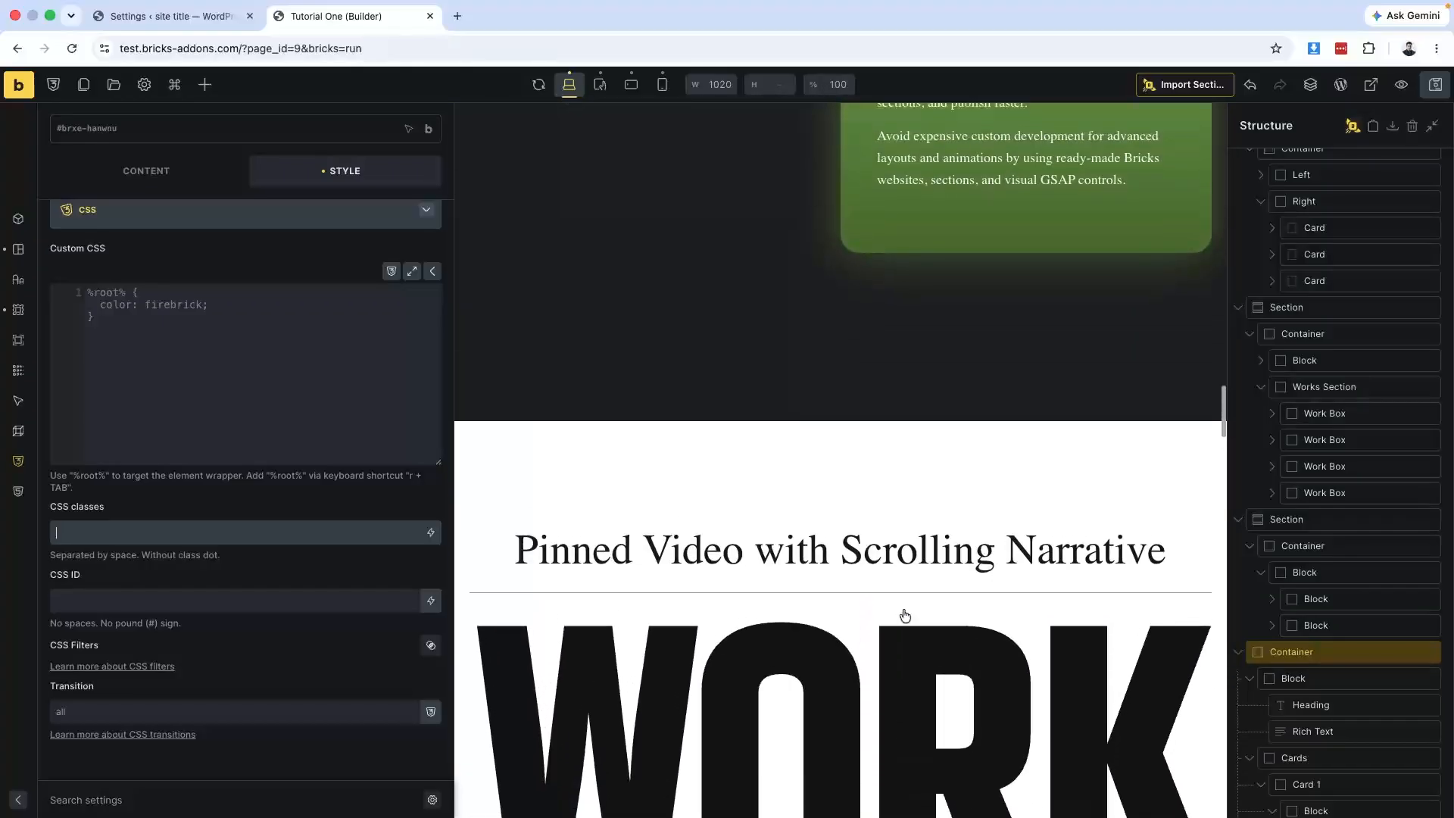
scroll(903, 610, "up", 10)
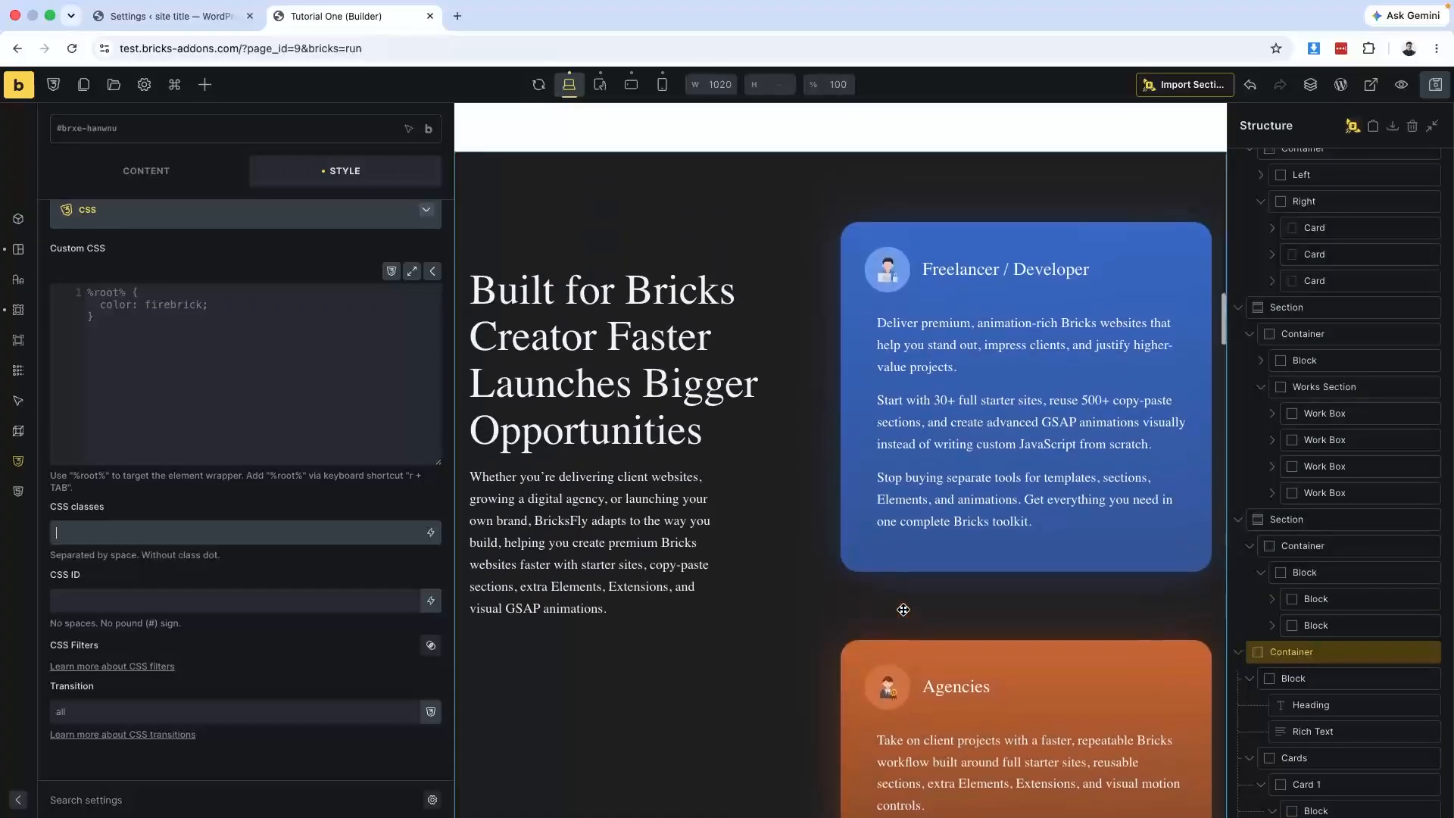